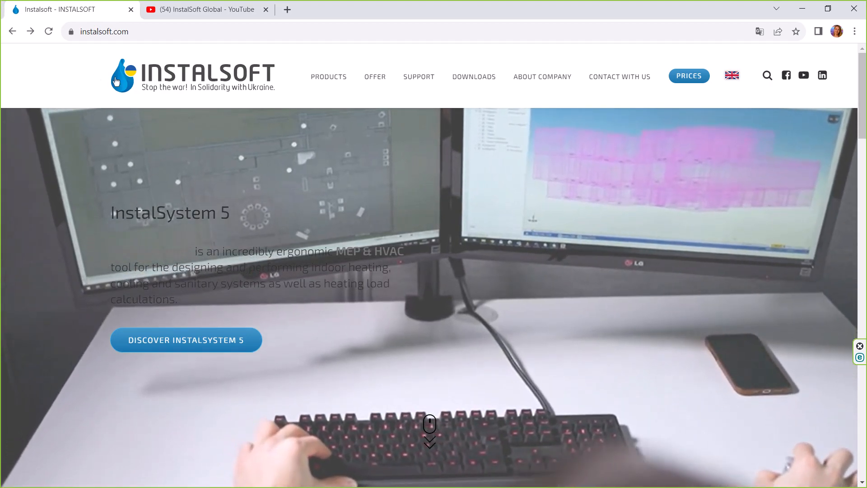
# - Open the InstalSystem 5 product page on the InstalSoft website
pyautogui.press('ctrl')
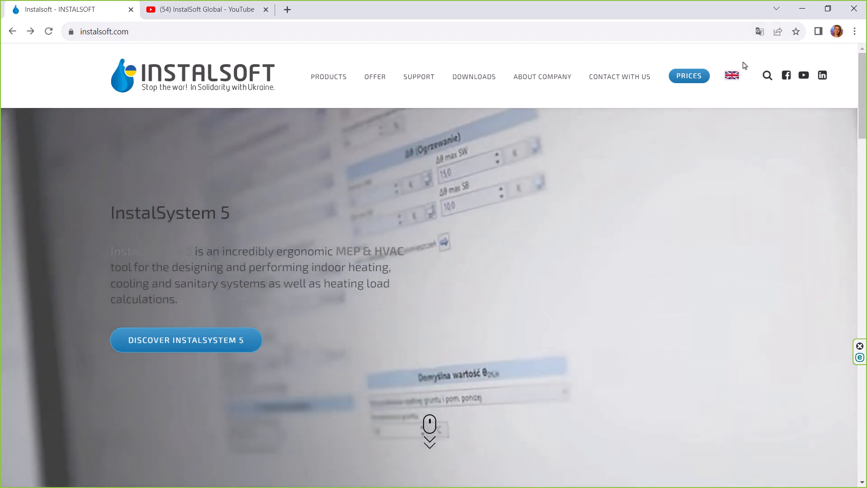
pyautogui.moveTo(732, 76)
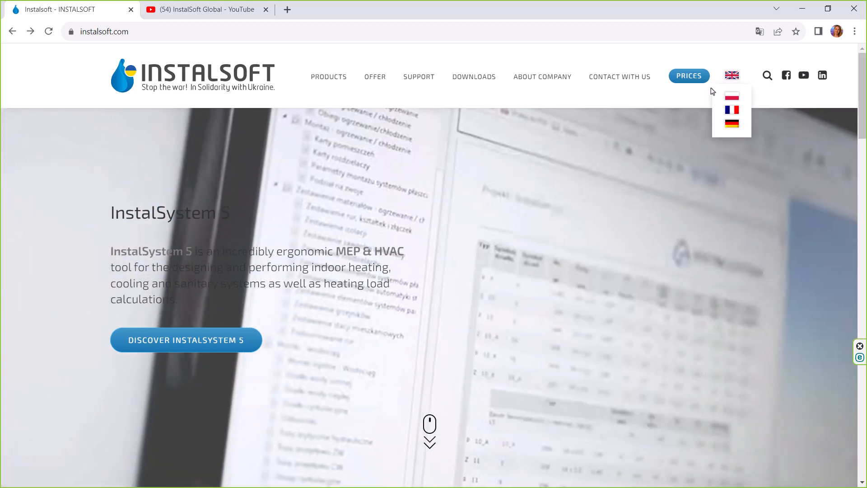
pyautogui.moveTo(338, 84)
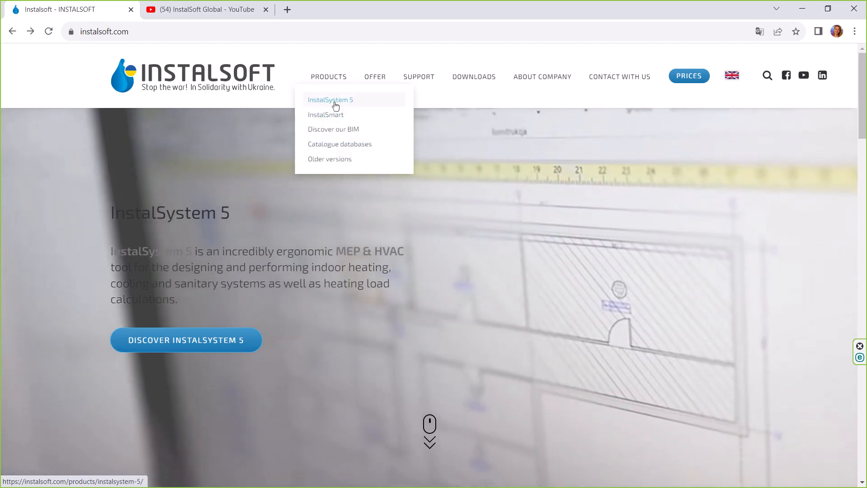
pyautogui.click(335, 102)
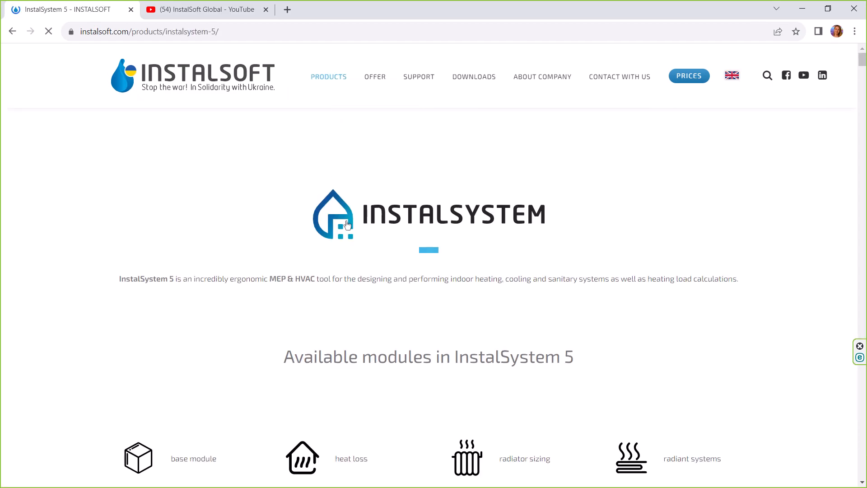
# - Read the descriptions of the heat loss and radiator sizing modules on the InstalSystem 5 page
pyautogui.scroll(-3, 351, 216)
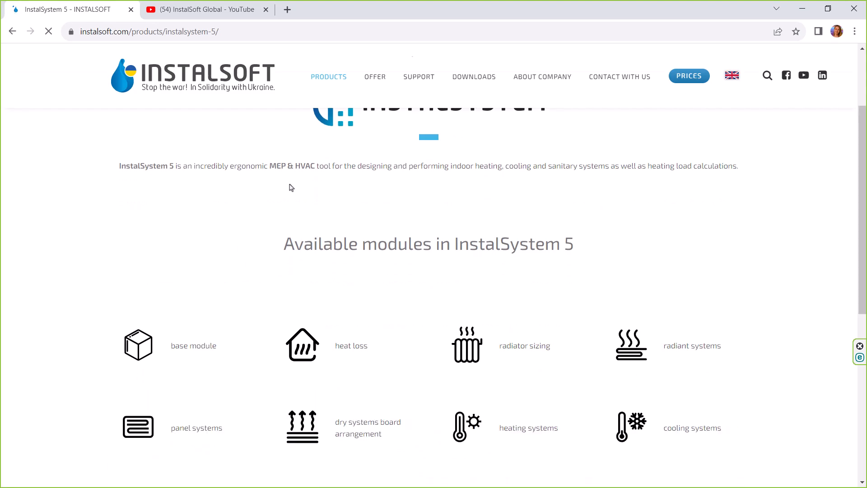
pyautogui.scroll(-1, 284, 242)
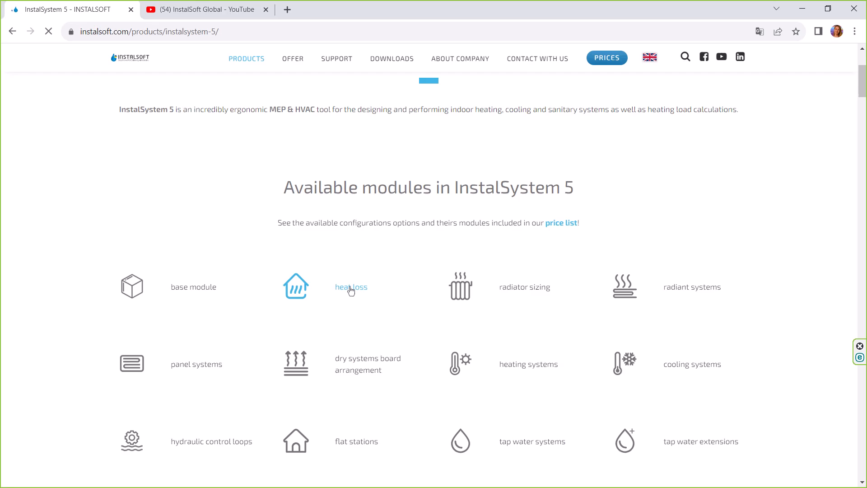
pyautogui.click(352, 289)
pyautogui.scroll(-3, 551, 285)
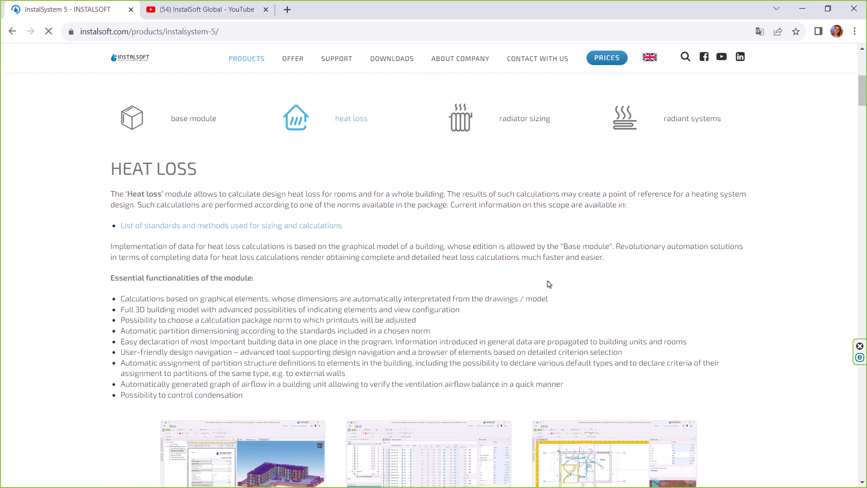
pyautogui.click(529, 120)
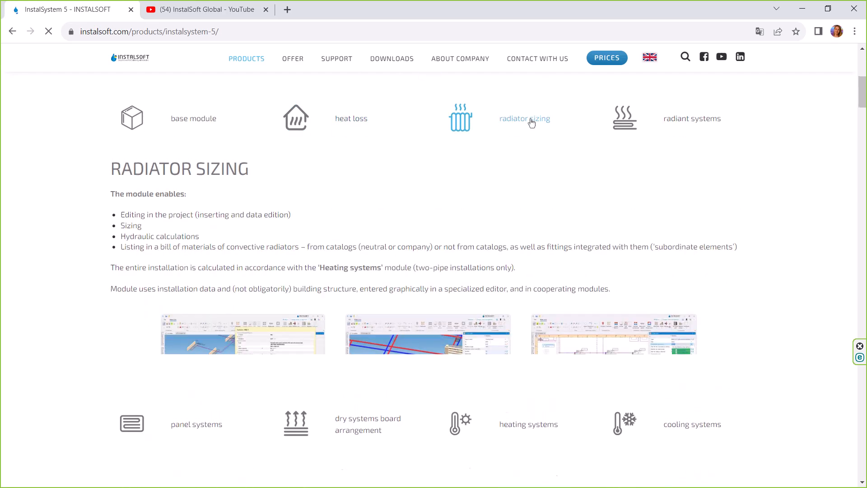
# - Examine the InstalSystem 5 page's available market versions, demo and purchase options, and the three sections on software advantages
pyautogui.scroll(-15, 499, 202)
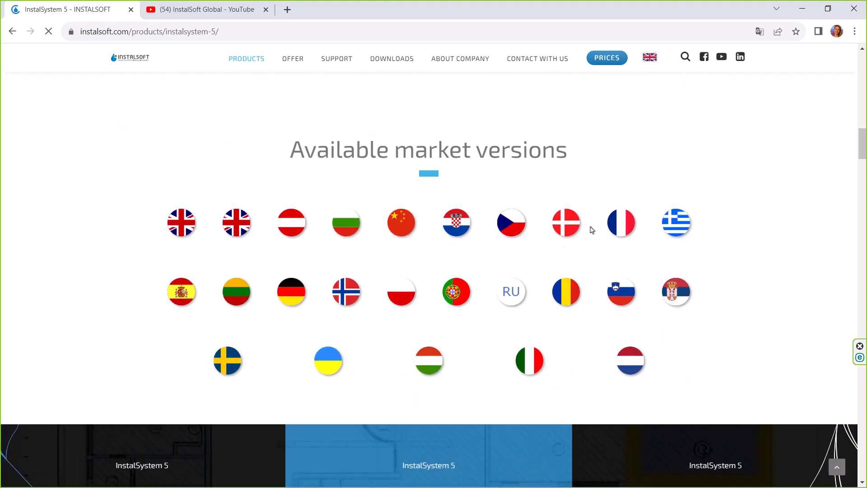
pyautogui.scroll(-5, 499, 274)
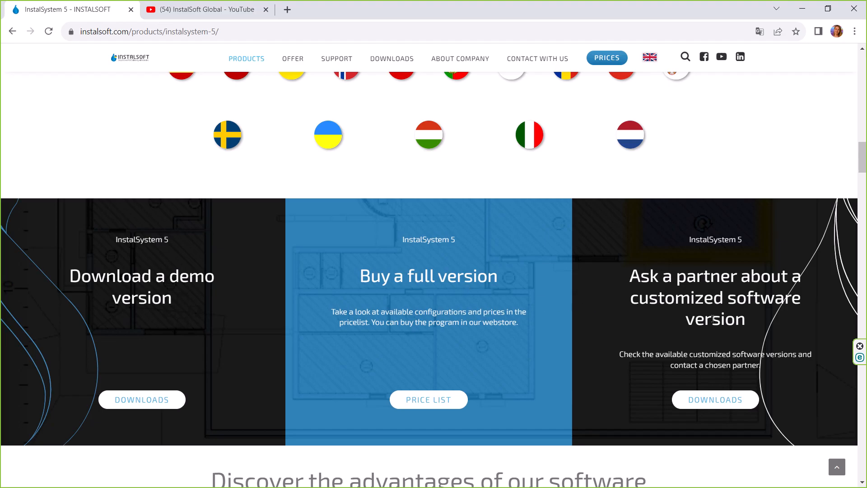
pyautogui.scroll(-7, 701, 327)
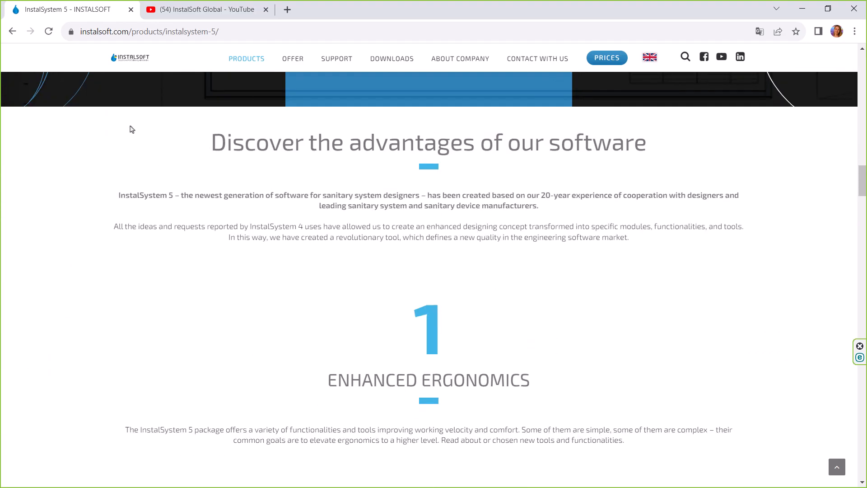
pyautogui.scroll(-13, 497, 332)
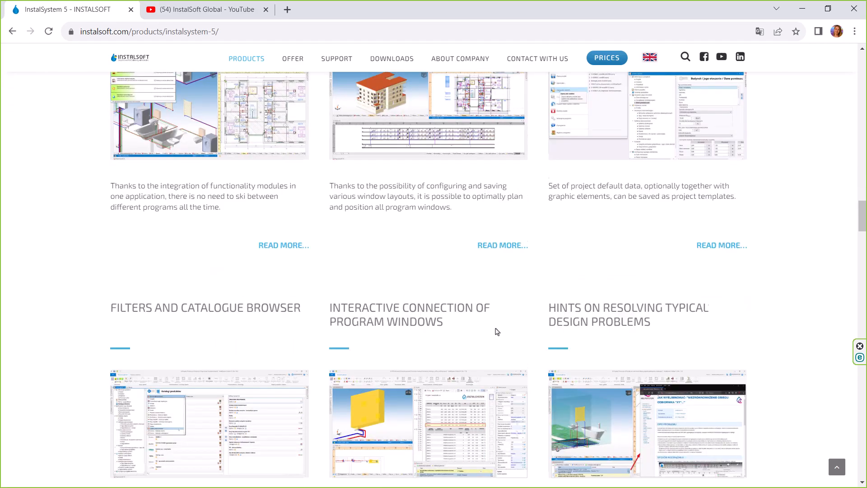
pyautogui.scroll(-17, 497, 332)
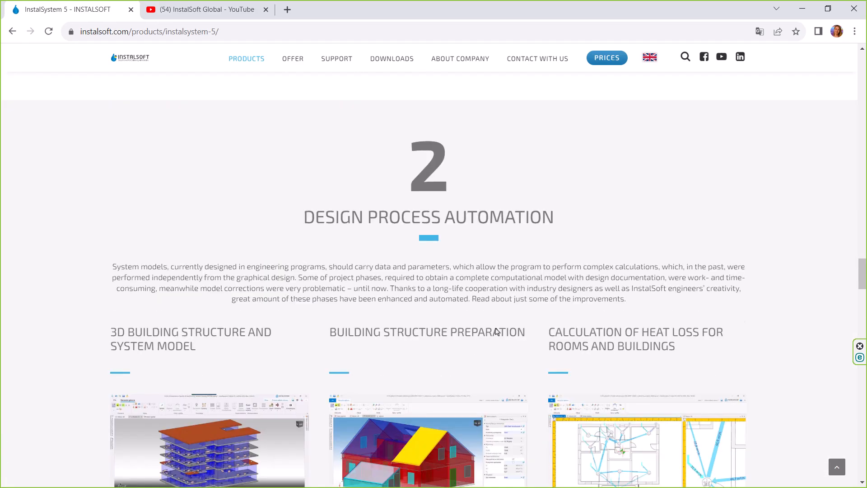
pyautogui.scroll(-16, 497, 332)
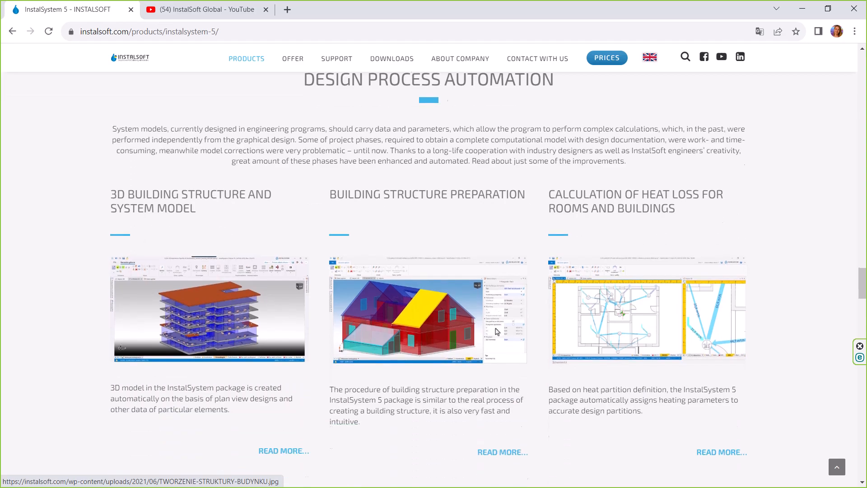
pyautogui.scroll(-9, 497, 332)
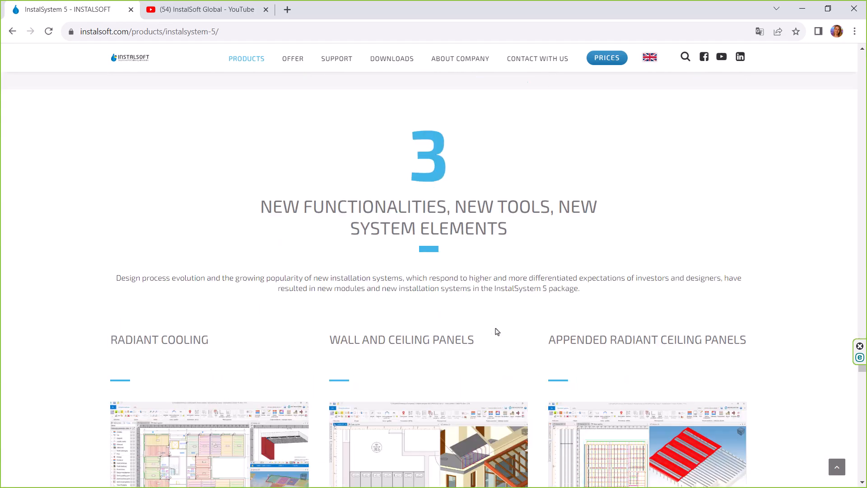
pyautogui.scroll(-6, 497, 332)
pyautogui.scroll(20, 495, 328)
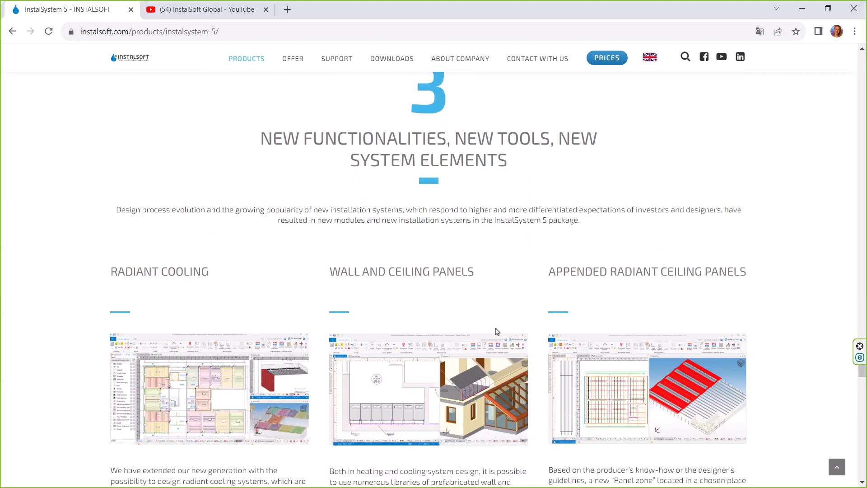
pyautogui.scroll(6, 492, 324)
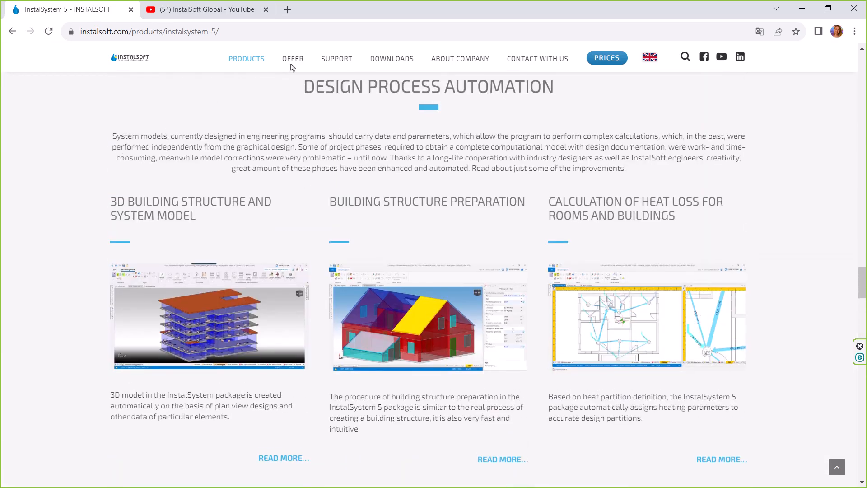
# - View the website's subpages for Offer, Support, Downloads and About Company
pyautogui.moveTo(292, 62)
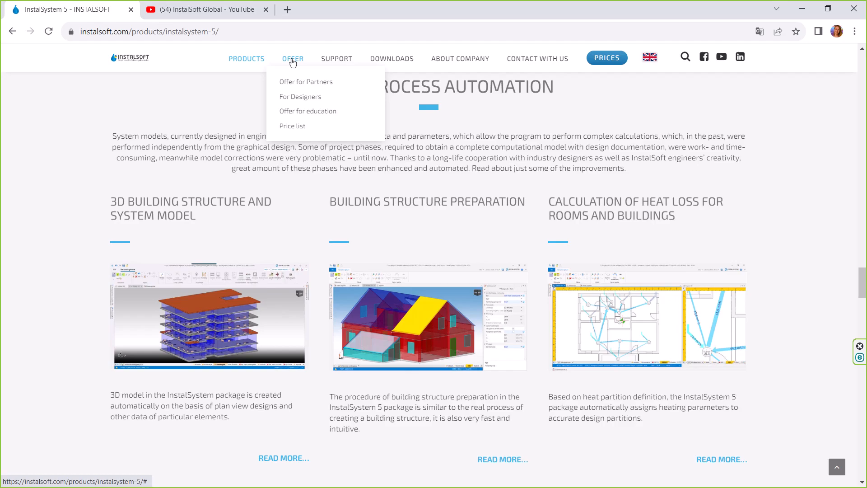
pyautogui.moveTo(339, 66)
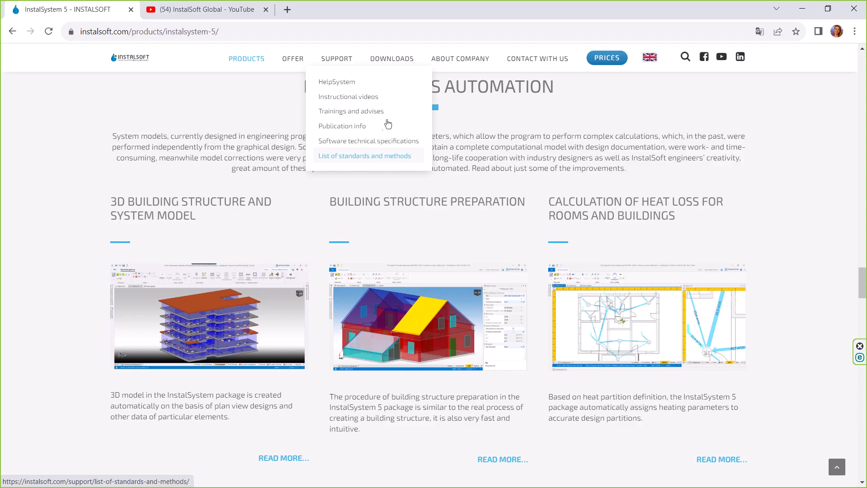
pyautogui.moveTo(396, 60)
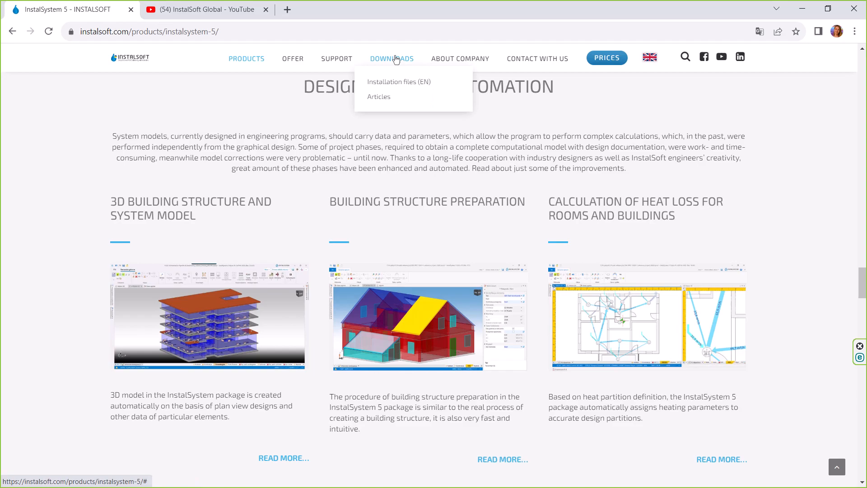
pyautogui.moveTo(475, 61)
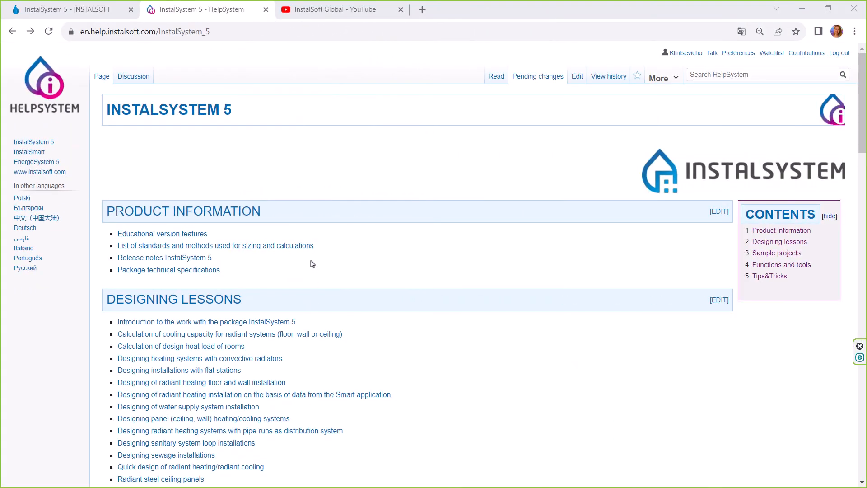
# - Open the HelpSystem sample project "Design heat load in residental building (example for the lesson)" and view its download files and project information
pyautogui.scroll(-4, 312, 264)
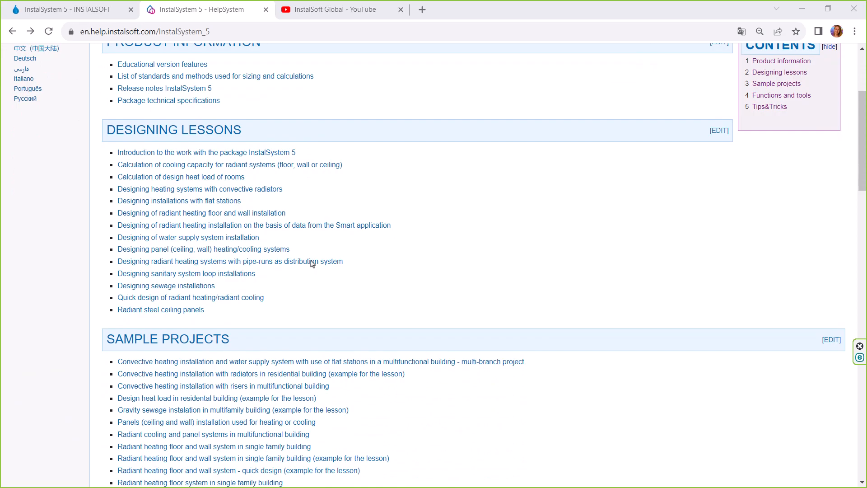
pyautogui.scroll(-5, 313, 264)
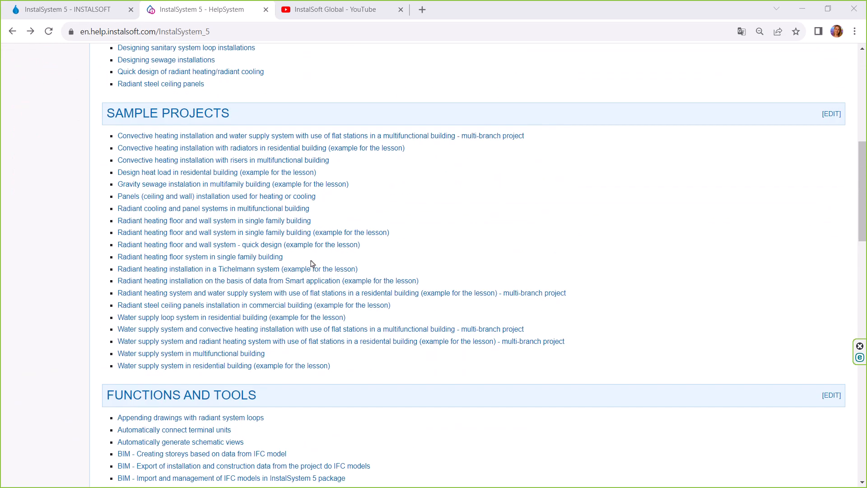
pyautogui.scroll(9, 312, 263)
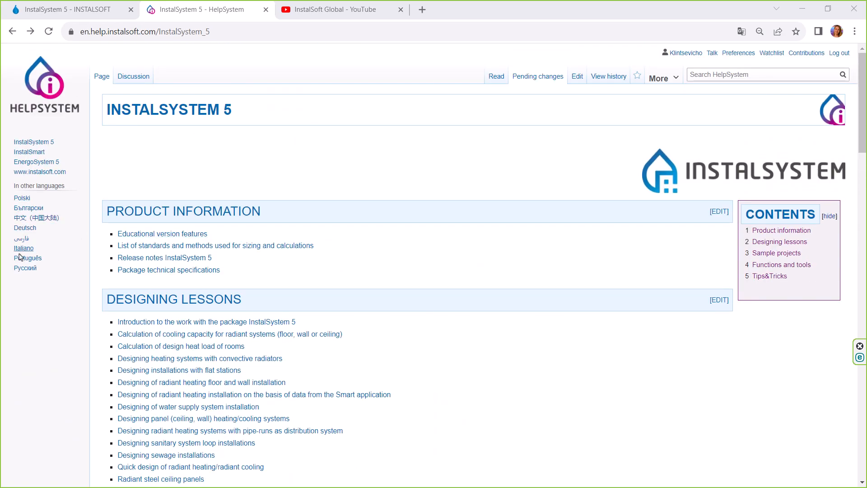
pyautogui.scroll(-10, 245, 251)
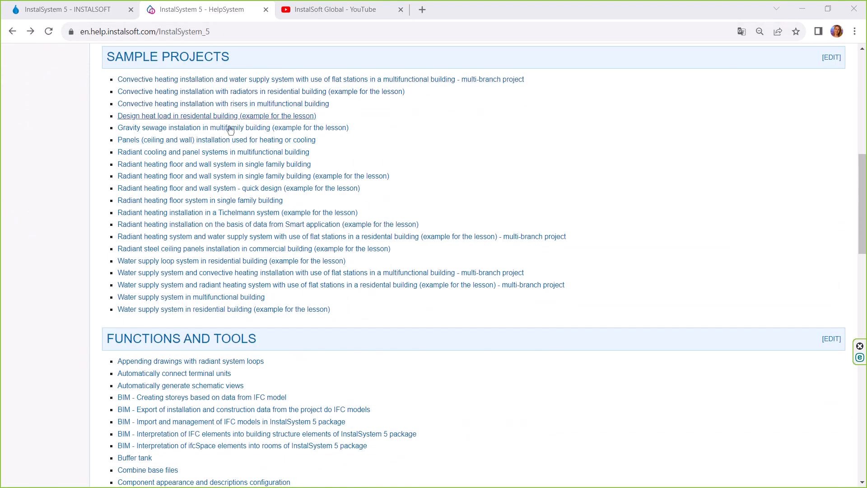
pyautogui.click(280, 117)
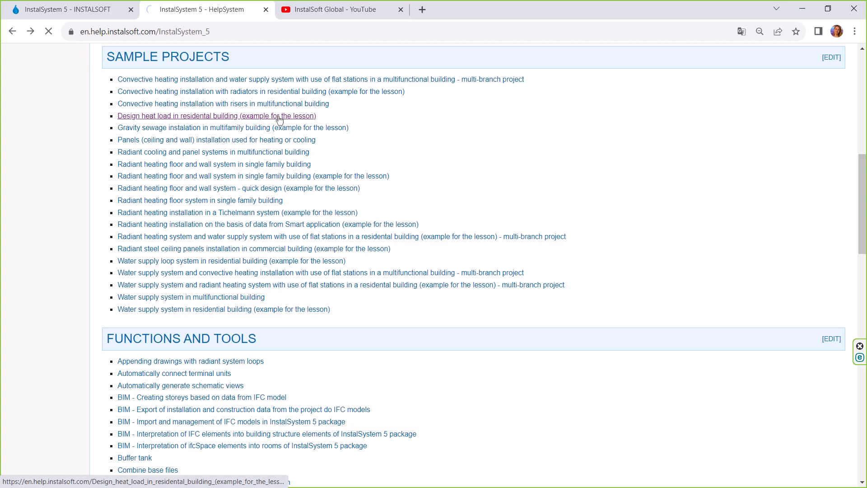
pyautogui.scroll(-6, 277, 120)
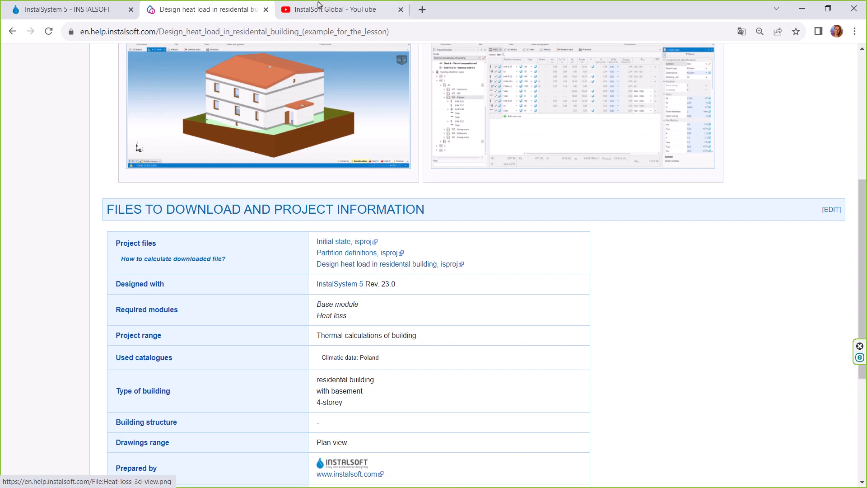
# - Switch to the InstalSoft Global YouTube channel and examine its playlists of modules, webinars and tutorials, tools and functions, and release novelties
pyautogui.click(331, 16)
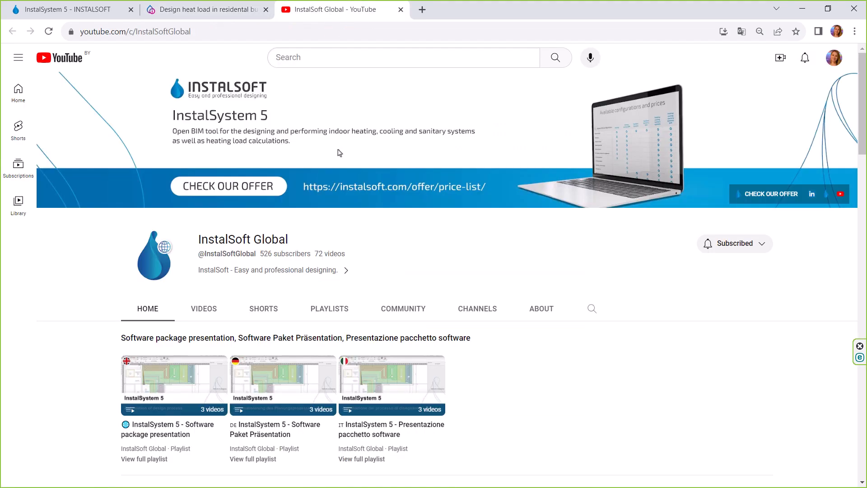
pyautogui.scroll(-2, 334, 167)
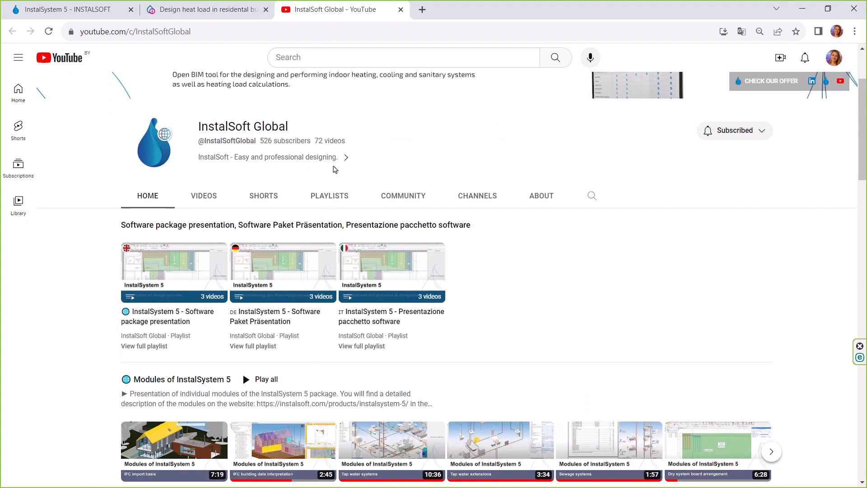
pyautogui.scroll(-8, 335, 169)
pyautogui.scroll(2, 334, 168)
pyautogui.scroll(5, 333, 169)
pyautogui.scroll(-8, 334, 170)
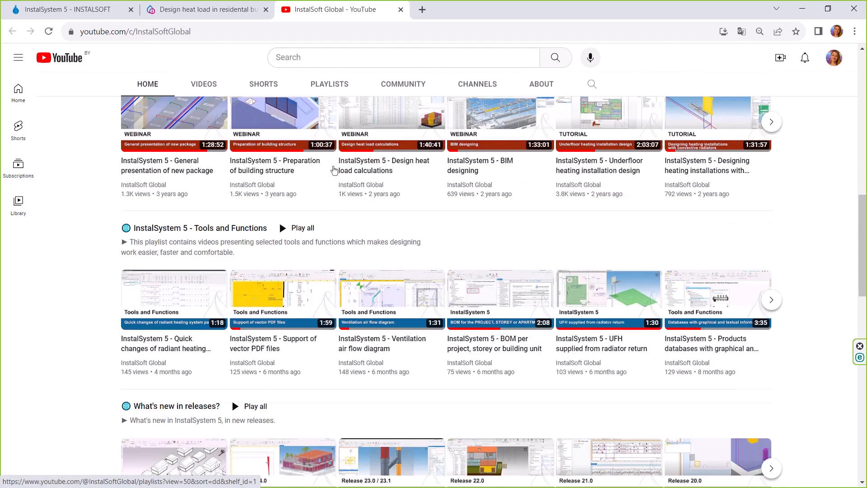
pyautogui.scroll(-8, 334, 170)
pyautogui.scroll(10, 334, 170)
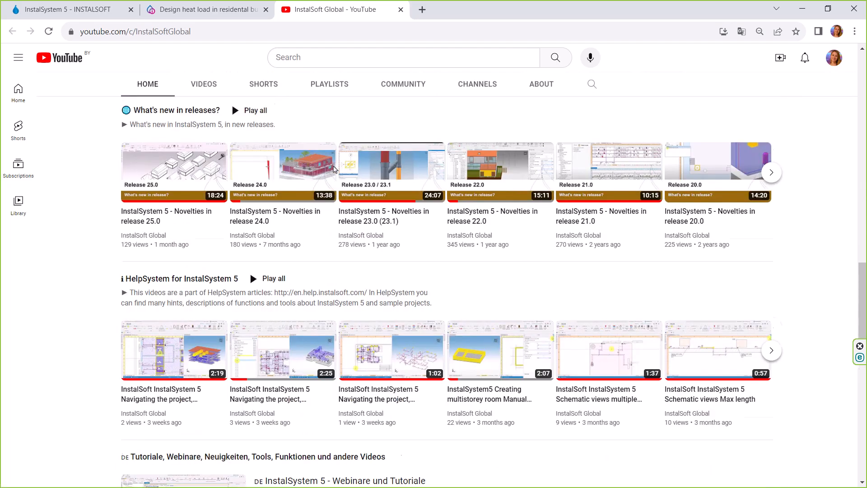
pyautogui.scroll(7, 334, 169)
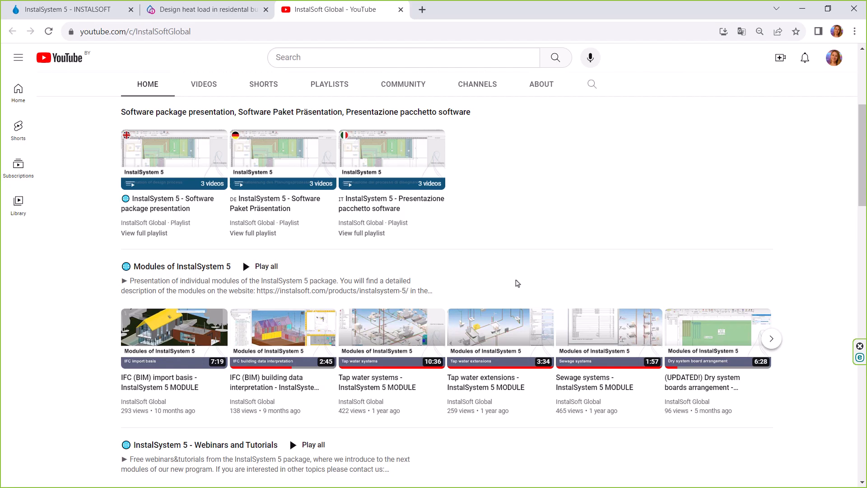
pyautogui.scroll(-1, 286, 361)
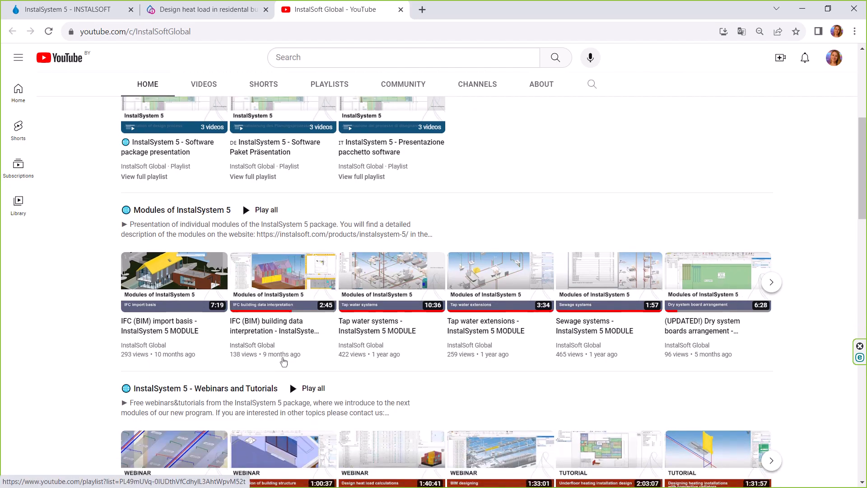
pyautogui.scroll(-1, 282, 343)
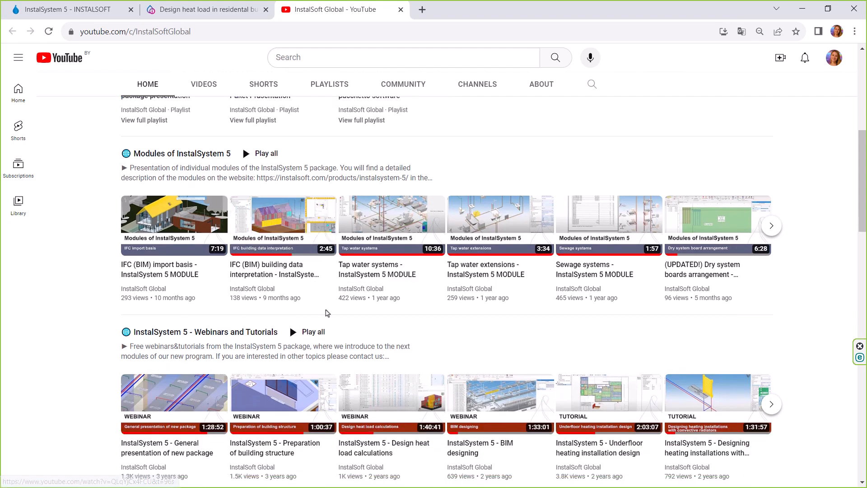
pyautogui.scroll(-2, 327, 312)
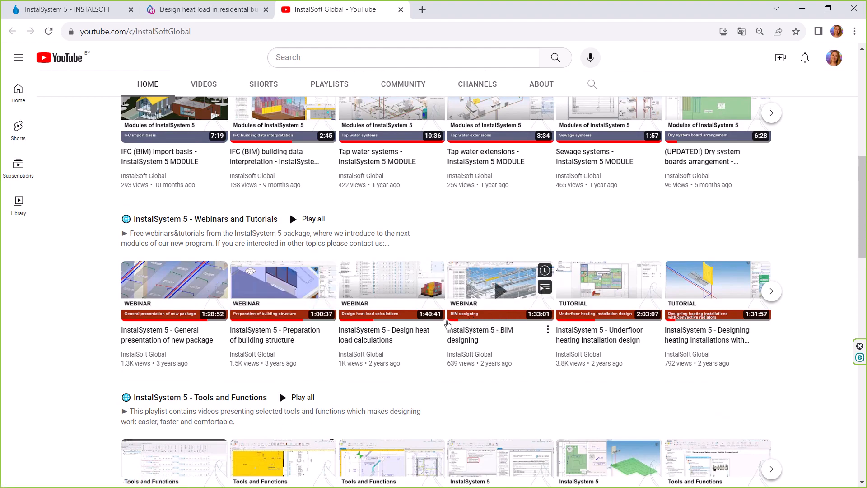
# - View the YouTube channel's subscription option, then return to the InstalSystem 5 web page and locate its Facebook and LinkedIn links
pyautogui.scroll(10, 673, 291)
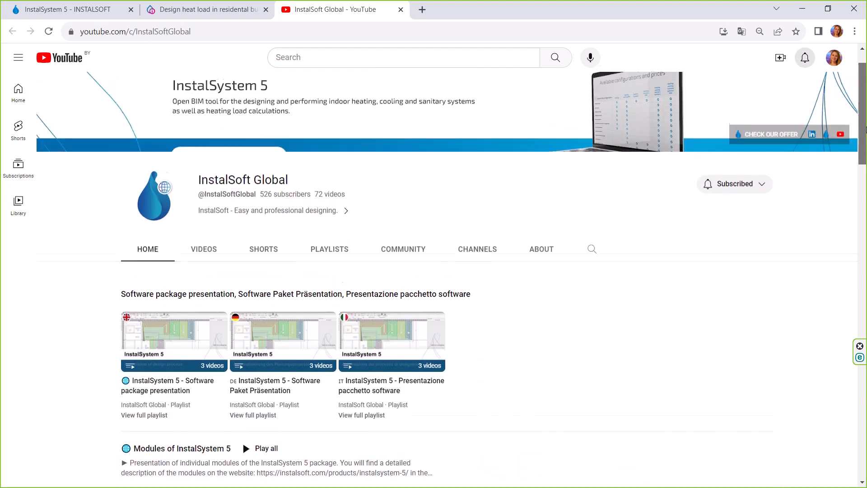
pyautogui.click(724, 245)
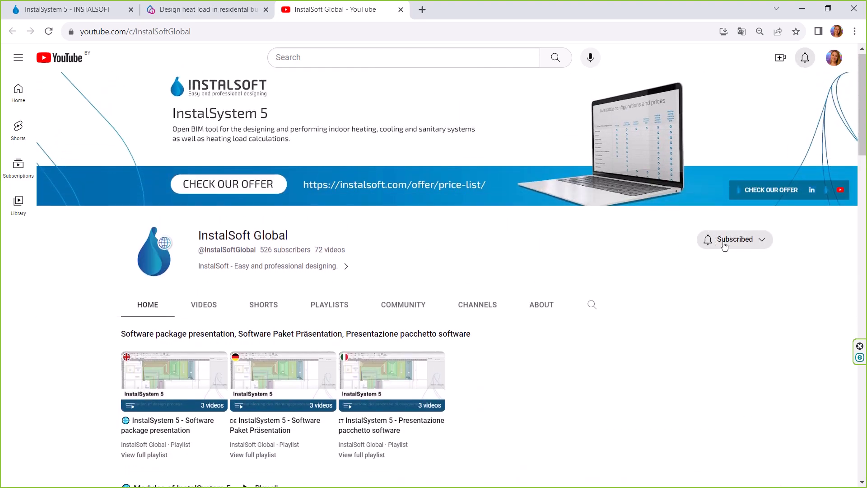
pyautogui.click(49, 13)
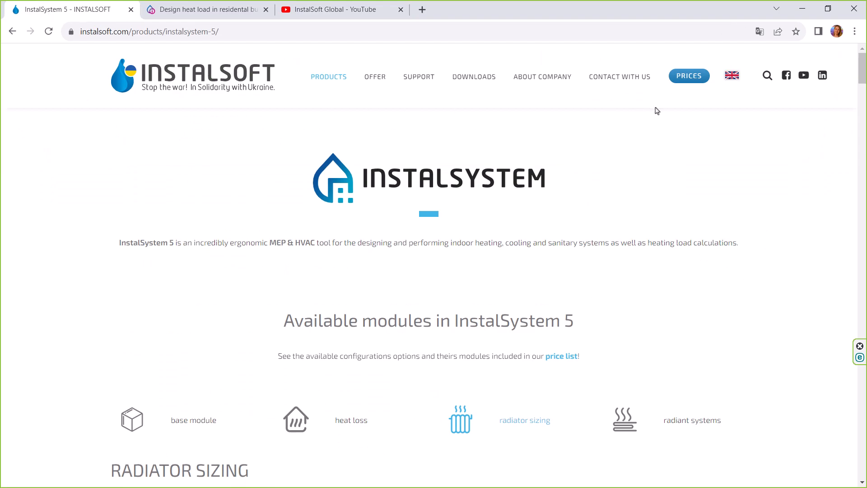
pyautogui.click(787, 79)
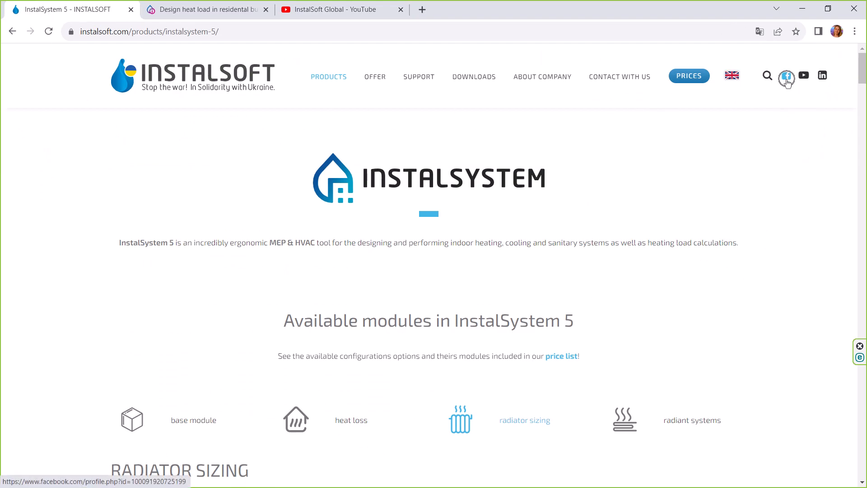
pyautogui.click(822, 80)
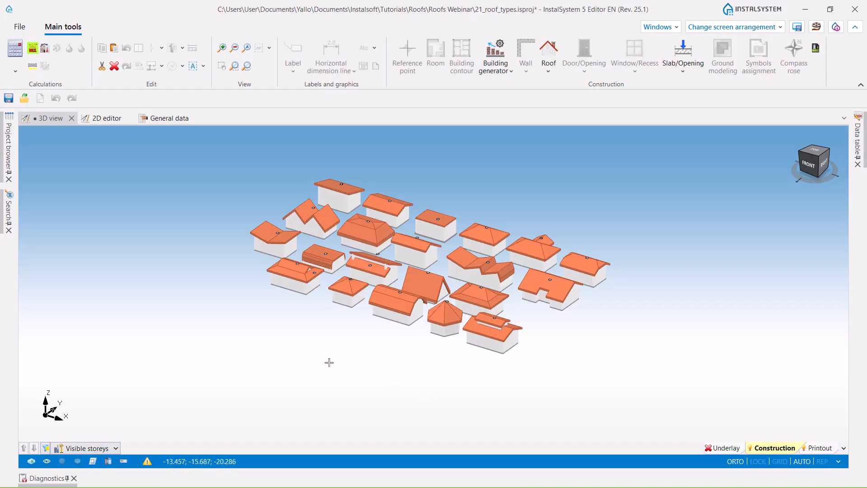
# - Switch to InstalSystem 5 Editor and examine the sample houses with different roof types in the 21_roof_types project from several sides
pyautogui.moveTo(325, 356); pyautogui.dragTo(466, 359, button='middle')
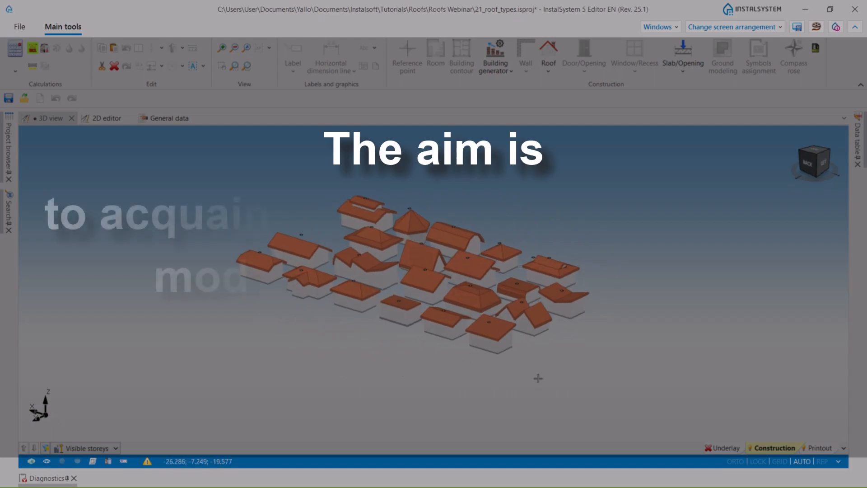
pyautogui.scroll(3, 403, 360)
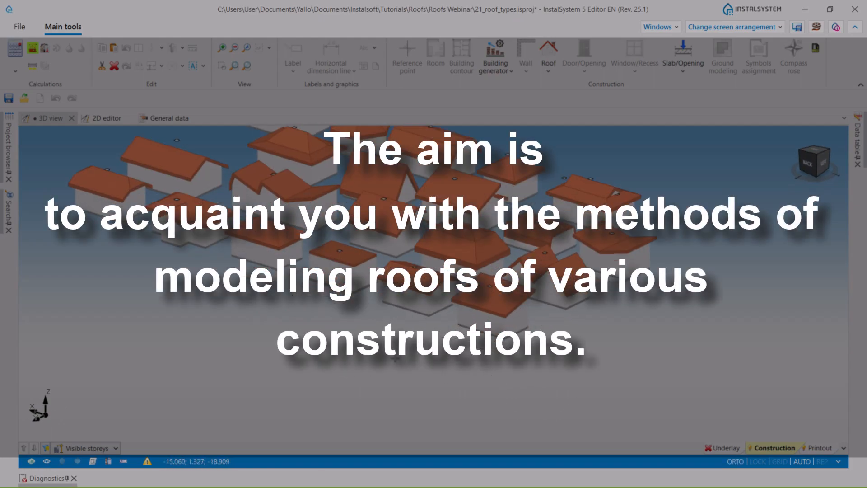
pyautogui.moveTo(337, 329); pyautogui.dragTo(413, 372, button='middle')
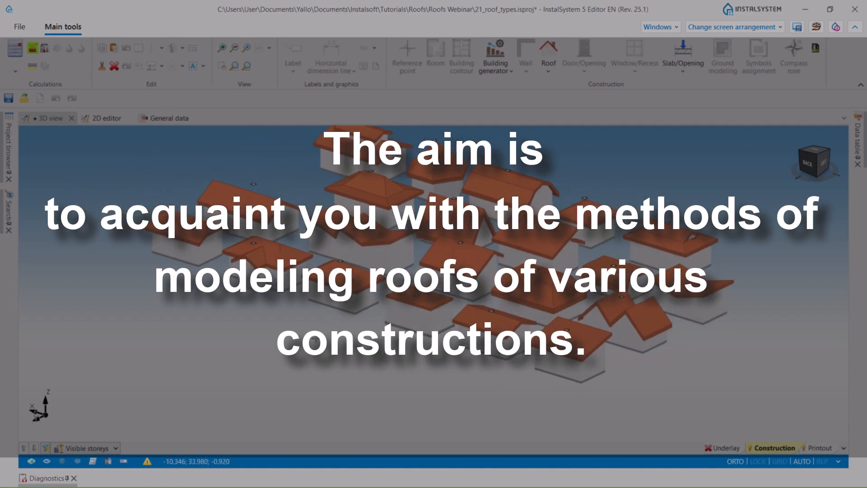
pyautogui.moveTo(273, 330); pyautogui.dragTo(283, 349, button='middle')
pyautogui.moveTo(380, 310); pyautogui.dragTo(340, 335, button='middle')
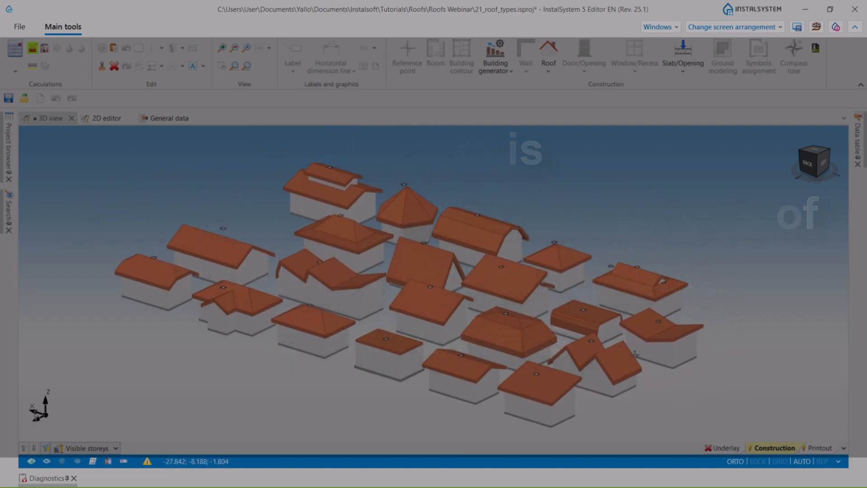
pyautogui.moveTo(632, 368); pyautogui.dragTo(634, 389, button='middle')
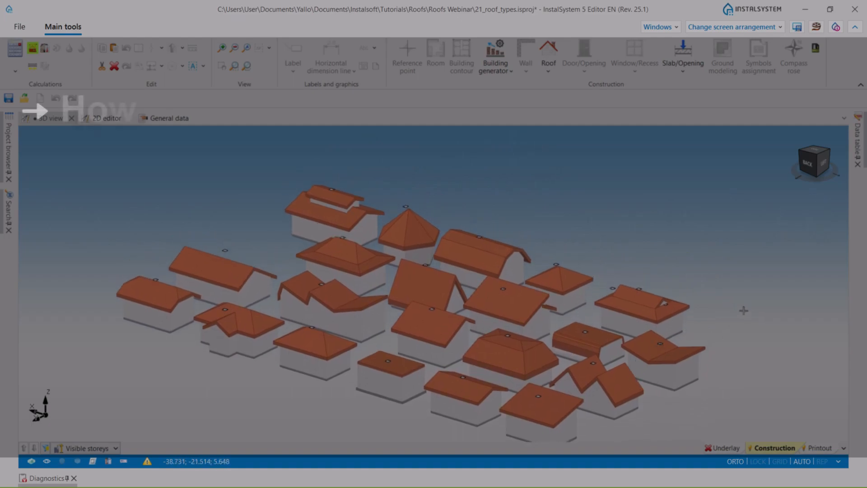
pyautogui.scroll(-3, 731, 284)
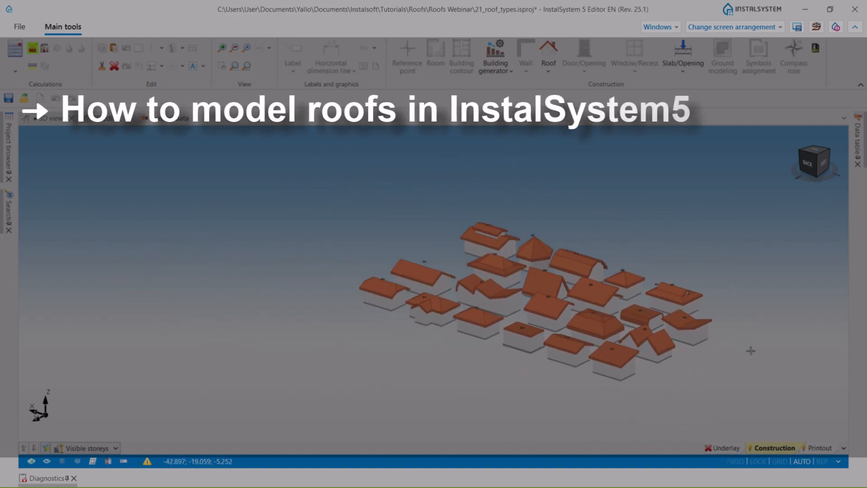
pyautogui.keyDown('shift'); pyautogui.moveTo(750, 351); pyautogui.dragTo(652, 364, button='middle'); pyautogui.keyUp('shift')
pyautogui.moveTo(628, 366); pyautogui.dragTo(586, 353, button='middle')
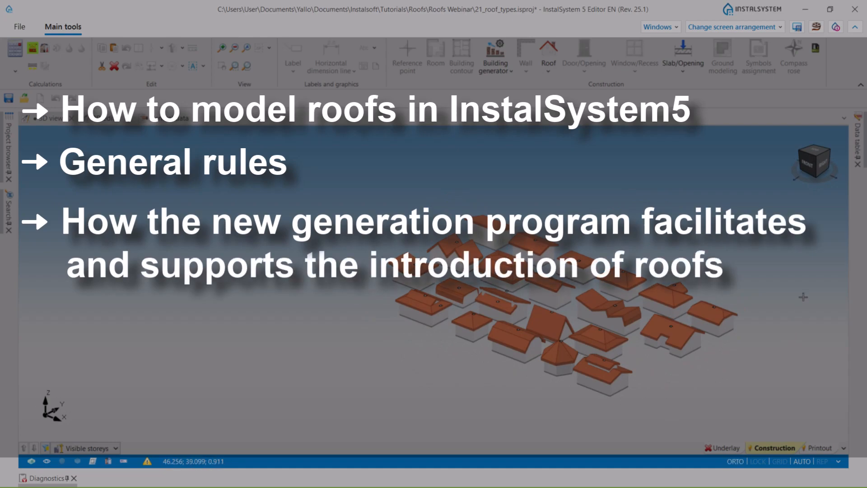
pyautogui.scroll(3, 803, 274)
pyautogui.moveTo(714, 326); pyautogui.dragTo(656, 243, button='middle')
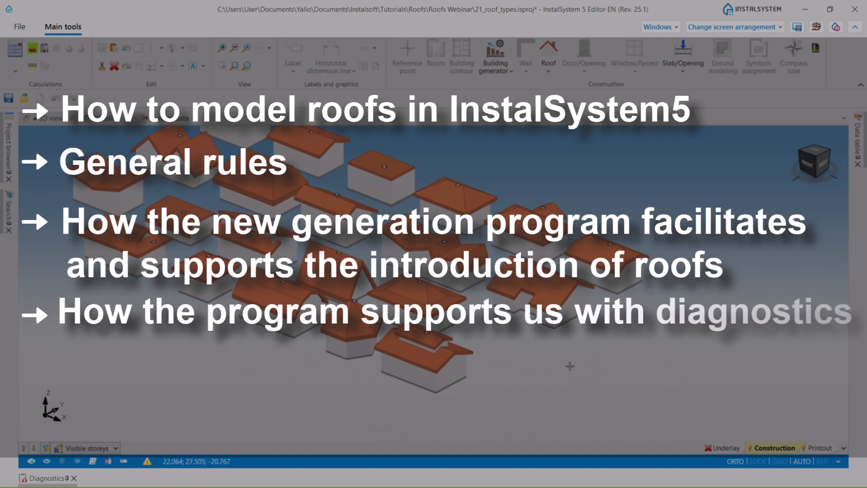
pyautogui.moveTo(392, 390); pyautogui.dragTo(478, 383, button='middle')
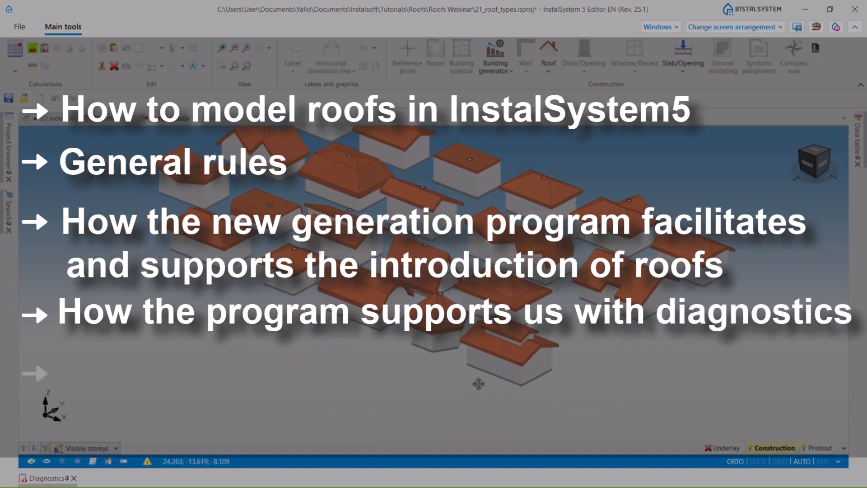
pyautogui.moveTo(309, 376); pyautogui.dragTo(501, 360, button='middle')
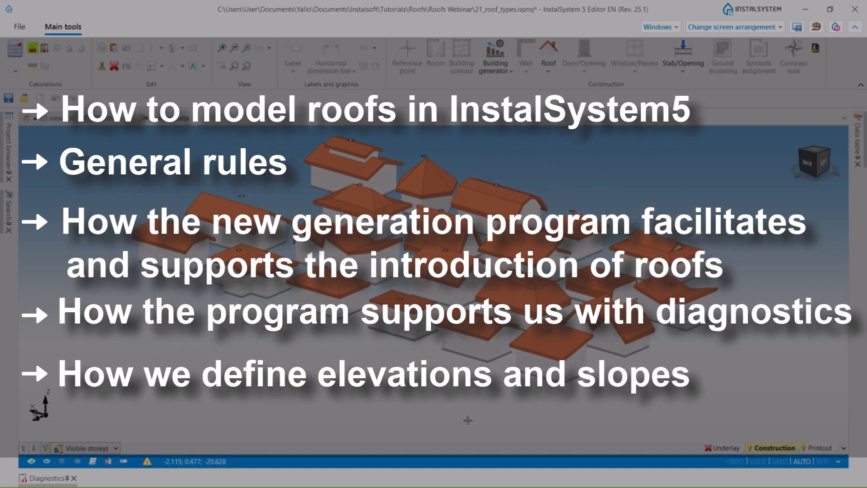
pyautogui.scroll(6, 547, 411)
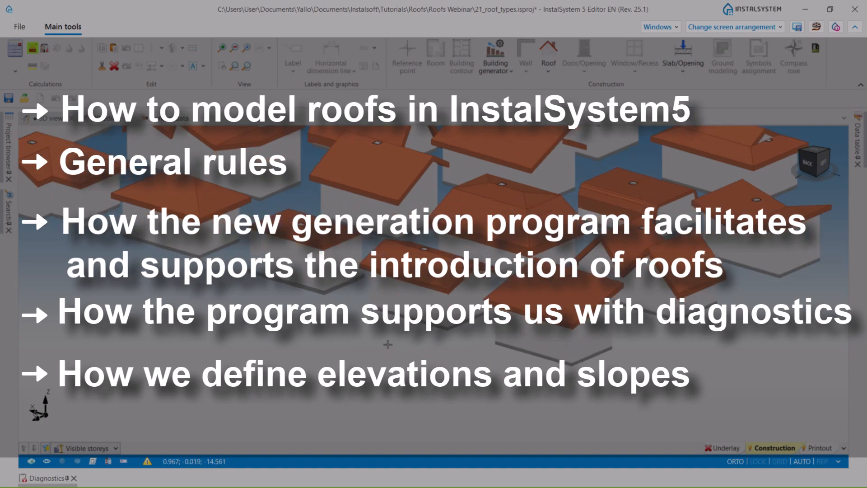
pyautogui.scroll(-4, 263, 337)
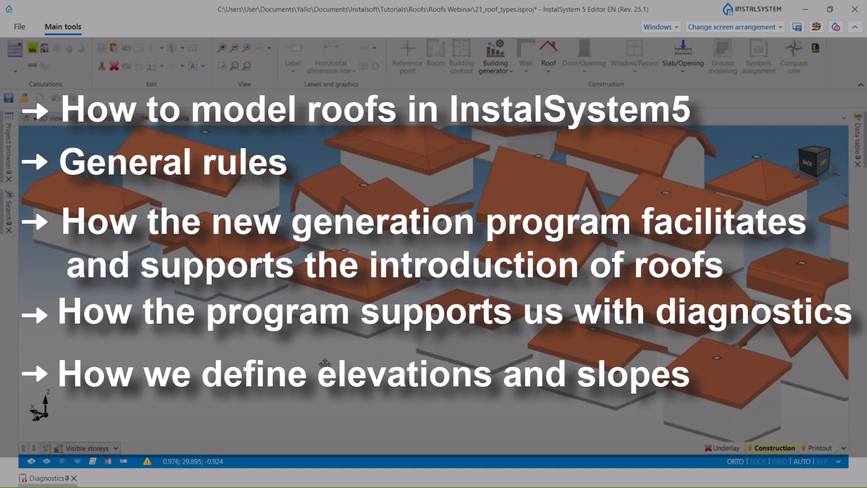
pyautogui.moveTo(313, 315); pyautogui.dragTo(285, 347, button='middle')
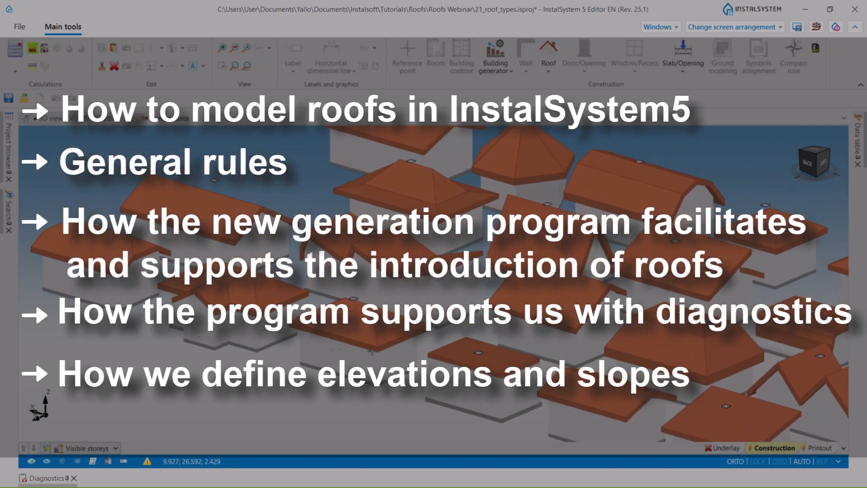
pyautogui.moveTo(502, 358); pyautogui.dragTo(309, 328, button='middle')
pyautogui.moveTo(641, 307); pyautogui.dragTo(571, 346, button='middle')
pyautogui.moveTo(443, 302); pyautogui.dragTo(534, 361, button='middle')
pyautogui.moveTo(259, 246); pyautogui.dragTo(279, 254, button='middle')
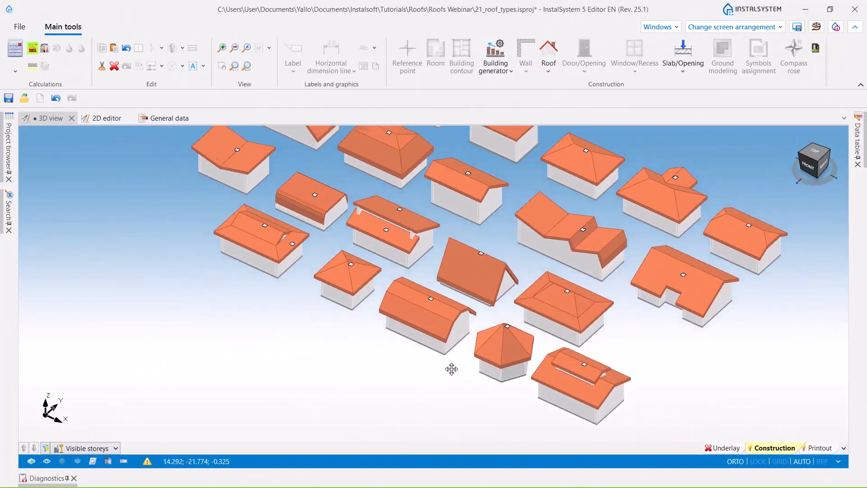
pyautogui.scroll(-3, 444, 316)
pyautogui.keyDown('shift'); pyautogui.moveTo(385, 343); pyautogui.dragTo(442, 336, button='middle'); pyautogui.keyUp('shift')
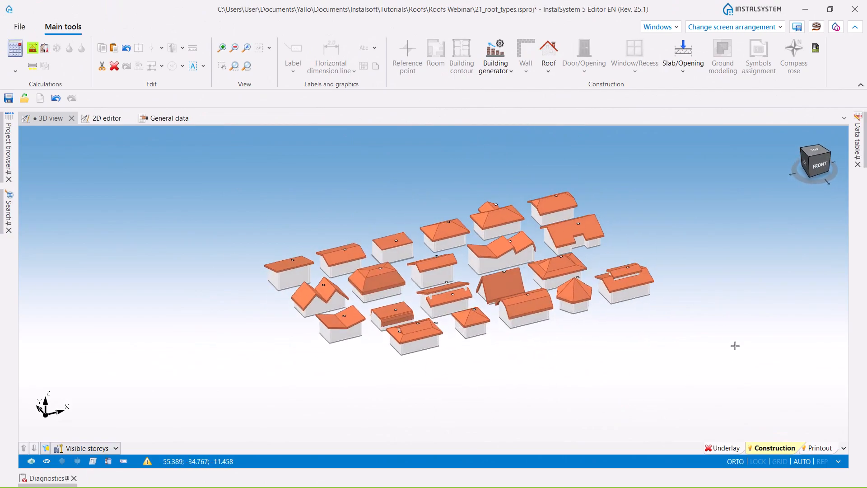
pyautogui.moveTo(661, 344); pyautogui.dragTo(625, 355, button='middle')
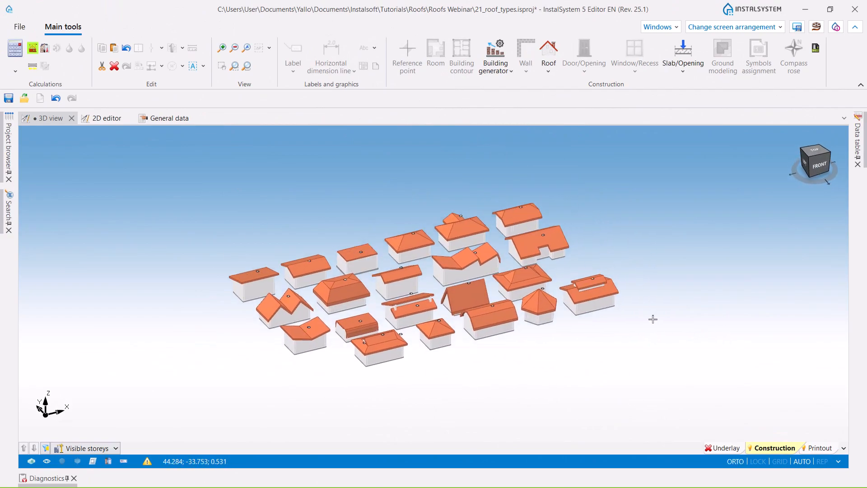
# - Display the H&E(T) layer of the roof types project in 3D and examine the building models from several sides
pyautogui.click(844, 447)
pyautogui.click(770, 260)
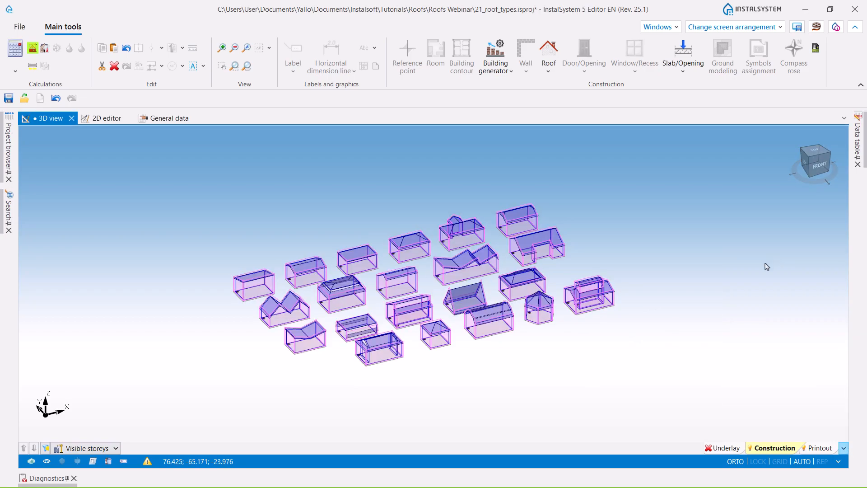
pyautogui.scroll(4, 445, 353)
pyautogui.scroll(-4, 490, 352)
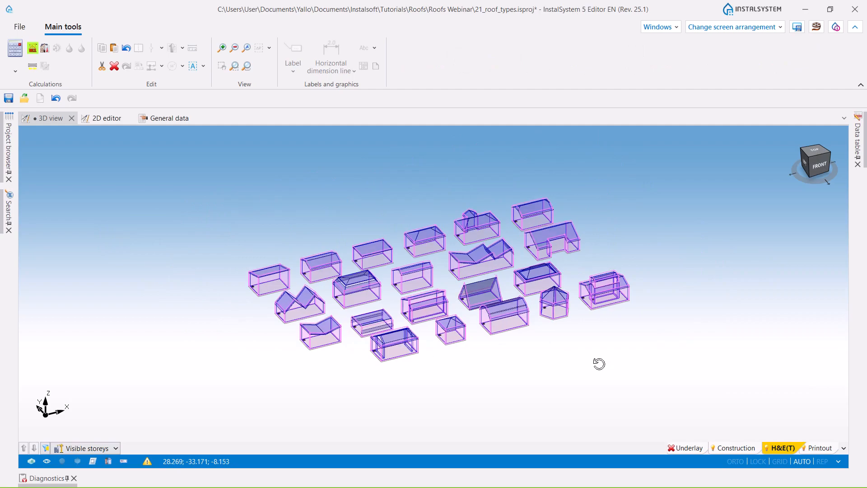
pyautogui.moveTo(601, 362); pyautogui.dragTo(584, 367)
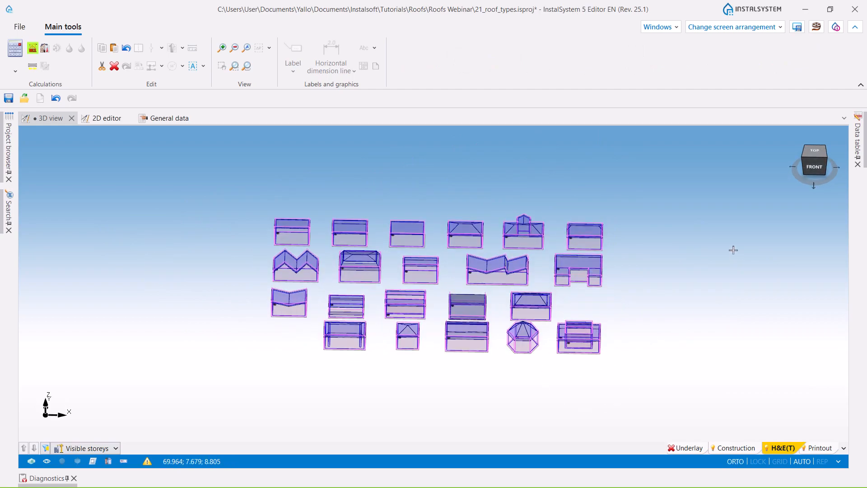
pyautogui.moveTo(732, 251); pyautogui.dragTo(671, 311)
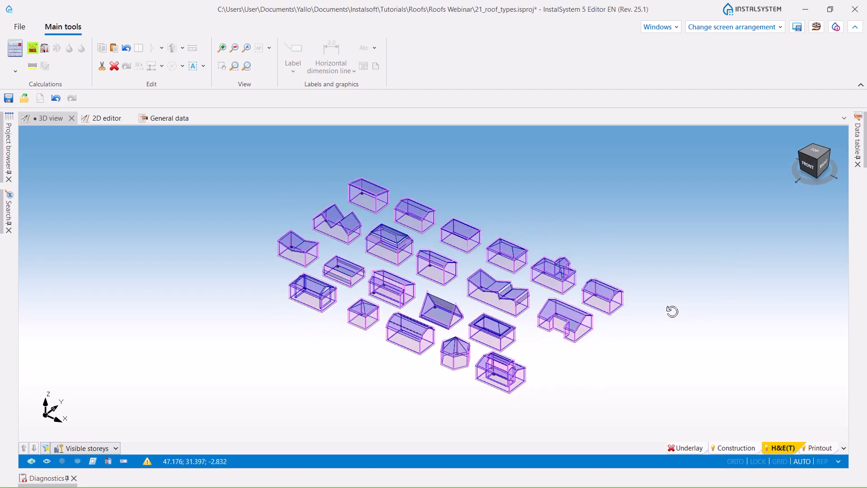
pyautogui.scroll(-3, 641, 254)
pyautogui.moveTo(636, 251); pyautogui.dragTo(581, 265, button='middle')
pyautogui.scroll(3, 576, 266)
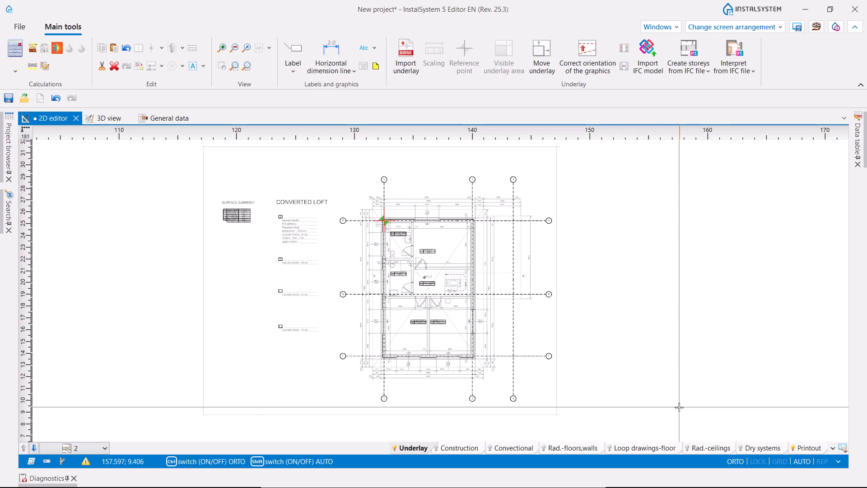
# - Set storey 2 of the new project to the Construction layer and dock the 3D view beside the 2D editor, showing the building from above
pyautogui.click(410, 408)
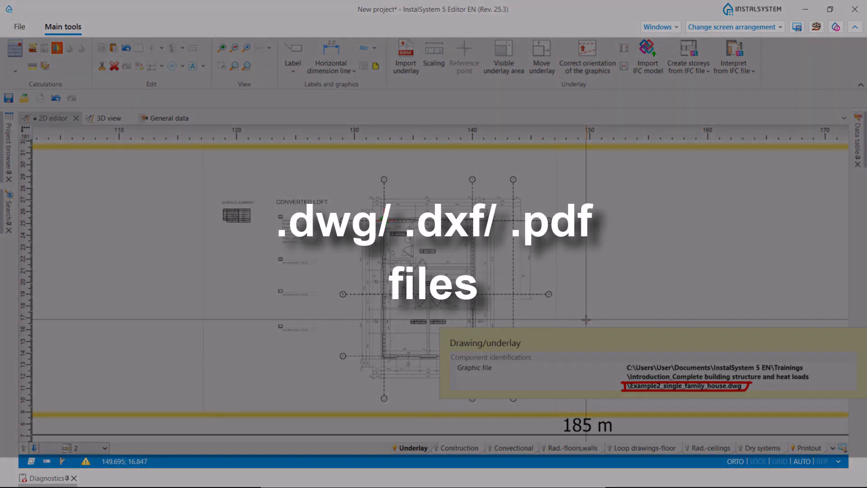
pyautogui.click(462, 450)
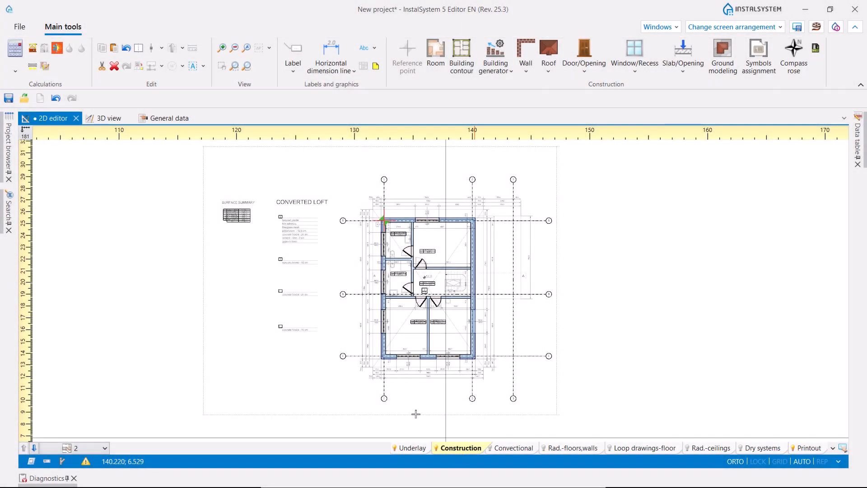
pyautogui.moveTo(100, 122); pyautogui.dragTo(454, 294)
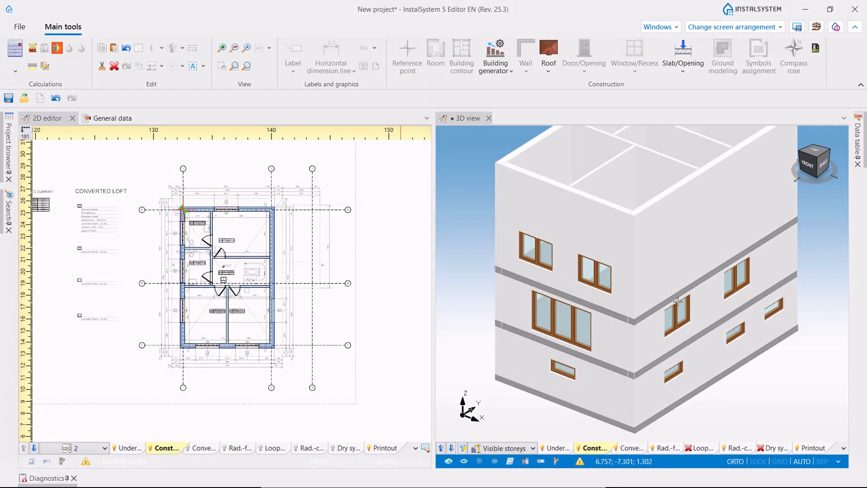
pyautogui.moveTo(678, 299); pyautogui.dragTo(679, 316, button='middle')
pyautogui.keyDown('shift'); pyautogui.moveTo(719, 289); pyautogui.dragTo(659, 297, button='middle'); pyautogui.keyUp('shift')
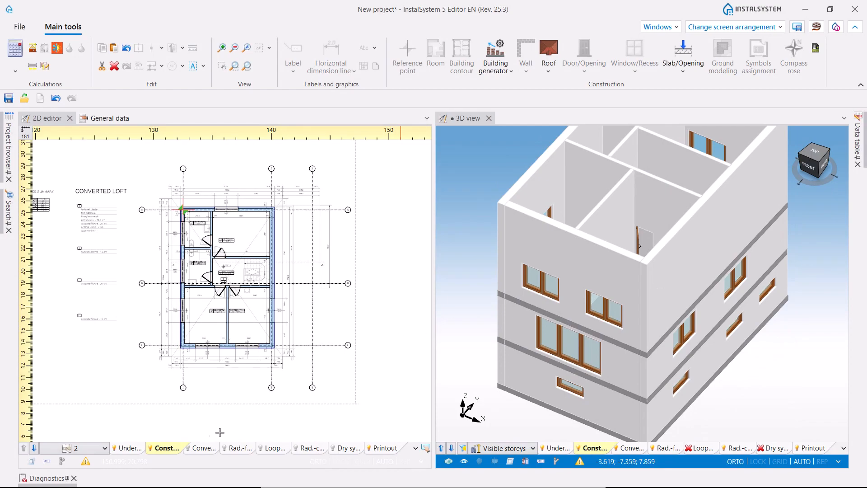
# - Insert a rectangular roof over storey 2 in the 2D editor, corner to opposite corner along the underlay's outline 70 cm outside the walls
pyautogui.click(162, 421)
pyautogui.click(549, 71)
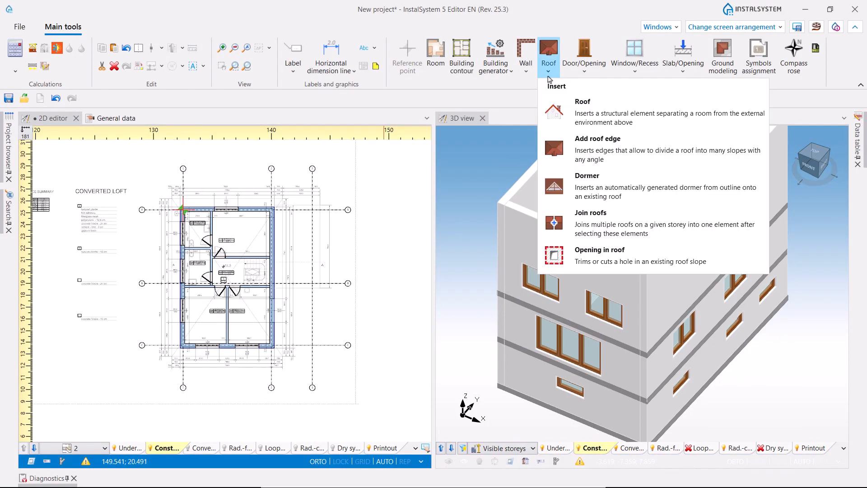
pyautogui.click(579, 115)
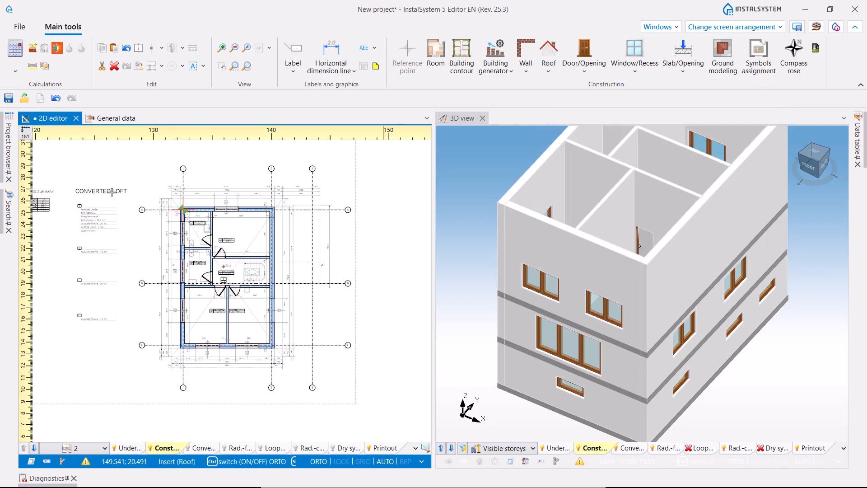
pyautogui.scroll(5, 169, 168)
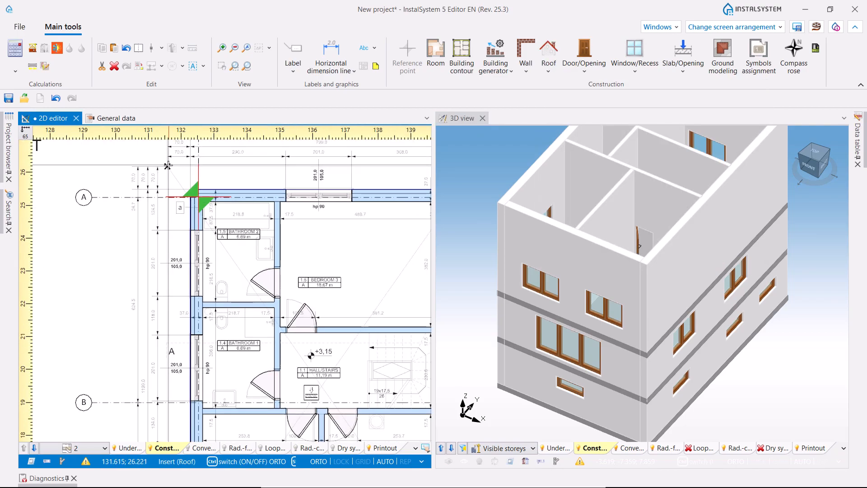
pyautogui.scroll(-5, 180, 189)
pyautogui.scroll(5, 291, 348)
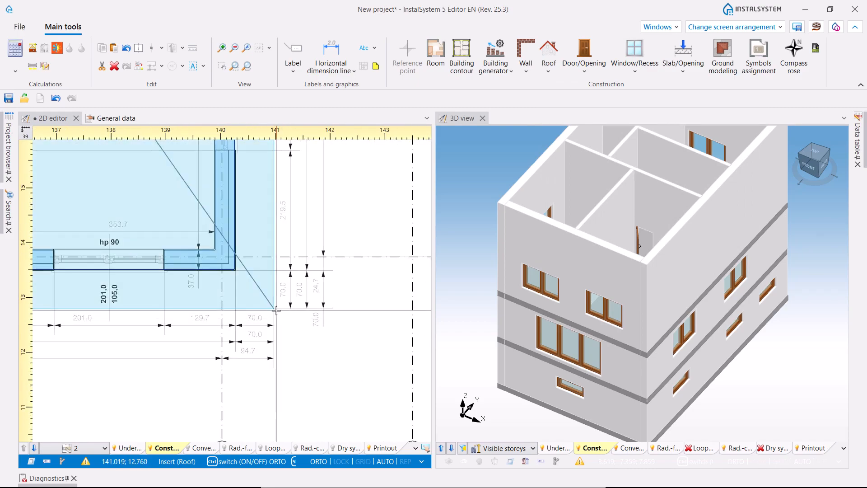
pyautogui.click(277, 310)
pyautogui.scroll(-3, 311, 271)
pyautogui.moveTo(313, 275); pyautogui.dragTo(334, 338, button='middle')
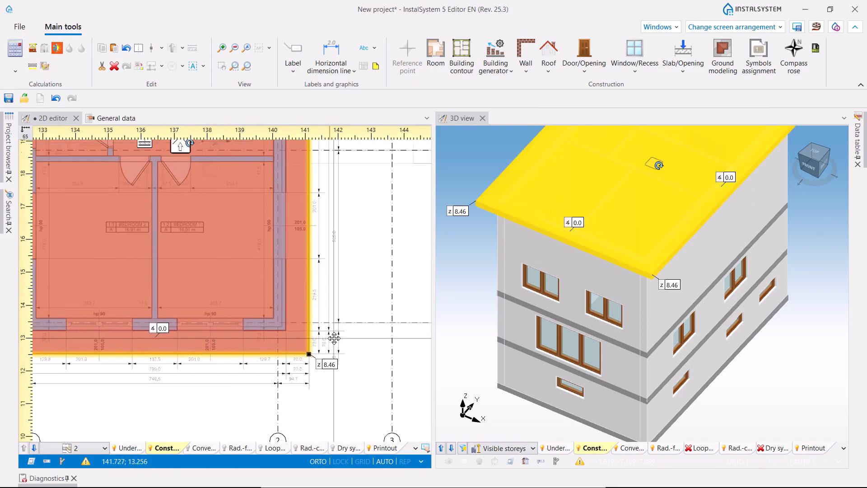
# - Add a roof edge in the 2D editor running diagonally from the roof's upper-left corner to its lower-right corner
pyautogui.scroll(-3, 334, 337)
pyautogui.scroll(-2, 570, 270)
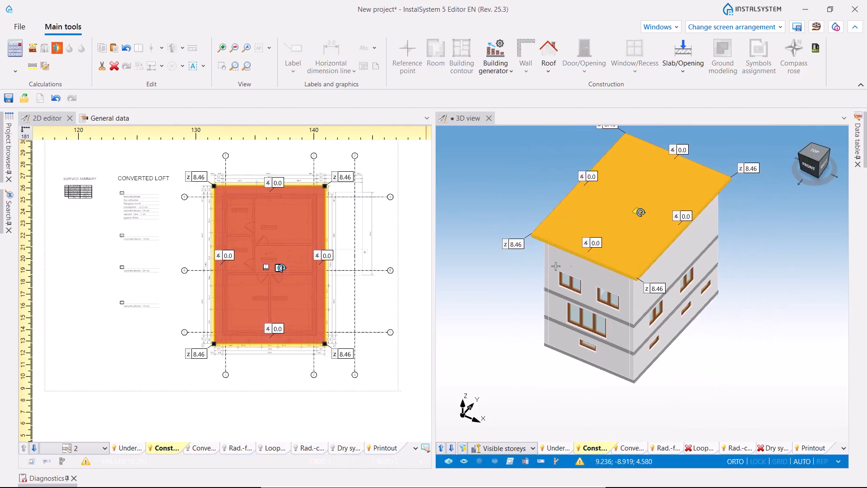
pyautogui.click(407, 214)
pyautogui.click(555, 78)
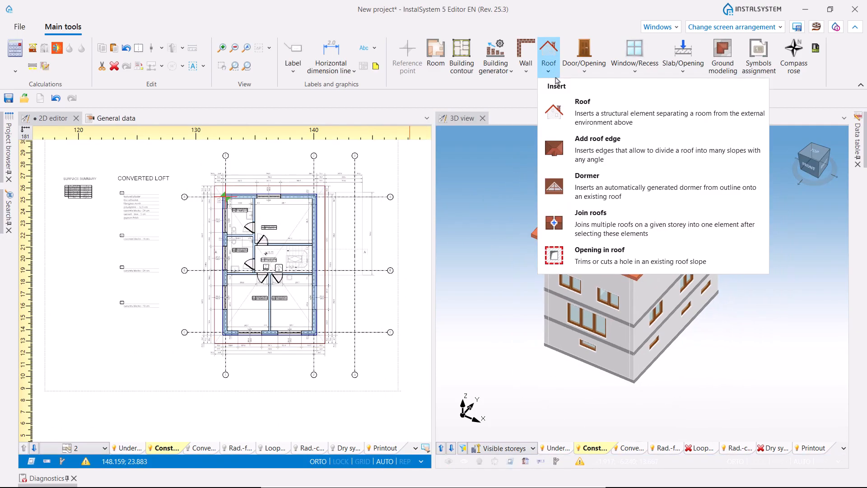
pyautogui.click(587, 158)
pyautogui.scroll(2, 179, 212)
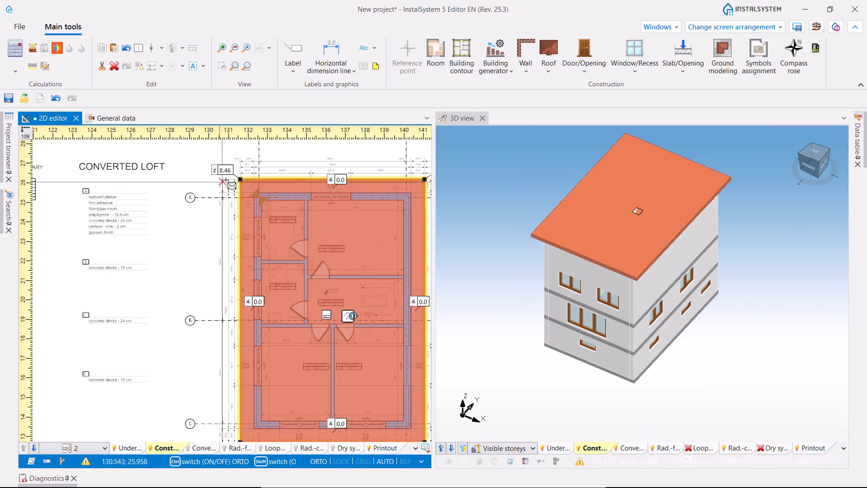
pyautogui.click(239, 179)
pyautogui.scroll(-2, 239, 180)
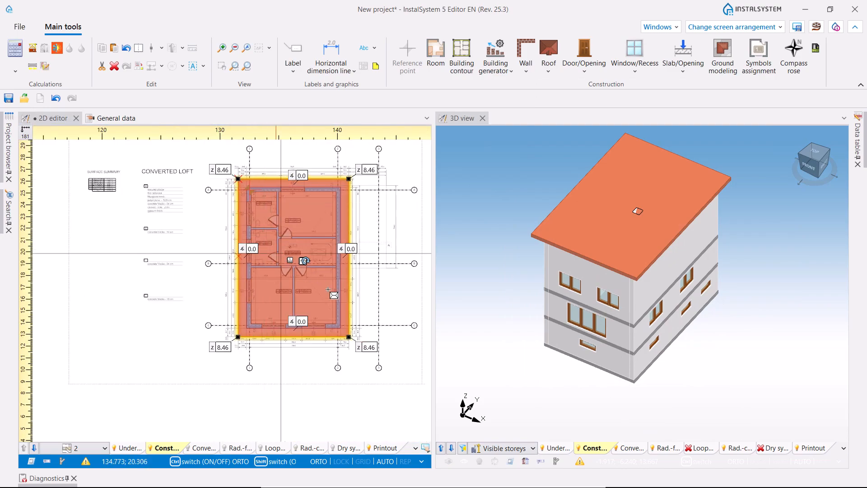
pyautogui.scroll(4, 343, 323)
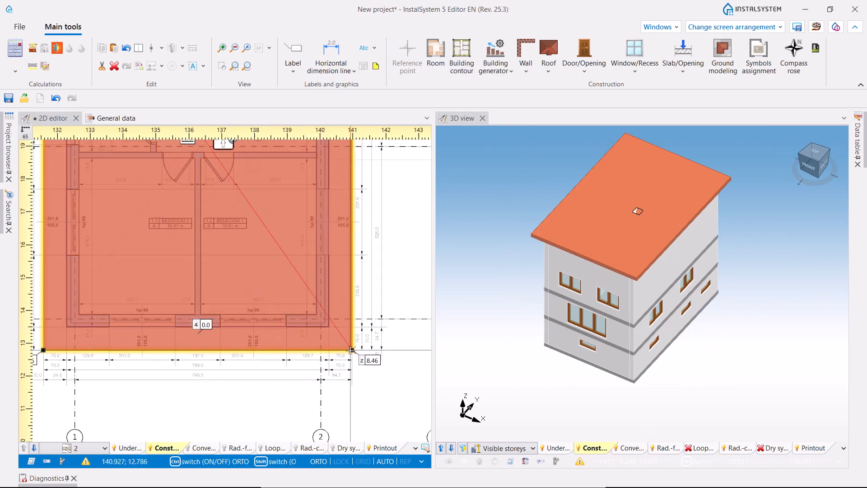
pyautogui.click(352, 350)
pyautogui.scroll(-3, 333, 304)
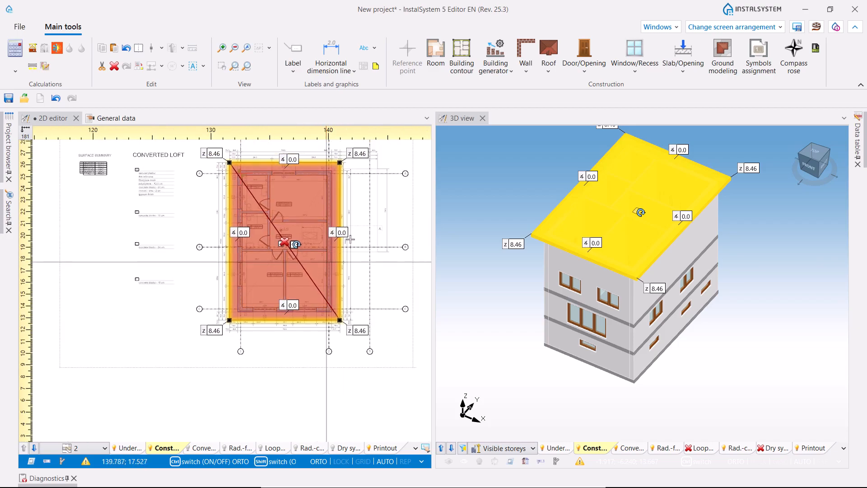
# - Add a second diagonal roof edge from the roof's upper-right corner to its lower-left corner, crossing the first one
pyautogui.click(555, 73)
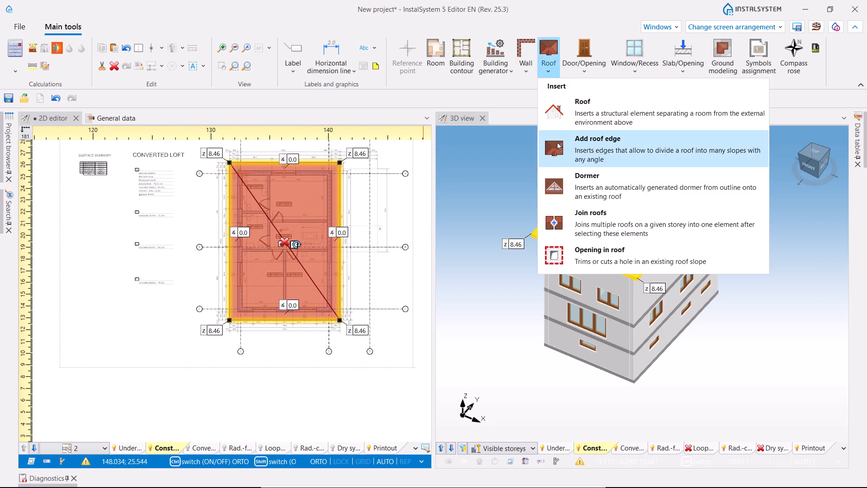
pyautogui.click(578, 138)
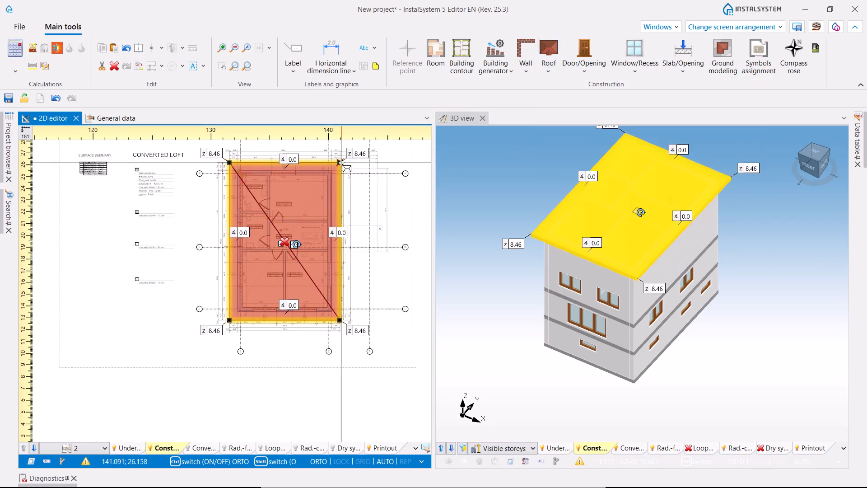
pyautogui.scroll(4, 240, 302)
pyautogui.click(245, 297)
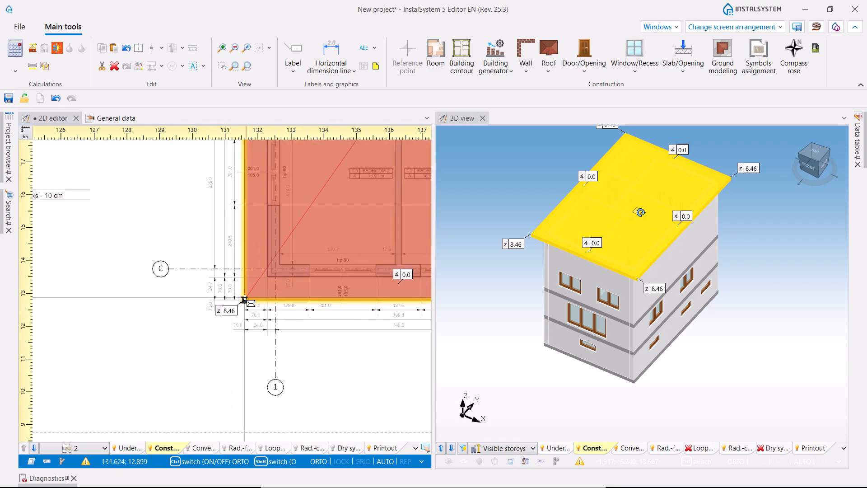
pyautogui.scroll(-4, 245, 297)
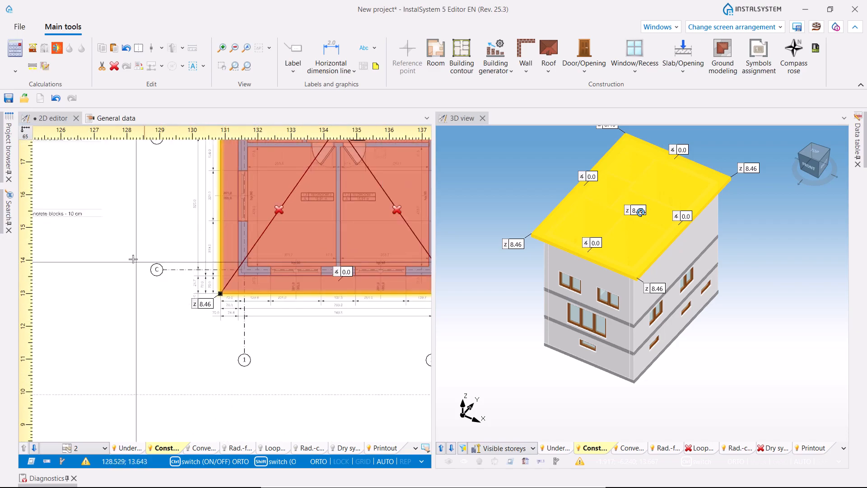
# - Set the z height of all four roof corners together to 6.27, keeping the diagonals' crossing point as the peak
pyautogui.moveTo(173, 294); pyautogui.dragTo(149, 356, button='middle')
pyautogui.click(140, 359)
pyautogui.keyDown('ctrl'); pyautogui.click(141, 182); pyautogui.keyUp('ctrl')
pyautogui.keyDown('ctrl'); pyautogui.click(291, 181); pyautogui.keyUp('ctrl')
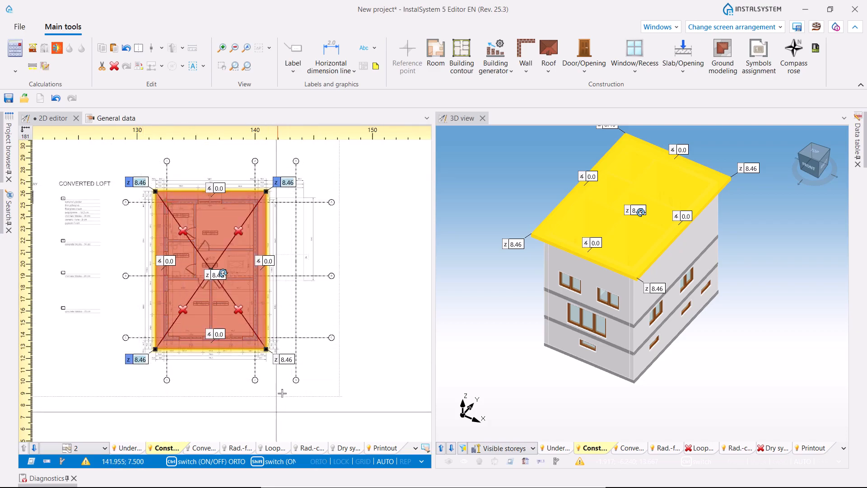
pyautogui.keyDown('ctrl'); pyautogui.click(289, 359); pyautogui.keyUp('ctrl')
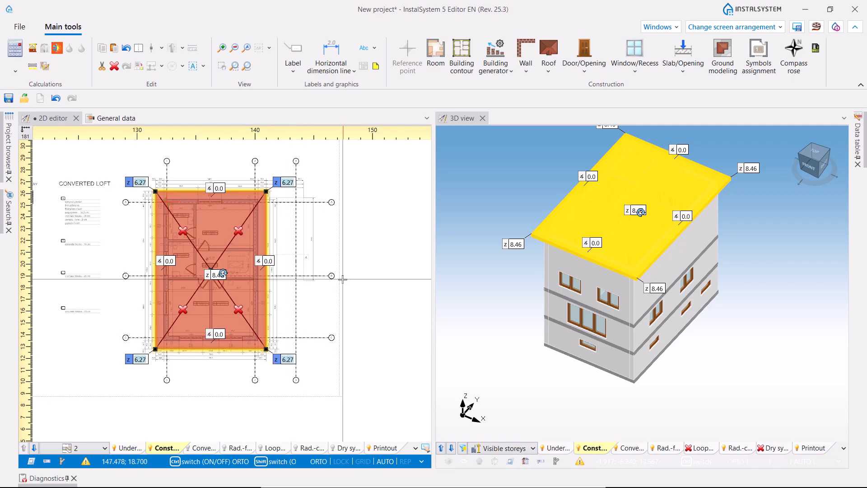
pyautogui.press('Return')
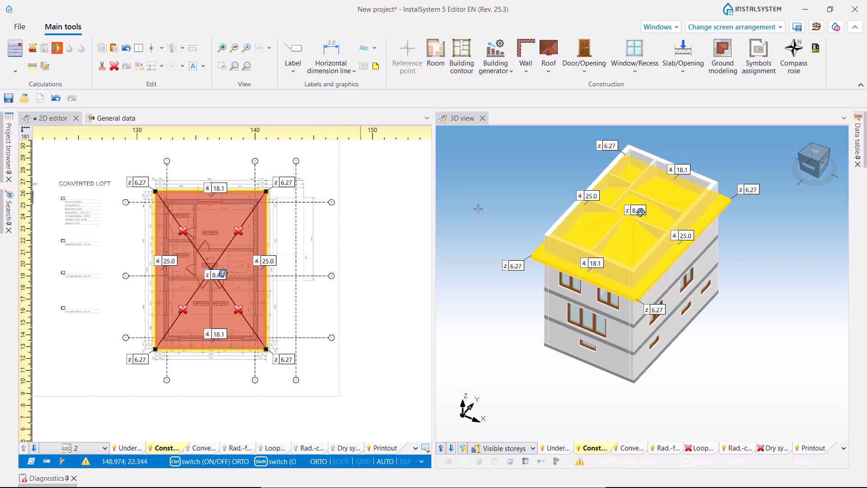
# - Dock the 3D view as a full-size tab beside the 2D editor and recalculate the building structure with the new hip roof
pyautogui.moveTo(456, 117); pyautogui.dragTo(433, 290)
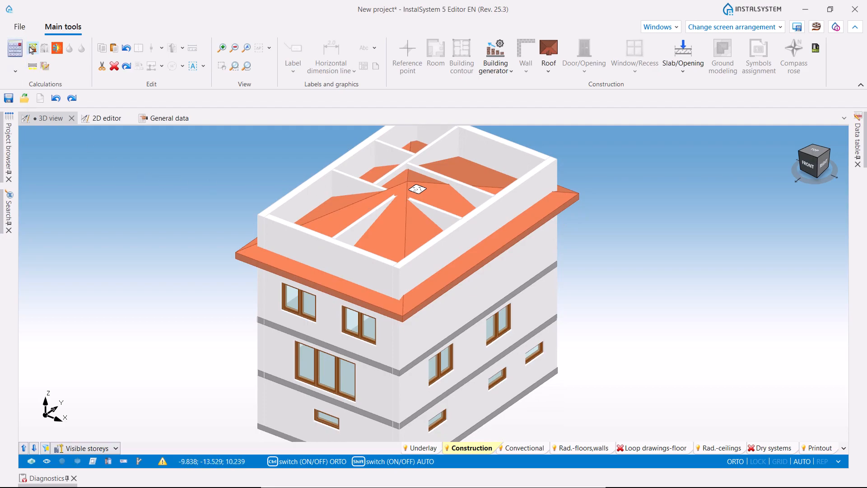
pyautogui.click(32, 49)
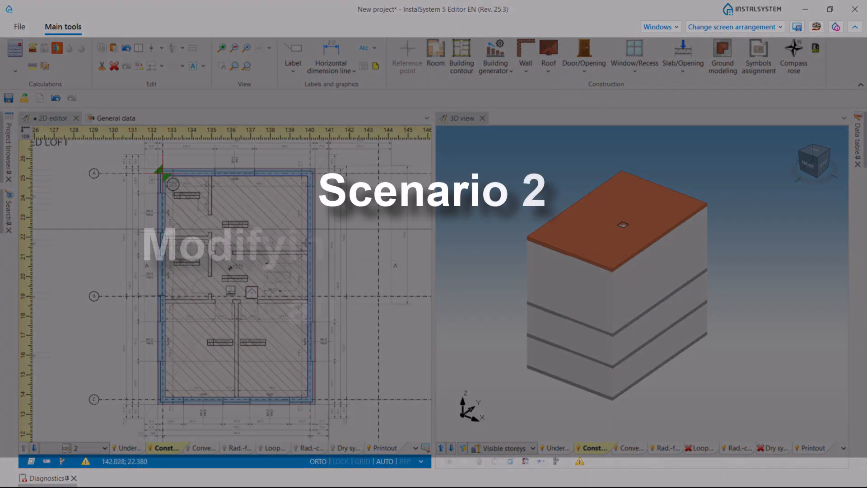
# - Select the automatically generated roof on storey 2 and move its two upper plan corners outward to the 70 cm overhang outline
pyautogui.click(256, 292)
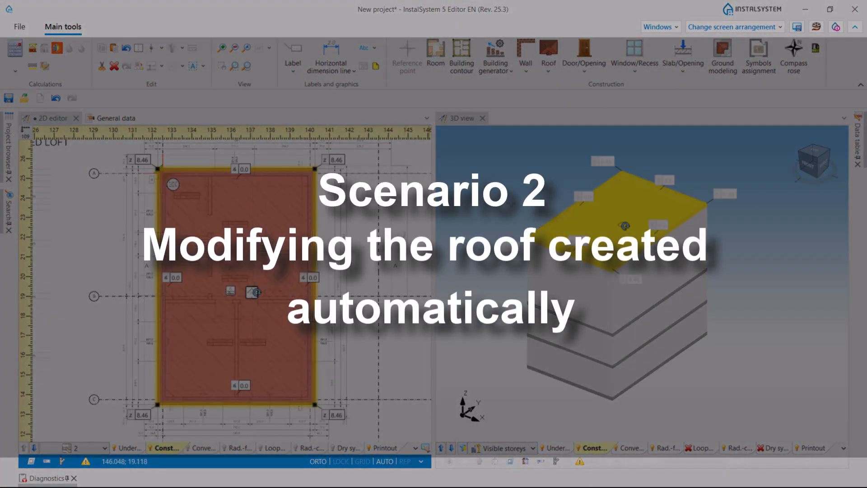
pyautogui.click(511, 72)
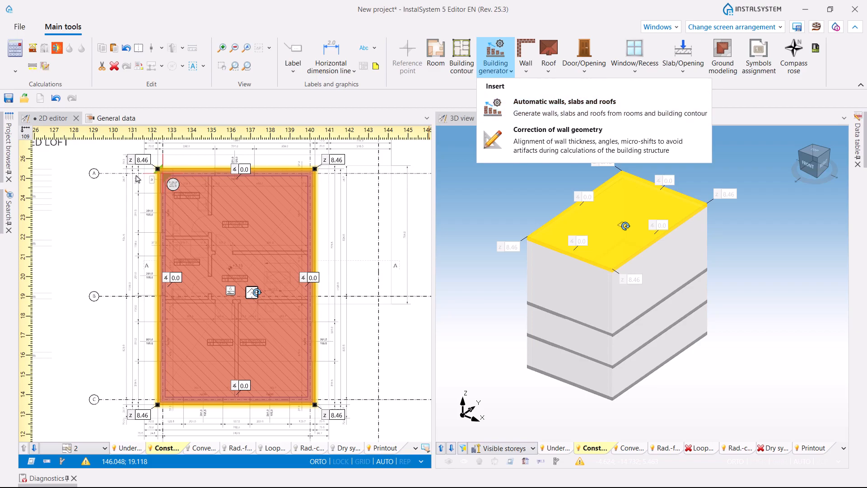
pyautogui.scroll(5, 158, 167)
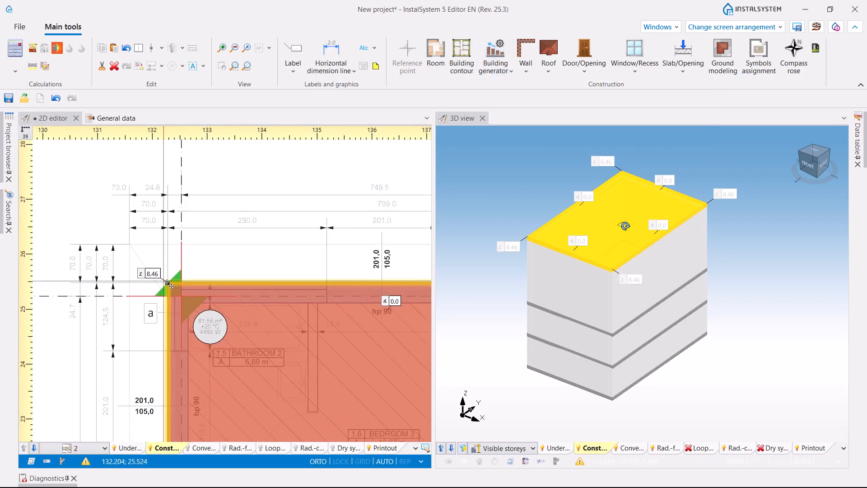
pyautogui.moveTo(168, 284); pyautogui.dragTo(129, 244)
pyautogui.scroll(-5, 129, 245)
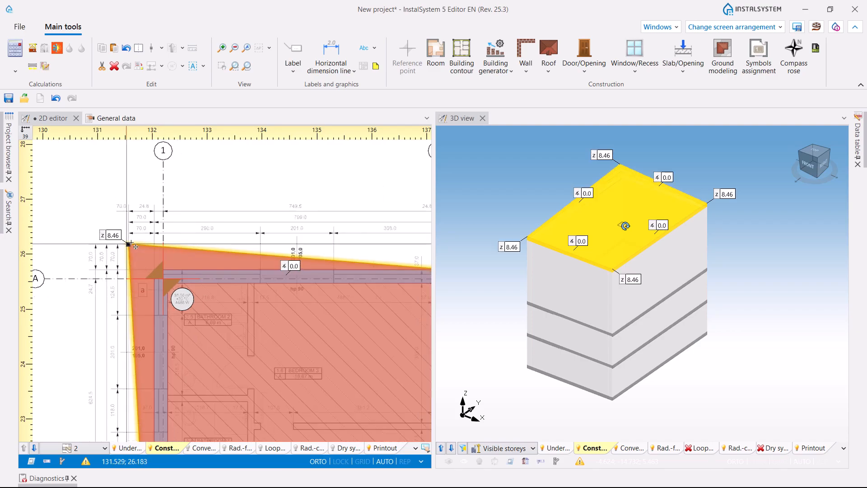
pyautogui.scroll(2, 321, 263)
pyautogui.moveTo(294, 255); pyautogui.dragTo(317, 232)
# - Move the automatic roof's two lower plan corners outward to the underlay's 70 cm overhang outline
pyautogui.scroll(-2, 319, 233)
pyautogui.scroll(-3, 319, 232)
pyautogui.scroll(3, 315, 335)
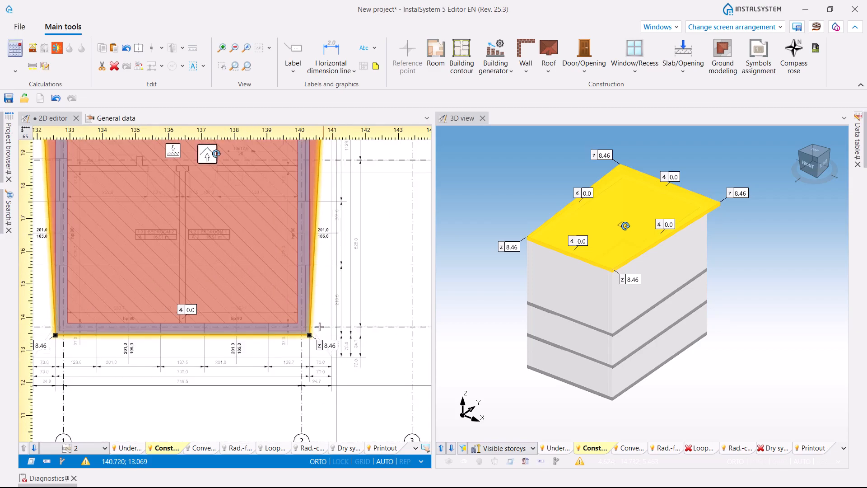
pyautogui.moveTo(315, 335); pyautogui.dragTo(330, 356)
pyautogui.scroll(-3, 245, 335)
pyautogui.scroll(3, 98, 347)
pyautogui.moveTo(146, 329); pyautogui.dragTo(124, 352)
# - Add two crossing diagonal roof edges between the opposite corners of the enlarged automatic roof
pyautogui.scroll(-5, 241, 281)
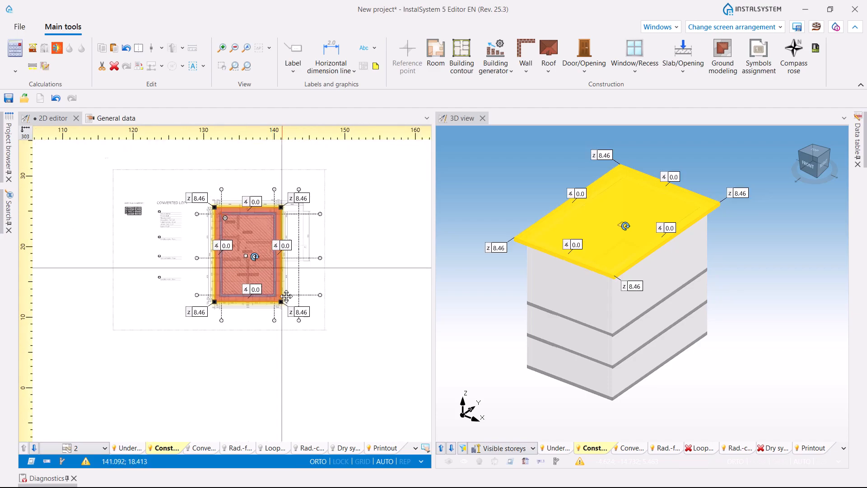
pyautogui.moveTo(286, 289); pyautogui.dragTo(287, 299, button='middle')
pyautogui.click(546, 73)
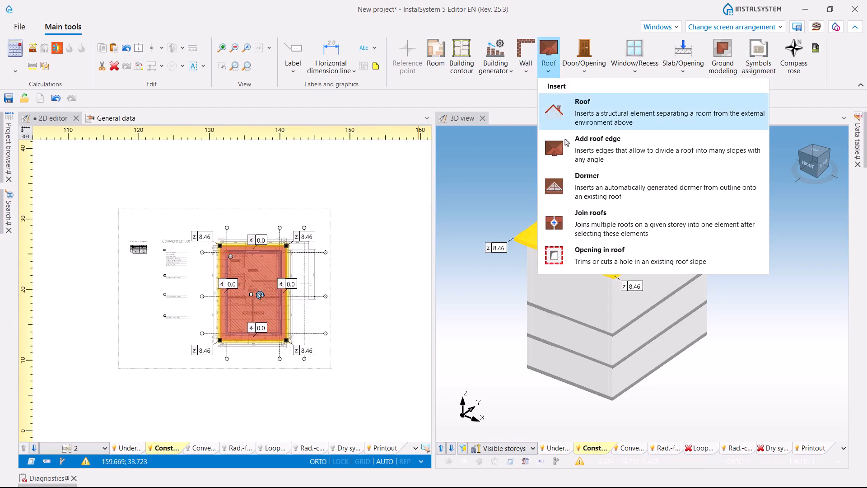
pyautogui.click(598, 141)
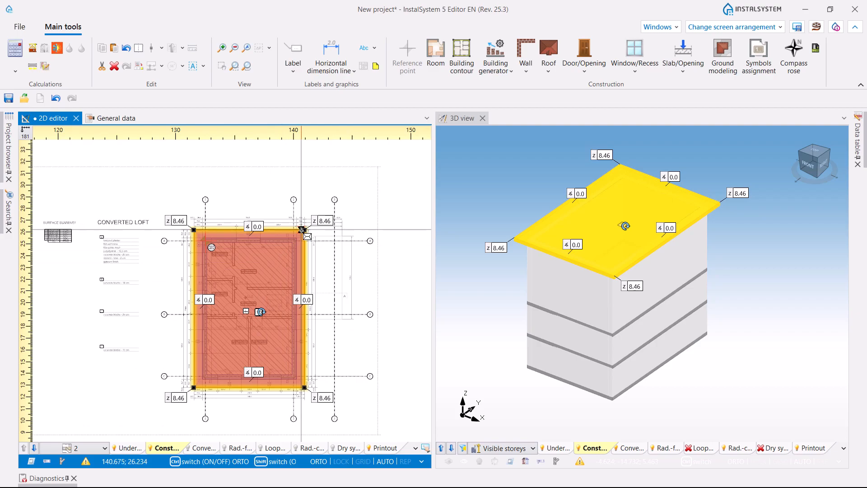
pyautogui.click(304, 230)
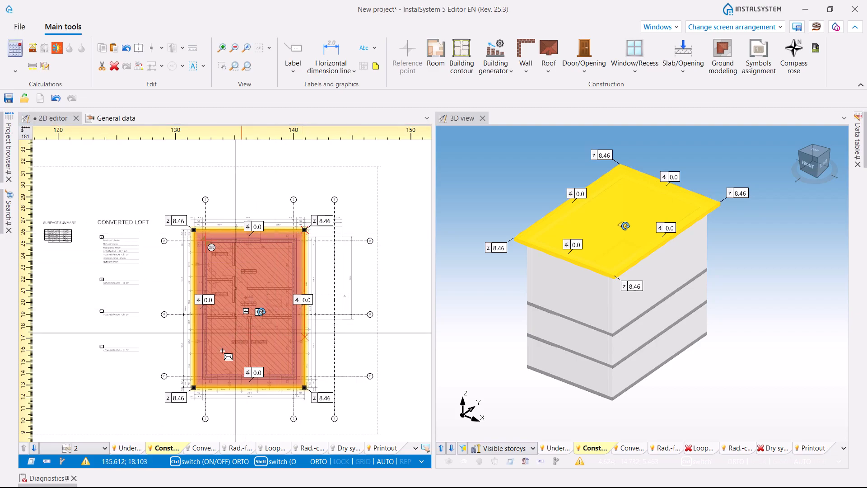
pyautogui.click(194, 387)
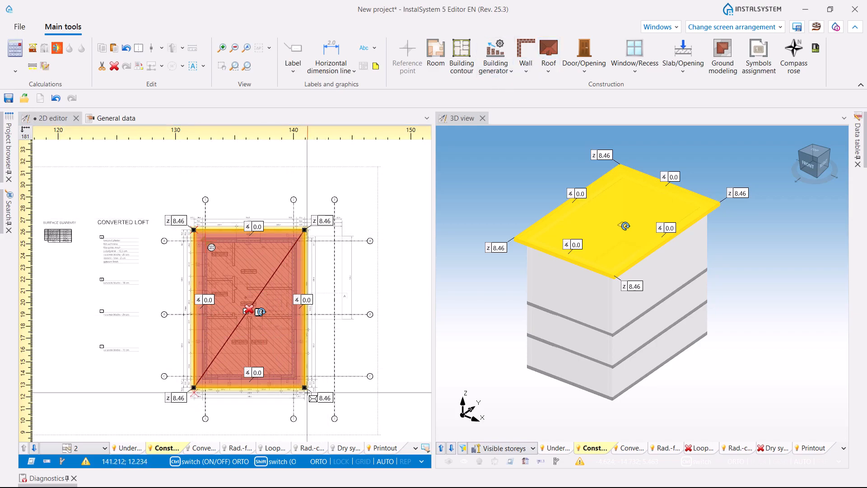
pyautogui.click(304, 388)
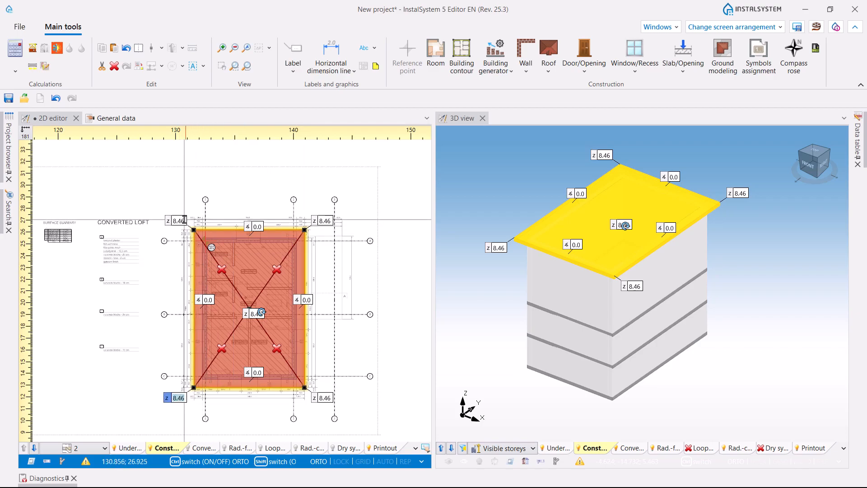
# - Set the z height of the automatic roof's four corners to 6.27 and recalculate the building to trim the walls to the roof
pyautogui.keyDown('ctrl'); pyautogui.click(327, 220); pyautogui.keyUp('ctrl')
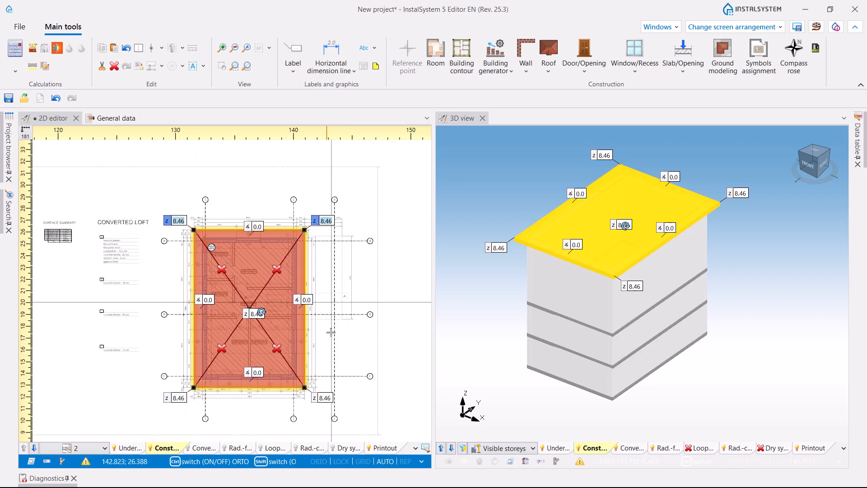
pyautogui.keyDown('ctrl'); pyautogui.click(327, 397); pyautogui.keyUp('ctrl')
pyautogui.keyDown('ctrl'); pyautogui.click(184, 398); pyautogui.keyUp('ctrl')
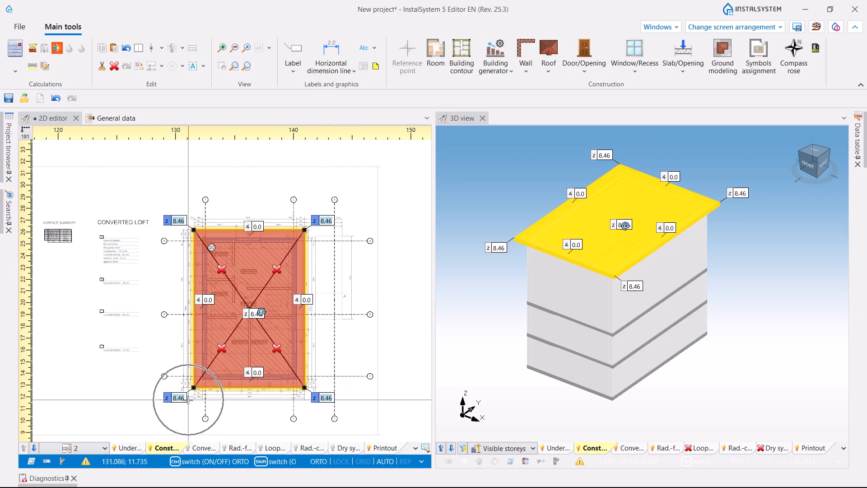
pyautogui.write('6,27')
pyautogui.press('Return')
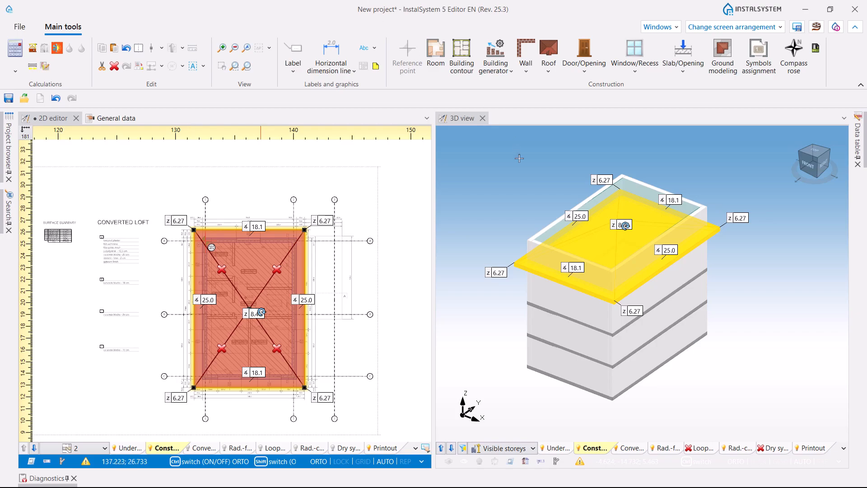
pyautogui.click(684, 366)
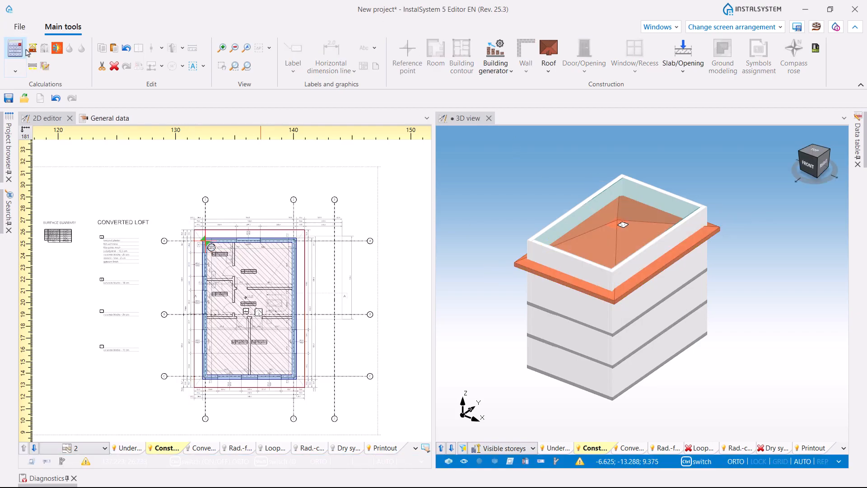
pyautogui.click(33, 51)
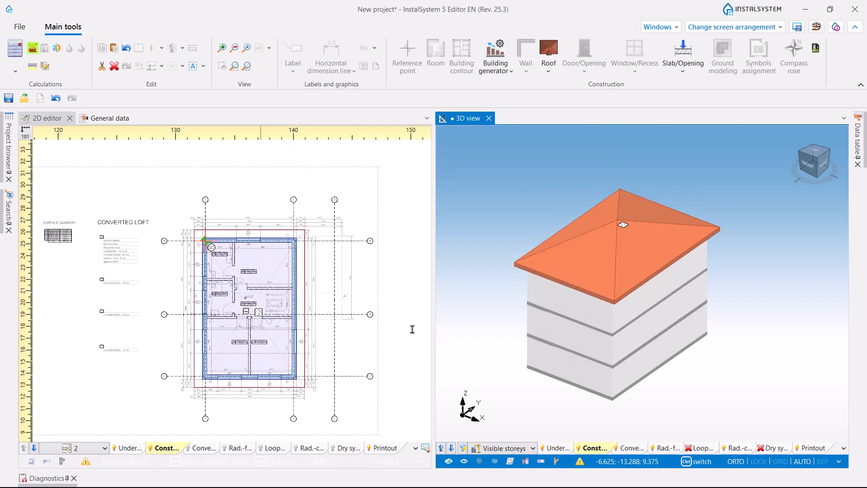
# - Start creating roofs from the IFC file in the house model of the 2_roofs_interpretation_from_IFC project
pyautogui.scroll(3, 618, 298)
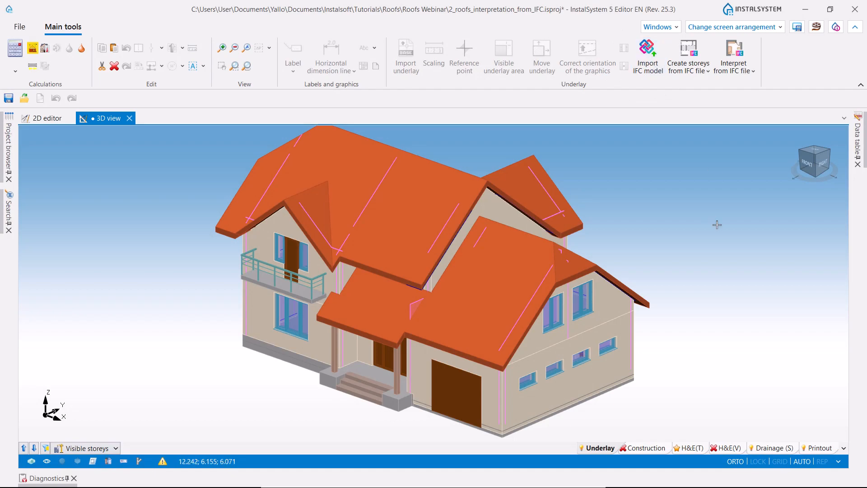
pyautogui.click(756, 73)
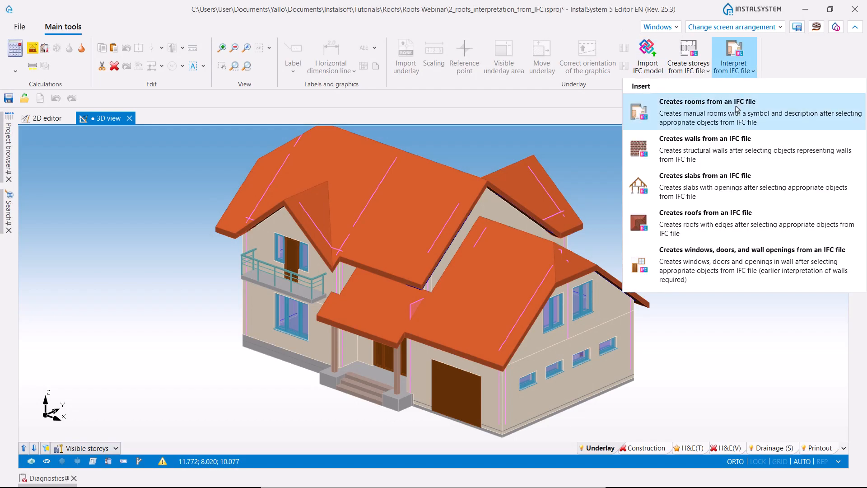
pyautogui.click(722, 219)
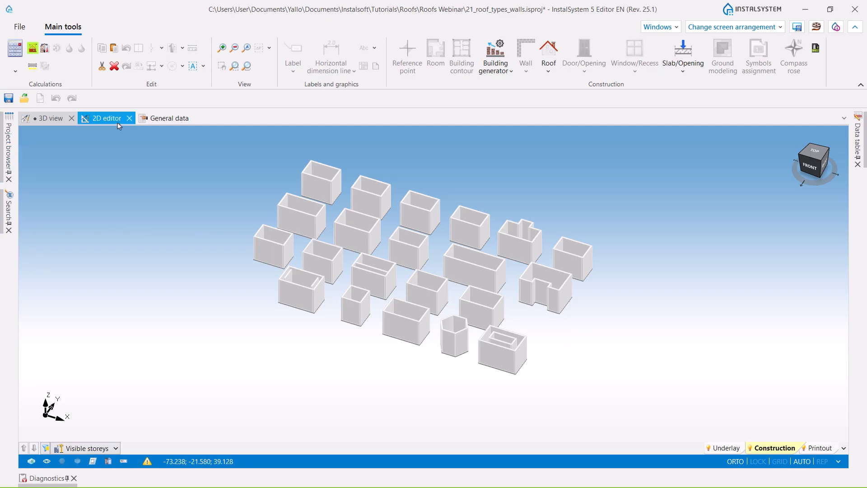
# - Examine the 2D plan of the wall-only sample buildings in 21_roof_types_walls, selecting the lower wall of one building
pyautogui.click(91, 121)
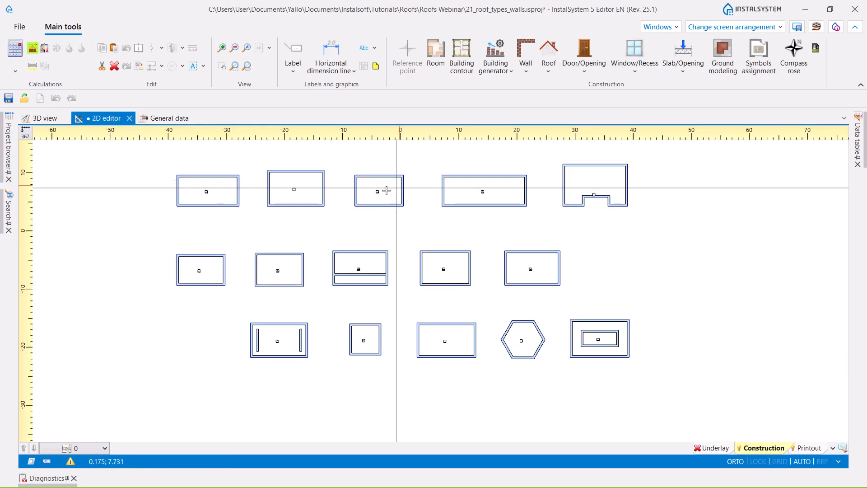
pyautogui.scroll(5, 197, 188)
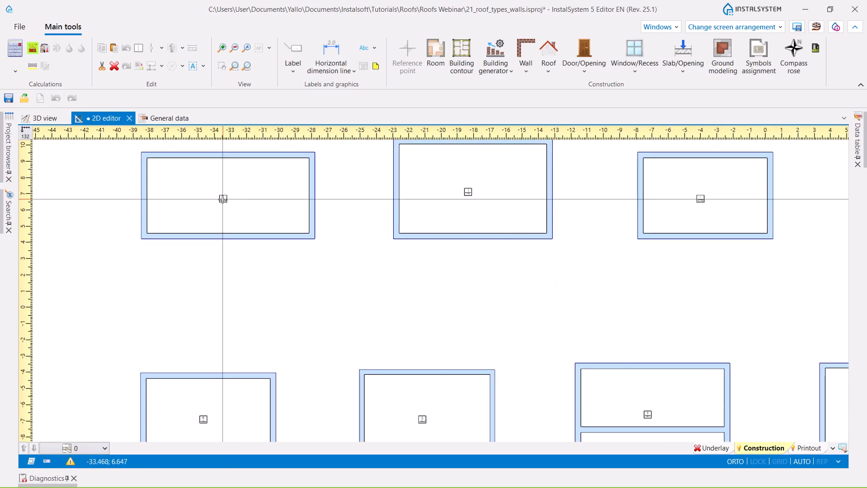
pyautogui.click(319, 241)
pyautogui.click(417, 237)
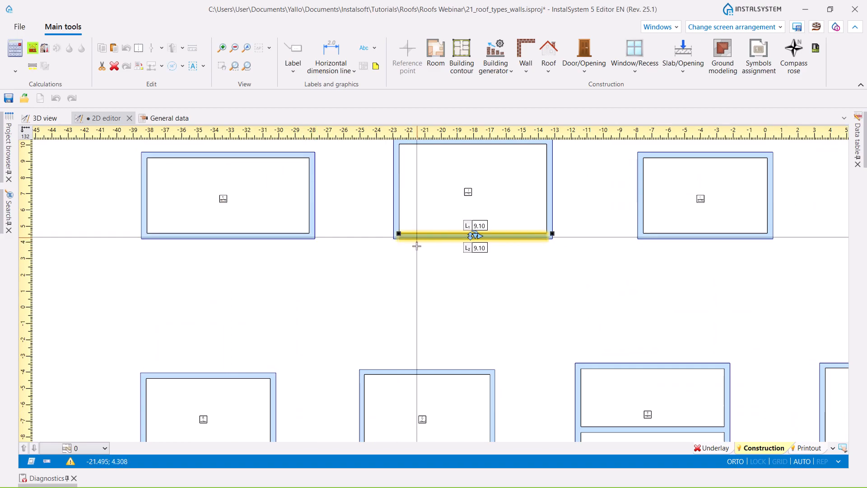
pyautogui.scroll(-8, 420, 283)
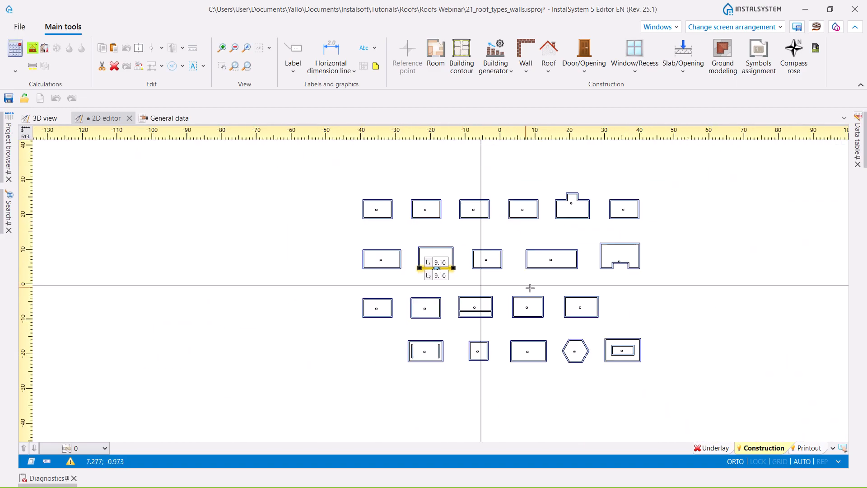
pyautogui.click(654, 295)
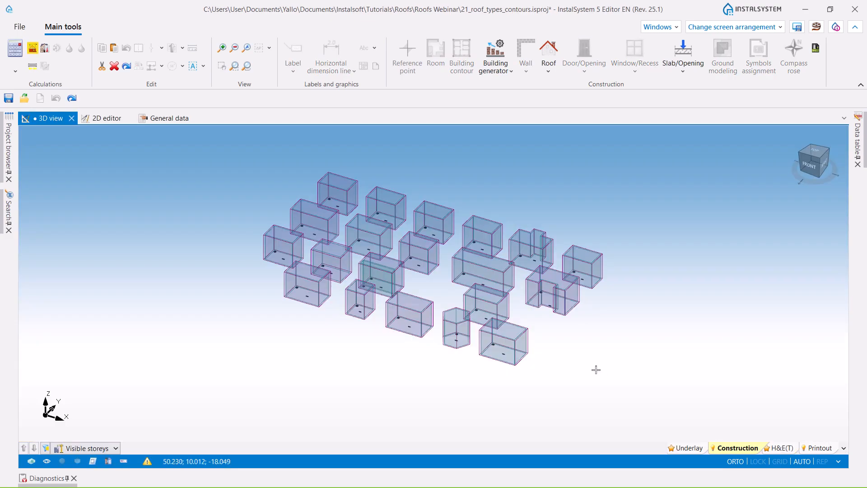
# - Generate automatic walls, slabs and roofs from the rooms and building contours in the 21_roof_types_contours project
pyautogui.scroll(3, 582, 366)
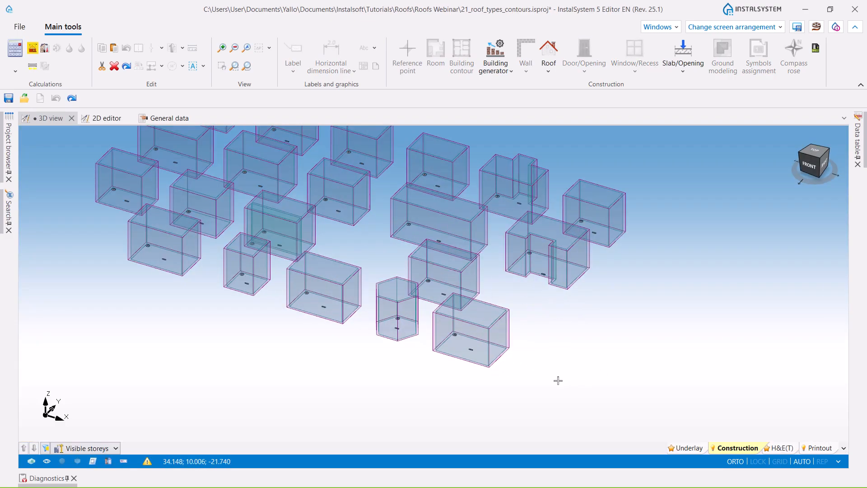
pyautogui.scroll(-5, 568, 346)
pyautogui.scroll(3, 573, 352)
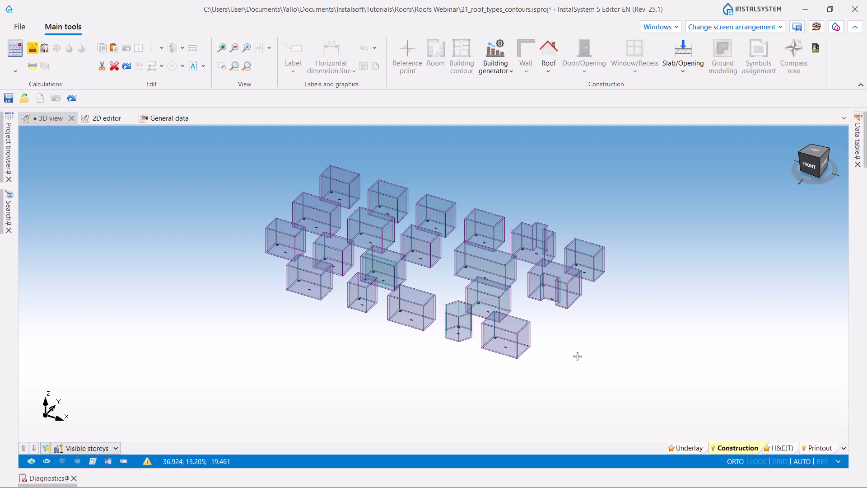
pyautogui.click(511, 71)
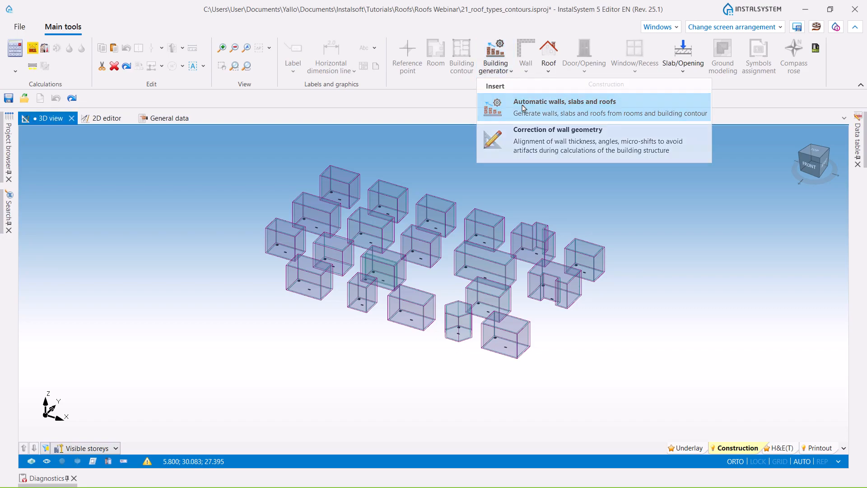
pyautogui.click(522, 107)
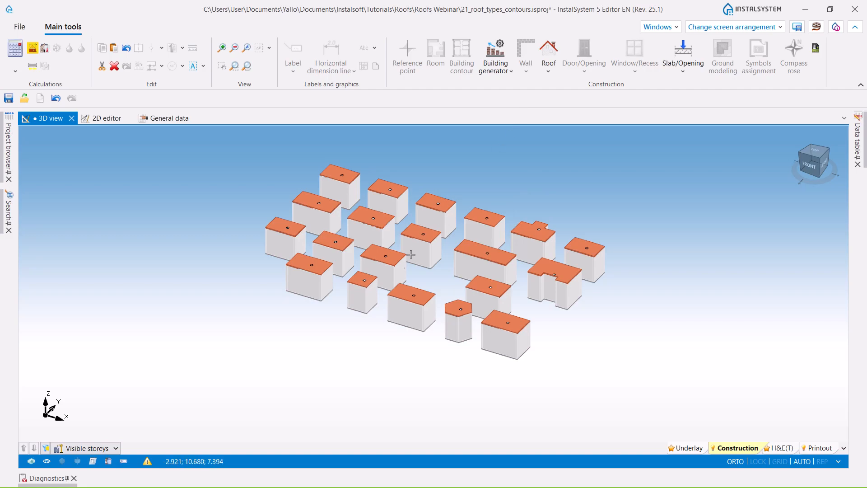
# - Run the building structure computation for the generated sample buildings
pyautogui.scroll(3, 374, 329)
pyautogui.moveTo(265, 261); pyautogui.dragTo(267, 303, button='middle')
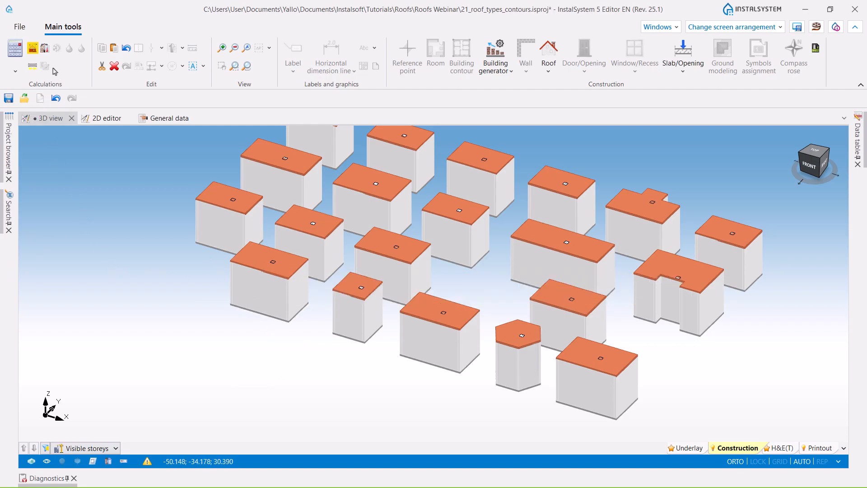
pyautogui.click(32, 52)
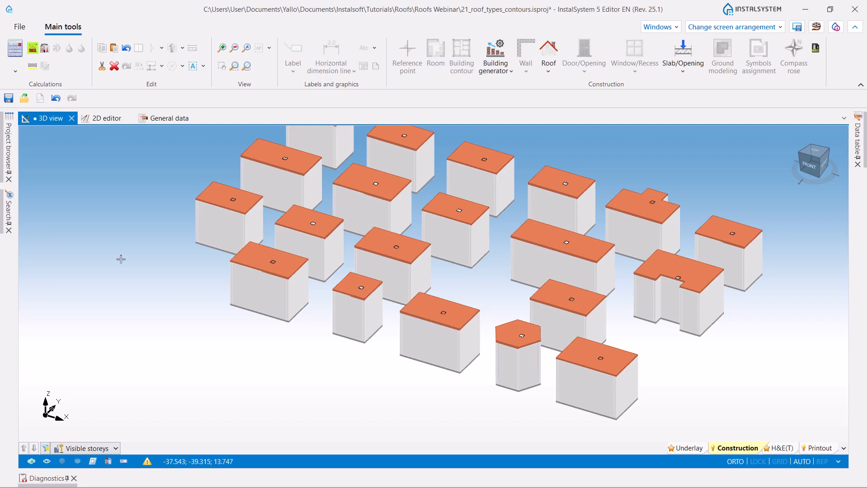
# - Check the Elevation of roof top parameter of storey 0 in the storeys management data
pyautogui.scroll(-3, 128, 258)
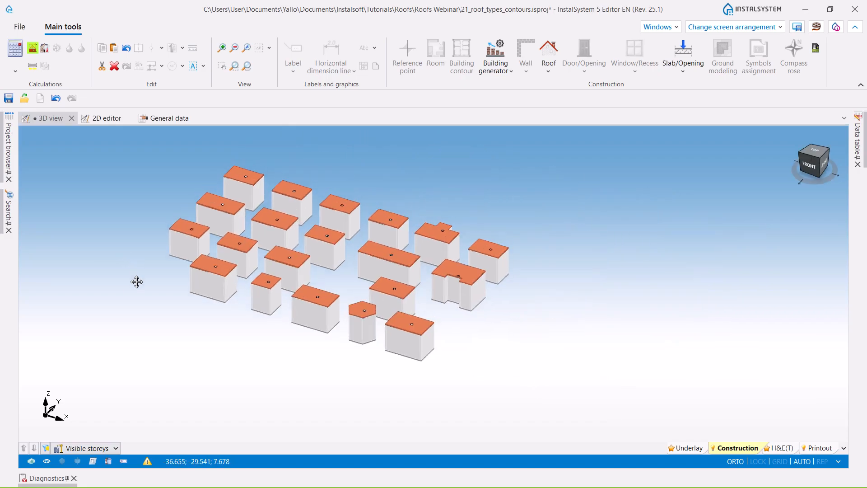
pyautogui.moveTo(137, 281); pyautogui.dragTo(139, 298, button='middle')
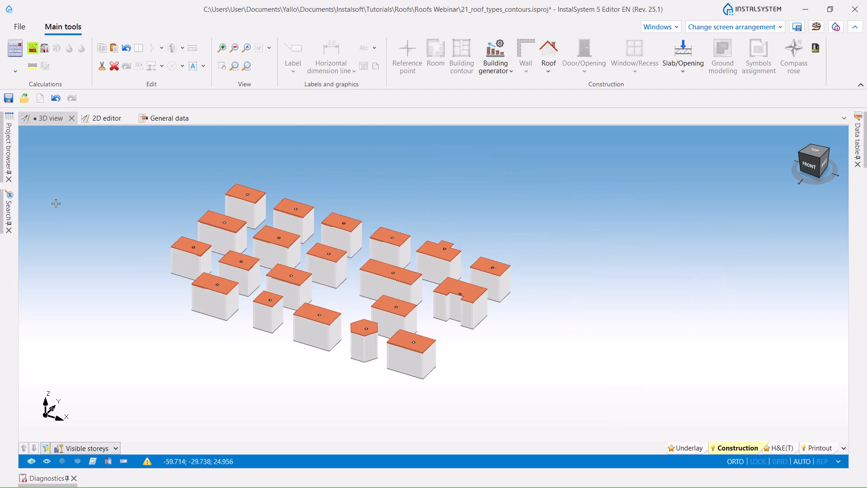
pyautogui.scroll(5, 179, 255)
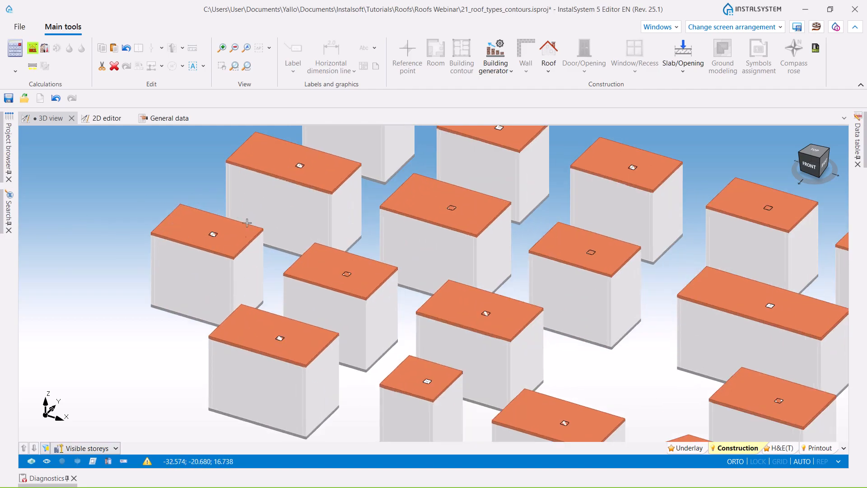
pyautogui.click(178, 119)
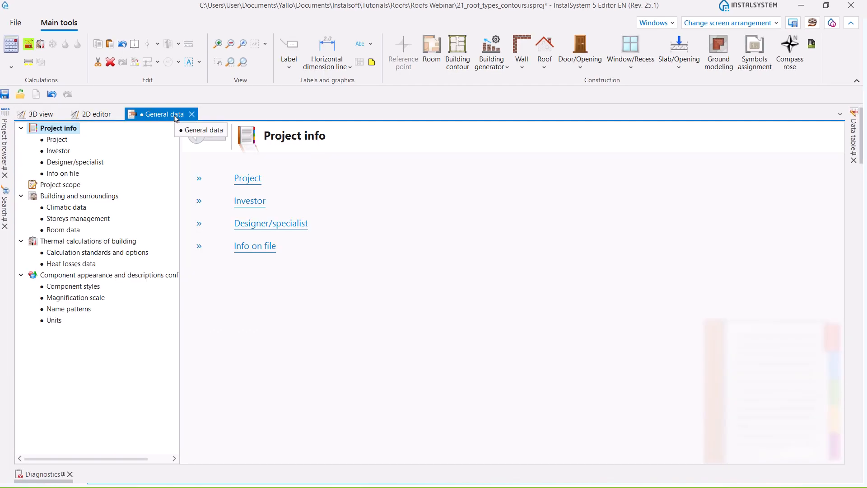
pyautogui.click(73, 220)
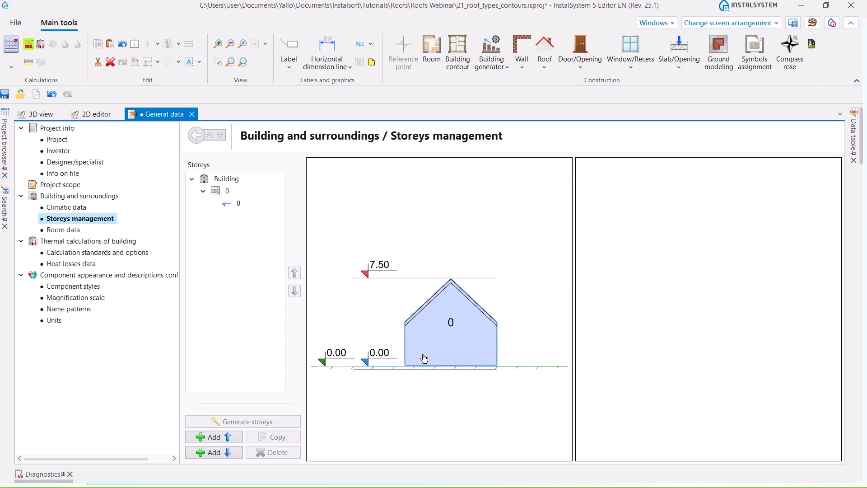
pyautogui.click(440, 349)
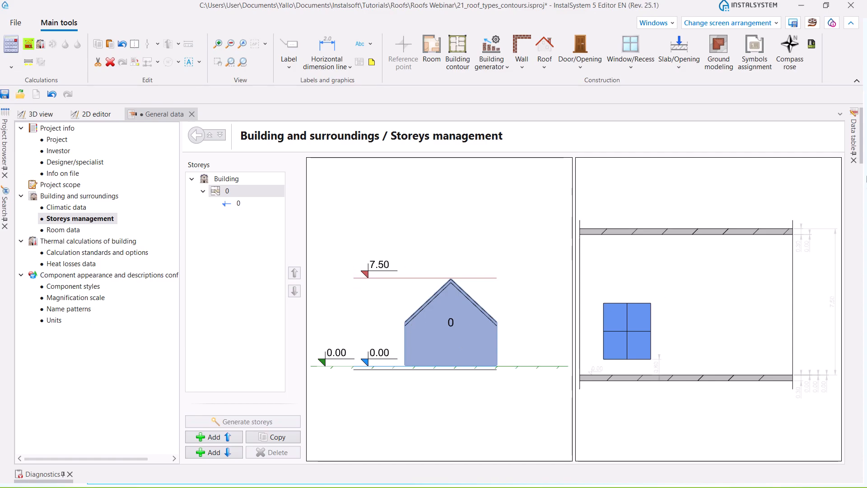
pyautogui.click(853, 132)
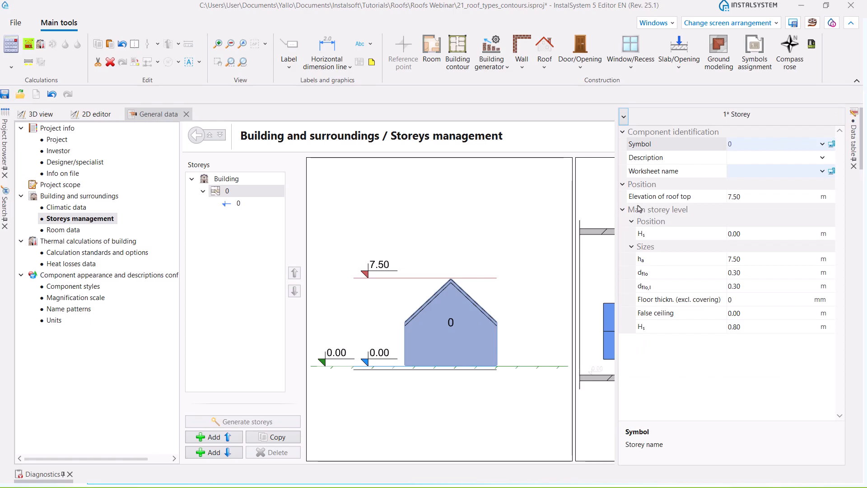
pyautogui.click(751, 198)
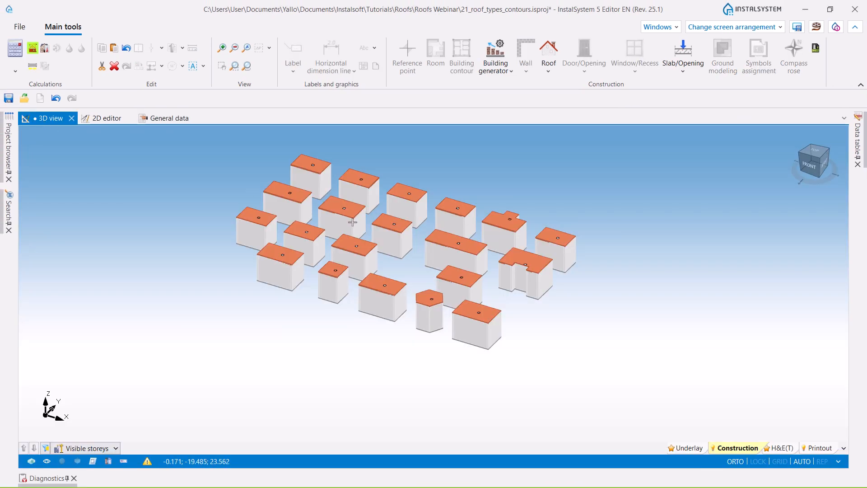
# - Switch the 3D view to the H&E(T) layer and inspect the sample buildings' thermal models
pyautogui.scroll(5, 352, 221)
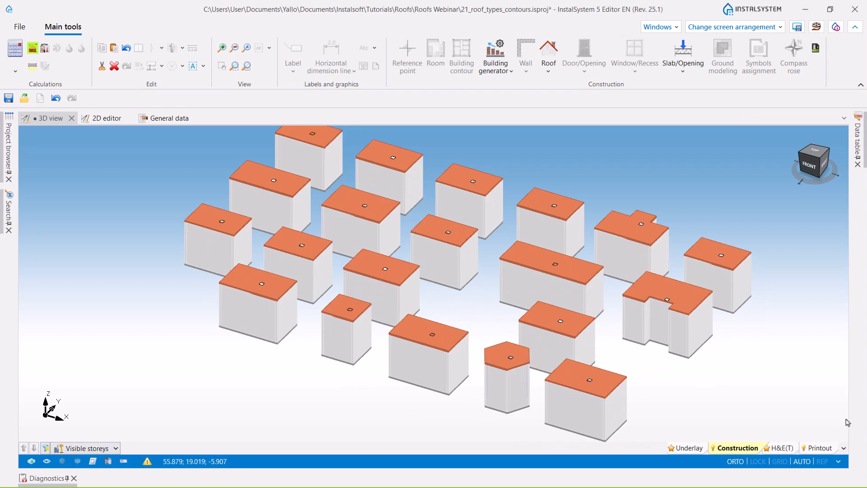
pyautogui.click(784, 447)
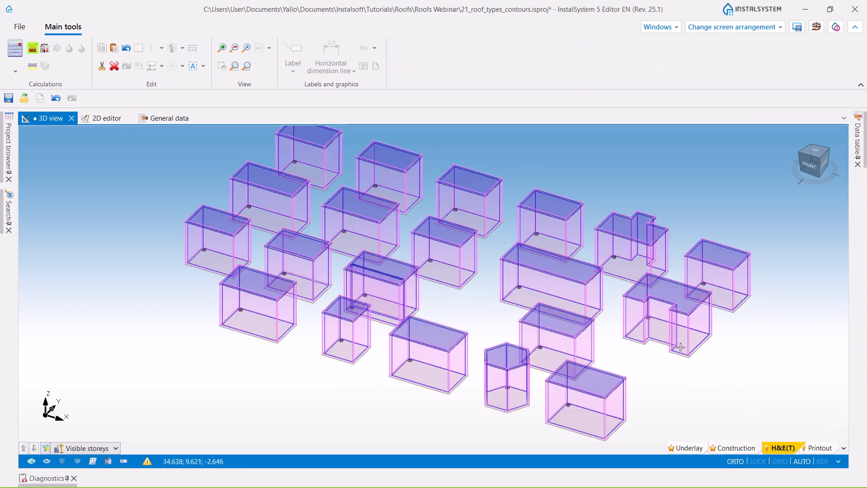
pyautogui.scroll(-5, 745, 400)
pyautogui.moveTo(622, 350); pyautogui.dragTo(713, 340, button='middle')
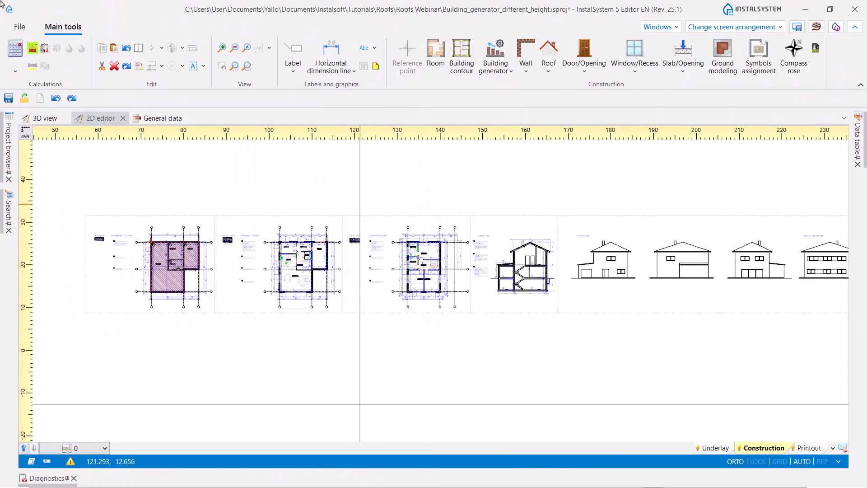
# - Examine the Section A drawing in the 2D underlay of the Building_generator_different_height project
pyautogui.click(500, 71)
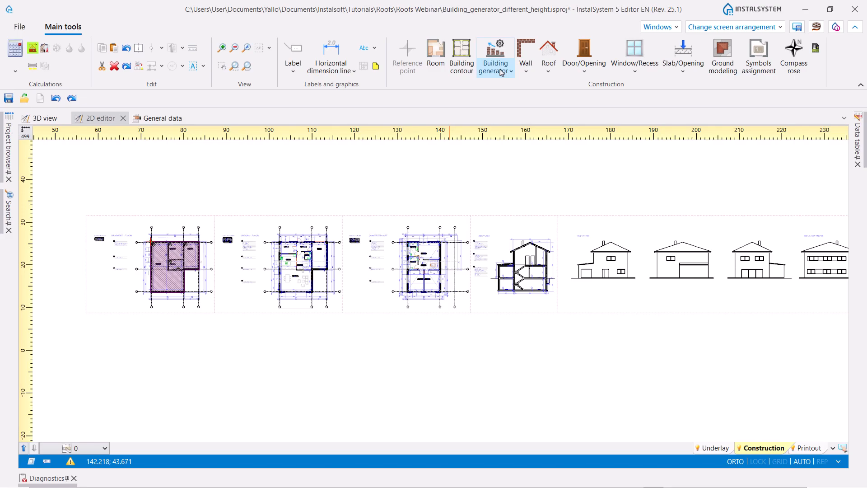
pyautogui.scroll(3, 560, 264)
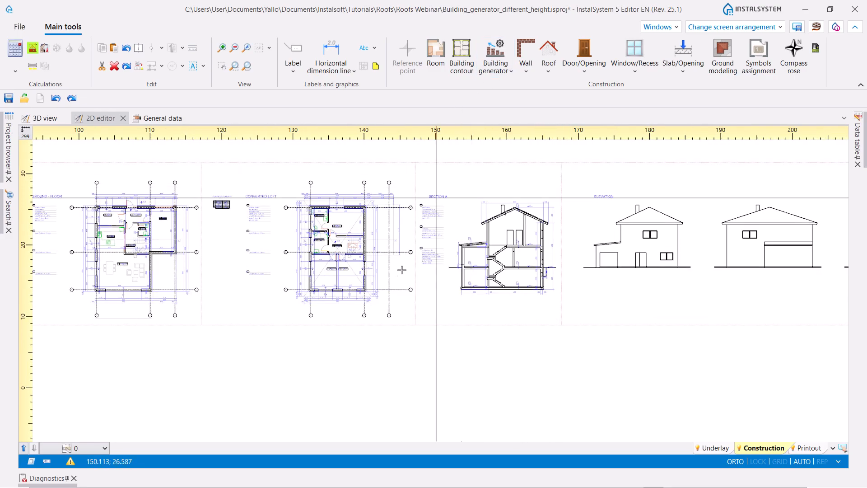
pyautogui.scroll(4, 538, 228)
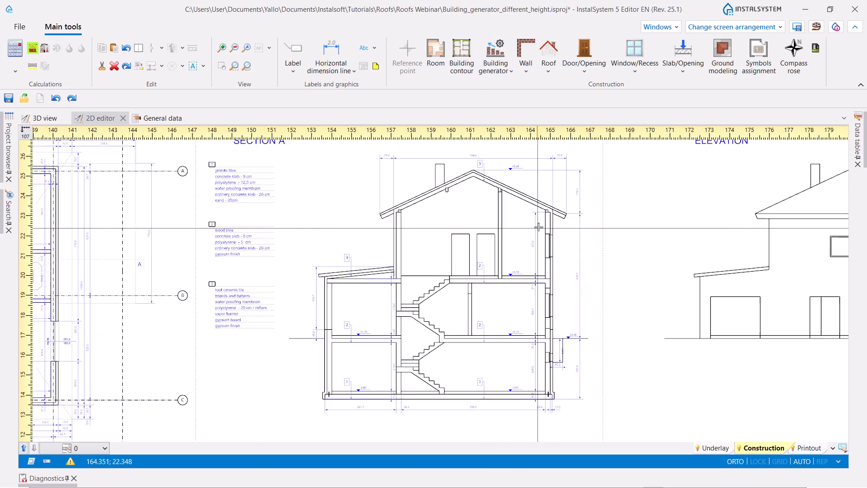
pyautogui.scroll(-2, 448, 169)
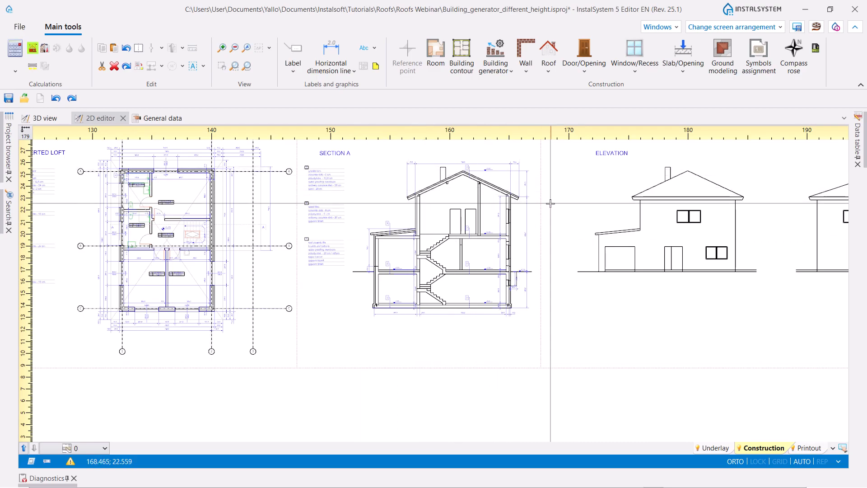
pyautogui.scroll(-5, 529, 208)
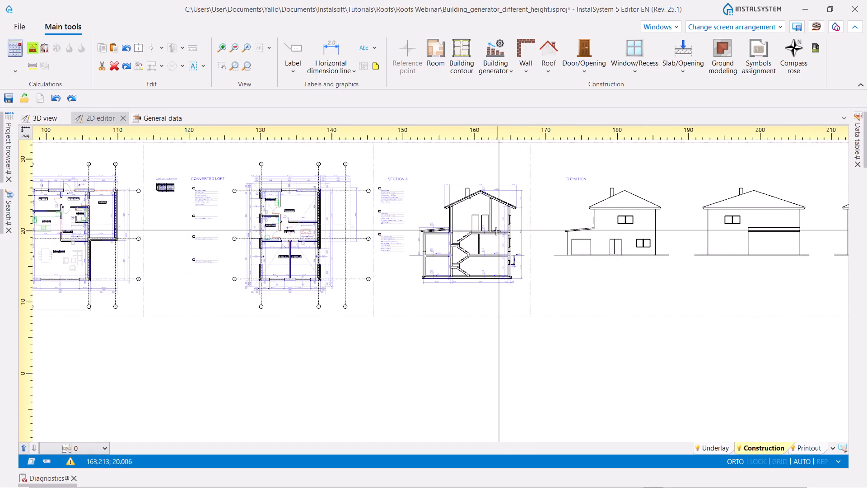
# - Generate automatic walls, slabs and roofs for the three-storey building with parts of different height in the 3D view
pyautogui.click(42, 118)
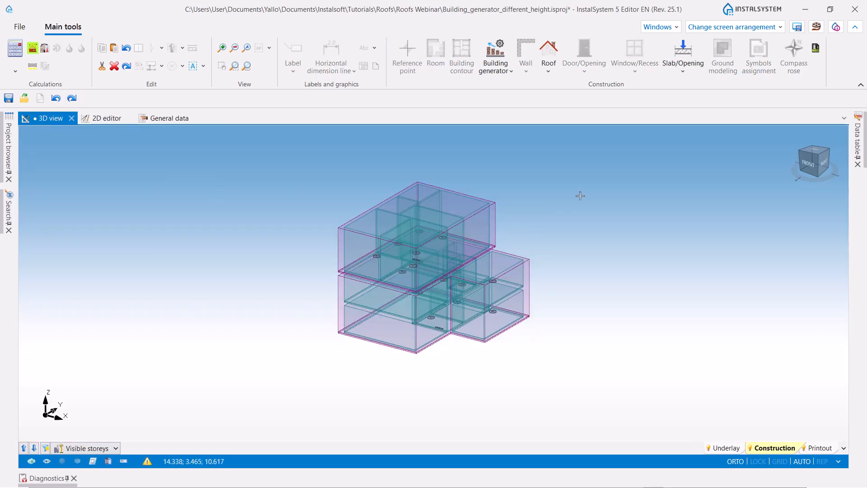
pyautogui.click(507, 72)
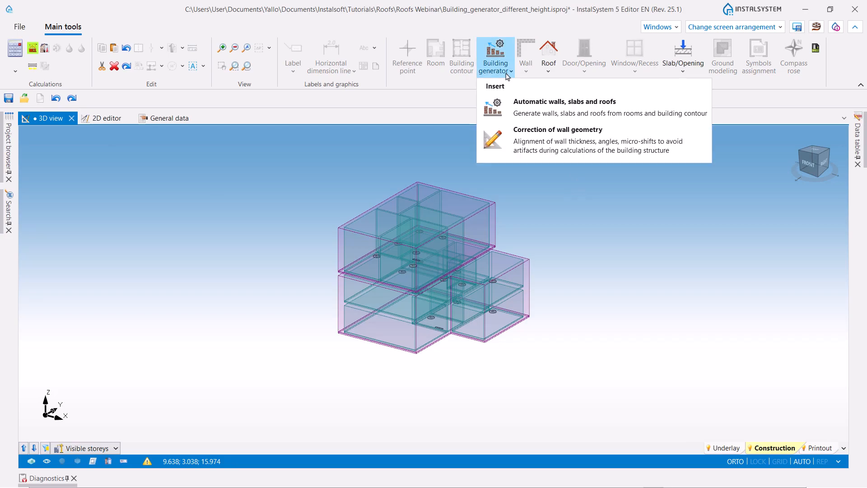
pyautogui.click(529, 111)
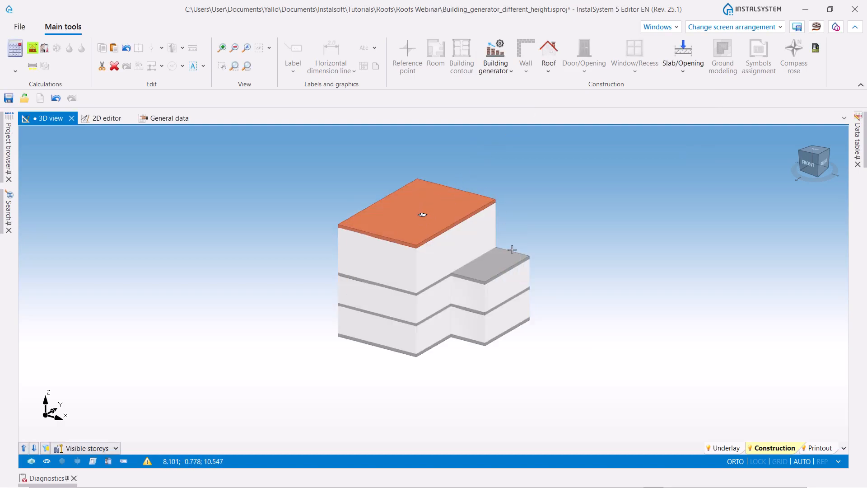
pyautogui.scroll(4, 525, 256)
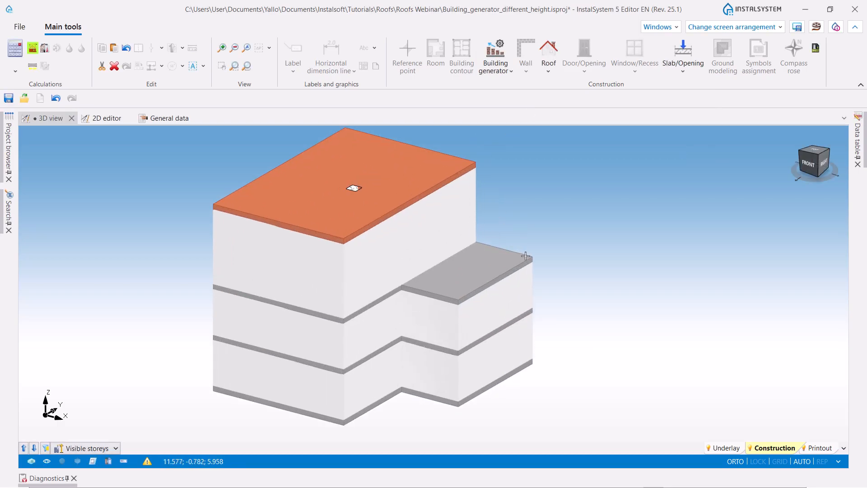
# - Show the plan of storey 2, select the L-shaped outline component over the converted loft to inspect it, and return to 3D
pyautogui.click(101, 117)
pyautogui.click(104, 448)
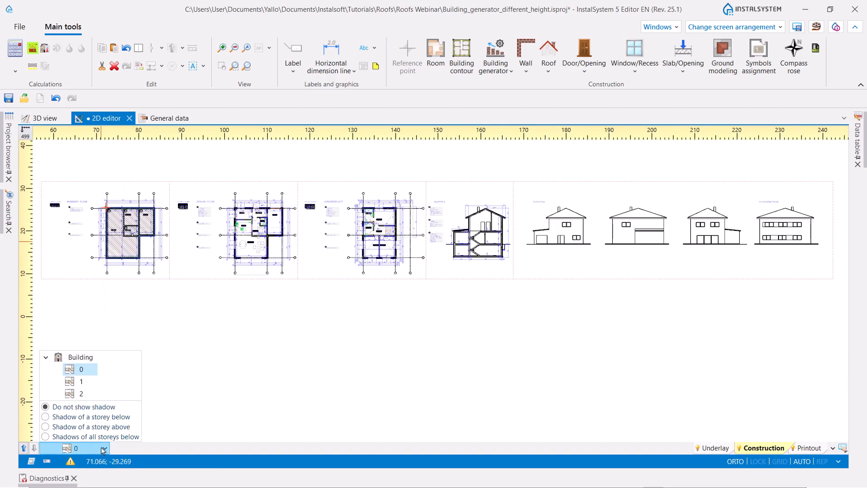
pyautogui.click(87, 396)
pyautogui.scroll(-2, 496, 290)
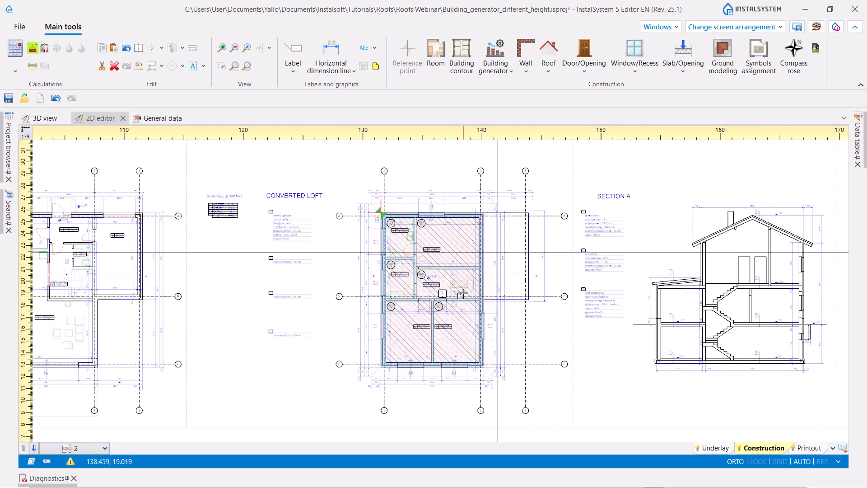
pyautogui.scroll(2, 461, 292)
pyautogui.click(464, 292)
pyautogui.scroll(-3, 524, 175)
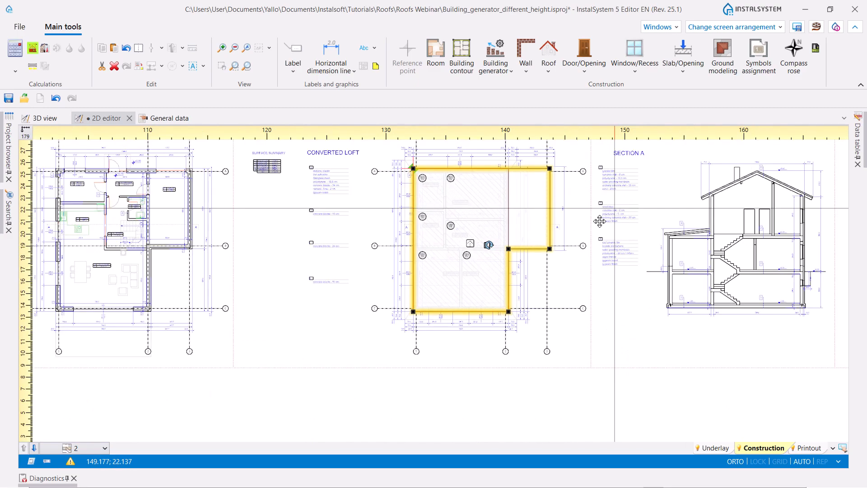
pyautogui.moveTo(620, 204); pyautogui.dragTo(569, 247, button='middle')
pyautogui.click(43, 118)
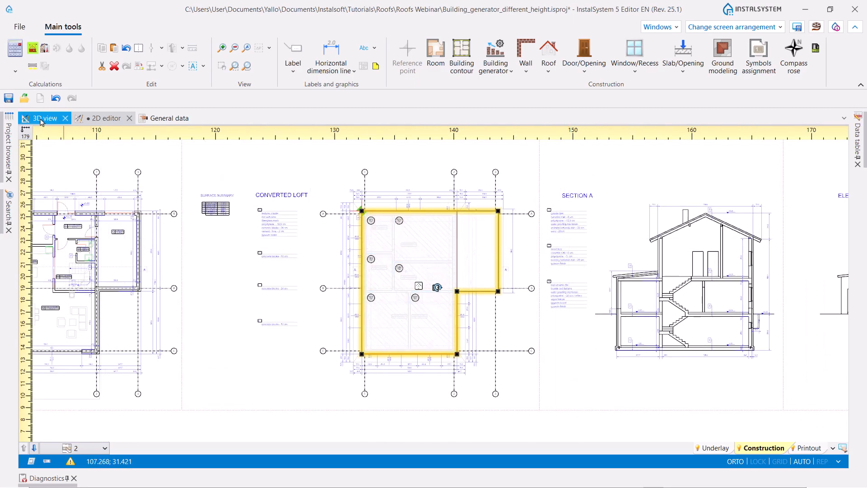
# - Split the L-shaped slab on storey 2 in plan along the vertical line at axis 2, ending at the inner corner
pyautogui.scroll(2, 406, 290)
pyautogui.scroll(-5, 507, 248)
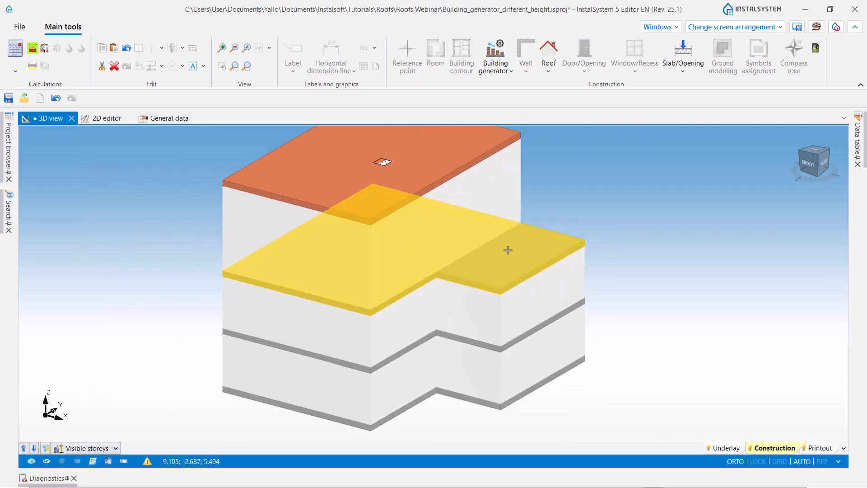
pyautogui.click(105, 119)
pyautogui.scroll(3, 465, 174)
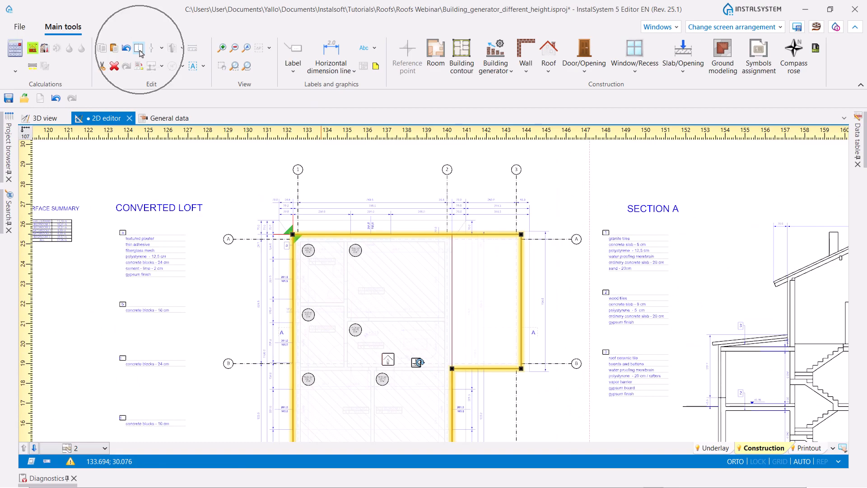
pyautogui.click(139, 51)
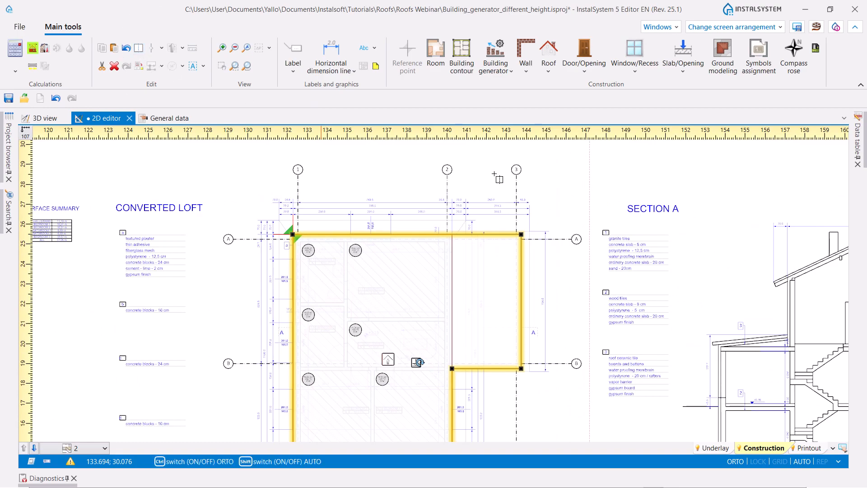
pyautogui.click(452, 220)
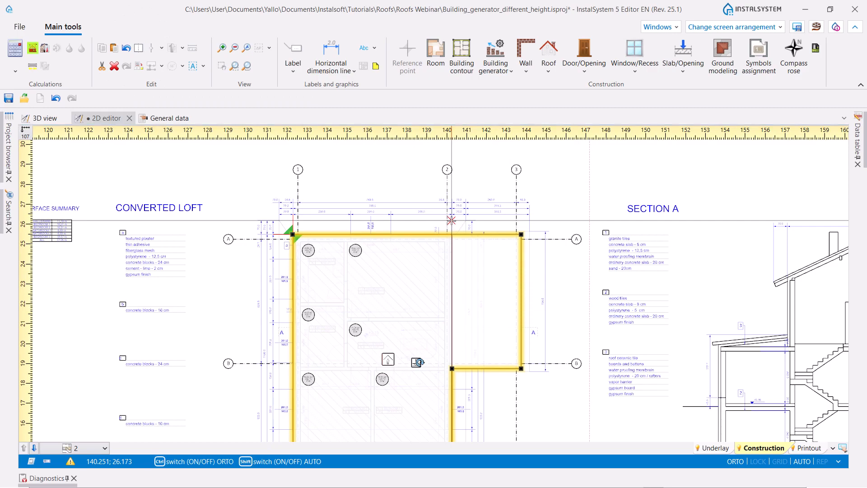
pyautogui.click(452, 367)
# - Select the slab under the converted loft and the smaller slab beside it in turn to check the split
pyautogui.scroll(-2, 513, 339)
pyautogui.moveTo(511, 340); pyautogui.dragTo(517, 278, button='middle')
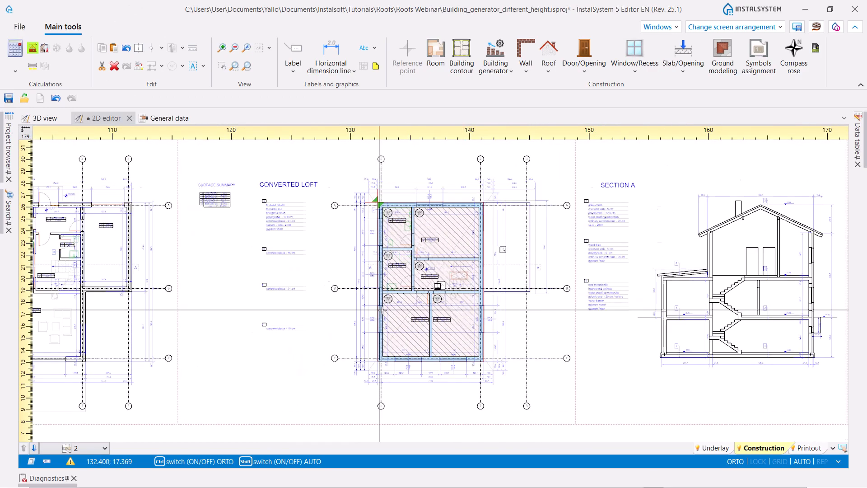
pyautogui.scroll(2, 381, 311)
pyautogui.click(468, 273)
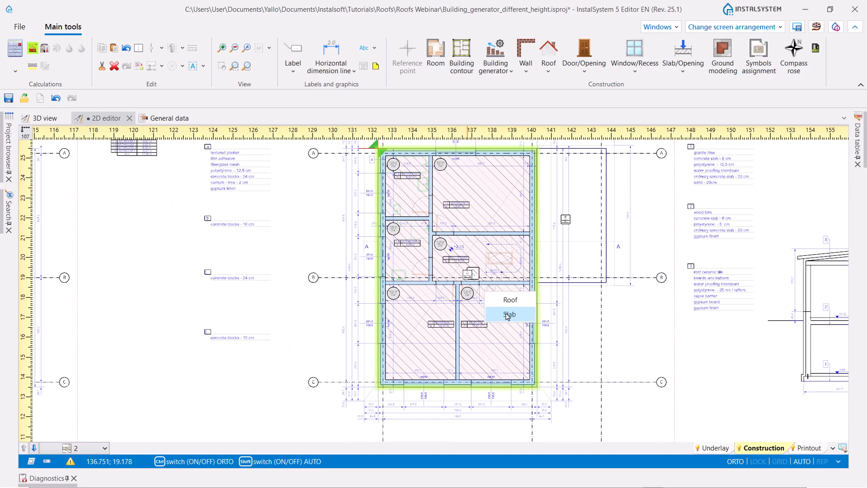
pyautogui.click(507, 314)
pyautogui.click(565, 219)
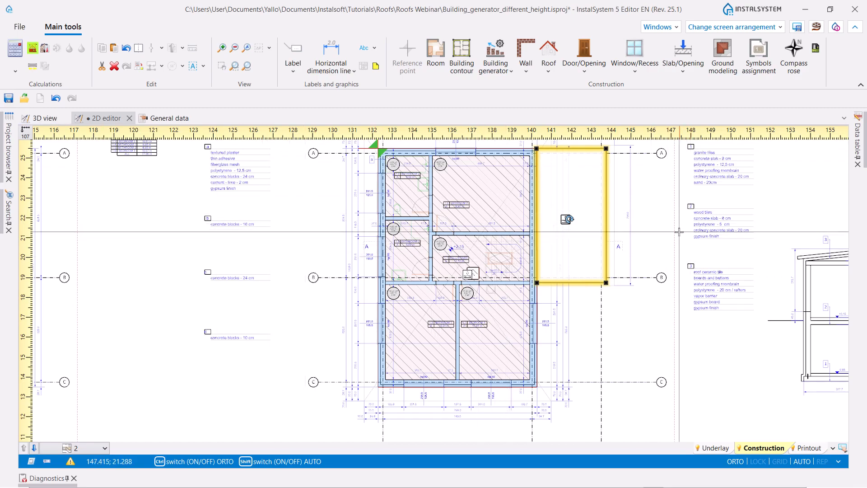
pyautogui.click(274, 232)
# - Convert the exposed slab over the lower part of the building to a roof in the 3D view
pyautogui.click(45, 117)
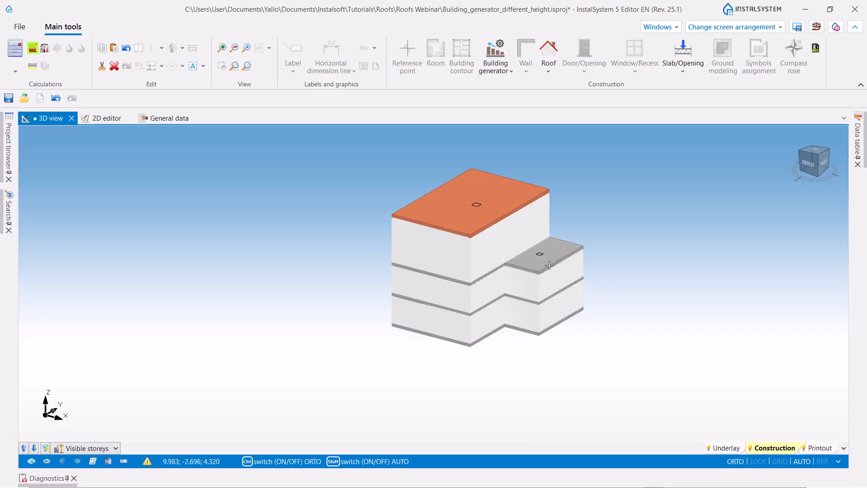
pyautogui.click(532, 247)
pyautogui.rightClick(533, 247)
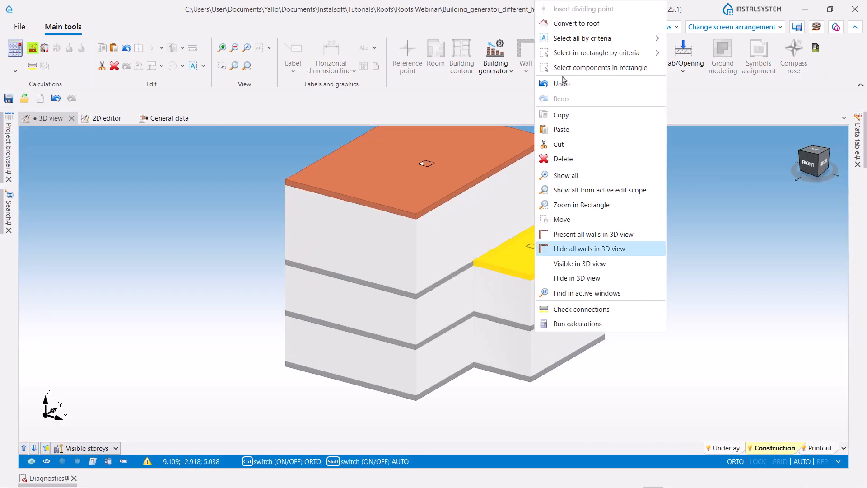
pyautogui.click(568, 23)
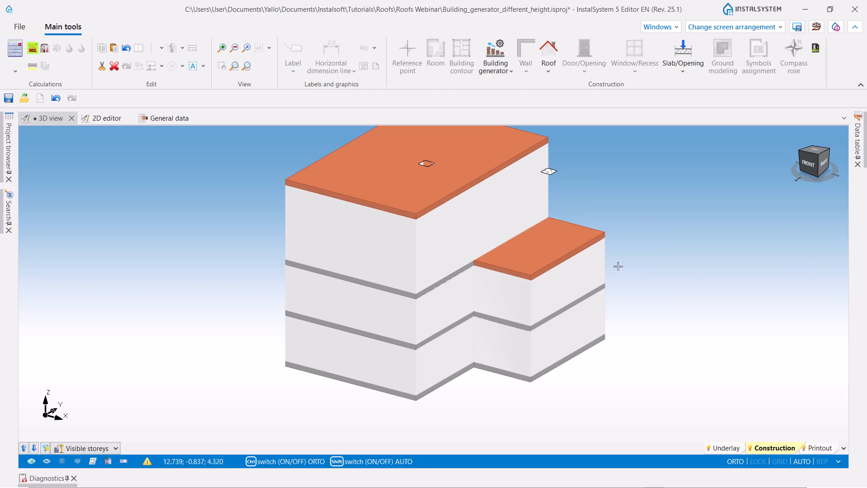
pyautogui.scroll(-3, 616, 263)
pyautogui.moveTo(644, 229); pyautogui.dragTo(613, 227, button='middle')
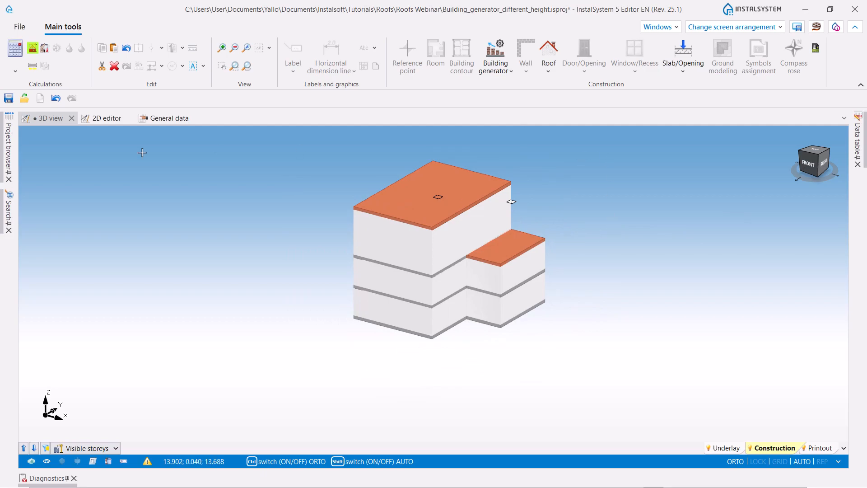
# - Check the converted roof in the storey 2 plan beside the Section A drawing, and return to 3D
pyautogui.click(88, 121)
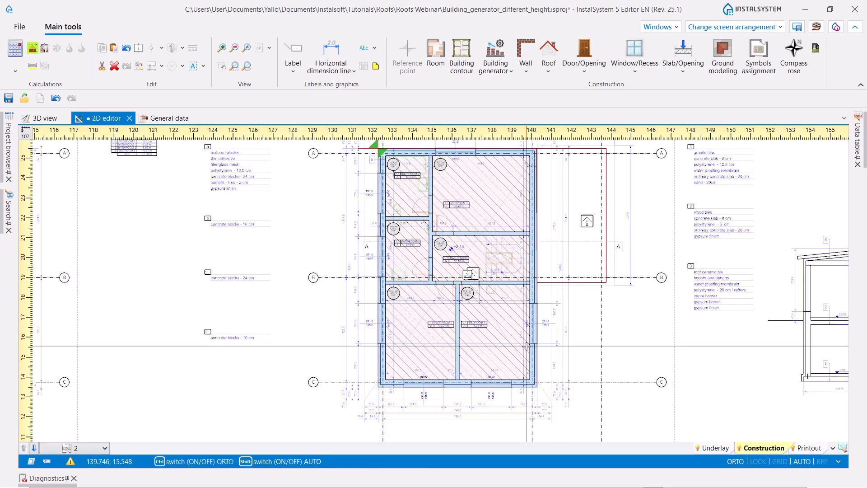
pyautogui.scroll(-3, 527, 346)
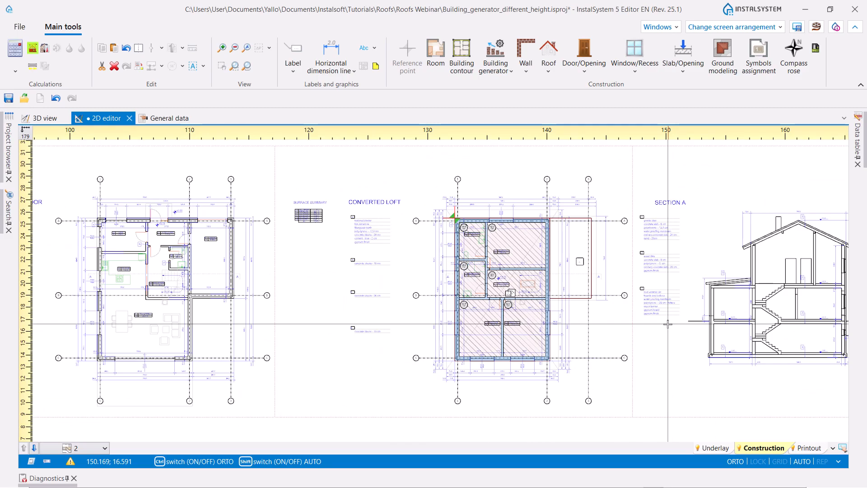
pyautogui.click(46, 118)
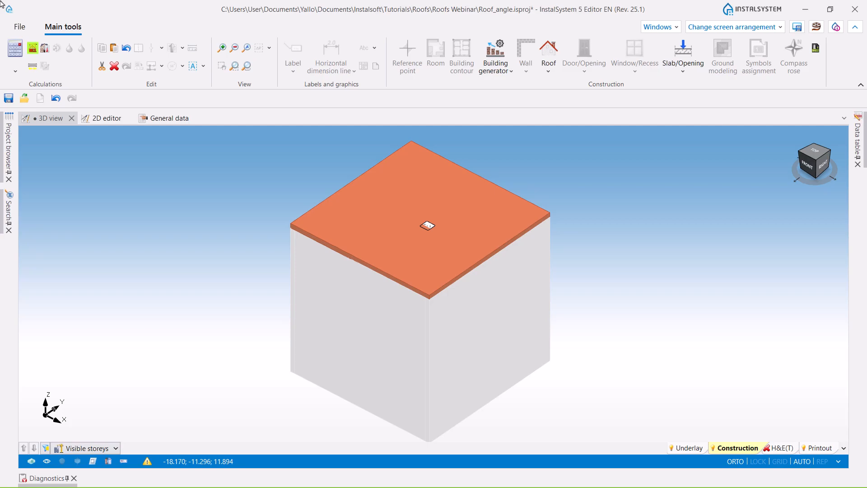
# - Show the plan of the square building in the Roof_angle project and measure from the roof's upper-right corner
pyautogui.click(94, 123)
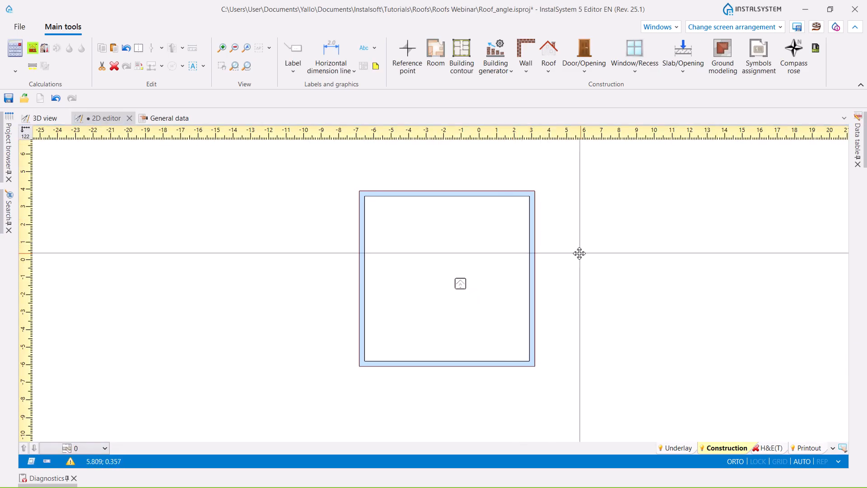
pyautogui.moveTo(579, 253); pyautogui.dragTo(560, 253, button='middle')
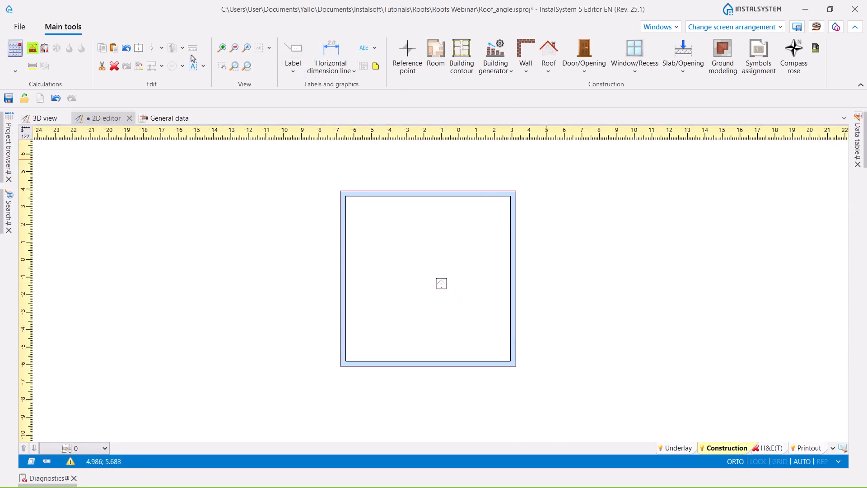
pyautogui.click(516, 190)
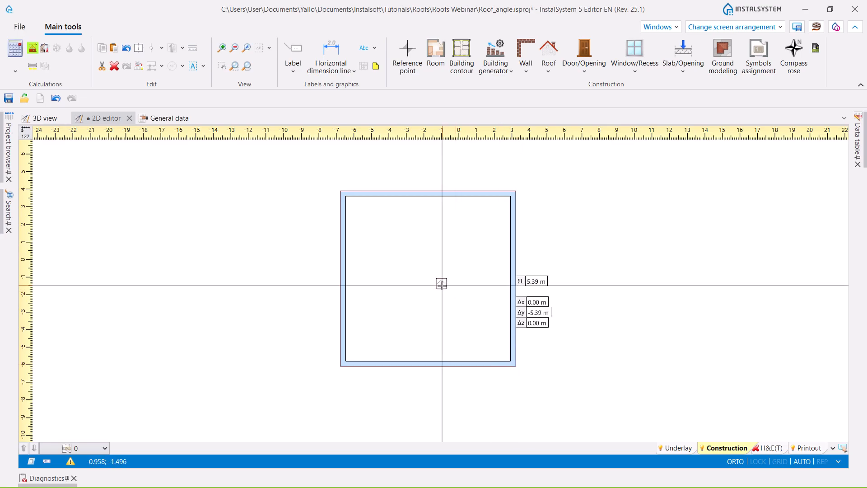
pyautogui.click(442, 283)
pyautogui.press('Escape')
# - Select the square flat roof and set the slope angle at its upper edge to 30°
pyautogui.click(442, 284)
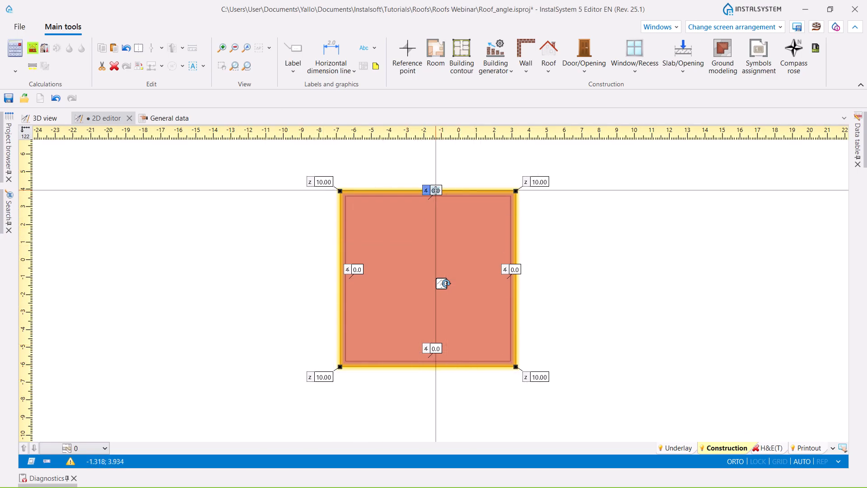
pyautogui.write('30')
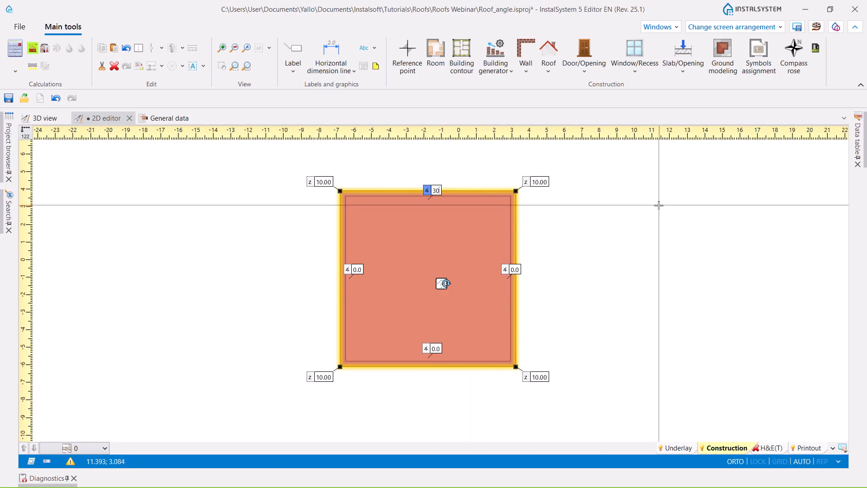
pyautogui.press('Return')
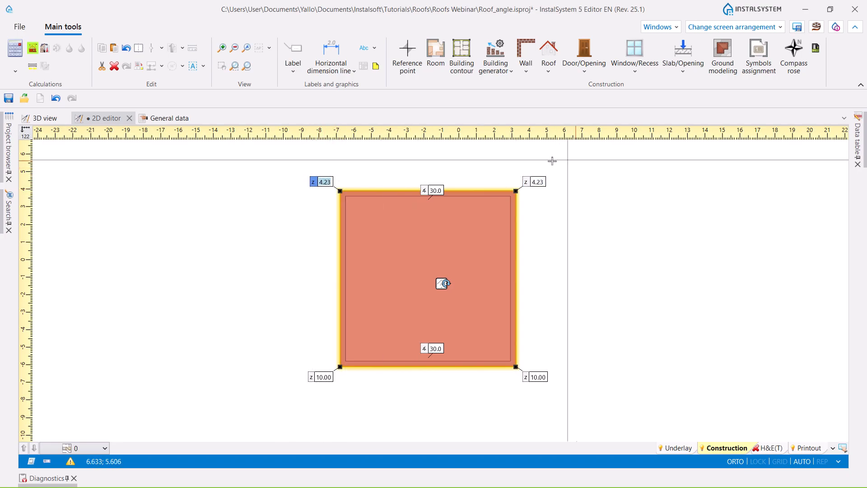
# - Inspect the sloped roof and its lower corner height in 3D, including from the right side
pyautogui.click(45, 118)
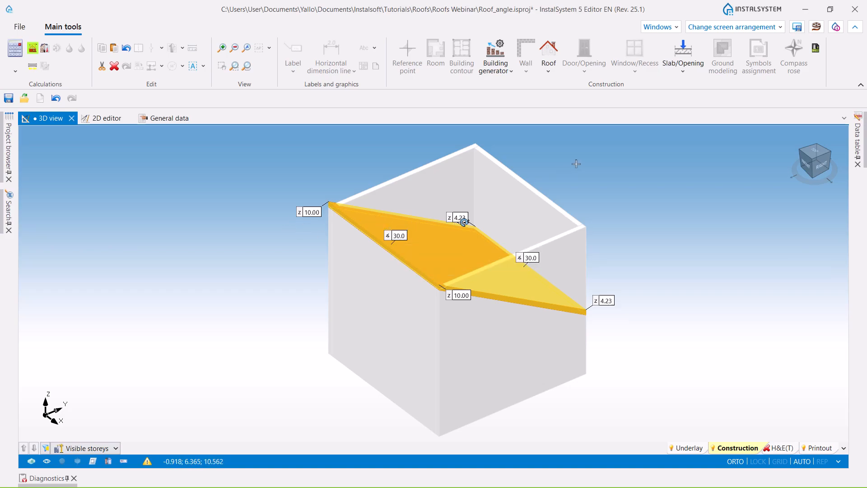
pyautogui.click(605, 300)
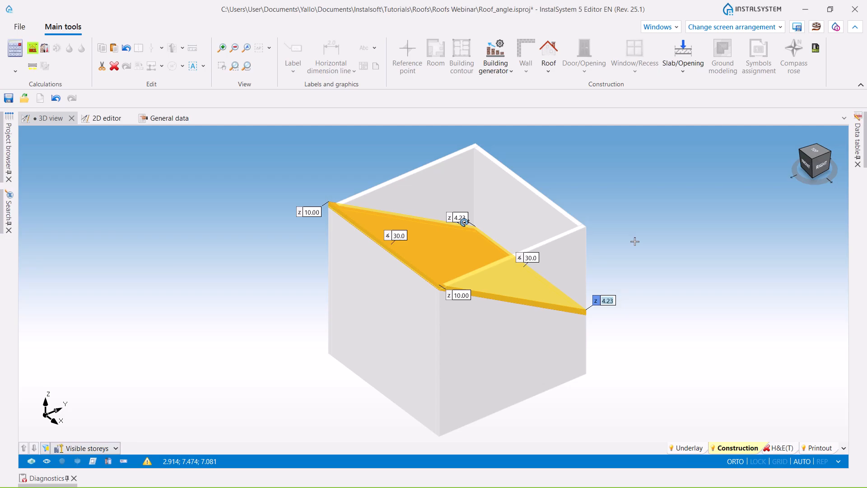
pyautogui.click(817, 166)
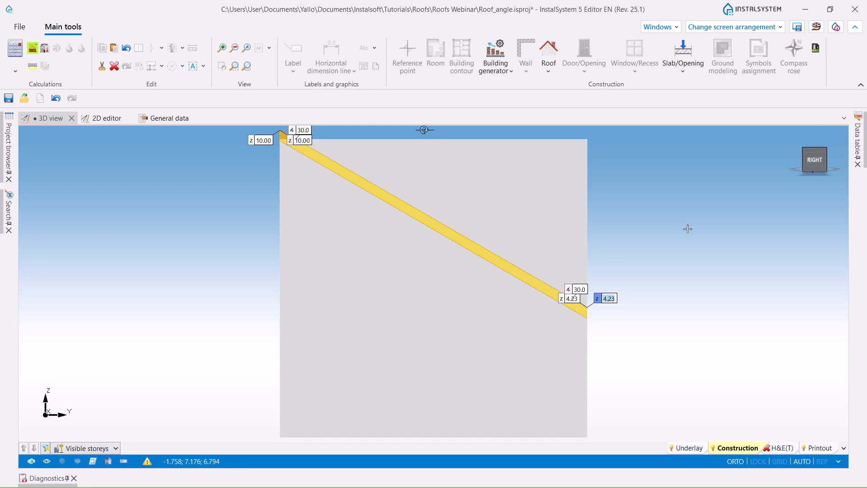
# - Run the computation of building structure to fit the walls to the sloped roof, and view the trimmed building
pyautogui.click(32, 50)
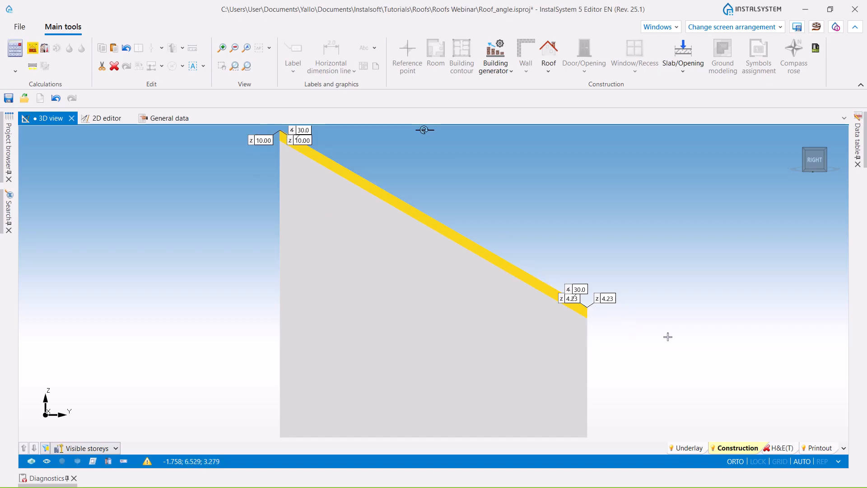
pyautogui.moveTo(647, 318); pyautogui.dragTo(665, 336, button='middle')
pyautogui.scroll(-3, 661, 271)
pyautogui.moveTo(736, 334); pyautogui.dragTo(751, 396, button='middle')
pyautogui.press('ctrl')
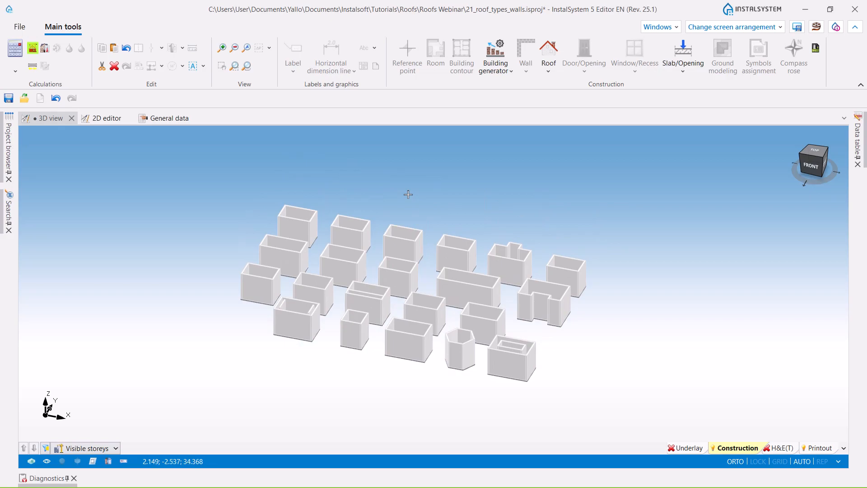
# - Insert a rectangular roof over the first building of the top row in 21_roof_types_walls, following its overhang outline
pyautogui.scroll(5, 381, 172)
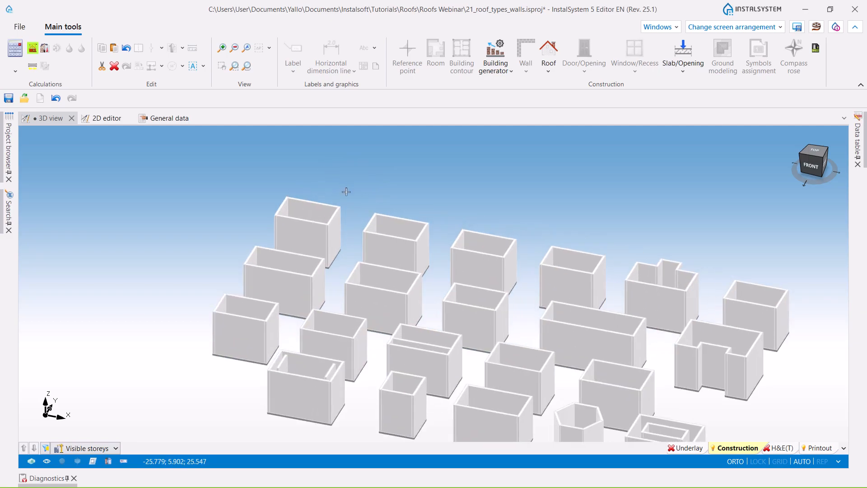
pyautogui.scroll(2, 334, 224)
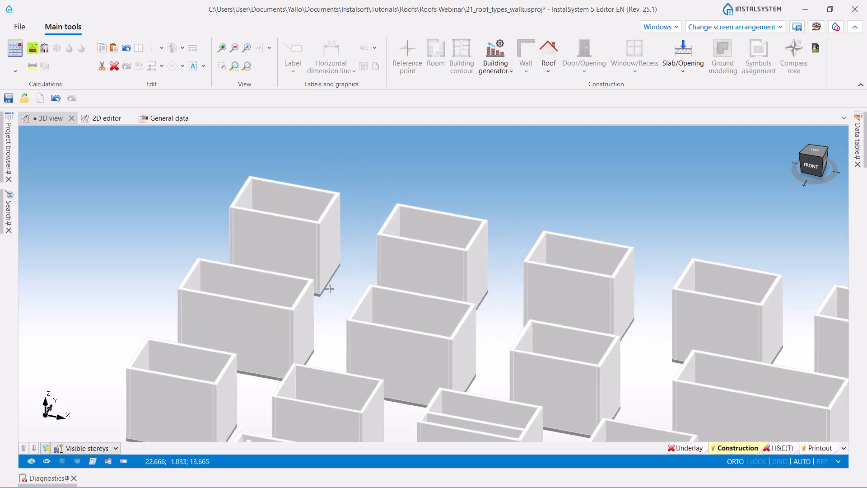
pyautogui.click(105, 119)
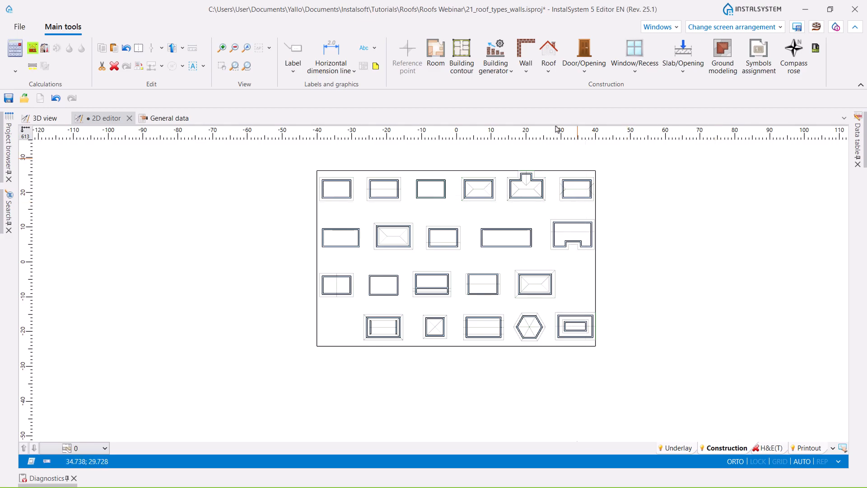
pyautogui.click(549, 68)
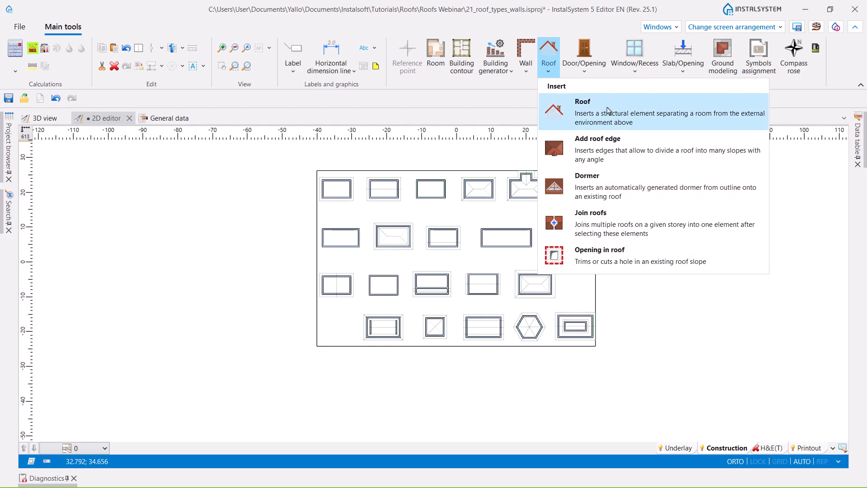
pyautogui.click(608, 111)
pyautogui.scroll(3, 317, 157)
pyautogui.click(316, 157)
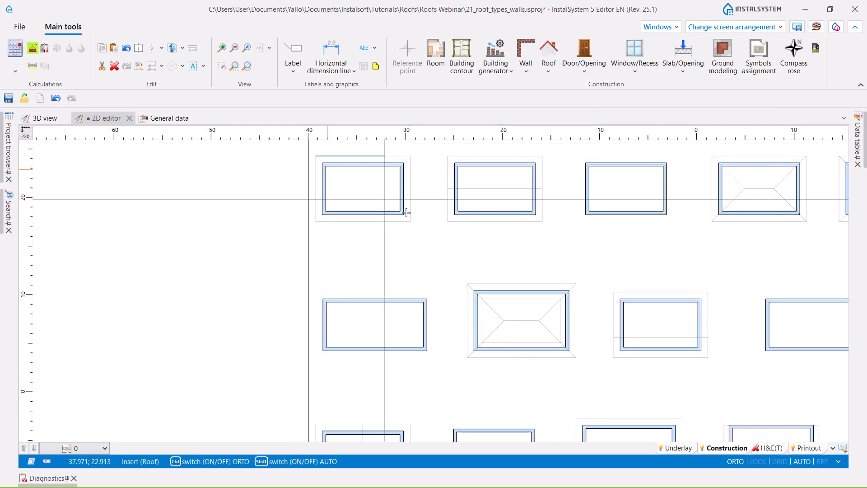
pyautogui.click(409, 222)
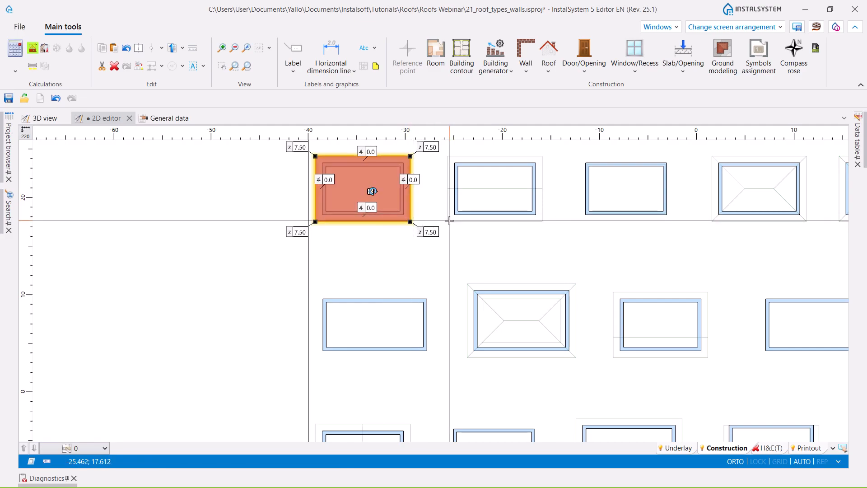
# - Set the heights of the new roof's two upper corners in plan to 5.61
pyautogui.scroll(2, 348, 165)
pyautogui.moveTo(366, 201); pyautogui.dragTo(397, 264, button='middle')
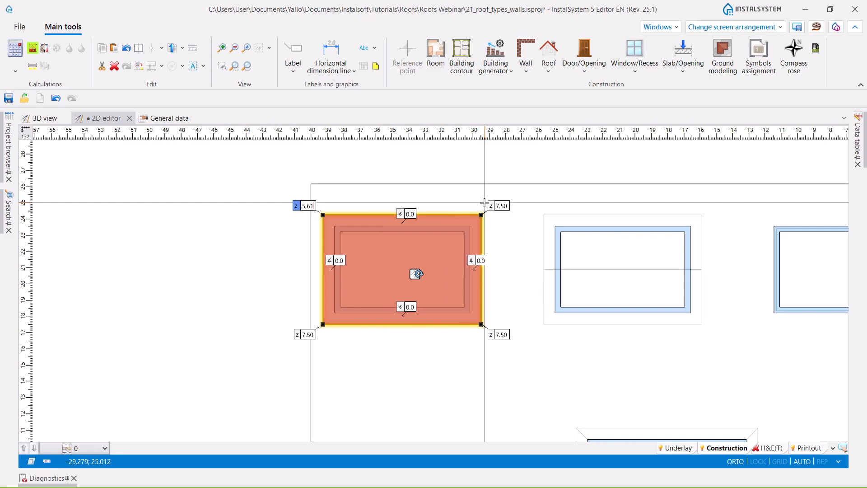
pyautogui.click(499, 203)
pyautogui.click(500, 203)
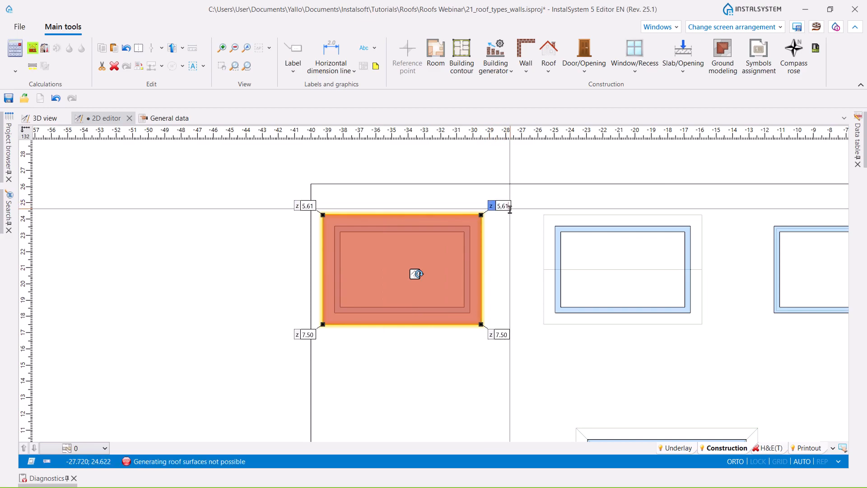
pyautogui.write('5.61')
pyautogui.press('Return')
# - Check the heights of the roof's two lower corners and the slope angle at its lower edge
pyautogui.click(305, 332)
pyautogui.keyDown('shift'); pyautogui.click(502, 333); pyautogui.keyUp('shift')
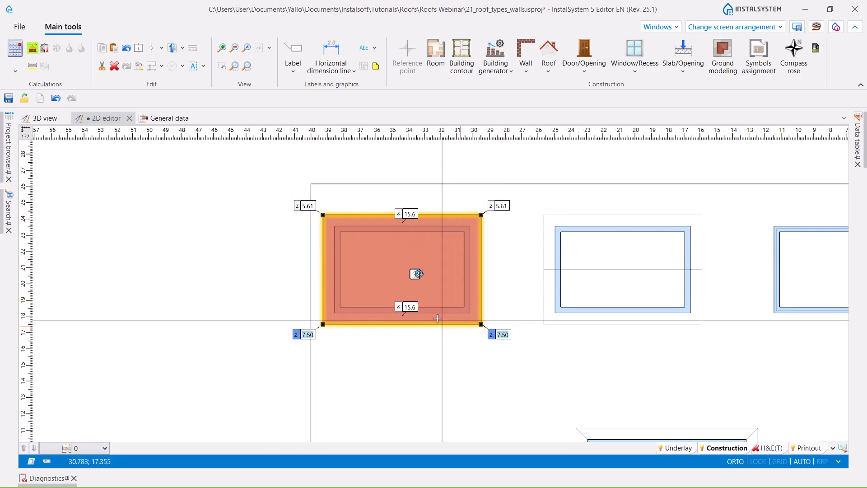
pyautogui.click(408, 307)
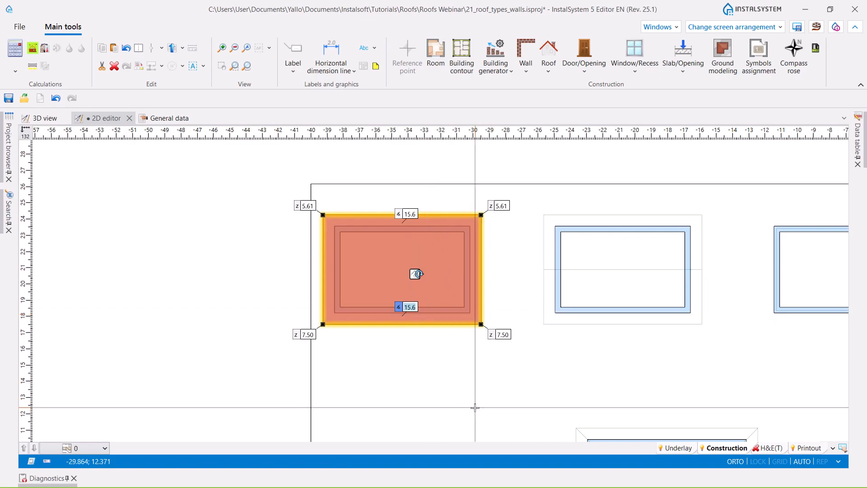
# - Set the slope angle at the lower edge of the first building's roof to 15.0 and inspect the roof in 3D
pyautogui.press('Return')
pyautogui.click(45, 118)
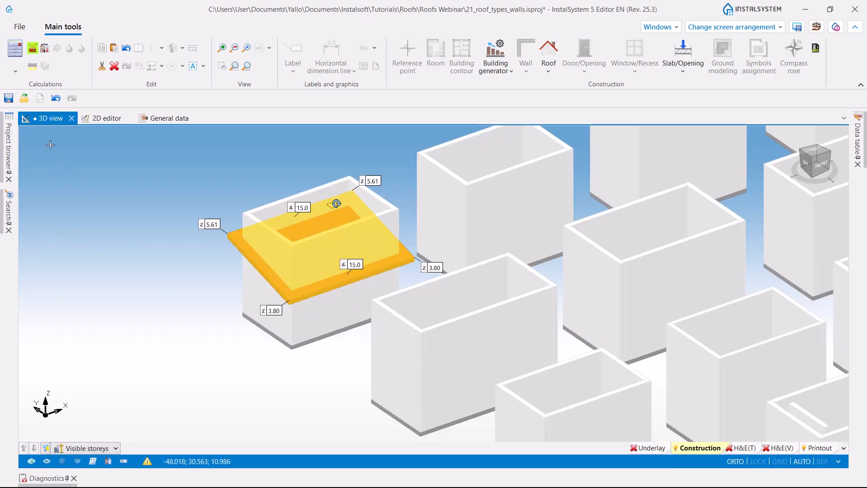
pyautogui.moveTo(175, 332)
pyautogui.mouseDown(button='middle')
pyautogui.moveTo(211, 330)
pyautogui.moveTo(185, 323)
pyautogui.mouseUp(button='middle')
pyautogui.click(192, 386)
pyautogui.moveTo(247, 383); pyautogui.dragTo(228, 383, button='middle')
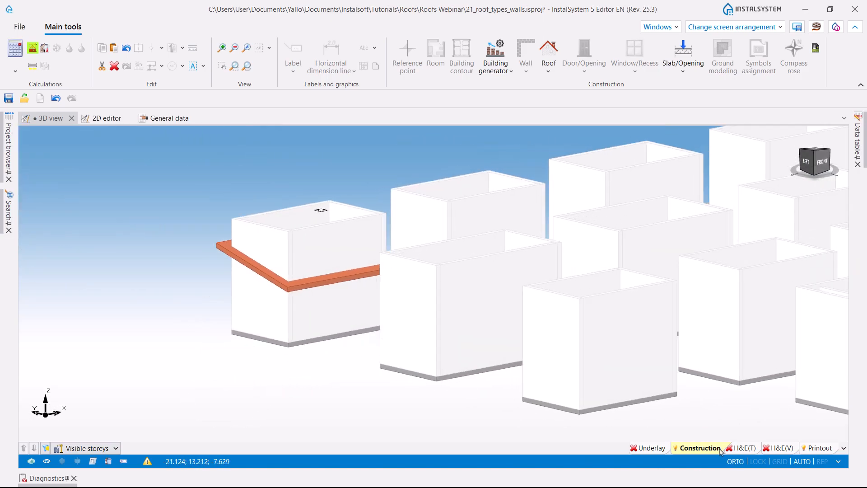
pyautogui.click(751, 451)
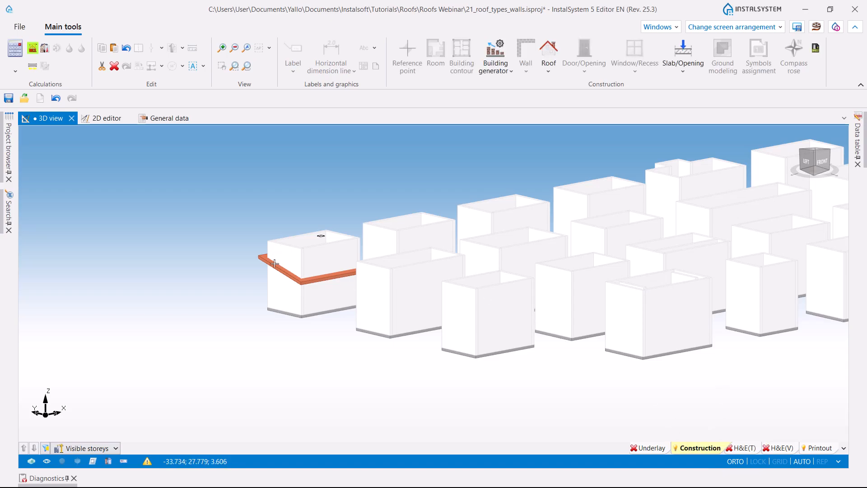
pyautogui.scroll(3, 274, 264)
pyautogui.moveTo(262, 356)
pyautogui.mouseDown(button='middle')
pyautogui.moveTo(302, 367)
pyautogui.moveTo(269, 363)
pyautogui.mouseUp(button='middle')
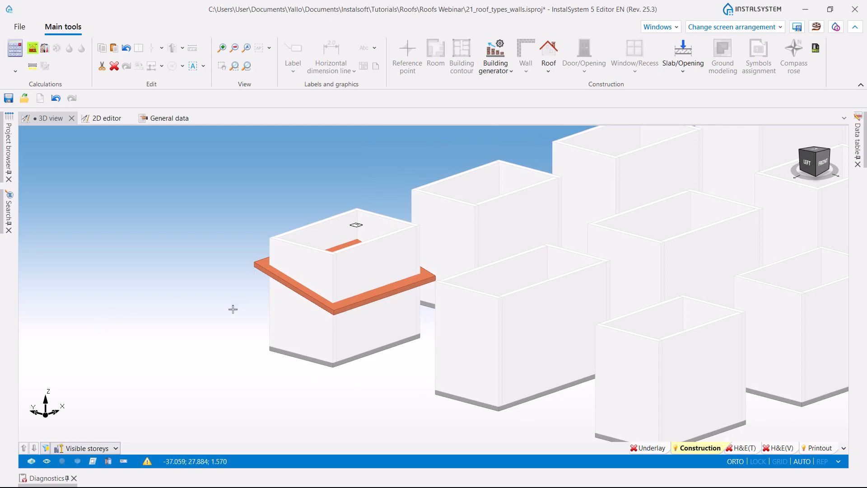
# - Run the computation of building structure and view the first building's H&E(T) model in 3D
pyautogui.click(33, 49)
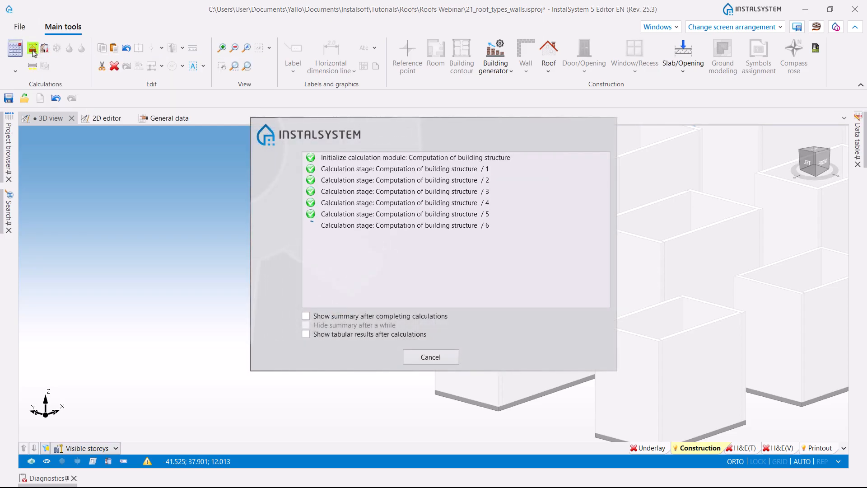
pyautogui.moveTo(240, 390); pyautogui.dragTo(224, 362, button='middle')
pyautogui.scroll(3, 210, 335)
pyautogui.scroll(1, 210, 335)
pyautogui.moveTo(229, 322); pyautogui.dragTo(233, 292, button='middle')
pyautogui.click(739, 448)
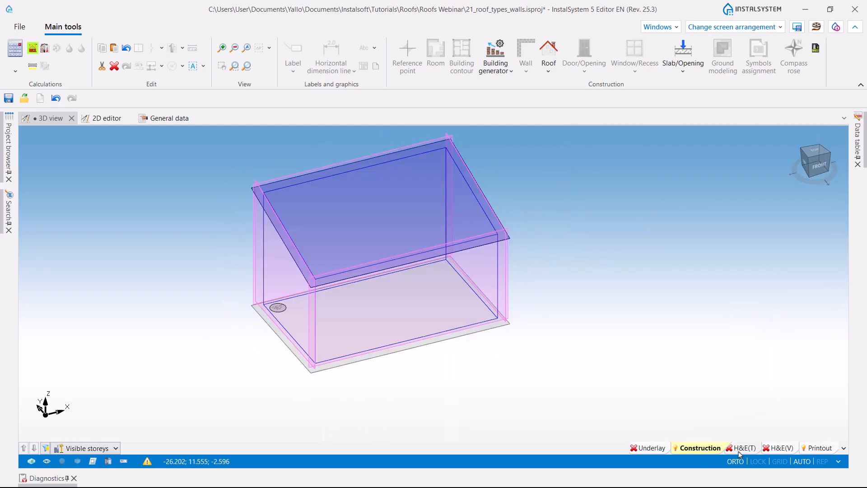
pyautogui.scroll(-3, 488, 373)
pyautogui.moveTo(487, 373); pyautogui.dragTo(562, 363, button='middle')
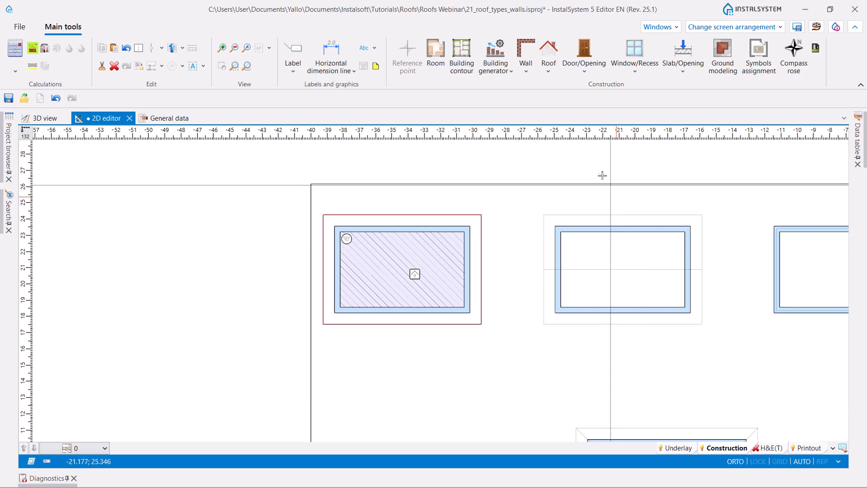
# - Insert a rectangular roof over the second building of the top row in the 2D plan, following its overhang outline
pyautogui.click(550, 73)
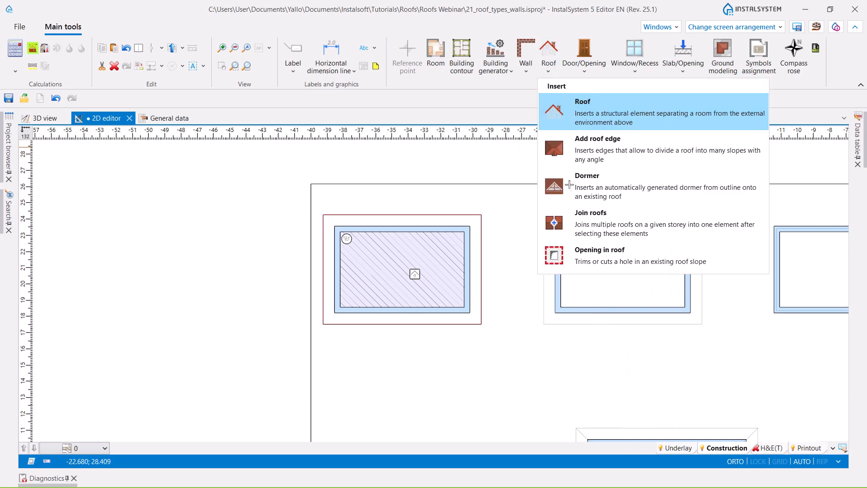
pyautogui.click(574, 103)
pyautogui.click(544, 215)
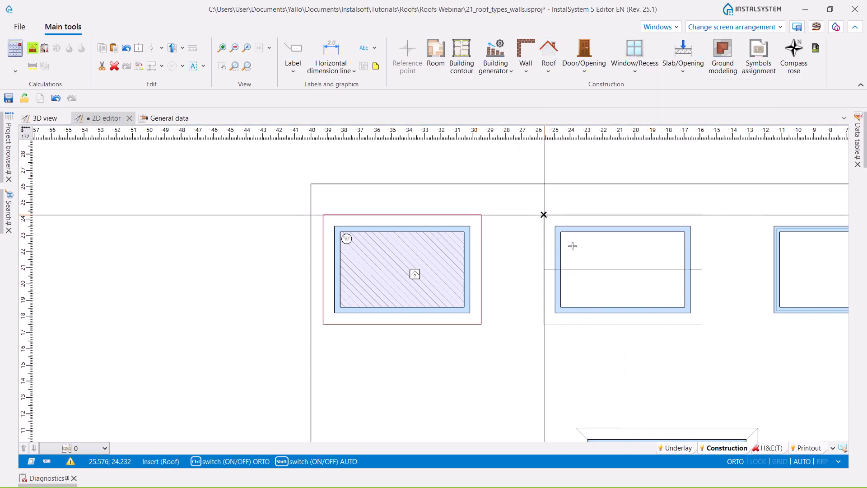
pyautogui.click(701, 325)
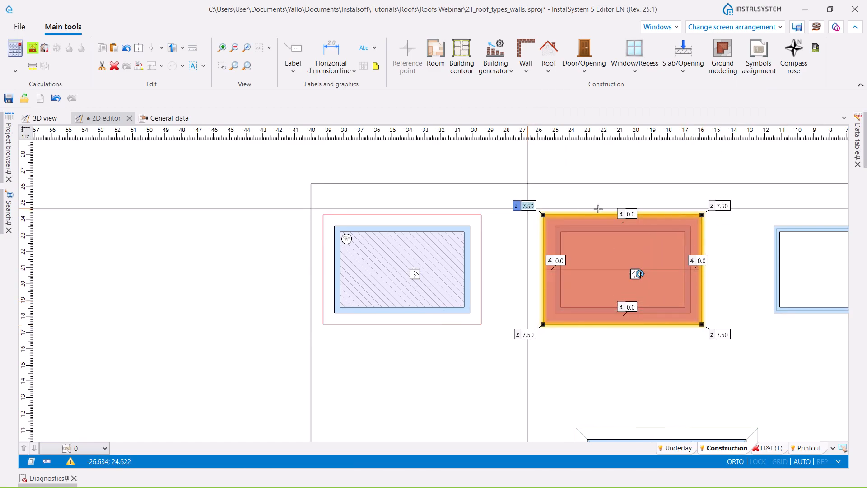
# - Set the heights of all four corners of the second building's roof to 5
pyautogui.keyDown('shift'); pyautogui.click(724, 206); pyautogui.keyUp('shift')
pyautogui.keyDown('shift'); pyautogui.click(722, 334); pyautogui.keyUp('shift')
pyautogui.keyDown('shift'); pyautogui.click(532, 335); pyautogui.keyUp('shift')
pyautogui.write('5')
pyautogui.press('Return')
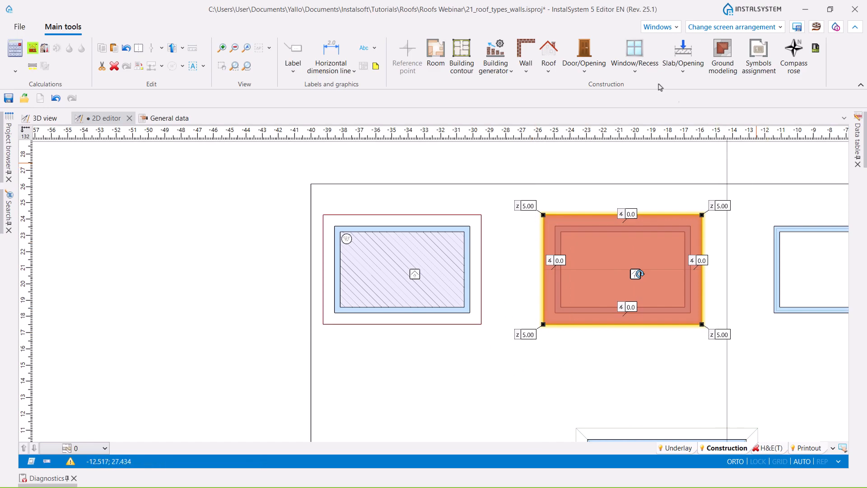
# - Add a roof edge across the middle of the second building's roof, along the ridge line from one side to the other
pyautogui.click(548, 65)
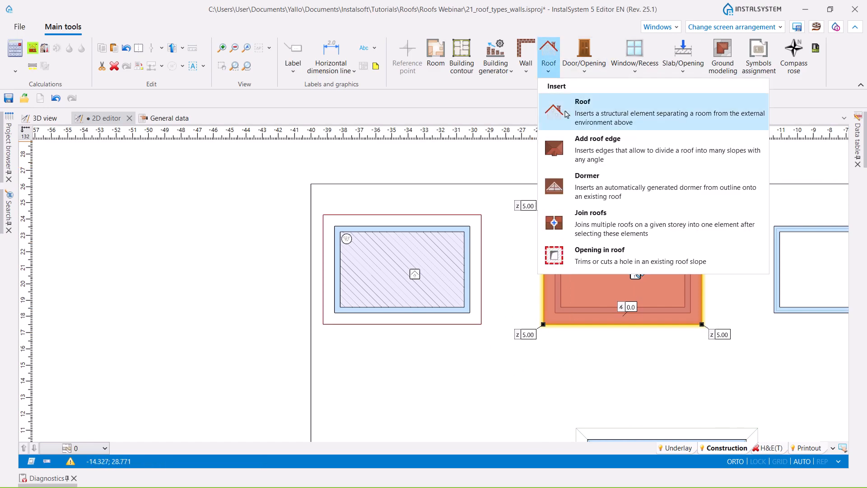
pyautogui.click(583, 148)
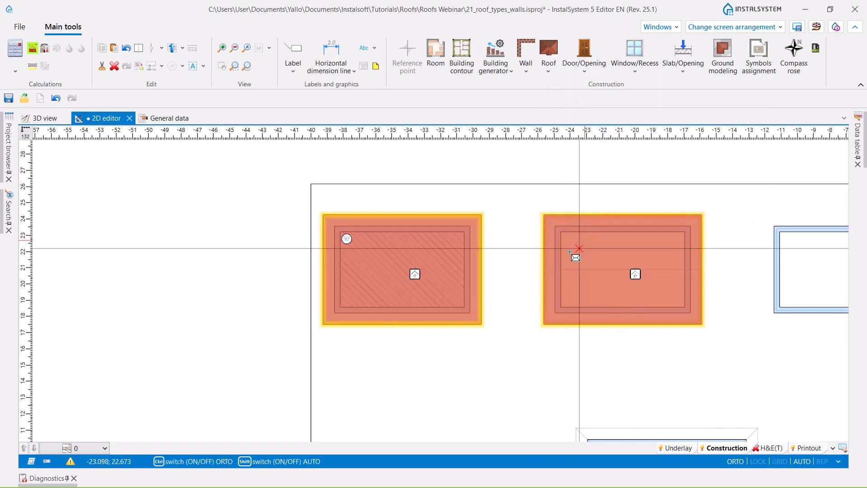
pyautogui.scroll(3, 553, 276)
pyautogui.click(529, 281)
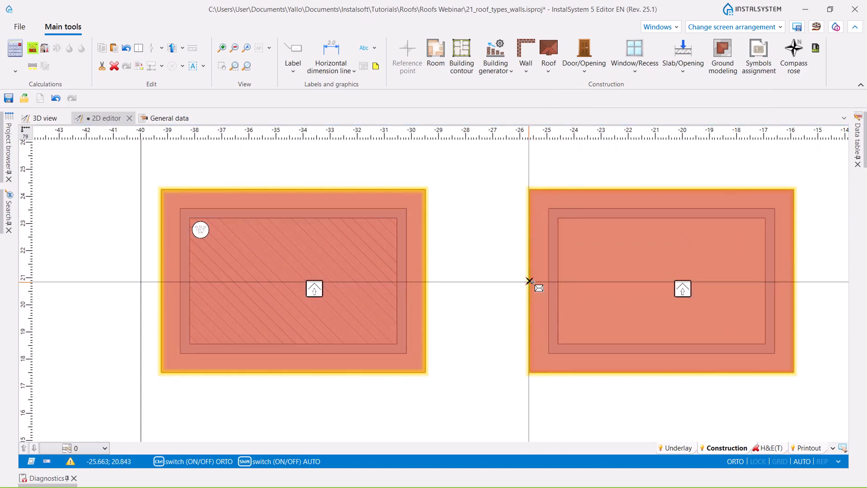
pyautogui.click(793, 281)
pyautogui.scroll(-3, 567, 156)
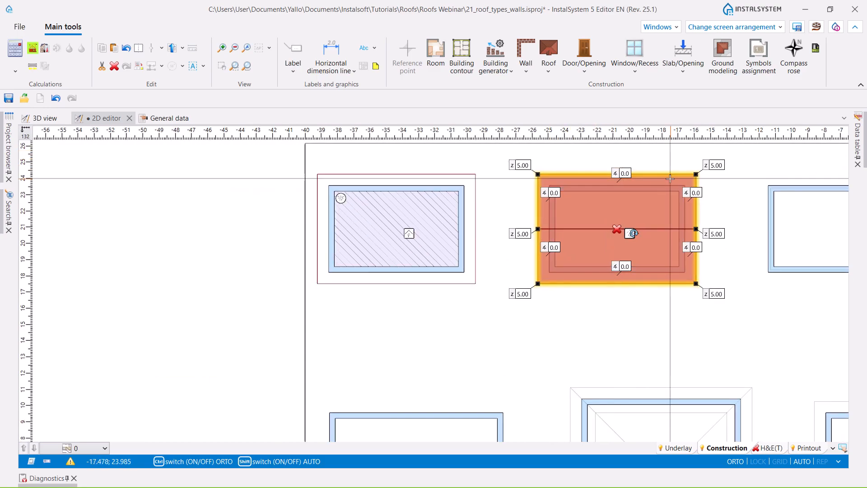
# - Set the slope angles at the divided roof's upper and lower edges in plan to 20 and check its four corner heights
pyautogui.scroll(2, 670, 178)
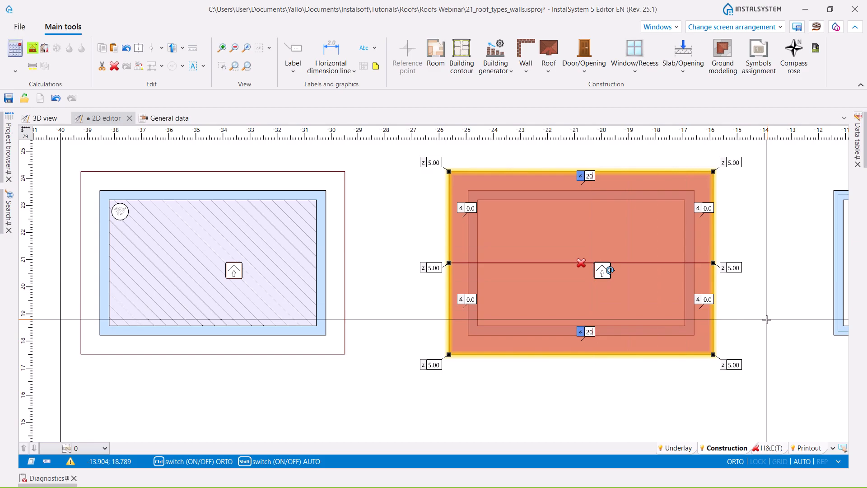
pyautogui.press('Return')
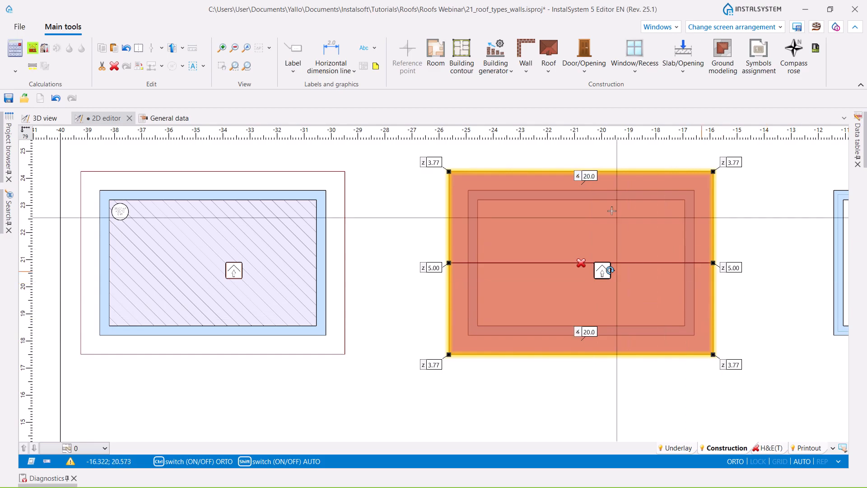
pyautogui.keyDown('ctrl'); pyautogui.click(738, 163); pyautogui.keyUp('ctrl')
pyautogui.keyDown('ctrl'); pyautogui.click(734, 364); pyautogui.keyUp('ctrl')
pyautogui.keyDown('ctrl'); pyautogui.click(434, 365); pyautogui.keyUp('ctrl')
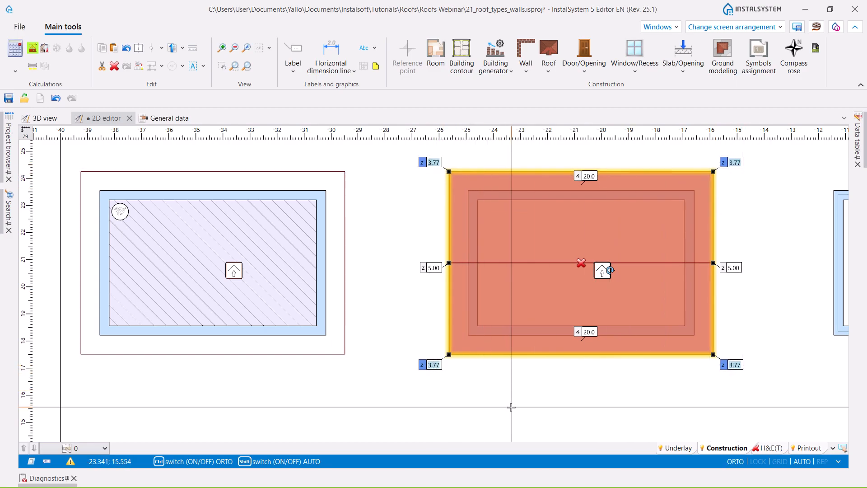
pyautogui.scroll(-4, 497, 381)
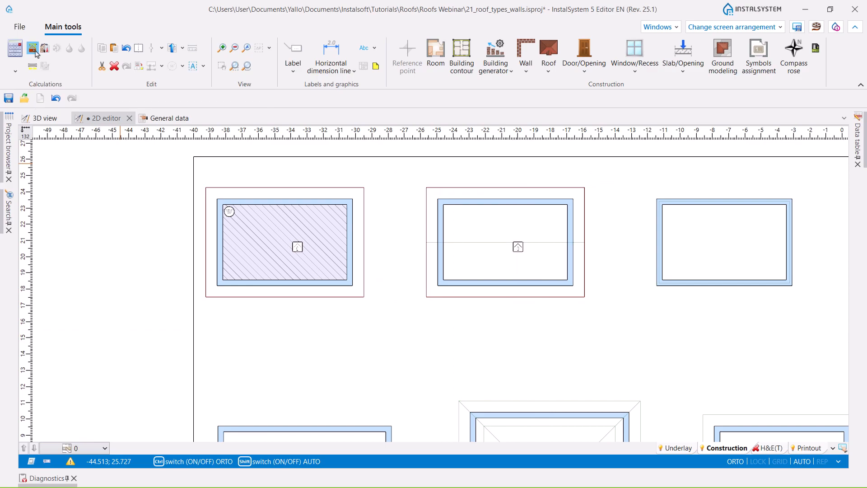
# - Run the computation of building structure and view both roofed buildings' H&E(T) models in 3D
pyautogui.click(33, 49)
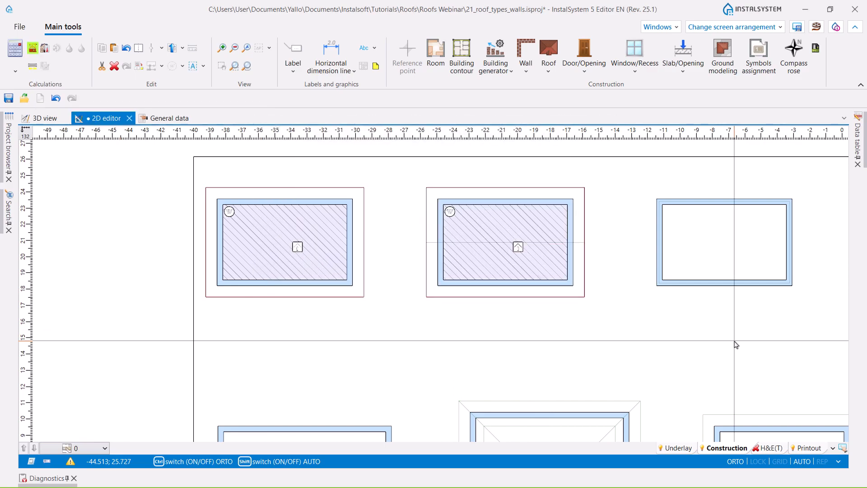
pyautogui.click(769, 448)
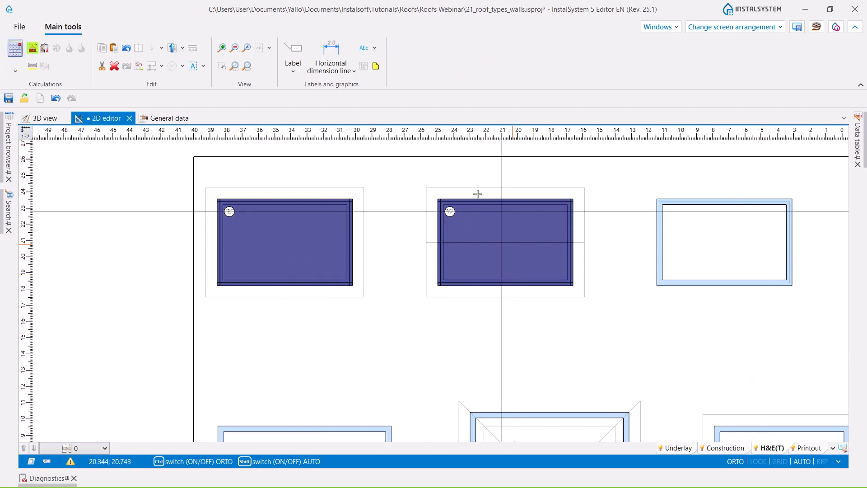
pyautogui.click(45, 118)
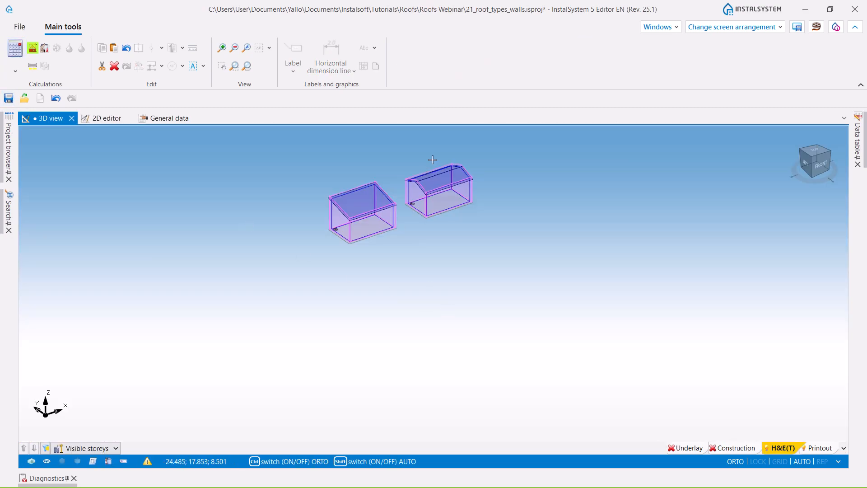
pyautogui.scroll(5, 431, 159)
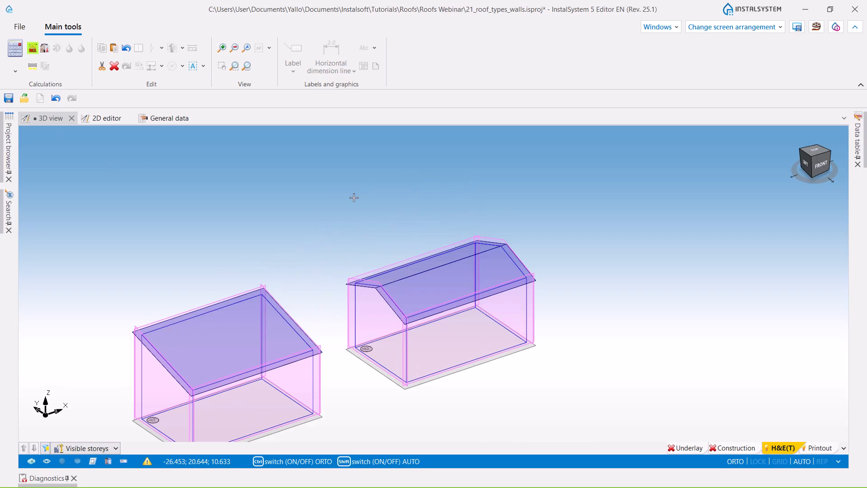
pyautogui.scroll(-5, 329, 184)
pyautogui.moveTo(438, 224); pyautogui.dragTo(491, 217, button='middle')
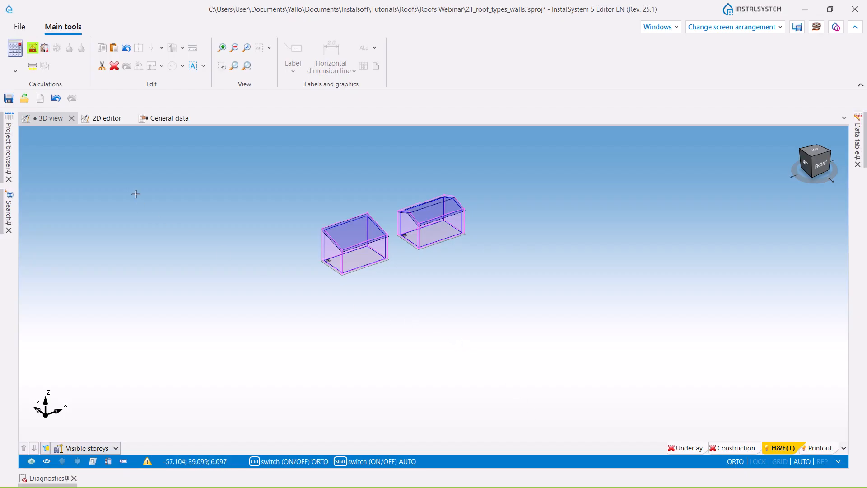
# - Insert a rectangular roof over the third building of the top row in the 2D construction plan, following its outer wall outline
pyautogui.click(103, 121)
pyautogui.moveTo(654, 291); pyautogui.dragTo(506, 304, button='middle')
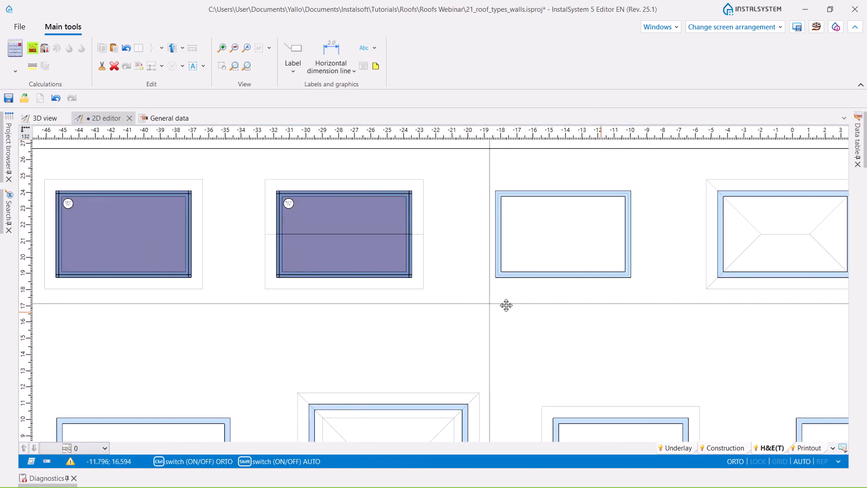
pyautogui.click(718, 447)
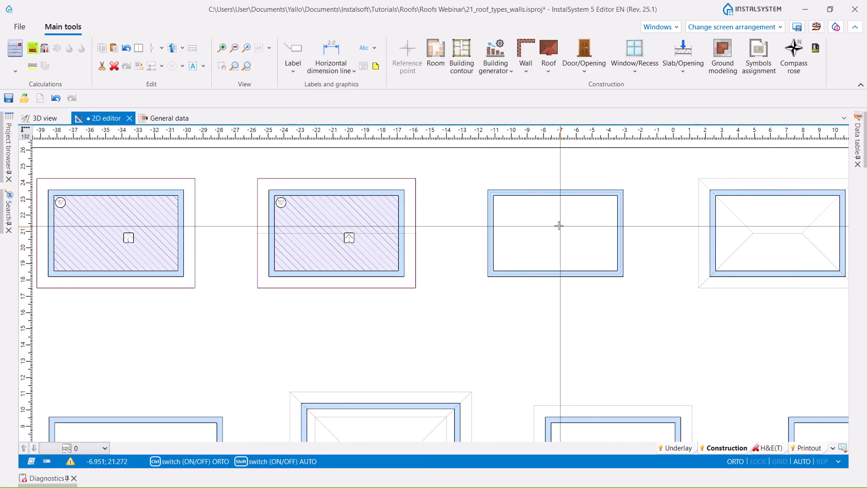
pyautogui.scroll(-2, 550, 232)
pyautogui.scroll(4, 551, 233)
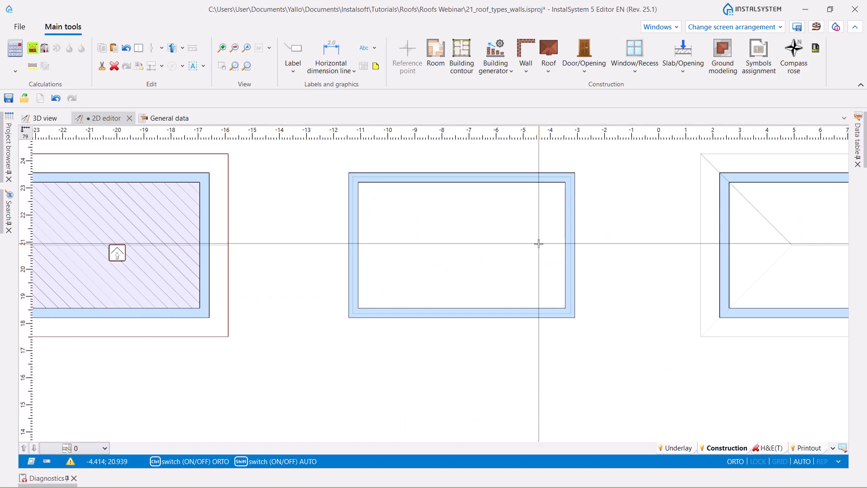
pyautogui.click(548, 68)
pyautogui.click(559, 109)
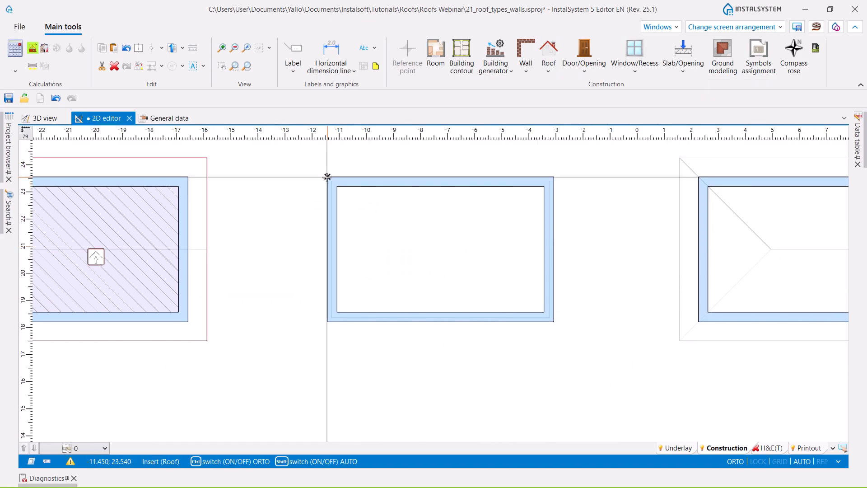
pyautogui.click(553, 322)
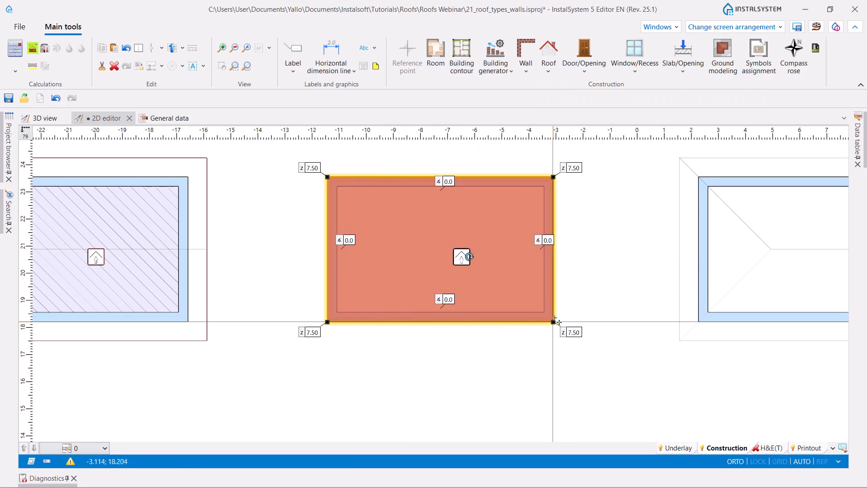
# - Set the heights of all four corners of the third building's roof to 4.0
pyautogui.click(311, 167)
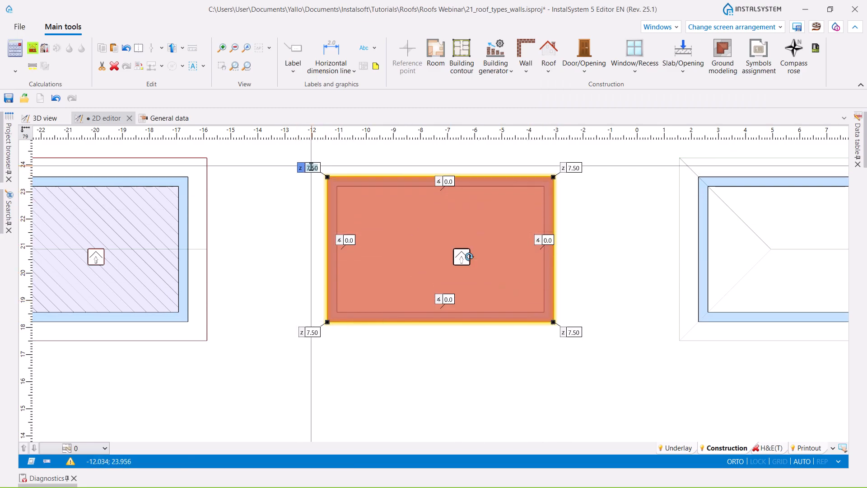
pyautogui.keyDown('ctrl'); pyautogui.click(573, 168); pyautogui.keyUp('ctrl')
pyautogui.keyDown('ctrl'); pyautogui.click(311, 332); pyautogui.keyUp('ctrl')
pyautogui.keyDown('ctrl'); pyautogui.click(575, 333); pyautogui.keyUp('ctrl')
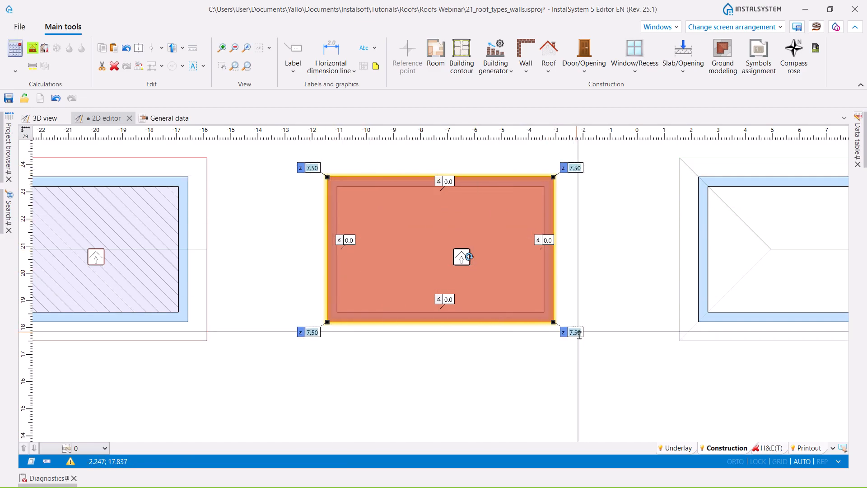
pyautogui.write('4.0')
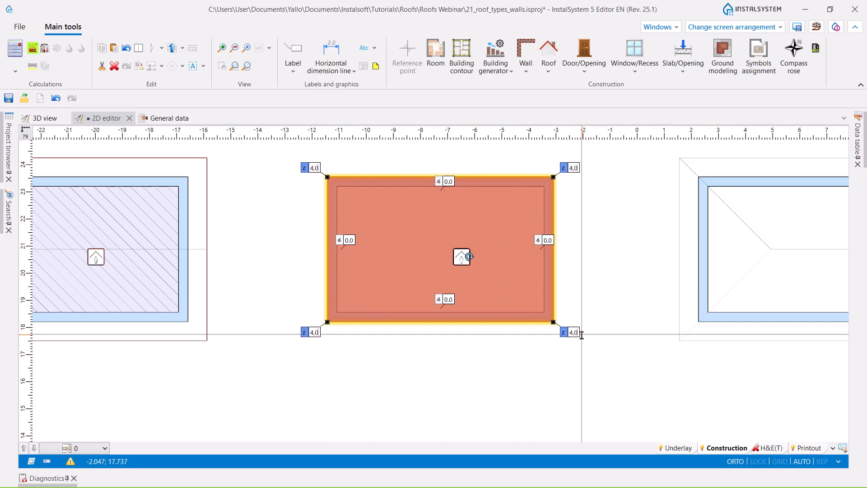
pyautogui.press('Return')
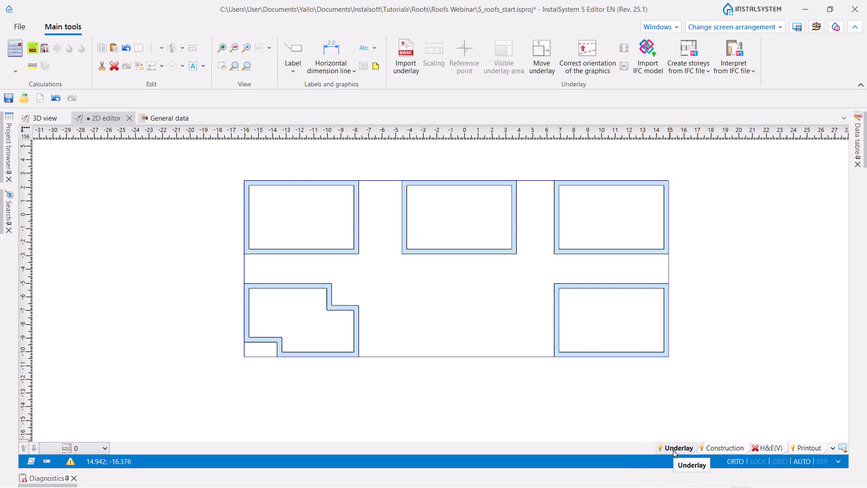
# - Import the PDF file 5_roofs as an underlay, keeping page 1 and the Vector method of loading
pyautogui.click(407, 61)
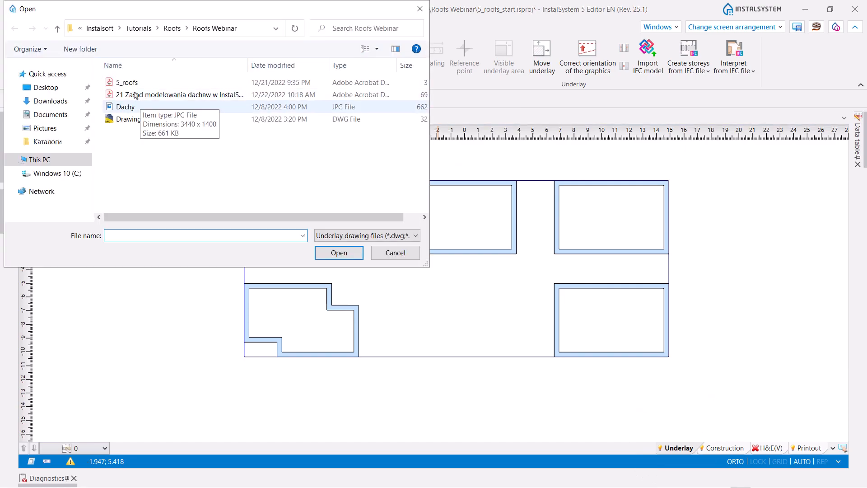
pyautogui.click(132, 84)
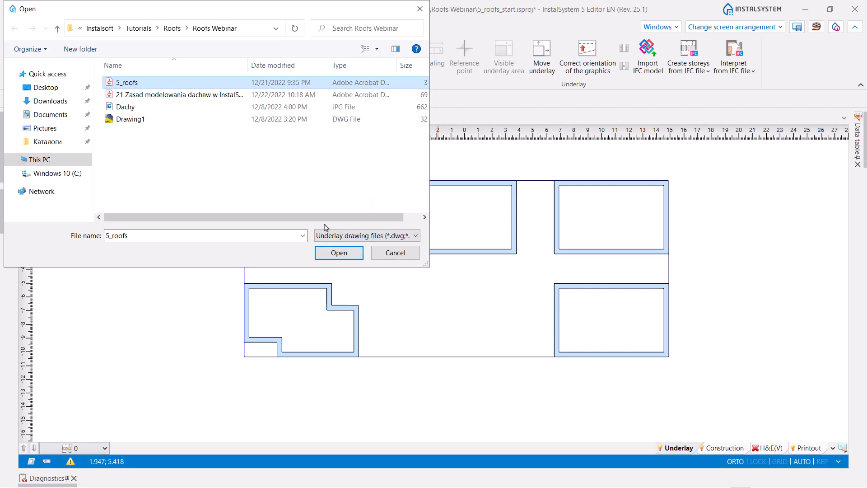
pyautogui.click(339, 252)
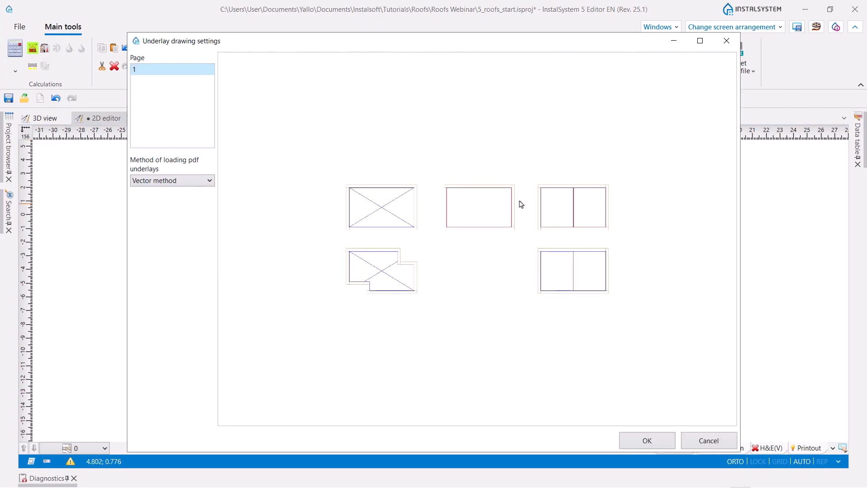
pyautogui.click(208, 182)
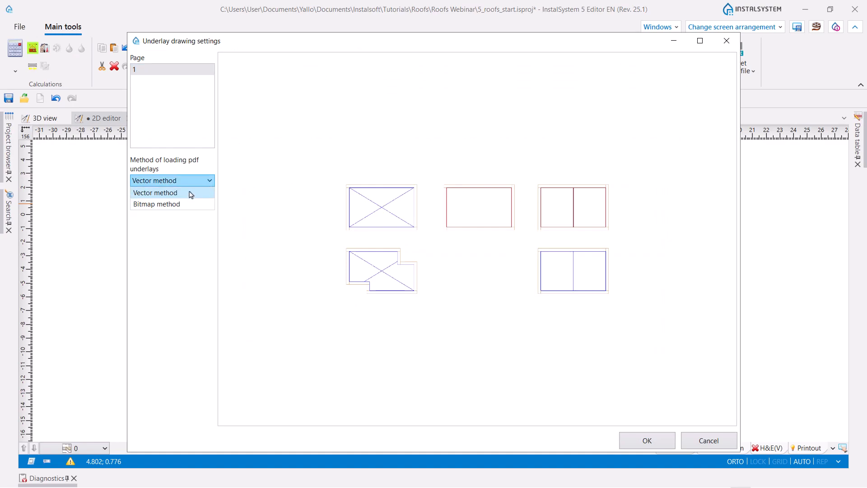
pyautogui.click(209, 182)
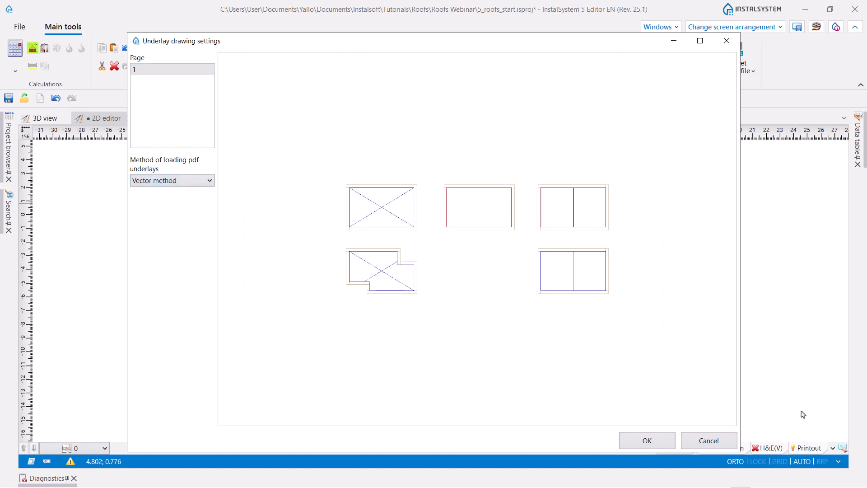
pyautogui.click(636, 439)
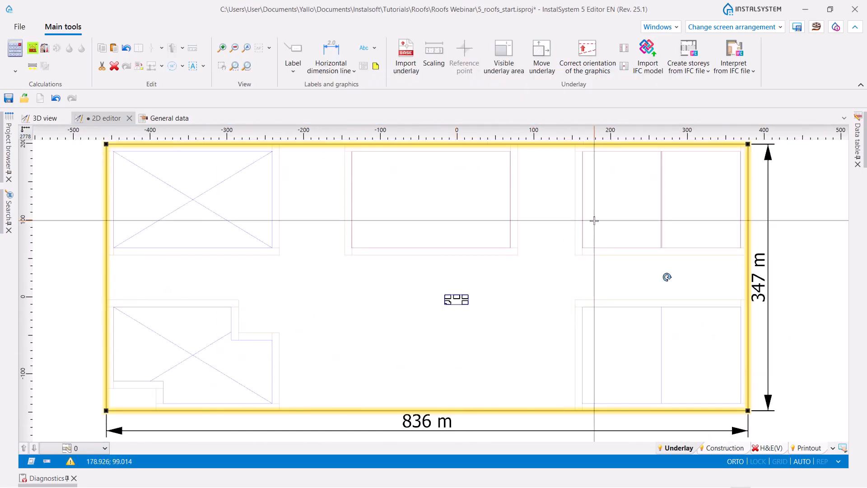
pyautogui.click(809, 236)
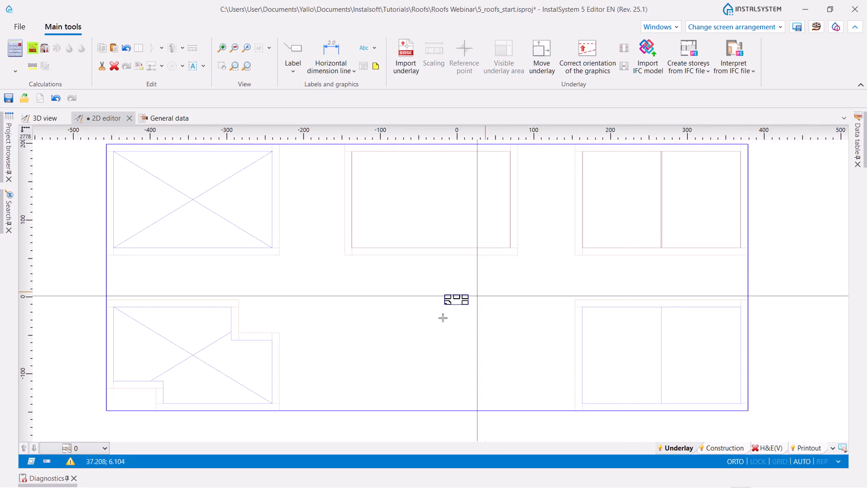
# - Measure the length of the upper outer wall of the lower-right building in the construction plan
pyautogui.scroll(2, 465, 307)
pyautogui.scroll(12, 465, 307)
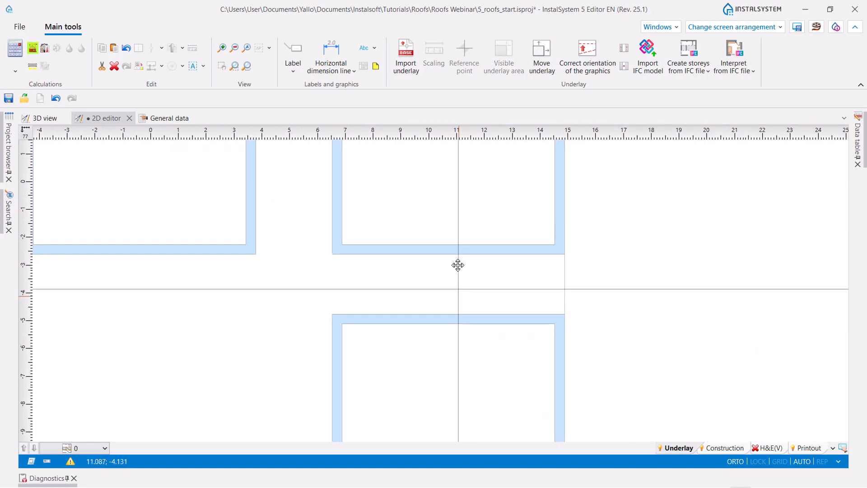
pyautogui.moveTo(458, 270); pyautogui.dragTo(456, 253, button='middle')
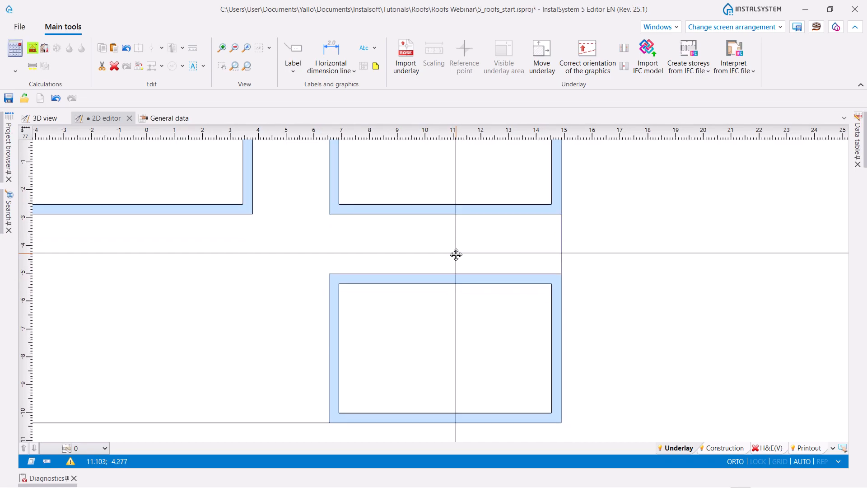
pyautogui.click(193, 52)
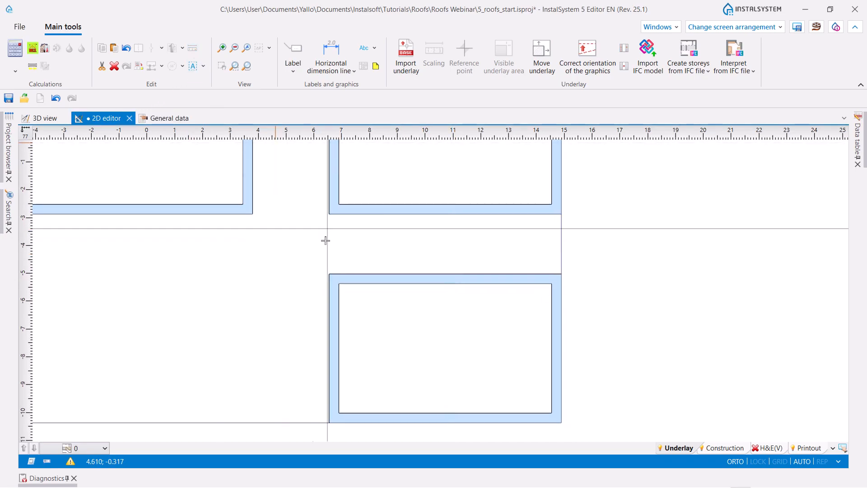
pyautogui.click(329, 274)
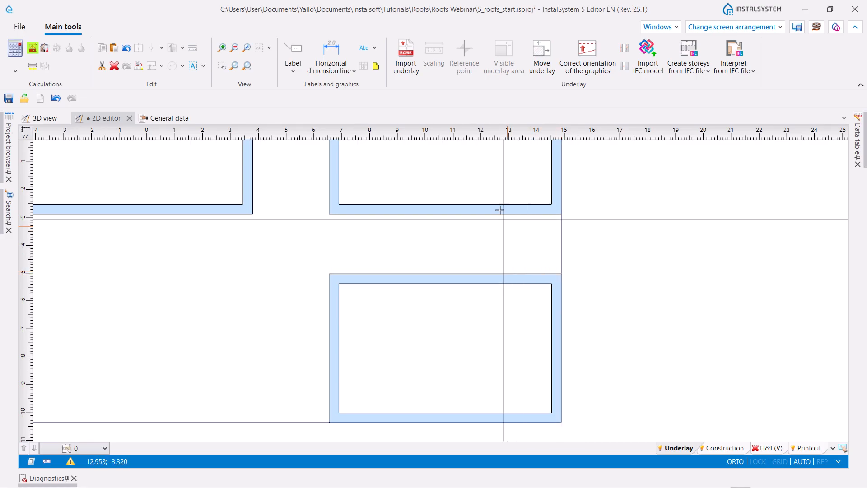
# - Scale the imported underlay by the upper outer edge of its lower-right building, entering an actual length of 8.350 m
pyautogui.scroll(-8, 497, 213)
pyautogui.scroll(-8, 490, 260)
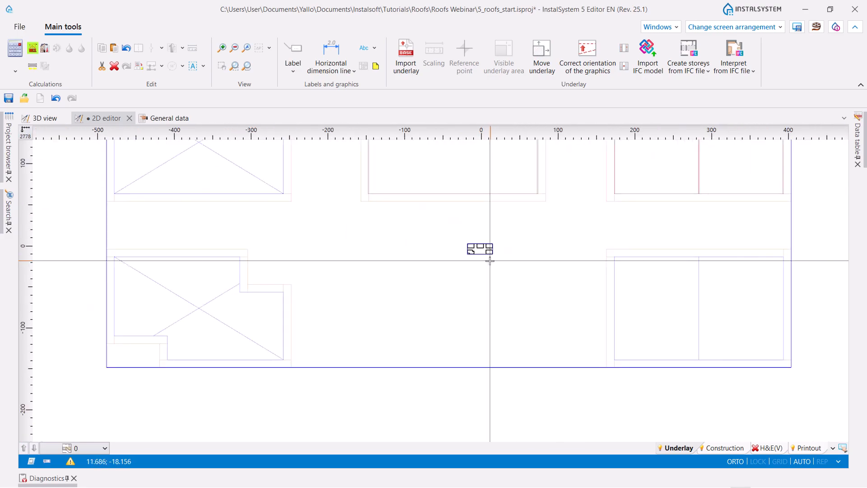
pyautogui.scroll(5, 639, 286)
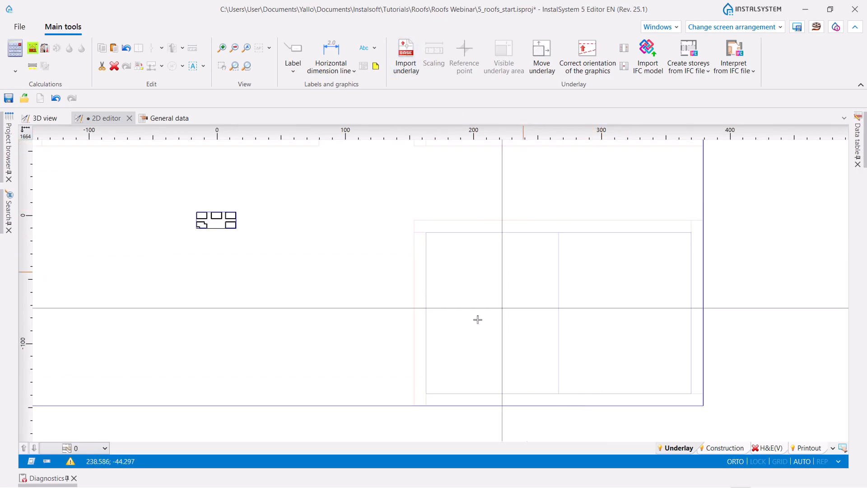
pyautogui.click(472, 271)
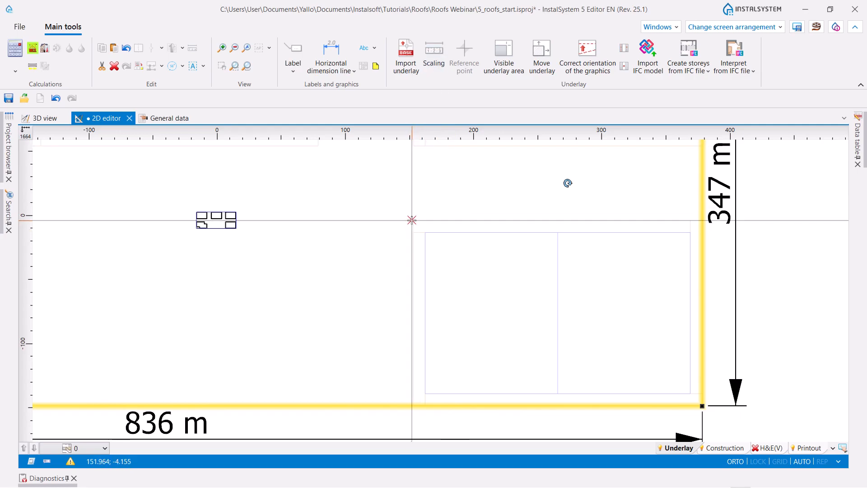
pyautogui.scroll(5, 411, 226)
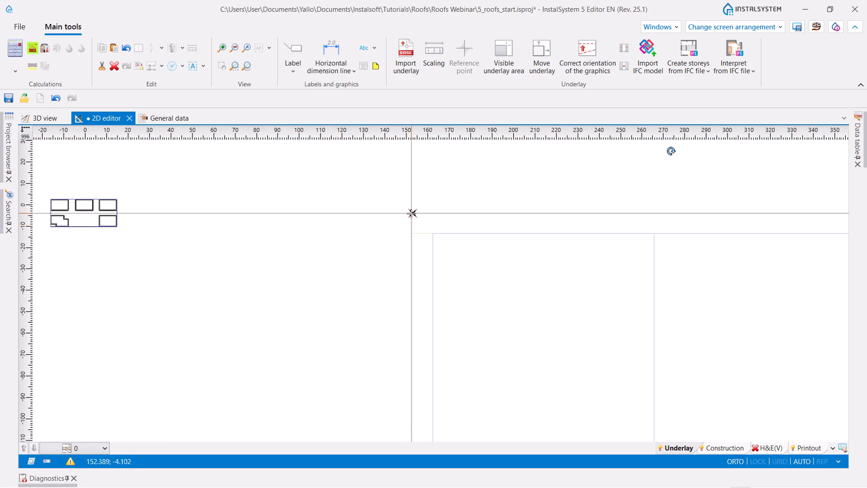
pyautogui.click(412, 213)
pyautogui.scroll(-5, 381, 197)
pyautogui.click(688, 207)
pyautogui.write('8.350')
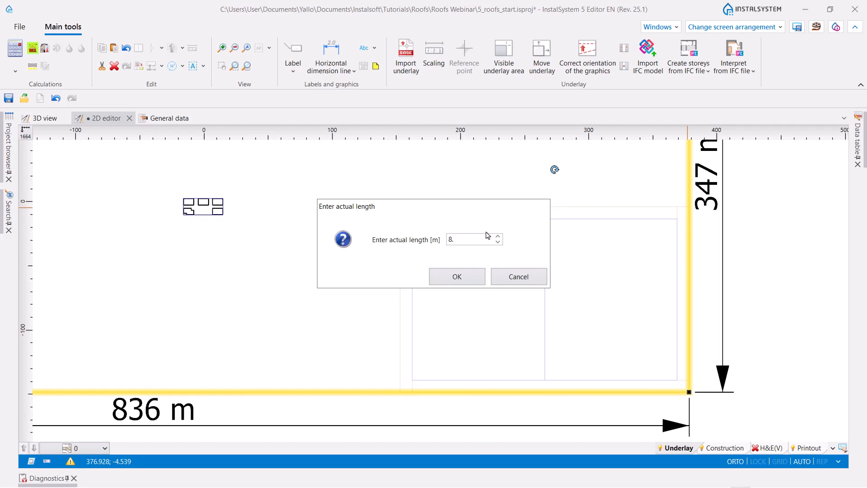
pyautogui.click(457, 276)
pyautogui.scroll(-2, 472, 260)
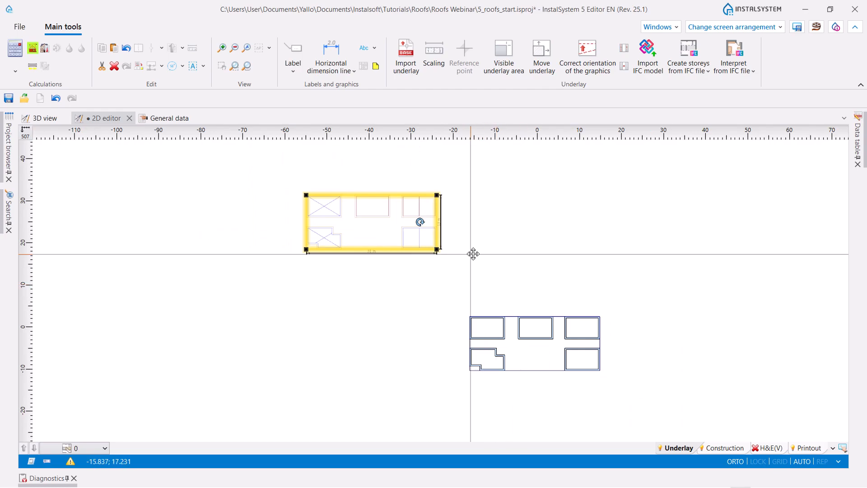
# - Move the scaled underlay onto the plan, matching the upper-left inner corner of its lower-right building to the same corner of the modelled walls
pyautogui.scroll(2, 432, 221)
pyautogui.scroll(-3, 535, 239)
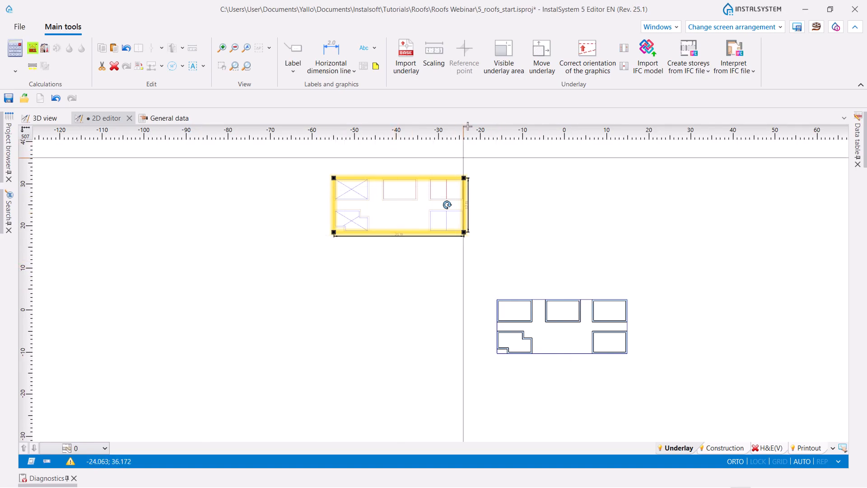
pyautogui.click(542, 56)
pyautogui.scroll(8, 473, 255)
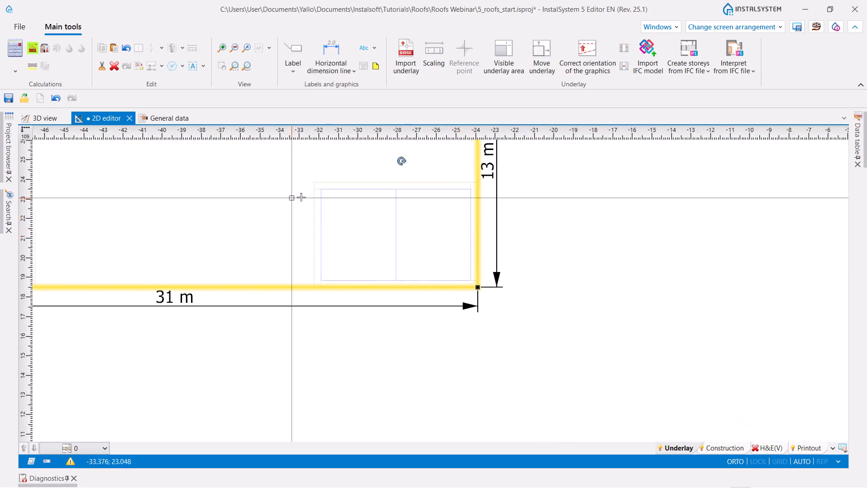
pyautogui.click(321, 189)
pyautogui.scroll(-2, 298, 167)
pyautogui.scroll(-3, 406, 189)
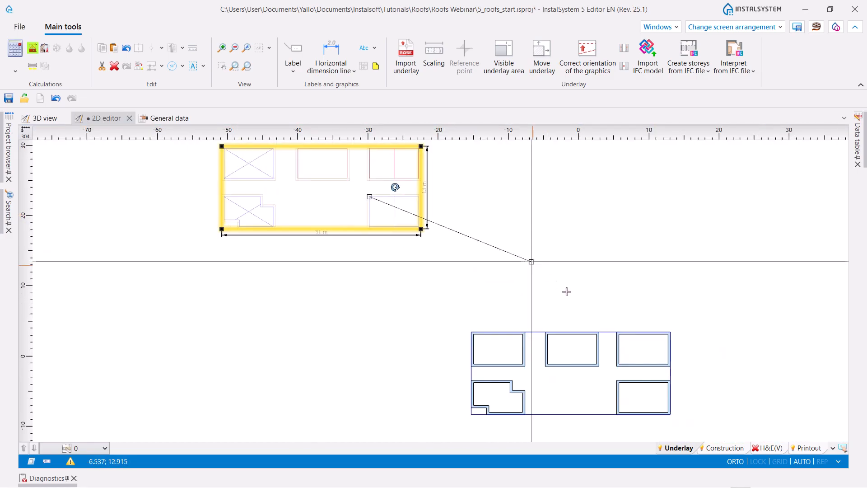
pyautogui.scroll(3, 565, 303)
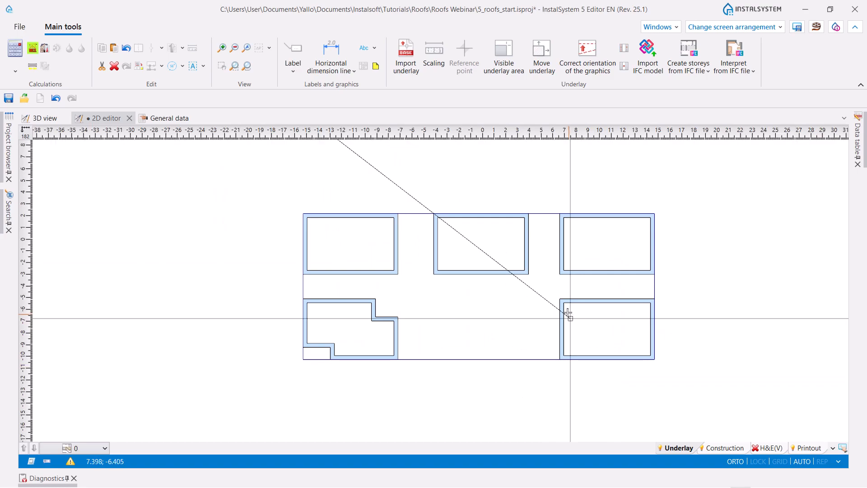
pyautogui.click(558, 294)
pyautogui.scroll(-6, 572, 272)
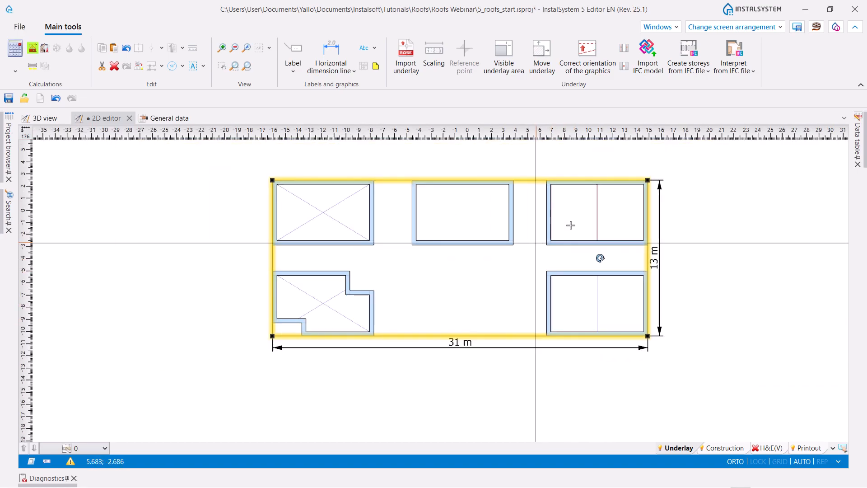
pyautogui.scroll(2, 544, 292)
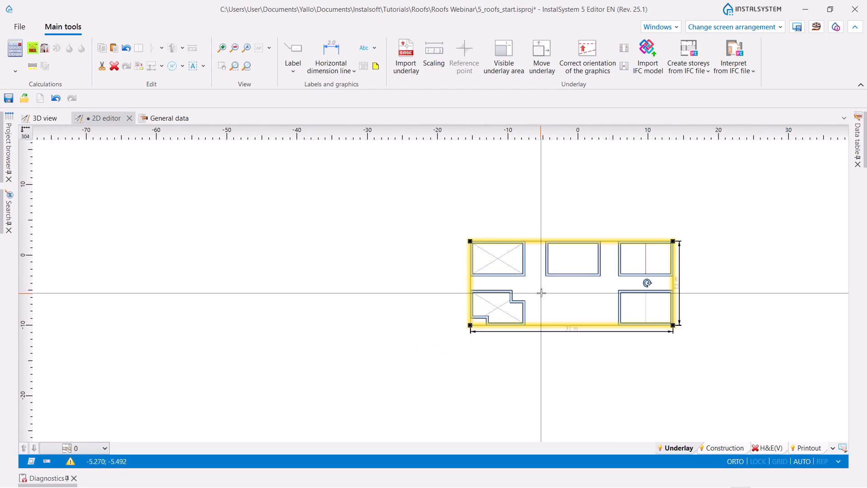
pyautogui.scroll(-1, 427, 370)
pyautogui.moveTo(612, 368); pyautogui.dragTo(589, 311, button='middle')
pyautogui.scroll(2, 642, 348)
pyautogui.moveTo(424, 338); pyautogui.dragTo(441, 375, button='middle')
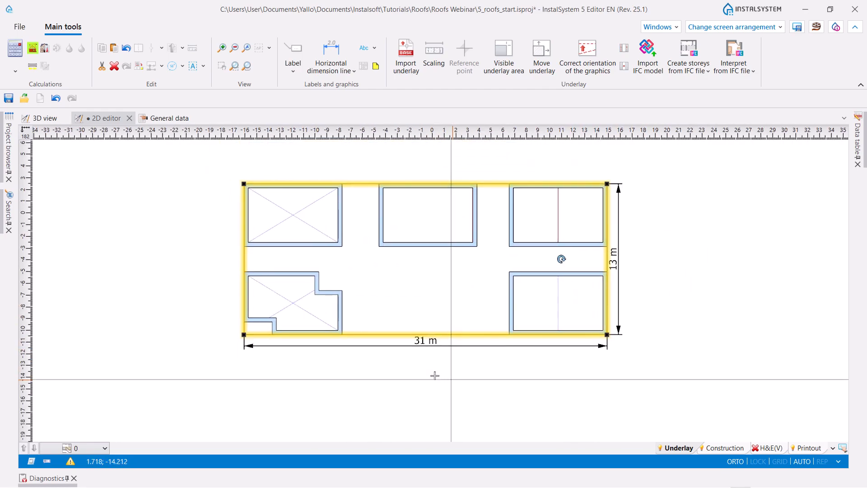
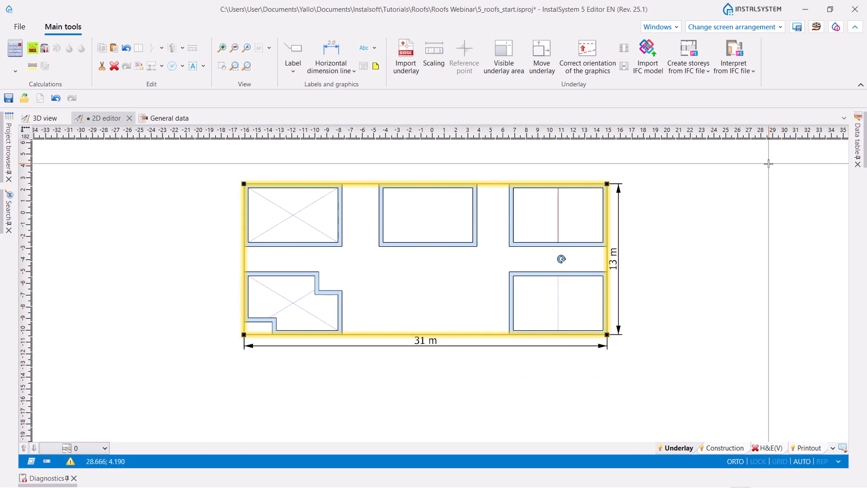
# - Examine the properties of storey 0 in the building's storeys management
pyautogui.click(155, 118)
pyautogui.click(79, 223)
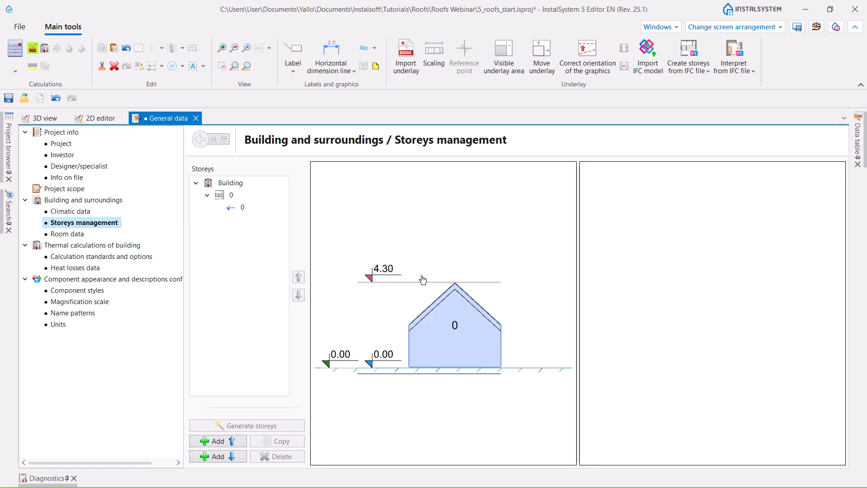
pyautogui.click(445, 328)
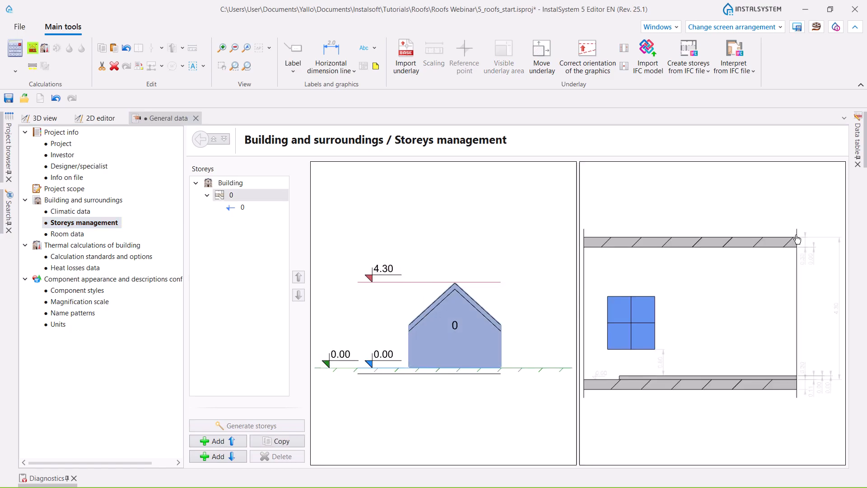
pyautogui.click(857, 140)
pyautogui.click(735, 202)
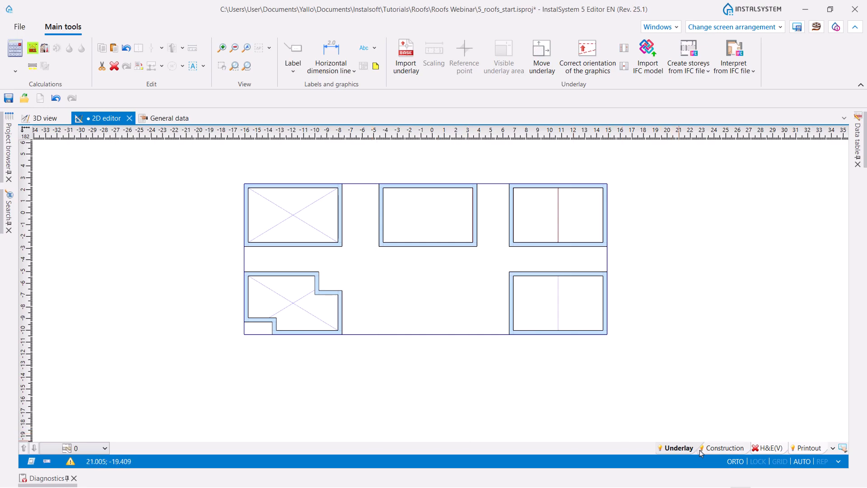
# - Insert a roof between the opposite inner wall corners of the upper-left building and check it in 3D
pyautogui.click(723, 447)
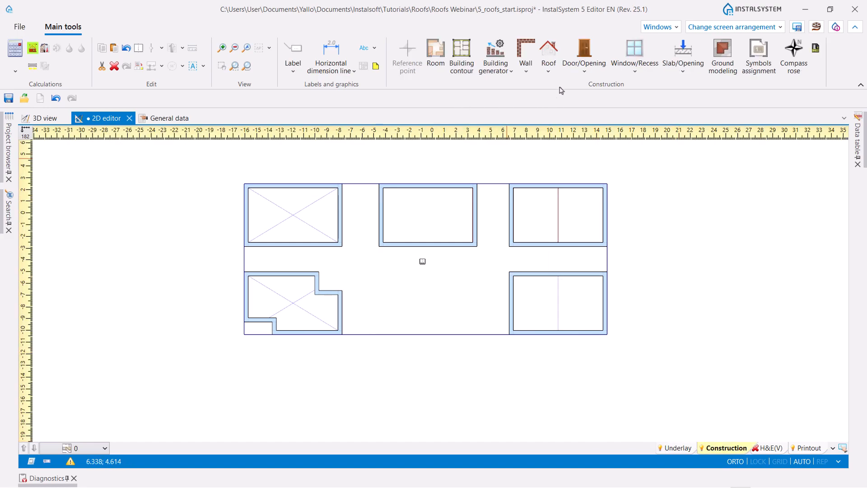
pyautogui.click(548, 72)
pyautogui.click(560, 104)
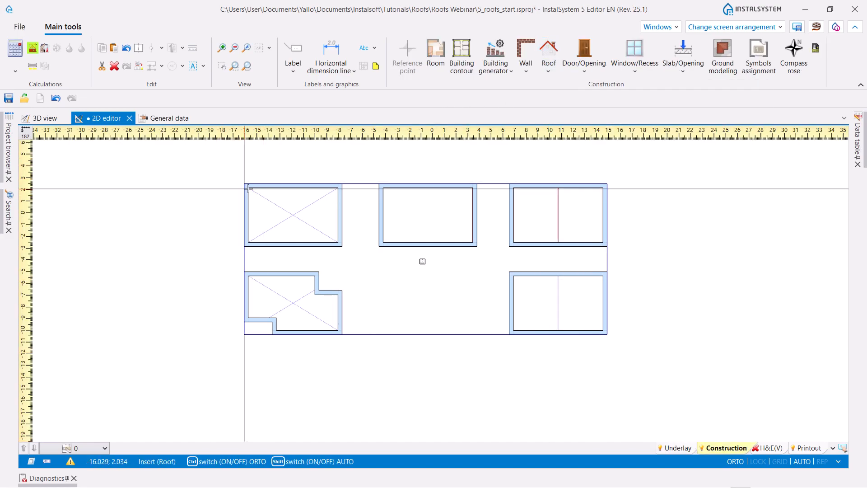
pyautogui.click(249, 187)
pyautogui.click(336, 242)
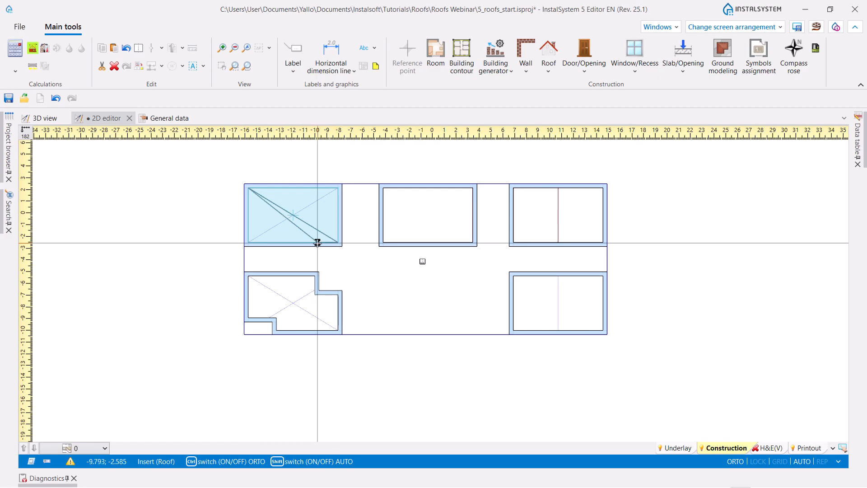
pyautogui.click(333, 239)
pyautogui.scroll(3, 307, 233)
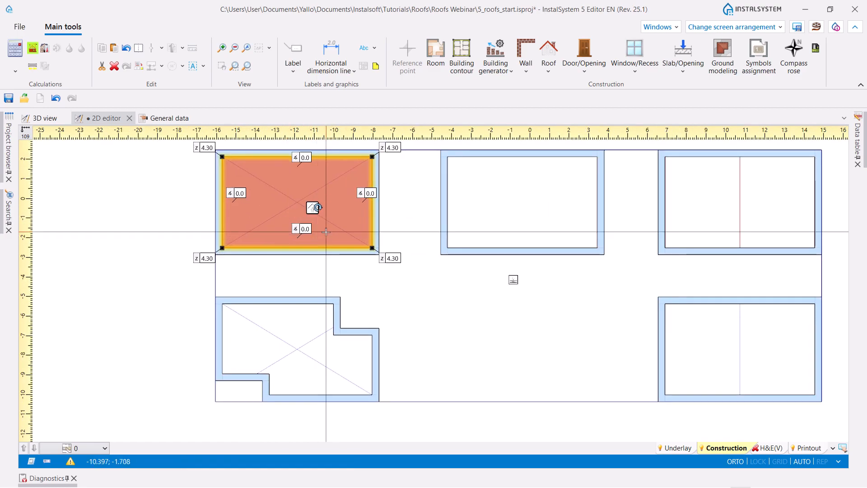
pyautogui.scroll(-3, 325, 232)
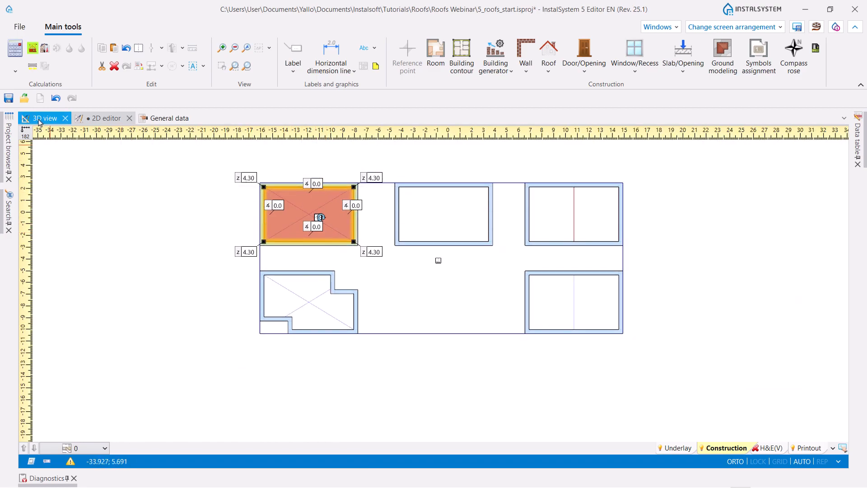
pyautogui.click(38, 119)
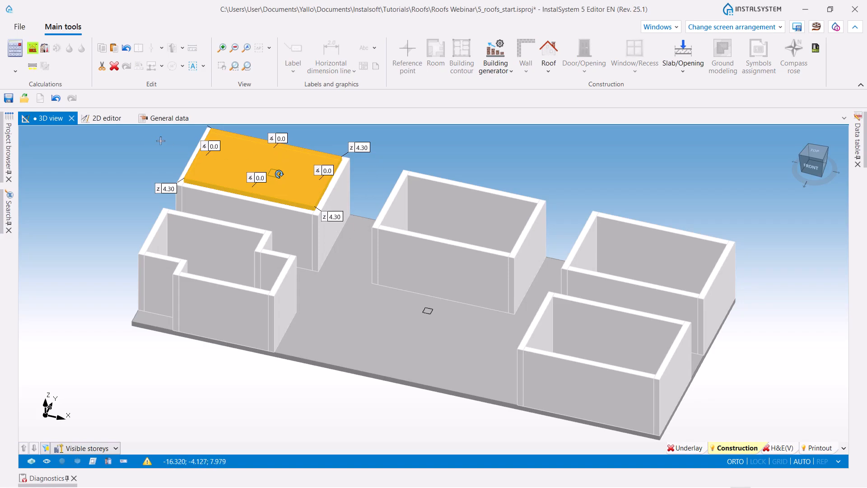
# - Insert a roof between the opposite outer wall corners of the upper middle building and check it in 3D
pyautogui.click(108, 119)
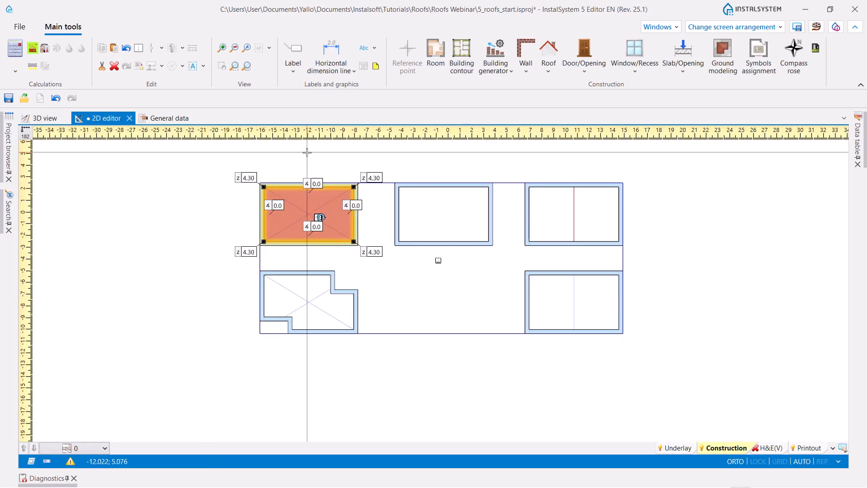
pyautogui.click(549, 65)
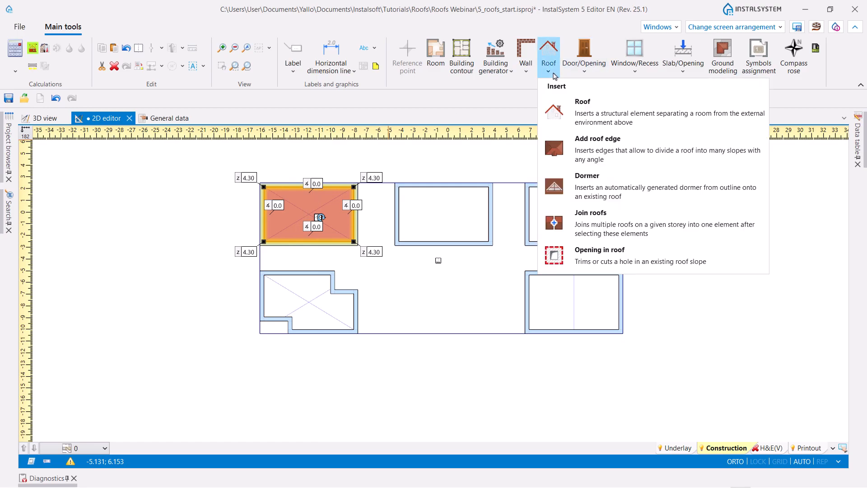
pyautogui.click(629, 106)
pyautogui.scroll(3, 393, 185)
pyautogui.scroll(1, 393, 185)
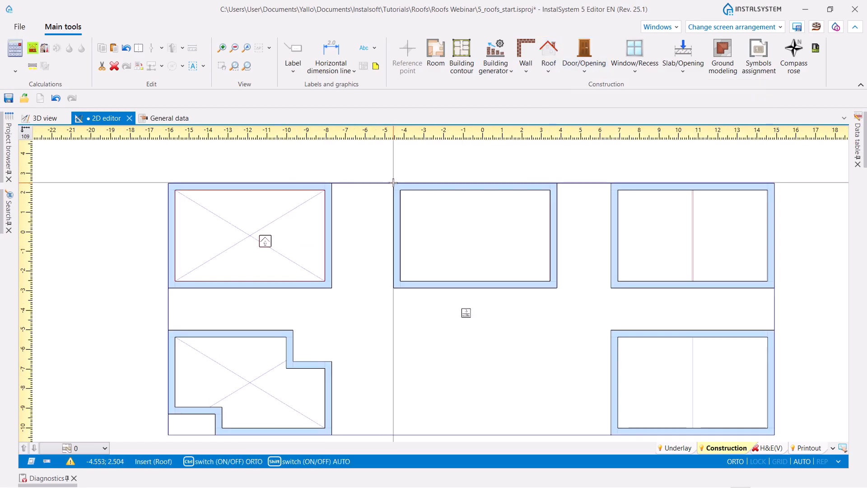
pyautogui.click(393, 183)
pyautogui.click(557, 287)
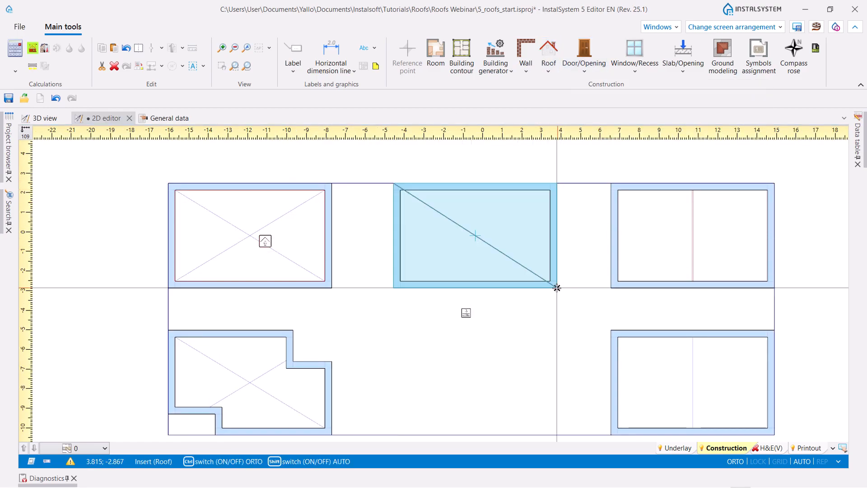
pyautogui.click(557, 288)
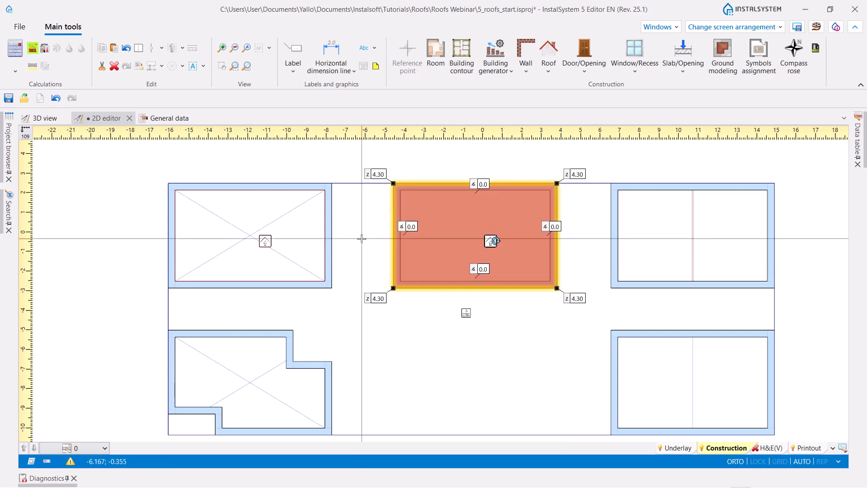
pyautogui.click(45, 118)
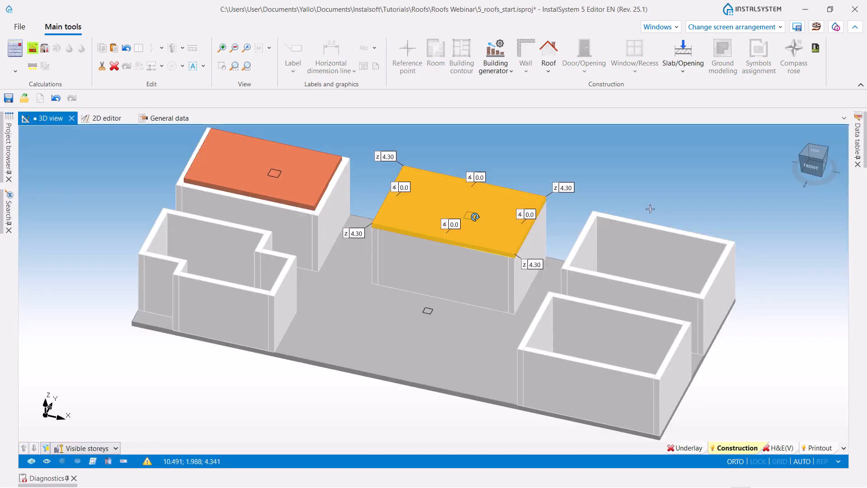
pyautogui.click(627, 179)
# - Add a diagonal roof edge to the upper-left building's roof in plan, from its upper-right corner to its lower-left corner
pyautogui.click(102, 119)
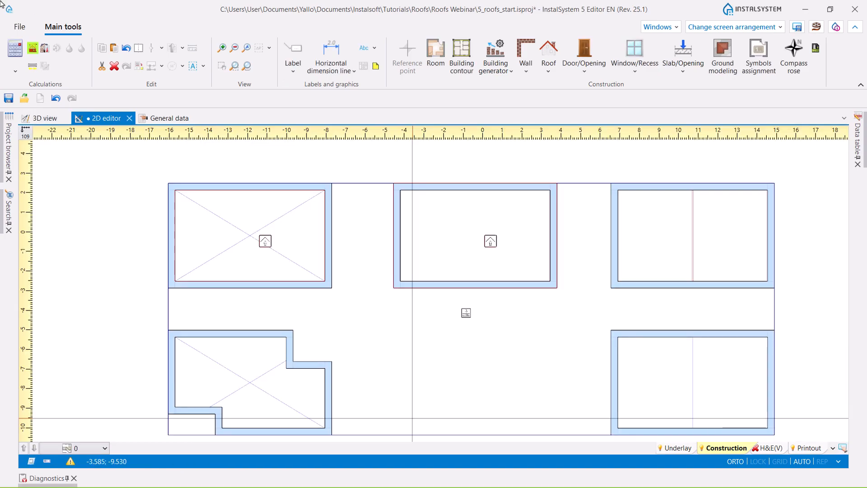
pyautogui.scroll(3, 216, 253)
pyautogui.moveTo(325, 248); pyautogui.dragTo(358, 258, button='middle')
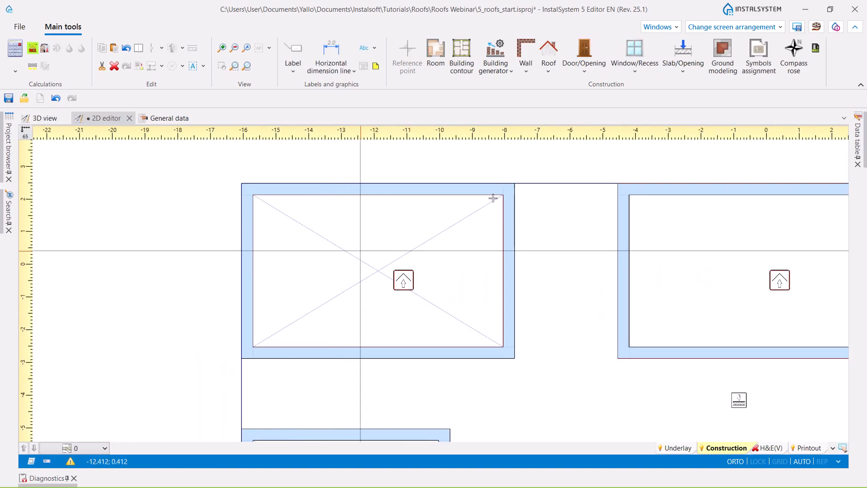
pyautogui.click(548, 54)
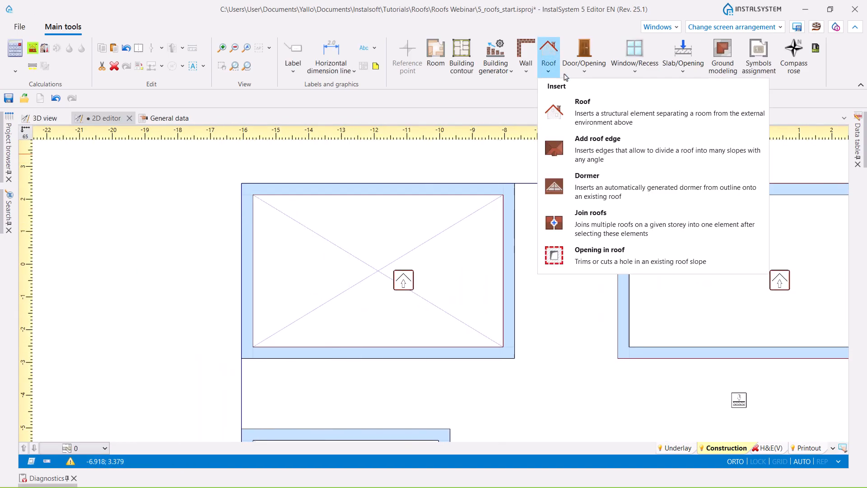
pyautogui.click(584, 153)
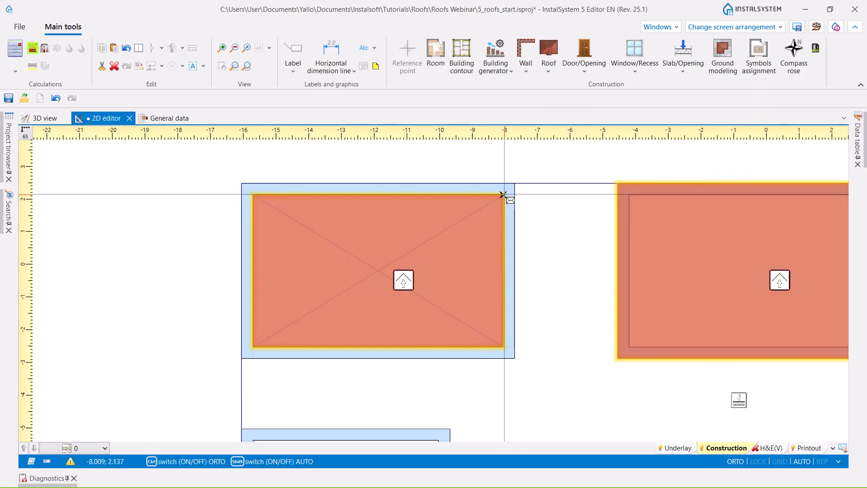
pyautogui.click(253, 346)
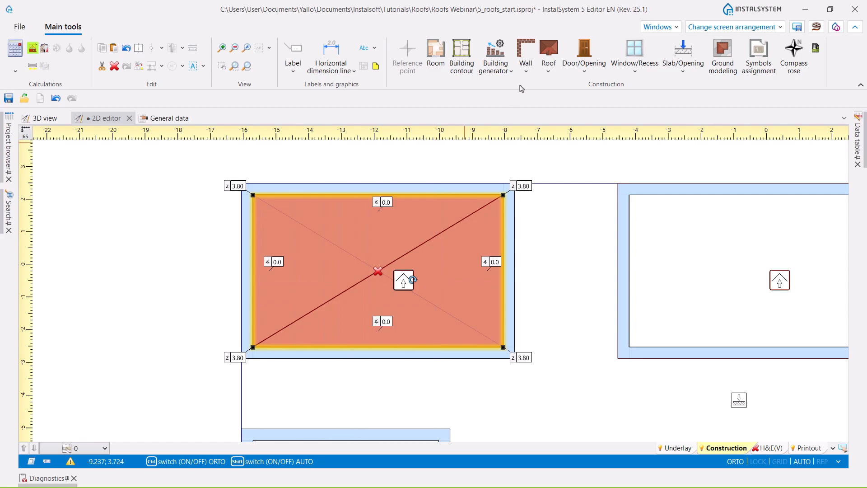
# - Add a second diagonal roof edge from the upper-left corner to the lower-right corner of the same roof
pyautogui.click(551, 74)
pyautogui.click(582, 140)
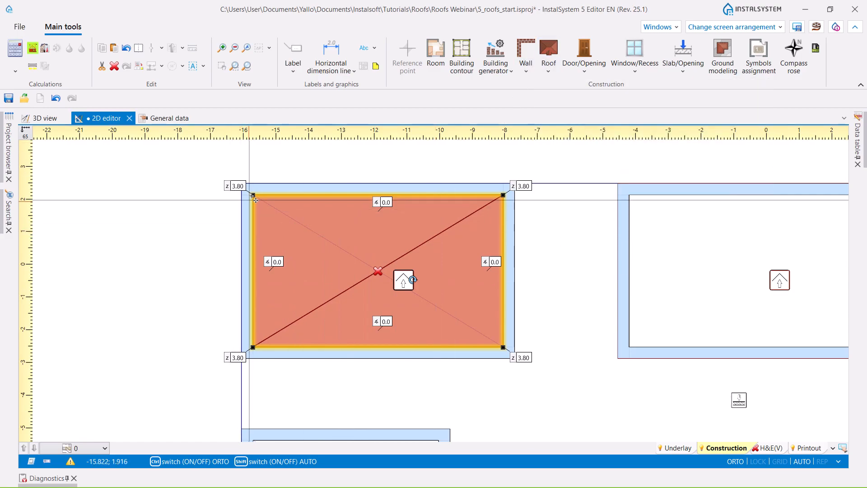
pyautogui.click(252, 193)
pyautogui.click(500, 194)
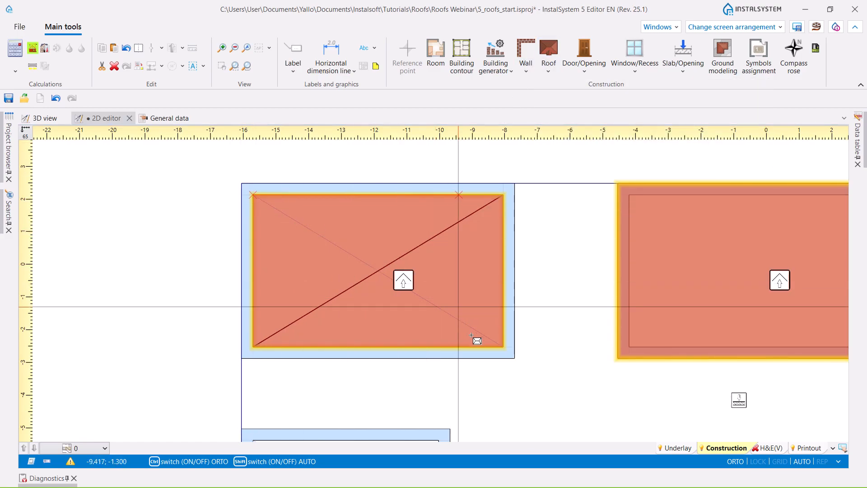
pyautogui.click(502, 346)
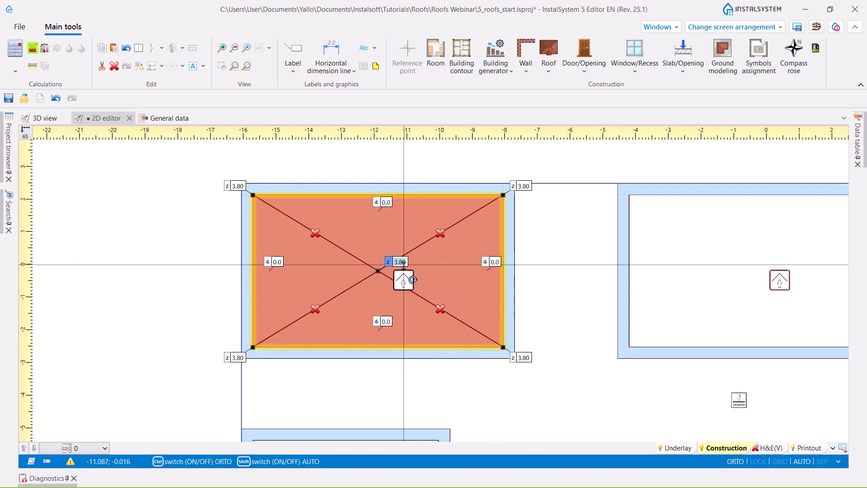
# - Set the height of the crossing point of the two diagonal edges to 3.70 m and inspect the roof in 3D
pyautogui.press('Return')
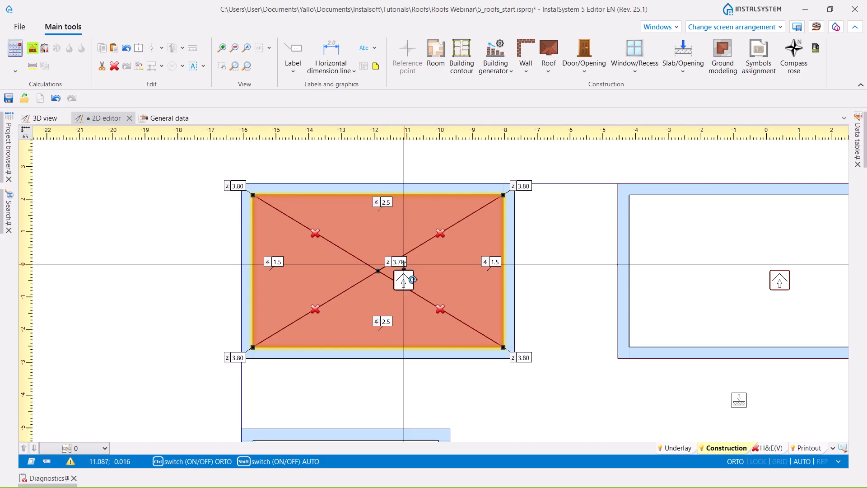
pyautogui.click(46, 118)
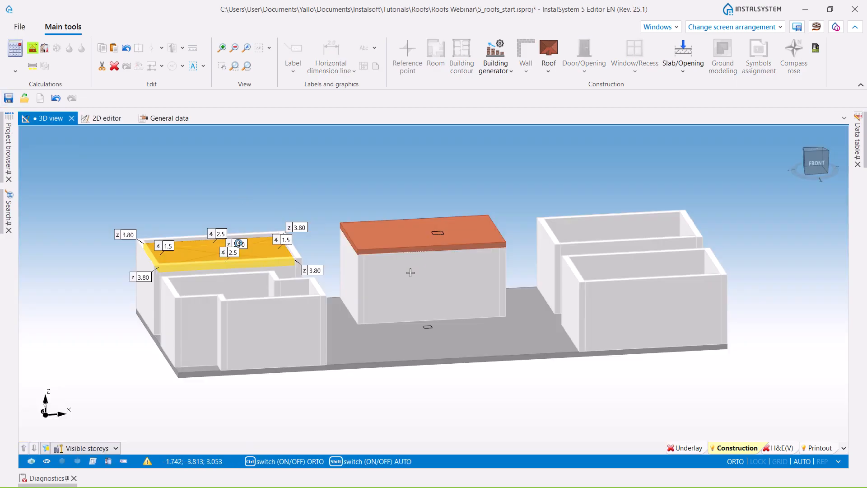
pyautogui.moveTo(60, 282); pyautogui.dragTo(180, 325, button='right')
pyautogui.click(195, 418)
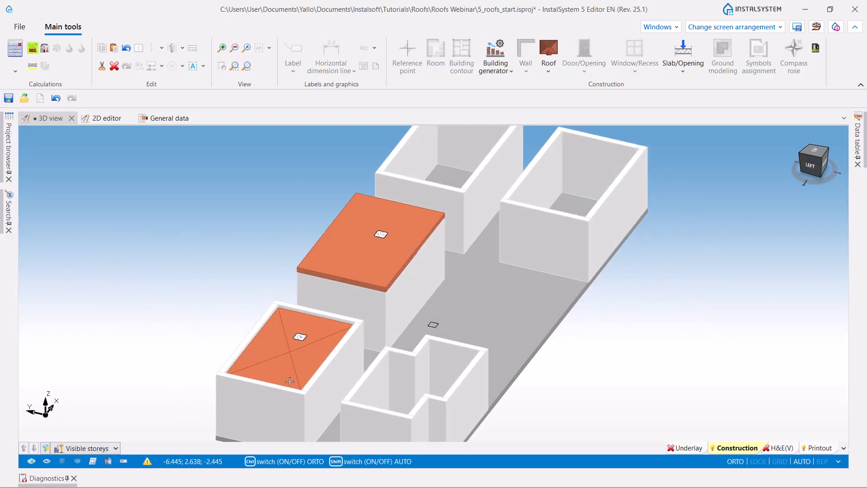
pyautogui.moveTo(394, 431); pyautogui.dragTo(370, 397, button='middle')
pyautogui.moveTo(321, 418); pyautogui.dragTo(369, 408, button='right')
pyautogui.moveTo(307, 205); pyautogui.dragTo(274, 367, button='middle')
pyautogui.scroll(3, 268, 287)
pyautogui.scroll(3, 268, 287)
pyautogui.scroll(-5, 196, 217)
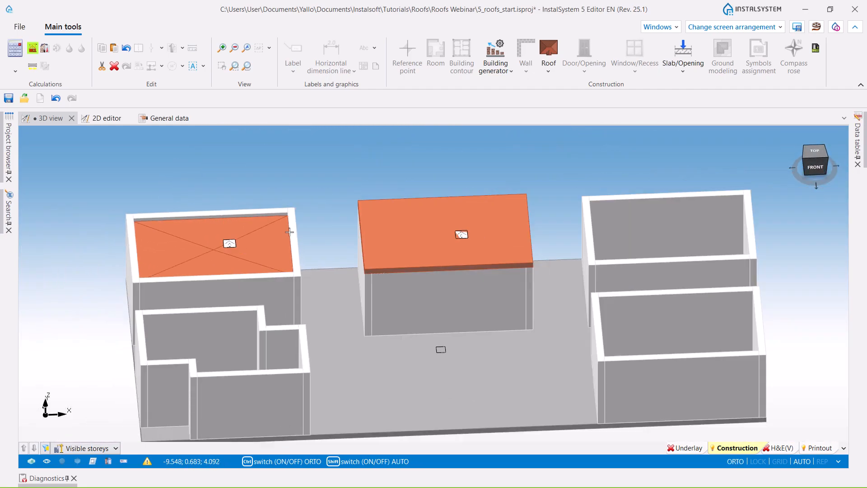
# - Set the slope angle at the front edge of the middle building's roof to 3.0° and inspect the slope from the side
pyautogui.click(432, 233)
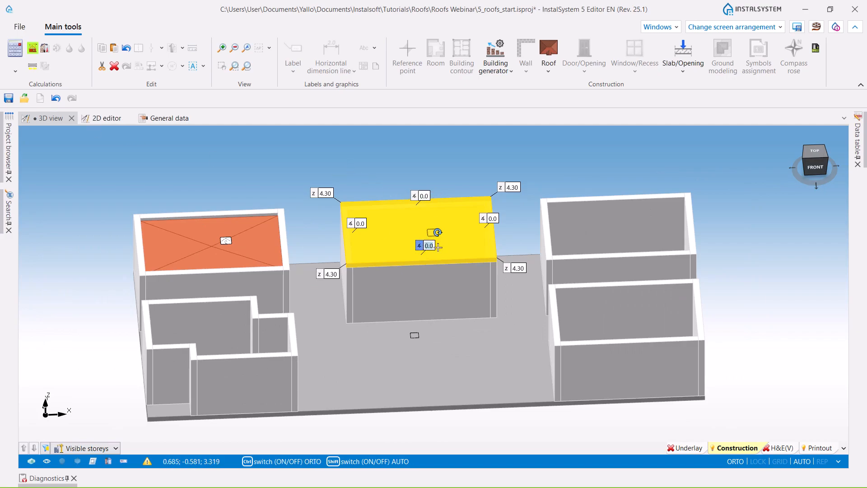
pyautogui.press('Return')
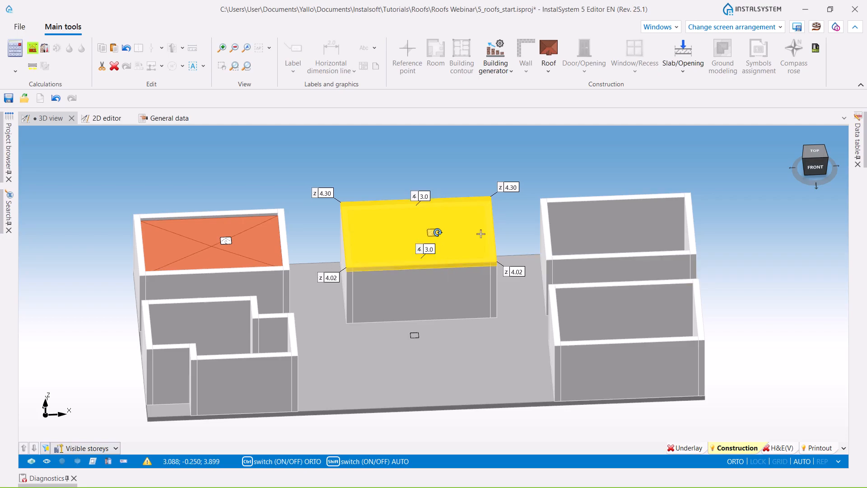
pyautogui.moveTo(369, 344); pyautogui.dragTo(668, 275, button='middle')
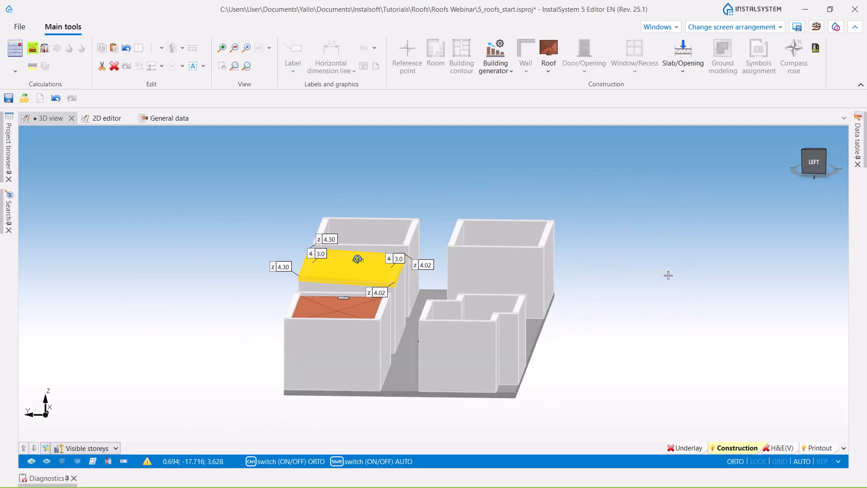
# - Draw a flat roof in plan over the upper-right building, from the inner upper-left wall corner to the inner lower-right wall corner
pyautogui.click(108, 121)
pyautogui.moveTo(711, 407); pyautogui.dragTo(503, 378, button='middle')
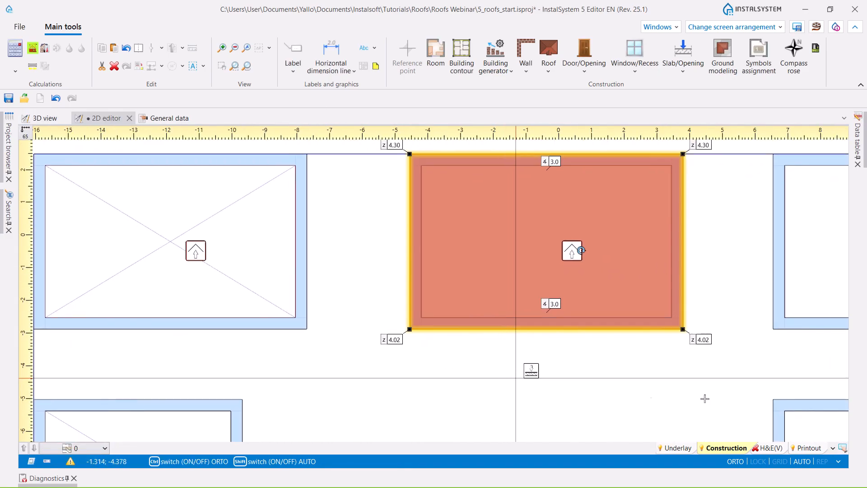
pyautogui.moveTo(835, 401); pyautogui.dragTo(437, 390, button='middle')
pyautogui.scroll(-3, 436, 389)
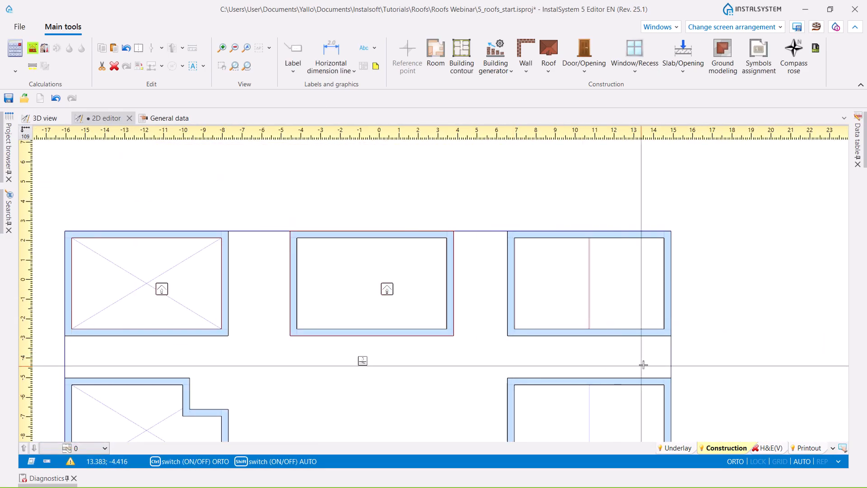
pyautogui.moveTo(641, 364); pyautogui.dragTo(556, 331, button='middle')
pyautogui.scroll(6, 557, 331)
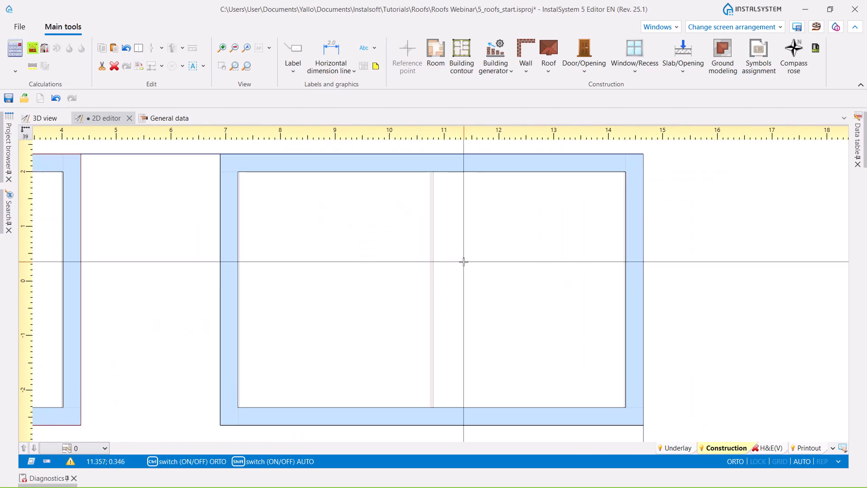
pyautogui.scroll(-3, 480, 266)
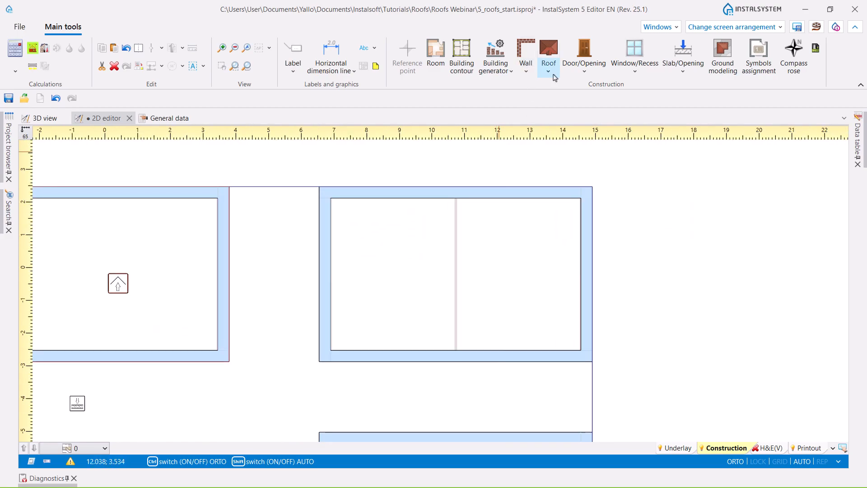
pyautogui.click(552, 74)
pyautogui.click(560, 94)
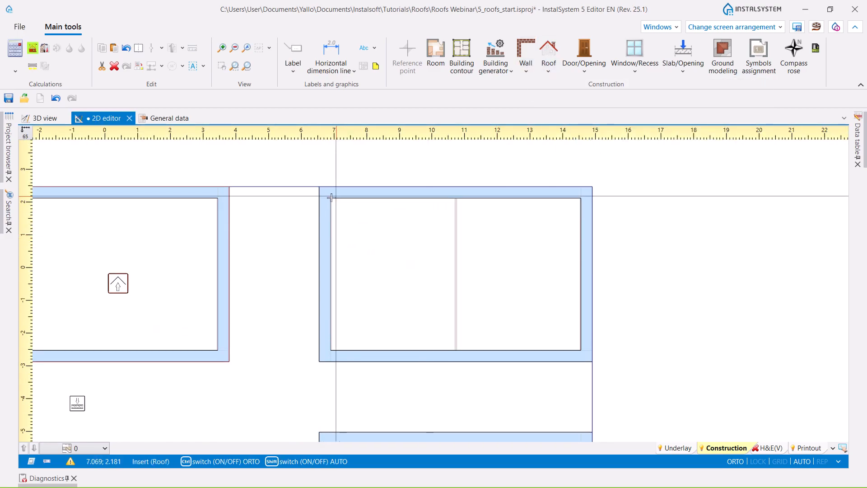
pyautogui.click(330, 198)
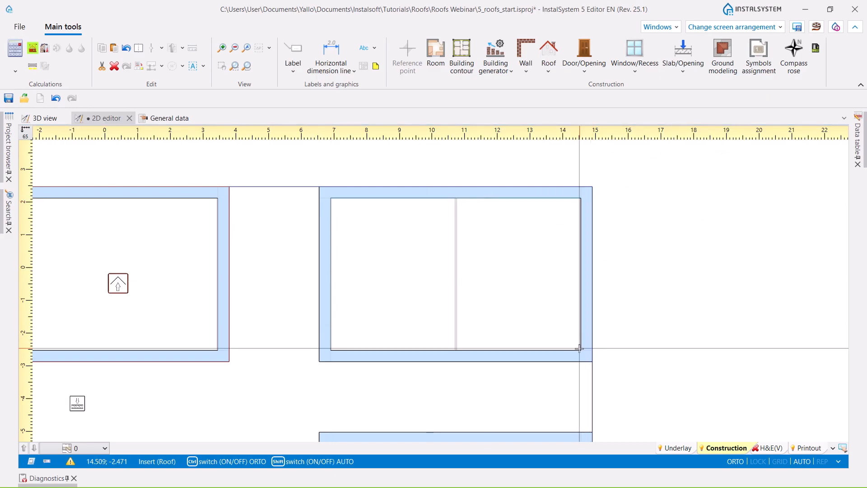
pyautogui.click(580, 351)
pyautogui.click(581, 351)
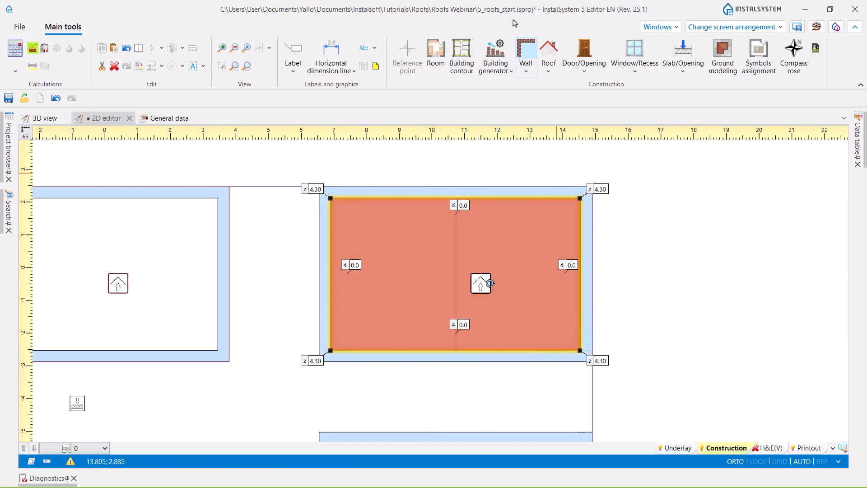
# - Add a roof edge along the vertical centre line of the upper-right building's roof, from its upper boundary to its lower boundary
pyautogui.click(547, 70)
pyautogui.click(585, 138)
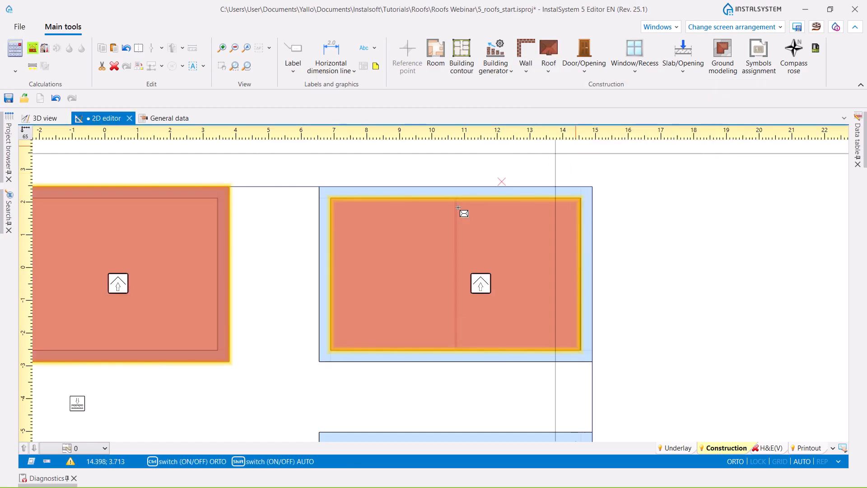
pyautogui.scroll(3, 452, 203)
pyautogui.scroll(2, 450, 202)
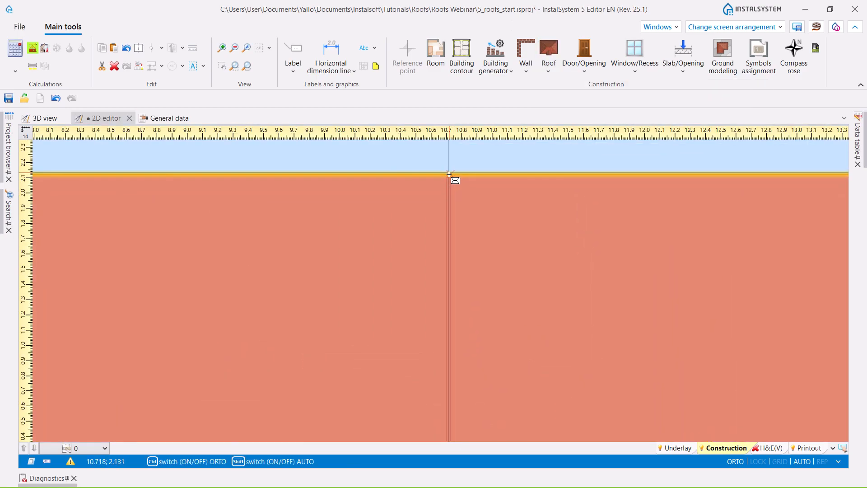
pyautogui.scroll(-4, 444, 188)
pyautogui.scroll(2, 453, 343)
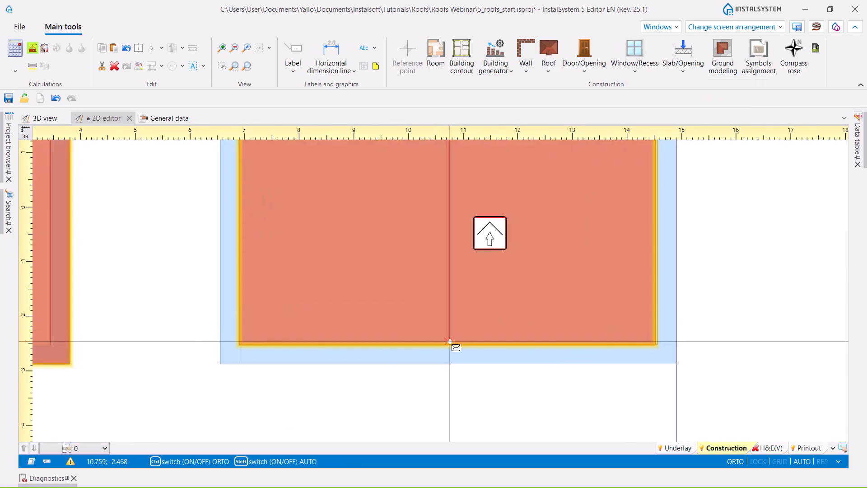
pyautogui.click(448, 345)
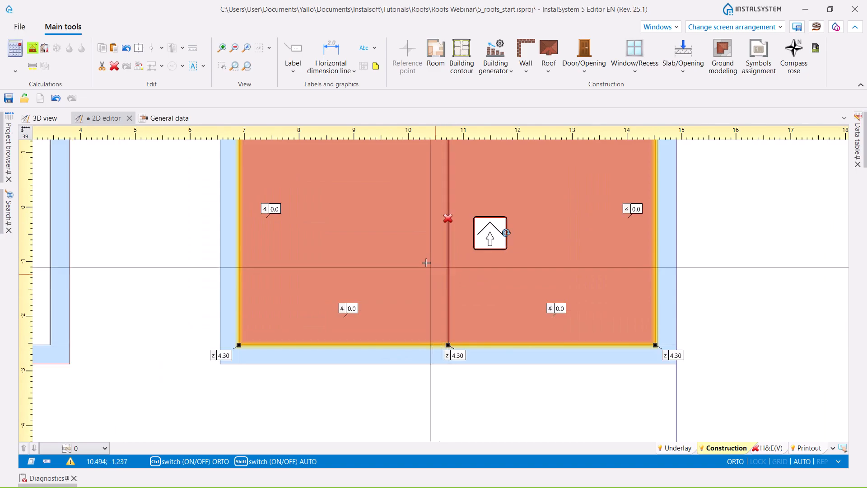
pyautogui.scroll(-3, 448, 345)
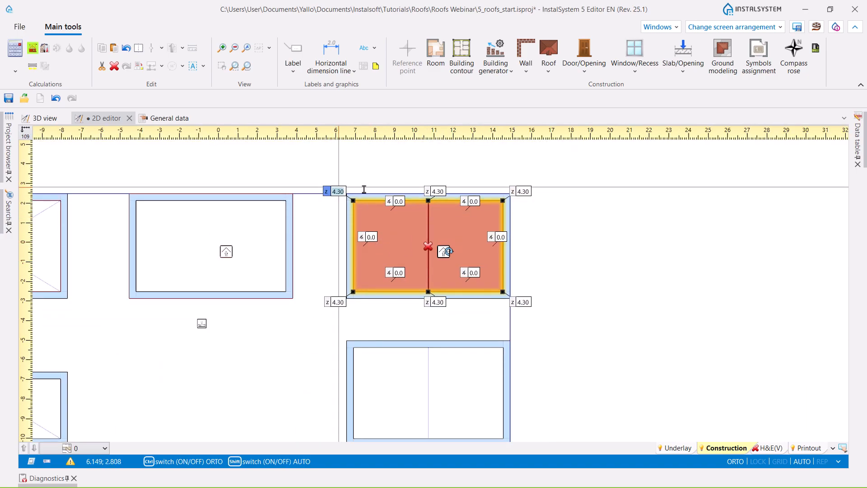
# - Set the height of all four outer corners of the upper-right building's roof to 3.80 m
pyautogui.keyDown('ctrl'); pyautogui.click(523, 191); pyautogui.keyUp('ctrl')
pyautogui.keyDown('ctrl'); pyautogui.click(523, 301); pyautogui.keyUp('ctrl')
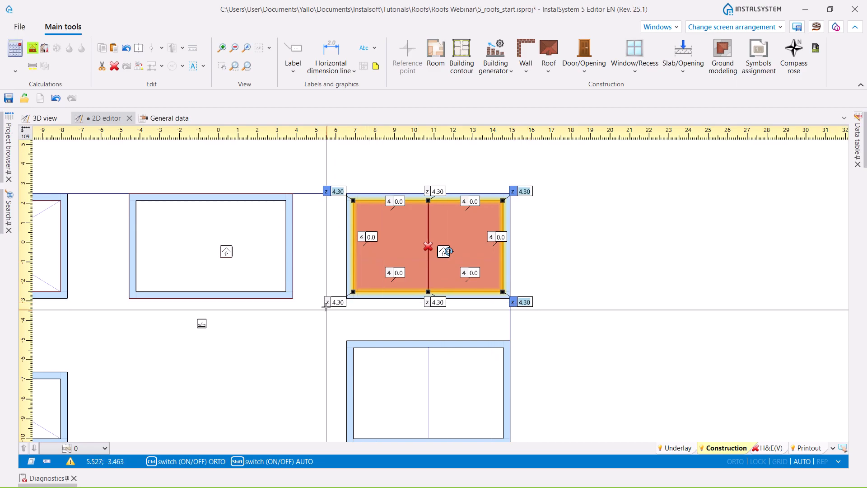
pyautogui.keyDown('ctrl'); pyautogui.click(338, 301); pyautogui.keyUp('ctrl')
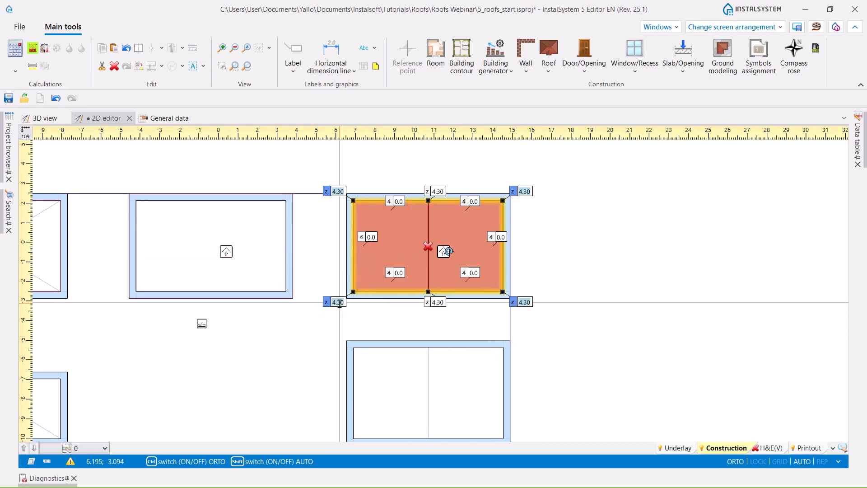
pyautogui.press('Return')
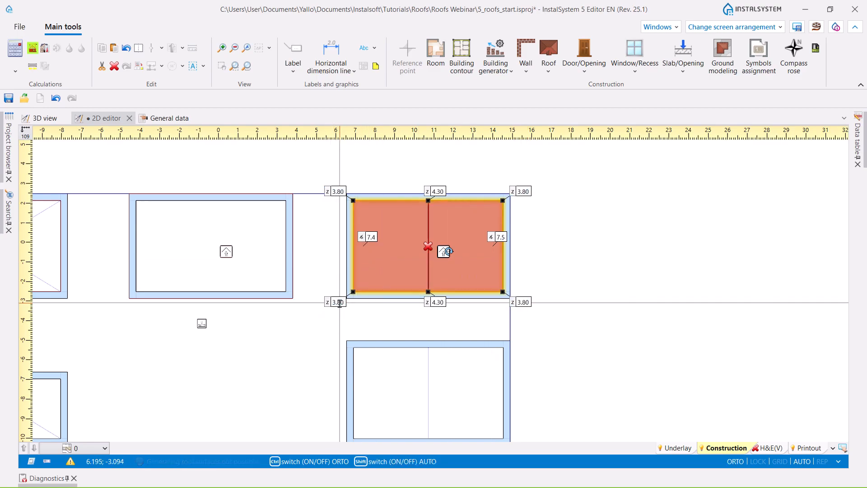
# - Set both end points of the roof's middle edge to a height of 3.50 m and inspect the roof in 3D
pyautogui.click(442, 191)
pyautogui.keyDown('ctrl'); pyautogui.click(445, 301); pyautogui.keyUp('ctrl')
pyautogui.write('3,')
pyautogui.write('5')
pyautogui.press('Return')
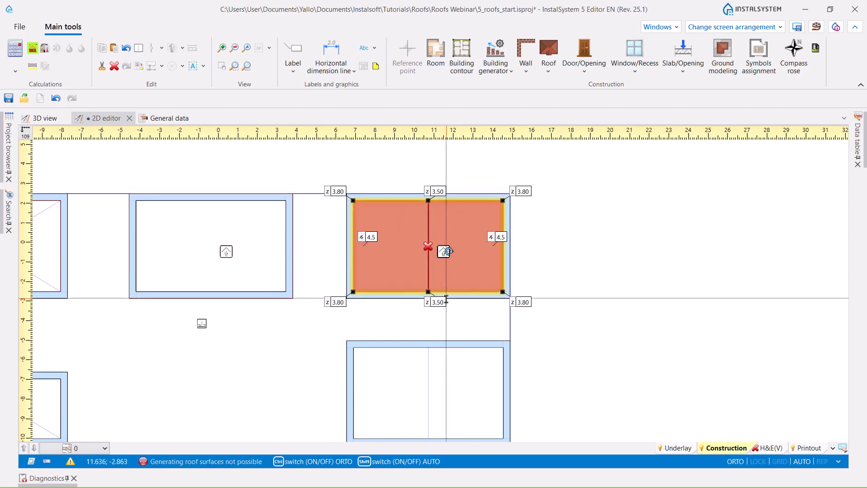
pyautogui.click(30, 120)
pyautogui.moveTo(558, 346); pyautogui.dragTo(561, 397, button='middle')
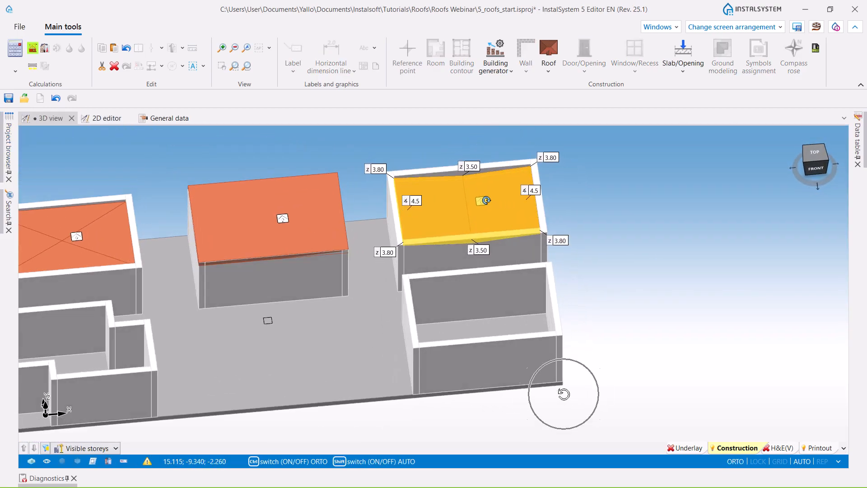
# - Run the building structure recognition from the 2D plan and open the diagnostics
pyautogui.click(100, 120)
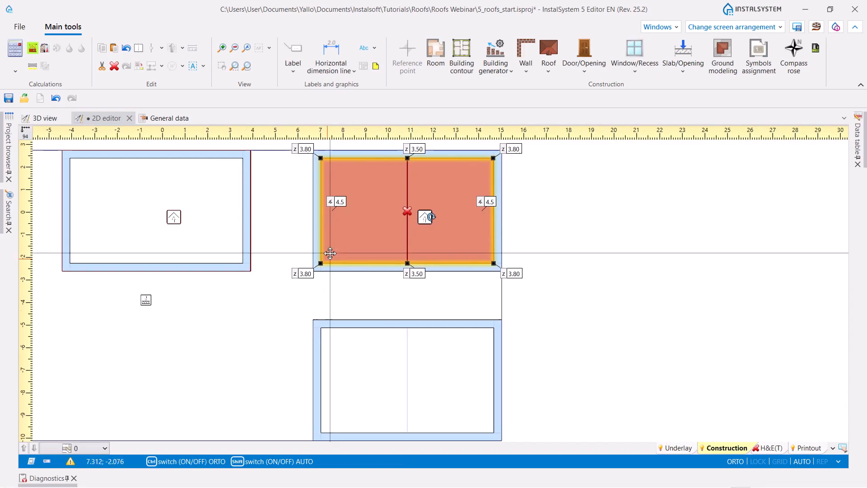
pyautogui.click(34, 48)
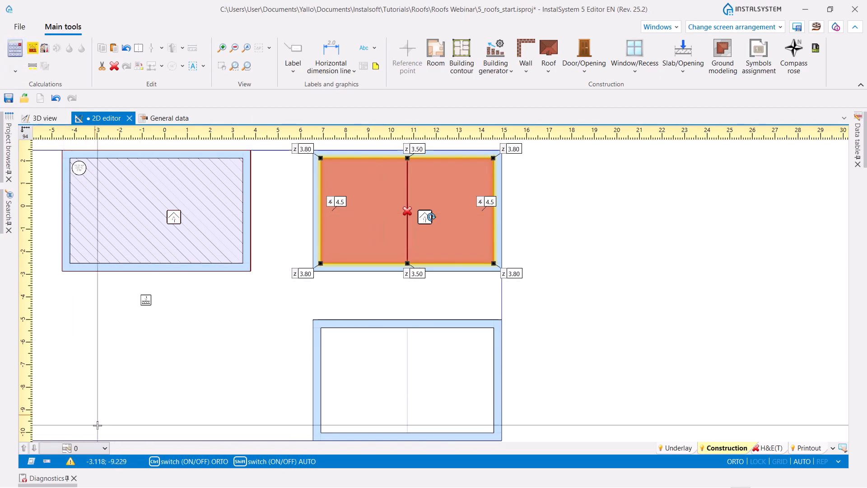
pyautogui.click(47, 478)
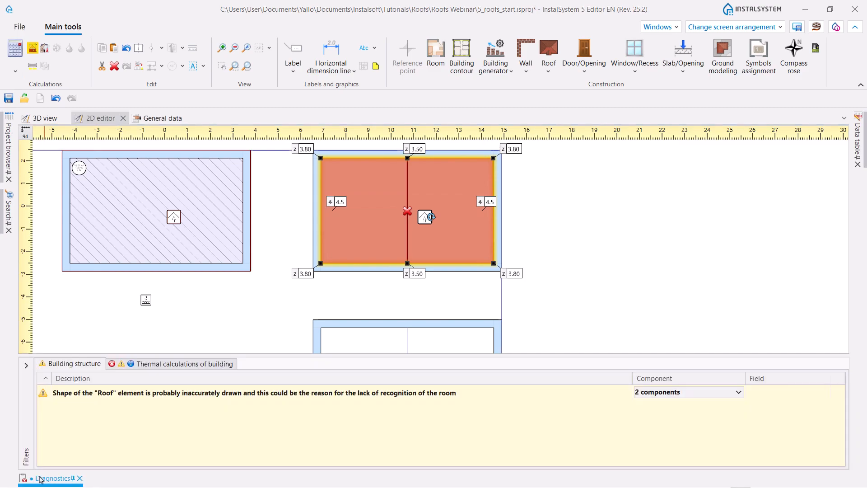
# - Examine the warning about the inaccurately drawn roof by locating its indicated problem place and the affected roof in plan
pyautogui.click(110, 396)
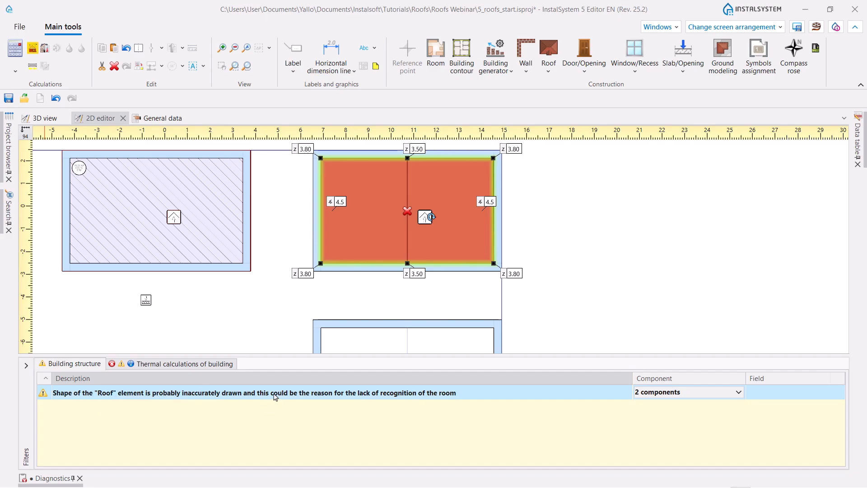
pyautogui.click(737, 395)
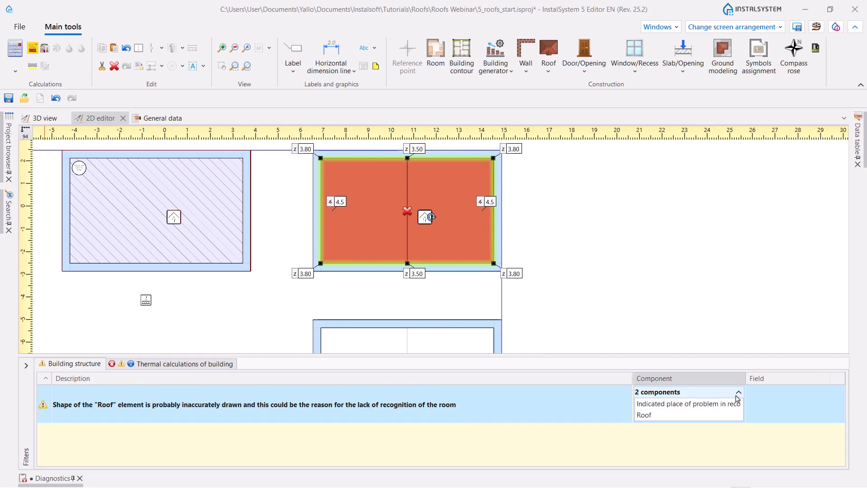
pyautogui.click(710, 406)
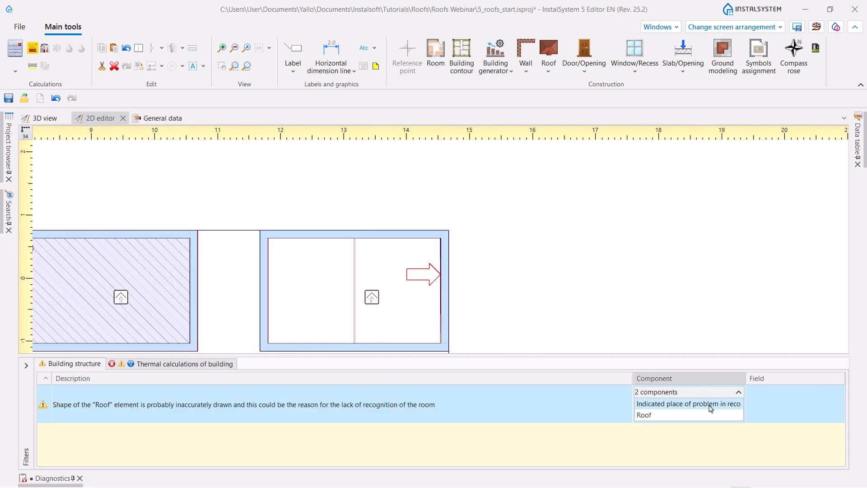
pyautogui.scroll(4, 428, 290)
pyautogui.scroll(-2, 448, 169)
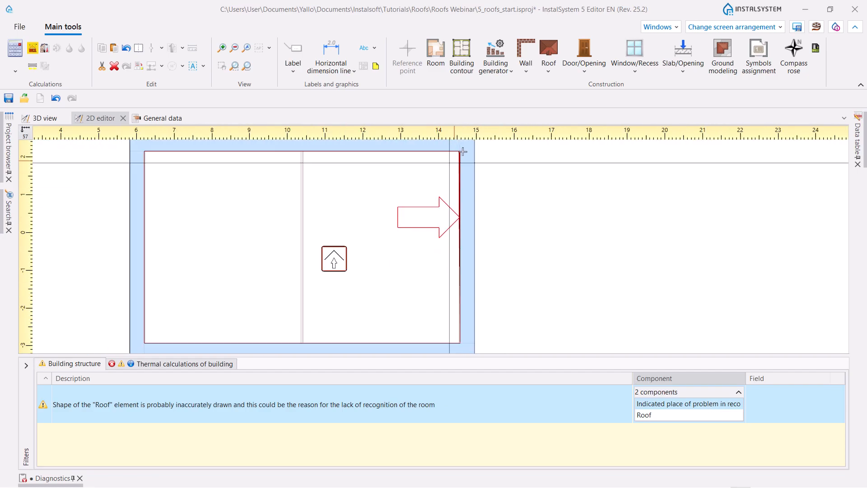
pyautogui.click(651, 416)
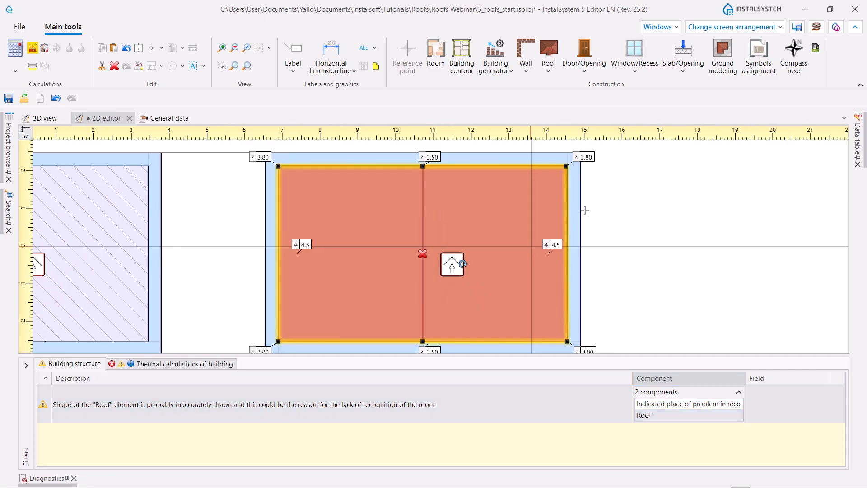
# - Move the upper-right corner point of the roof onto the wall's inner corner to close the gap along the right-hand wall
pyautogui.scroll(2, 556, 177)
pyautogui.scroll(3, 557, 177)
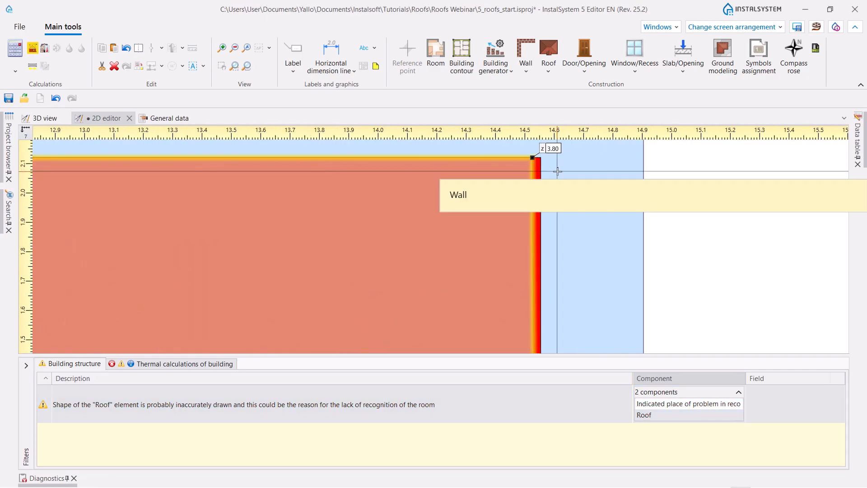
pyautogui.scroll(3, 556, 171)
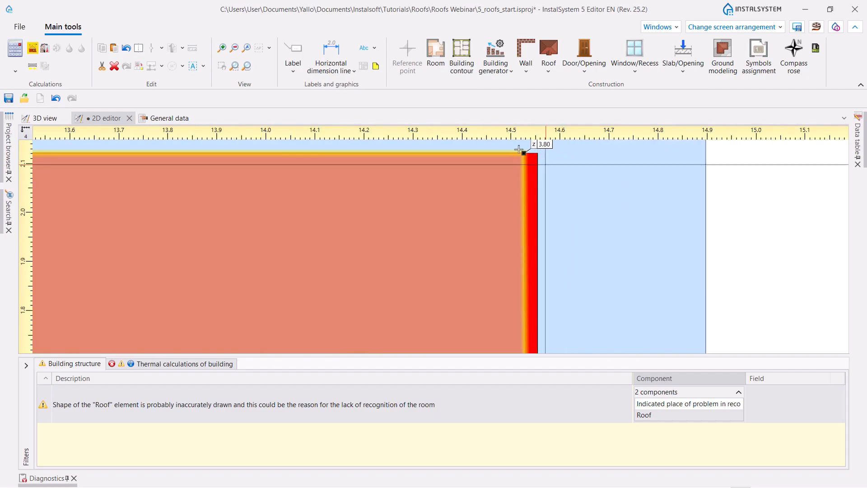
pyautogui.scroll(-3, 540, 154)
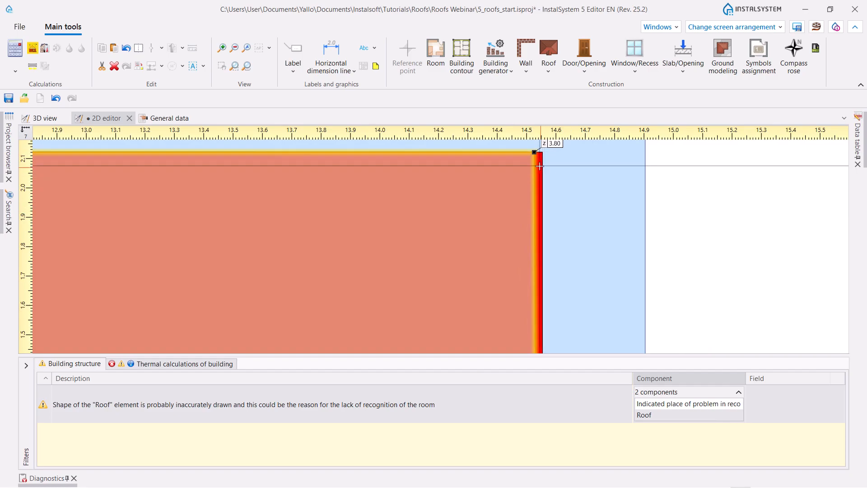
pyautogui.scroll(2, 544, 187)
pyautogui.scroll(1, 531, 186)
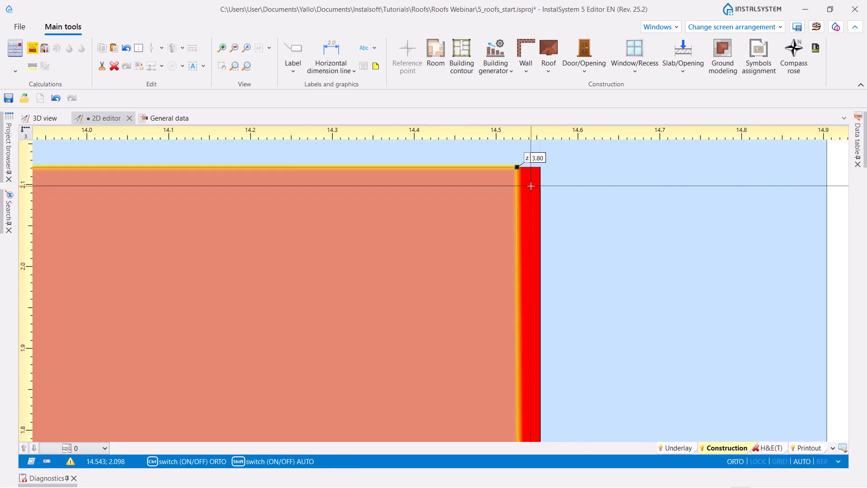
pyautogui.scroll(-1, 531, 186)
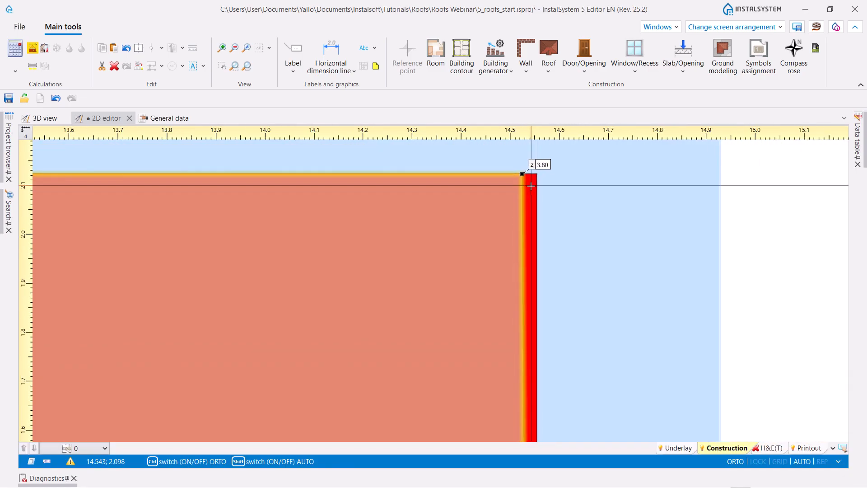
pyautogui.scroll(1, 522, 167)
pyautogui.moveTo(522, 167); pyautogui.dragTo(545, 168)
pyautogui.scroll(-5, 467, 205)
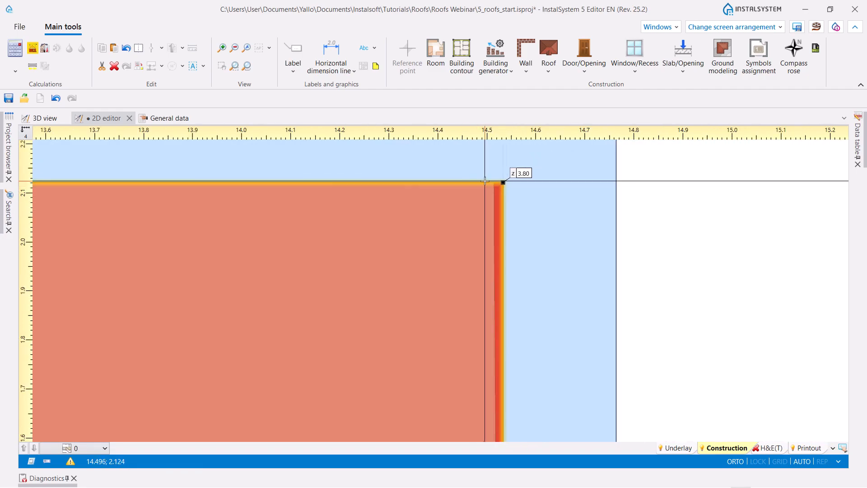
pyautogui.scroll(2, 501, 366)
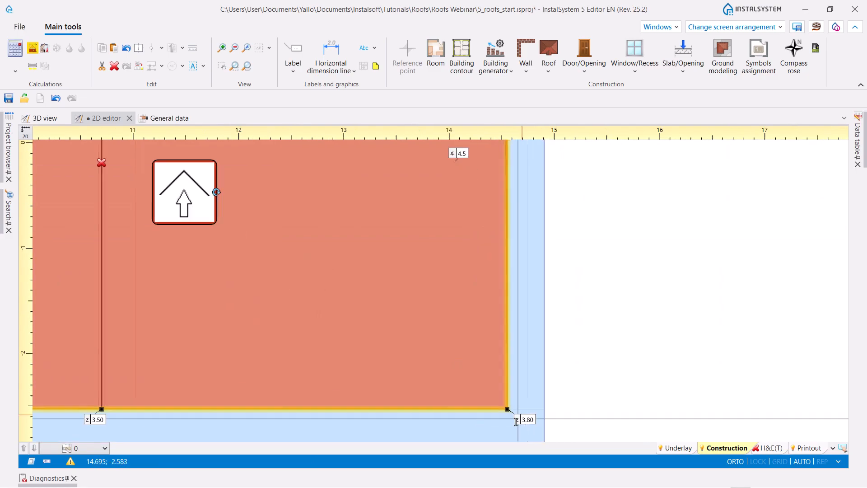
# - Rerun the building structure recognition for the corrected roof and inspect all the buildings in 3D
pyautogui.scroll(-4, 452, 338)
pyautogui.scroll(-2, 423, 292)
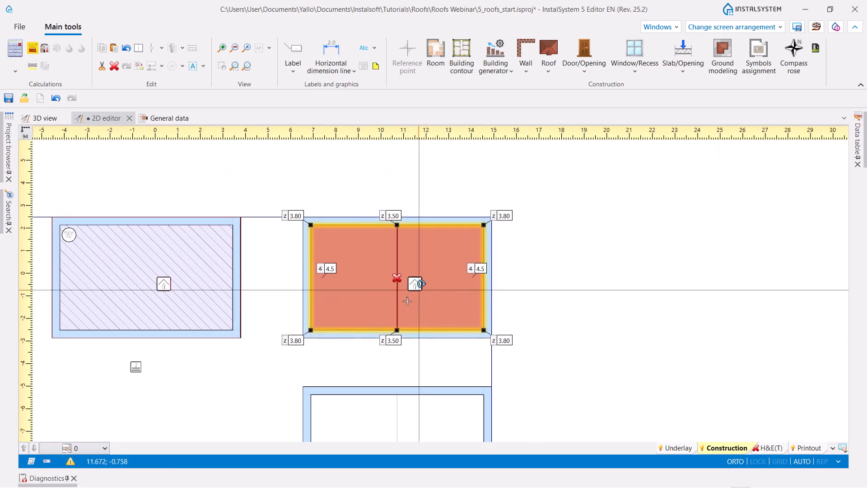
pyautogui.click(31, 49)
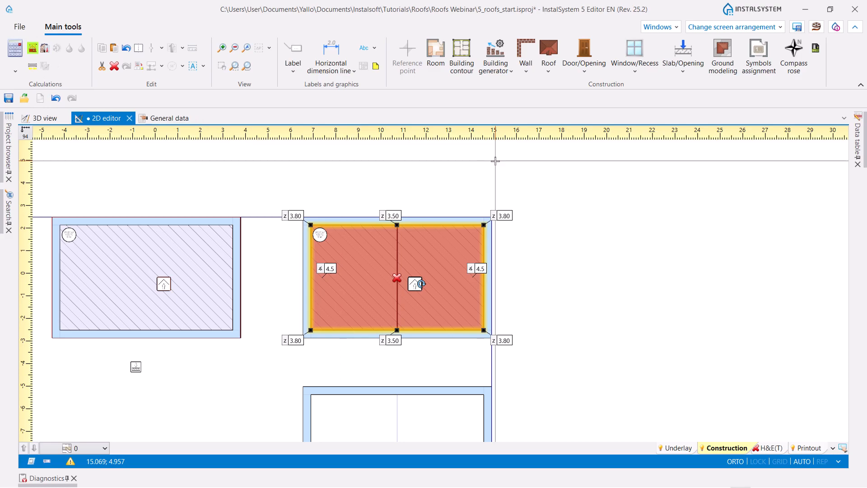
pyautogui.moveTo(276, 379); pyautogui.dragTo(269, 360, button='middle')
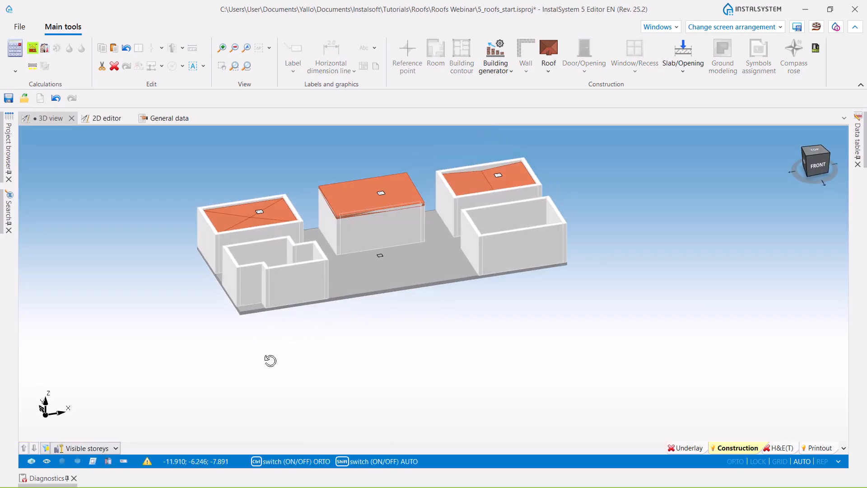
# - Hide all walls in the 3D view and inspect the recognised rooms beneath the three rear roofs
pyautogui.click(108, 461)
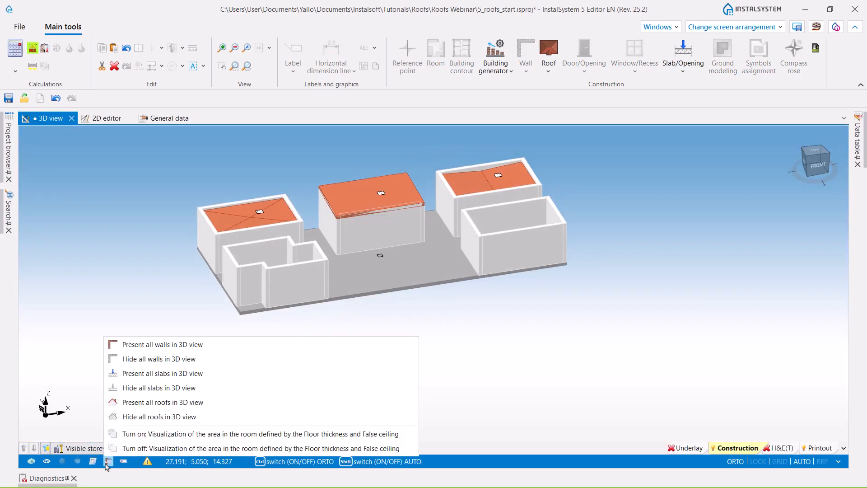
pyautogui.click(139, 359)
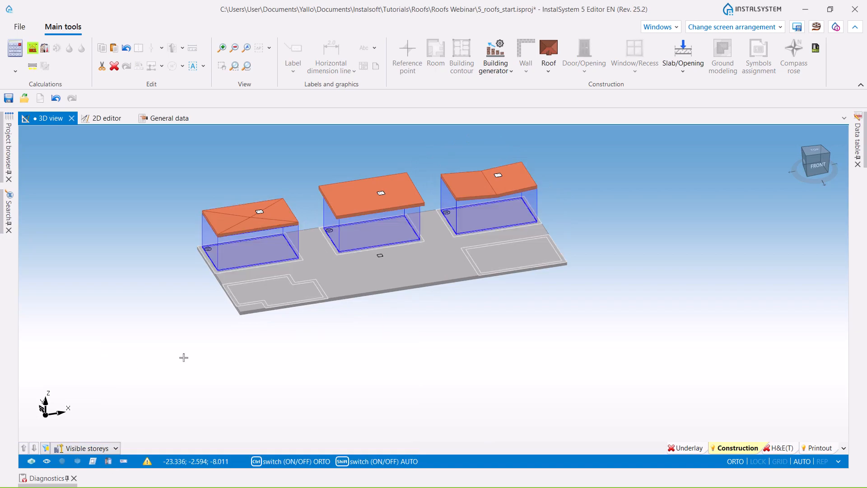
pyautogui.moveTo(382, 343); pyautogui.dragTo(357, 361, button='middle')
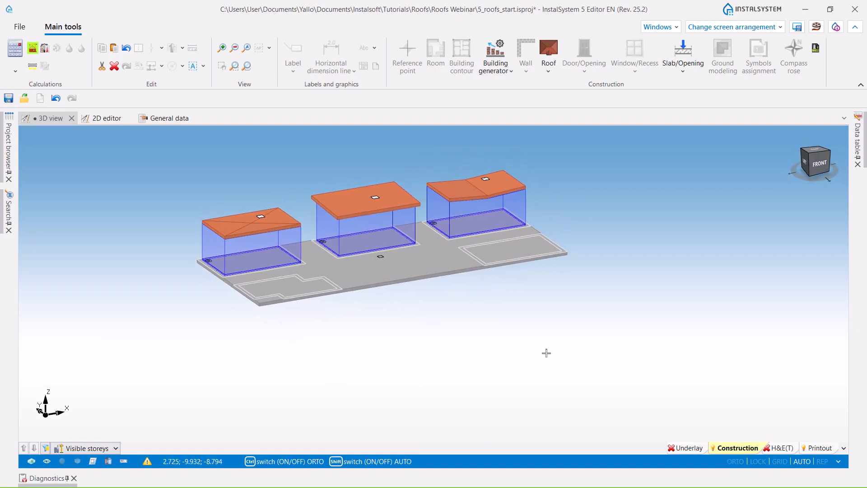
pyautogui.moveTo(658, 324); pyautogui.dragTo(629, 344, button='middle')
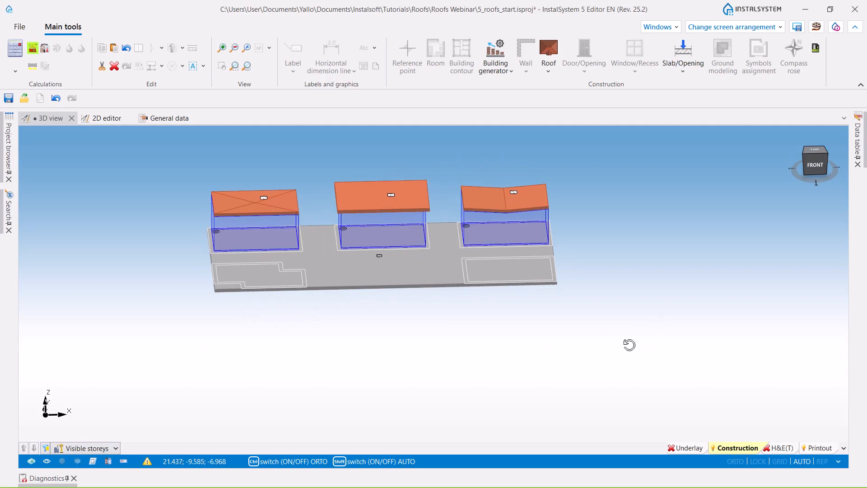
# - Try drawing a roof point by point along the outer wall corners of the notched building in plan
pyautogui.click(103, 118)
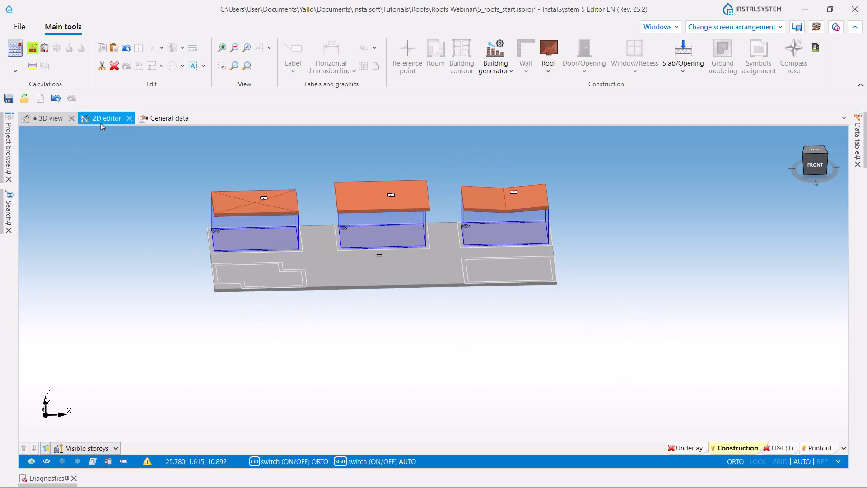
pyautogui.scroll(2, 356, 224)
pyautogui.scroll(3, 356, 224)
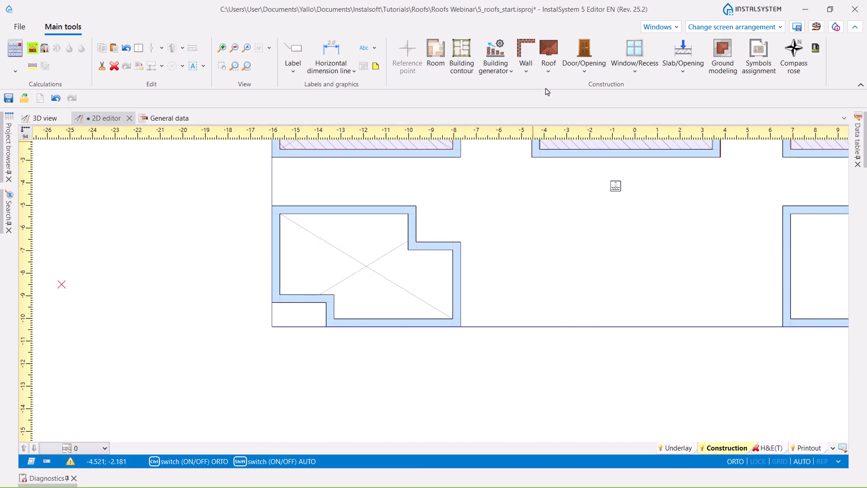
pyautogui.click(548, 71)
pyautogui.click(578, 107)
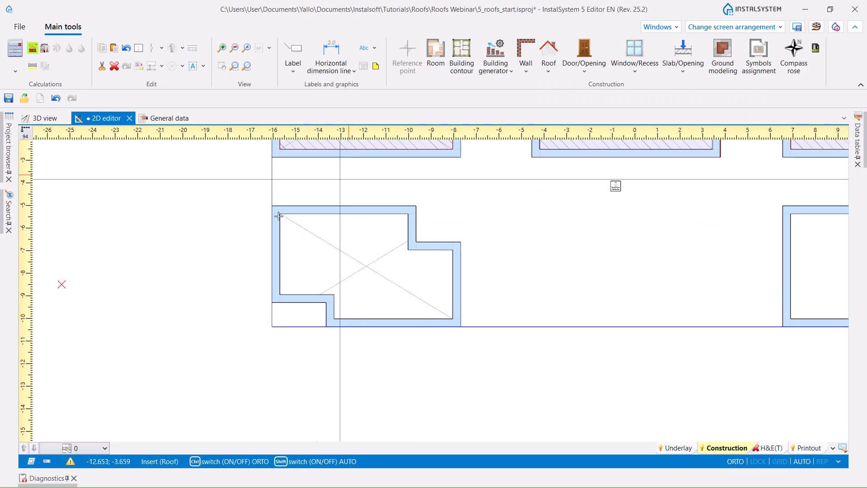
pyautogui.scroll(2, 269, 199)
pyautogui.click(270, 197)
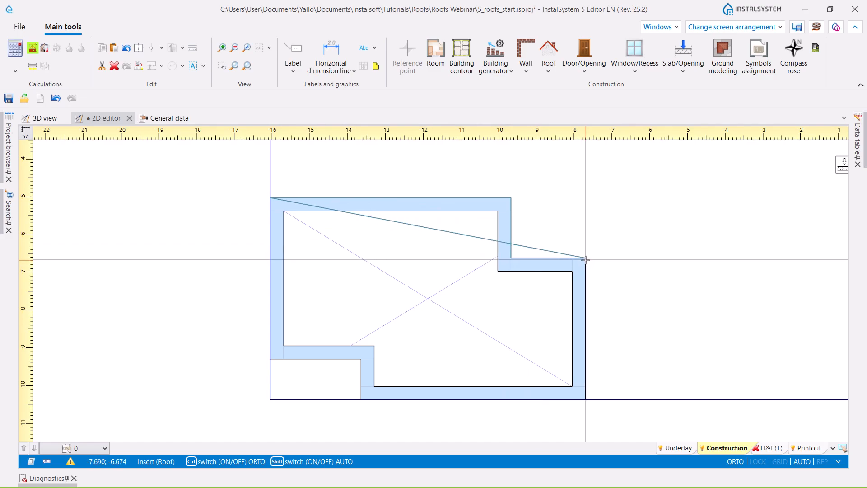
pyautogui.scroll(-2, 584, 259)
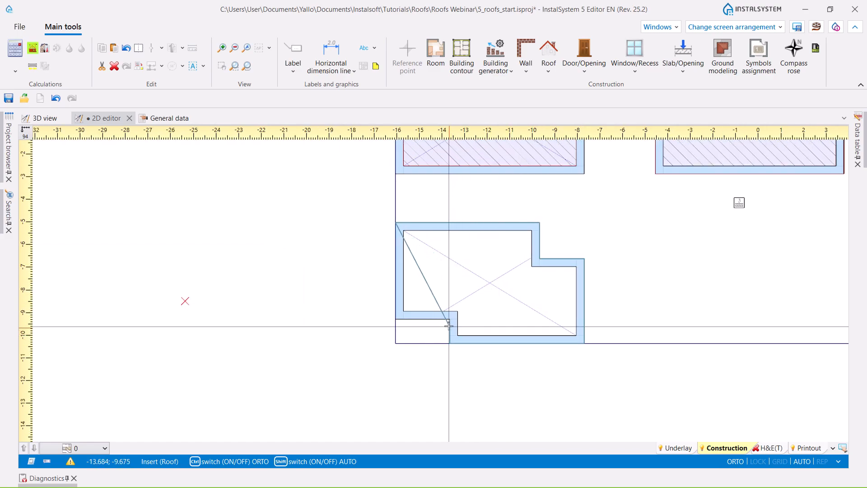
pyautogui.doubleClick(396, 319)
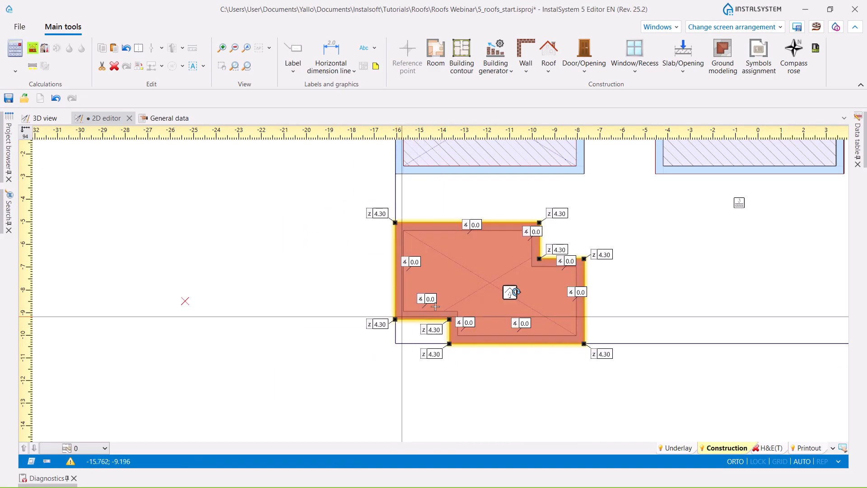
pyautogui.click(795, 202)
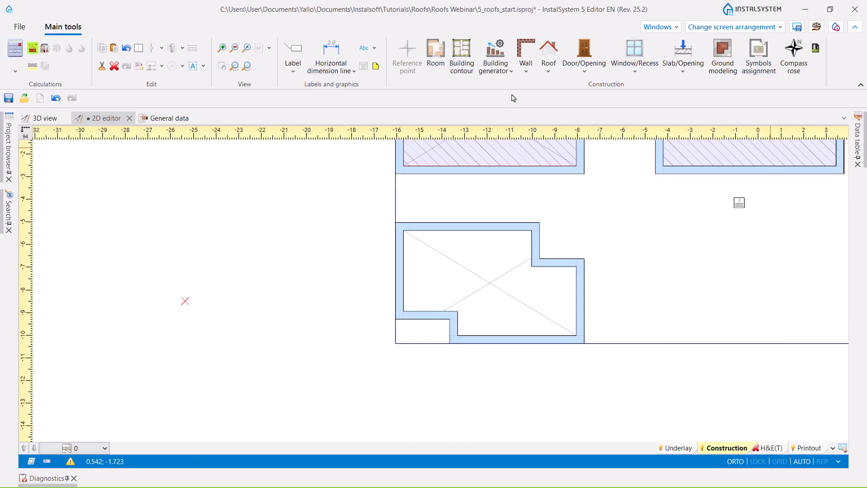
# - Draw a rectangular roof over the notched building from its upper-left to its lower-right outer corner
pyautogui.click(547, 74)
pyautogui.click(580, 106)
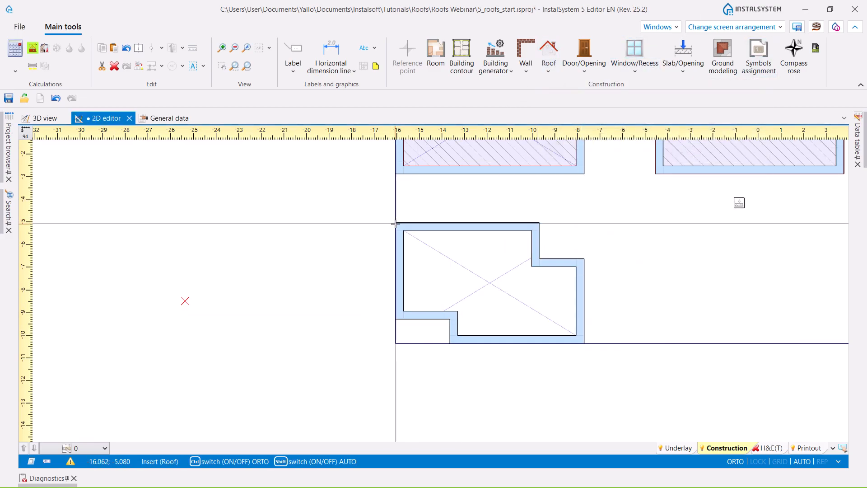
pyautogui.scroll(2, 395, 223)
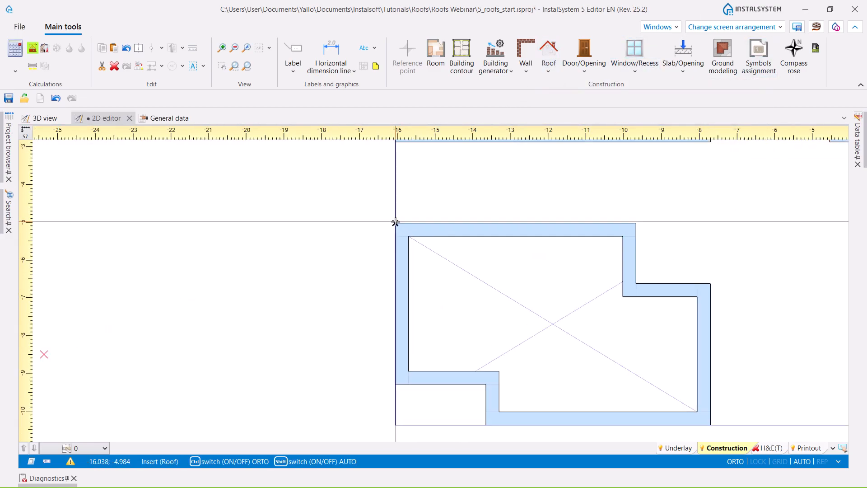
pyautogui.click(395, 223)
pyautogui.scroll(-2, 395, 223)
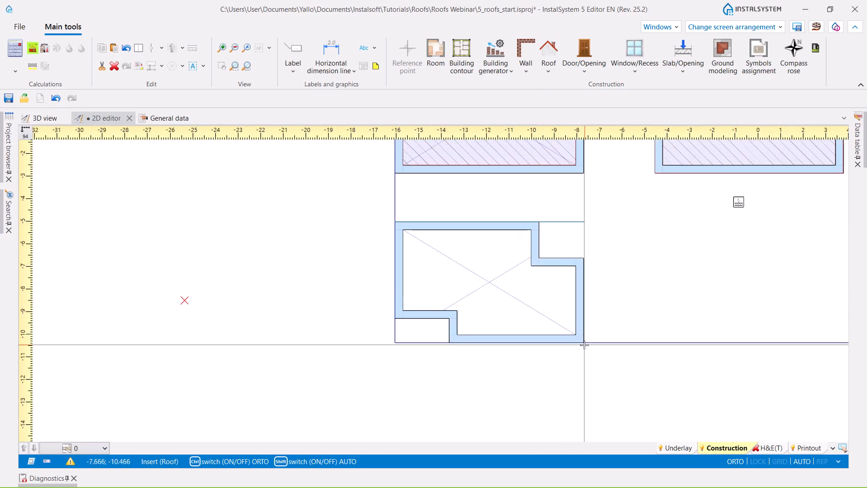
pyautogui.click(582, 343)
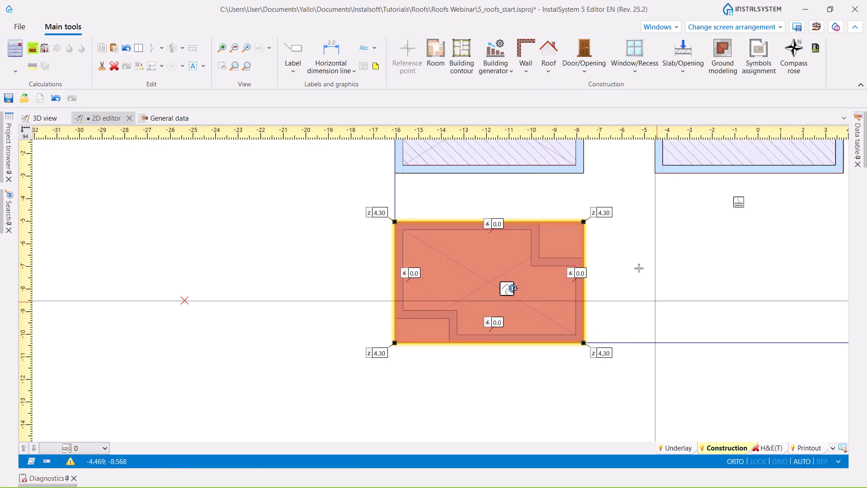
# - Cut the upper-right notch out of the rectangular roof with a roof opening reaching the outer wall corner
pyautogui.click(549, 76)
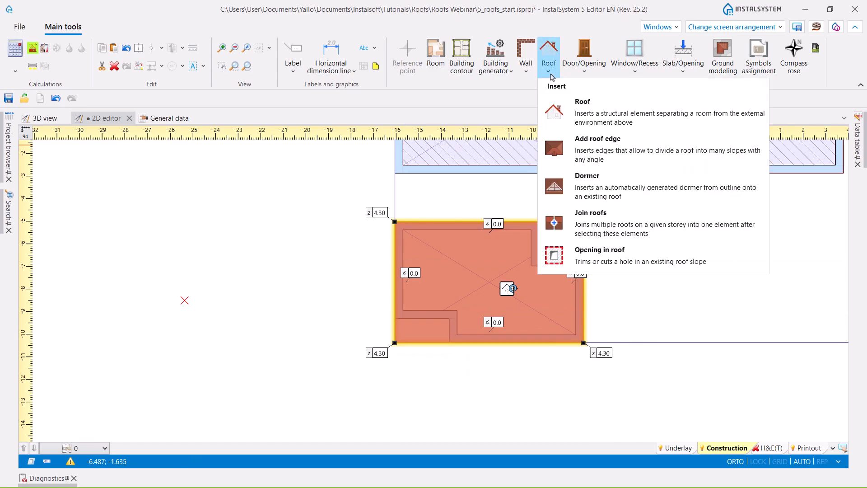
pyautogui.click(595, 250)
pyautogui.scroll(4, 583, 222)
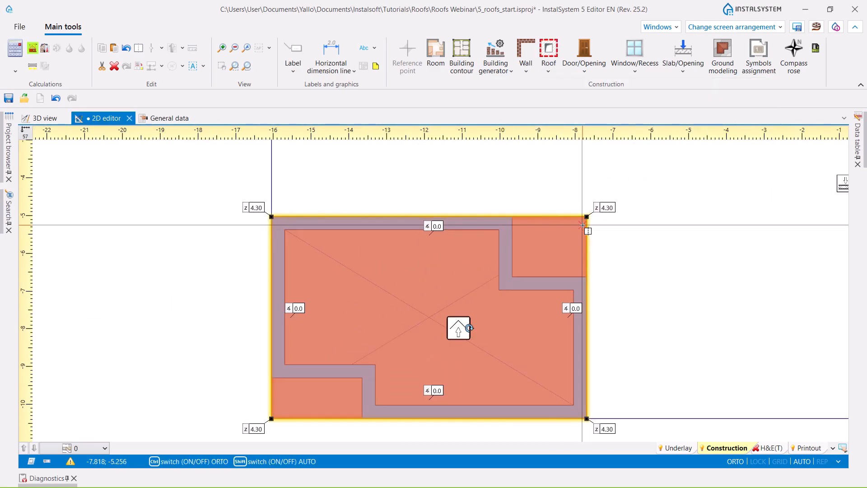
pyautogui.click(588, 211)
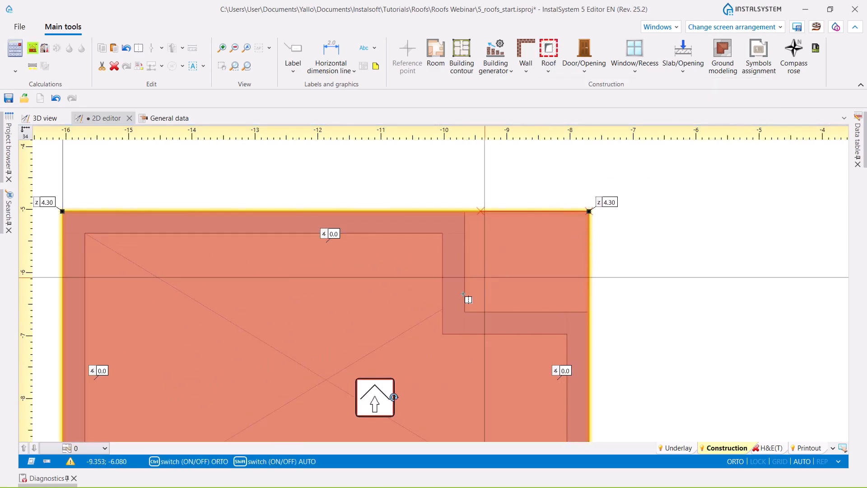
pyautogui.click(465, 311)
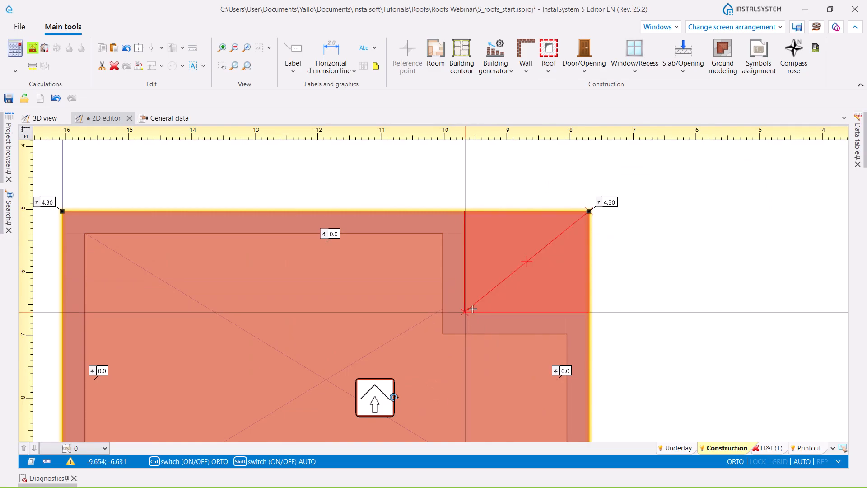
pyautogui.click(466, 312)
pyautogui.scroll(-6, 536, 196)
pyautogui.moveTo(439, 279); pyautogui.dragTo(509, 265, button='middle')
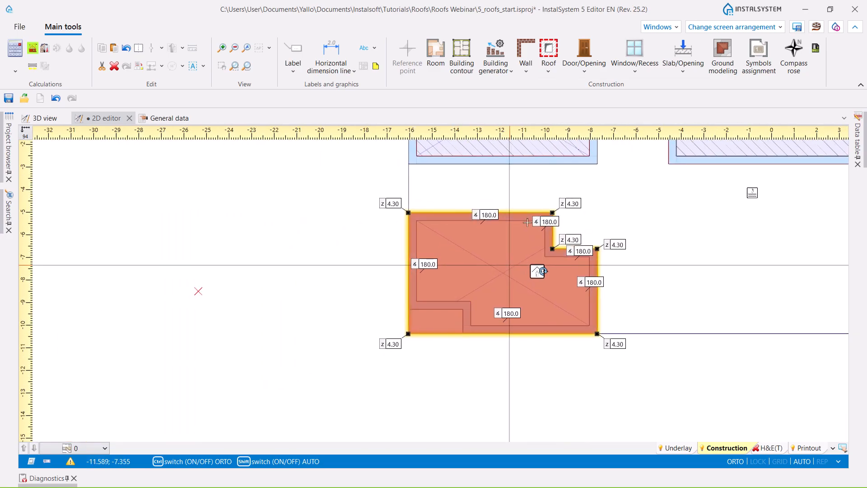
# - Cut the lower-left notch out of the roof with a second roof opening reaching the outer wall corner
pyautogui.click(549, 71)
pyautogui.click(570, 252)
pyautogui.scroll(2, 411, 337)
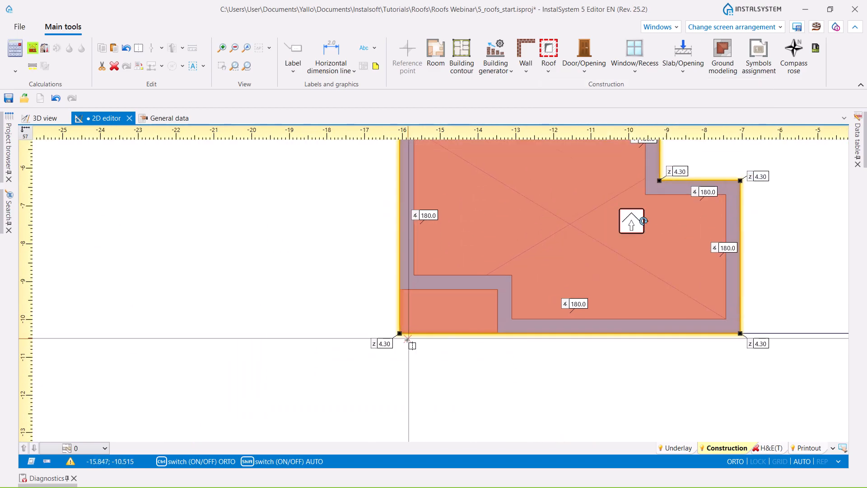
pyautogui.scroll(2, 407, 339)
pyautogui.click(393, 332)
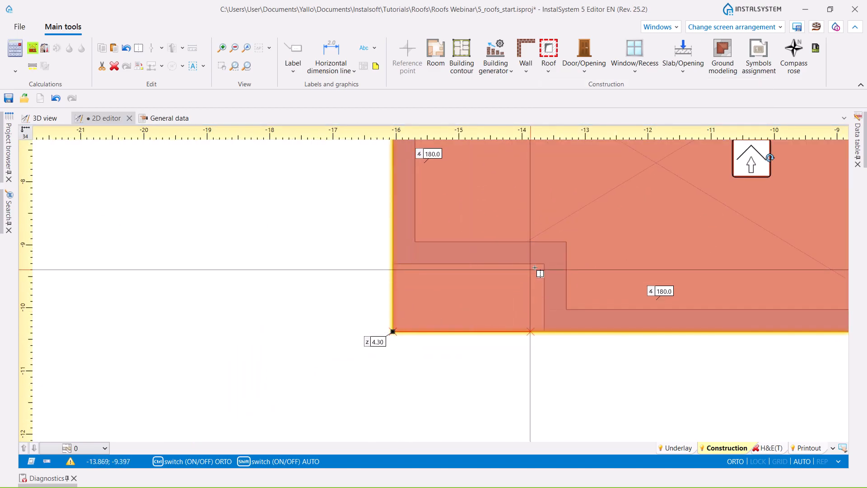
pyautogui.click(542, 265)
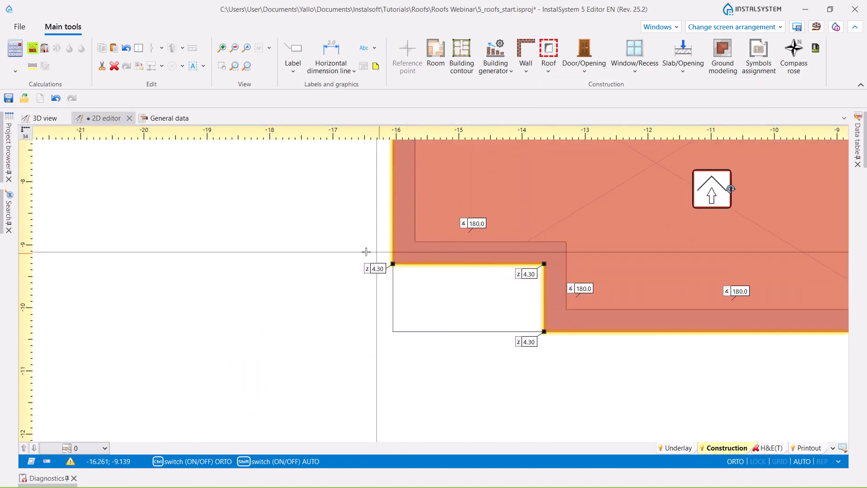
pyautogui.scroll(-5, 636, 280)
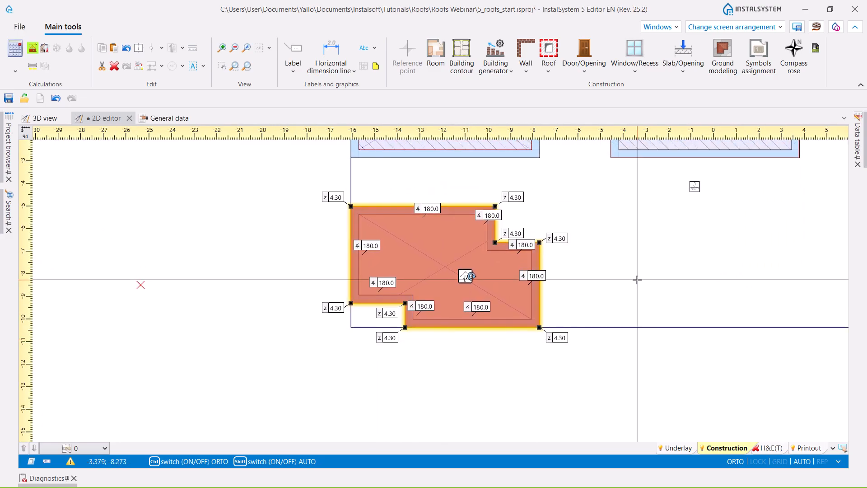
pyautogui.moveTo(585, 277); pyautogui.dragTo(544, 280, button='middle')
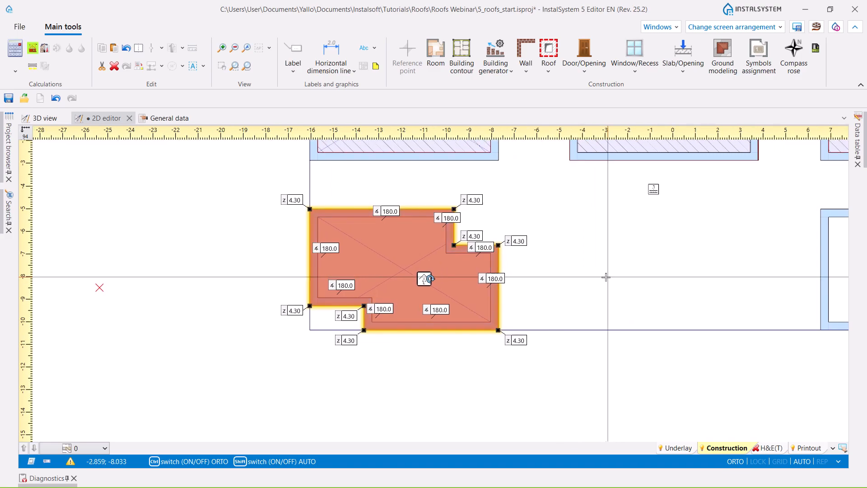
pyautogui.click(605, 276)
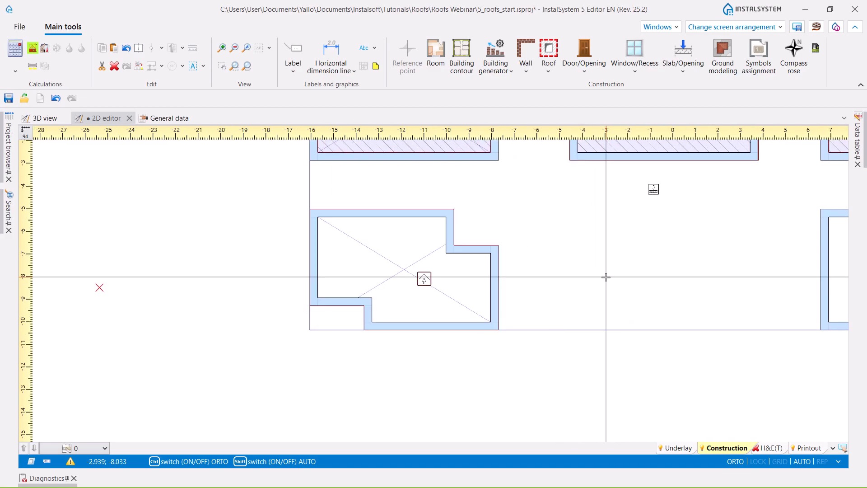
# - Rerun the building structure recognition for the notched building and inspect its roof in 3D
pyautogui.click(33, 50)
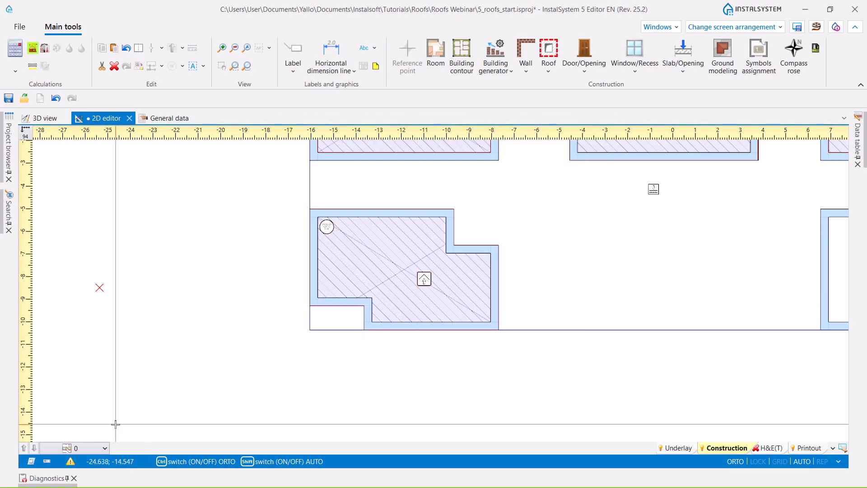
pyautogui.click(38, 120)
pyautogui.moveTo(395, 333); pyautogui.dragTo(328, 367, button='middle')
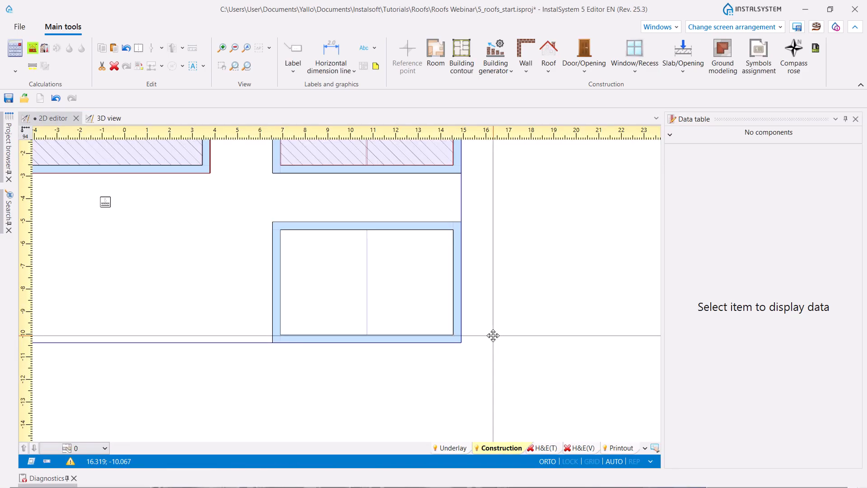
# - Draw a rectangular roof over the right half of the lower-right building, from the middle line to the wall's inner corner
pyautogui.click(548, 72)
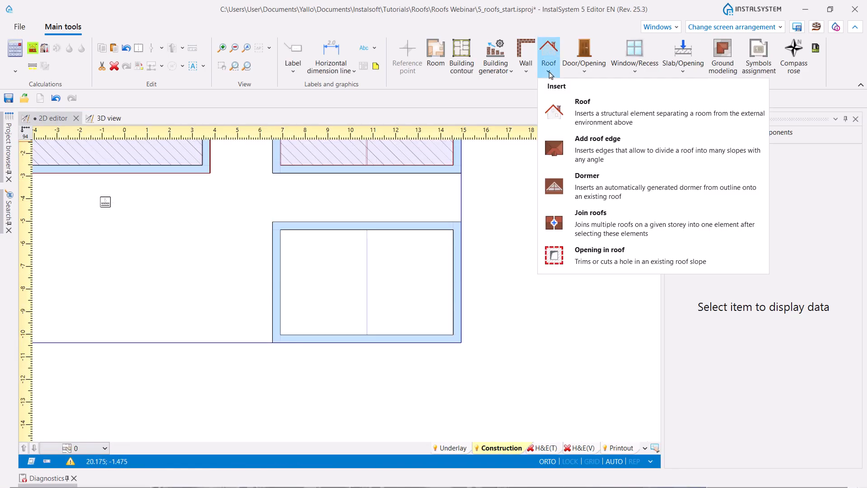
pyautogui.click(587, 109)
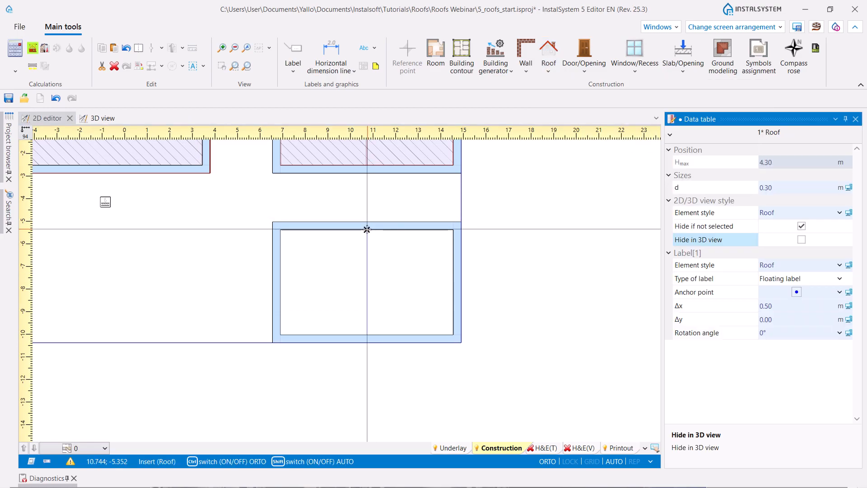
pyautogui.click(366, 229)
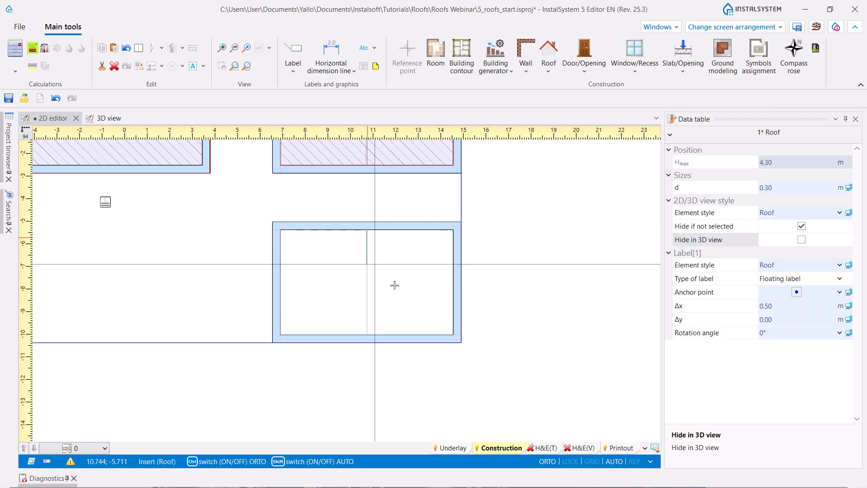
pyautogui.click(453, 335)
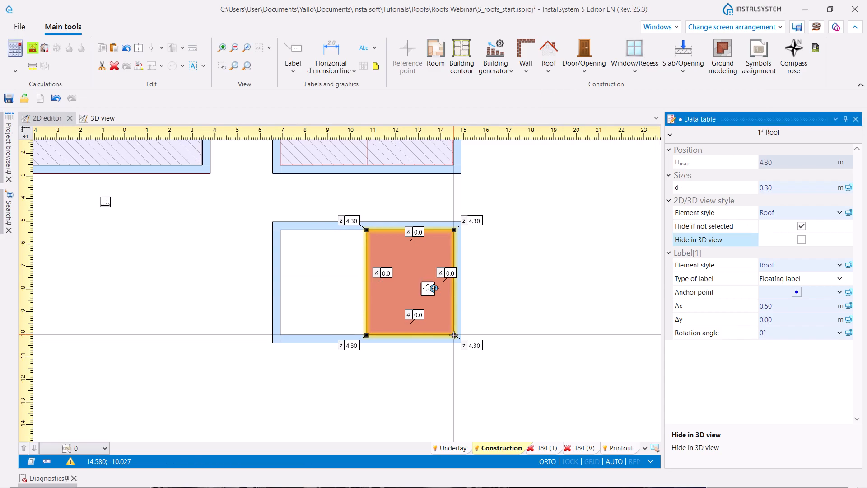
# - Set the roof's two right corner heights to 4.00 m and the two on the middle line to 3.80 m, and check it in 3D
pyautogui.click(477, 219)
pyautogui.keyDown('shift'); pyautogui.click(480, 346); pyautogui.keyUp('shift')
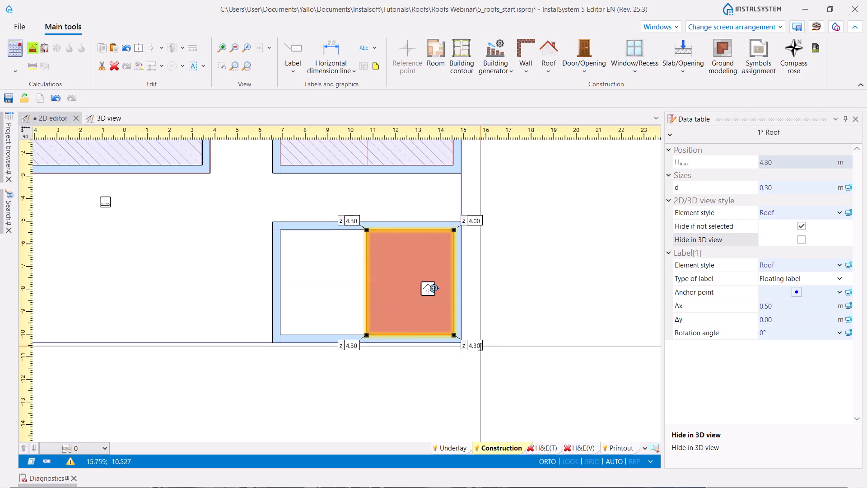
pyautogui.press('Return')
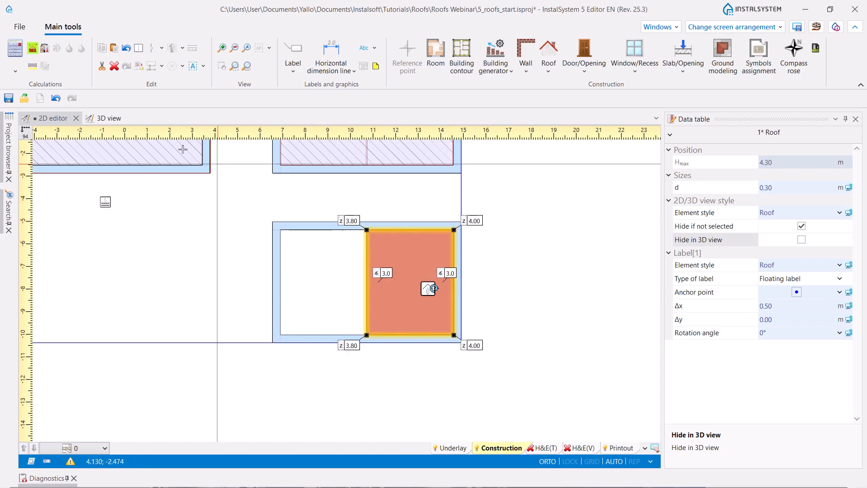
pyautogui.click(101, 122)
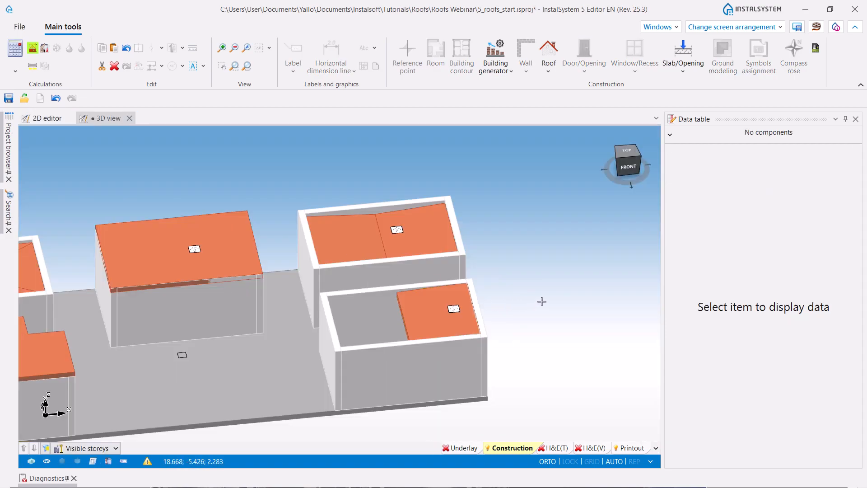
# - Draw a rectangular roof over the left half of the lower-right building, from the wall's inner corner to the middle line
pyautogui.moveTo(445, 427); pyautogui.dragTo(420, 419, button='middle')
pyautogui.scroll(2, 420, 336)
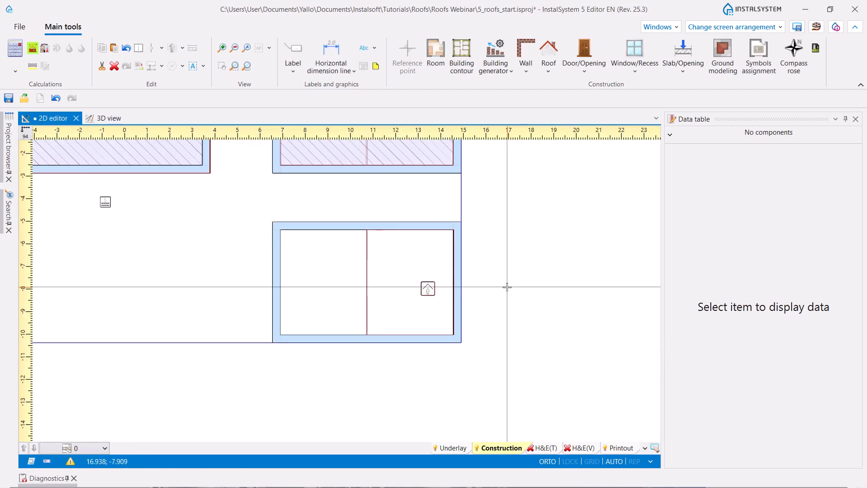
pyautogui.click(548, 72)
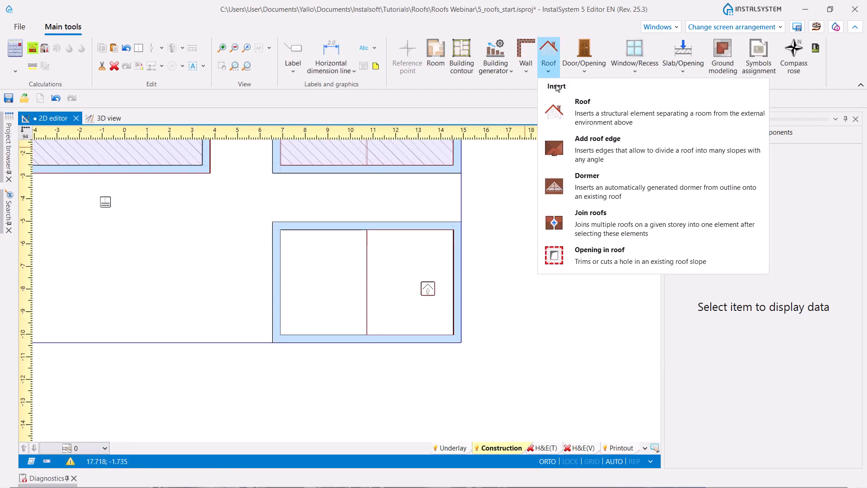
pyautogui.click(582, 109)
pyautogui.click(279, 232)
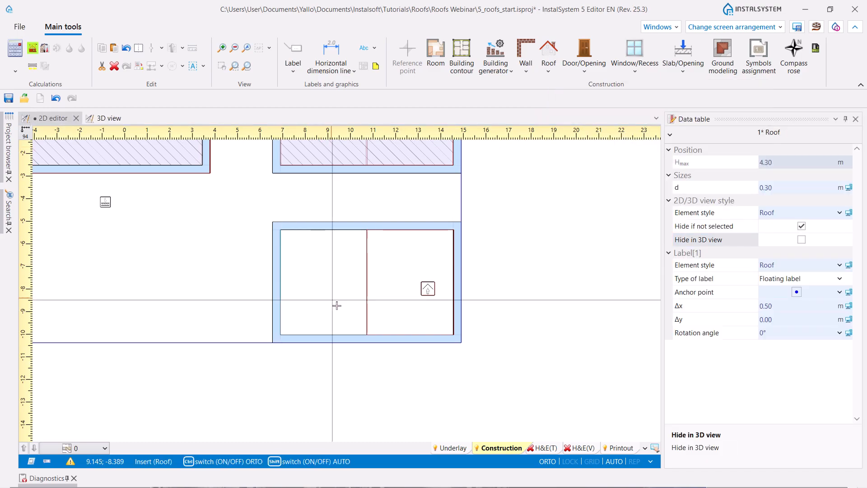
pyautogui.click(367, 334)
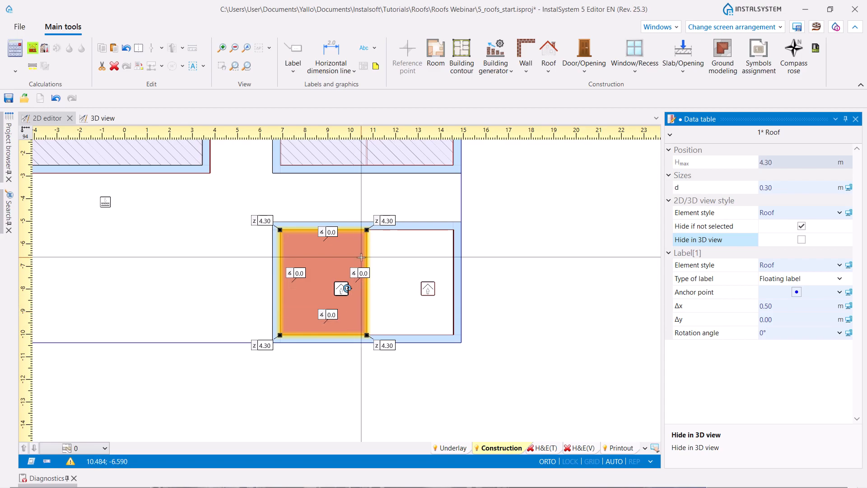
# - Set the new roof's two left corner heights to 4.00 m and the two on the middle line to 3.80 m, and inspect both halves in 3D
pyautogui.click(262, 221)
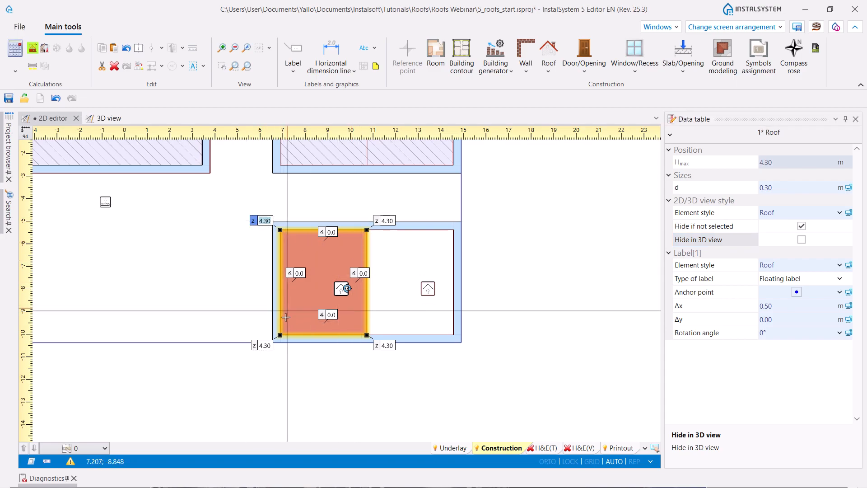
pyautogui.click(262, 345)
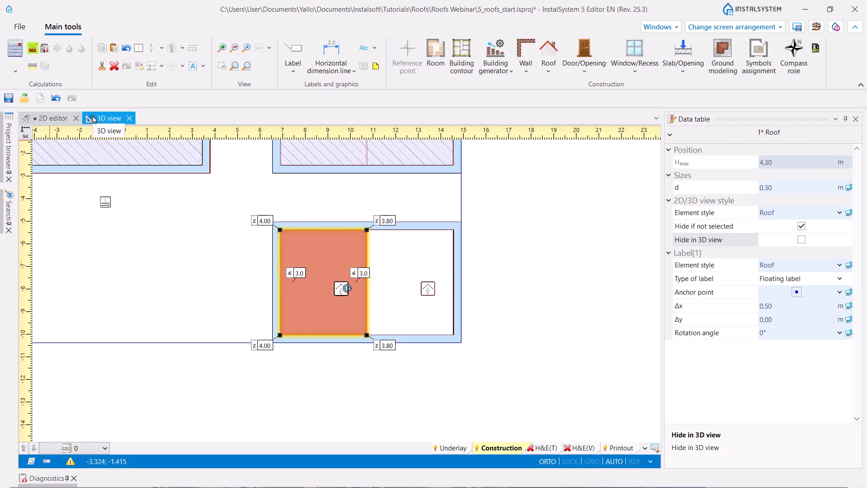
pyautogui.click(110, 119)
pyautogui.moveTo(509, 340); pyautogui.dragTo(341, 415, button='middle')
pyautogui.click(443, 402)
pyautogui.moveTo(532, 378); pyautogui.dragTo(457, 406, button='middle')
pyautogui.keyDown('shift'); pyautogui.moveTo(522, 355); pyautogui.dragTo(522, 376, button='middle'); pyautogui.keyUp('shift')
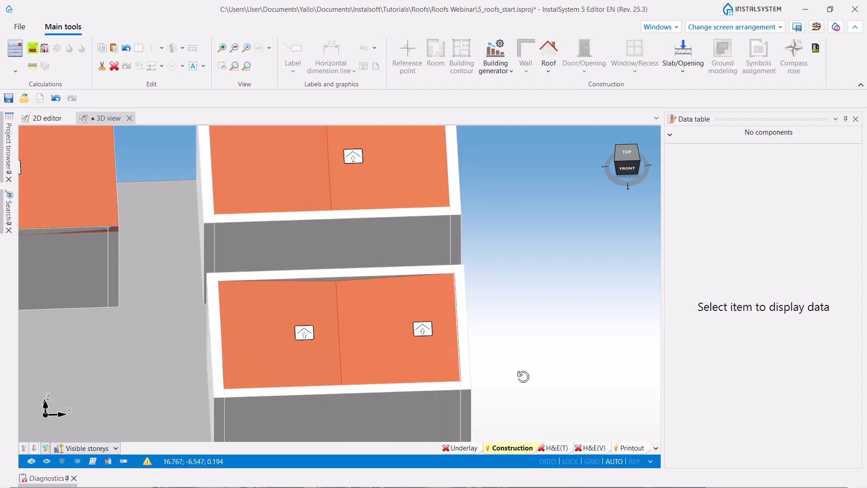
pyautogui.scroll(-5, 499, 307)
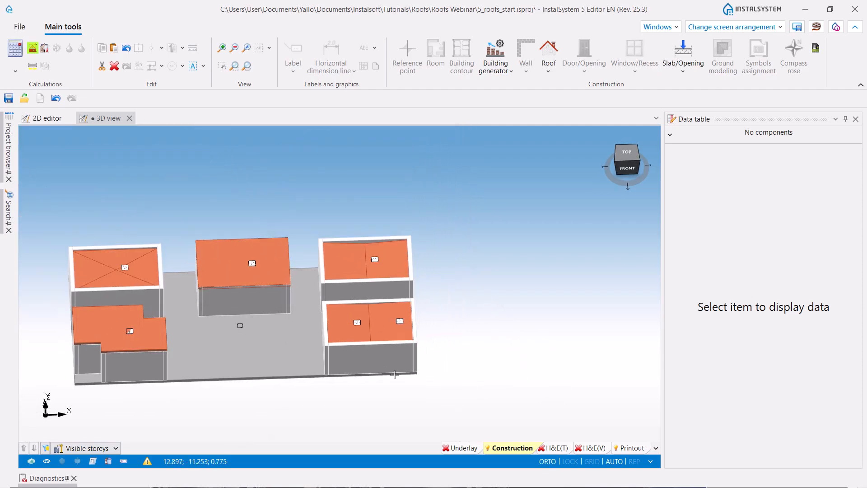
# - Rerun the building structure recognition for the lower-right building in the 2D plan and check the diagnostics
pyautogui.click(47, 121)
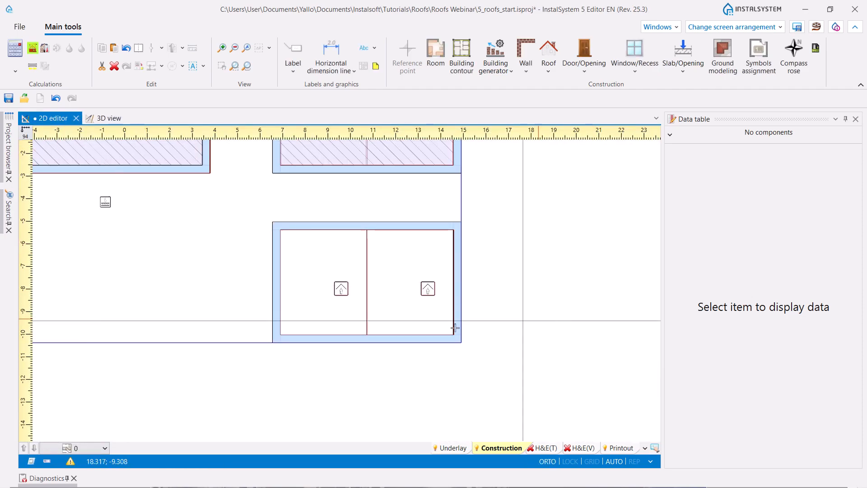
pyautogui.scroll(2, 410, 325)
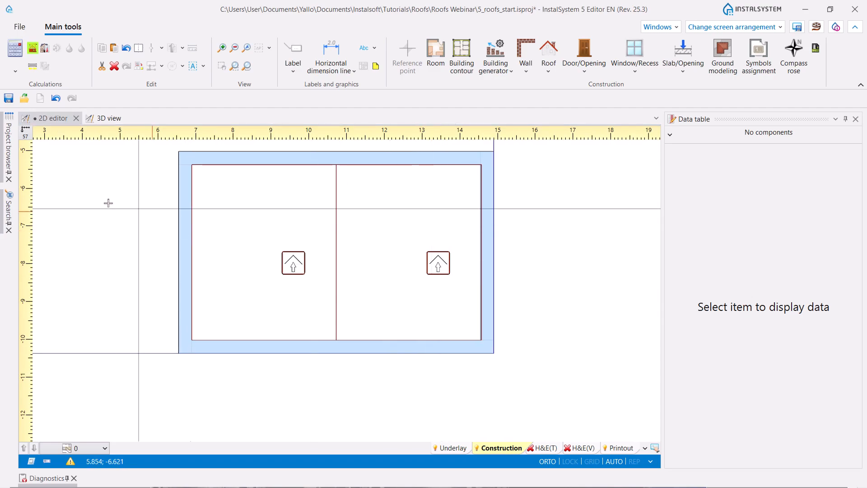
pyautogui.click(34, 52)
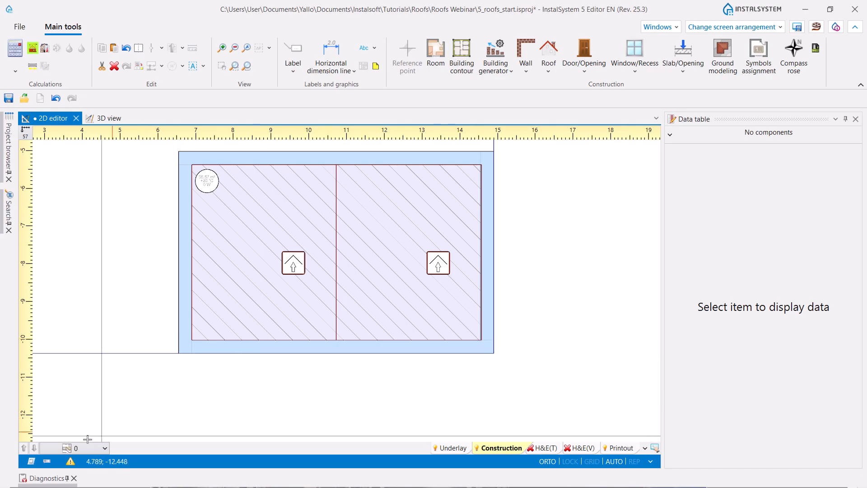
pyautogui.click(44, 479)
pyautogui.click(44, 480)
# - Join the two roof halves of the lower-right building into one roof and check it in 3D
pyautogui.scroll(-4, 513, 294)
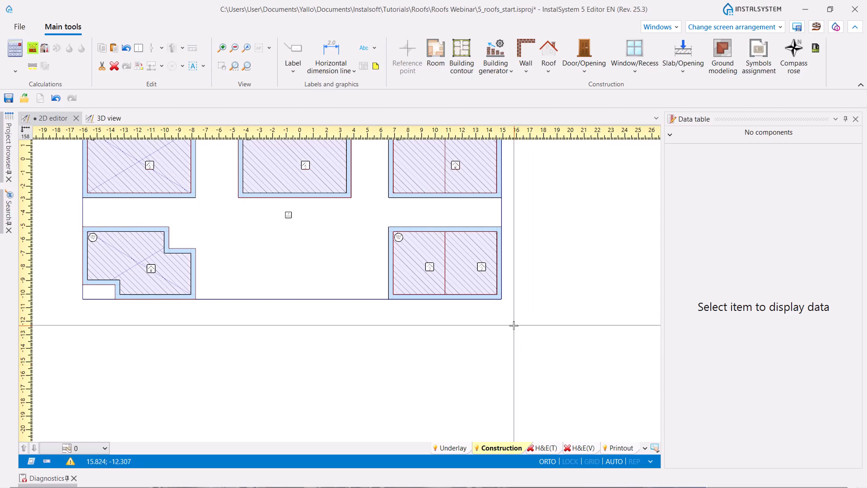
pyautogui.click(431, 270)
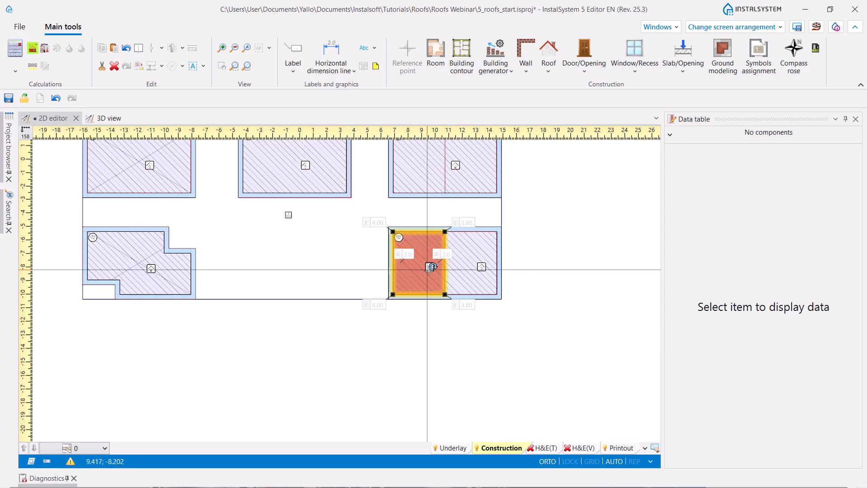
pyautogui.keyDown('shift'); pyautogui.click(483, 268); pyautogui.keyUp('shift')
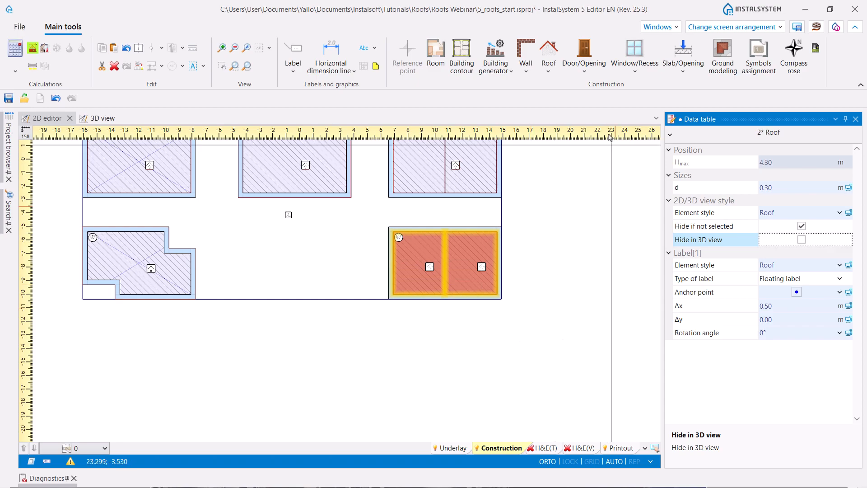
pyautogui.click(552, 77)
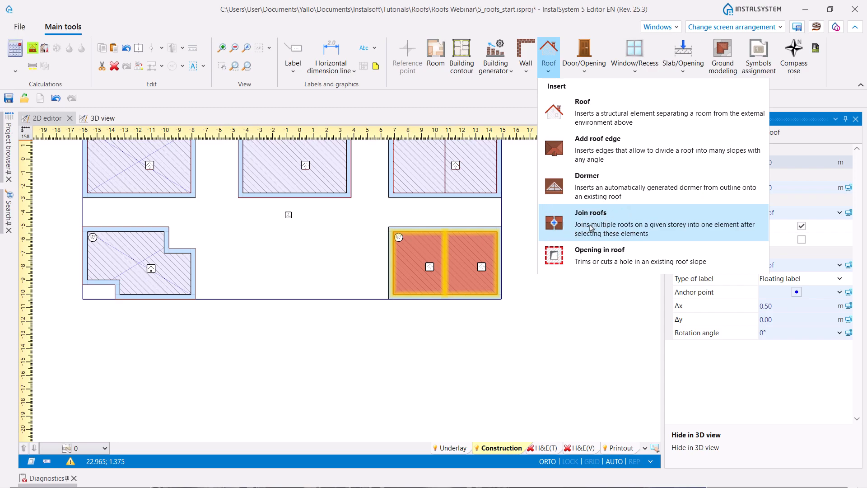
pyautogui.click(590, 227)
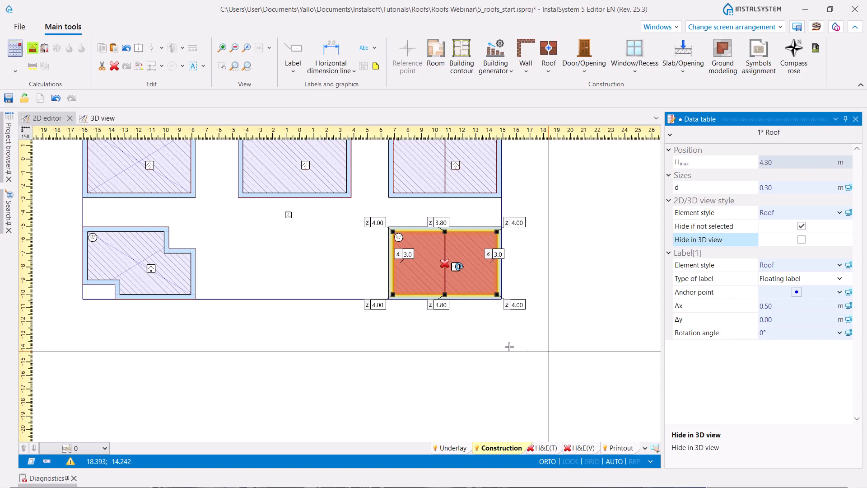
pyautogui.click(98, 118)
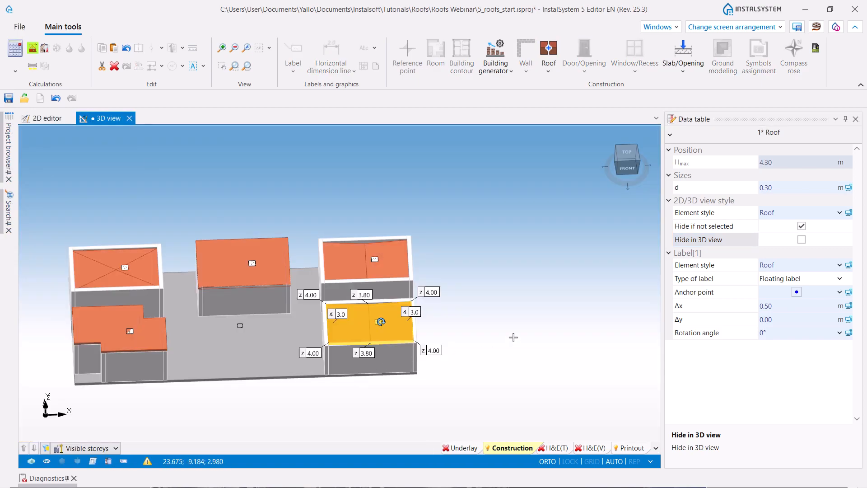
pyautogui.press('Escape')
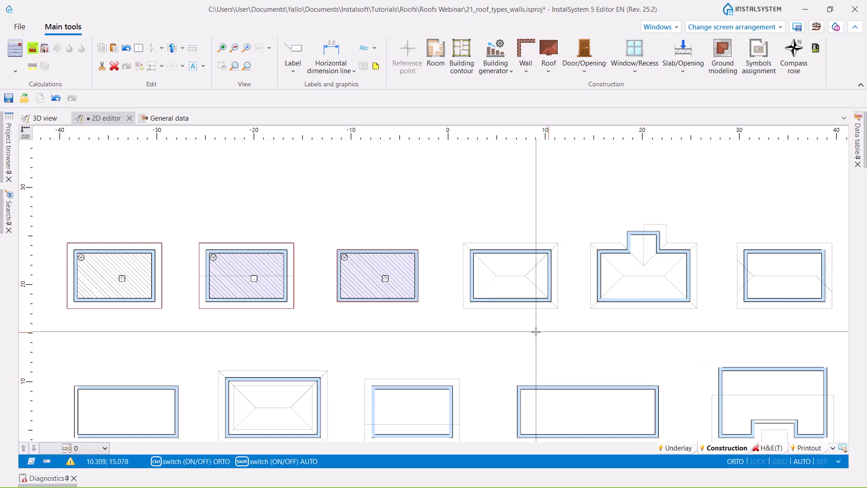
# - In the 21_roof_types_walls project, draw a rectangular roof along the outer eaves outline of the rectangular building with the hip roof underlay
pyautogui.scroll(3, 555, 328)
pyautogui.scroll(2, 555, 328)
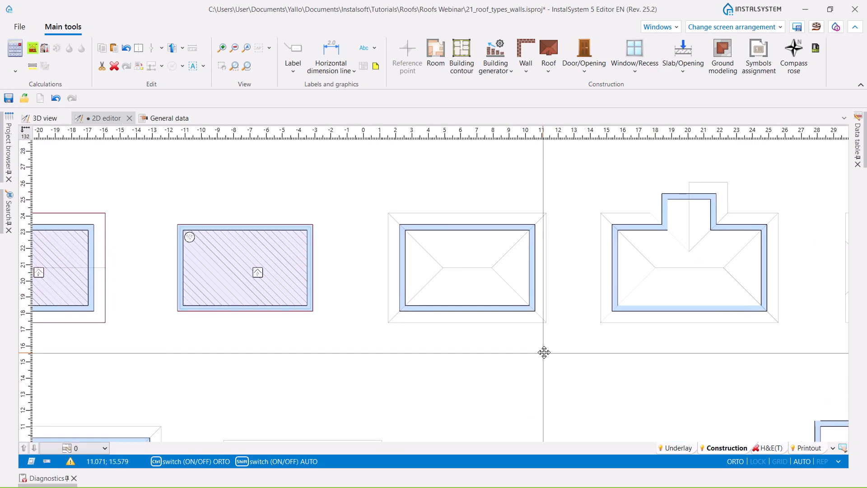
pyautogui.click(548, 69)
pyautogui.click(560, 104)
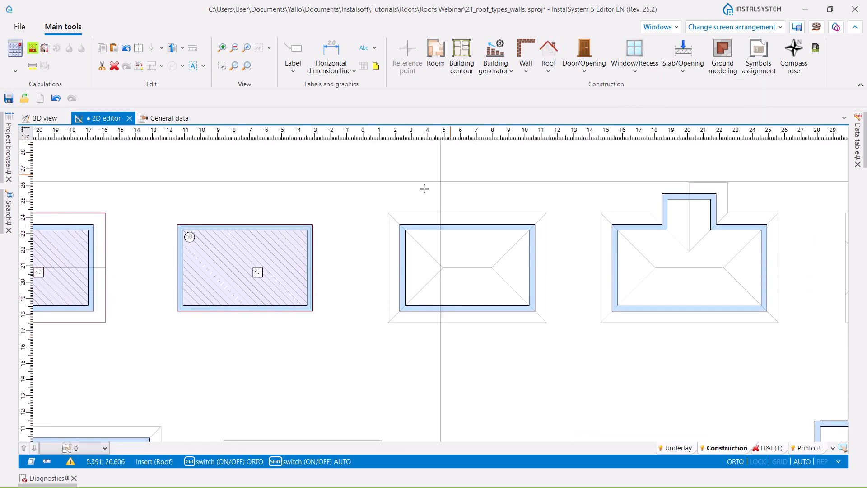
pyautogui.click(387, 211)
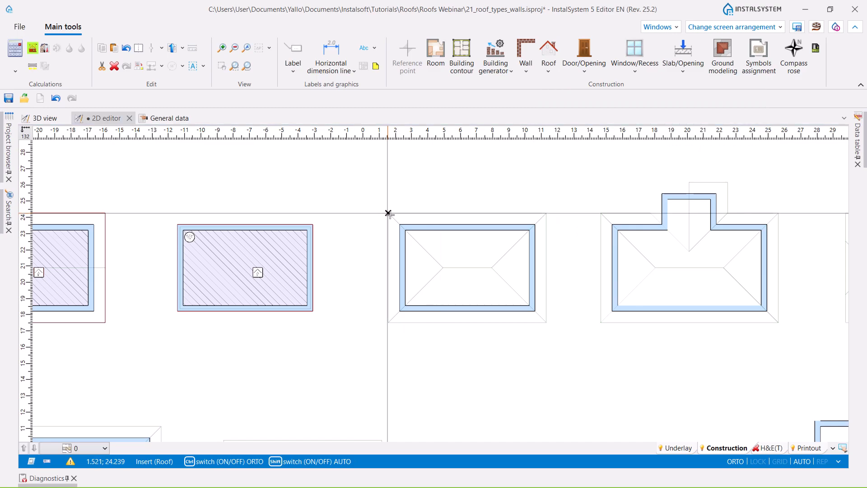
pyautogui.click(546, 323)
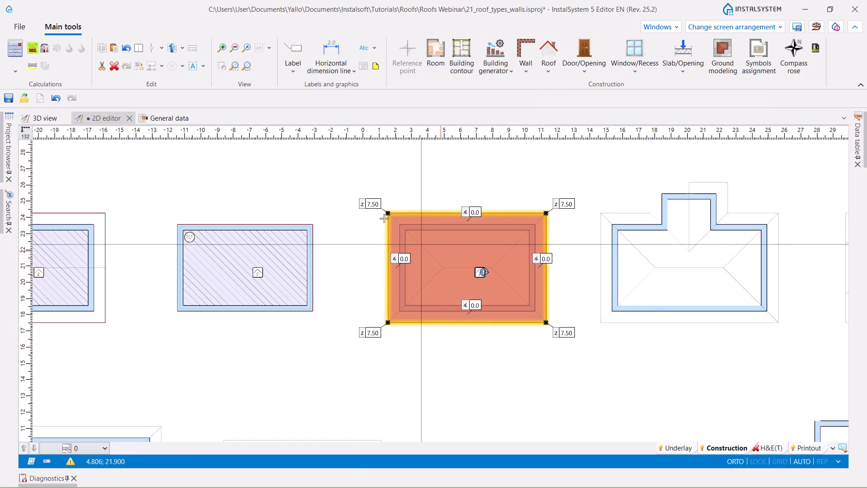
# - Set all four corner heights of the new rectangular roof to 5.61 m
pyautogui.keyDown('shift'); pyautogui.click(376, 332); pyautogui.keyUp('shift')
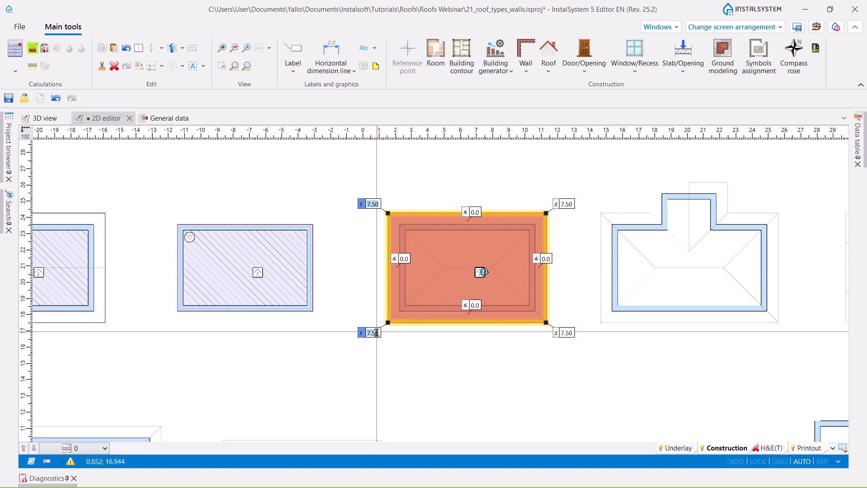
pyautogui.keyDown('shift'); pyautogui.click(569, 333); pyautogui.keyUp('shift')
pyautogui.keyDown('shift'); pyautogui.click(578, 204); pyautogui.keyUp('shift')
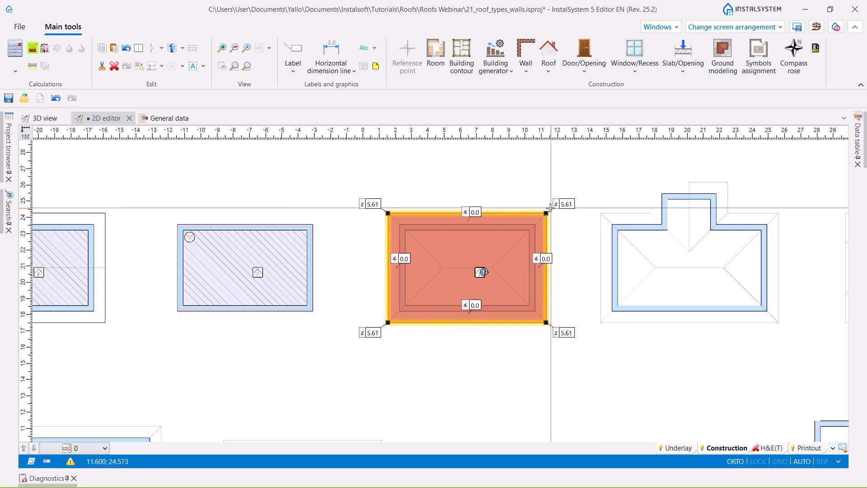
# - Add roof edges from the upper-left corner to the ridge's left end and on to the lower-left corner, following the underlay
pyautogui.click(551, 72)
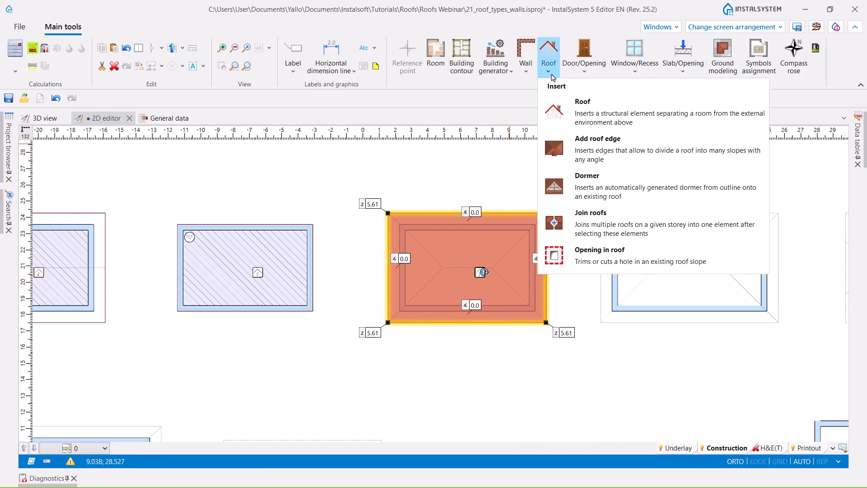
pyautogui.click(582, 139)
pyautogui.click(387, 212)
pyautogui.press('ctrl')
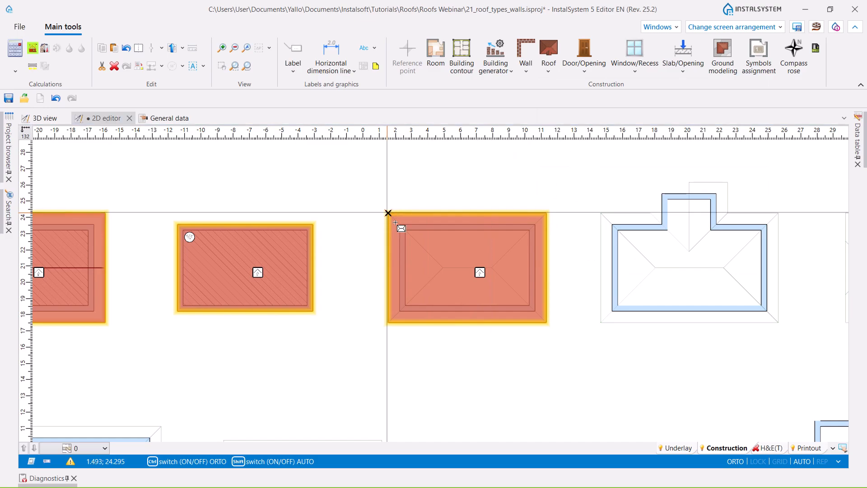
pyautogui.click(442, 268)
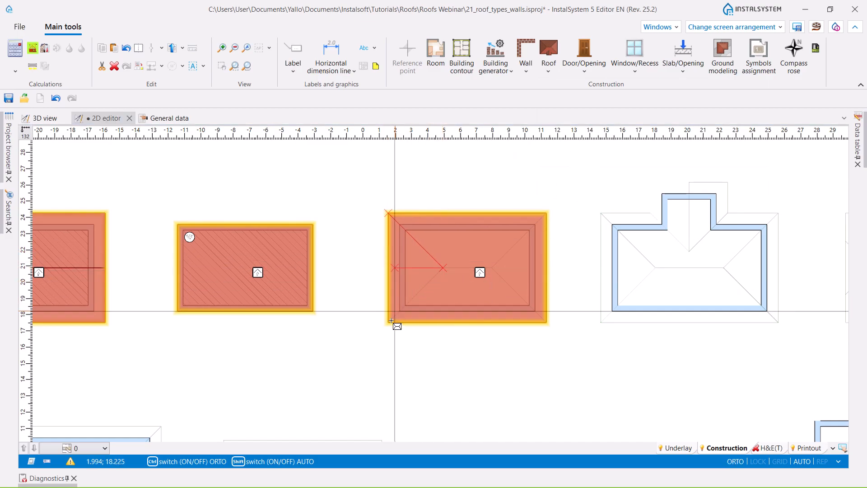
pyautogui.click(389, 323)
pyautogui.press('Escape')
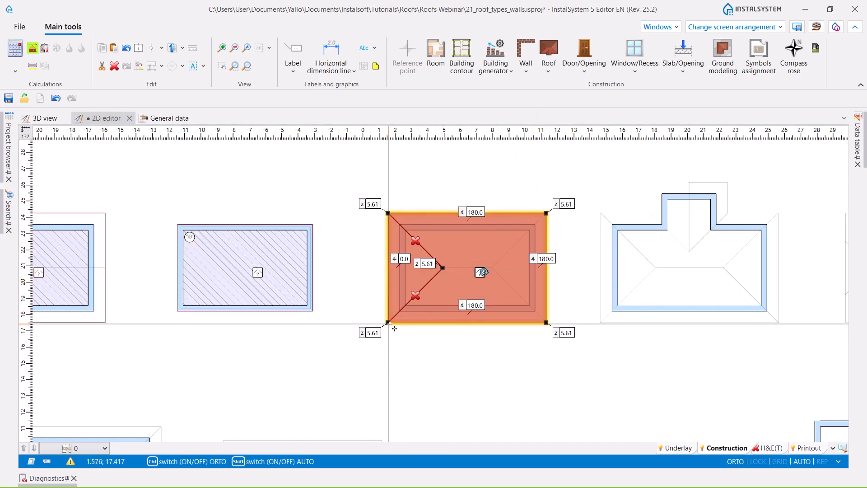
# - Add roof edges from the upper-right corner to the ridge's right end and on to the lower-right corner
pyautogui.click(555, 74)
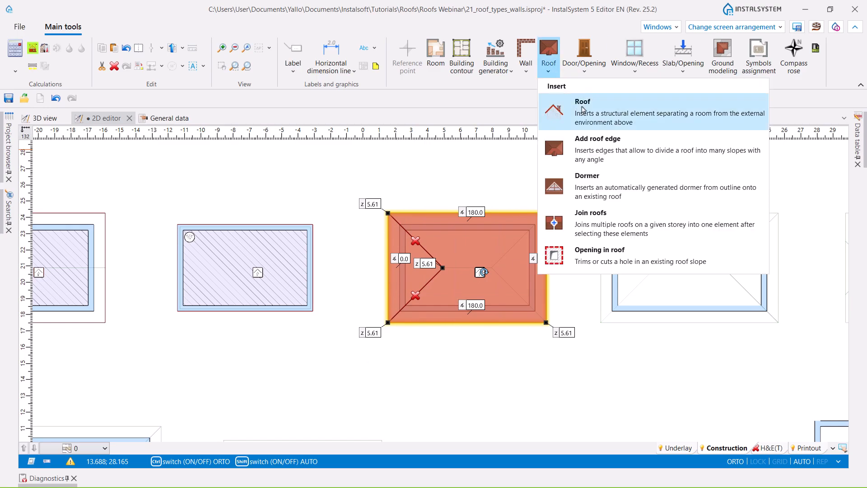
pyautogui.click(582, 140)
pyautogui.click(546, 213)
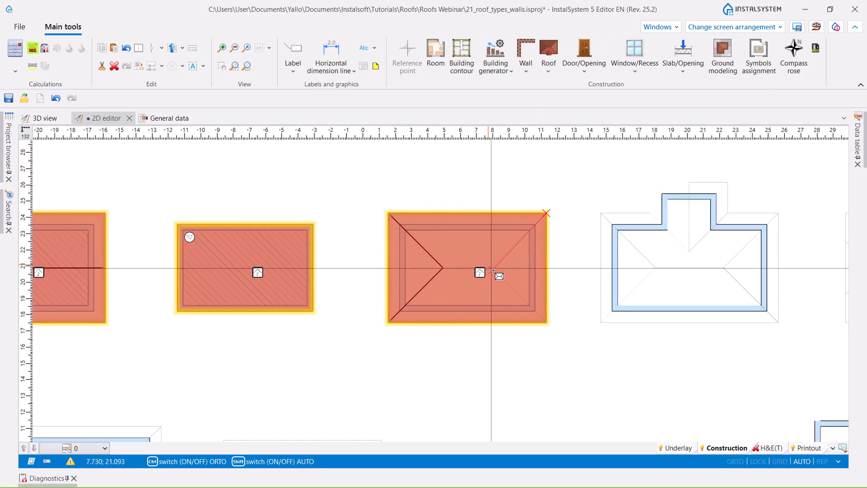
pyautogui.click(491, 267)
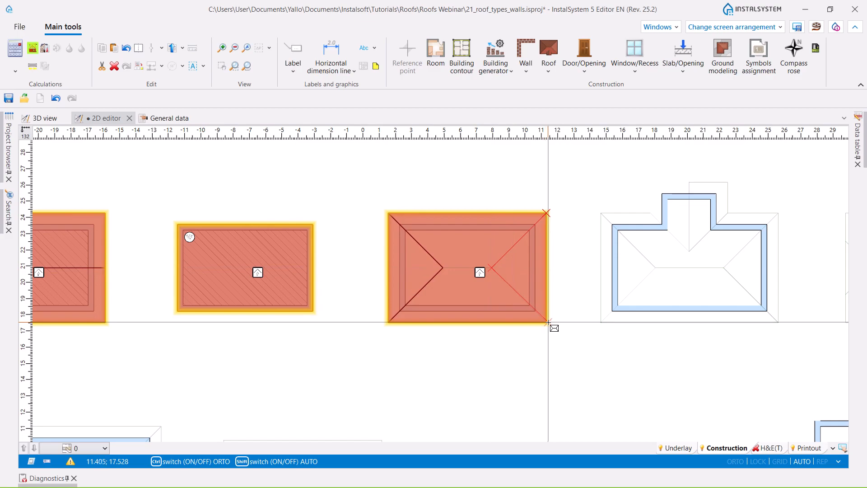
pyautogui.click(546, 322)
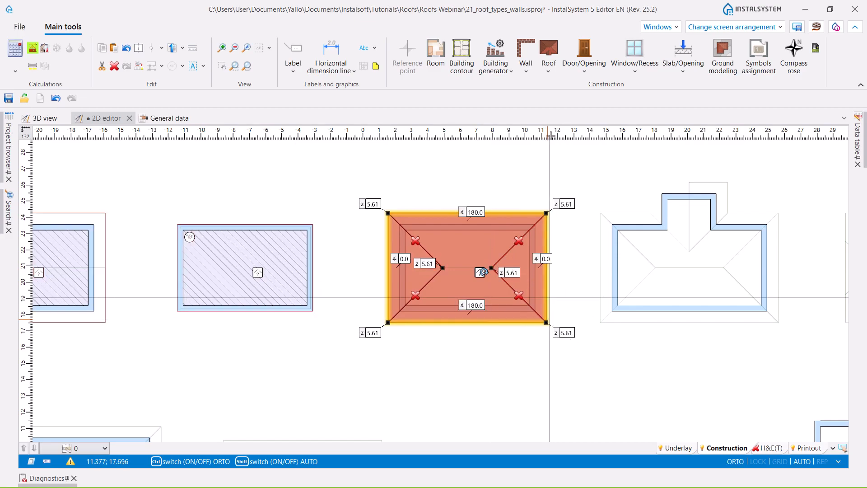
# - Add the horizontal ridge edge connecting the left and right hip meeting points
pyautogui.click(549, 69)
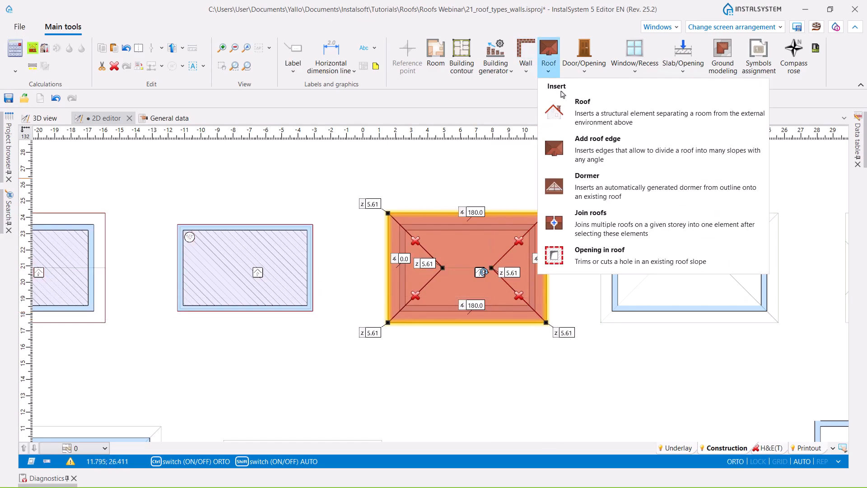
pyautogui.click(444, 267)
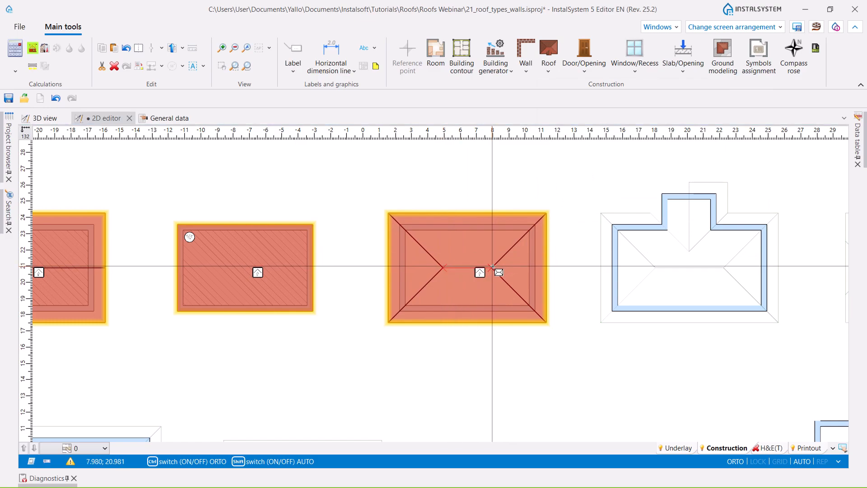
pyautogui.click(492, 267)
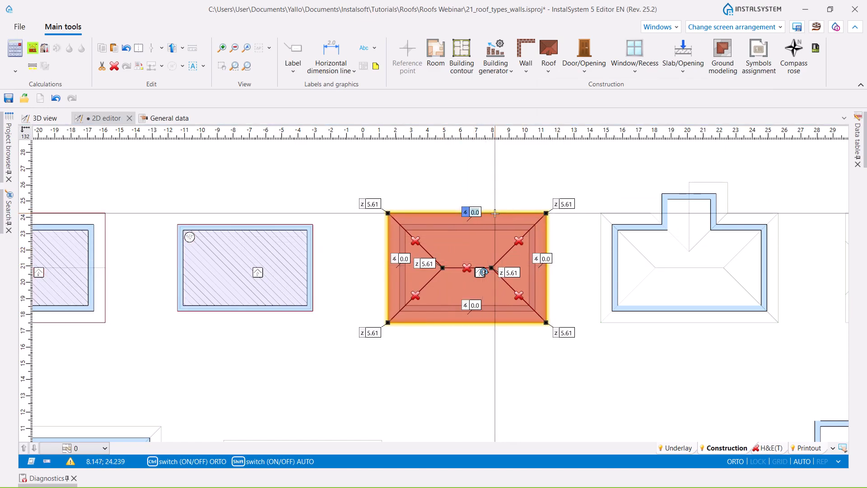
# - Set the slope angles of the rectangular hip roof's upper and lower eaves to 30°
pyautogui.write('0')
pyautogui.press('Return')
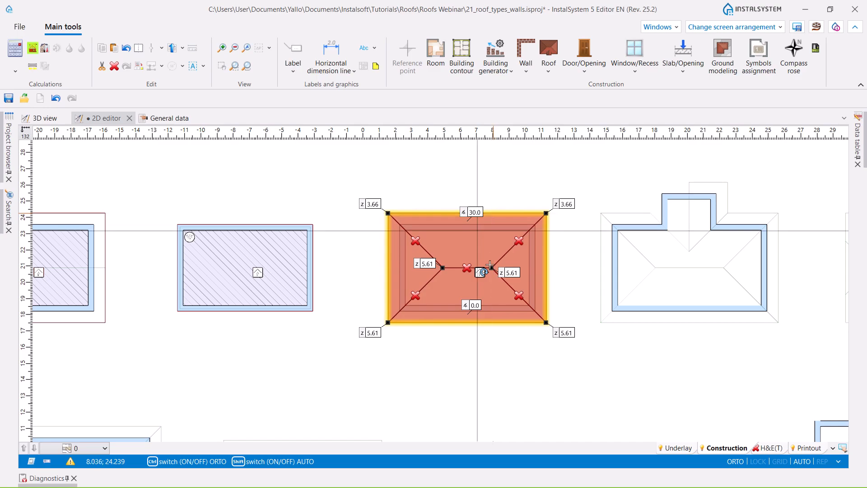
pyautogui.click(474, 305)
pyautogui.write('30')
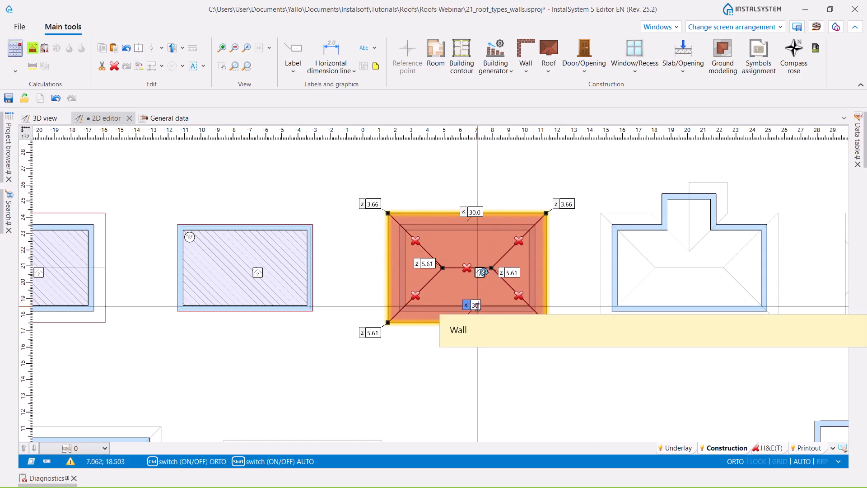
pyautogui.press('Return')
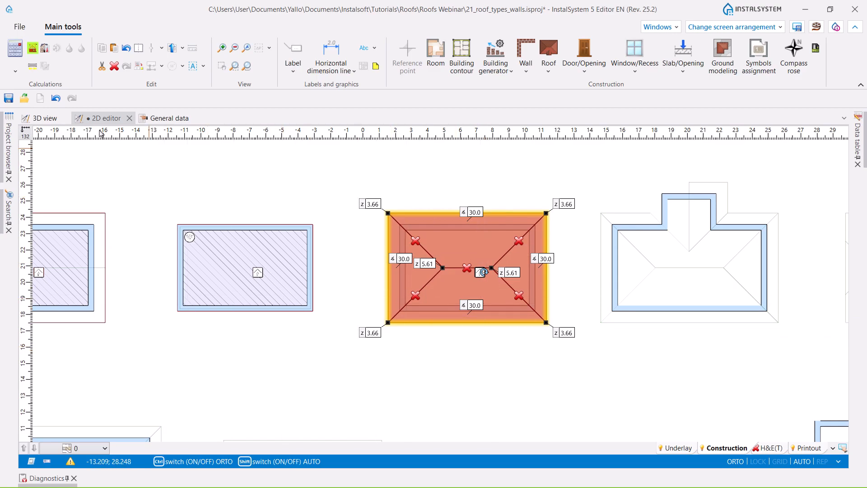
# - Run the building structure calculation from the 3D view and inspect the finished hip roof on its walls
pyautogui.click(35, 120)
pyautogui.moveTo(534, 300); pyautogui.dragTo(539, 327, button='middle')
pyautogui.click(540, 327)
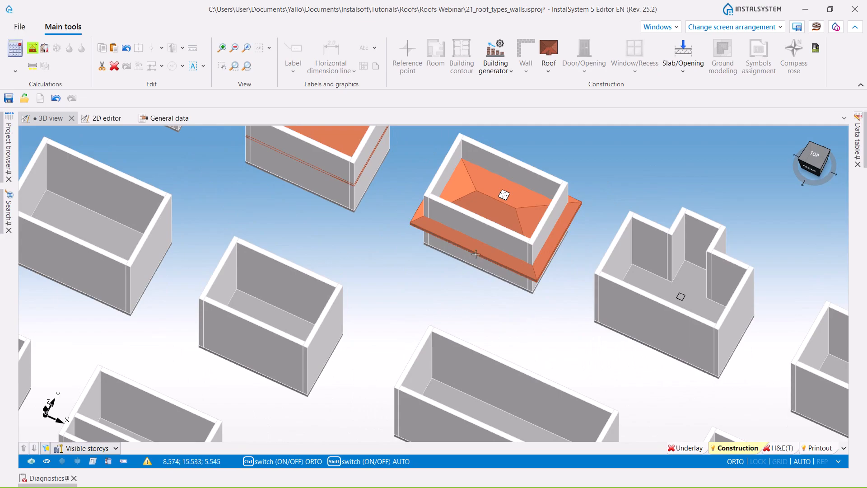
pyautogui.scroll(-3, 470, 246)
pyautogui.click(45, 50)
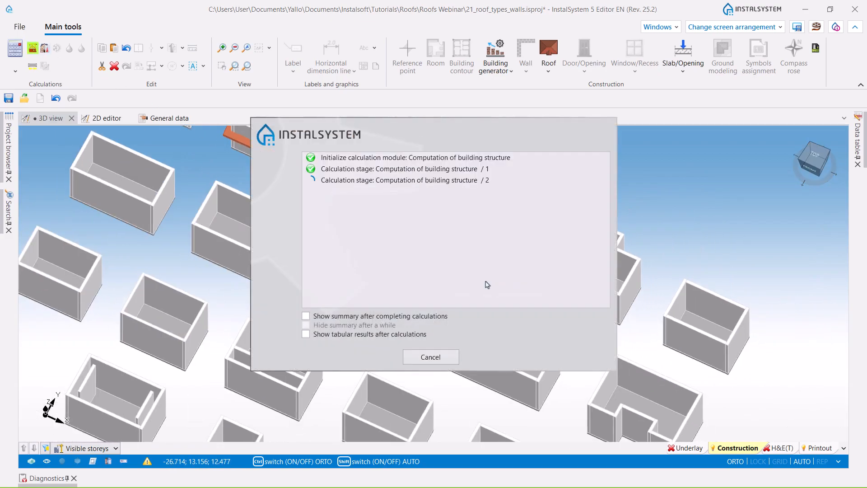
pyautogui.moveTo(441, 280)
pyautogui.mouseDown(button='middle')
pyautogui.moveTo(479, 241)
pyautogui.moveTo(494, 247)
pyautogui.moveTo(423, 273)
pyautogui.moveTo(435, 274)
pyautogui.mouseUp(button='middle')
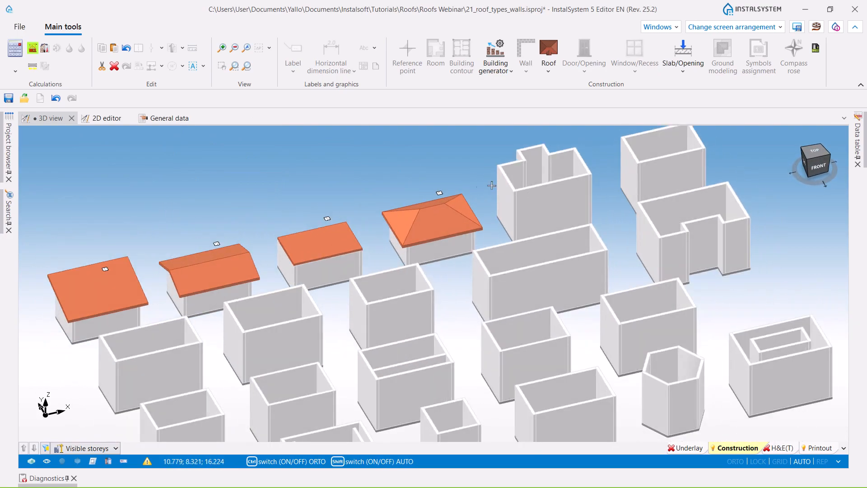
pyautogui.scroll(5, 426, 217)
pyautogui.moveTo(425, 217); pyautogui.dragTo(437, 192, button='middle')
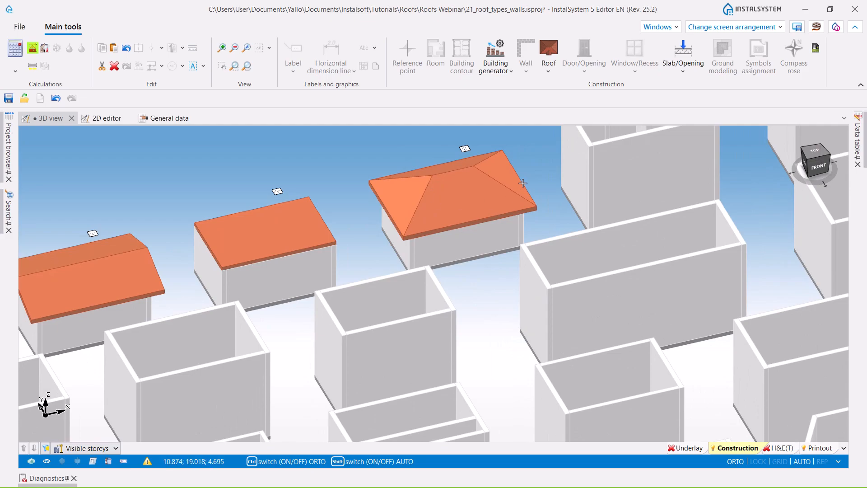
# - Hide all walls in the 3D view and examine the room volumes beneath the roofs
pyautogui.click(108, 461)
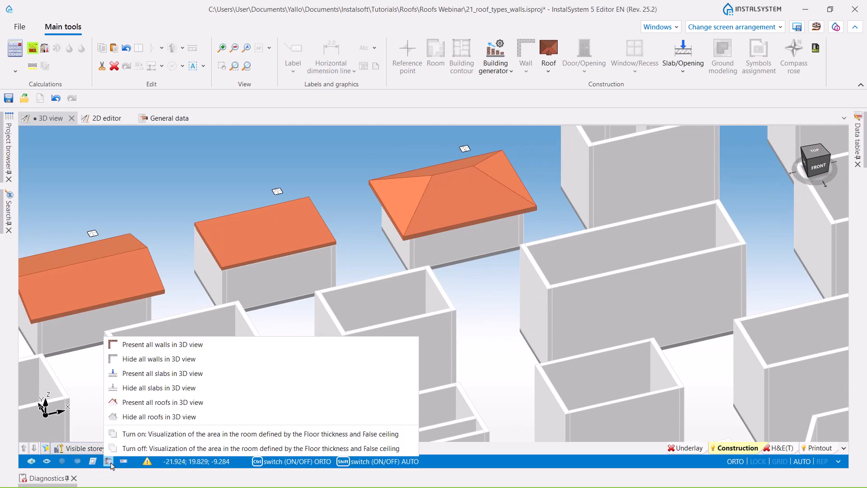
pyautogui.click(131, 359)
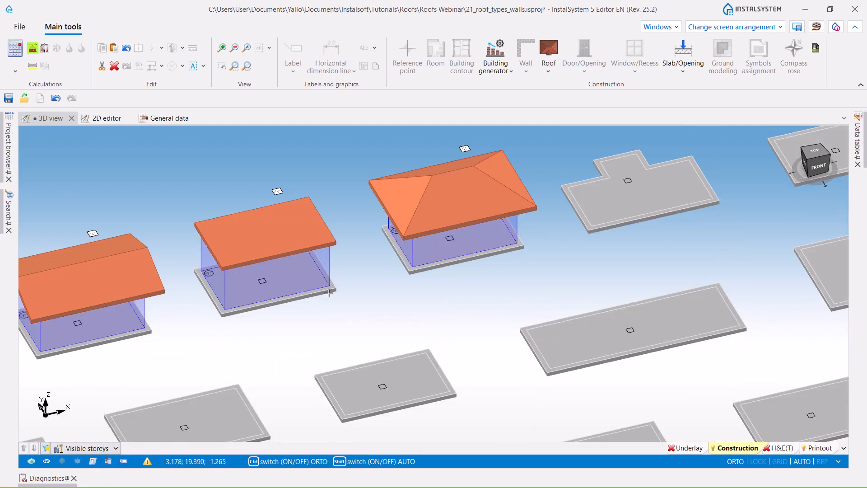
pyautogui.scroll(-3, 348, 297)
pyautogui.keyDown('ctrl'); pyautogui.moveTo(348, 296); pyautogui.dragTo(426, 311, button='middle'); pyautogui.keyUp('ctrl')
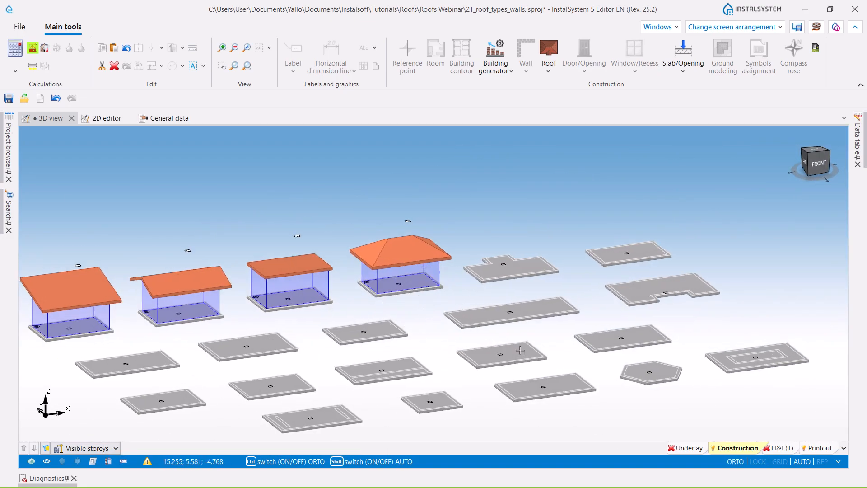
pyautogui.scroll(3, 384, 301)
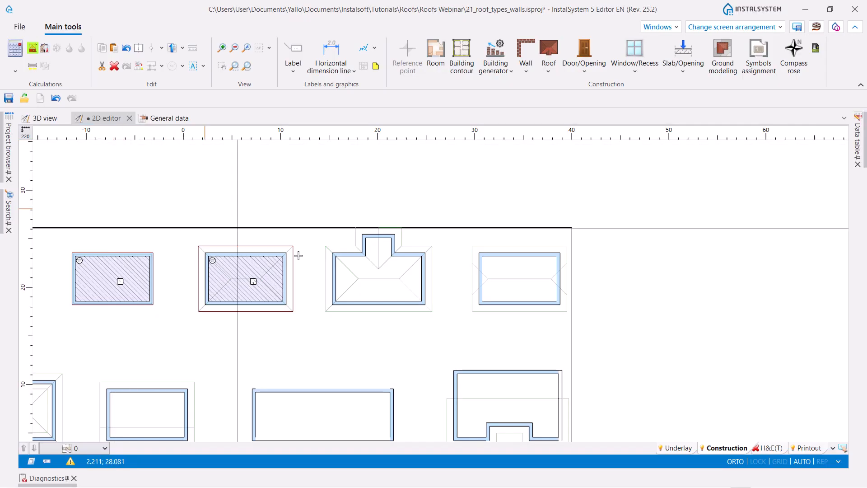
# - Draw a roof over the T-shaped building in the 2D plan, tracing the eight corners of the underlay's eaves outline
pyautogui.scroll(2, 339, 230)
pyautogui.moveTo(339, 230); pyautogui.dragTo(290, 185, button='middle')
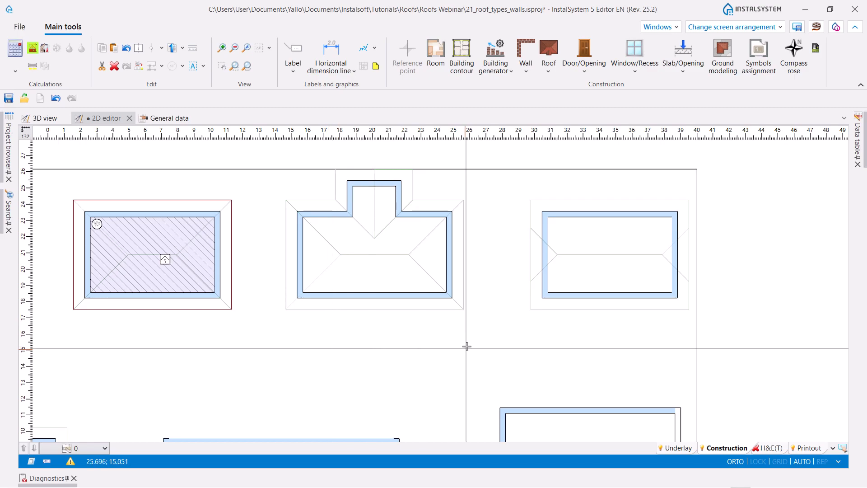
pyautogui.moveTo(473, 342); pyautogui.dragTo(468, 346, button='middle')
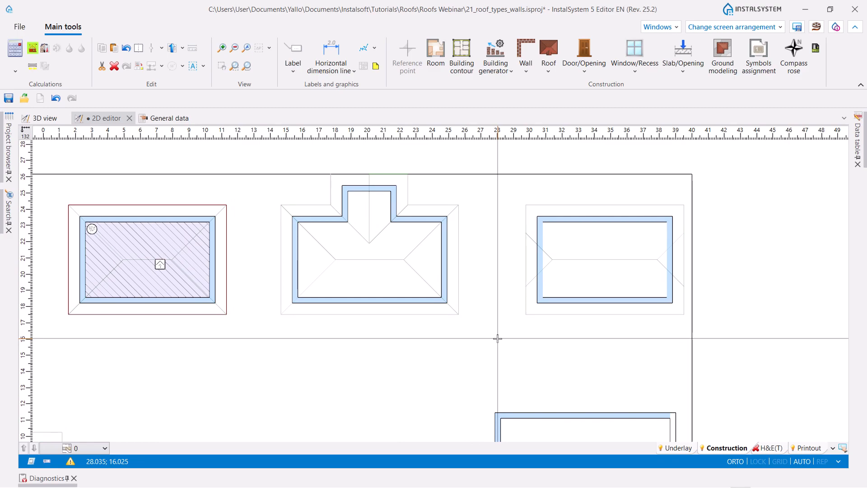
pyautogui.scroll(2, 244, 333)
pyautogui.moveTo(244, 332); pyautogui.dragTo(288, 429, button='middle')
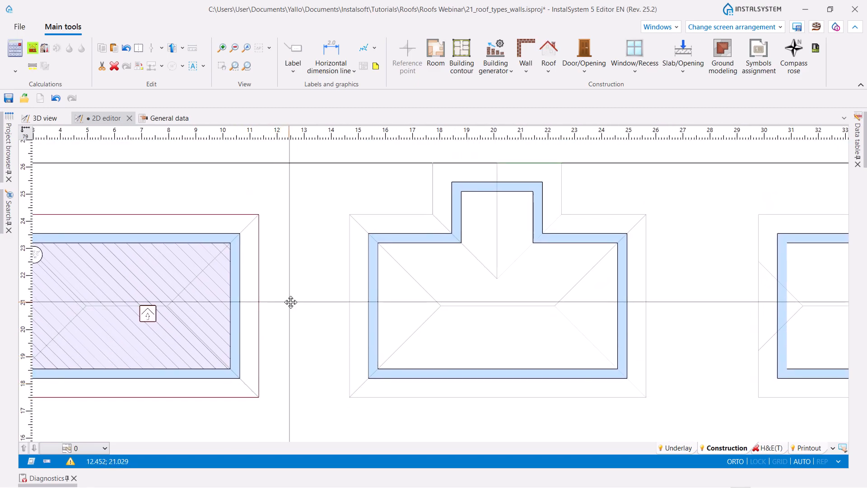
pyautogui.moveTo(291, 302); pyautogui.dragTo(299, 306, button='middle')
pyautogui.click(548, 64)
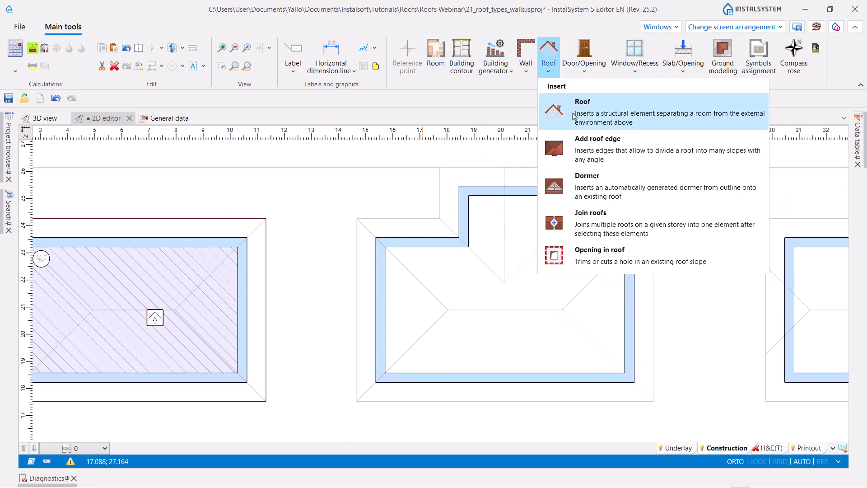
pyautogui.click(574, 113)
pyautogui.click(356, 218)
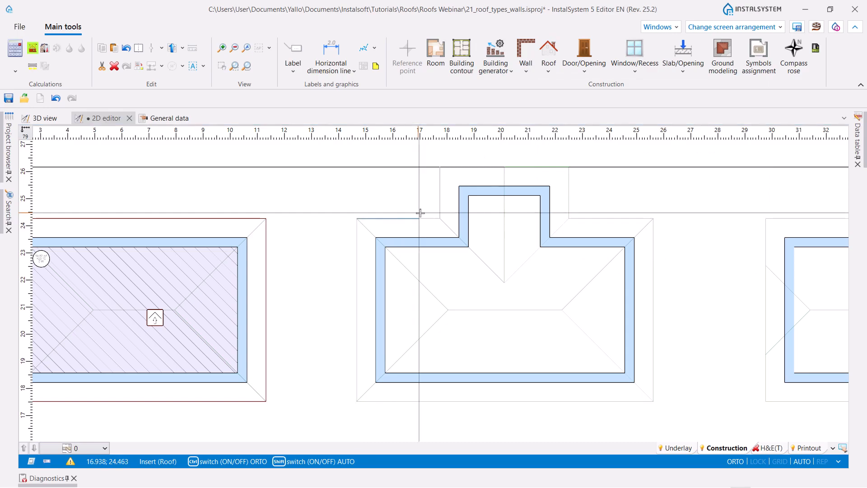
pyautogui.click(439, 218)
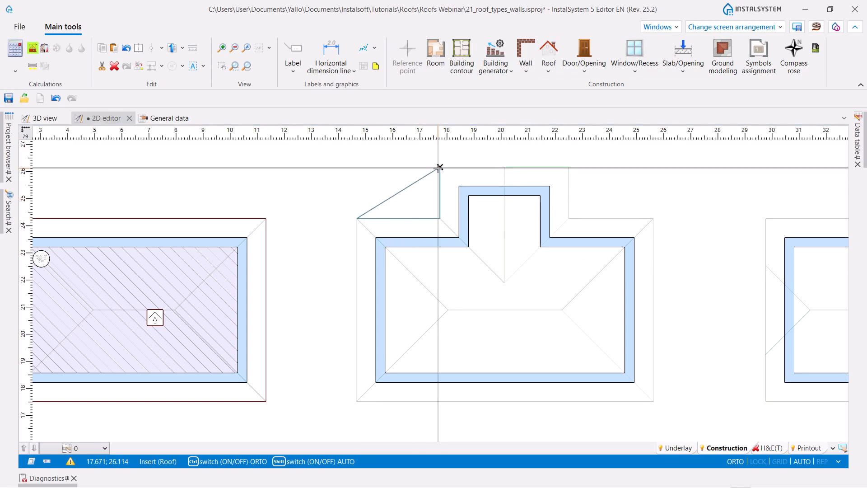
pyautogui.click(438, 167)
pyautogui.click(569, 167)
pyautogui.click(569, 218)
pyautogui.click(652, 218)
pyautogui.click(650, 400)
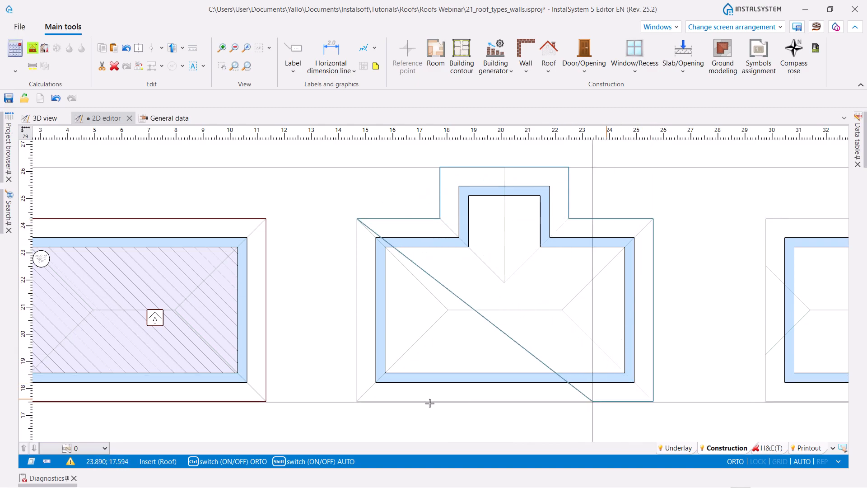
pyautogui.click(357, 402)
# - Set all eight corner heights of the new T-shaped roof to 5.61 m
pyautogui.scroll(-2, 343, 219)
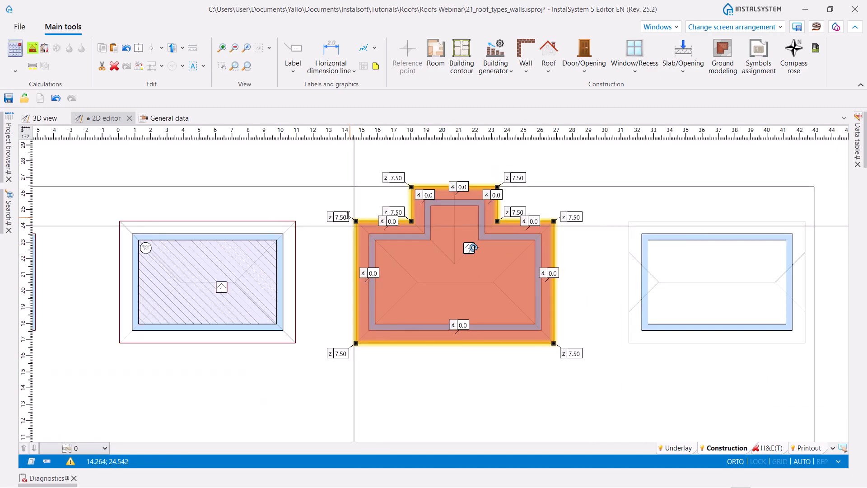
pyautogui.click(340, 341)
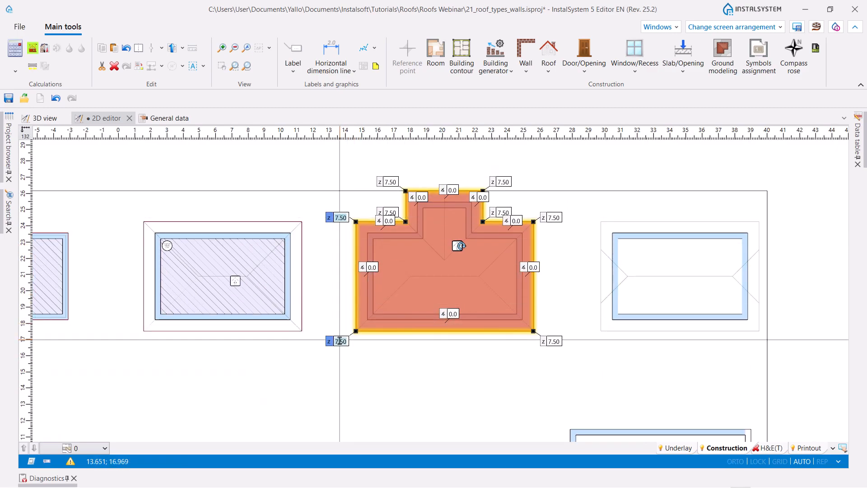
pyautogui.click(557, 340)
pyautogui.click(553, 217)
pyautogui.click(502, 213)
pyautogui.click(502, 182)
pyautogui.click(389, 182)
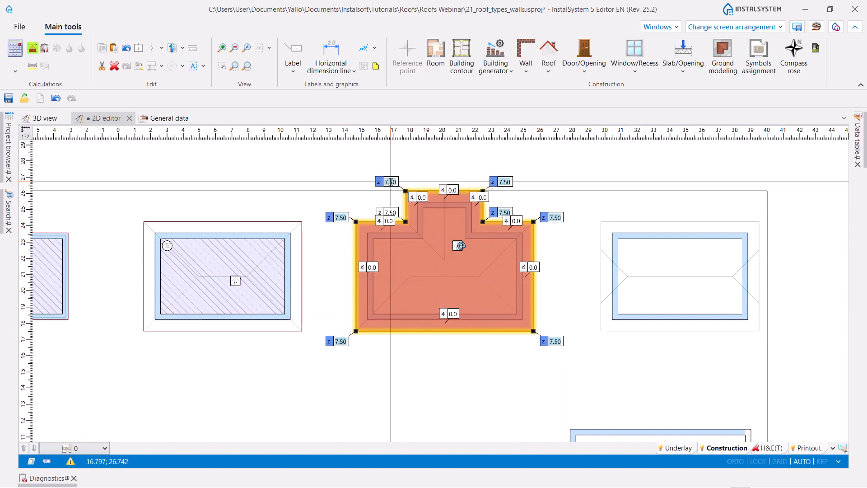
pyautogui.click(394, 211)
pyautogui.write('5')
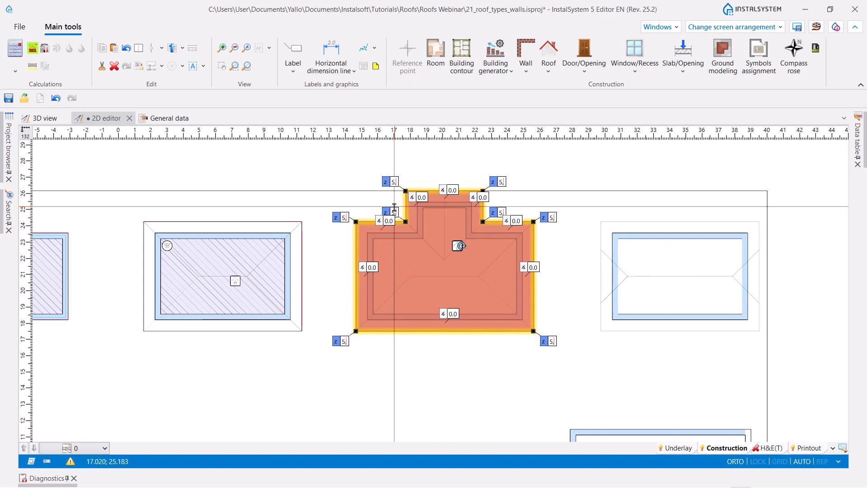
pyautogui.press('Return')
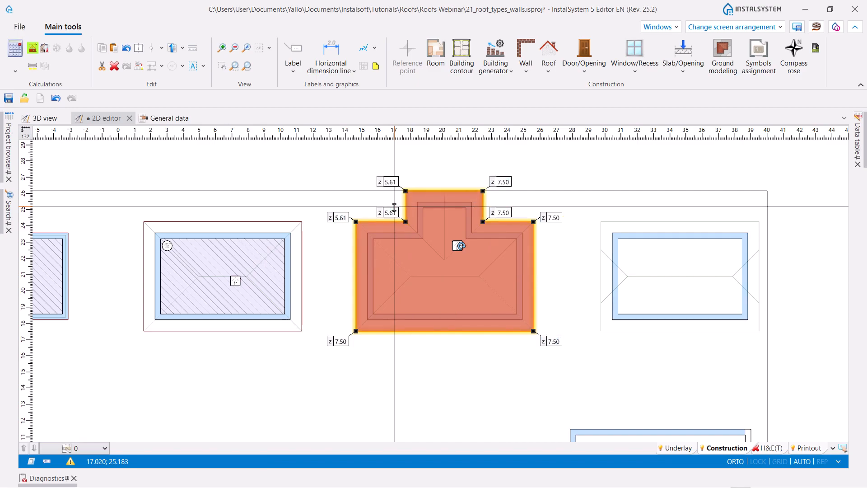
# - Add roof edges on the T-shaped roof from the main body's upper-left corner to the ridge's left end and on to the lower-left corner
pyautogui.click(549, 68)
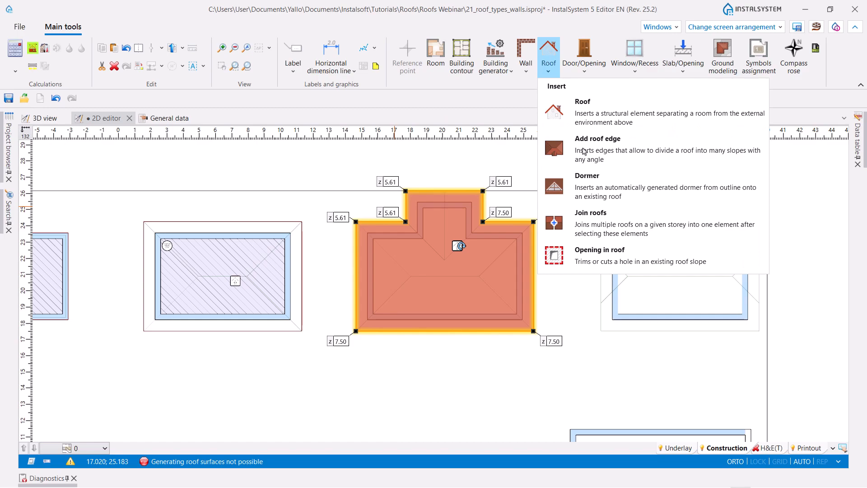
pyautogui.click(583, 151)
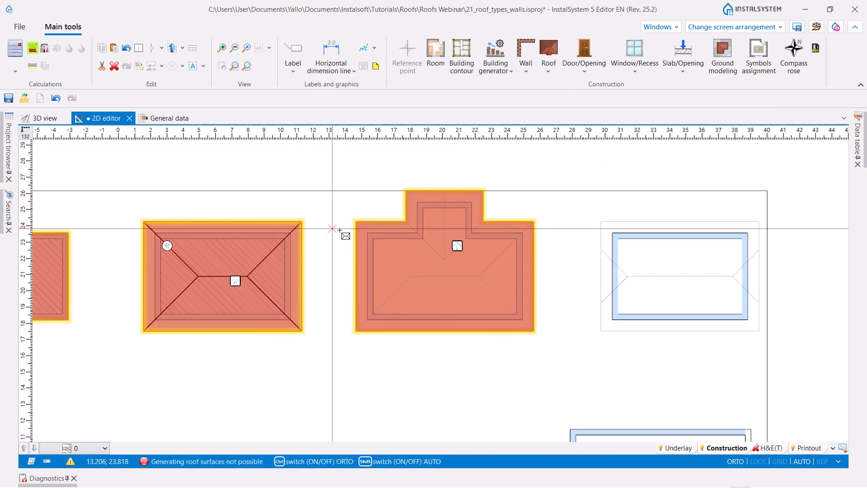
pyautogui.scroll(2, 357, 221)
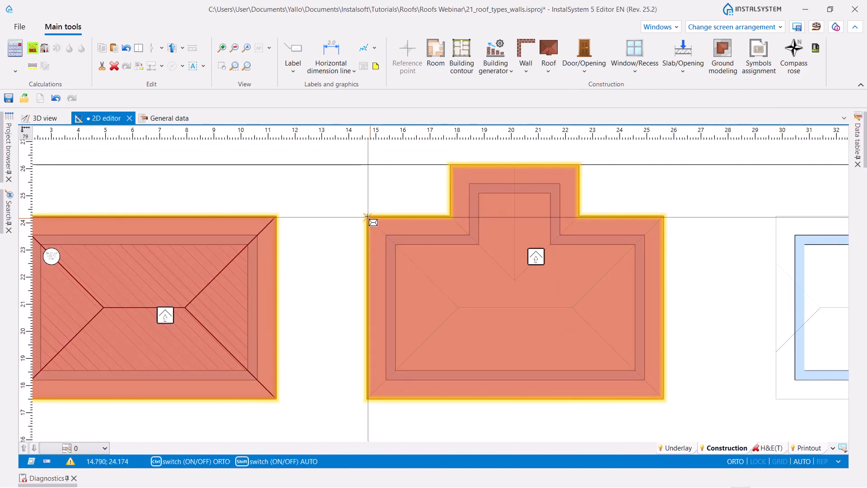
pyautogui.click(367, 217)
pyautogui.press('ctrl')
pyautogui.click(458, 307)
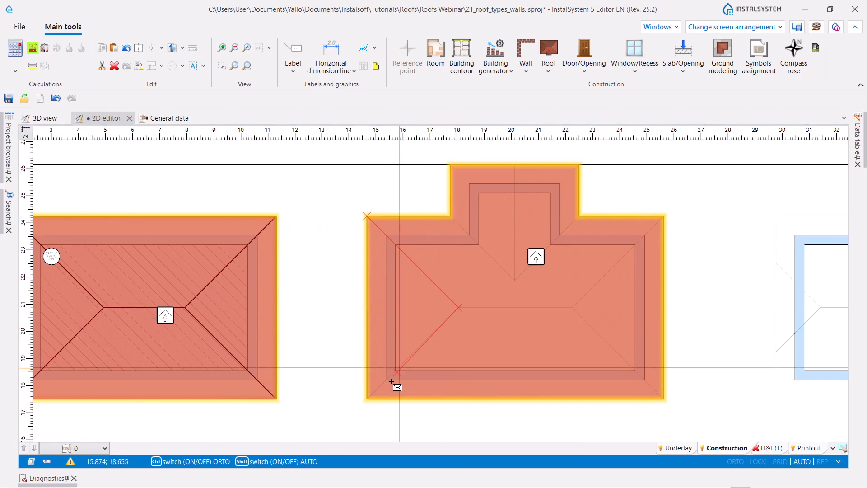
pyautogui.click(366, 399)
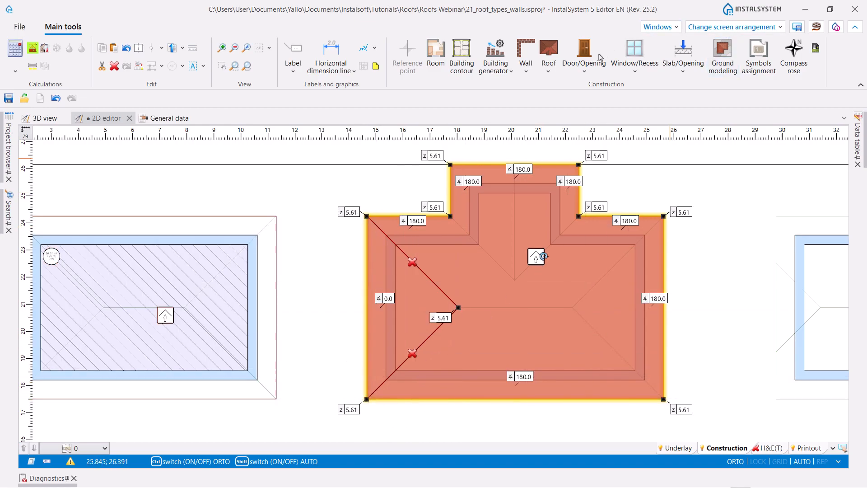
# - Add roof edges on the T-shaped roof from the main body's upper-right corner to the ridge's right end and on to the lower-right corner
pyautogui.click(549, 72)
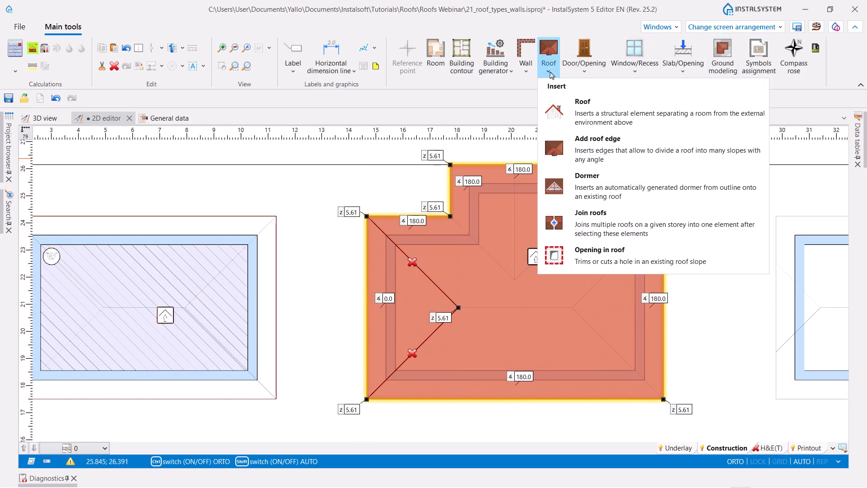
pyautogui.click(598, 136)
pyautogui.click(663, 216)
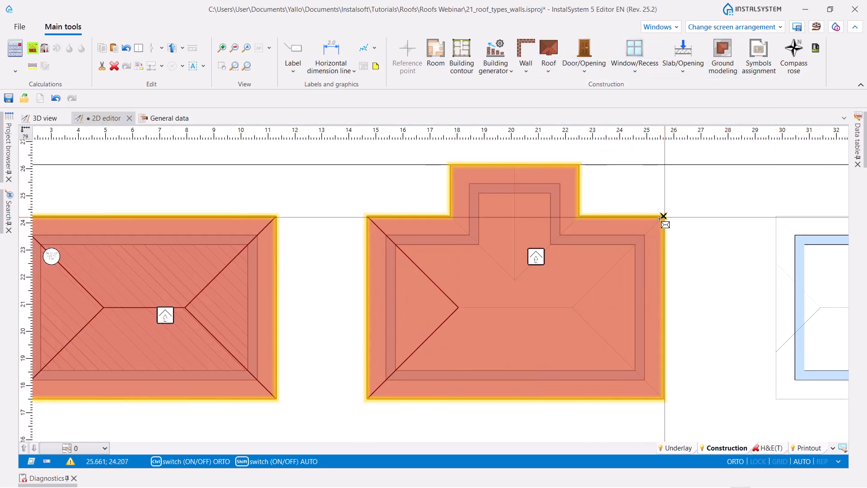
pyautogui.click(571, 307)
pyautogui.press('ctrl')
# - Add the horizontal ridge edge joining the left and right hip meeting points of the T-shaped roof
pyautogui.press('ctrl')
pyautogui.click(663, 398)
pyautogui.press('ctrl')
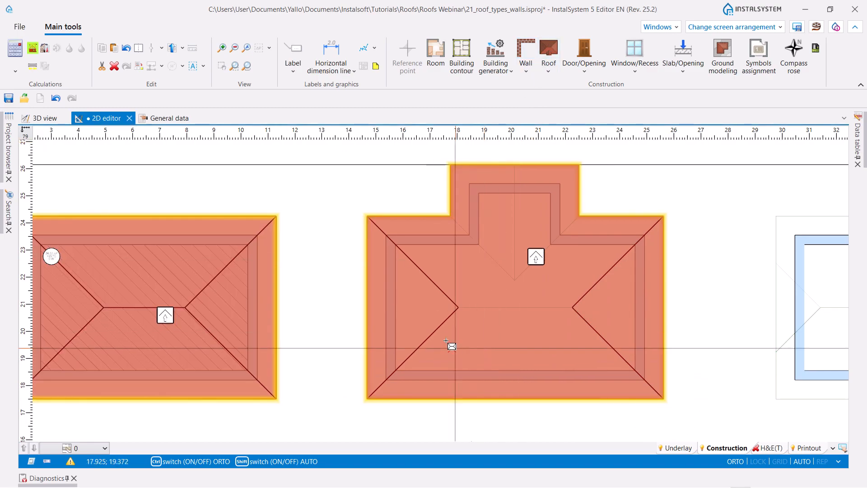
pyautogui.press('ctrl')
pyautogui.click(458, 307)
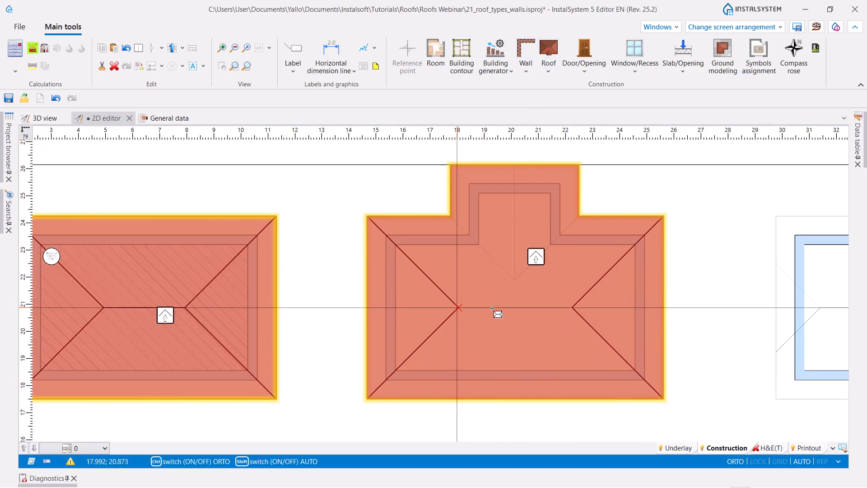
pyautogui.click(572, 307)
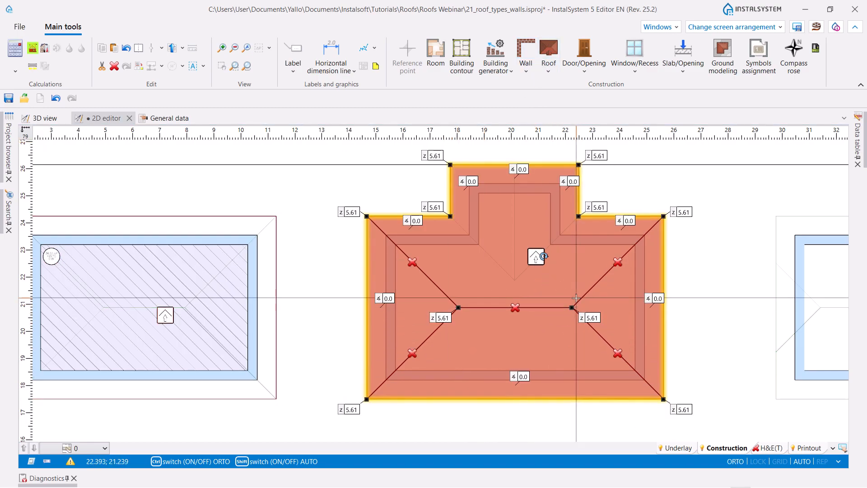
# - Set the slope angle at the T-shaped roof's lower eave to 30°
pyautogui.write('30')
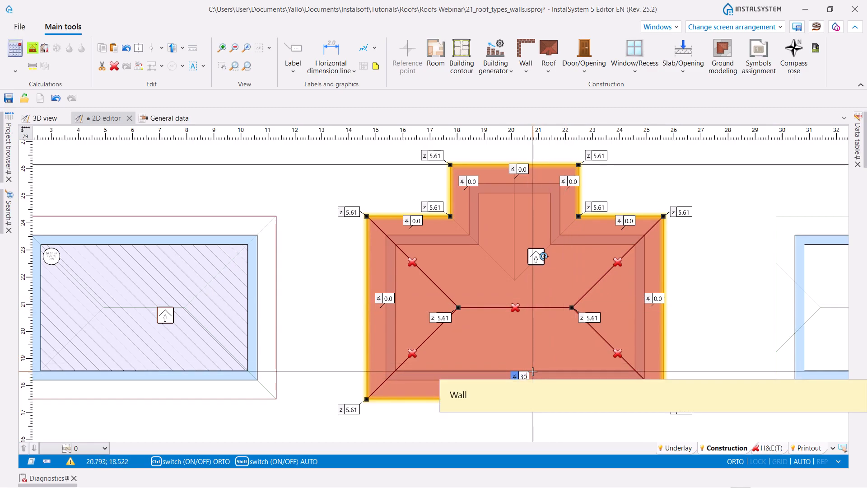
pyautogui.press('Return')
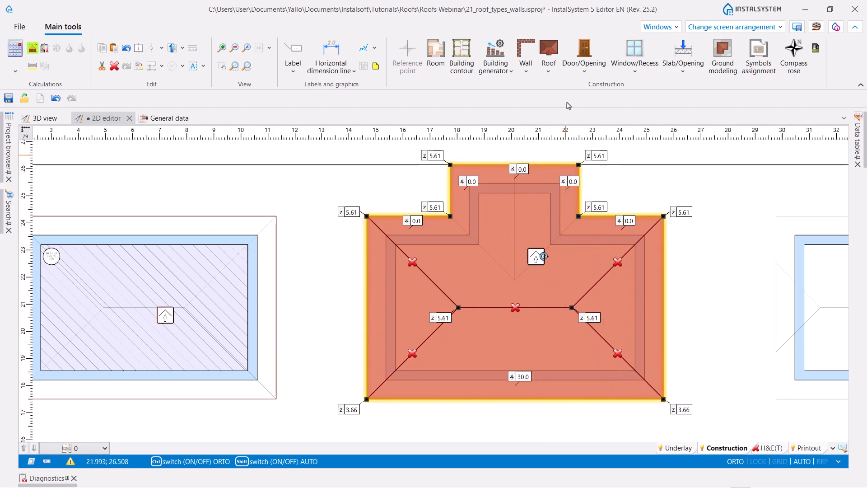
# - Add roof edges on the T-shaped roof from the projection's left inner corner to the valley meeting point and on to the right inner corner
pyautogui.click(549, 52)
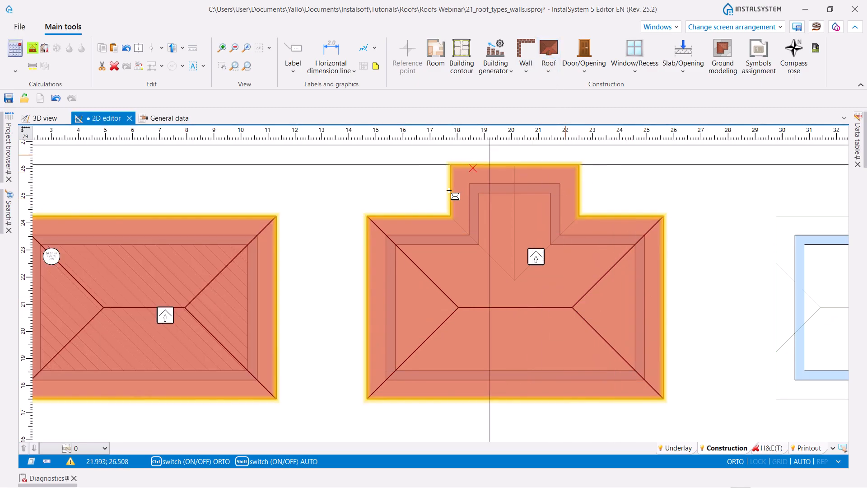
pyautogui.click(450, 217)
pyautogui.press('ctrl')
pyautogui.click(515, 280)
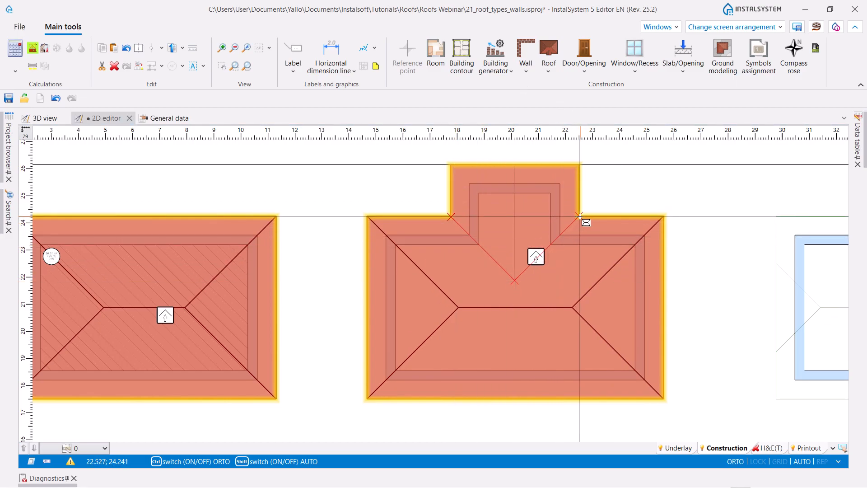
pyautogui.doubleClick(580, 216)
# - Add a vertical ridge edge from the valleys' meeting point to the middle of the projection's upper edge
pyautogui.click(549, 72)
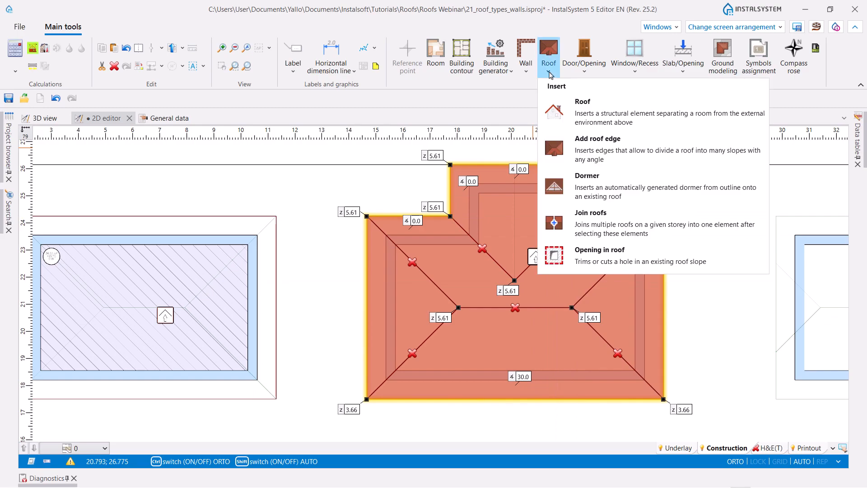
pyautogui.click(600, 139)
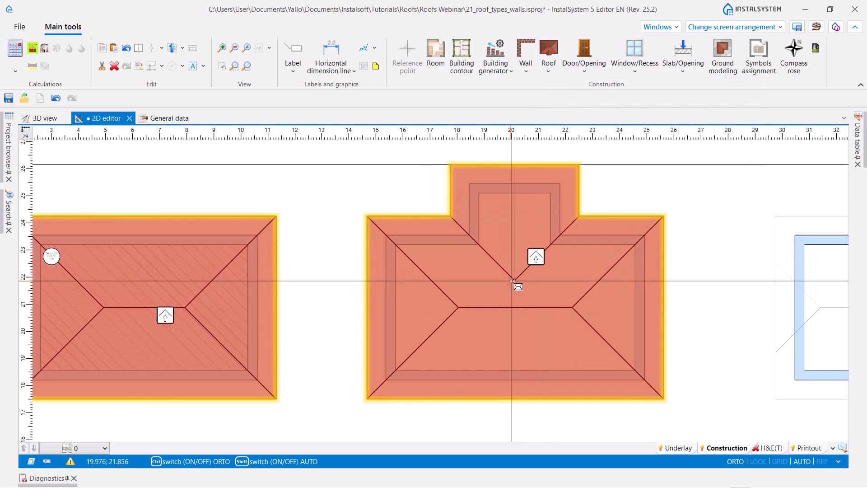
pyautogui.scroll(2, 511, 289)
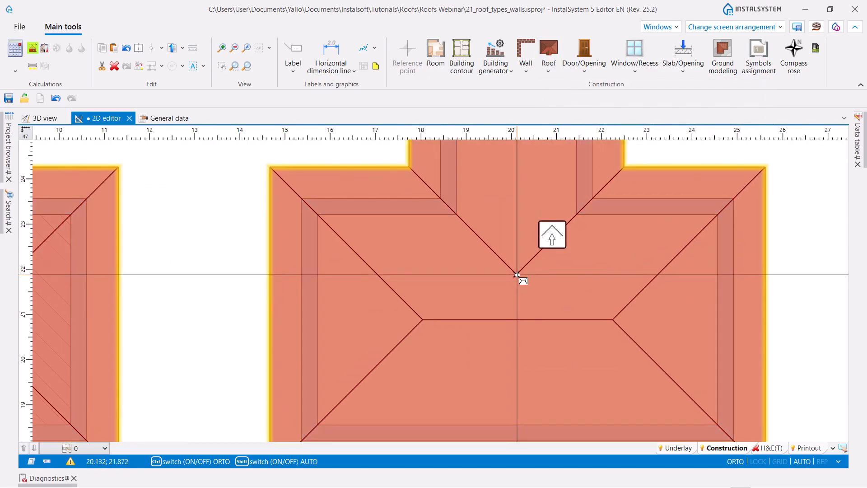
pyautogui.click(517, 273)
pyautogui.scroll(-2, 514, 266)
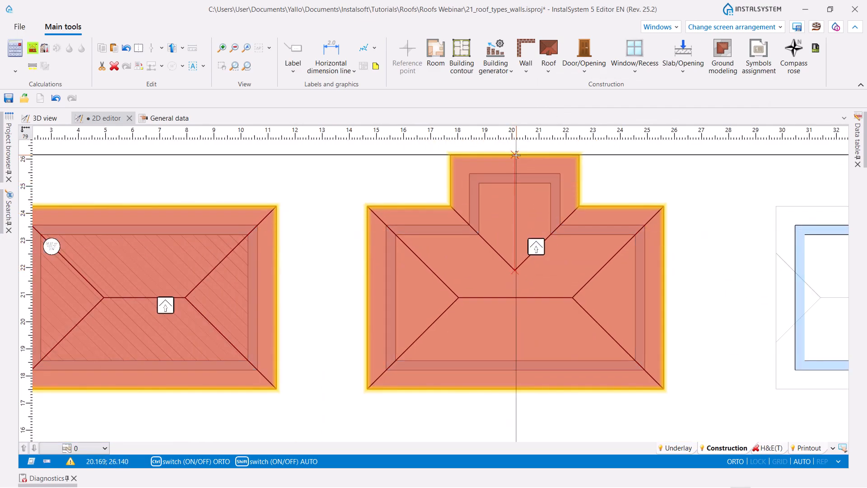
pyautogui.click(515, 154)
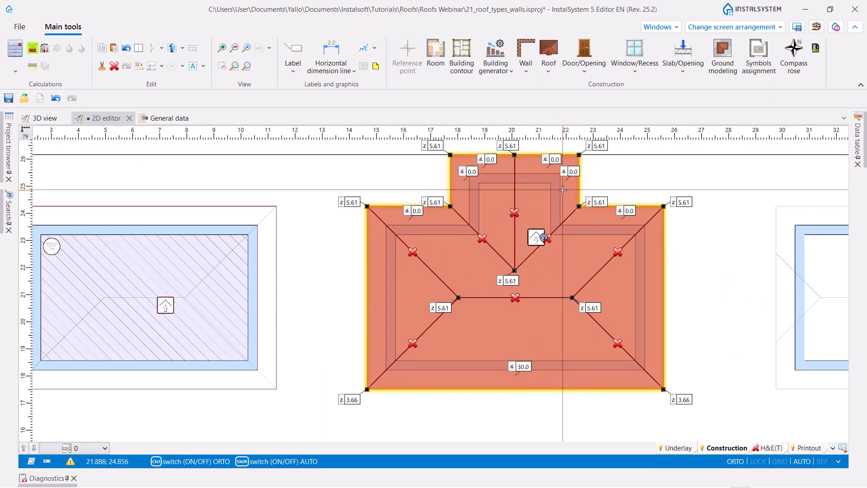
# - Set the slope angles at the main body's two upper eaves, on either side of the projection, to 30°
pyautogui.scroll(-3, 562, 190)
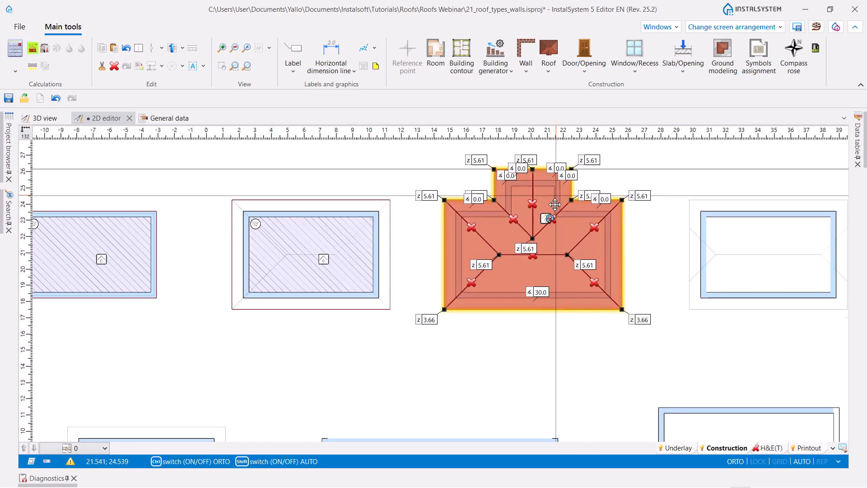
pyautogui.scroll(3, 525, 244)
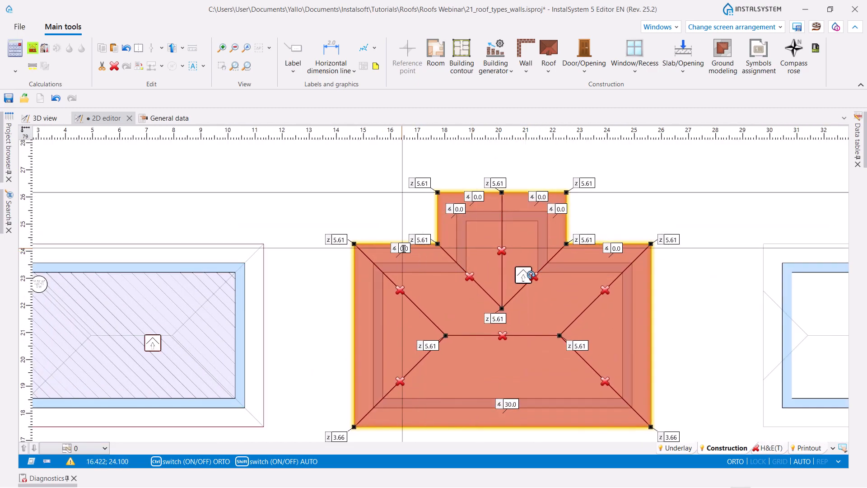
pyautogui.keyDown('ctrl'); pyautogui.click(617, 248); pyautogui.keyUp('ctrl')
pyautogui.write('30')
pyautogui.press('Return')
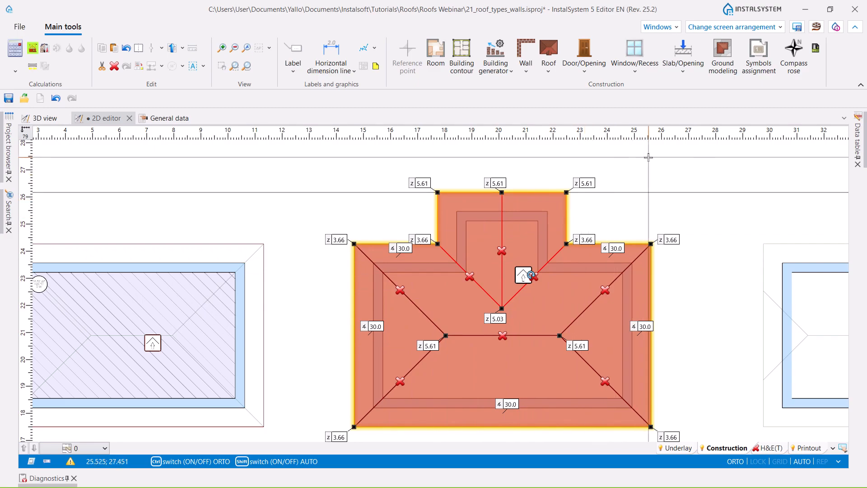
# - Set the height of the projection ridge's outer end to 5.03 and of the projection's two outer corners to 3.66
pyautogui.moveTo(628, 185); pyautogui.dragTo(581, 167, button='middle')
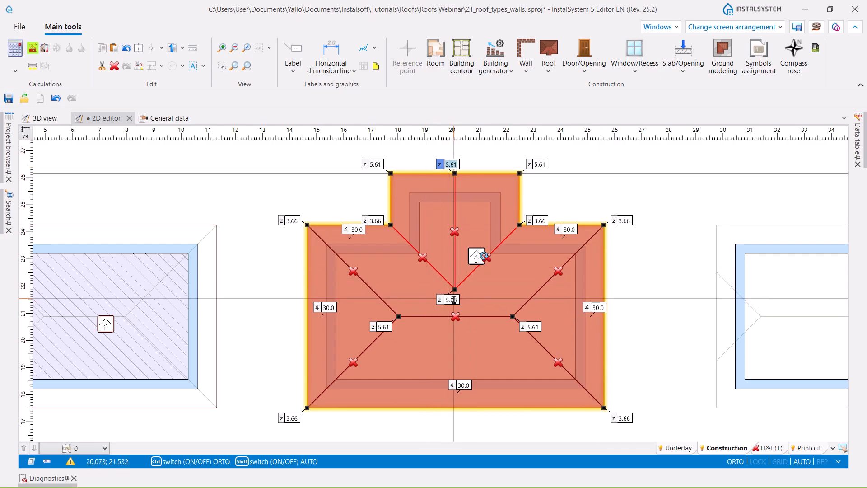
pyautogui.press('Return')
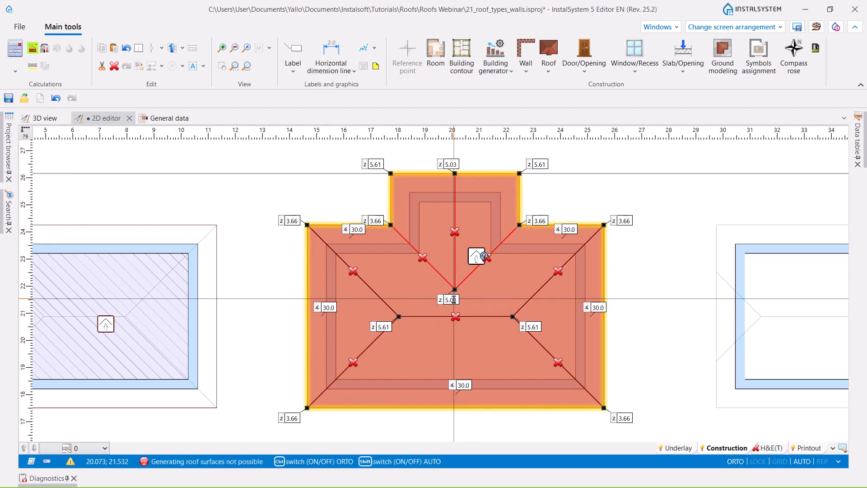
pyautogui.click(380, 164)
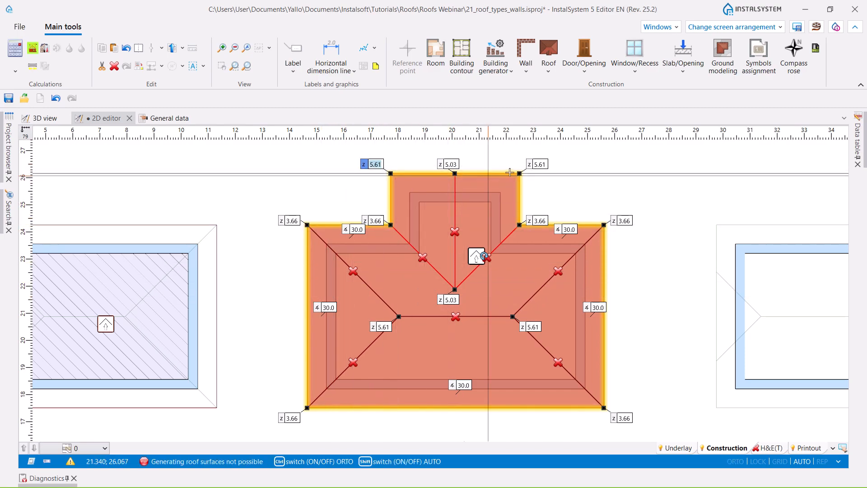
pyautogui.click(543, 166)
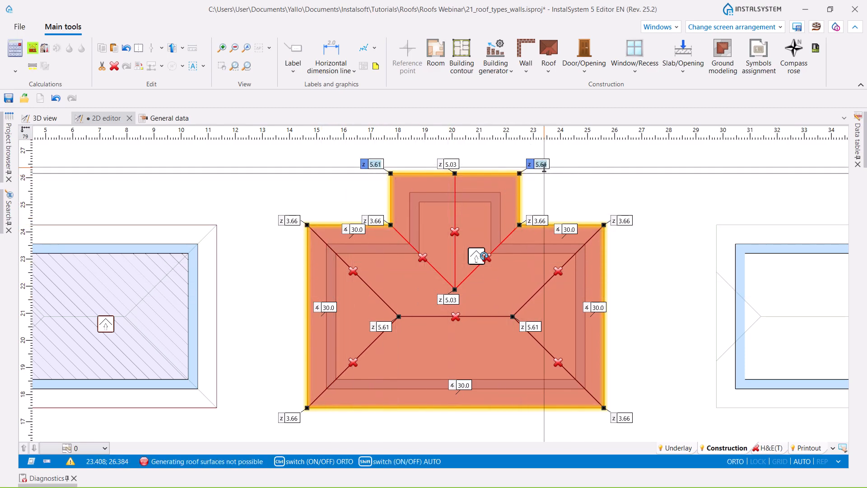
pyautogui.write('3')
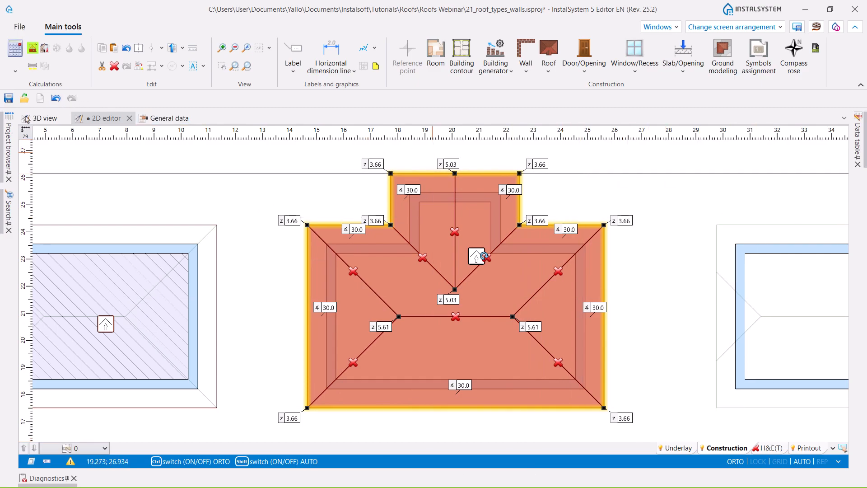
# - Switch to the 3D view and examine the T-shaped roof's slopes from several angles
pyautogui.click(24, 118)
pyautogui.moveTo(329, 381); pyautogui.dragTo(353, 382, button='middle')
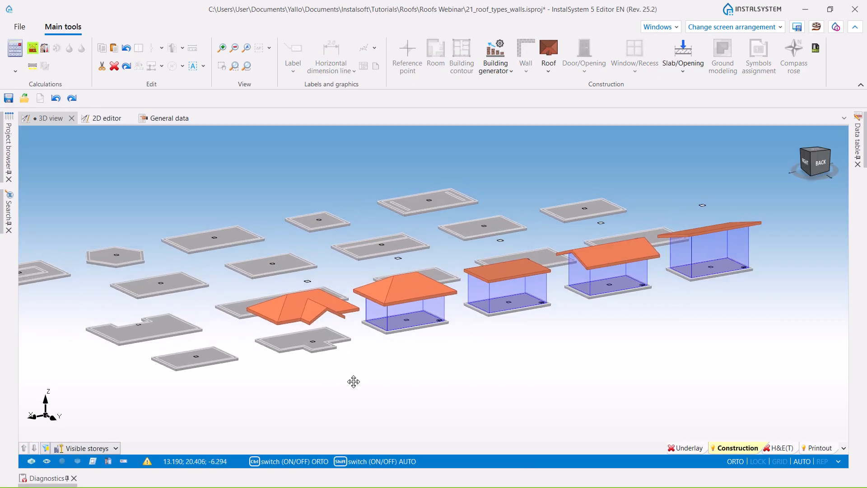
pyautogui.scroll(5, 319, 344)
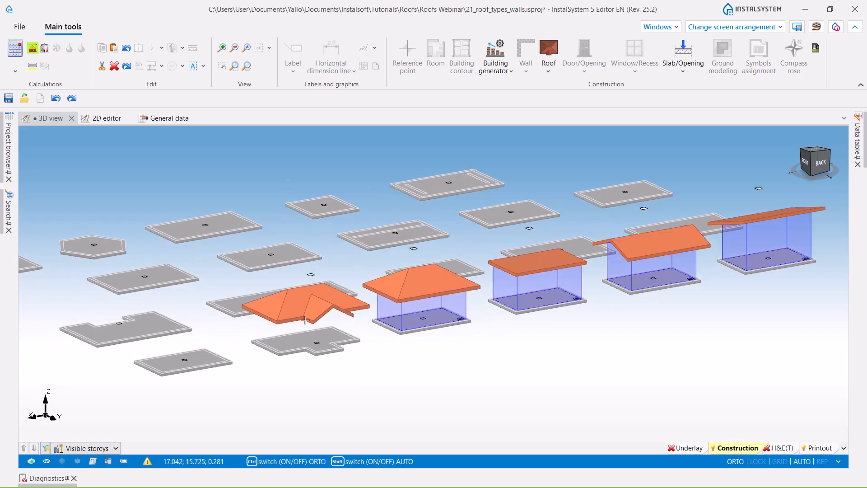
pyautogui.moveTo(261, 376)
pyautogui.mouseDown(button='middle')
pyautogui.moveTo(344, 387)
pyautogui.moveTo(289, 389)
pyautogui.moveTo(250, 366)
pyautogui.moveTo(253, 374)
pyautogui.mouseUp(button='middle')
pyautogui.scroll(-3, 309, 374)
pyautogui.moveTo(347, 382); pyautogui.dragTo(338, 387, button='middle')
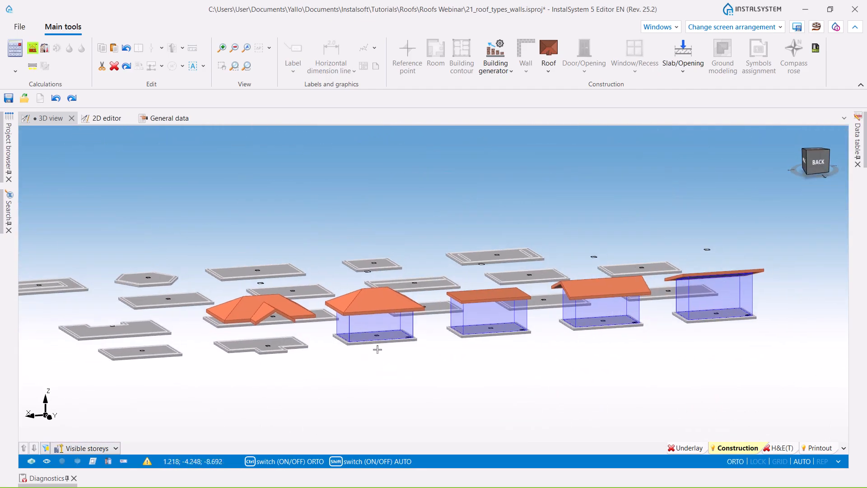
# - Run the calculation to generate the room and walls under the T-shaped roof, and examine the building in 3D
pyautogui.click(32, 48)
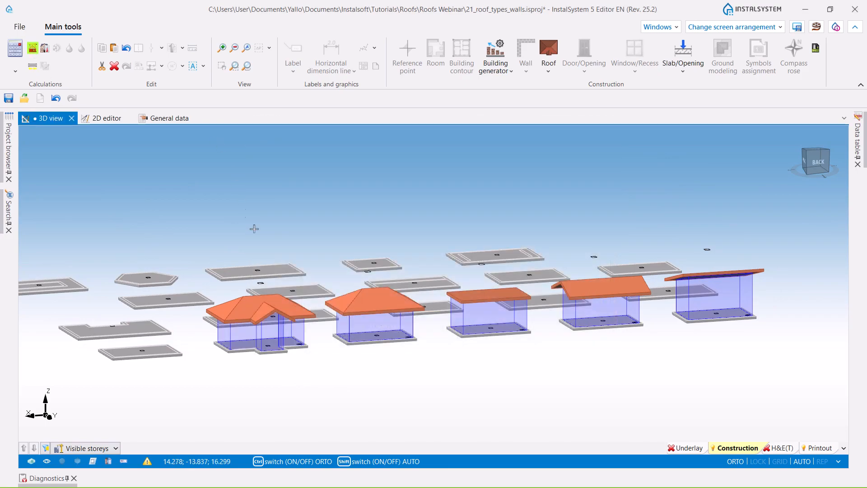
pyautogui.moveTo(369, 400); pyautogui.dragTo(331, 327, button='middle')
pyautogui.moveTo(267, 365)
pyautogui.keyDown('ctrl'); pyautogui.mouseDown(button='middle')
pyautogui.moveTo(275, 358)
pyautogui.moveTo(252, 358)
pyautogui.moveTo(254, 366)
pyautogui.mouseUp(button='middle'); pyautogui.keyUp('ctrl')
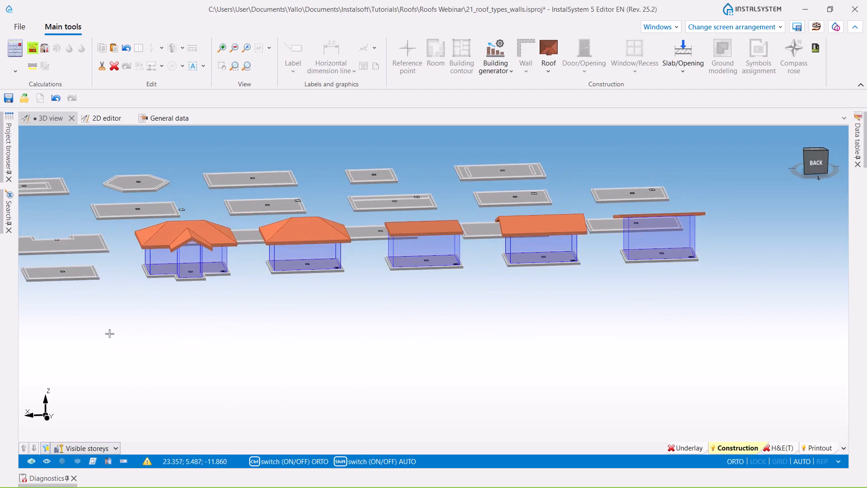
pyautogui.moveTo(207, 326); pyautogui.dragTo(250, 325, button='middle')
pyautogui.keyDown('ctrl'); pyautogui.moveTo(302, 332); pyautogui.dragTo(303, 353, button='middle'); pyautogui.keyUp('ctrl')
pyautogui.click(782, 449)
pyautogui.scroll(-4, 449, 333)
pyautogui.scroll(4, 337, 358)
pyautogui.moveTo(452, 318); pyautogui.dragTo(335, 344, button='middle')
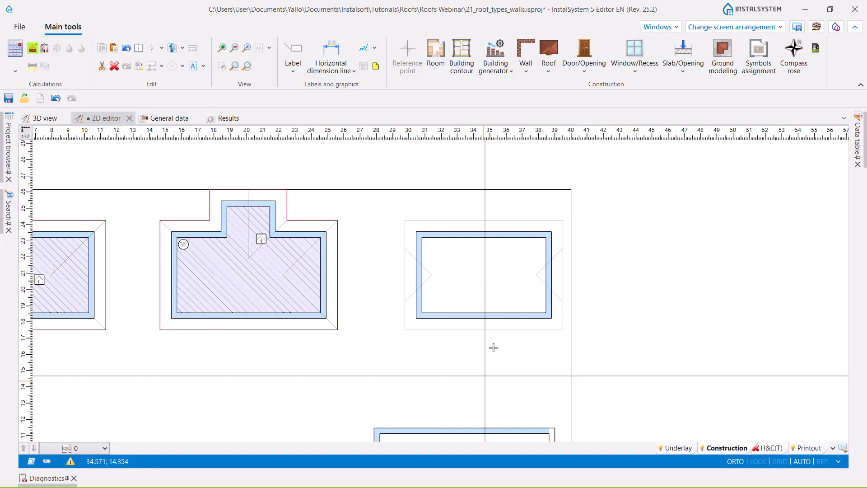
# - Insert a rectangular roof along the outer outline of the jerkinhead building and set its four corner heights to 5.61
pyautogui.scroll(2, 494, 344)
pyautogui.click(550, 71)
pyautogui.click(574, 113)
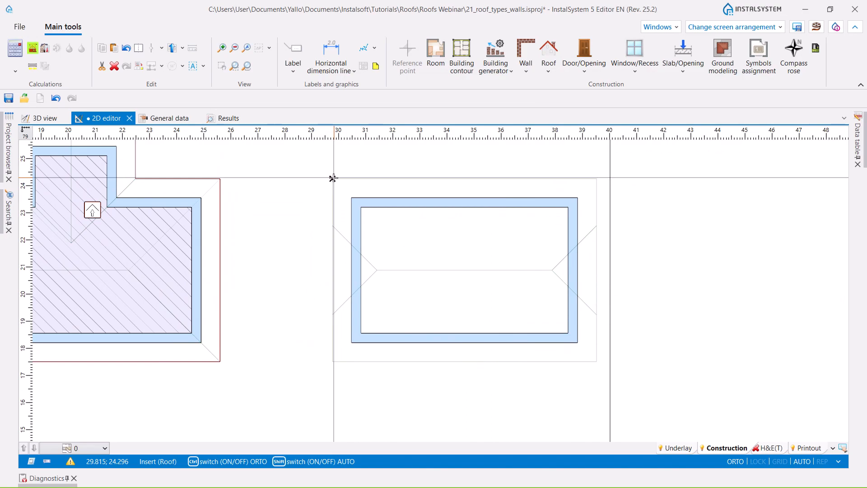
pyautogui.click(333, 178)
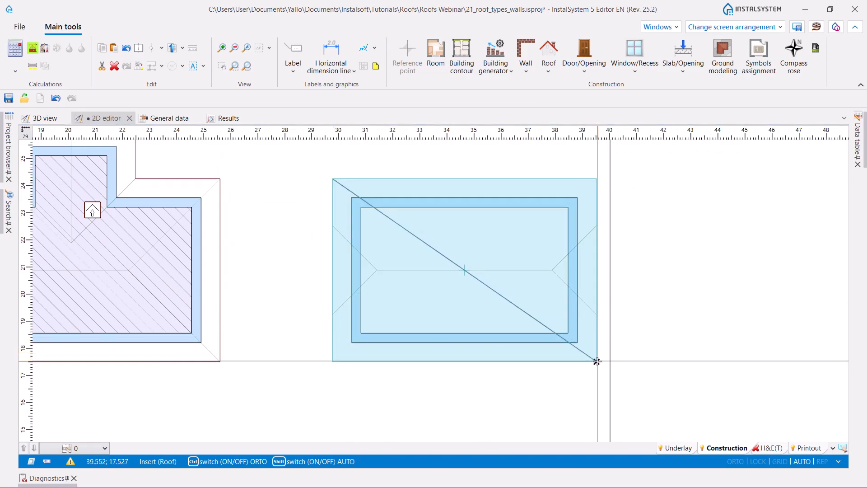
pyautogui.click(597, 360)
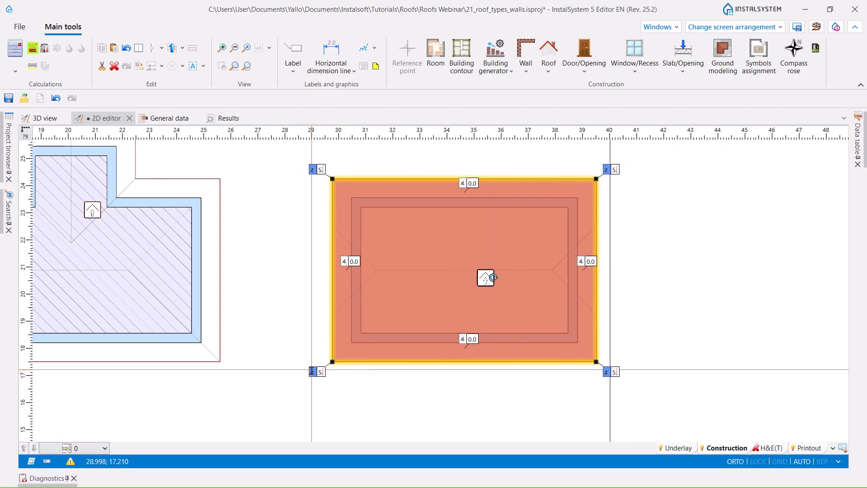
pyautogui.press('Return')
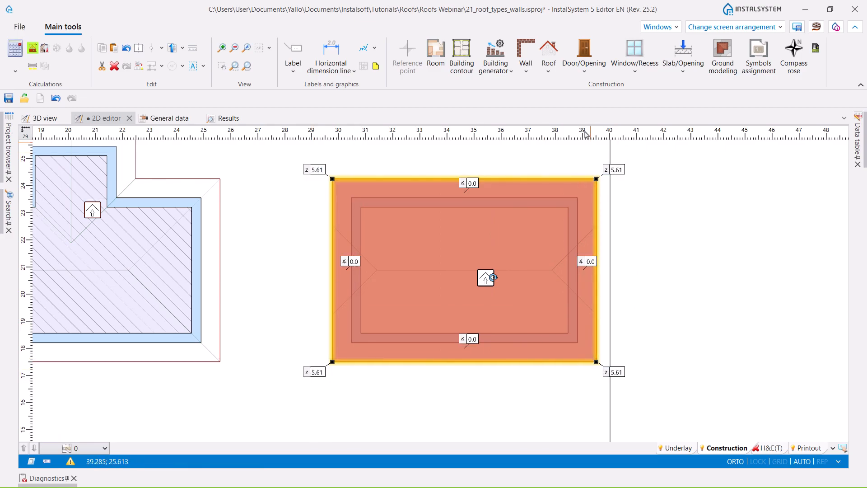
# - Add roof edges on the jerkinhead roof from the upper hip point on the left side along the ridge to the upper hip point on the right side
pyautogui.click(553, 76)
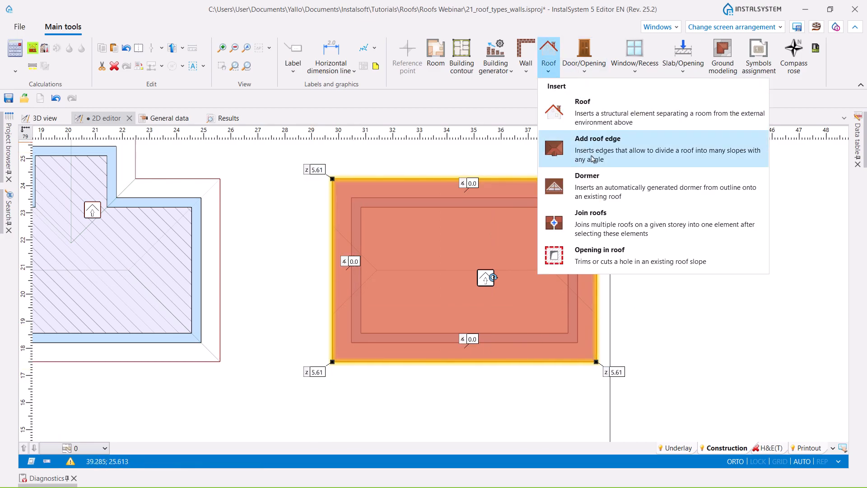
pyautogui.click(570, 140)
pyautogui.scroll(3, 334, 230)
pyautogui.scroll(2, 335, 230)
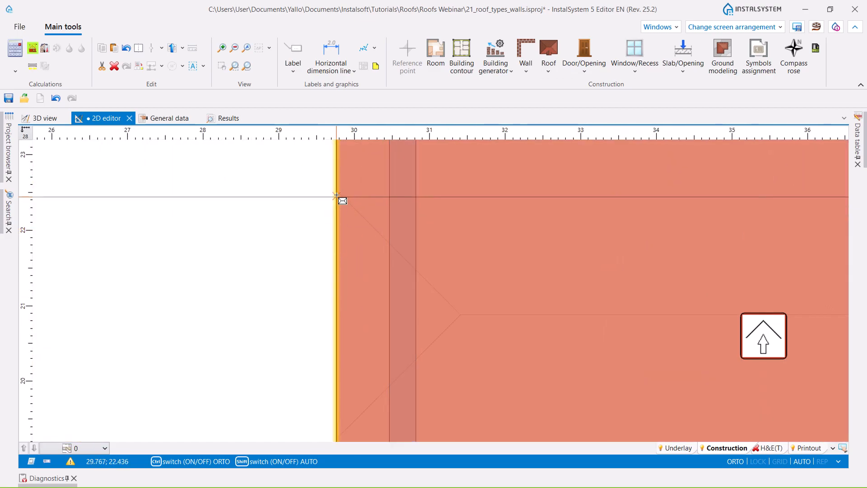
pyautogui.click(336, 191)
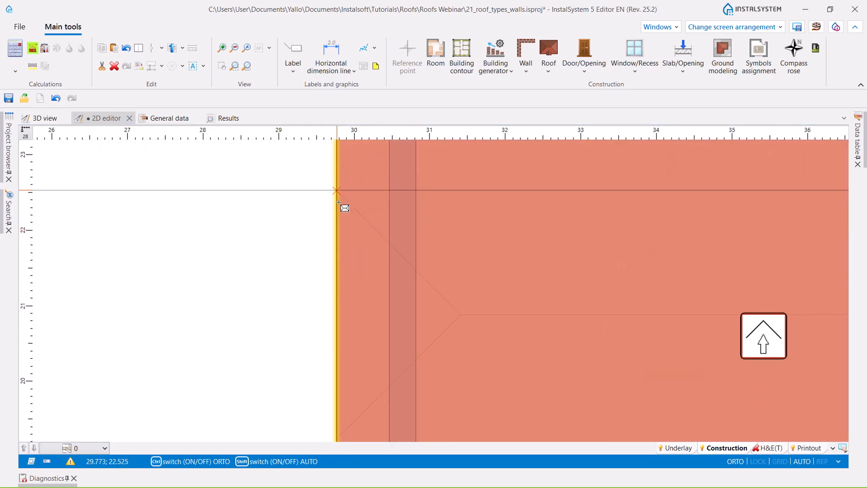
pyautogui.click(460, 314)
pyautogui.scroll(-2, 641, 325)
pyautogui.keyDown('ctrl'); pyautogui.click(745, 309); pyautogui.keyUp('ctrl')
pyautogui.click(819, 233)
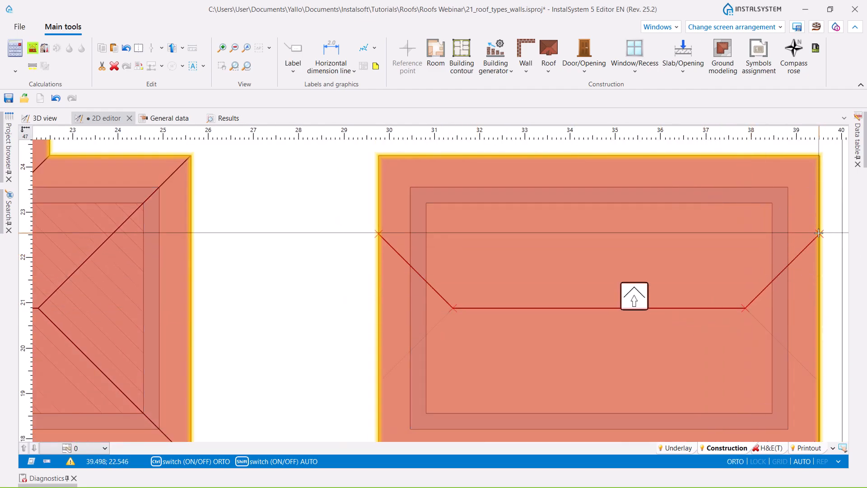
pyautogui.scroll(-3, 592, 217)
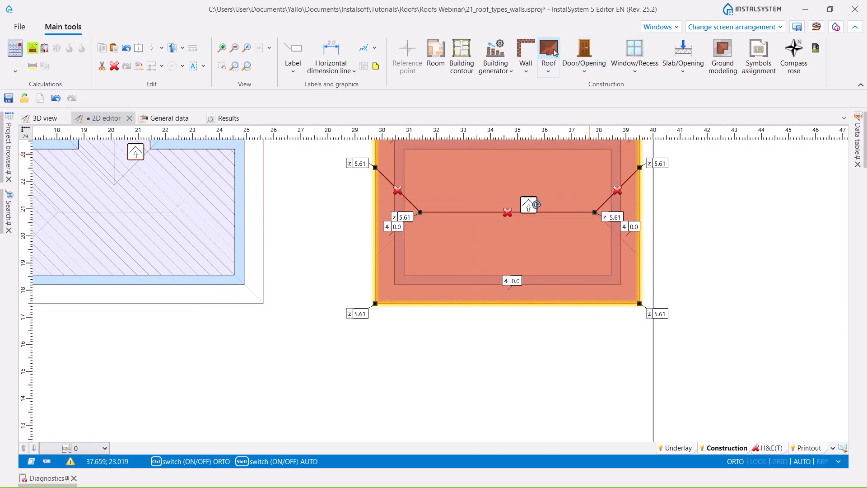
# - Add a roof edge from the jerkinhead ridge's left end to the lower hip point on the left side
pyautogui.click(549, 50)
pyautogui.scroll(2, 443, 209)
pyautogui.click(438, 201)
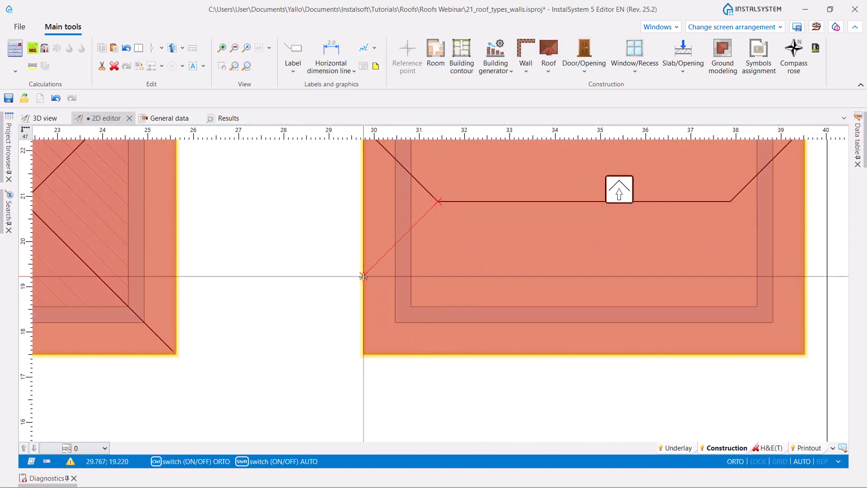
pyautogui.click(364, 276)
pyautogui.scroll(-3, 379, 212)
# - Add a roof edge from the jerkinhead ridge's right end to the lower hip point on the right side
pyautogui.click(549, 48)
pyautogui.scroll(3, 593, 213)
pyautogui.moveTo(540, 246); pyautogui.dragTo(514, 332, button='middle')
pyautogui.press('ctrl')
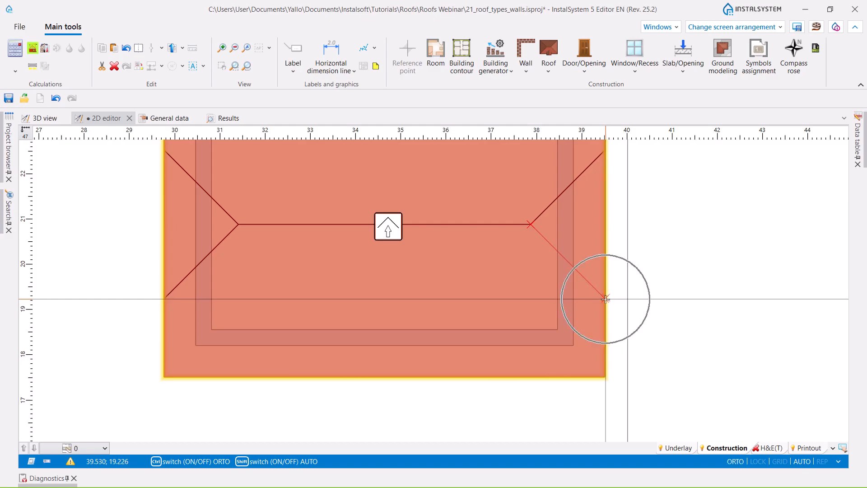
pyautogui.click(605, 298)
pyautogui.scroll(-2, 550, 306)
pyautogui.moveTo(549, 306); pyautogui.dragTo(539, 333, button='middle')
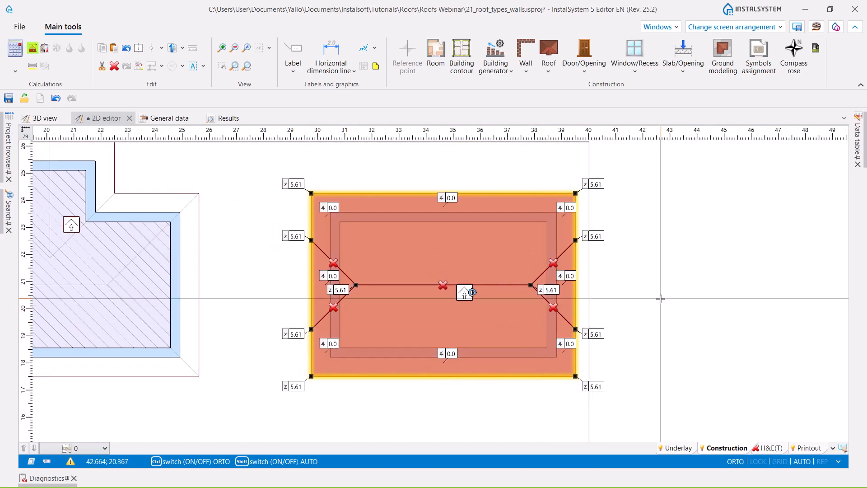
# - Set the slope angle at the jerkinhead roof's lower eave to 30°
pyautogui.click(292, 385)
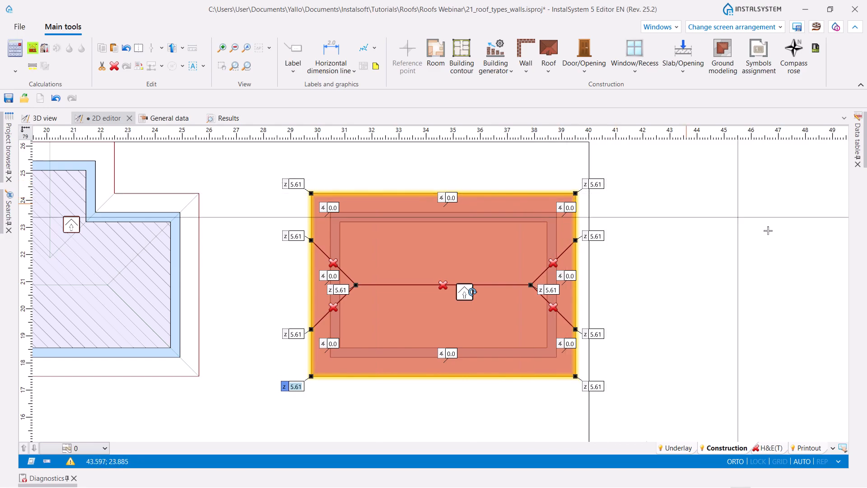
pyautogui.click(449, 351)
pyautogui.write('30')
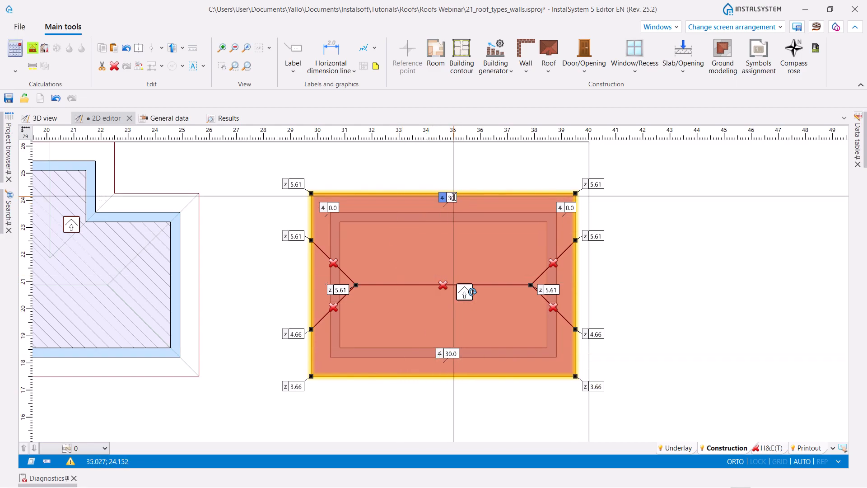
# - Set the slope angle at the jerkinhead roof's upper eave to 30°
pyautogui.press('Return')
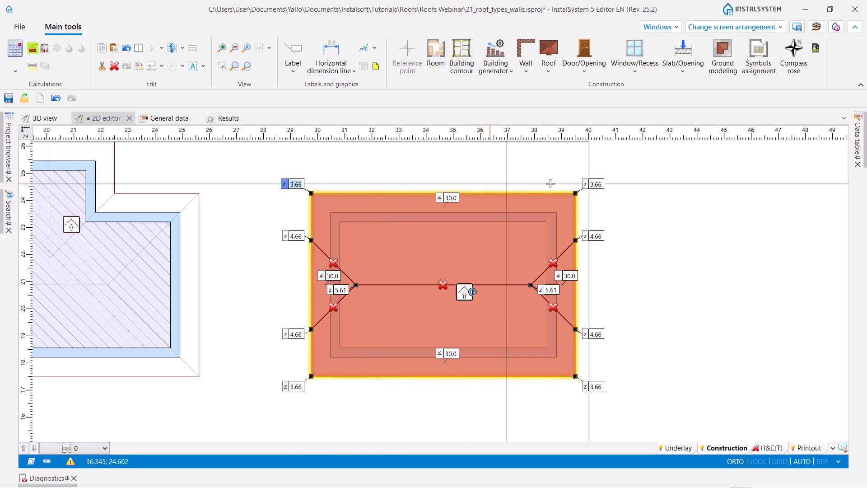
pyautogui.click(594, 184)
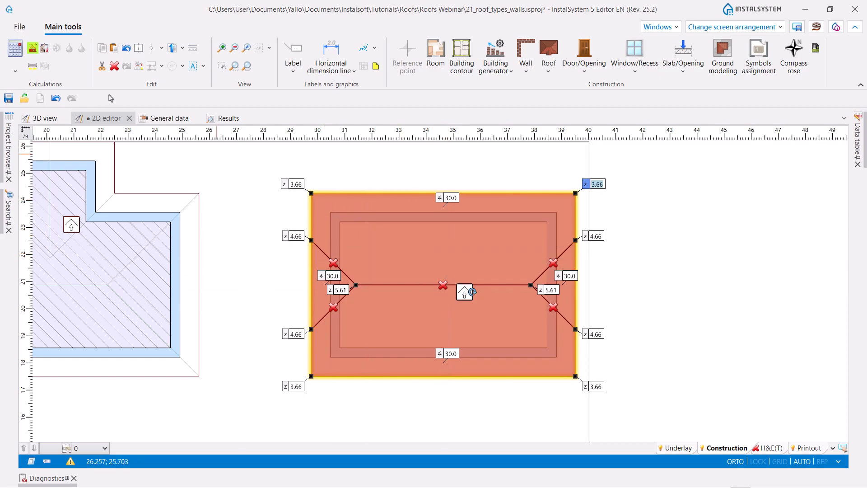
# - Show the jerkinhead roof in the 3D view and run the building structure calculation
pyautogui.click(38, 119)
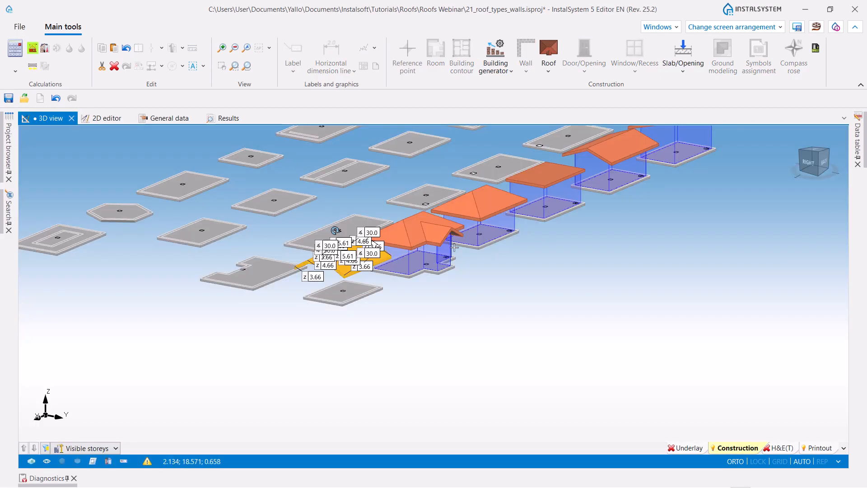
pyautogui.click(399, 327)
pyautogui.moveTo(365, 340); pyautogui.dragTo(336, 361, button='middle')
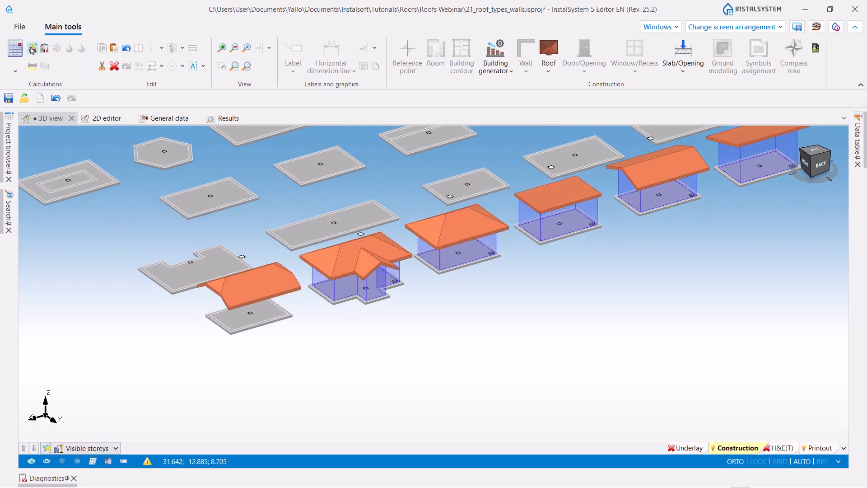
pyautogui.click(32, 49)
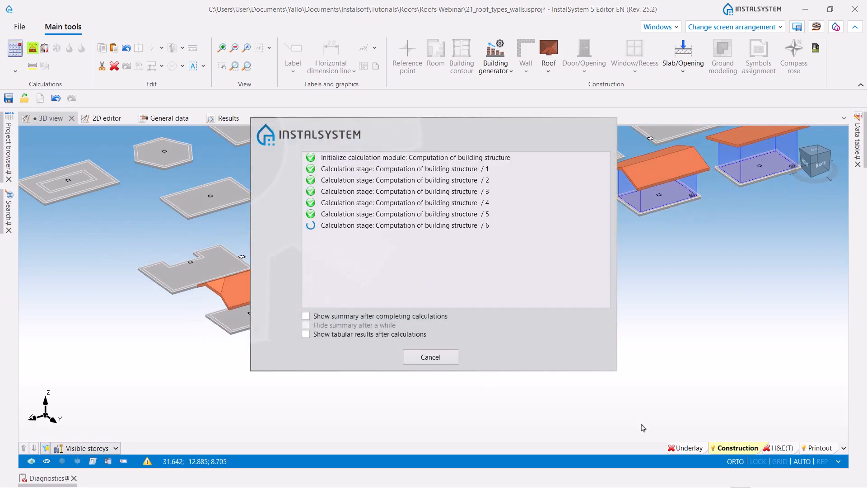
pyautogui.moveTo(570, 389); pyautogui.dragTo(640, 334, button='middle')
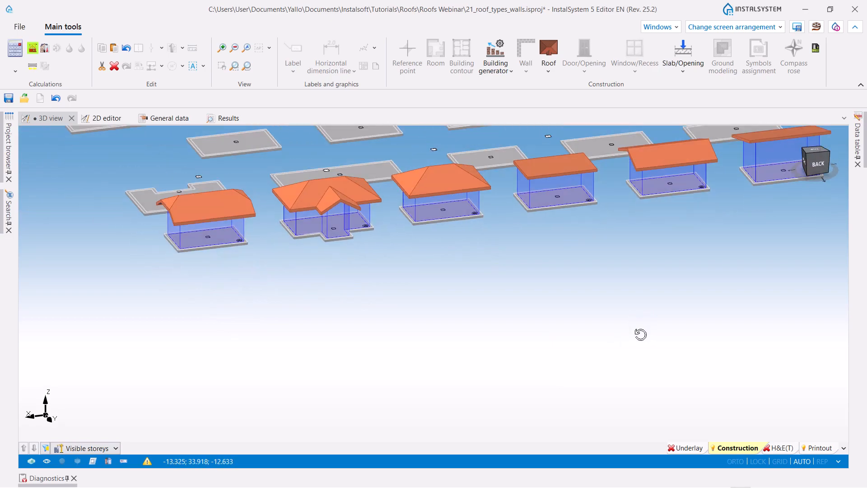
# - Inspect the jerkinhead roof and its fitted walls in 3D, in both the Construction and H&E(T) layers
pyautogui.scroll(3, 183, 256)
pyautogui.moveTo(217, 282); pyautogui.dragTo(266, 286, button='middle')
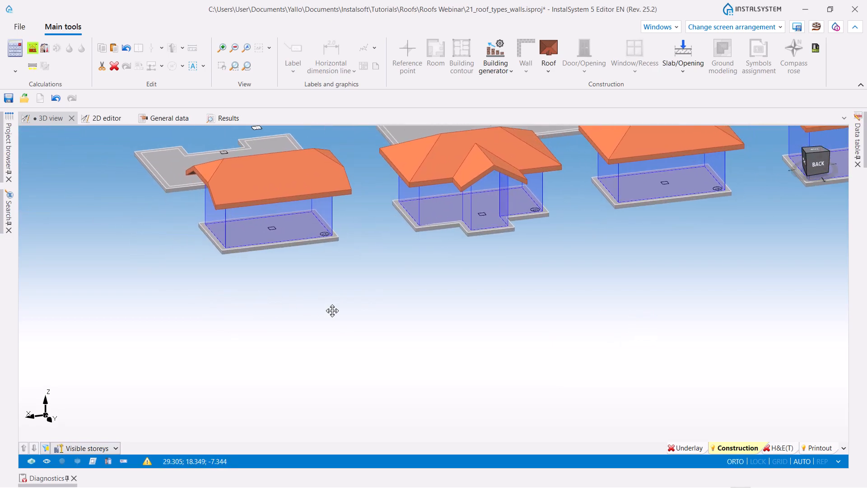
pyautogui.moveTo(332, 308); pyautogui.dragTo(319, 328, button='middle')
pyautogui.click(776, 447)
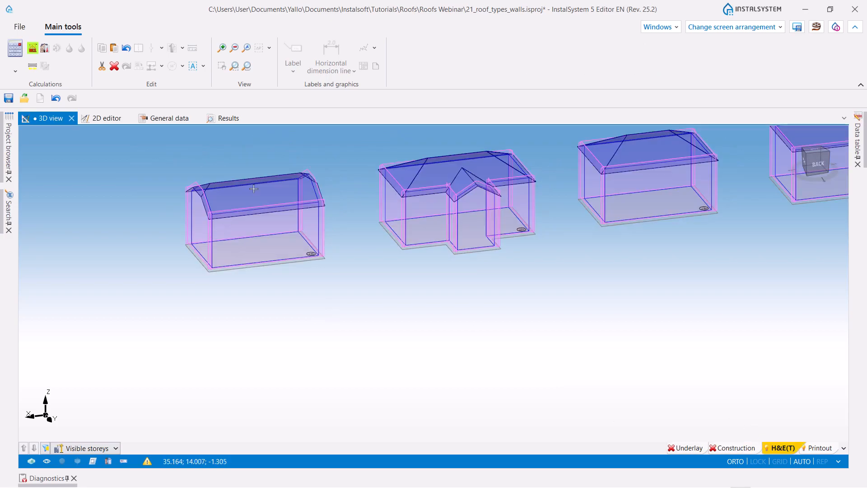
pyautogui.click(722, 448)
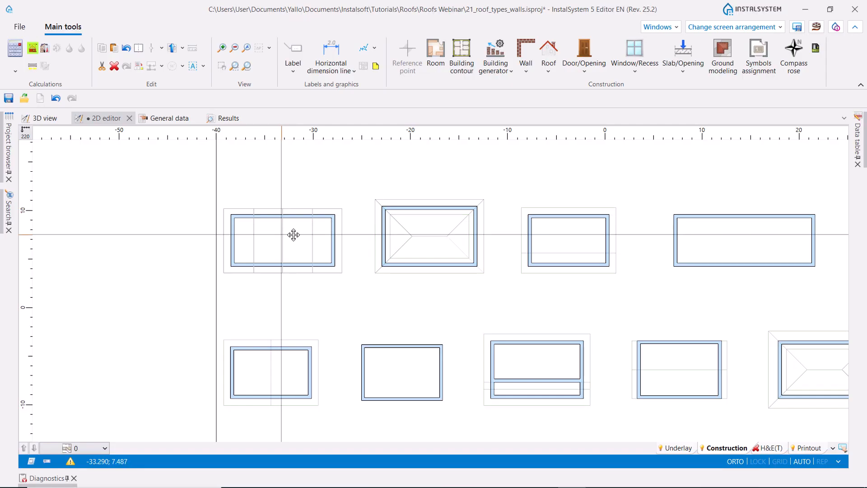
# - In the 2D editor, insert a rectangular roof about 12.2 by 6.6 m over the building crossed by three underlay lines
pyautogui.moveTo(294, 234); pyautogui.dragTo(320, 234, button='middle')
pyautogui.scroll(3, 321, 205)
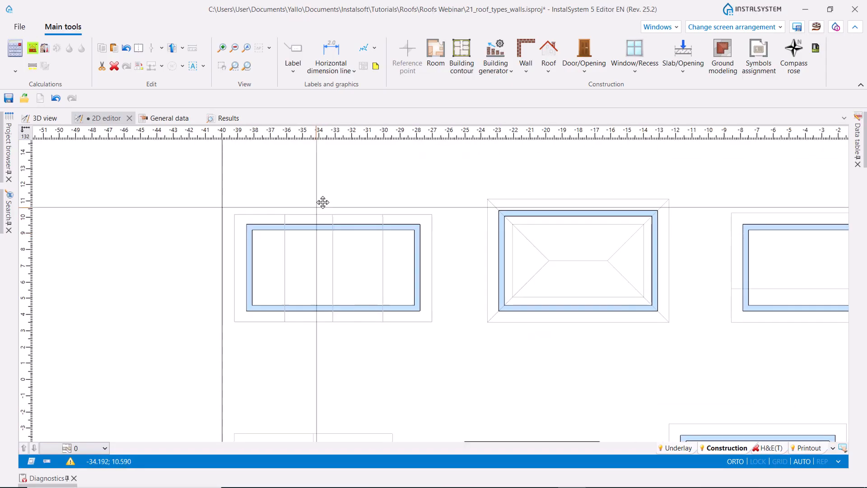
pyautogui.moveTo(320, 205); pyautogui.dragTo(331, 186, button='middle')
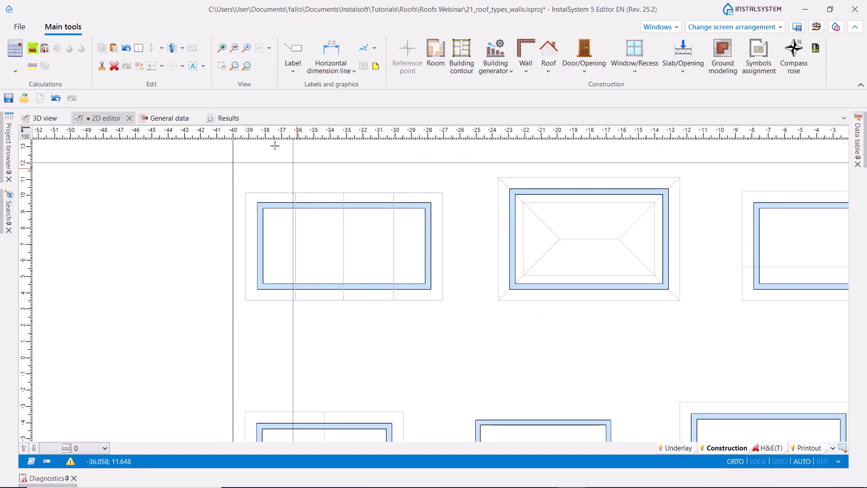
pyautogui.click(548, 75)
pyautogui.click(575, 104)
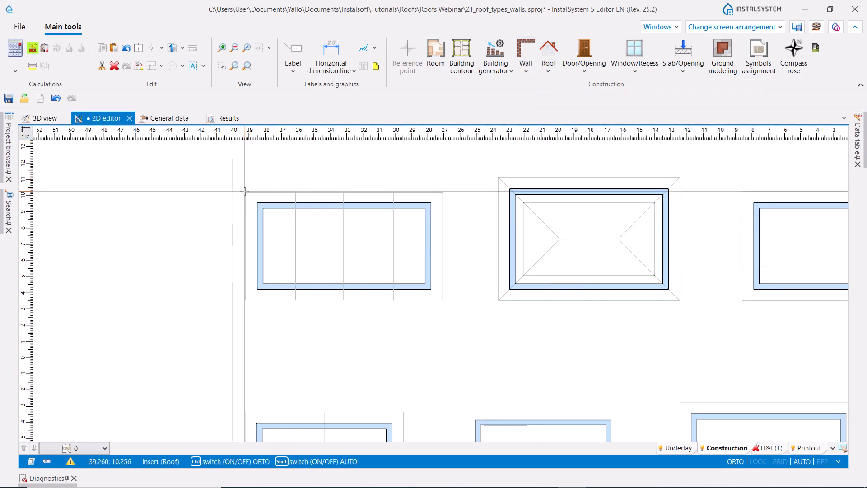
pyautogui.scroll(2, 244, 191)
pyautogui.click(264, 185)
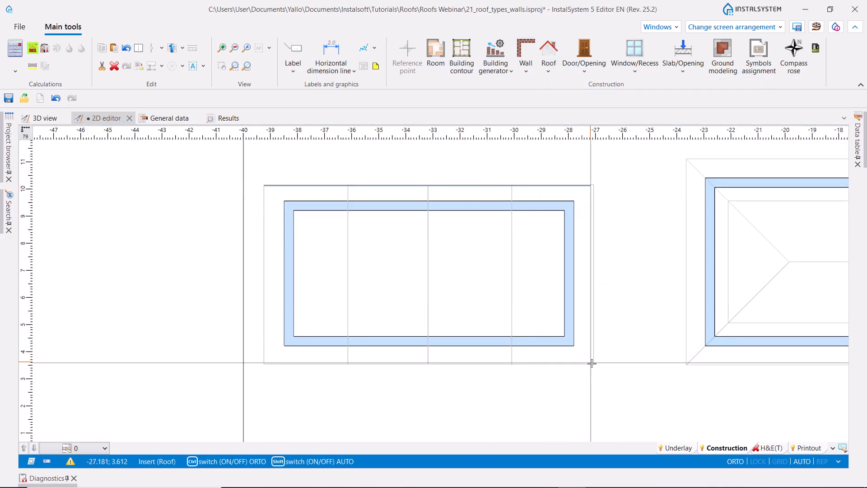
pyautogui.press('ctrl')
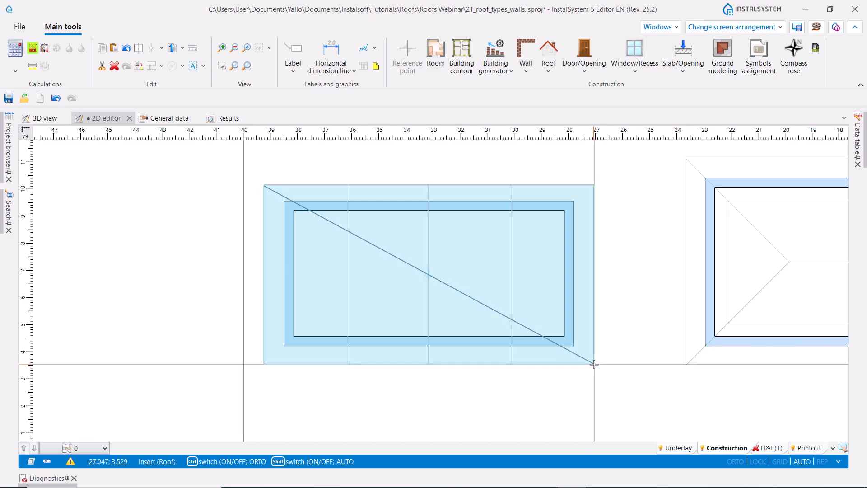
pyautogui.click(594, 364)
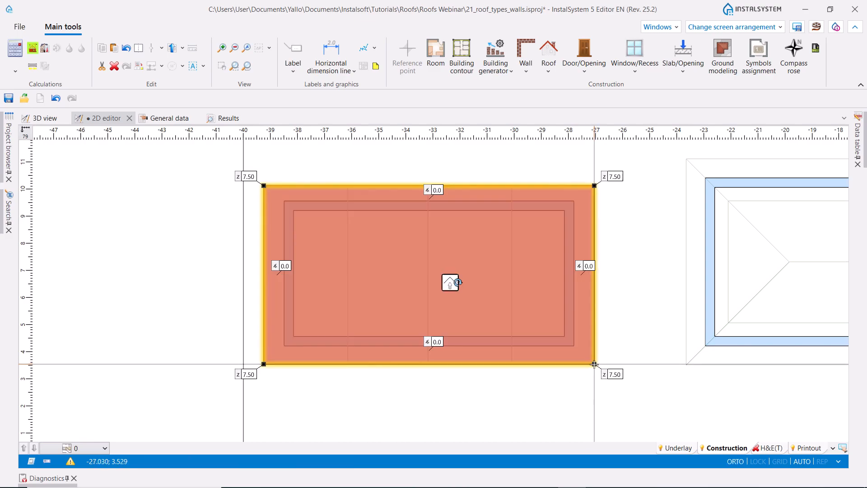
# - Divide the new rectangular roof with three roof edges along the vertical underlay lines, running from its upper to its lower border
pyautogui.click(544, 71)
pyautogui.click(565, 136)
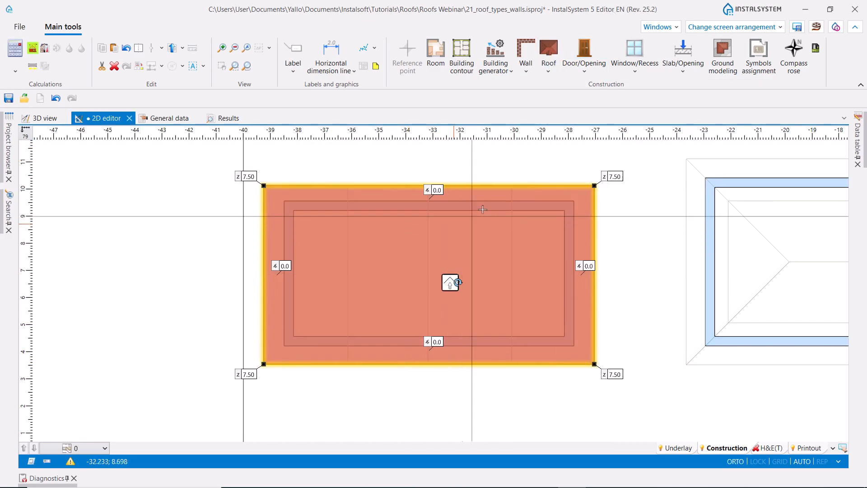
pyautogui.click(512, 185)
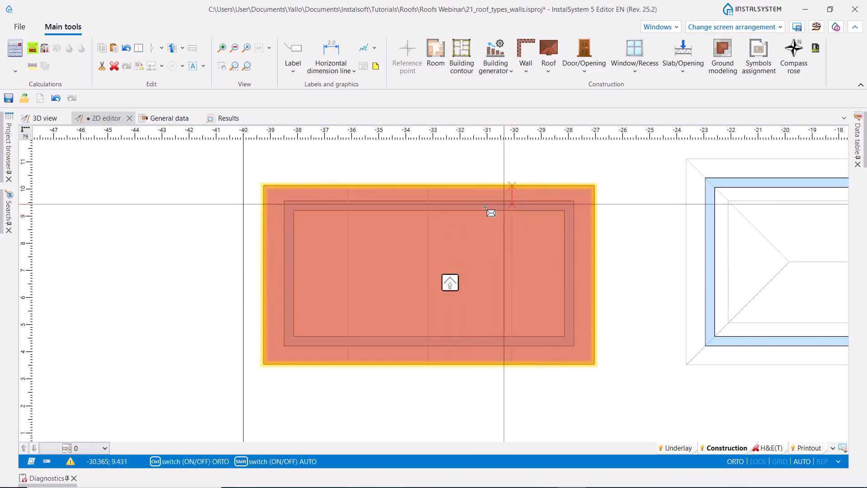
pyautogui.click(511, 364)
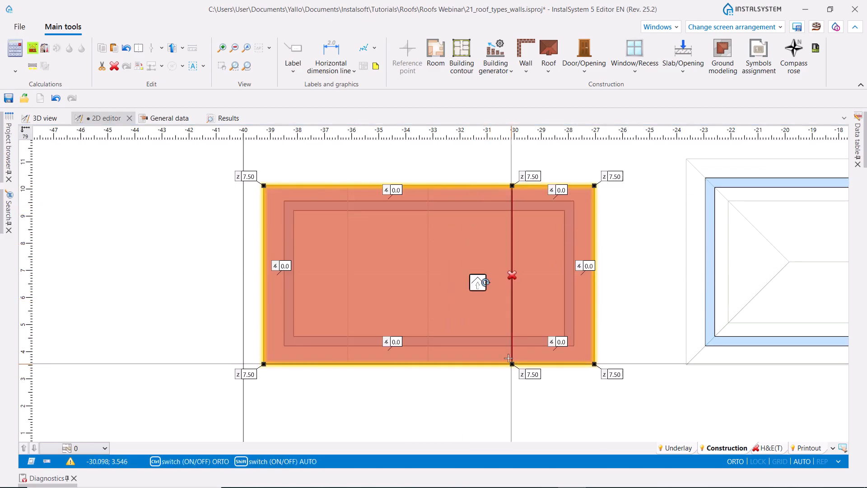
pyautogui.click(550, 47)
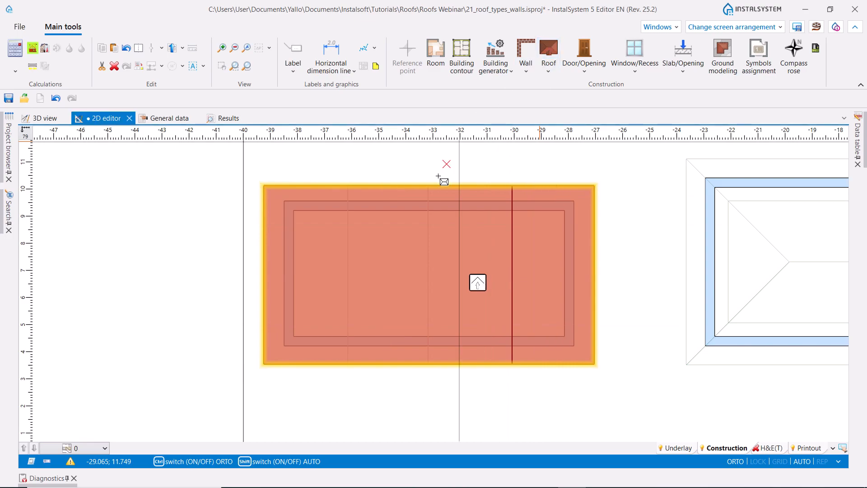
pyautogui.click(429, 185)
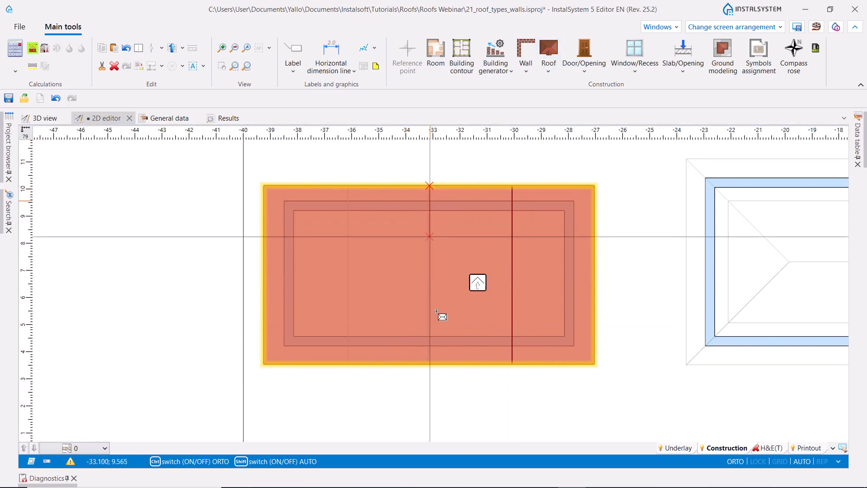
pyautogui.click(429, 364)
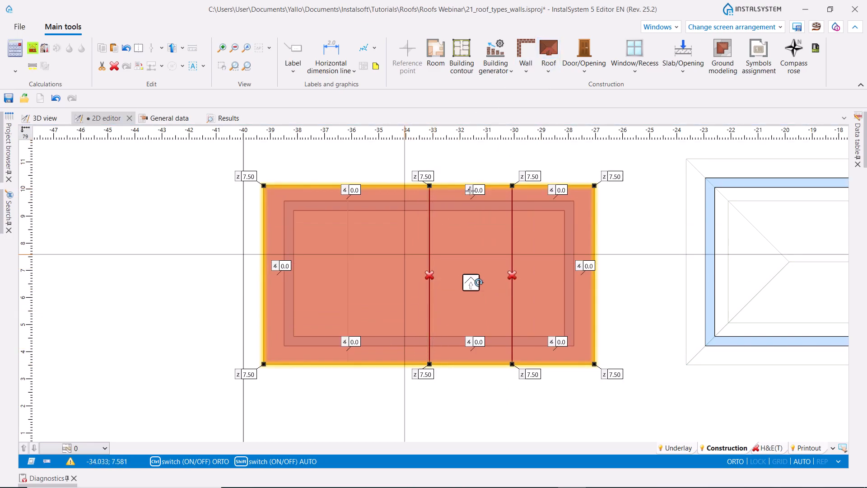
pyautogui.click(549, 49)
pyautogui.click(349, 204)
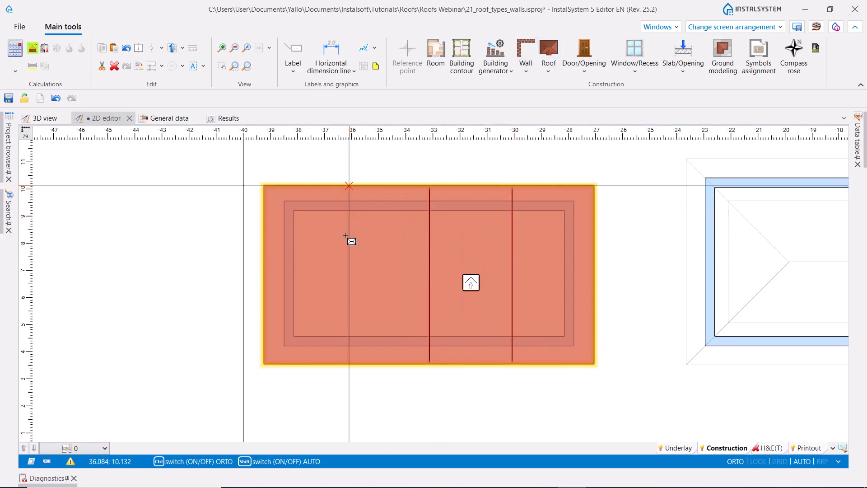
pyautogui.click(352, 364)
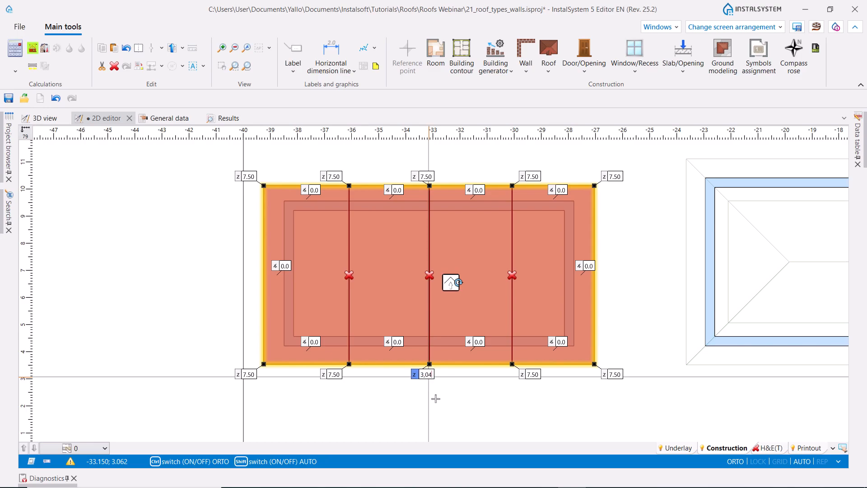
# - Set the end heights of the middle roof edge to 3.04 and those of the two outer roof edges to 5.80
pyautogui.press('Return')
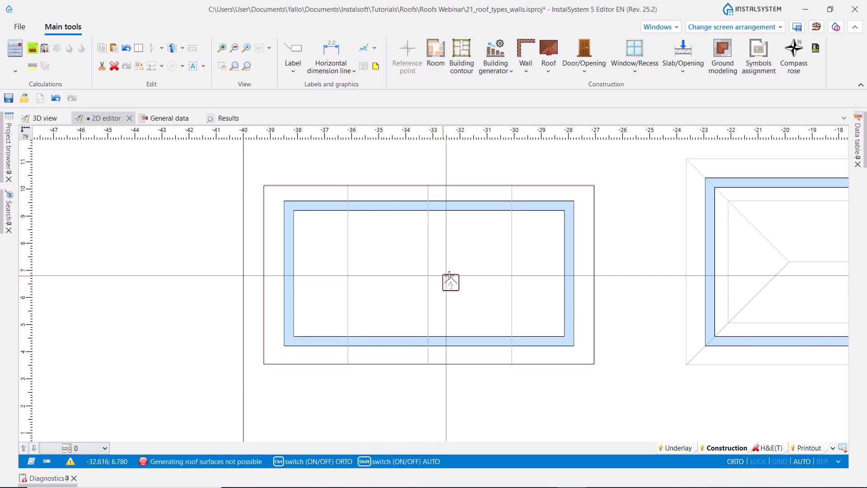
pyautogui.click(437, 277)
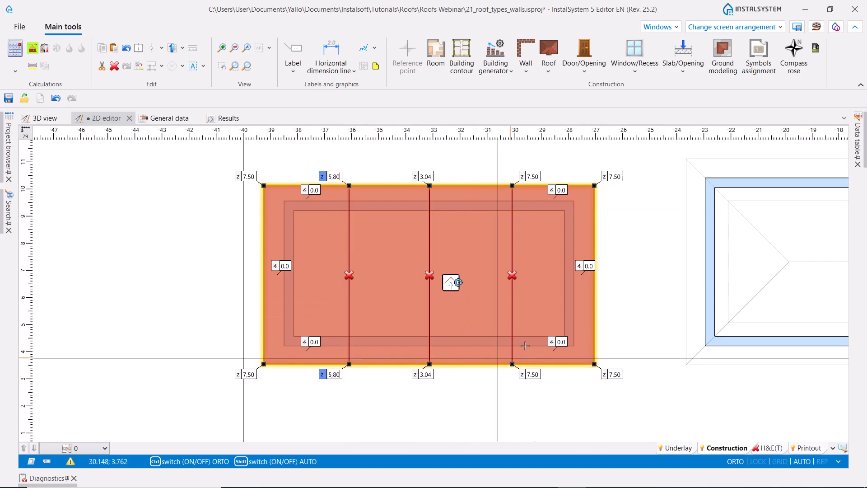
pyautogui.click(534, 176)
pyautogui.write('5')
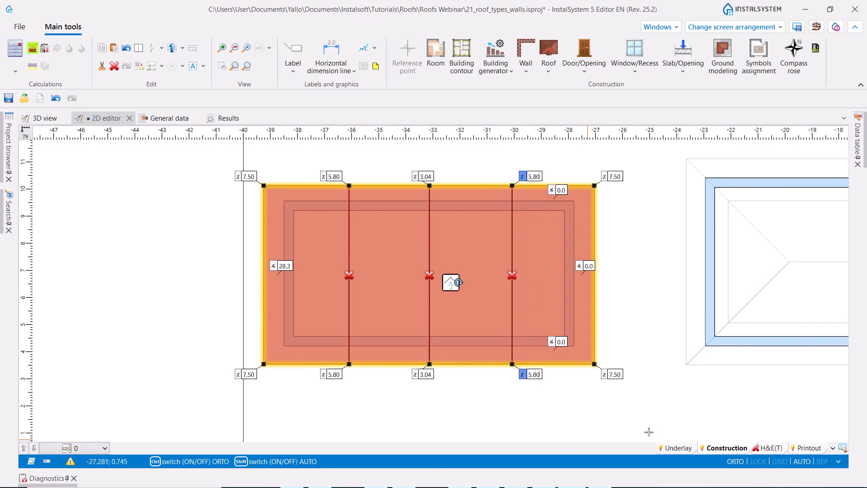
pyautogui.press('Return')
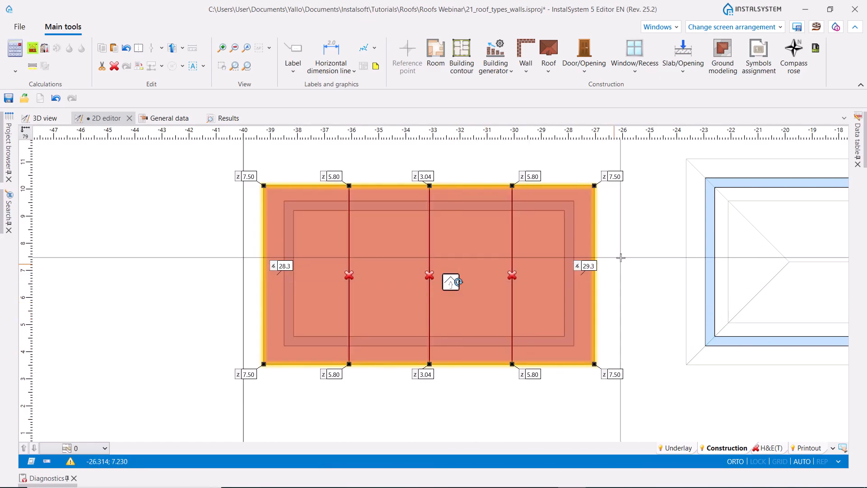
# - Set the slope angles at the roof's right and left outer borders to 45°
pyautogui.click(589, 266)
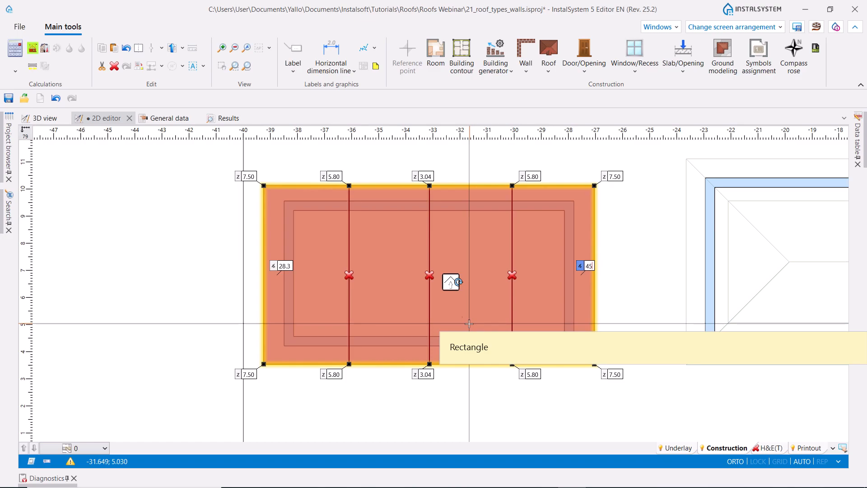
pyautogui.write('45')
pyautogui.click(287, 266)
pyautogui.click(288, 266)
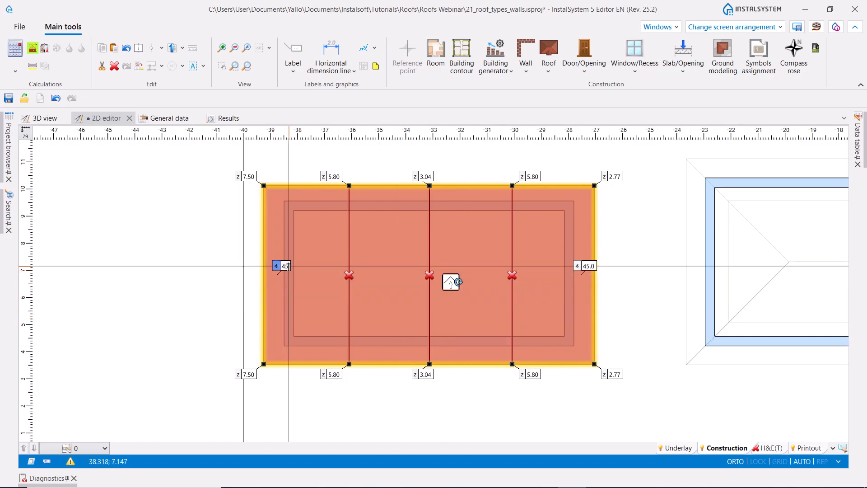
pyautogui.press('Return')
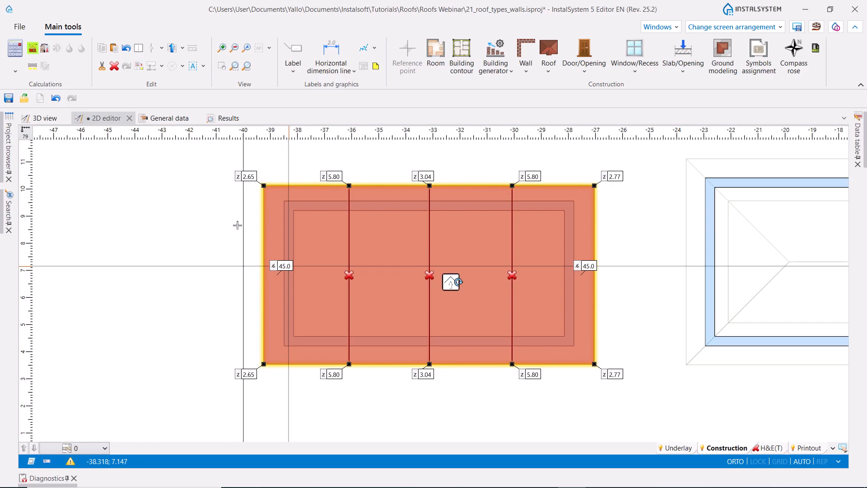
# - Run the building structure calculation and show the roof with two parallel ridges in the 3D view
pyautogui.click(33, 49)
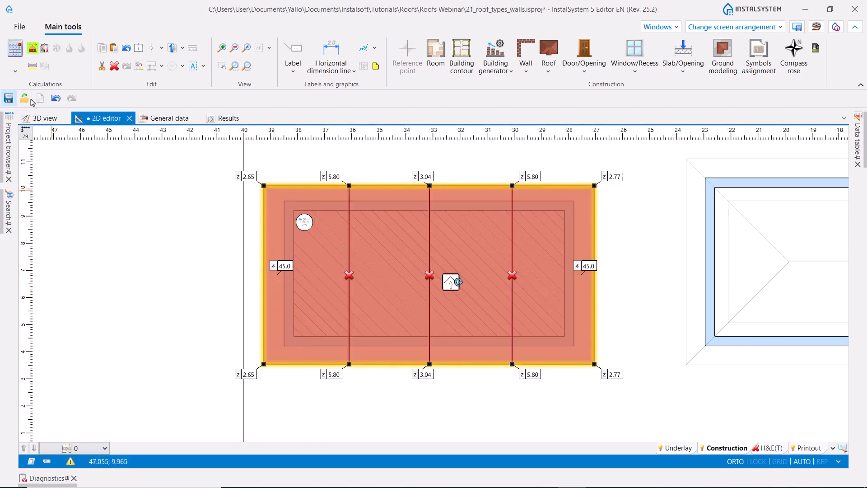
pyautogui.click(40, 119)
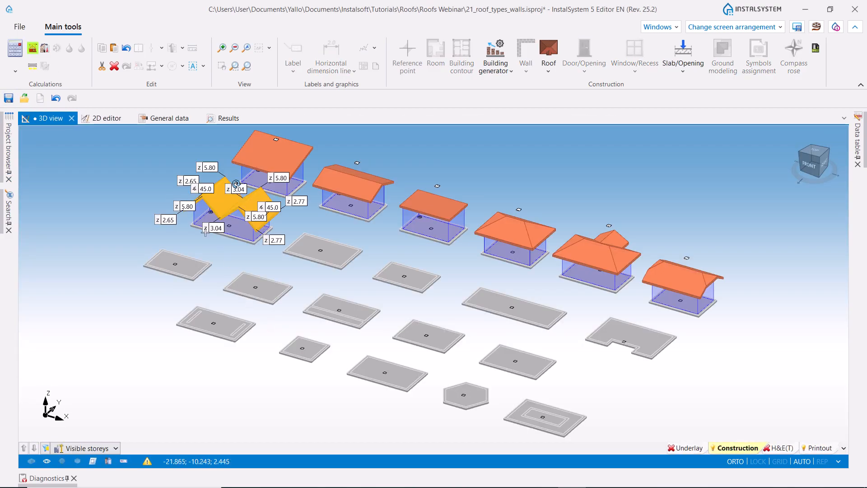
pyautogui.scroll(3, 198, 215)
pyautogui.moveTo(242, 275); pyautogui.dragTo(266, 257, button='middle')
pyautogui.moveTo(110, 303); pyautogui.dragTo(164, 298, button='middle')
pyautogui.moveTo(143, 372); pyautogui.dragTo(171, 372, button='middle')
pyautogui.click(200, 348)
# - Inspect the two-ridge roof and its fitted walls up close, including in the H&E(T) layer
pyautogui.scroll(4, 251, 269)
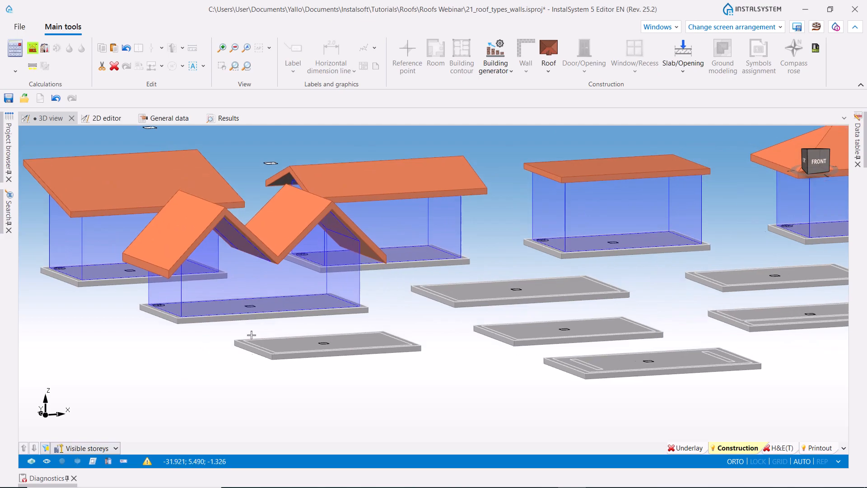
pyautogui.press('Down')
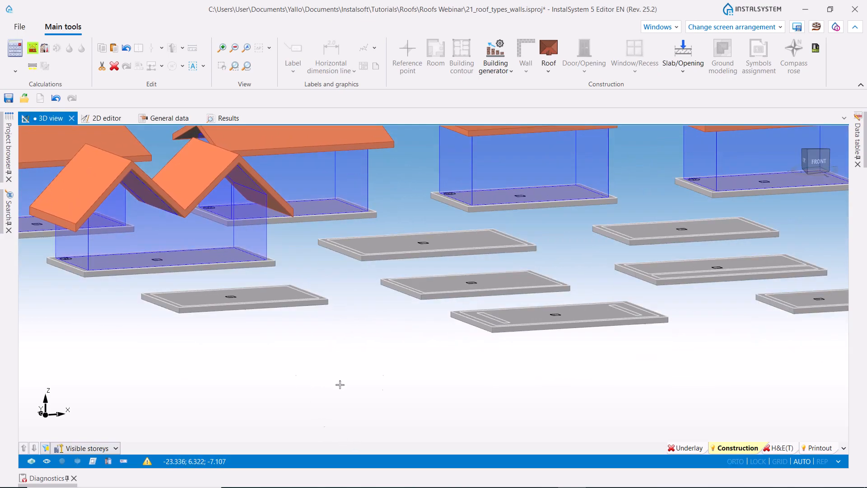
pyautogui.click(772, 452)
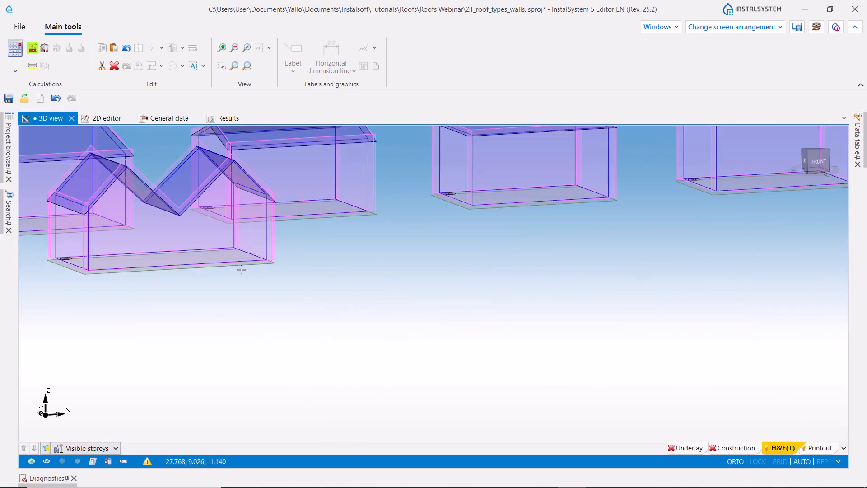
# - Draw a rectangular roof in the 2D editor over the outer outline of the building next to the two-ridge roof, corner to corner
pyautogui.scroll(-3, 225, 322)
pyautogui.moveTo(348, 342); pyautogui.dragTo(325, 345, button='middle')
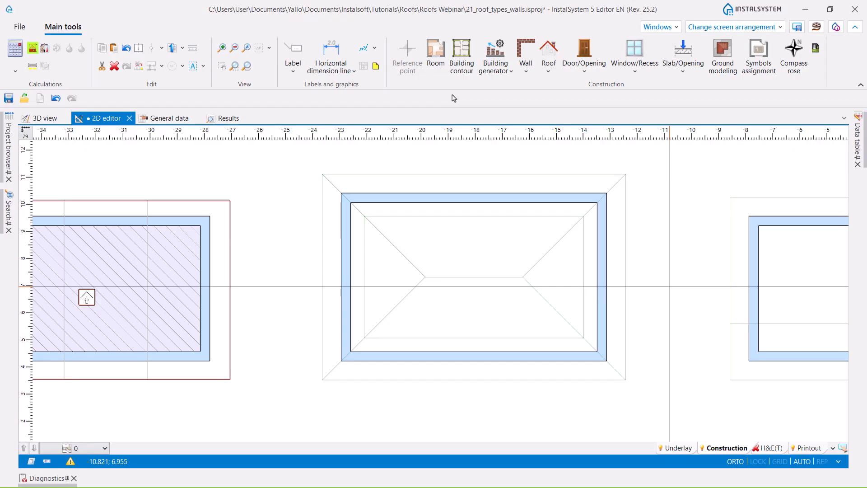
pyautogui.scroll(-3, 613, 183)
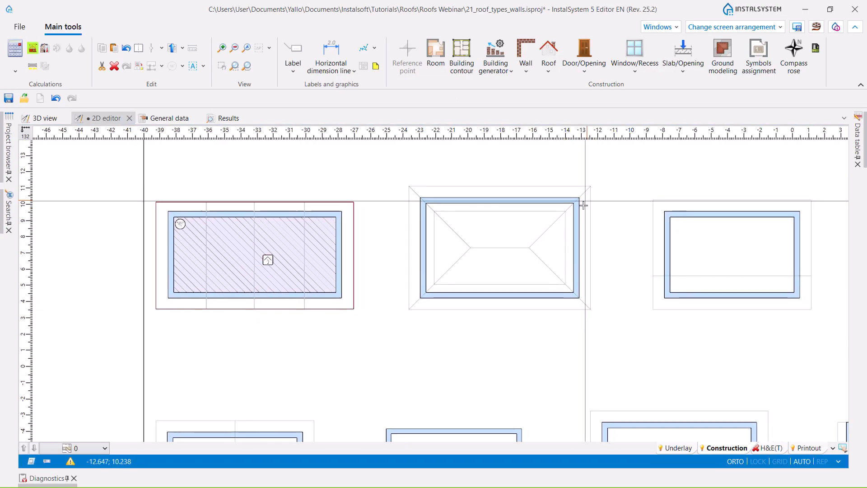
pyautogui.scroll(3, 609, 194)
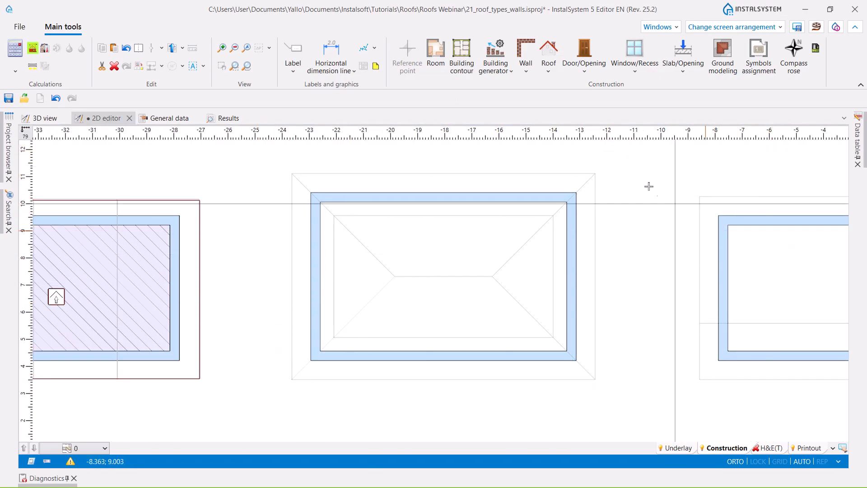
pyautogui.click(548, 66)
pyautogui.click(584, 112)
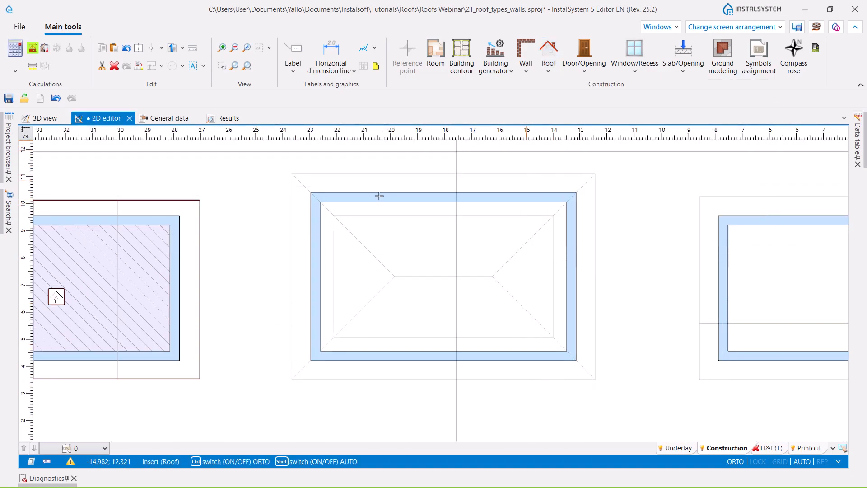
pyautogui.click(292, 174)
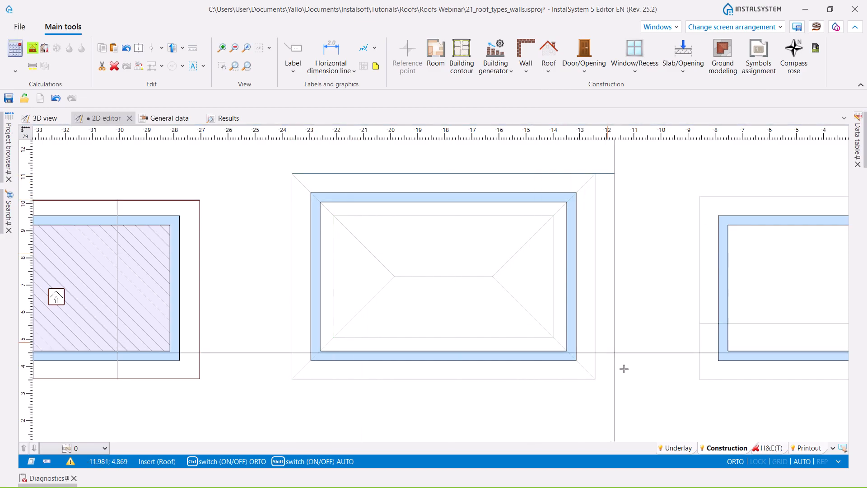
pyautogui.click(595, 379)
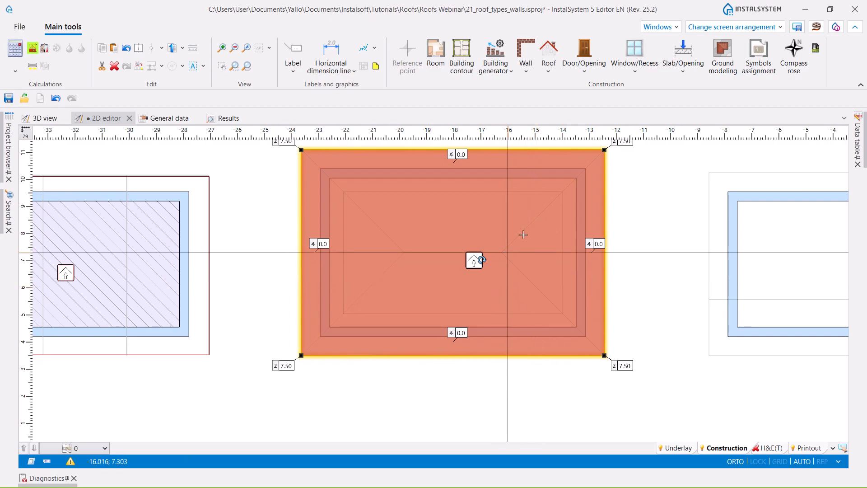
# - Divide the new roof with two roof edges running from its left corners to the left end of the underlay's ridge line
pyautogui.click(548, 71)
pyautogui.click(594, 137)
pyautogui.click(301, 150)
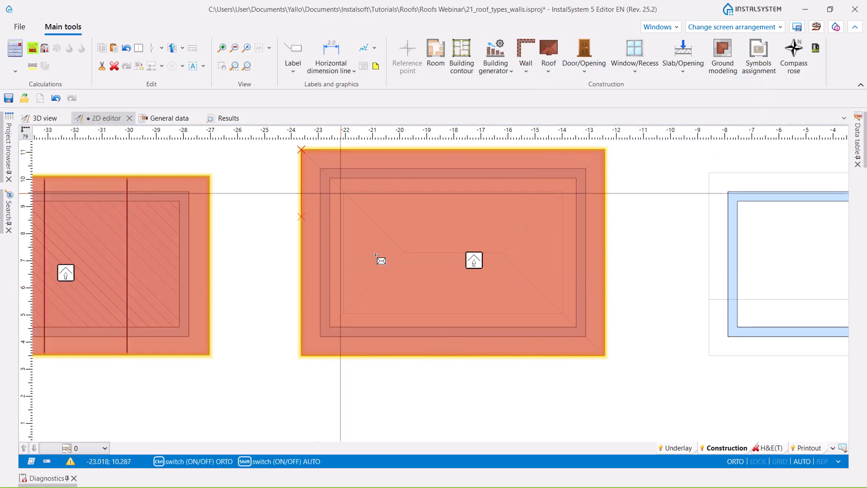
pyautogui.click(404, 253)
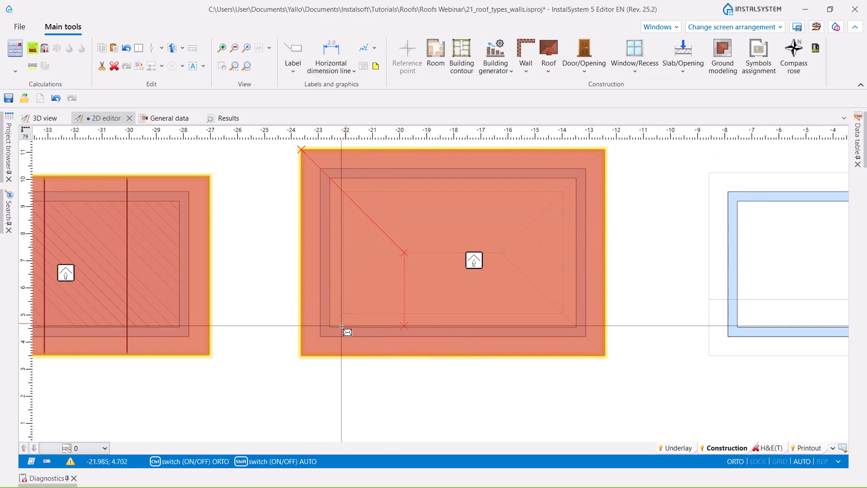
pyautogui.click(300, 356)
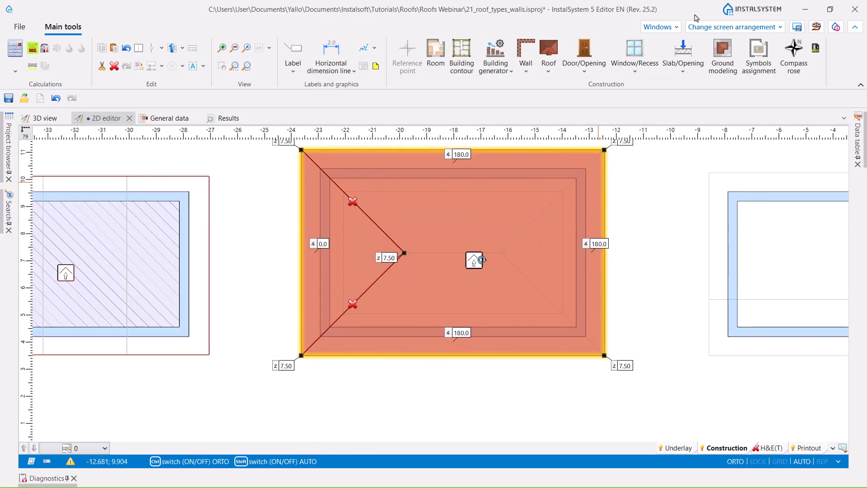
# - Add two roof edges from the roof's right corners to the right end of the underlay's ridge line
pyautogui.click(549, 50)
pyautogui.click(605, 149)
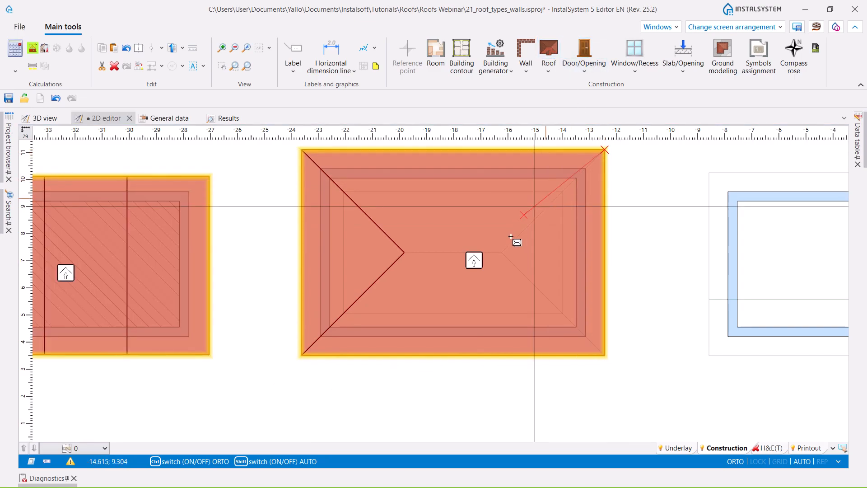
pyautogui.click(502, 253)
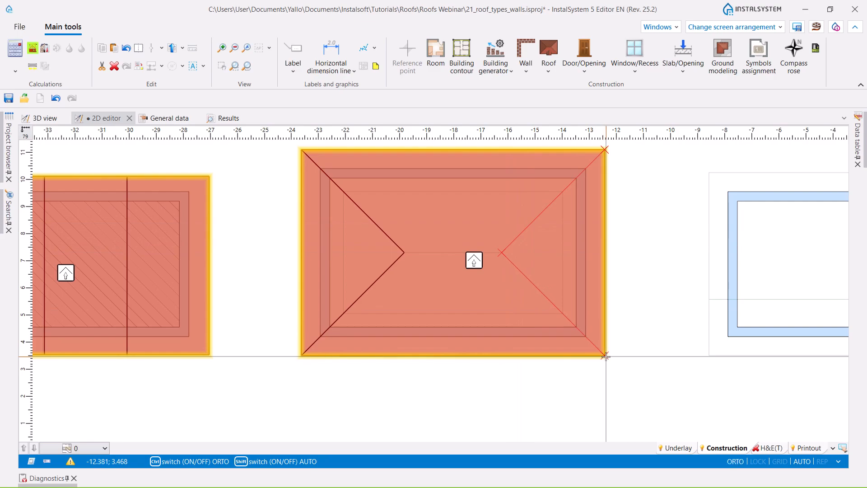
pyautogui.click(604, 356)
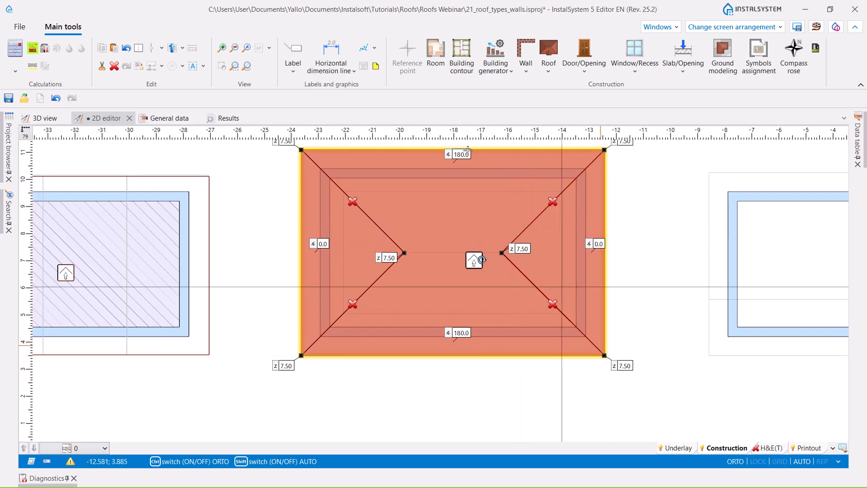
# - Draw roof edges along all four sides of the inner rectangle, connecting the four diagonal edges
pyautogui.click(551, 53)
pyautogui.click(343, 192)
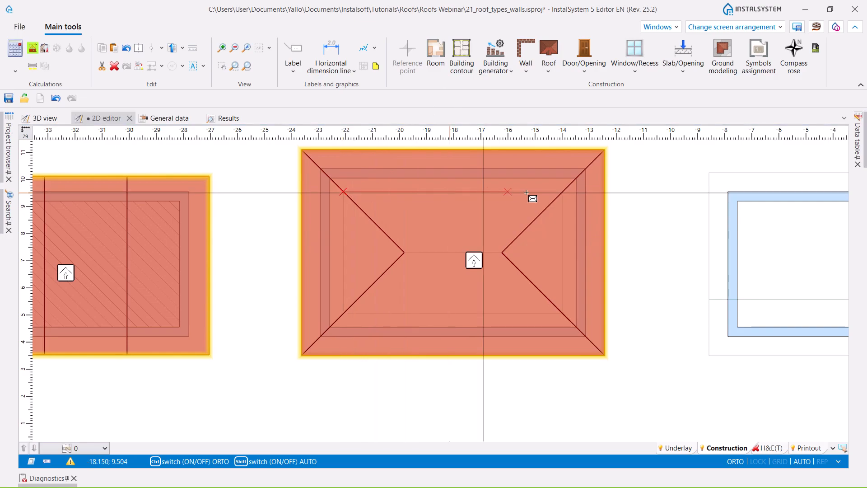
pyautogui.click(562, 316)
pyautogui.scroll(2, 570, 321)
pyautogui.click(561, 303)
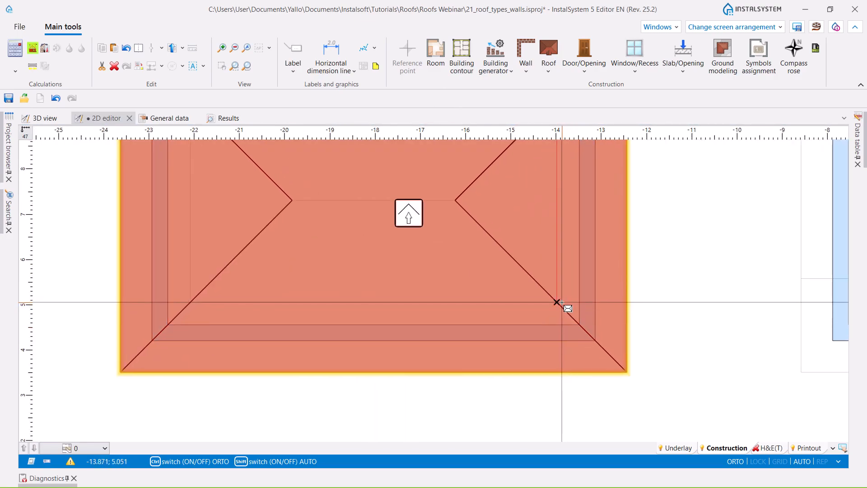
pyautogui.doubleClick(190, 307)
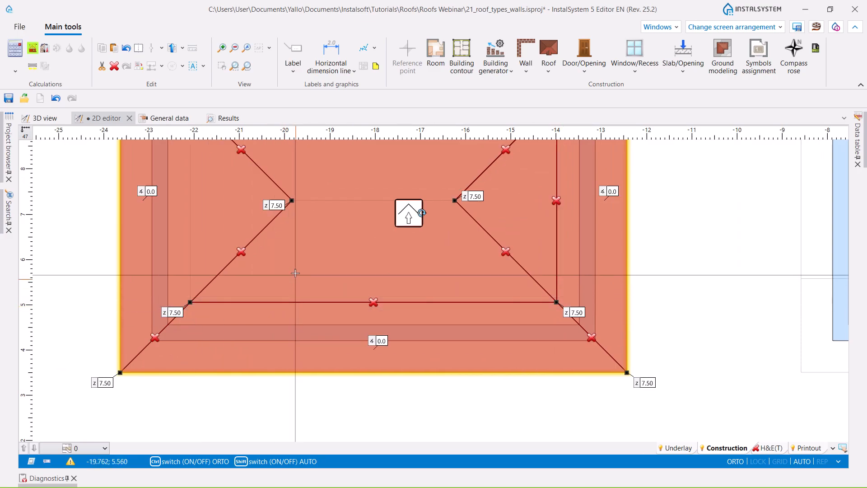
pyautogui.moveTo(296, 274); pyautogui.dragTo(394, 334, button='middle')
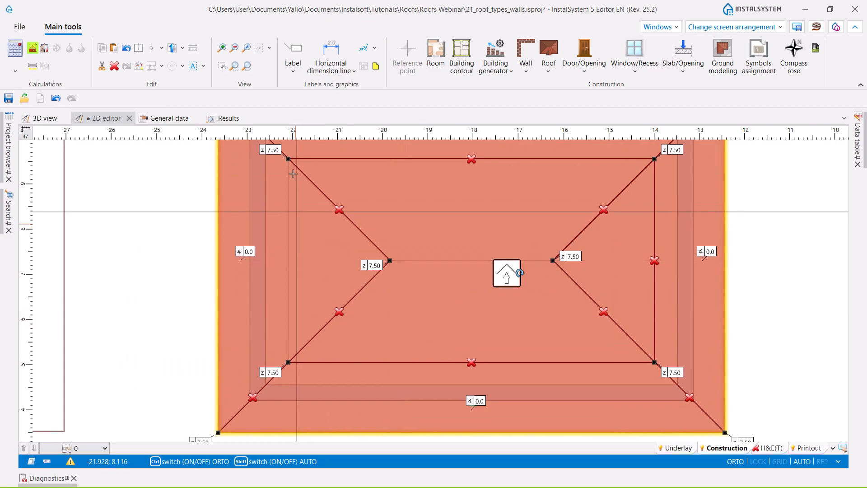
pyautogui.click(550, 56)
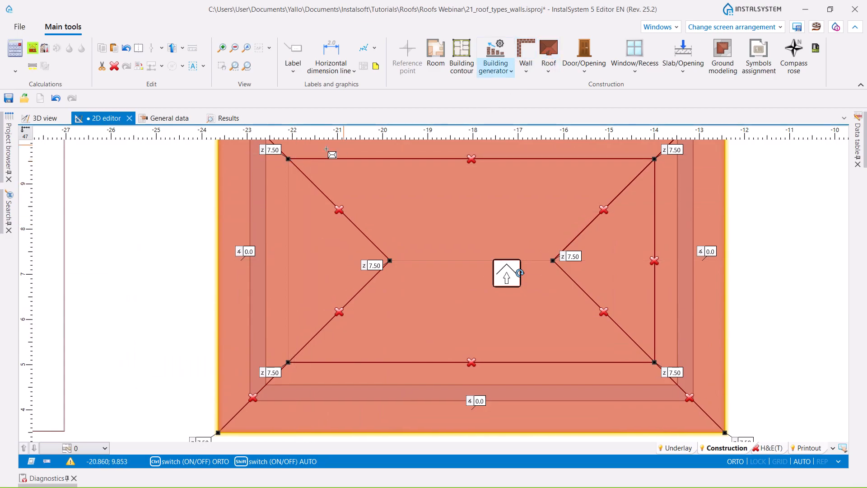
pyautogui.click(288, 160)
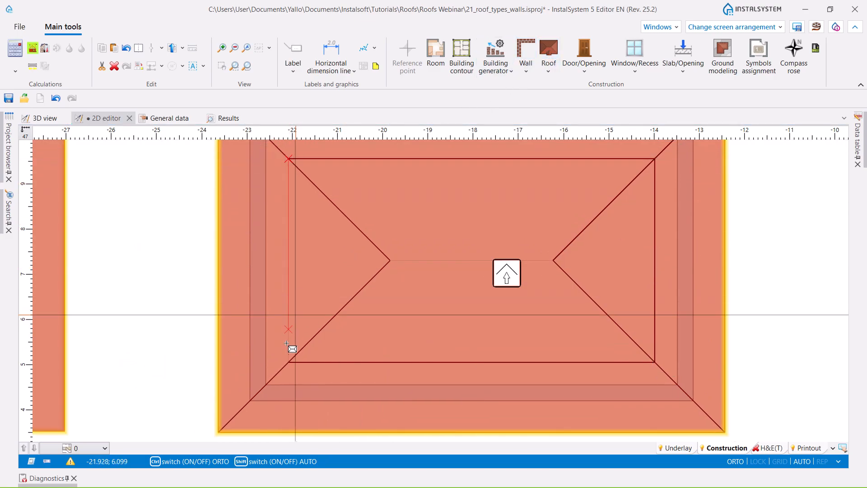
pyautogui.click(288, 361)
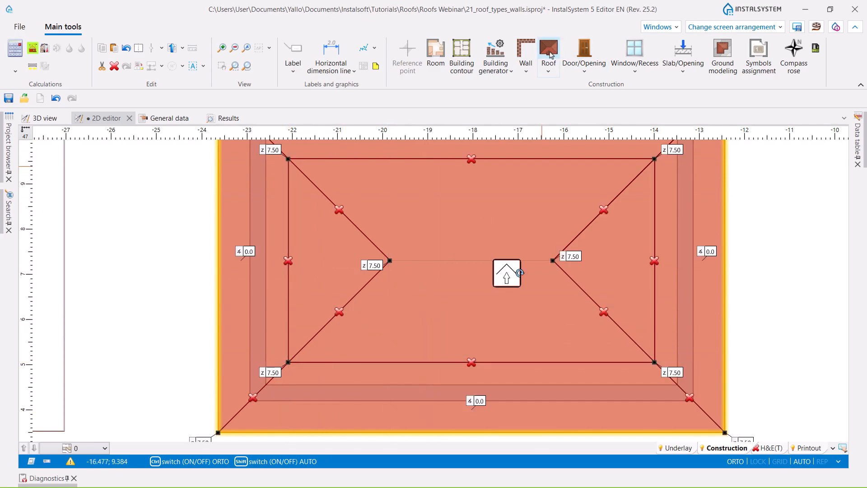
# - Draw the ridge as a roof edge between the two points where the diagonal edges meet
pyautogui.click(549, 56)
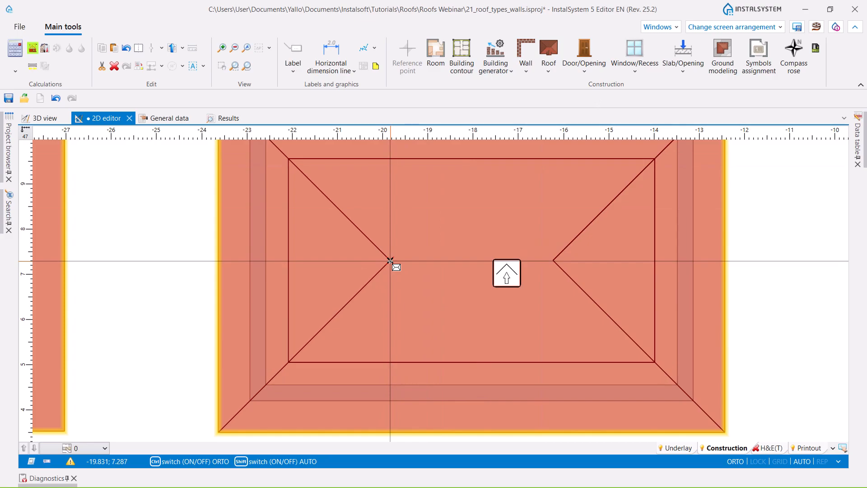
pyautogui.click(390, 261)
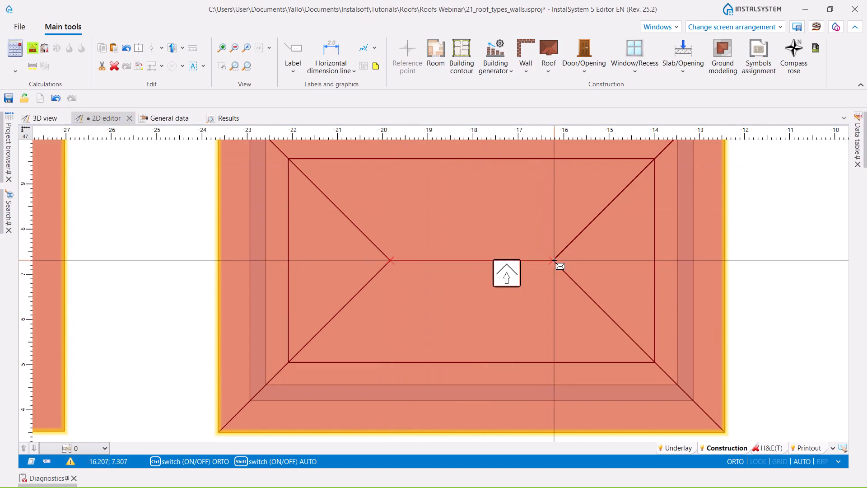
pyautogui.click(554, 260)
pyautogui.scroll(-3, 465, 253)
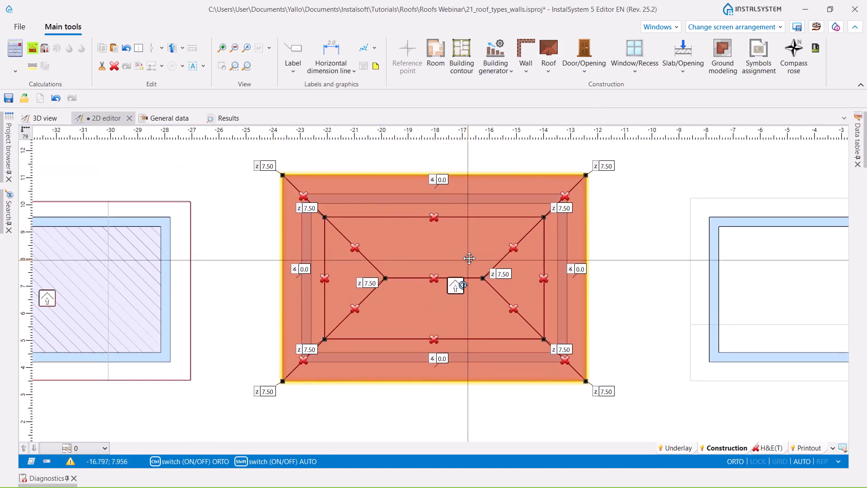
# - Set the heights of both ridge ends to 6.27 and of the inner rectangle's four corners to 5.87
pyautogui.click(374, 282)
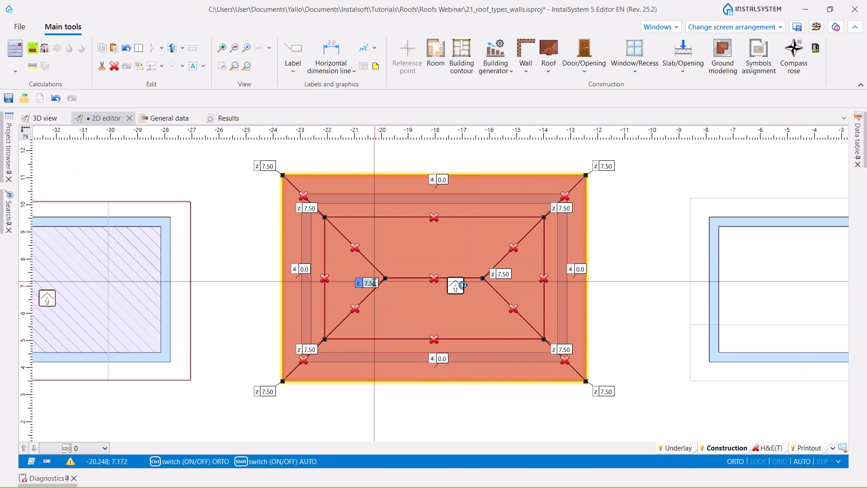
pyautogui.click(504, 273)
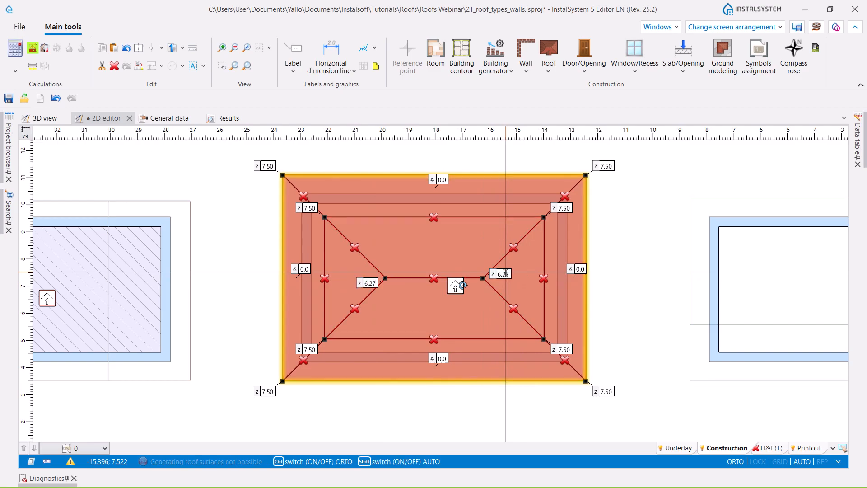
pyautogui.click(310, 208)
pyautogui.keyDown('ctrl'); pyautogui.click(307, 349); pyautogui.keyUp('ctrl')
pyautogui.keyDown('ctrl'); pyautogui.click(563, 349); pyautogui.keyUp('ctrl')
pyautogui.keyDown('ctrl'); pyautogui.click(566, 208); pyautogui.keyUp('ctrl')
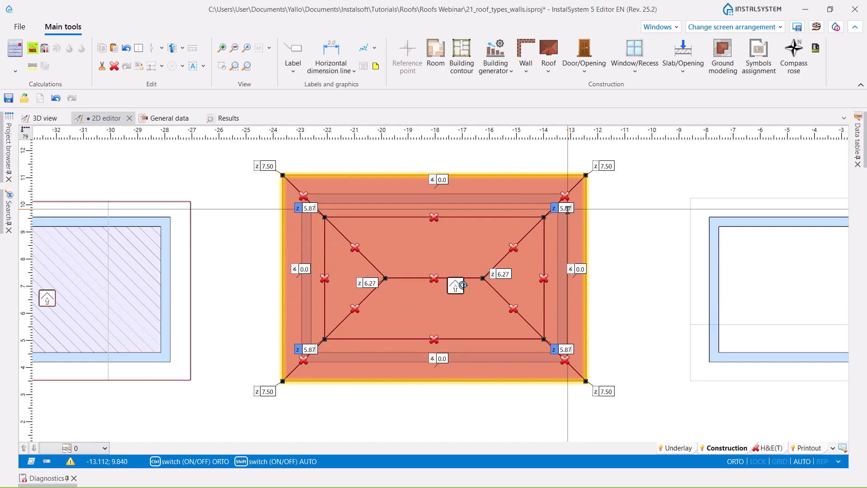
pyautogui.press('Return')
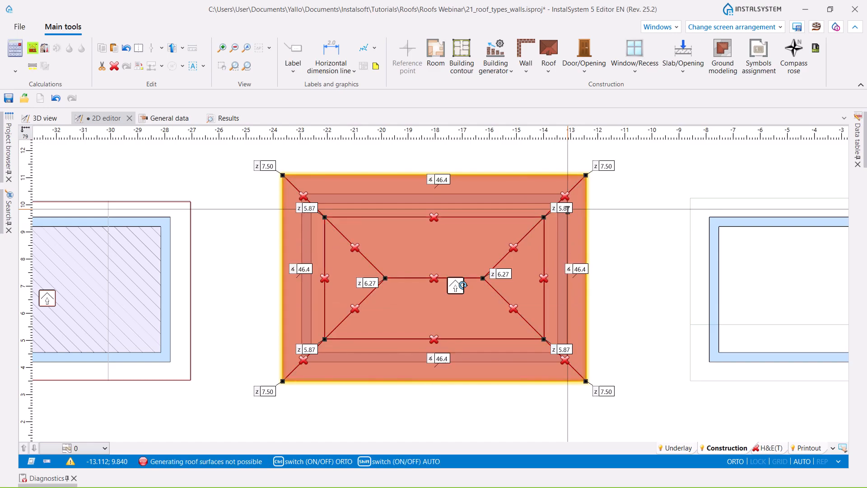
# - Set the slope angles at the roof's upper and lower outer borders to 60°
pyautogui.click(446, 179)
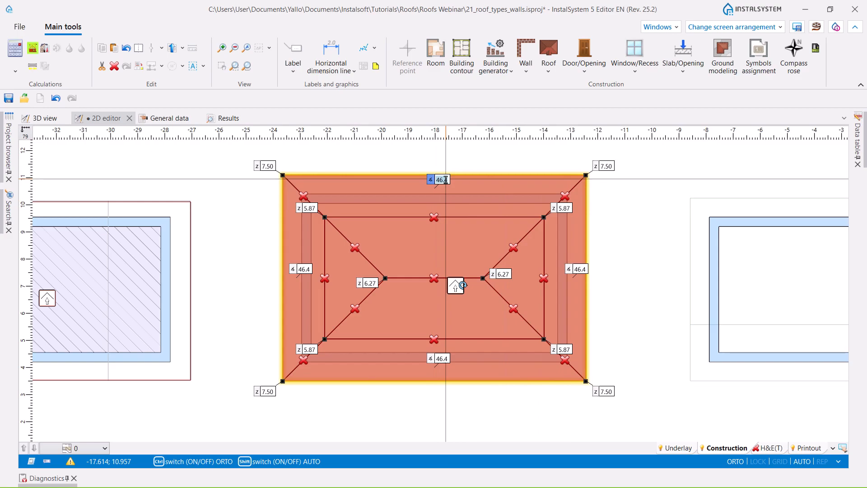
pyautogui.write('60')
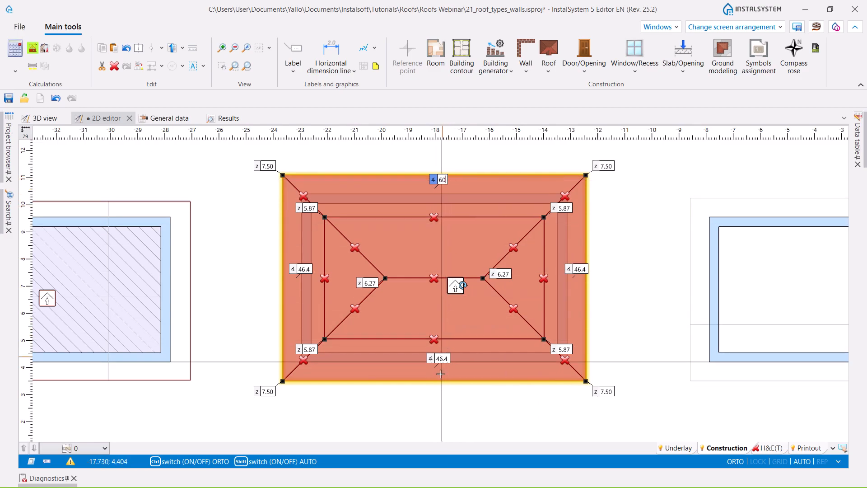
pyautogui.press('Return')
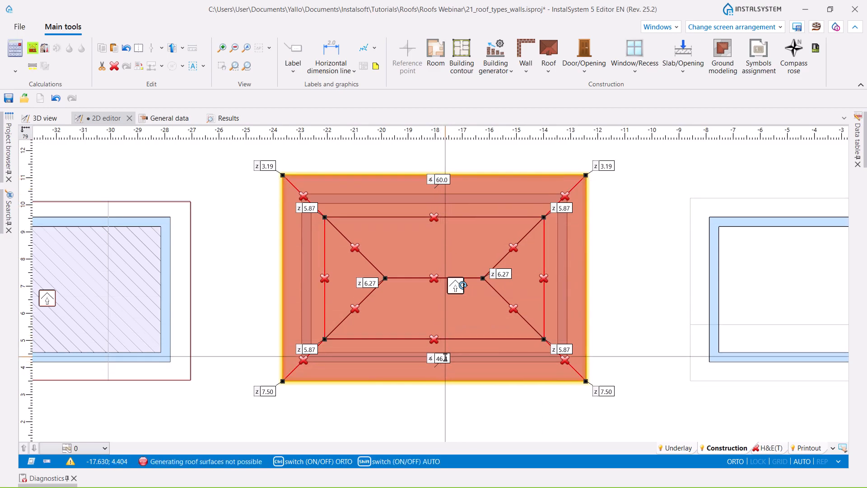
pyautogui.click(448, 358)
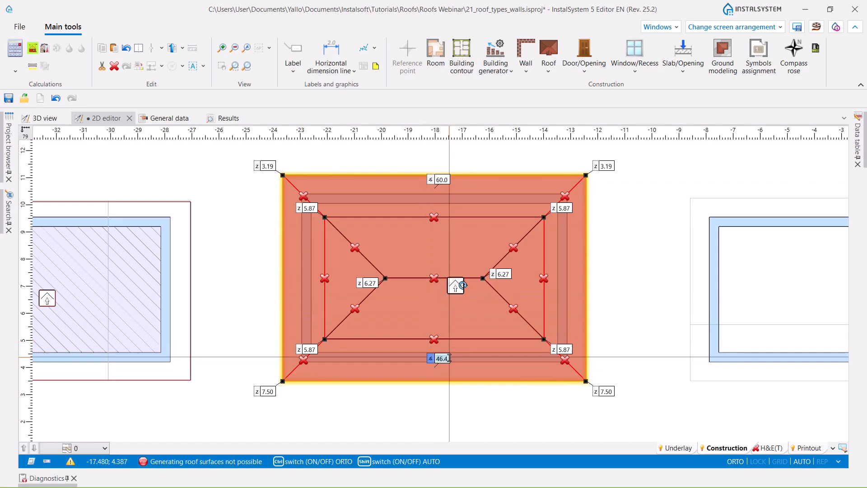
pyautogui.press('Return')
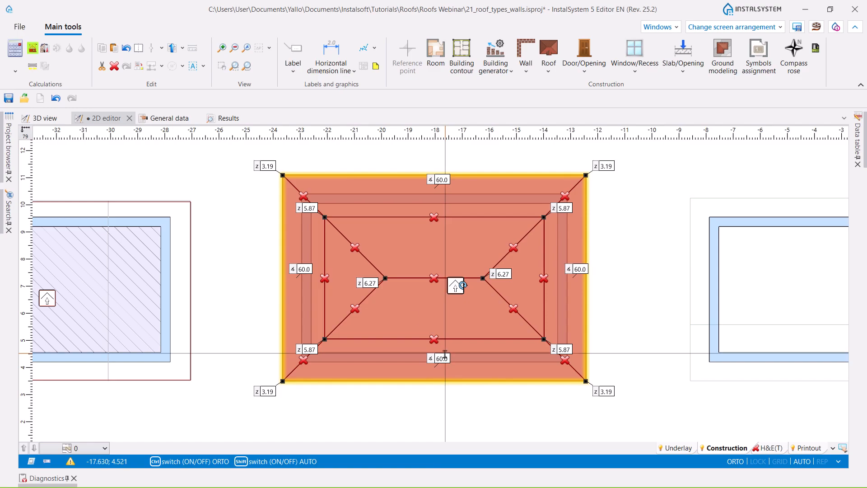
# - Run the building structure calculation and show the new roof with the other buildings in the 3D view
pyautogui.click(35, 48)
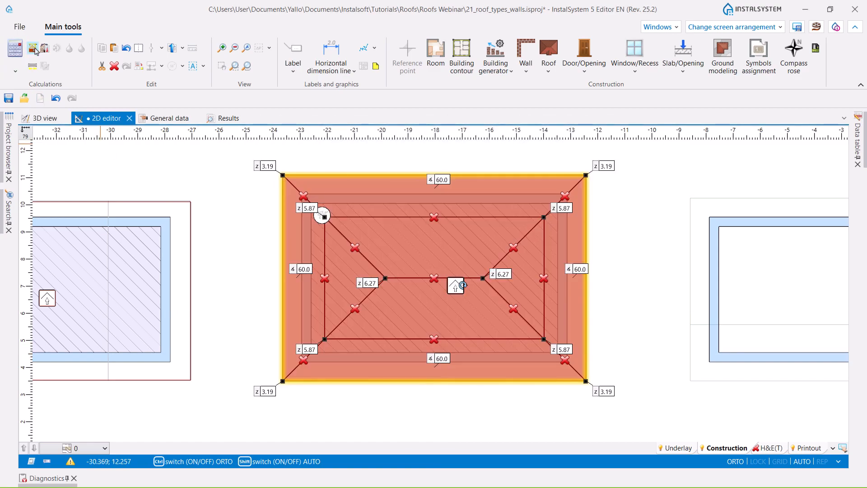
pyautogui.click(37, 121)
pyautogui.moveTo(451, 332); pyautogui.dragTo(420, 332, button='middle')
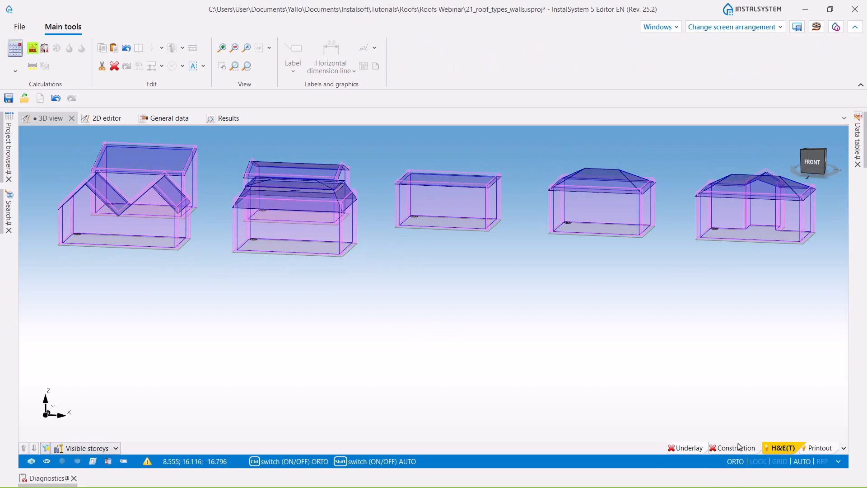
# - Switch the 3D view to the construction layer, present all walls and inspect the finished roofed buildings from several sides
pyautogui.click(738, 448)
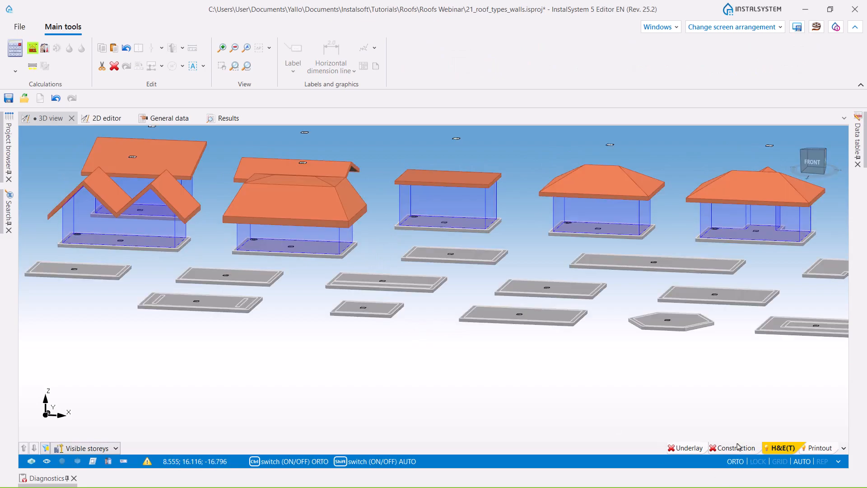
pyautogui.click(108, 461)
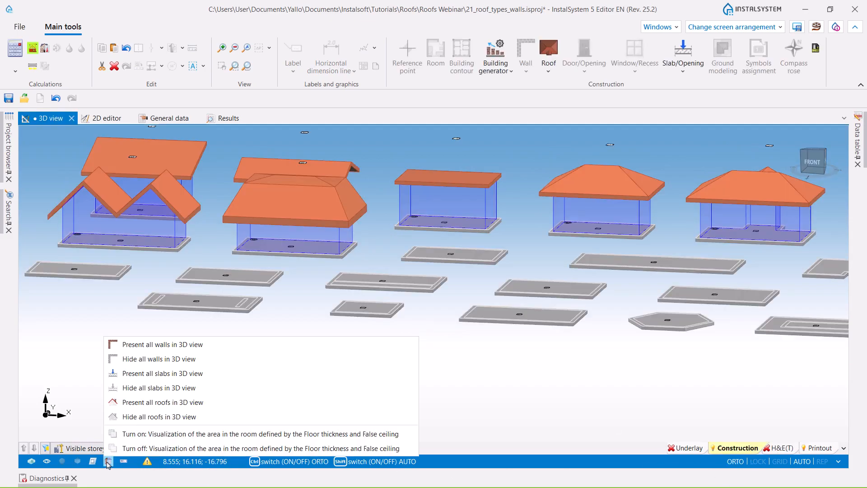
pyautogui.click(138, 345)
pyautogui.moveTo(226, 364); pyautogui.dragTo(381, 362, button='middle')
pyautogui.moveTo(533, 390); pyautogui.dragTo(388, 384, button='middle')
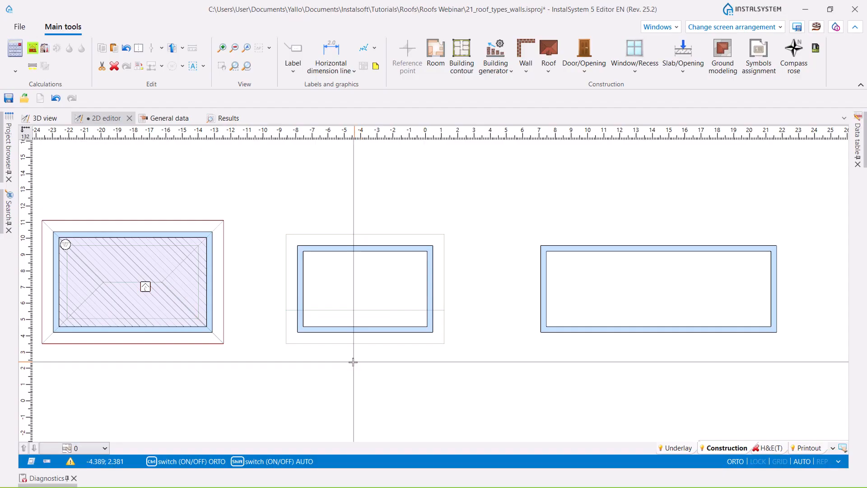
# - Draw a rectangular roof over the next building in the 2D plan, between opposite corners of the thin outer outline around its walls
pyautogui.scroll(2, 346, 257)
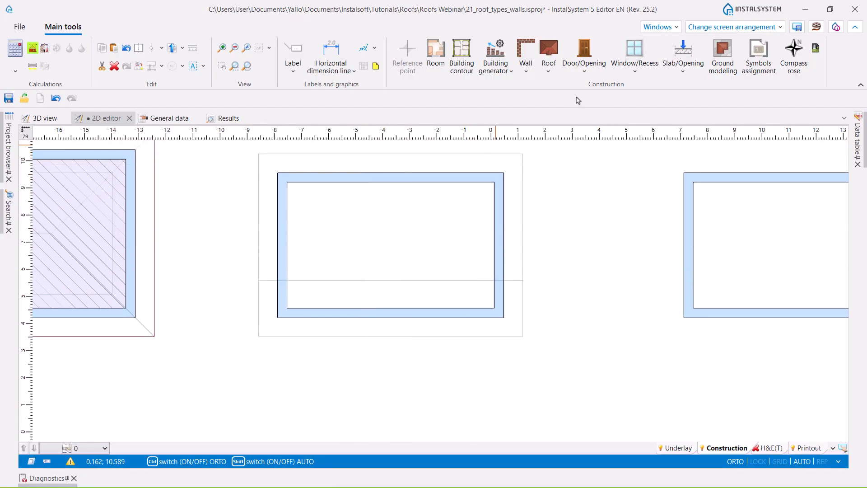
pyautogui.click(549, 70)
pyautogui.click(572, 104)
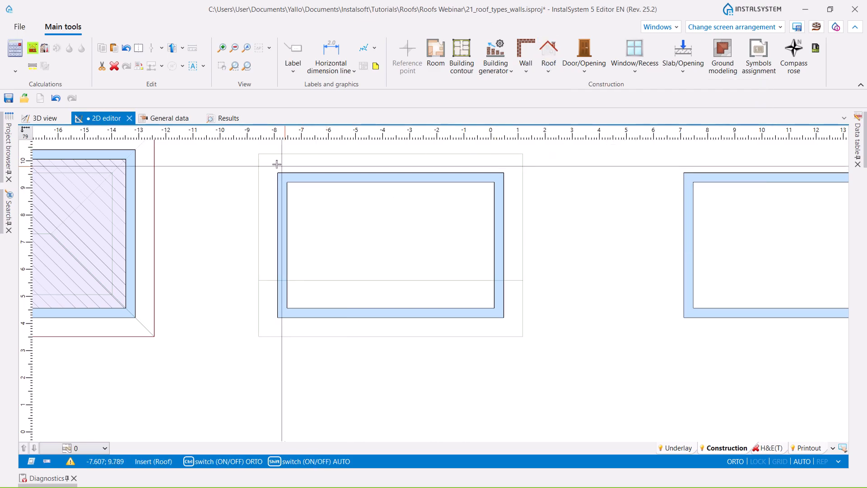
pyautogui.click(259, 155)
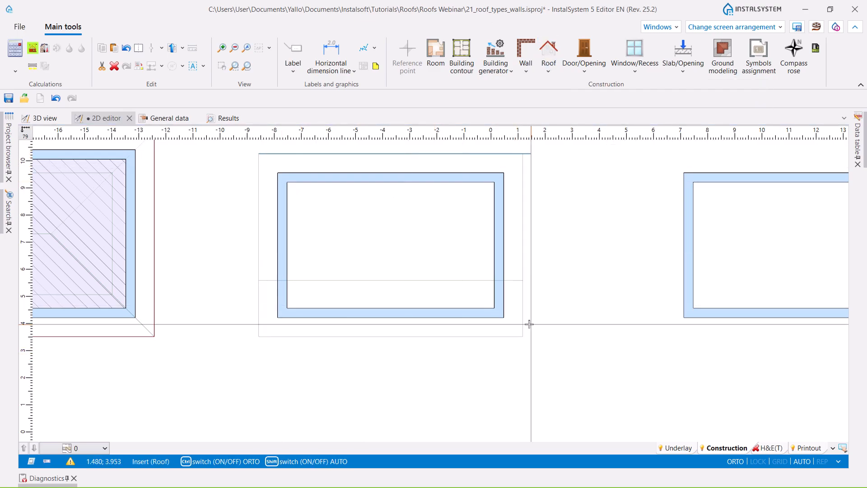
pyautogui.click(522, 337)
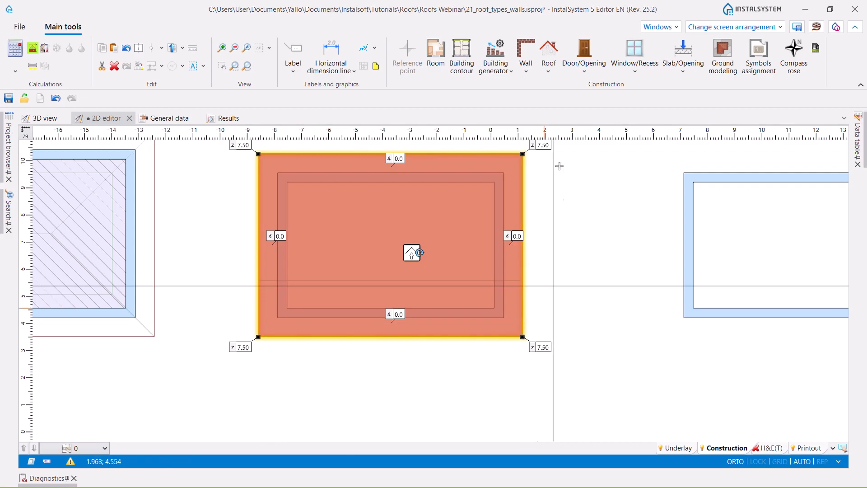
# - Divide the new roof with a roof edge along the off-centre horizontal guide line, running from one side border to the other
pyautogui.click(555, 73)
pyautogui.click(581, 156)
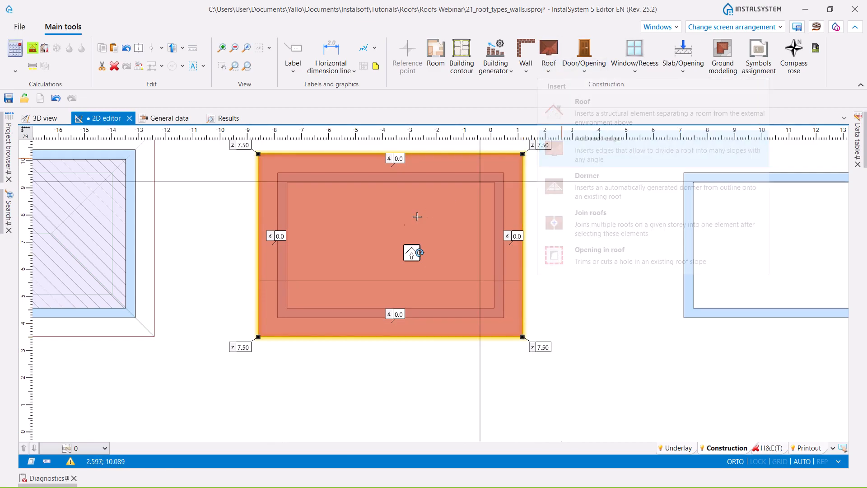
pyautogui.click(258, 280)
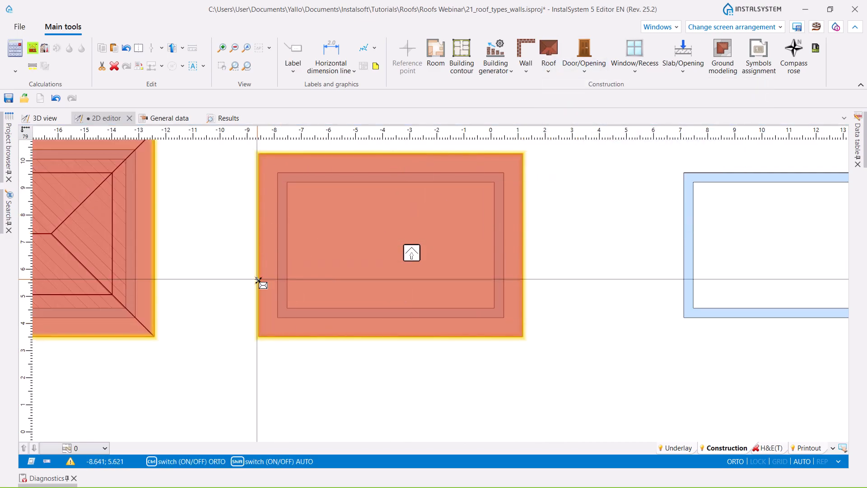
pyautogui.click(523, 280)
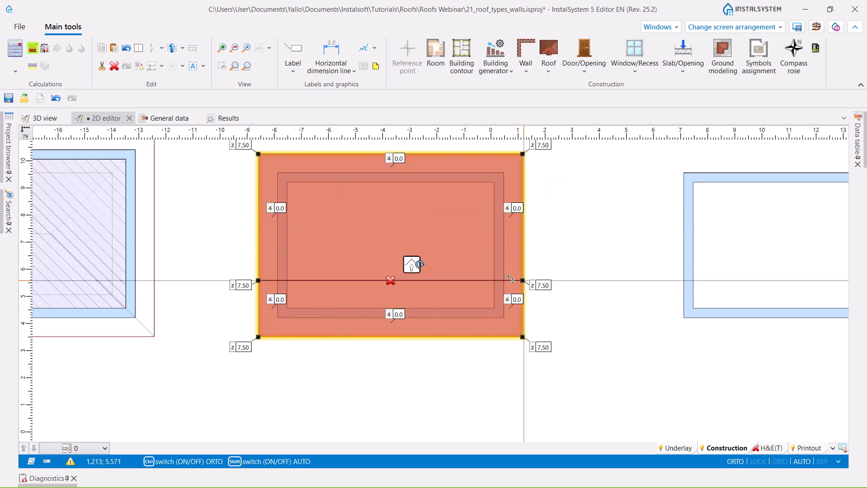
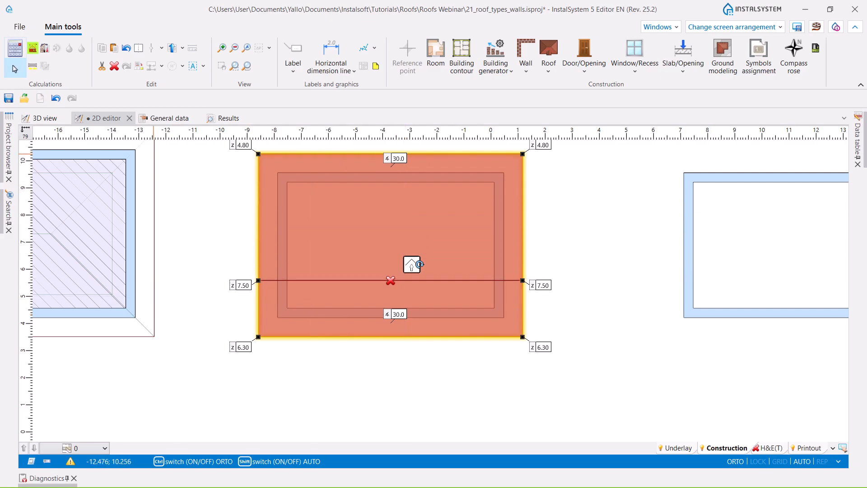
# - Run the building structure calculation and inspect the roof with the off-centre ridge among the other buildings in the 3D view
pyautogui.click(32, 49)
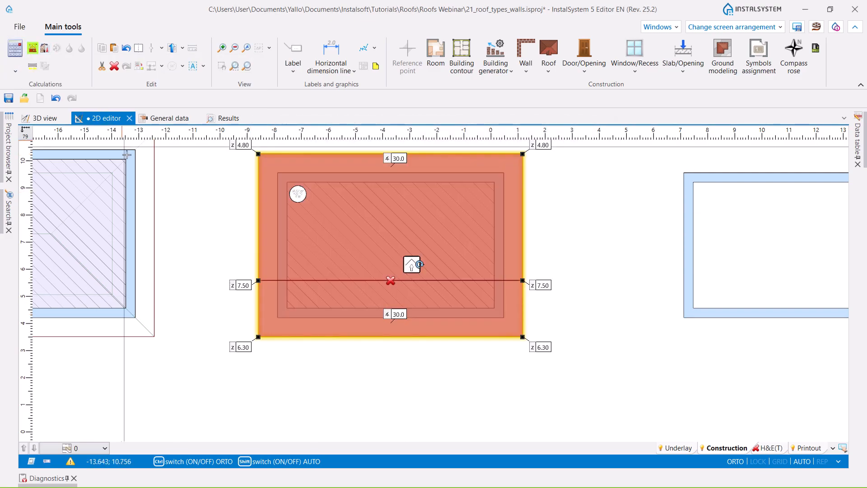
pyautogui.click(45, 118)
pyautogui.scroll(-3, 421, 337)
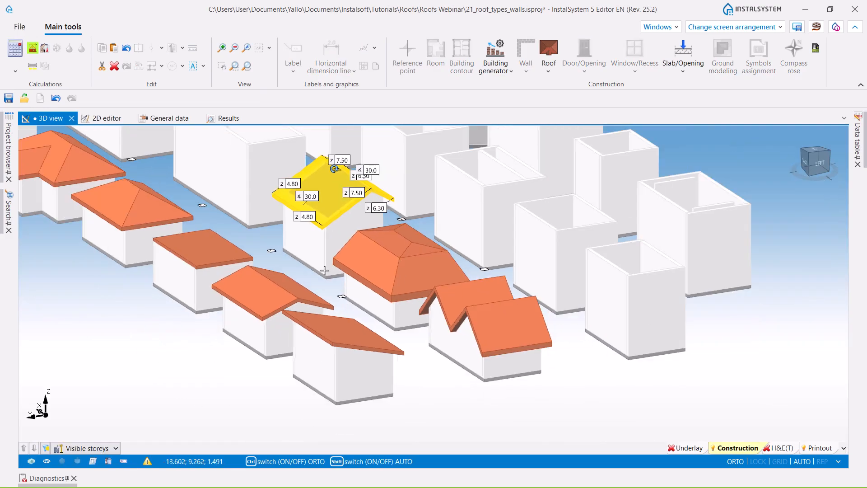
pyautogui.moveTo(296, 246); pyautogui.dragTo(310, 328, button='middle')
pyautogui.scroll(3, 303, 334)
pyautogui.click(303, 334)
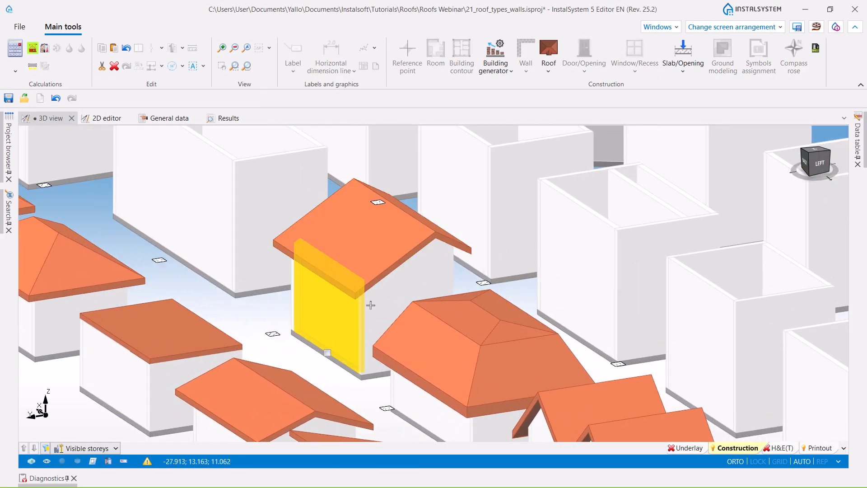
pyautogui.click(272, 362)
pyautogui.moveTo(577, 320); pyautogui.dragTo(509, 292, button='middle')
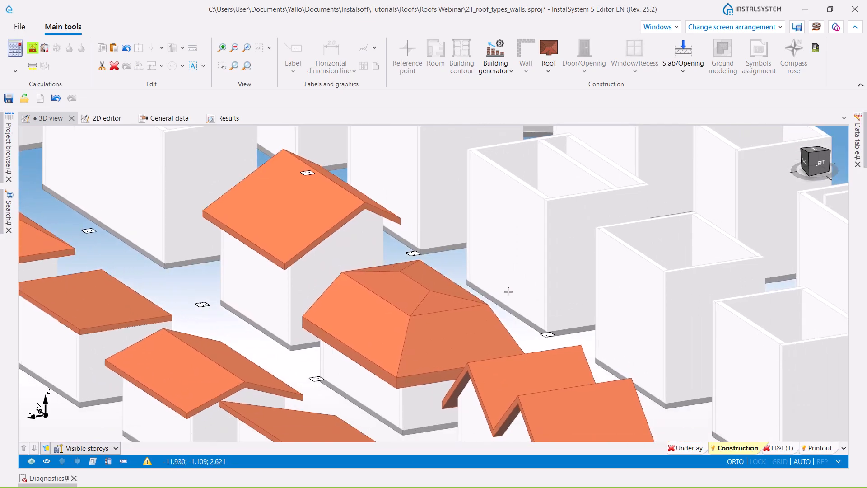
pyautogui.moveTo(548, 321)
pyautogui.keyDown('shift'); pyautogui.mouseDown(button='middle')
pyautogui.moveTo(485, 319)
pyautogui.moveTo(513, 329)
pyautogui.moveTo(558, 320)
pyautogui.mouseUp(button='middle'); pyautogui.keyUp('shift')
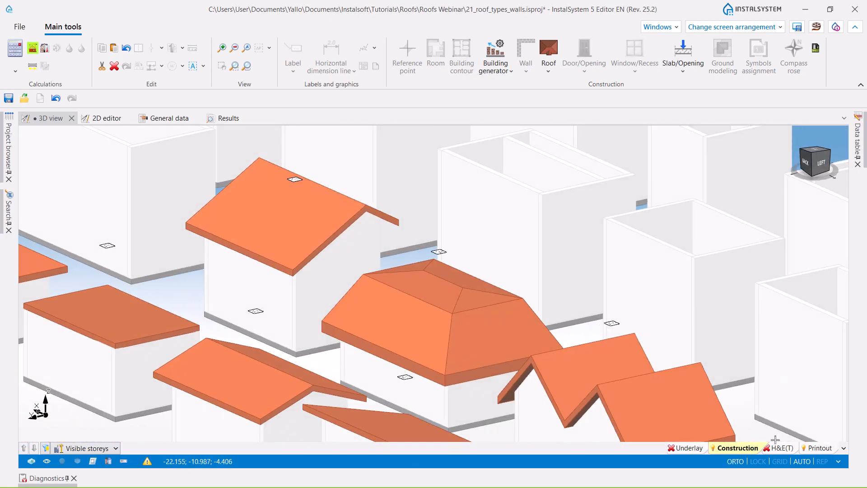
pyautogui.click(780, 447)
pyautogui.click(749, 448)
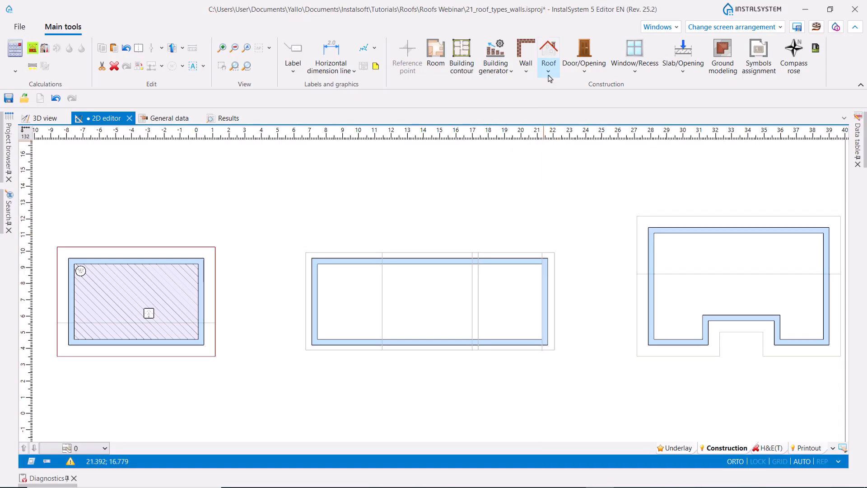
# - Draw a rectangular roof over the next elongated building in the 2D plan, between opposite corners of its thin outer outline
pyautogui.click(548, 74)
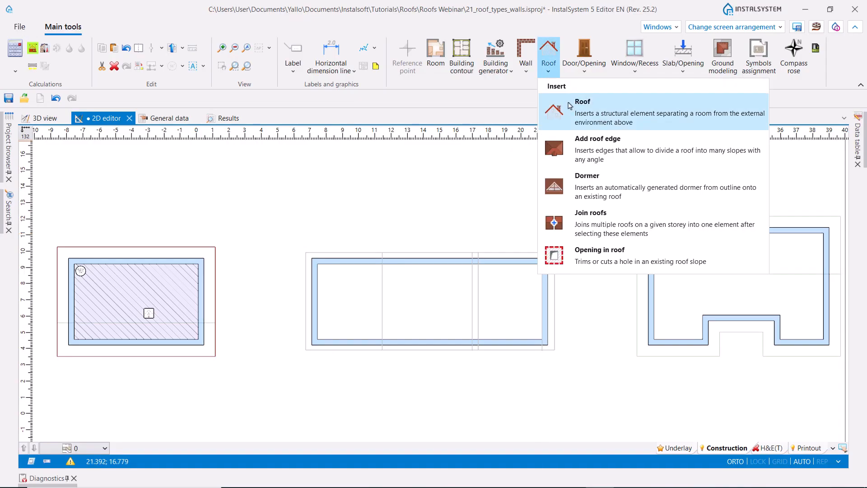
pyautogui.click(571, 108)
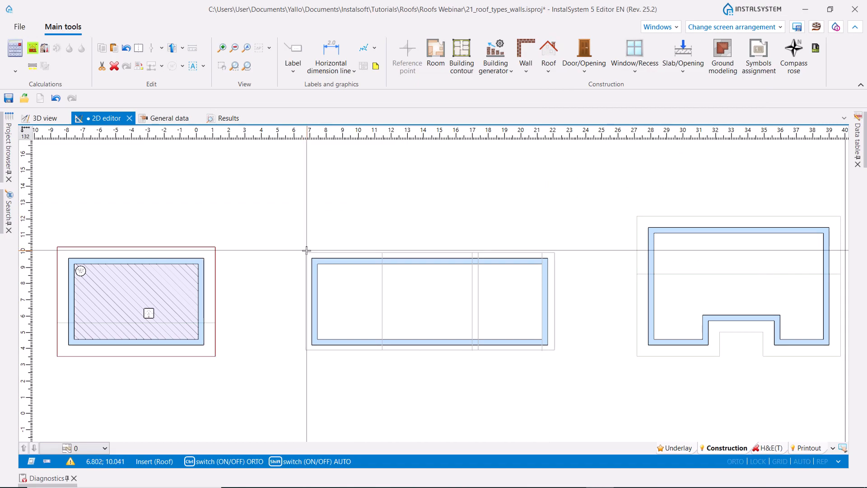
pyautogui.click(306, 253)
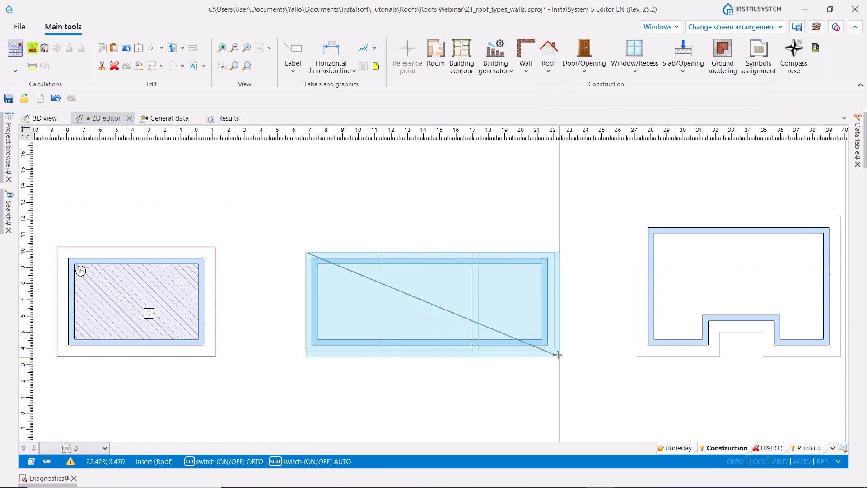
pyautogui.click(555, 349)
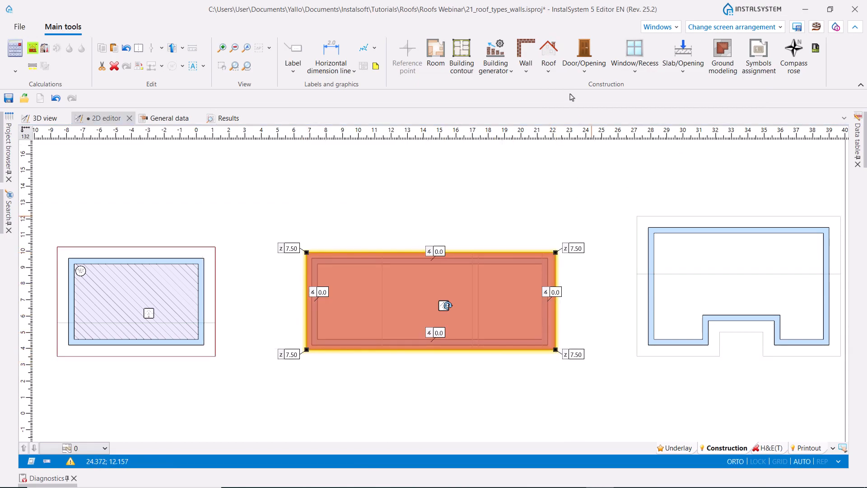
# - Add a roof edge along the leftmost vertical guide line of the new roof, between its two long borders
pyautogui.click(547, 72)
pyautogui.click(578, 159)
pyautogui.scroll(3, 381, 248)
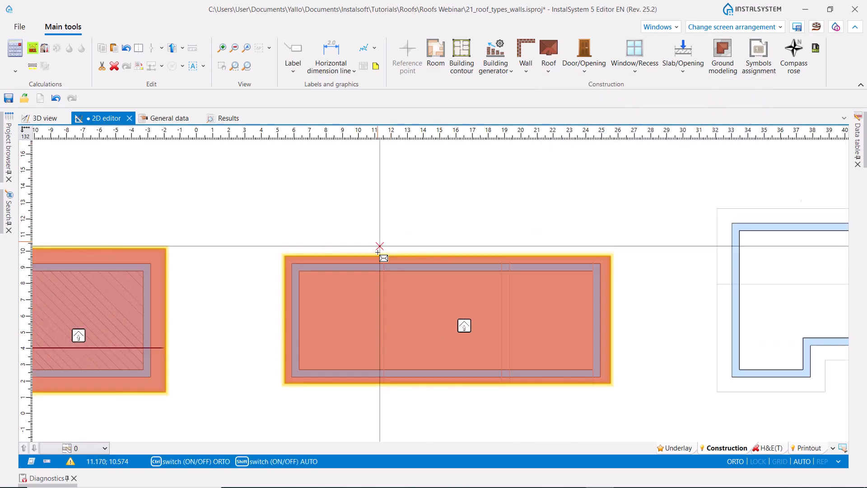
pyautogui.click(387, 260)
pyautogui.scroll(-3, 384, 288)
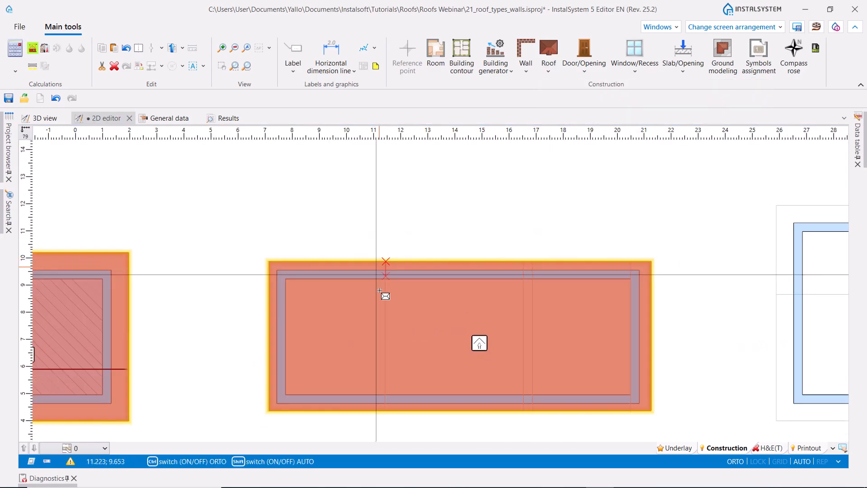
pyautogui.click(382, 362)
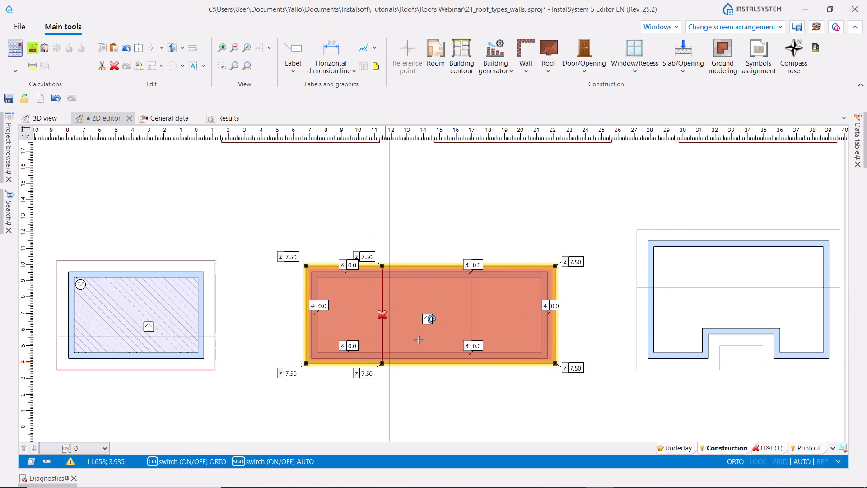
# - Add two roof edges along the closely spaced pair of vertical guide lines, each running between the roof's long borders
pyautogui.click(549, 49)
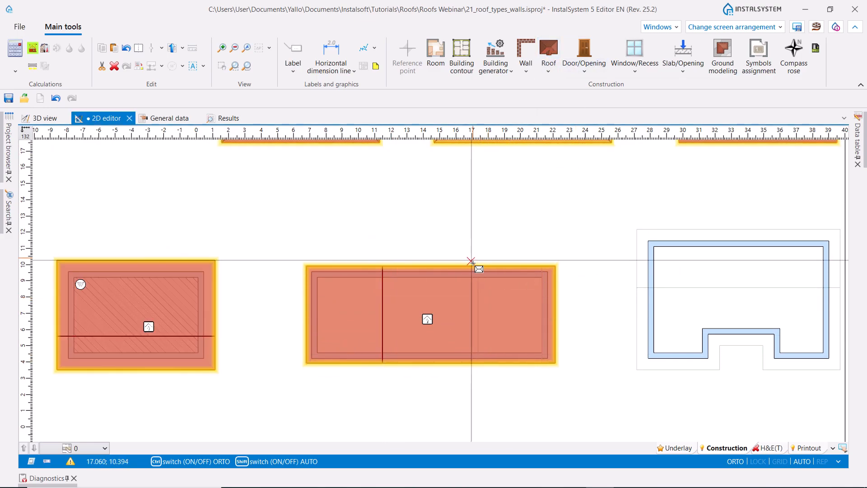
pyautogui.scroll(2, 473, 265)
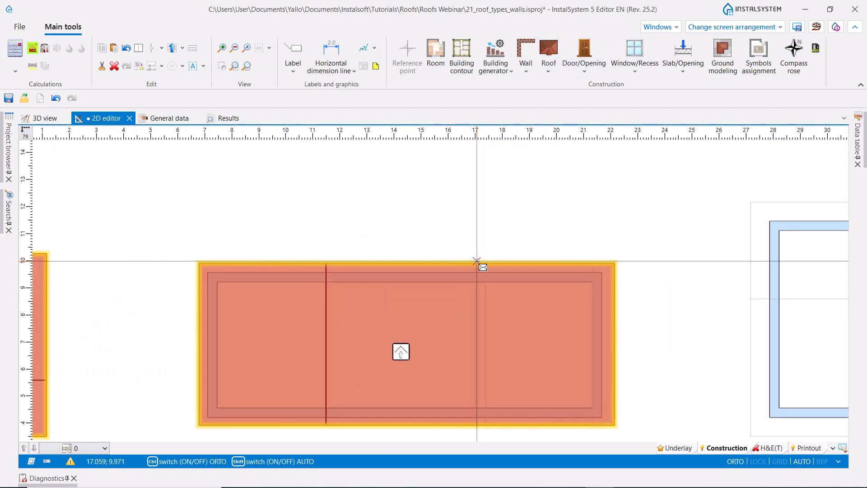
pyautogui.click(476, 262)
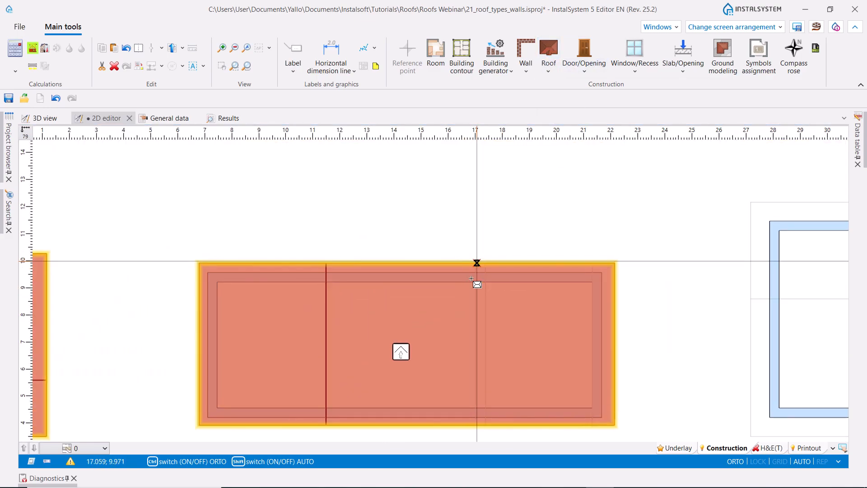
pyautogui.click(477, 426)
pyautogui.click(550, 59)
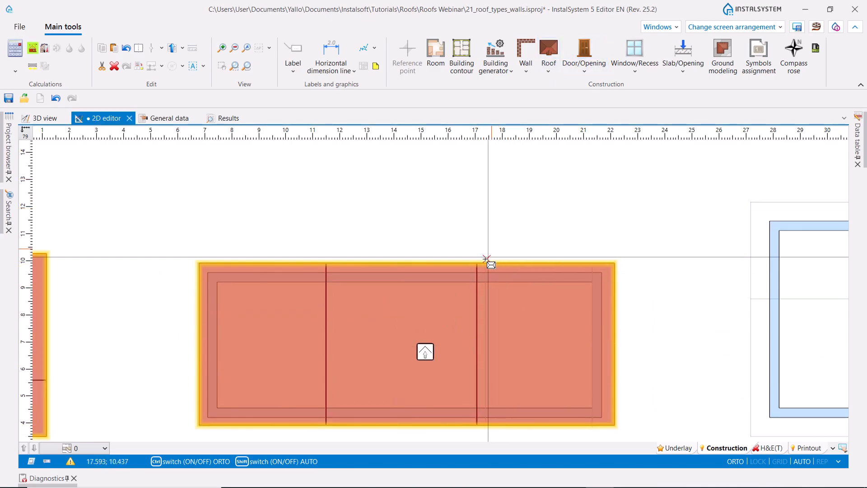
pyautogui.click(486, 263)
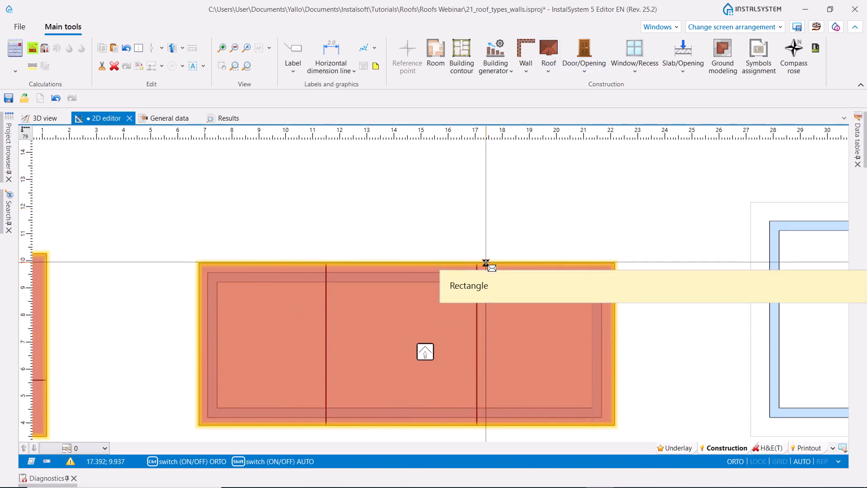
pyautogui.click(485, 425)
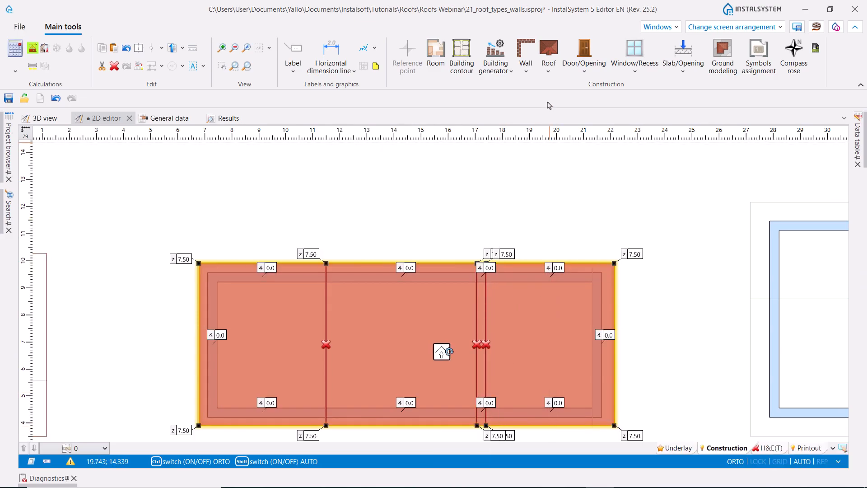
# - Add a fourth roof edge along the vertical guide line near the roof's right border, running between the long borders
pyautogui.click(552, 47)
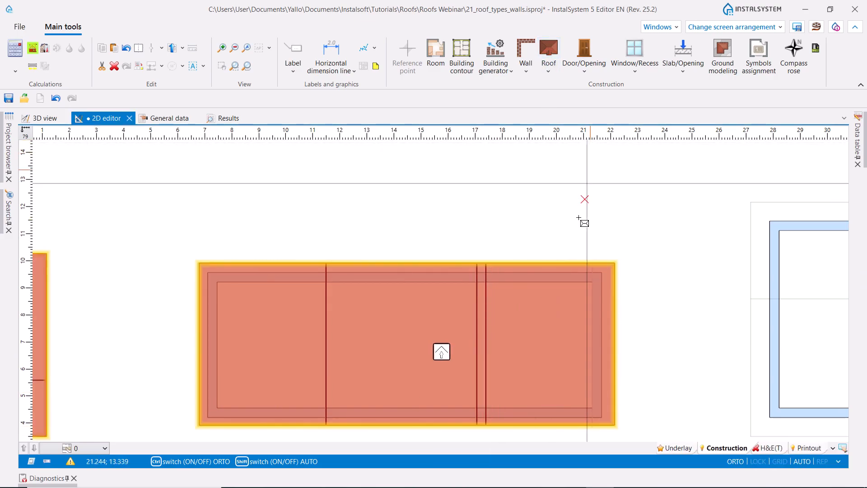
pyautogui.click(594, 263)
pyautogui.click(593, 425)
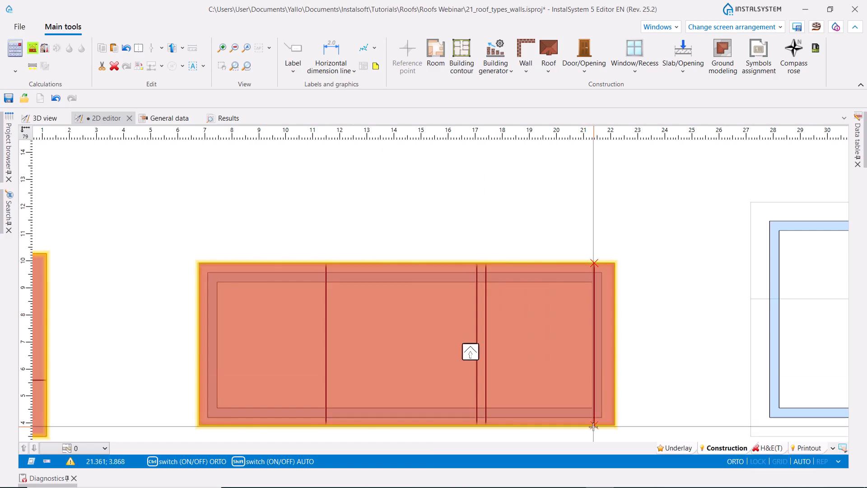
# - Set the heights at both ends of the left border and the first three roof edges to 5.22, 3.60, 5.22 and 3.60 respectively
pyautogui.scroll(-4, 238, 209)
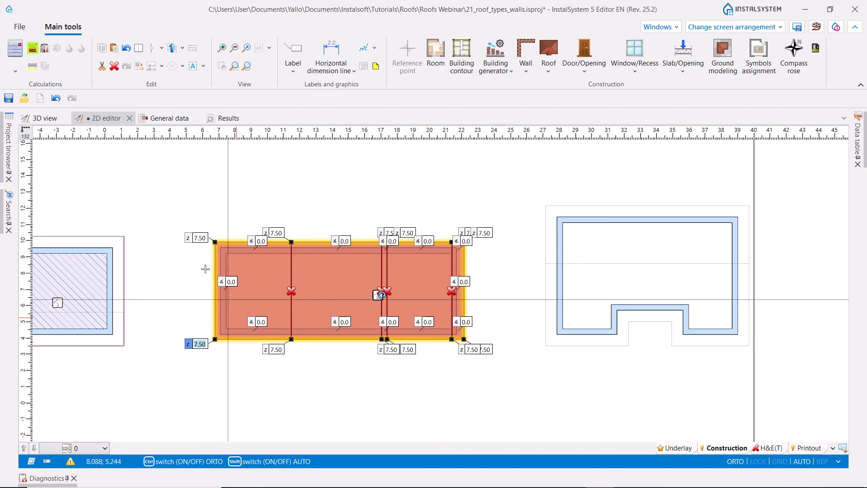
pyautogui.click(199, 236)
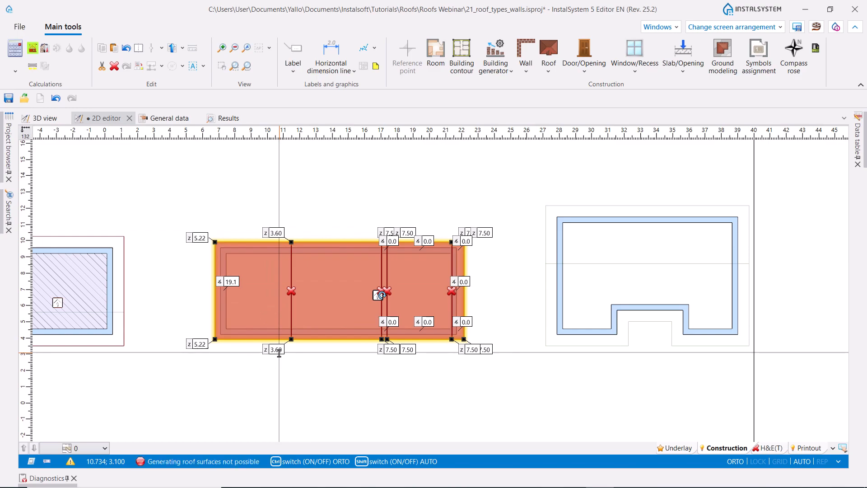
pyautogui.scroll(2, 396, 247)
pyautogui.scroll(2, 401, 237)
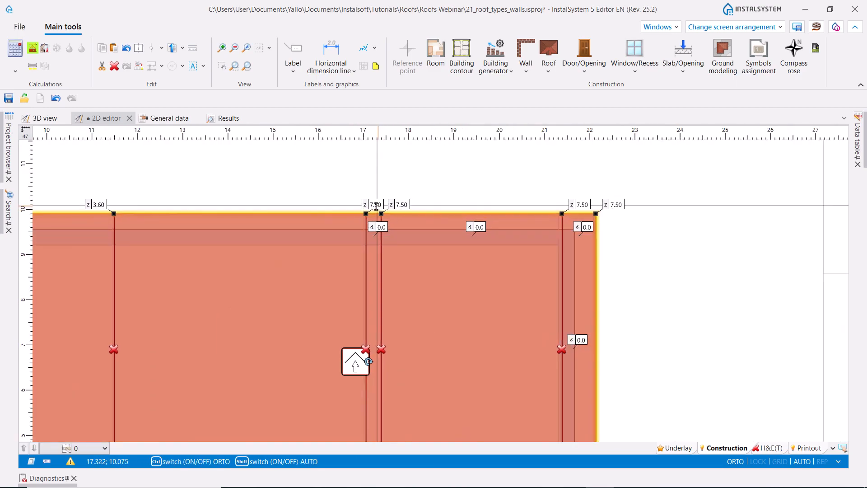
pyautogui.scroll(-2, 388, 240)
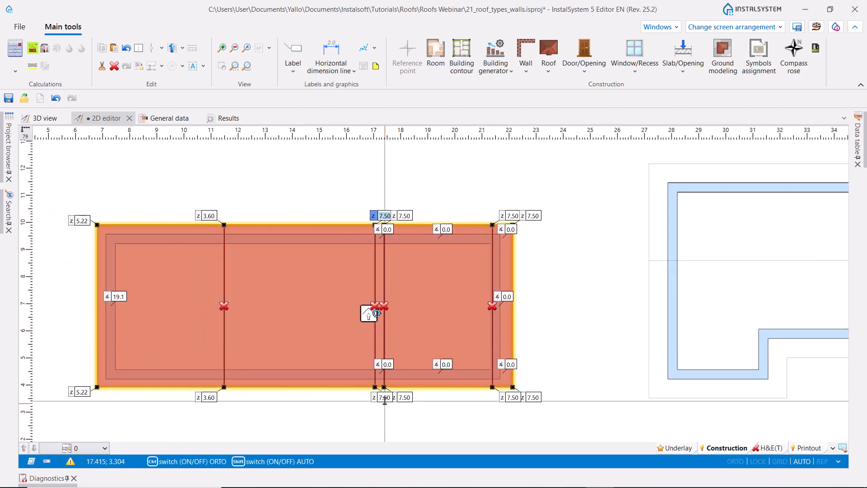
pyautogui.keyDown('shift'); pyautogui.click(382, 396); pyautogui.keyUp('shift')
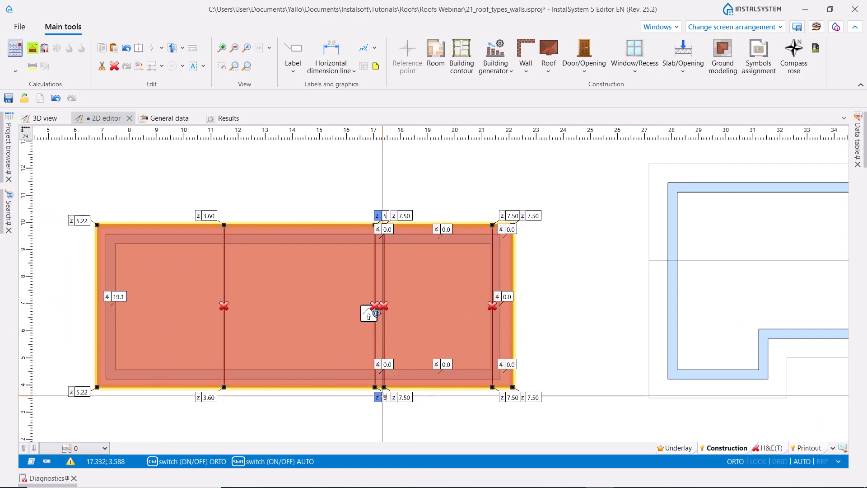
pyautogui.click(405, 216)
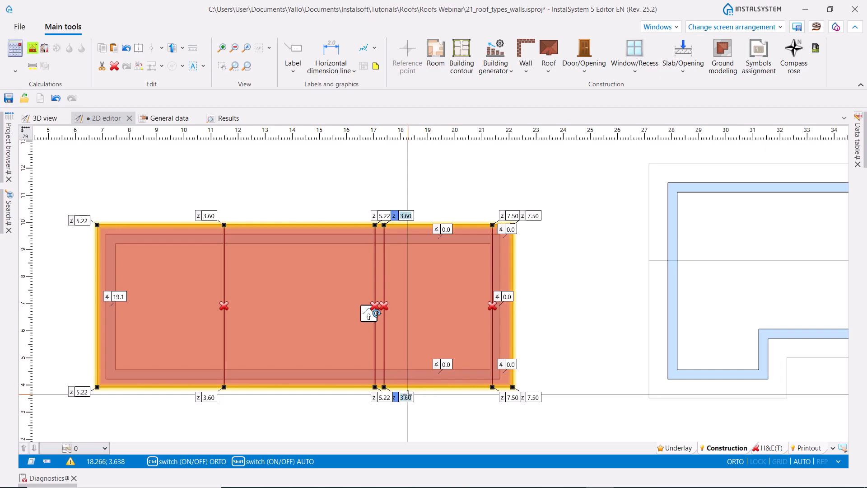
# - Set the height to 5.22 at both ends of the fourth roof edge and 3.60 at both corners of the right border
pyautogui.click(513, 215)
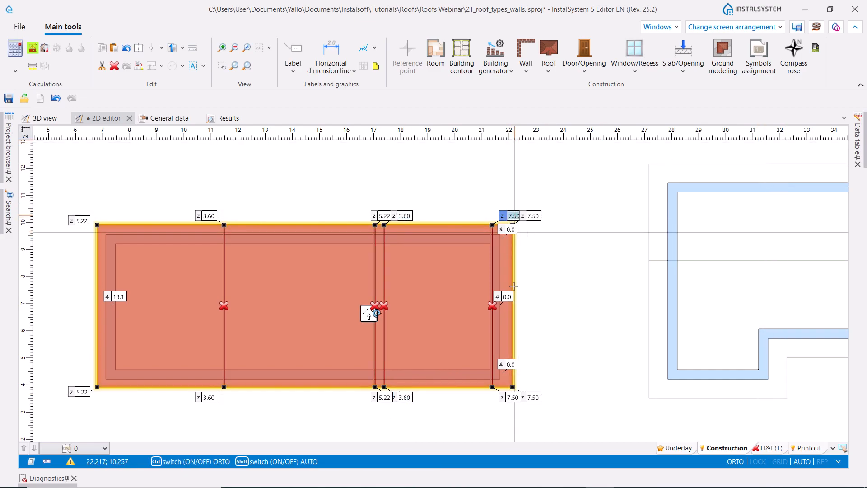
pyautogui.keyDown('ctrl'); pyautogui.click(513, 397); pyautogui.keyUp('ctrl')
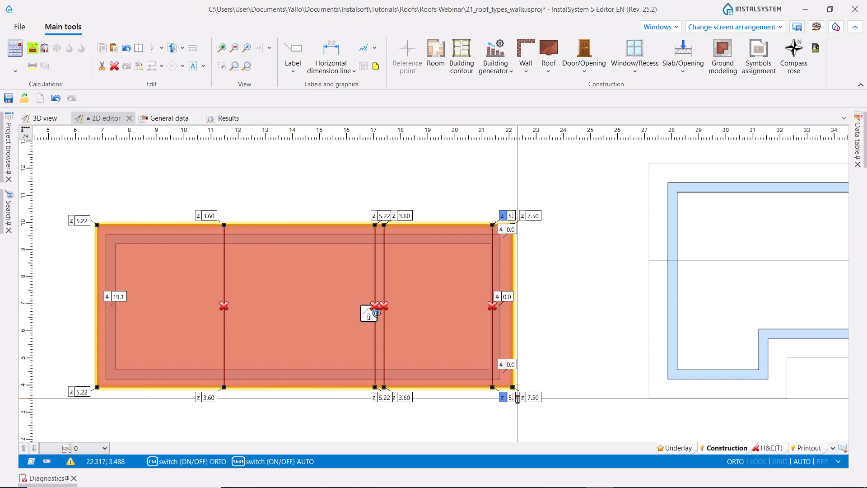
pyautogui.press('Return')
pyautogui.click(532, 215)
pyautogui.keyDown('ctrl'); pyautogui.click(535, 397); pyautogui.keyUp('ctrl')
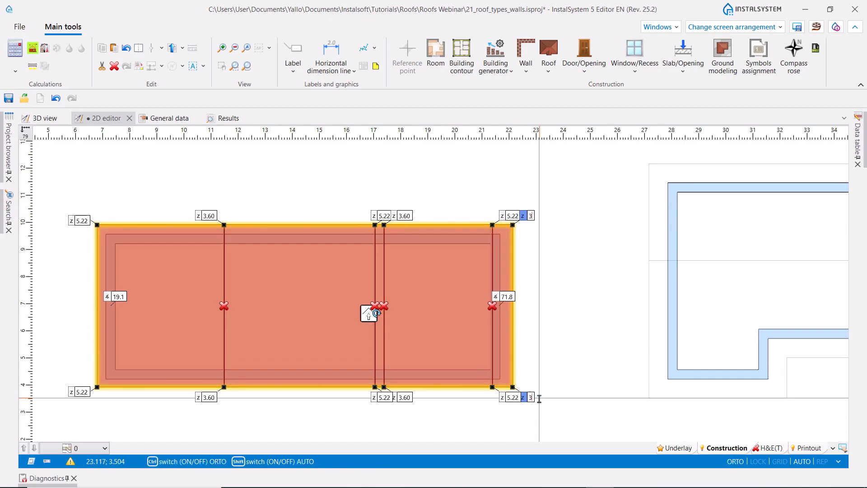
pyautogui.write('3.60')
pyautogui.press('Return')
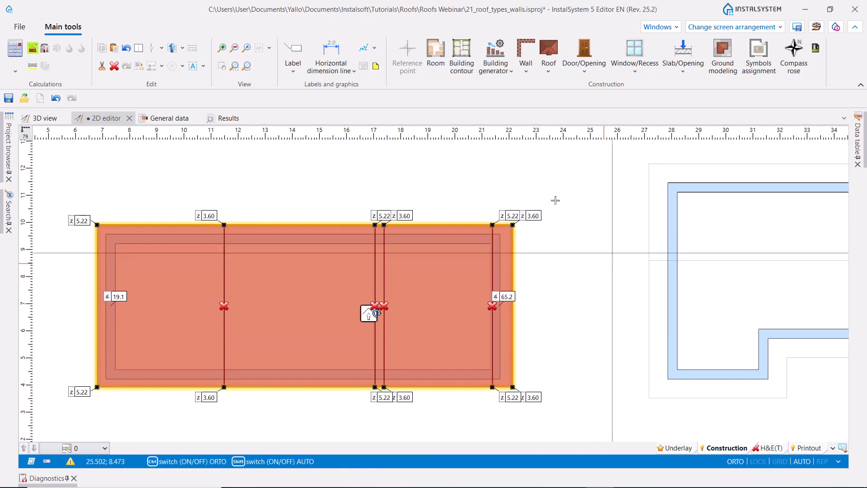
# - Generate the room beneath the zigzag roof and view the unselected roof in the 3D view
pyautogui.click(33, 49)
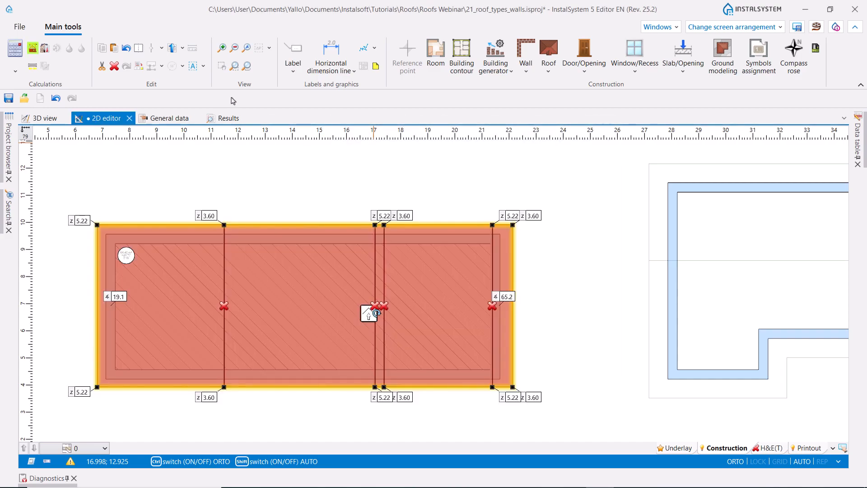
pyautogui.click(33, 121)
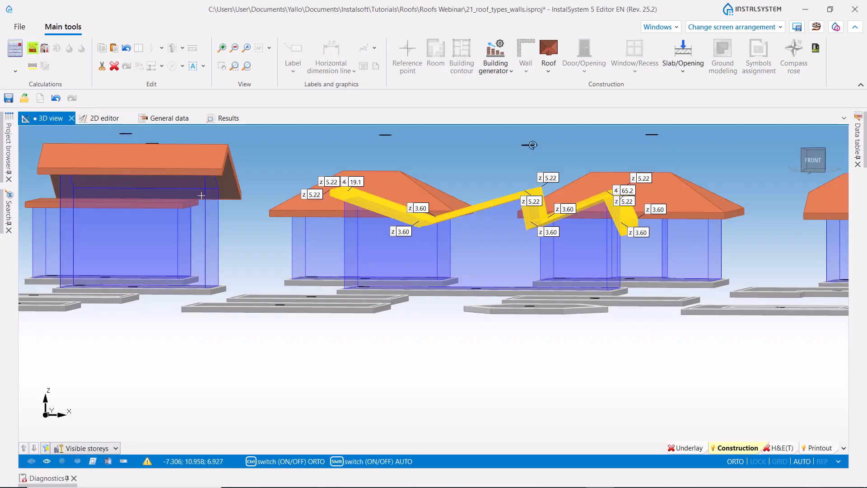
pyautogui.click(398, 375)
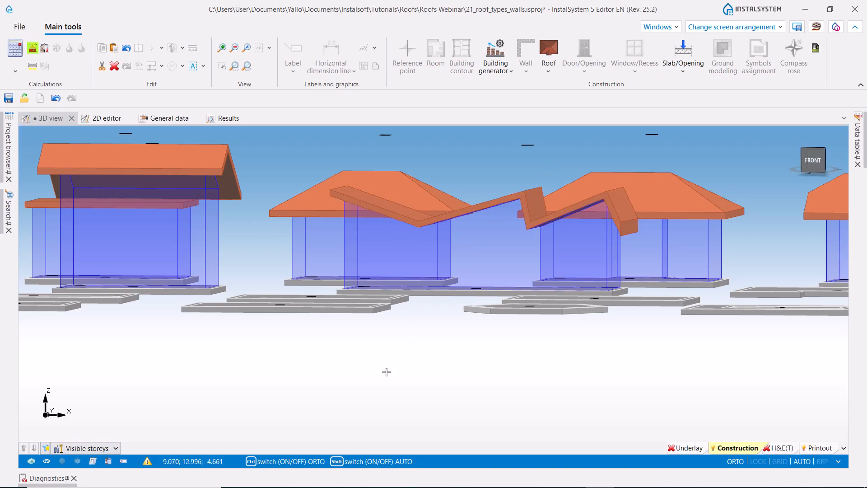
# - Present all walls in the 3D view, and inspect the room under the zigzag roof with the H&E(T) layer active
pyautogui.click(108, 461)
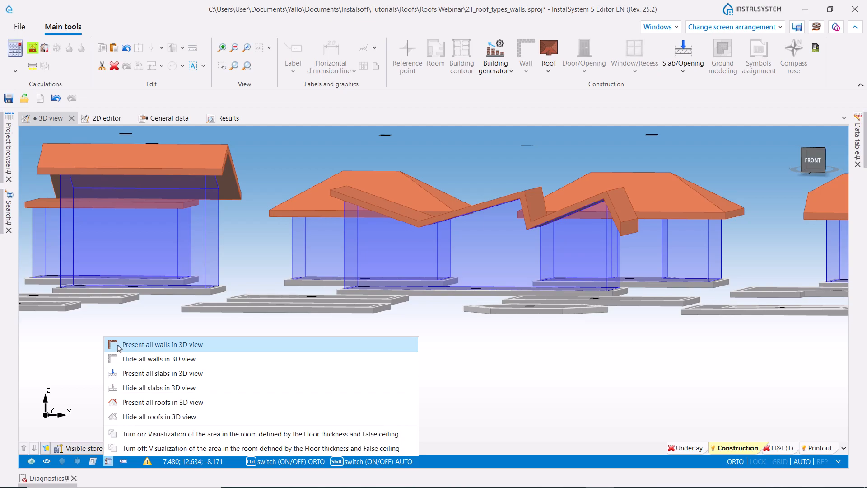
pyautogui.click(118, 347)
pyautogui.moveTo(134, 346); pyautogui.dragTo(432, 362, button='middle')
pyautogui.scroll(1, 444, 368)
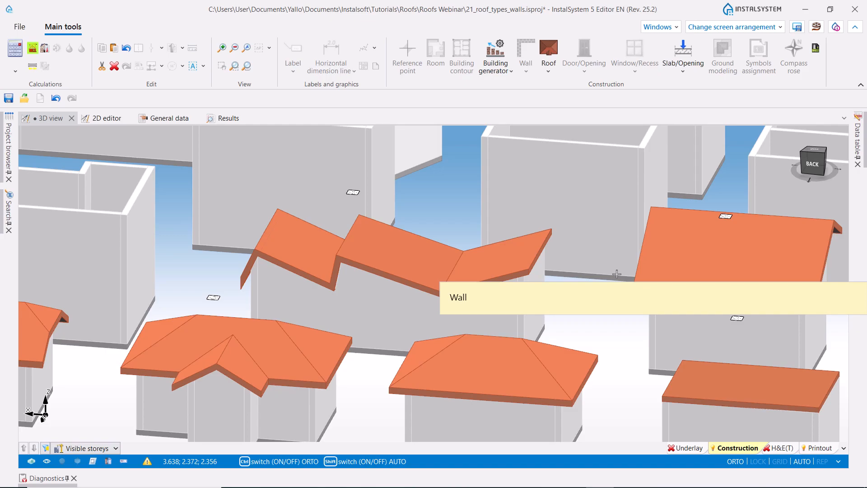
pyautogui.click(777, 447)
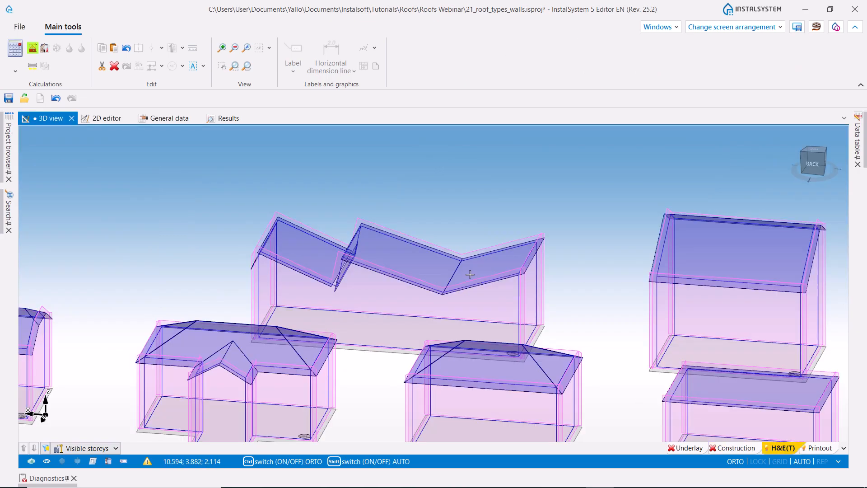
pyautogui.keyDown('ctrl'); pyautogui.moveTo(231, 183); pyautogui.dragTo(212, 189, button='middle'); pyautogui.keyUp('ctrl')
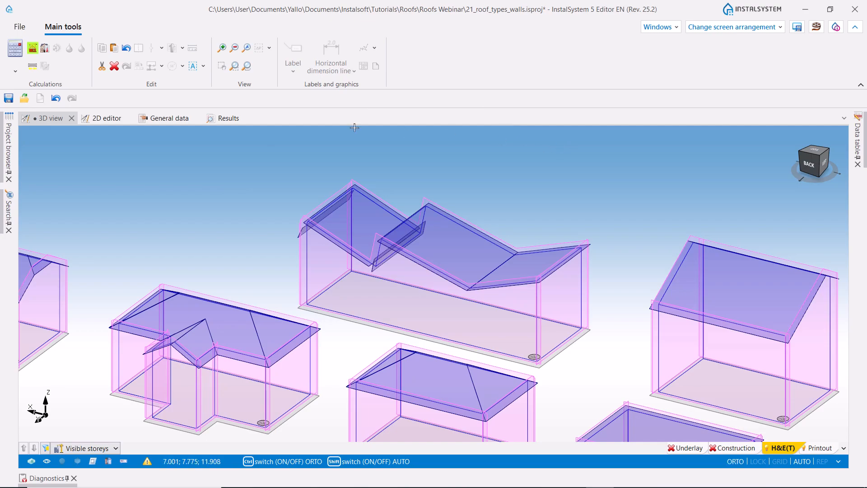
# - Insert a rectangular roof about 12.6 by 8.7 m on the guide outline around the building with the recessed lower wall
pyautogui.click(97, 119)
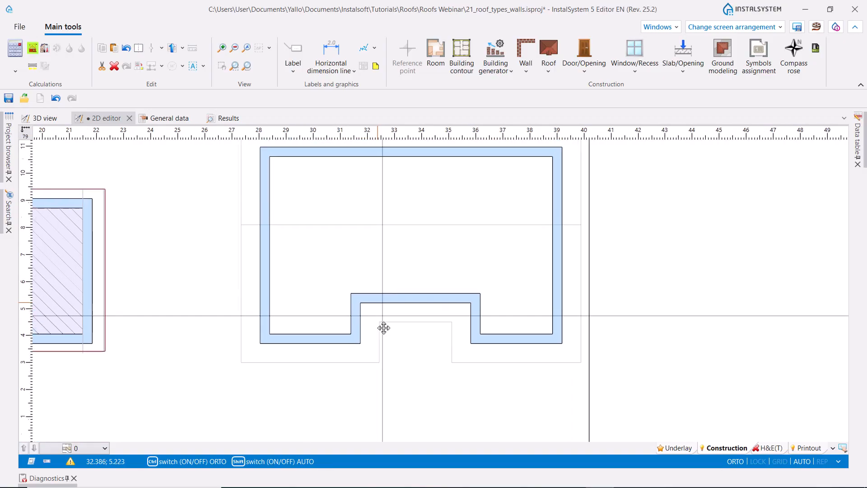
pyautogui.click(548, 63)
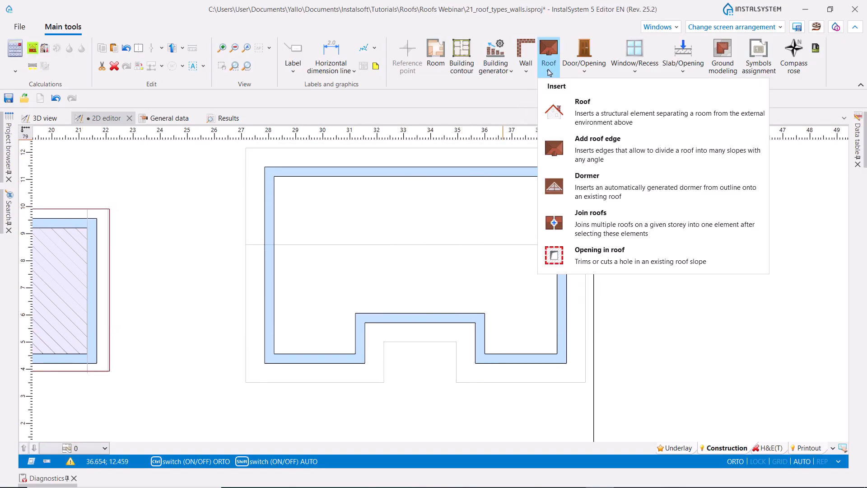
pyautogui.click(583, 101)
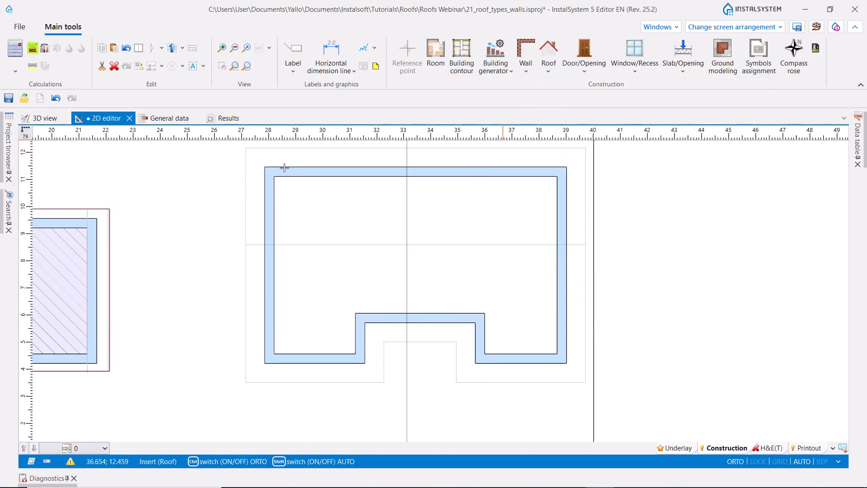
pyautogui.click(246, 147)
pyautogui.click(586, 383)
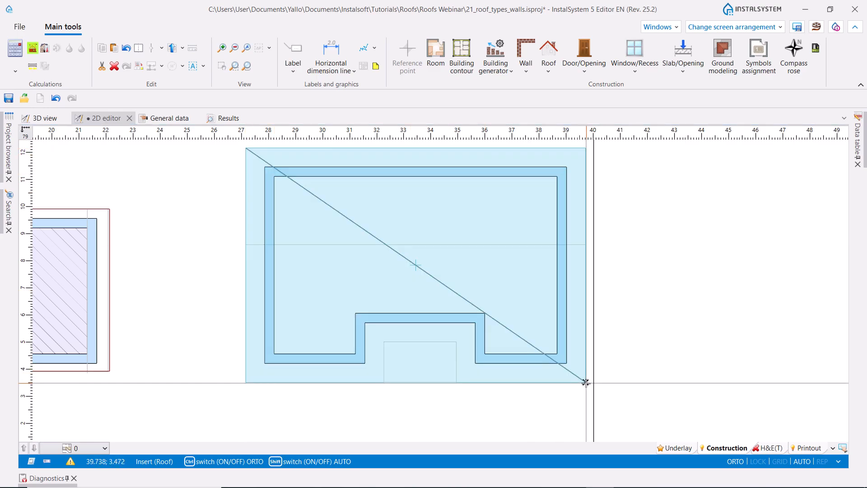
pyautogui.click(586, 382)
# - Add a roof edge along the horizontal guide line between the side borders and set the slopes on both sides to 30.0 degrees
pyautogui.click(548, 71)
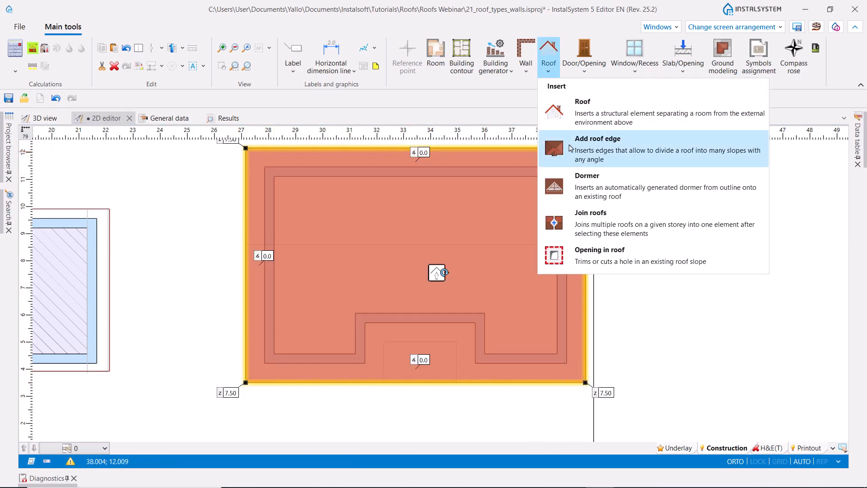
pyautogui.click(587, 138)
pyautogui.click(245, 245)
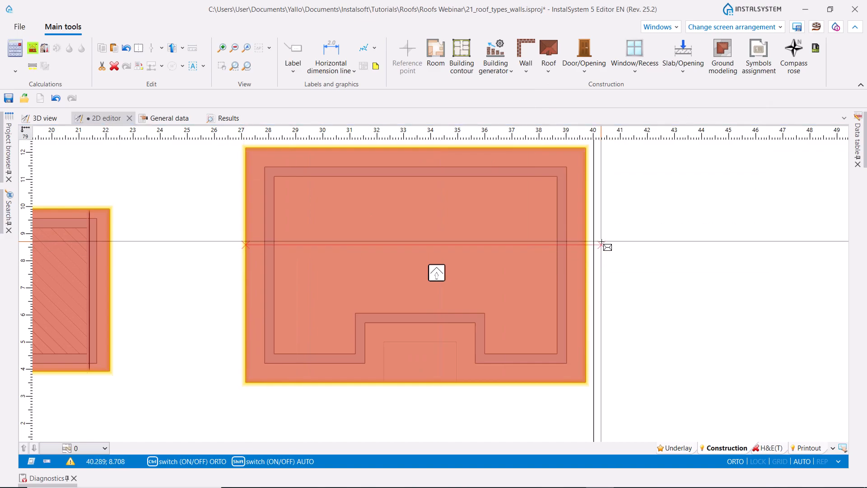
pyautogui.click(585, 245)
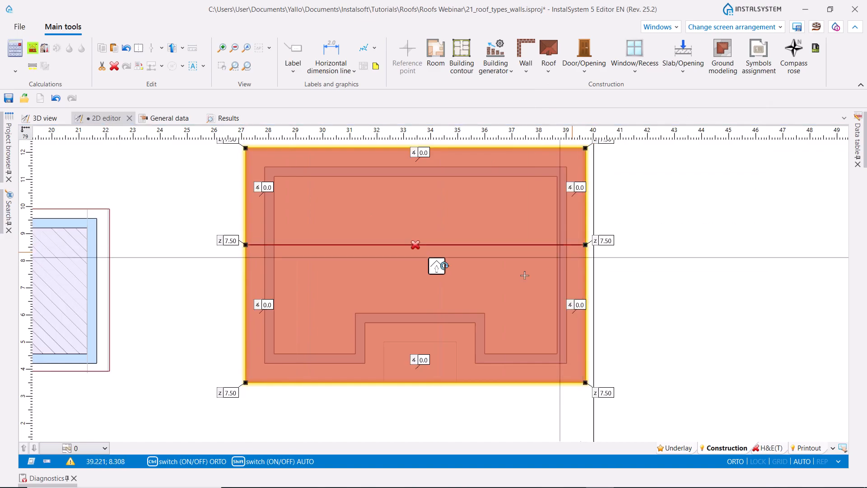
pyautogui.press('Escape')
pyautogui.click(436, 265)
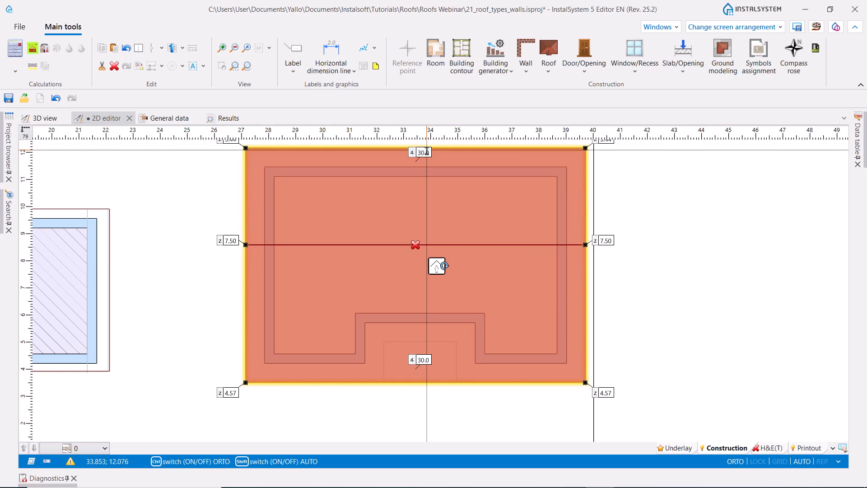
# - Cut a rectangular opening about 2.7 by 1.5 m in the roof's lower border, following the guide outline at the wall recess
pyautogui.click(548, 71)
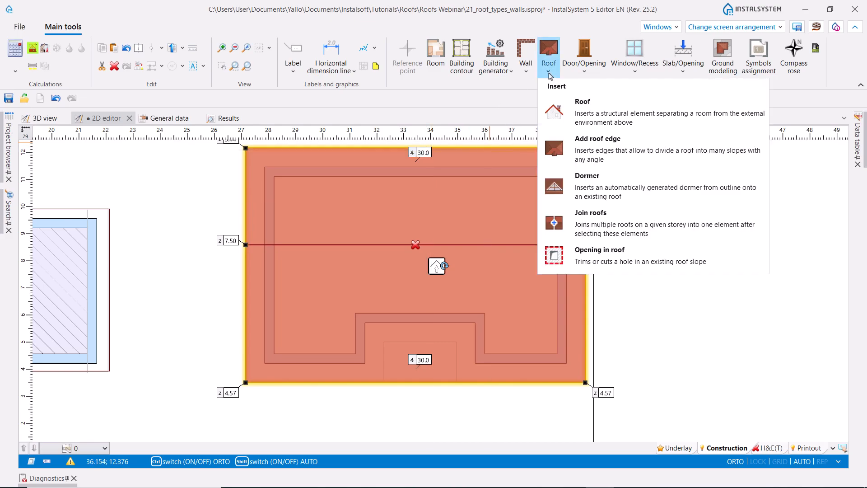
pyautogui.click(583, 253)
pyautogui.scroll(3, 373, 400)
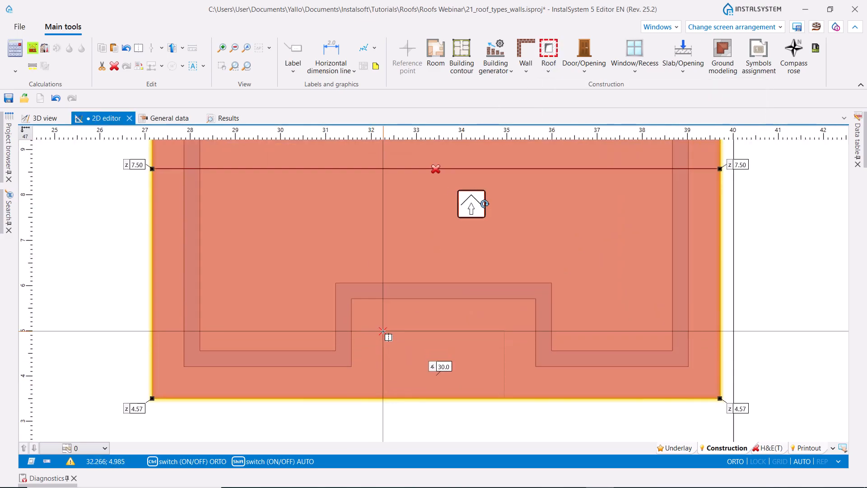
pyautogui.click(382, 331)
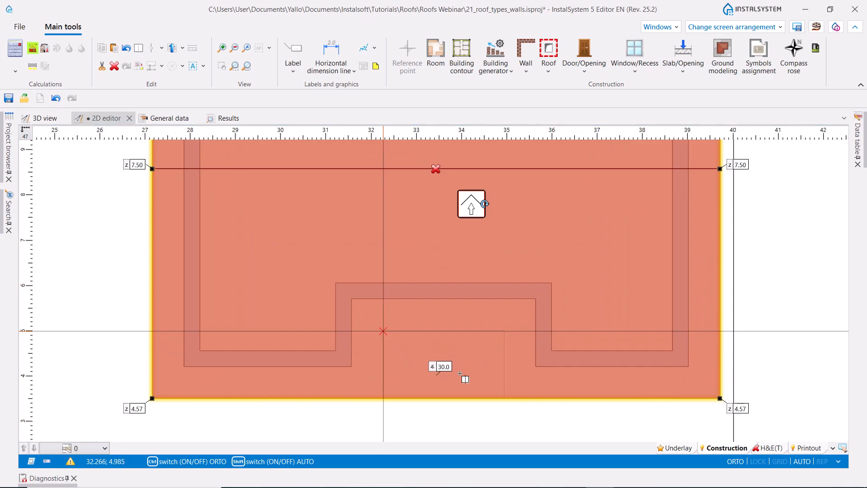
pyautogui.click(507, 399)
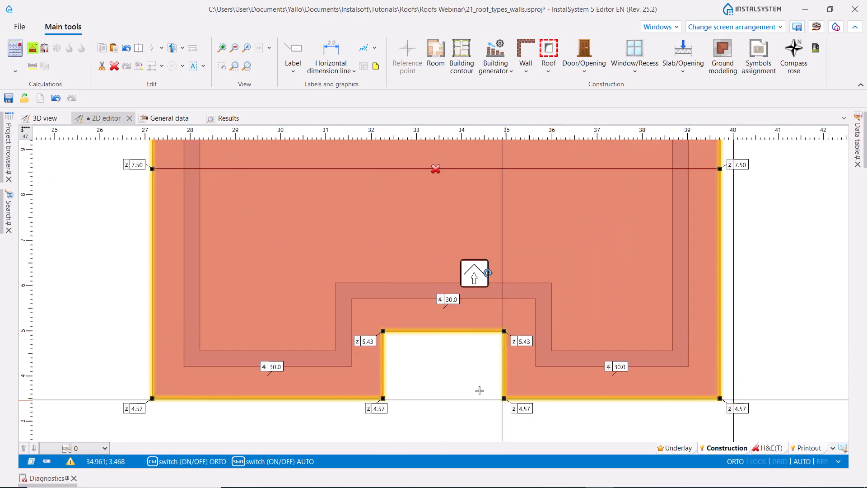
pyautogui.scroll(-4, 492, 393)
pyautogui.moveTo(480, 386); pyautogui.dragTo(463, 400, button='middle')
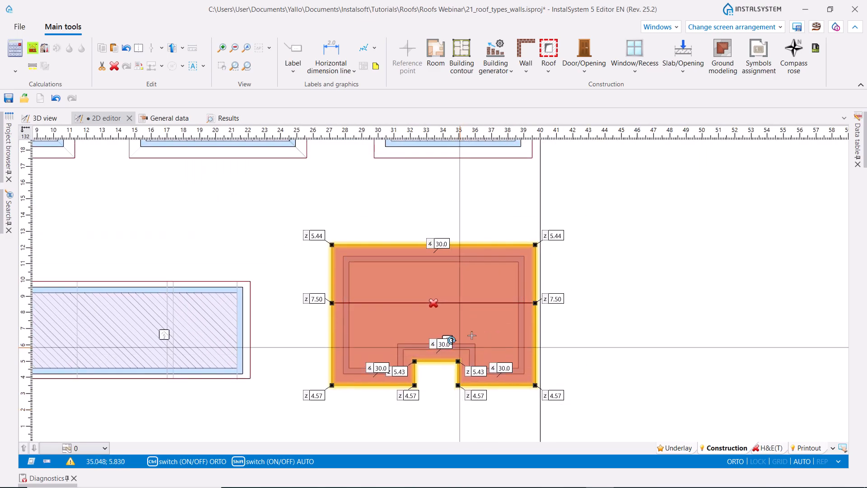
# - Generate the room beneath the notched roof and inspect the building in the 3D view with the Construction layer active
pyautogui.click(33, 49)
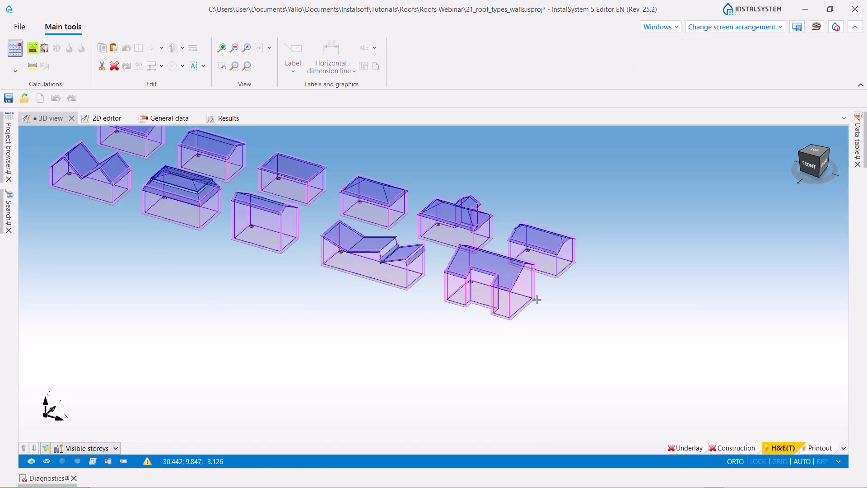
pyautogui.scroll(3, 492, 329)
pyautogui.moveTo(455, 337)
pyautogui.keyDown('shift'); pyautogui.mouseDown(button='middle')
pyautogui.moveTo(469, 337)
pyautogui.moveTo(453, 341)
pyautogui.mouseUp(button='middle'); pyautogui.keyUp('shift')
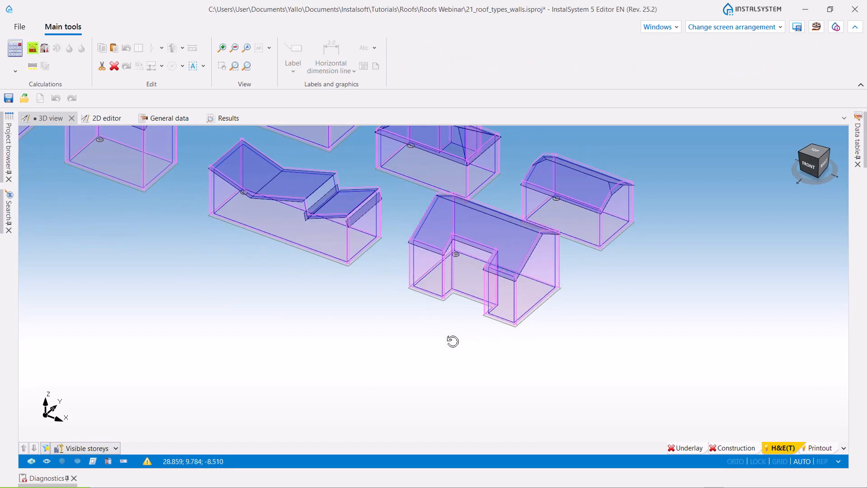
pyautogui.click(737, 449)
pyautogui.keyDown('shift'); pyautogui.moveTo(472, 375); pyautogui.dragTo(502, 365, button='middle'); pyautogui.keyUp('shift')
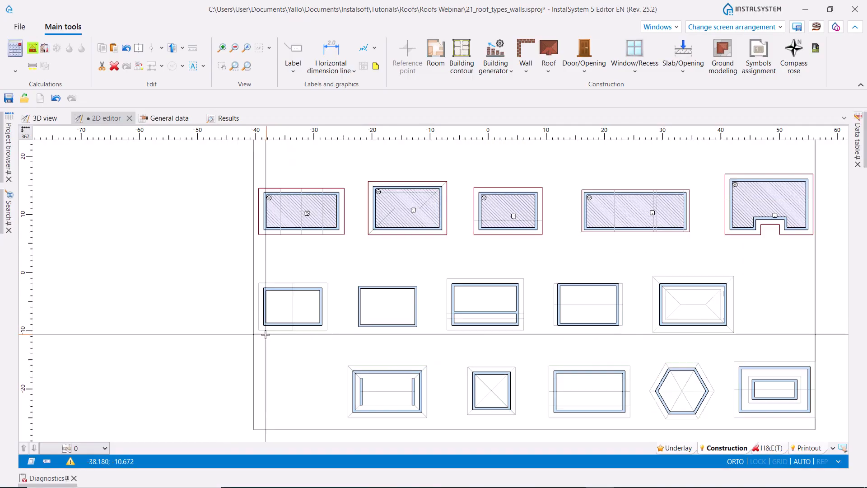
# - Insert a rectangular roof about 9.7 by 6.7 m on the guide outline around the building for the butterfly roof
pyautogui.scroll(5, 306, 264)
pyautogui.moveTo(306, 264); pyautogui.dragTo(320, 219, button='middle')
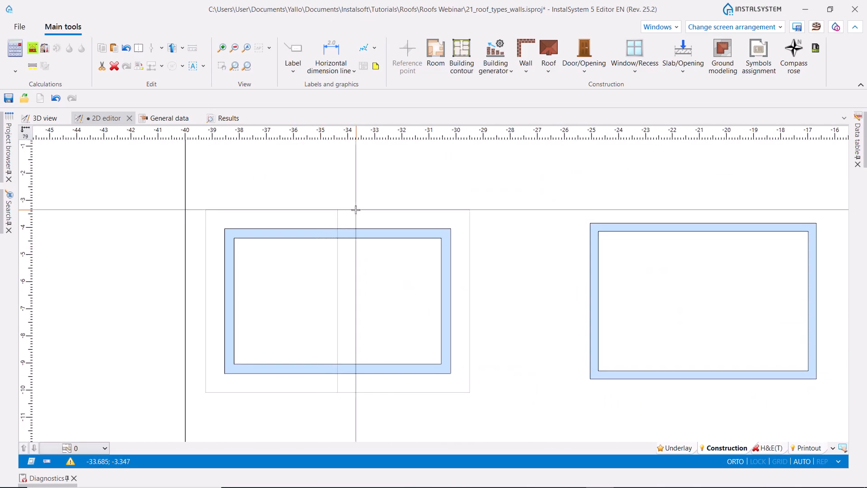
pyautogui.click(554, 73)
pyautogui.click(562, 118)
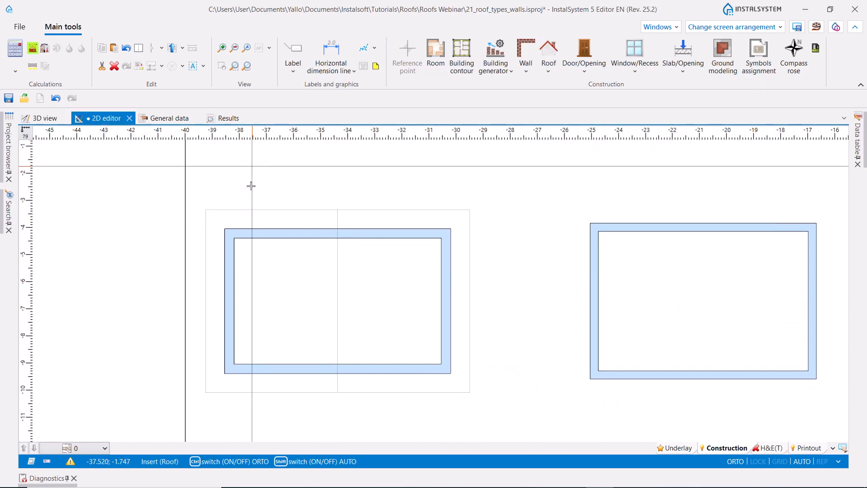
pyautogui.click(205, 210)
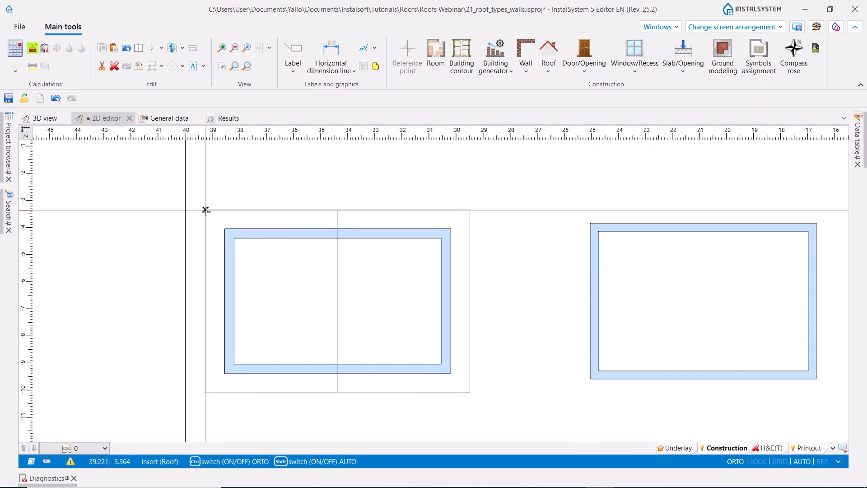
pyautogui.click(469, 392)
pyautogui.click(469, 393)
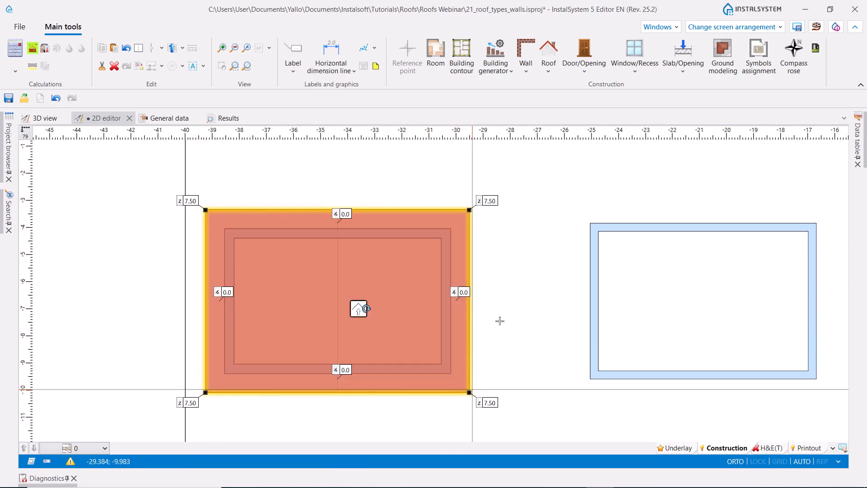
# - Add a roof edge along the vertical guide line in the middle of the new roof, running between its long borders
pyautogui.click(548, 67)
pyautogui.click(577, 143)
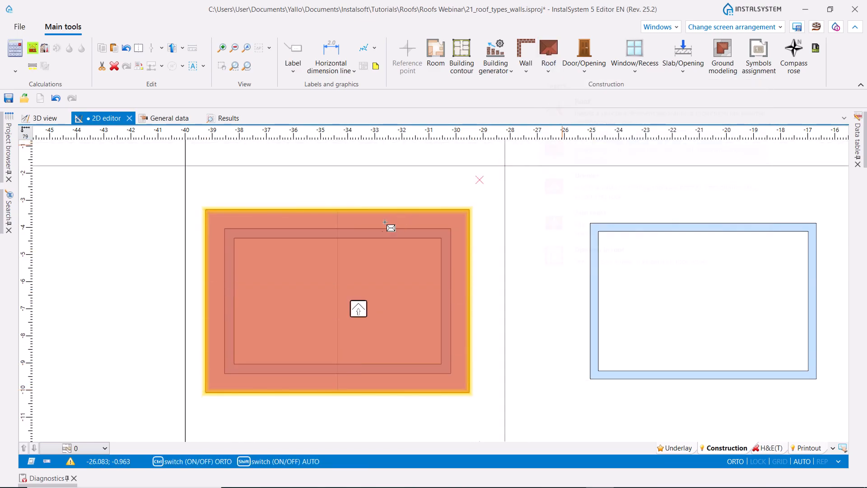
pyautogui.click(337, 210)
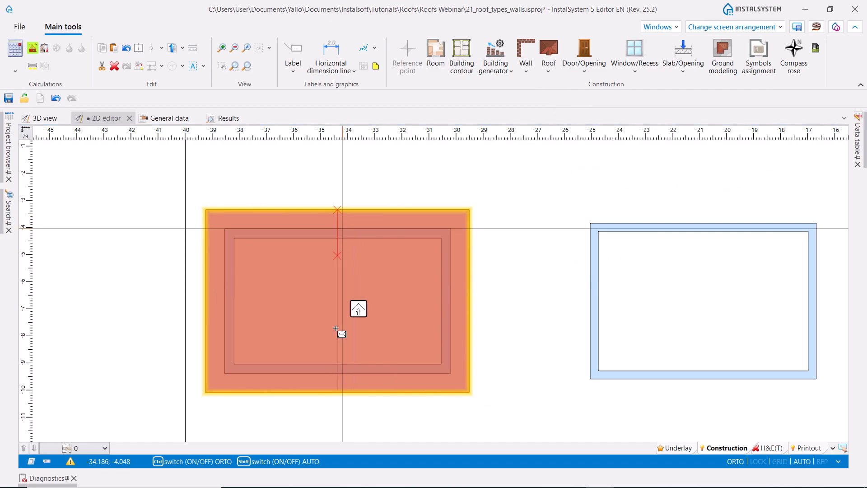
pyautogui.click(337, 392)
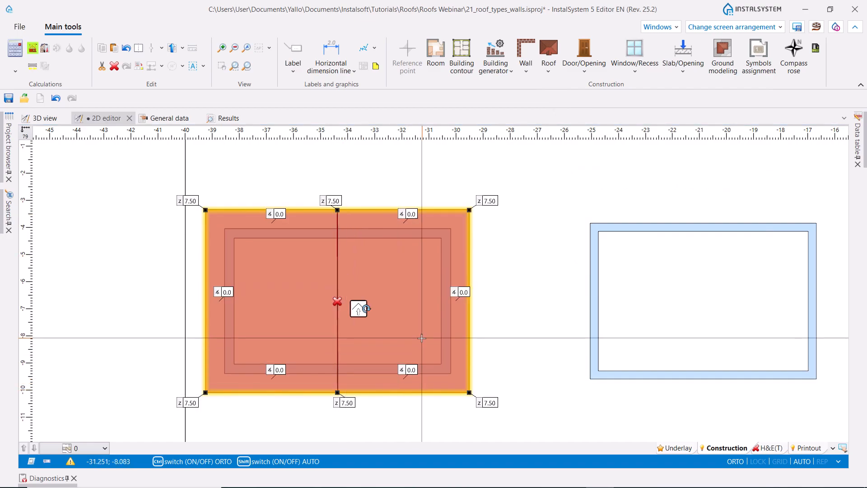
# - Set the heights of the four roof corners to 4.70 and of both ends of the middle roof edge to 3.40
pyautogui.click(189, 201)
pyautogui.keyDown('ctrl'); pyautogui.click(490, 200); pyautogui.keyUp('ctrl')
pyautogui.keyDown('ctrl'); pyautogui.click(491, 403); pyautogui.keyUp('ctrl')
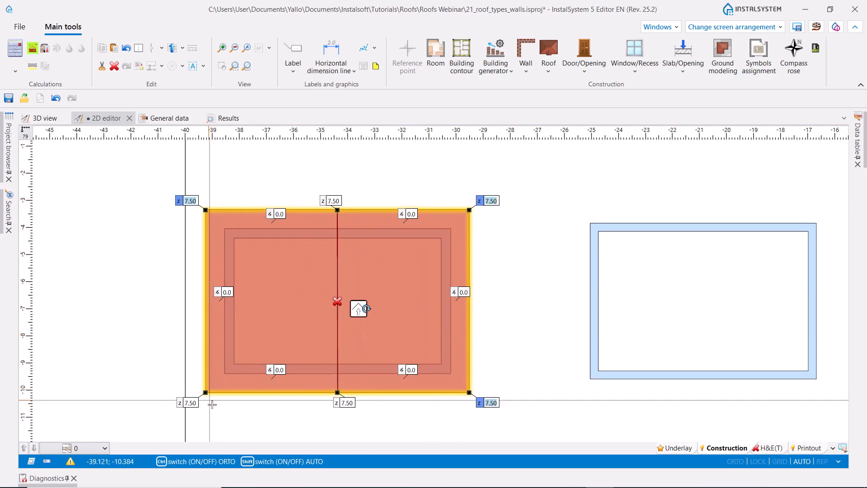
pyautogui.keyDown('ctrl'); pyautogui.click(192, 402); pyautogui.keyUp('ctrl')
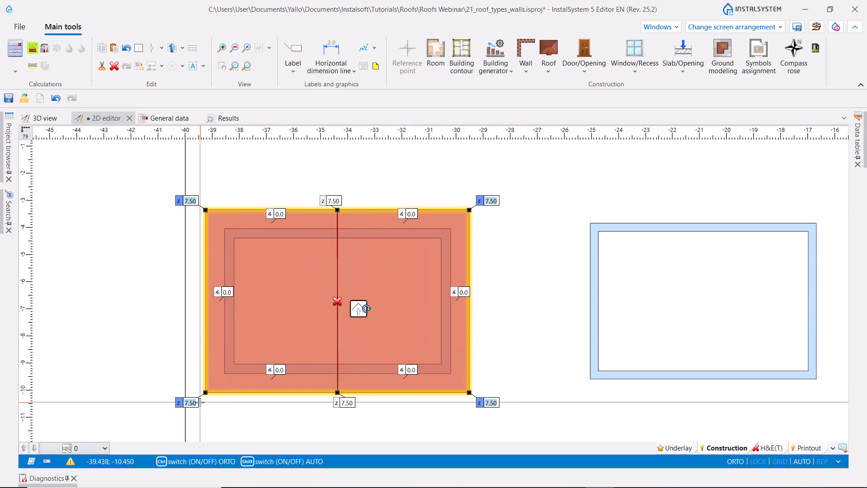
pyautogui.press('Return')
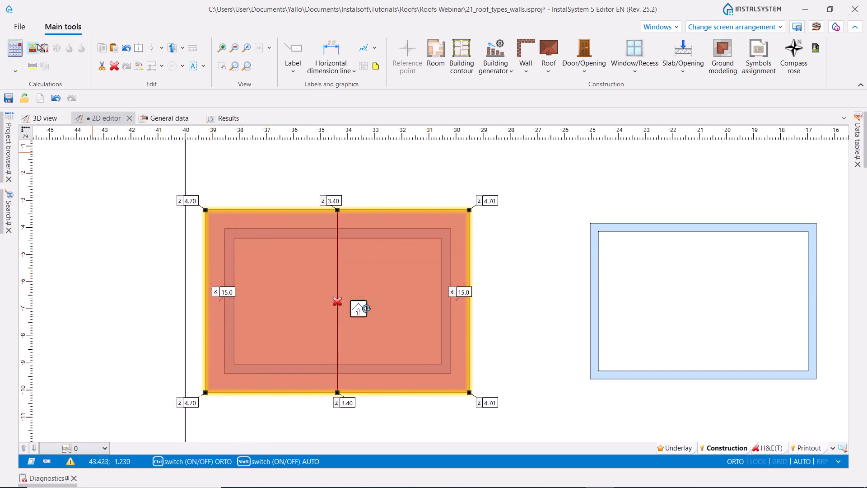
# - Generate the room beneath the butterfly roof and show the building in the 3D view
pyautogui.click(39, 47)
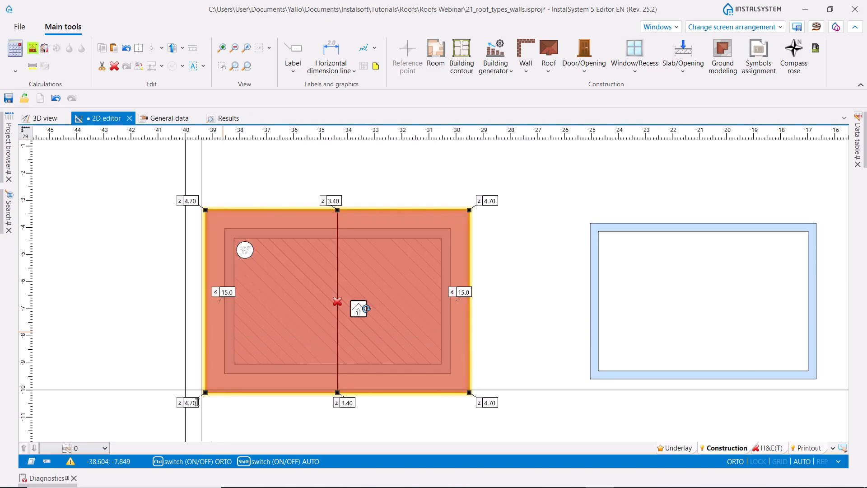
pyautogui.click(45, 119)
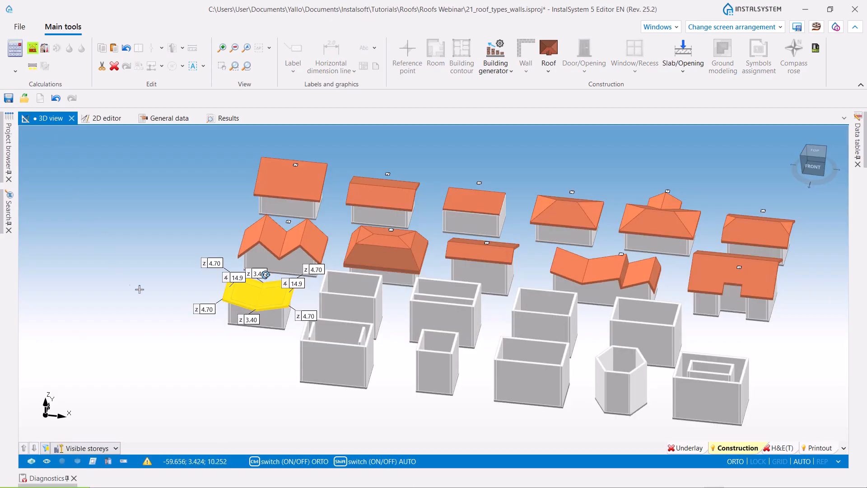
pyautogui.scroll(3, 134, 285)
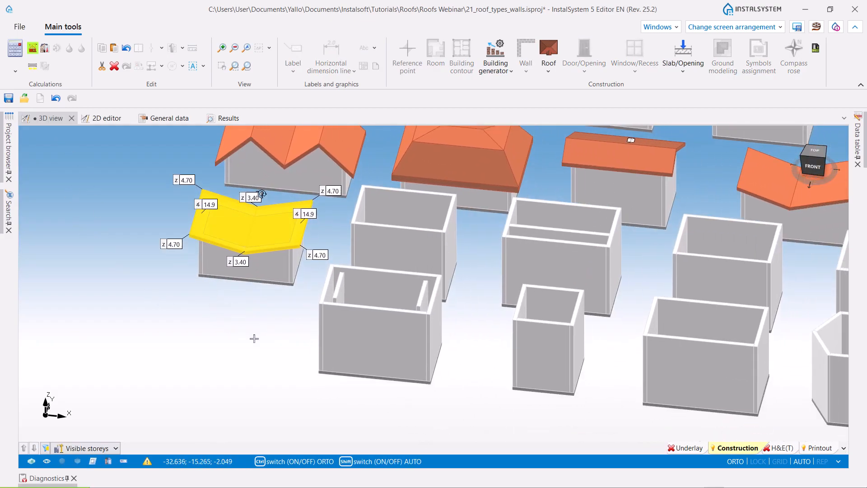
pyautogui.click(192, 364)
pyautogui.keyDown('ctrl'); pyautogui.moveTo(192, 364); pyautogui.dragTo(227, 367, button='middle'); pyautogui.keyUp('ctrl')
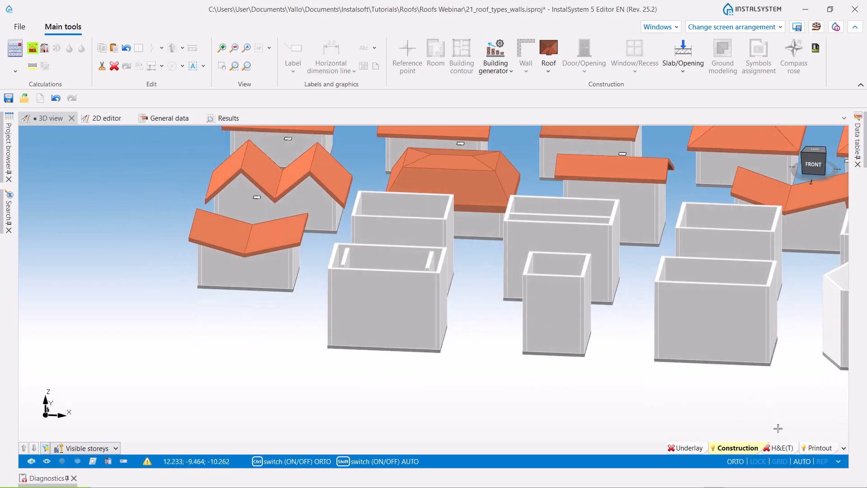
pyautogui.click(782, 447)
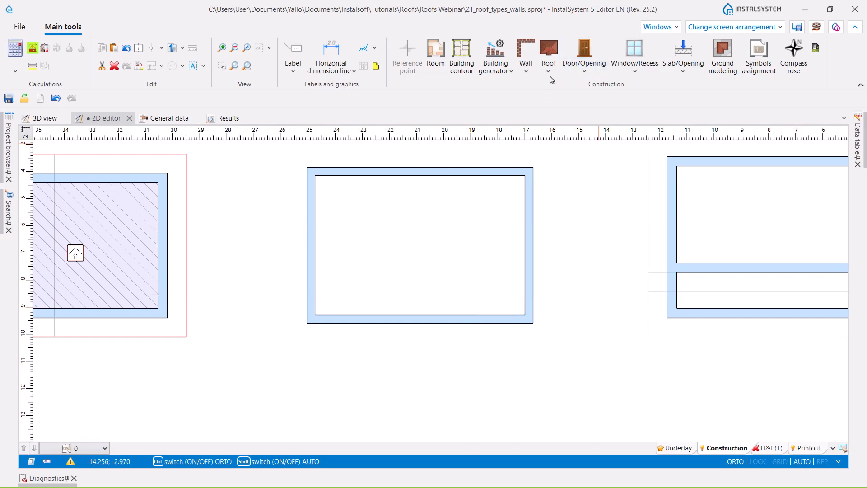
# - Insert a rectangular roof about 8.3 by 5.8 m exactly on the outer wall corners of the building beside the butterfly roof
pyautogui.click(548, 65)
pyautogui.click(584, 110)
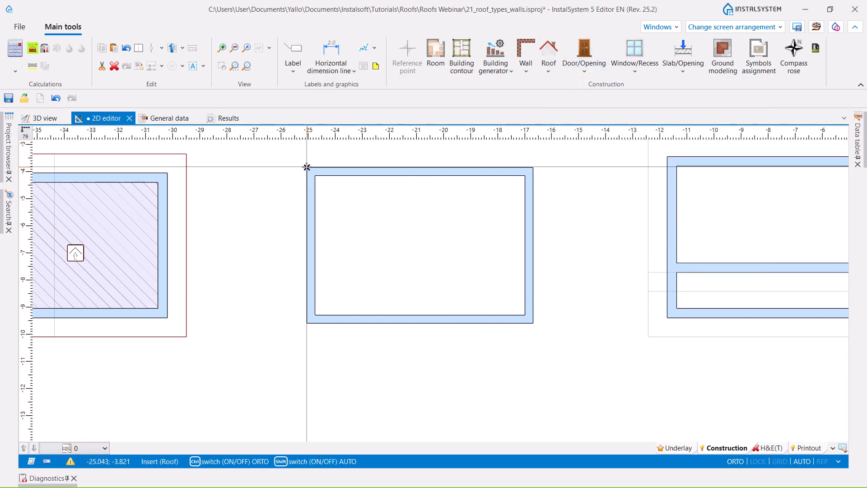
pyautogui.click(306, 167)
pyautogui.click(532, 323)
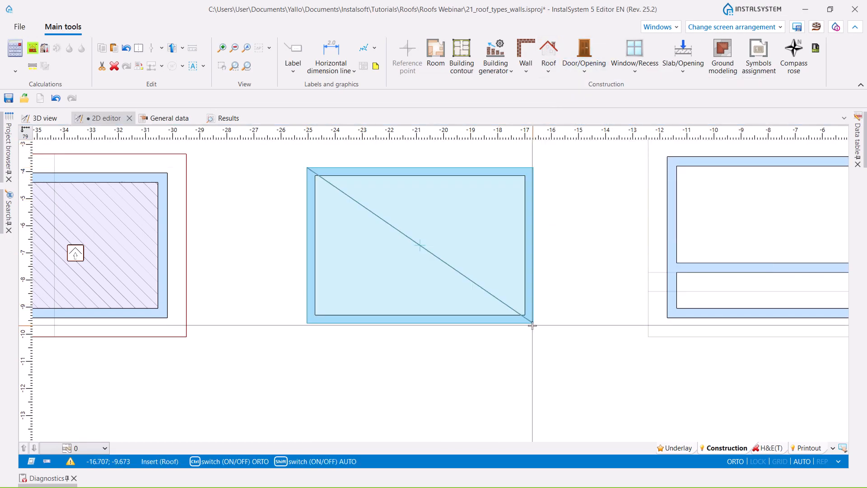
# - Add two roof edges across the new roof, parallel to its long borders and about 0.4 m inside each of them
pyautogui.click(549, 72)
pyautogui.click(582, 143)
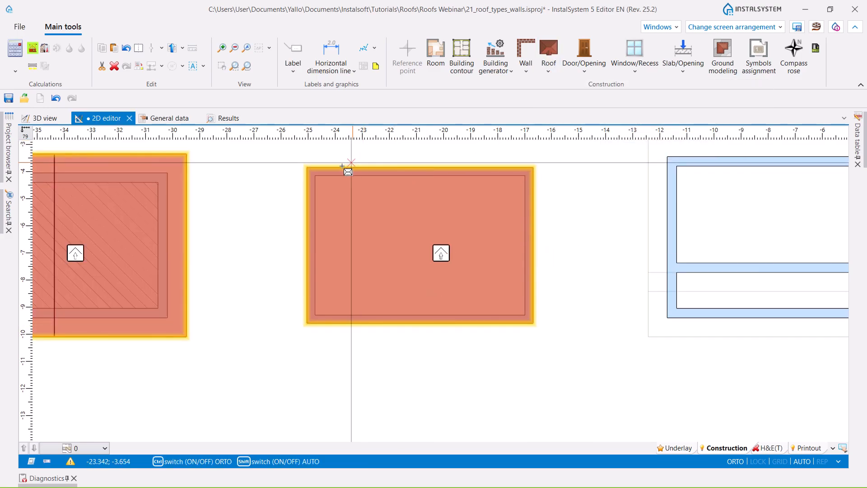
pyautogui.click(307, 178)
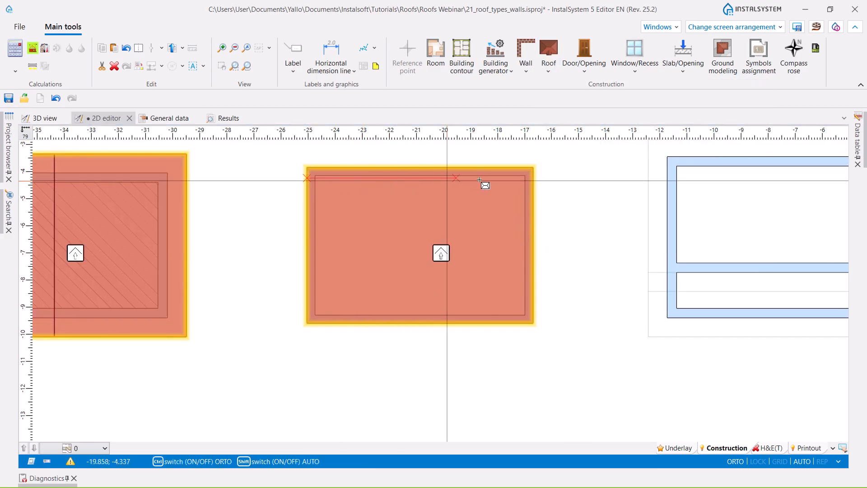
pyautogui.click(533, 178)
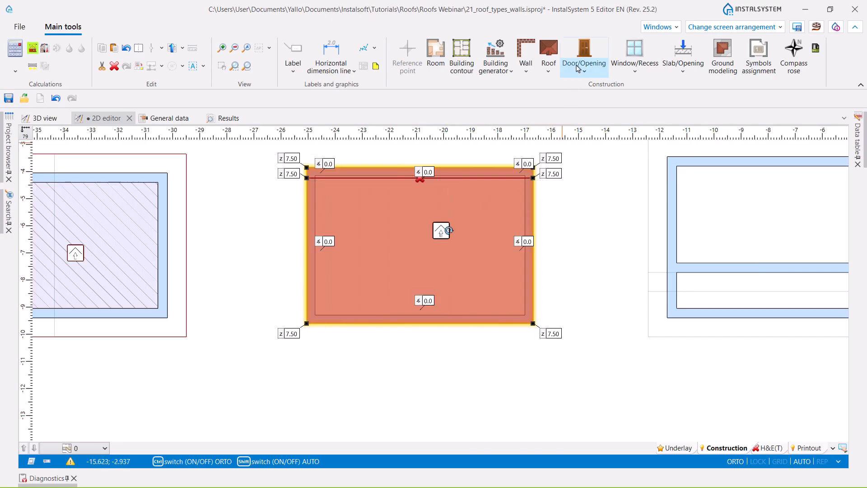
pyautogui.click(548, 53)
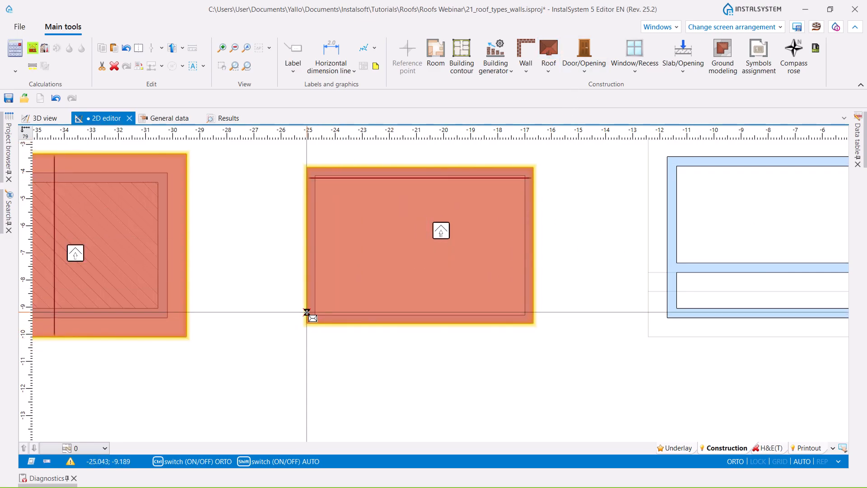
pyautogui.click(306, 312)
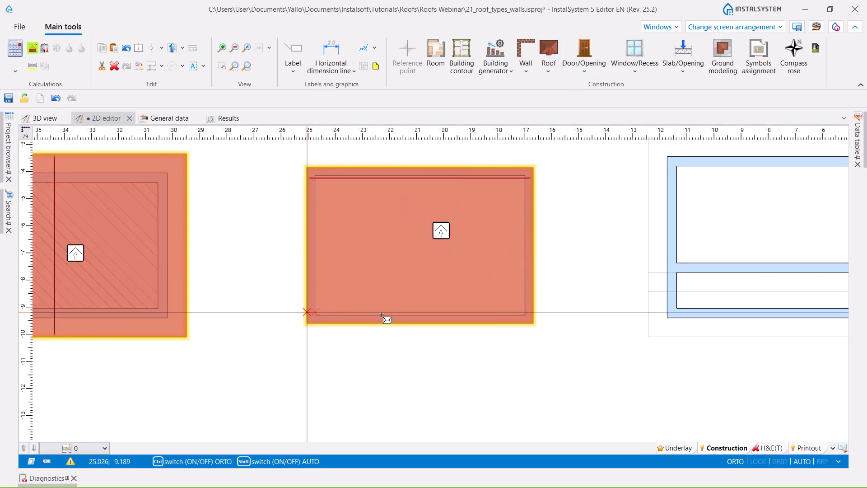
pyautogui.click(533, 312)
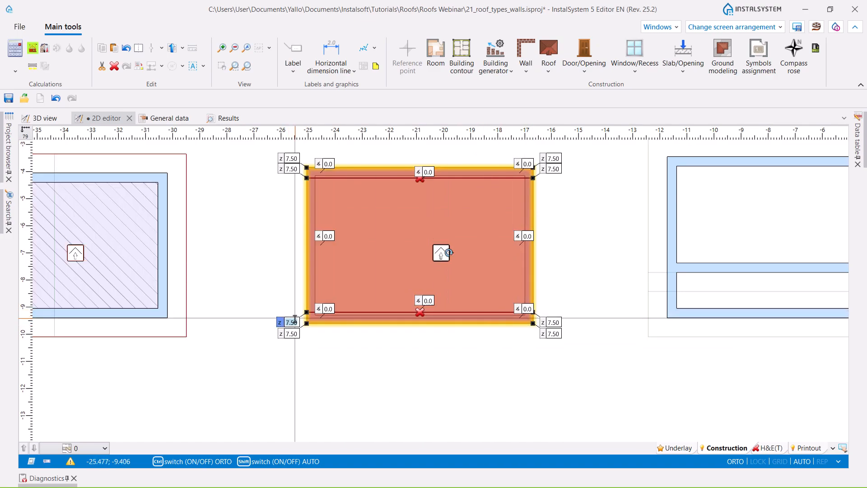
# - Set the heights of both ends of the two added roof edges to 3.00
pyautogui.keyDown('ctrl'); pyautogui.click(293, 169); pyautogui.keyUp('ctrl')
pyautogui.keyDown('ctrl'); pyautogui.click(553, 169); pyautogui.keyUp('ctrl')
pyautogui.keyDown('ctrl'); pyautogui.click(554, 323); pyautogui.keyUp('ctrl')
pyautogui.write('3')
pyautogui.press('Return')
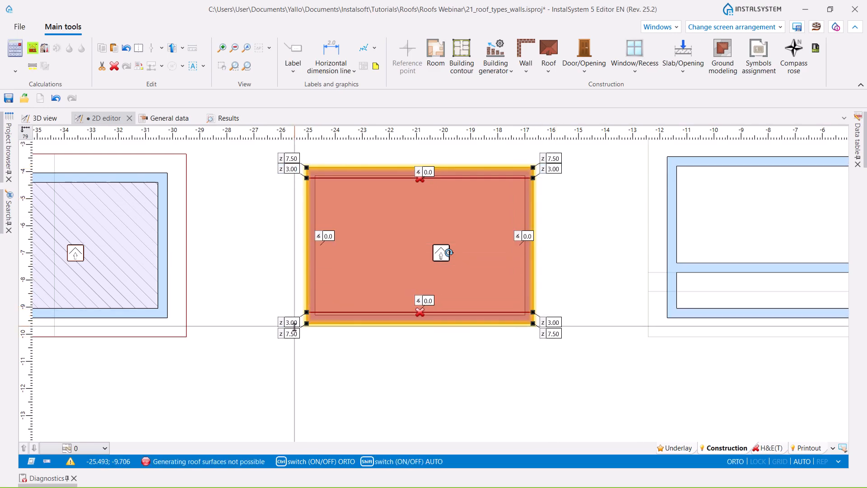
# - Set the heights of the four outer roof corners to 2.00 and deselect the roof
pyautogui.click(291, 158)
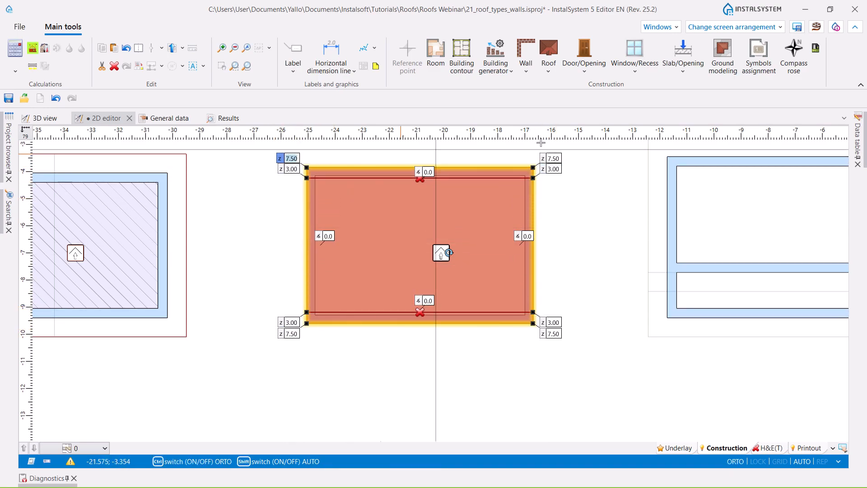
pyautogui.keyDown('ctrl'); pyautogui.click(553, 158); pyautogui.keyUp('ctrl')
pyautogui.keyDown('ctrl'); pyautogui.click(554, 333); pyautogui.keyUp('ctrl')
pyautogui.keyDown('ctrl'); pyautogui.click(290, 334); pyautogui.keyUp('ctrl')
pyautogui.press('ctrl')
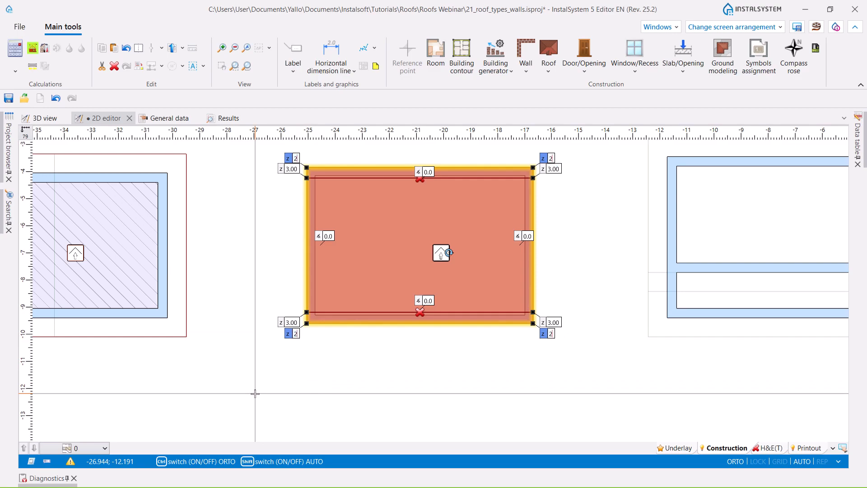
pyautogui.press('Return')
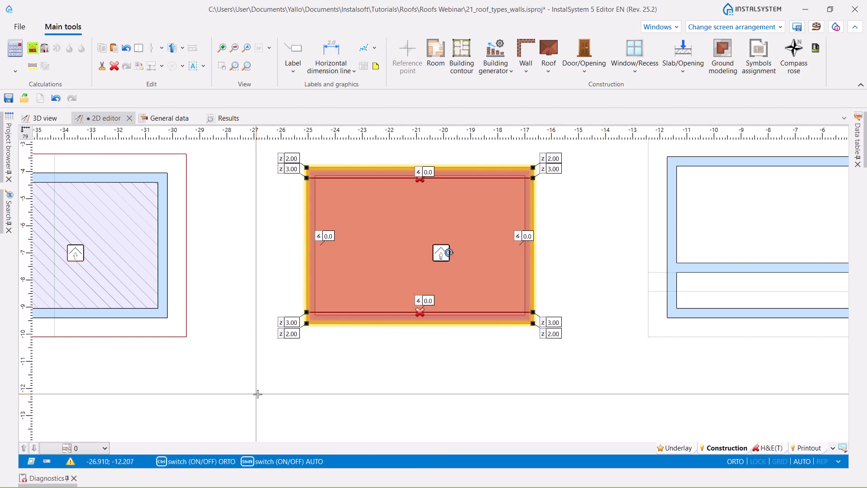
pyautogui.click(448, 361)
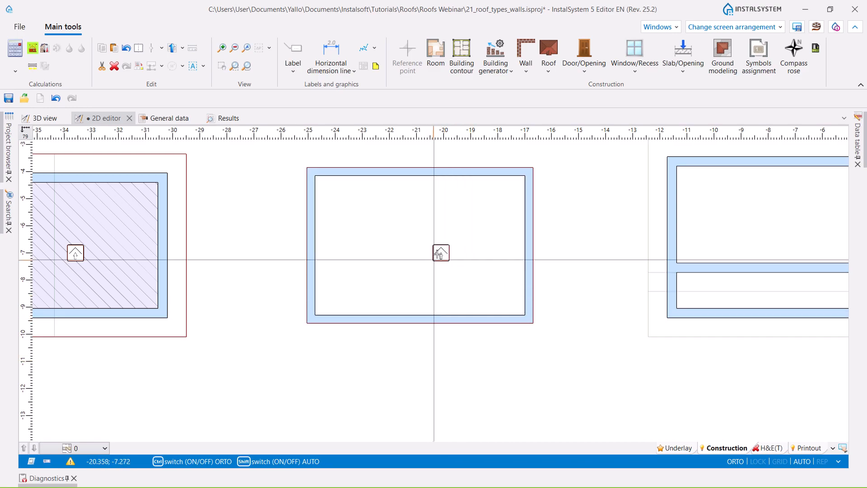
# - Generate the room beneath the new roof and show the building in the 3D view
pyautogui.click(438, 254)
pyautogui.click(31, 47)
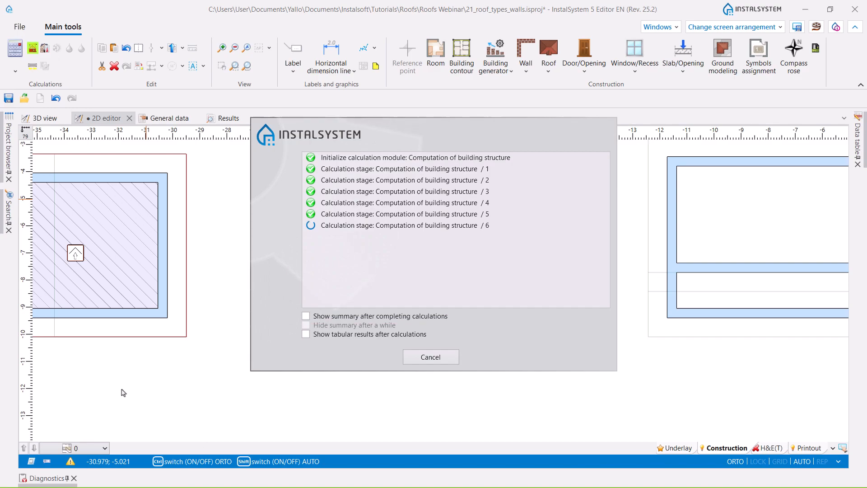
pyautogui.click(44, 118)
pyautogui.moveTo(273, 382)
pyautogui.mouseDown(button='middle')
pyautogui.moveTo(283, 364)
pyautogui.moveTo(262, 371)
pyautogui.mouseUp(button='middle')
pyautogui.keyDown('ctrl'); pyautogui.moveTo(291, 295); pyautogui.dragTo(176, 399, button='middle'); pyautogui.keyUp('ctrl')
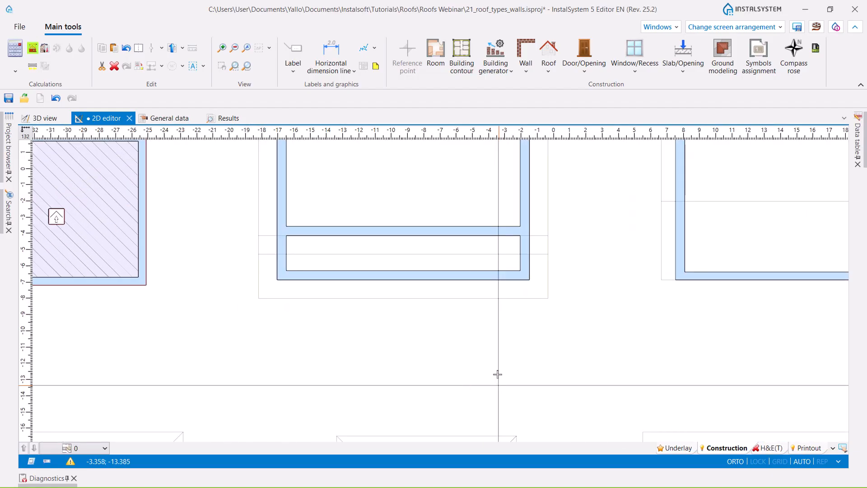
# - Insert a rectangular clerestory roof slope about 10.9 by 5.7 m, from the upper guide corner to the lower horizontal guide line on the divided building
pyautogui.scroll(4, 497, 373)
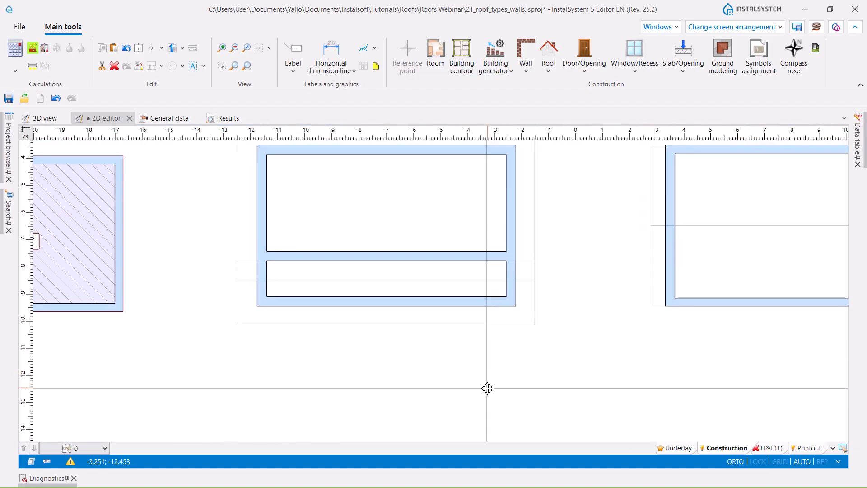
pyautogui.moveTo(551, 362); pyautogui.dragTo(534, 379, button='middle')
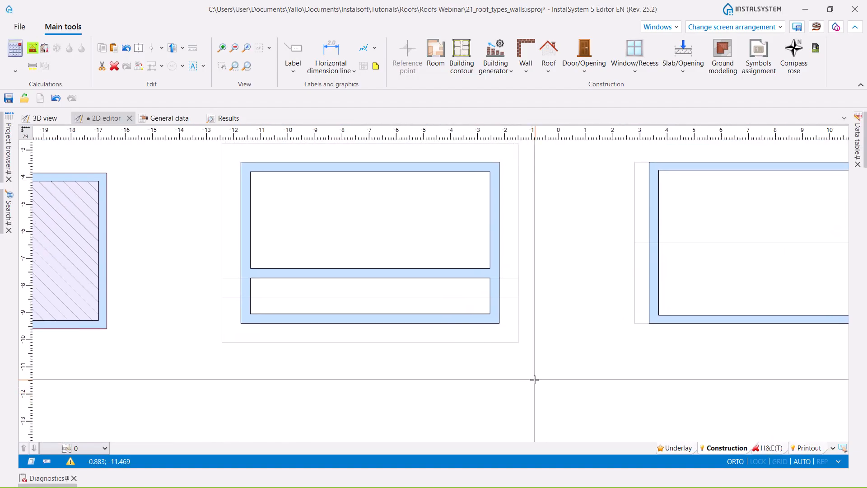
pyautogui.click(549, 68)
pyautogui.click(559, 105)
pyautogui.scroll(-3, 267, 182)
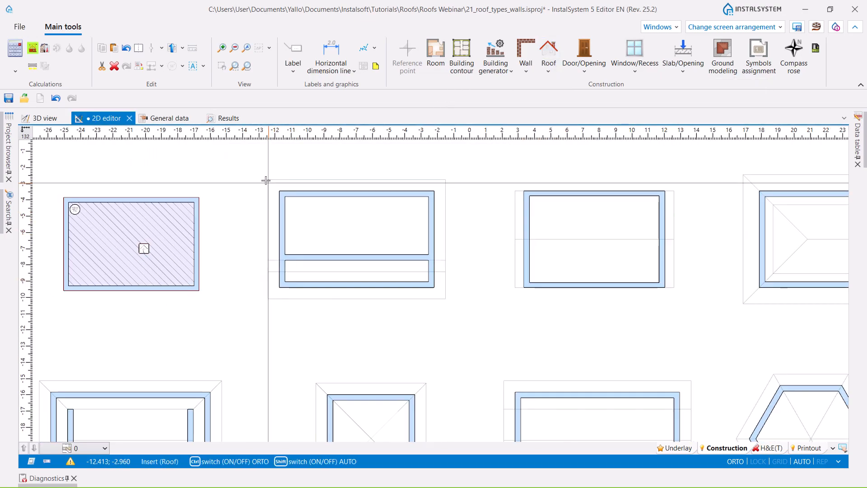
pyautogui.scroll(3, 265, 180)
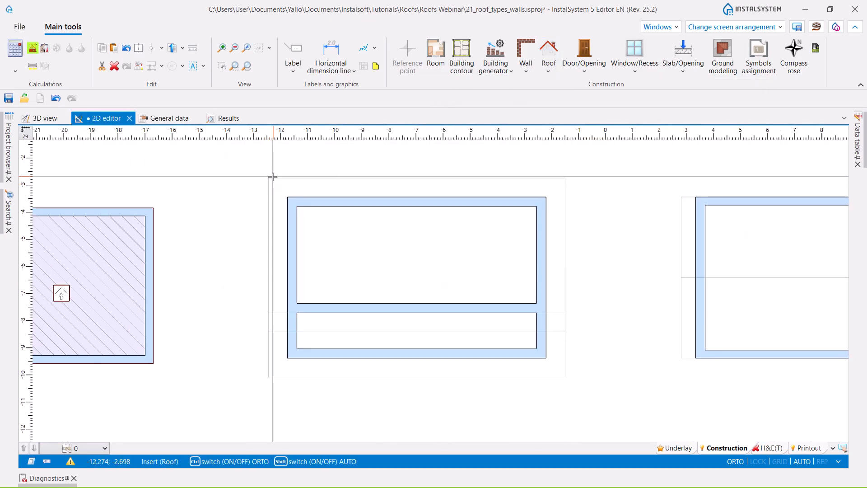
pyautogui.click(565, 332)
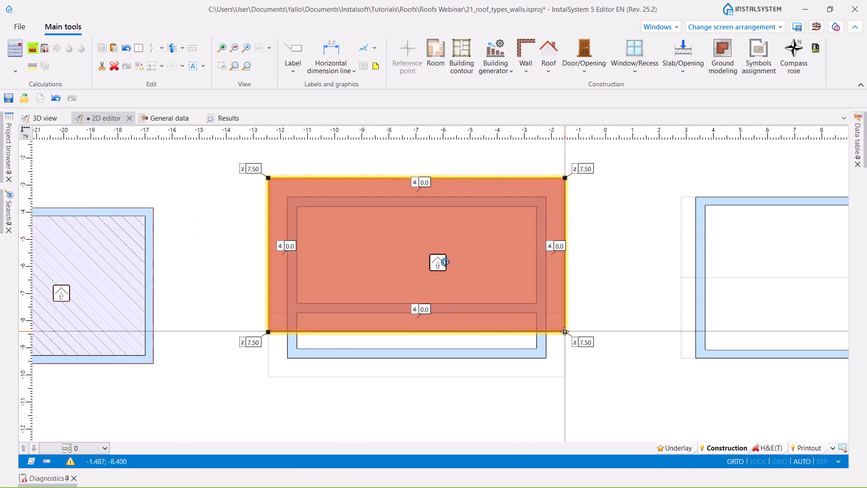
# - Set the heights of the slope's two lower-border corners to 6.36 and of its two upper-border corners to 3.71
pyautogui.click(256, 343)
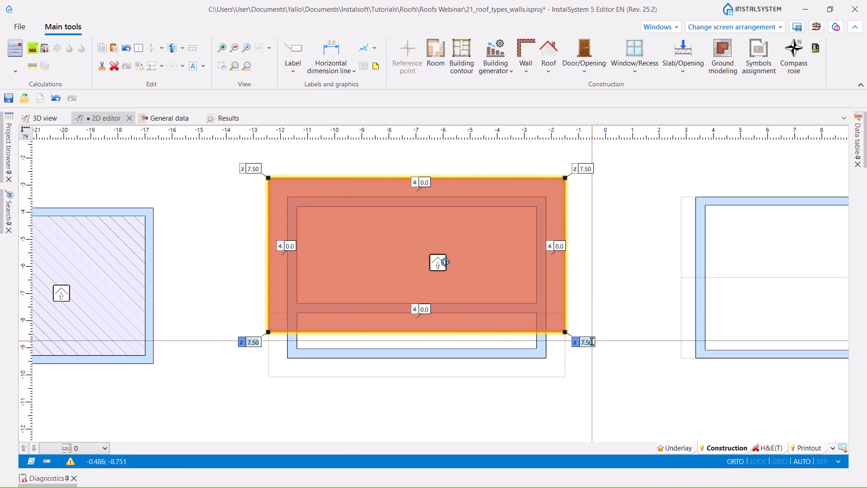
pyautogui.press('Return')
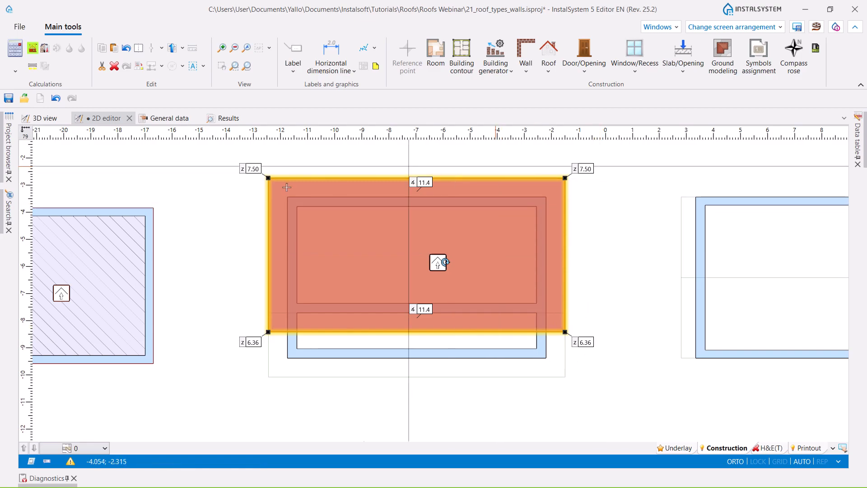
pyautogui.click(592, 168)
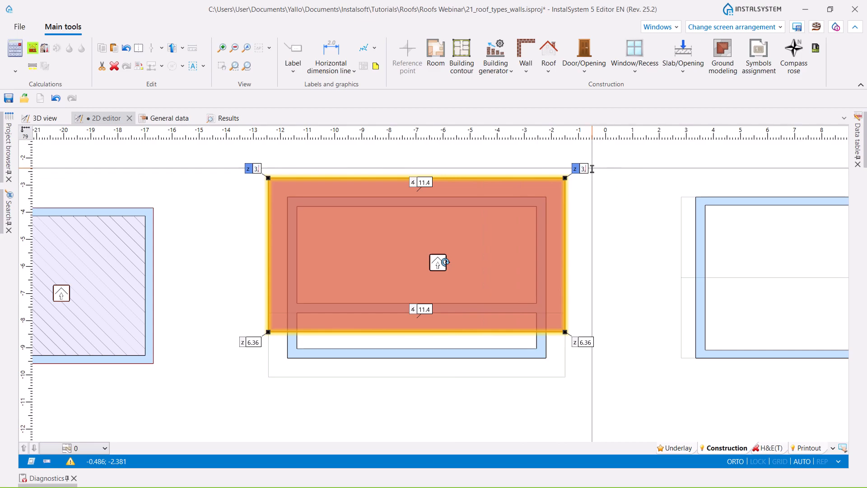
pyautogui.press('Escape')
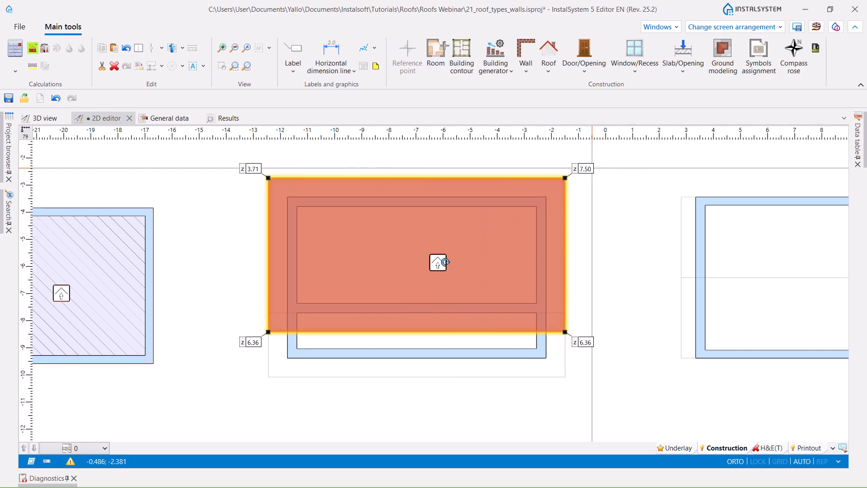
# - Insert a second rectangular roof about 10.9 by 2.4 m, from the lower guide corner to the upper horizontal guide line, overlapping the first slope
pyautogui.click(549, 71)
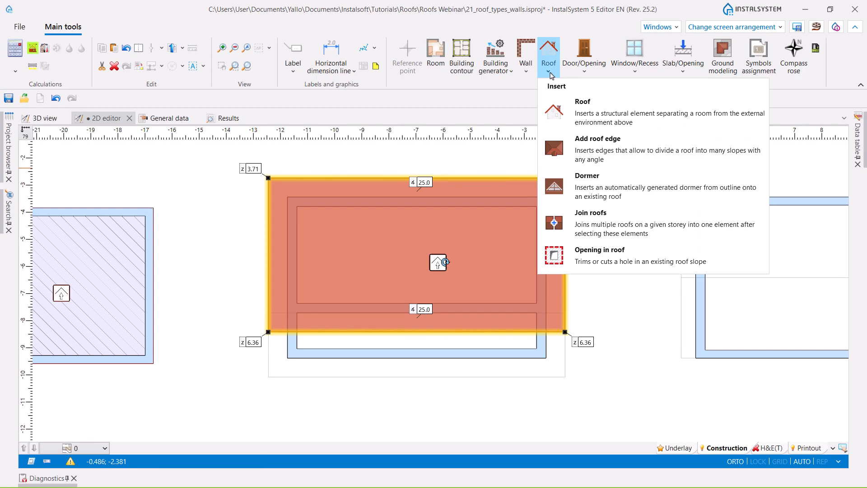
pyautogui.click(560, 107)
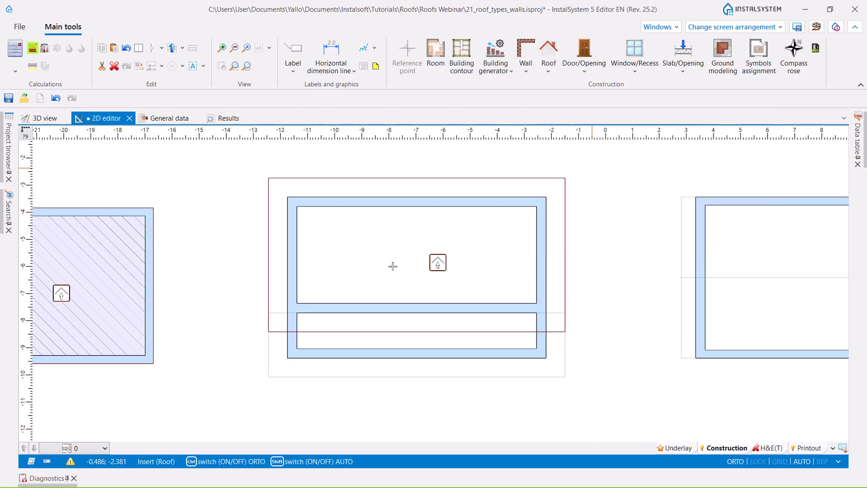
pyautogui.click(269, 377)
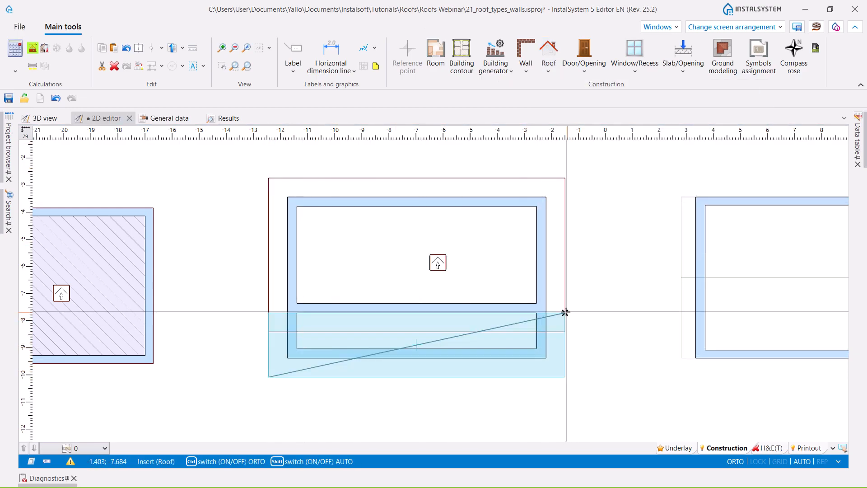
pyautogui.click(565, 312)
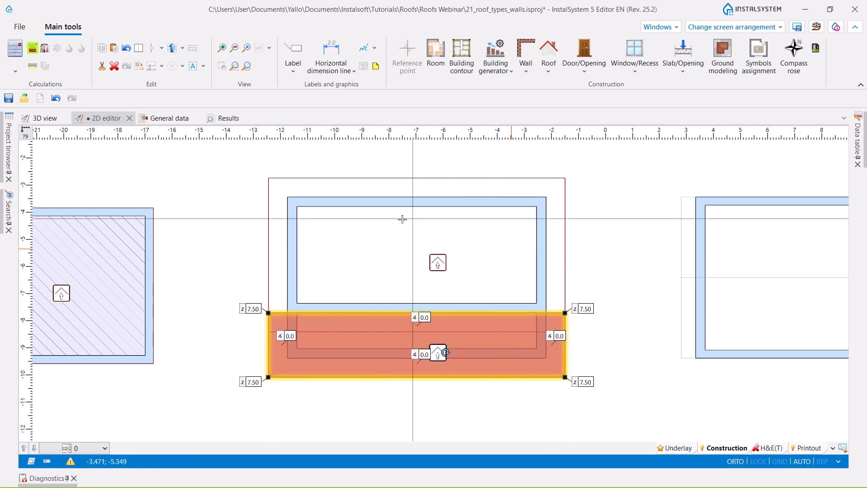
# - Set the heights of the second roof's lower-border corners to 3.71 and of its upper-border corners to 4.82
pyautogui.moveTo(373, 275); pyautogui.dragTo(375, 240, button='middle')
pyautogui.click(258, 346)
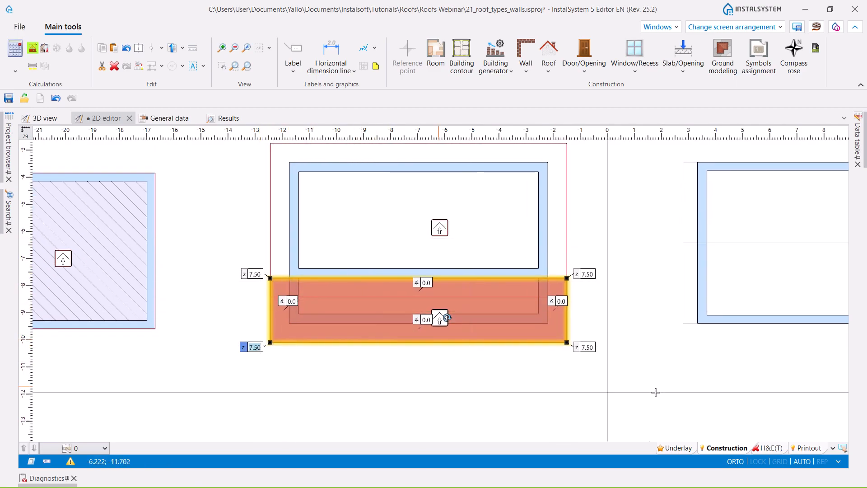
pyautogui.keyDown('shift'); pyautogui.click(592, 348); pyautogui.keyUp('shift')
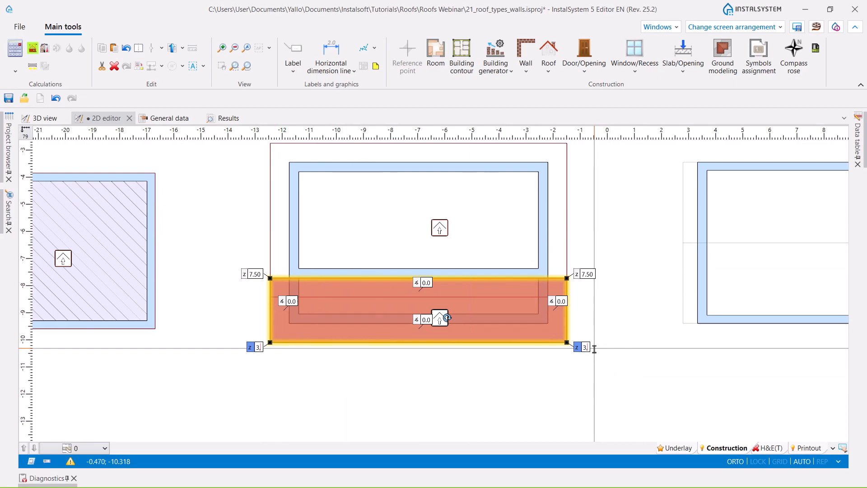
pyautogui.write('1')
pyautogui.press('Return')
pyautogui.click(259, 274)
pyautogui.keyDown('shift'); pyautogui.click(590, 274); pyautogui.keyUp('shift')
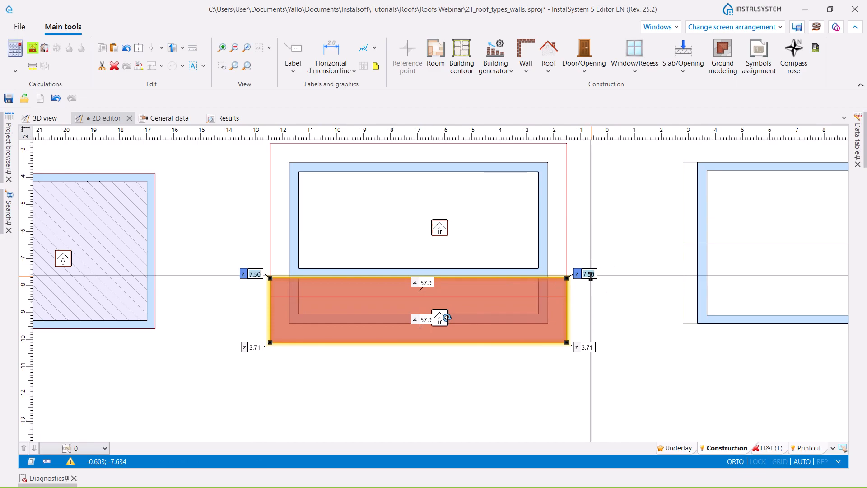
pyautogui.write('4,82')
pyautogui.press('Return')
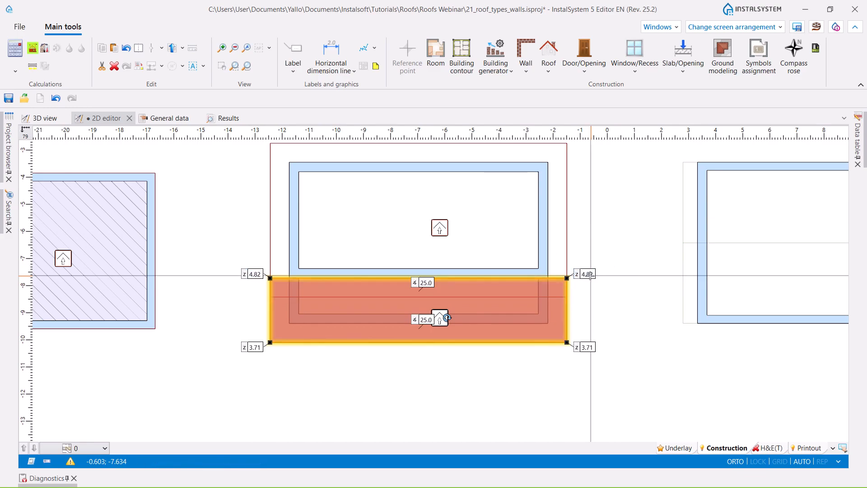
# - Deselect the second clerestory roof, calculate the building structure and inspect the resulting clerestory building in 3D
pyautogui.click(454, 366)
pyautogui.click(429, 255)
pyautogui.moveTo(441, 224); pyautogui.dragTo(430, 261, button='middle')
pyautogui.click(431, 357)
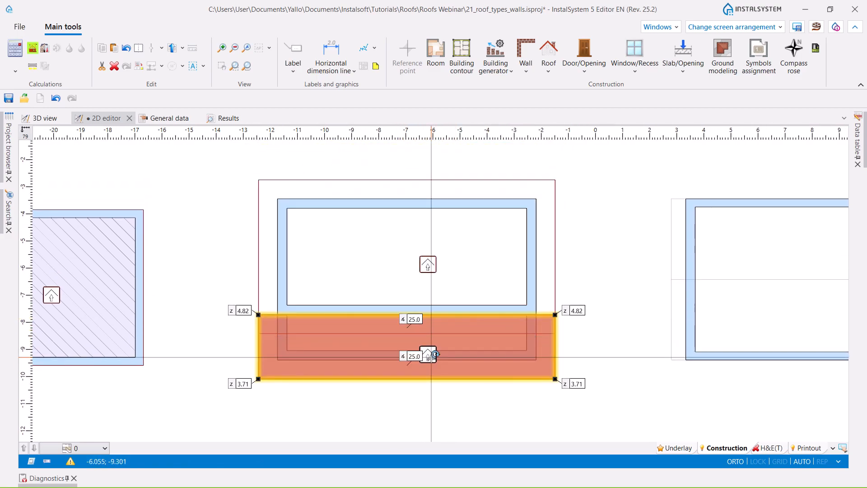
pyautogui.click(434, 400)
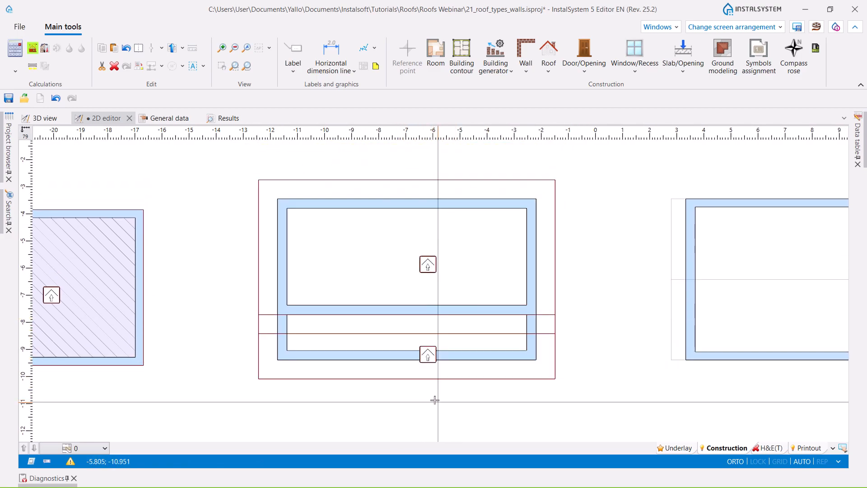
pyautogui.click(41, 118)
pyautogui.moveTo(470, 387)
pyautogui.mouseDown(button='middle')
pyautogui.moveTo(439, 394)
pyautogui.moveTo(480, 397)
pyautogui.mouseUp(button='middle')
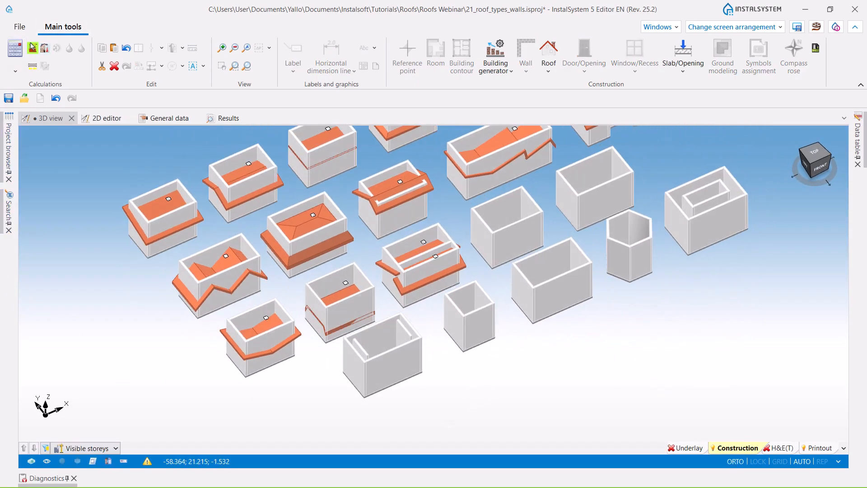
pyautogui.click(32, 49)
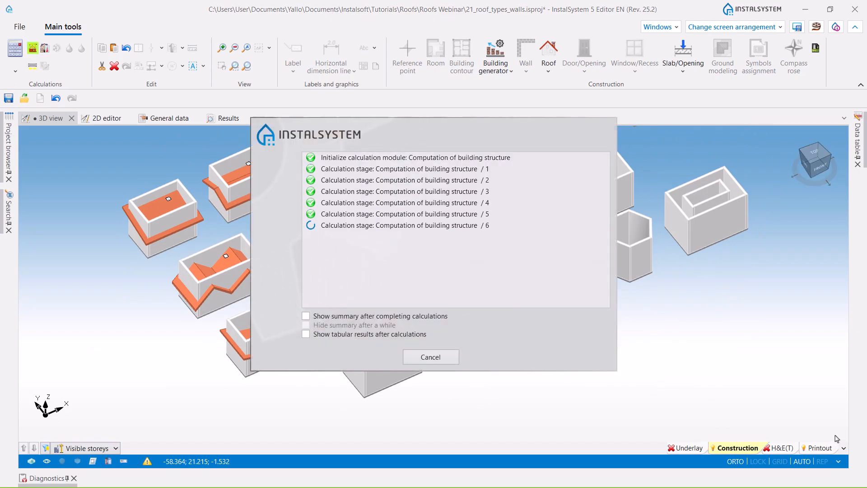
pyautogui.moveTo(407, 427); pyautogui.dragTo(399, 310, button='middle')
pyautogui.scroll(4, 437, 382)
pyautogui.moveTo(438, 382)
pyautogui.mouseDown(button='middle')
pyautogui.moveTo(450, 378)
pyautogui.moveTo(397, 381)
pyautogui.moveTo(430, 379)
pyautogui.mouseUp(button='middle')
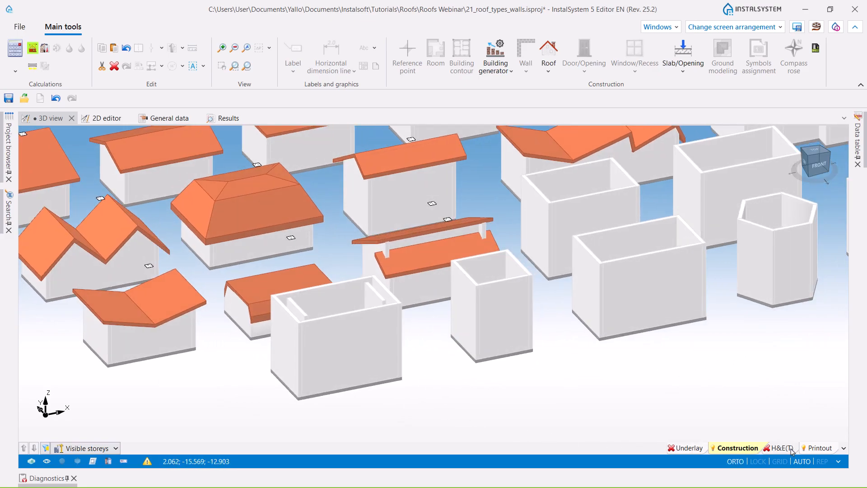
# - Switch to the H&E(T) layer and examine the partition types of the clerestory building's upper and lower dividing walls
pyautogui.click(791, 449)
pyautogui.moveTo(346, 362); pyautogui.dragTo(401, 378, button='middle')
pyautogui.scroll(5, 407, 253)
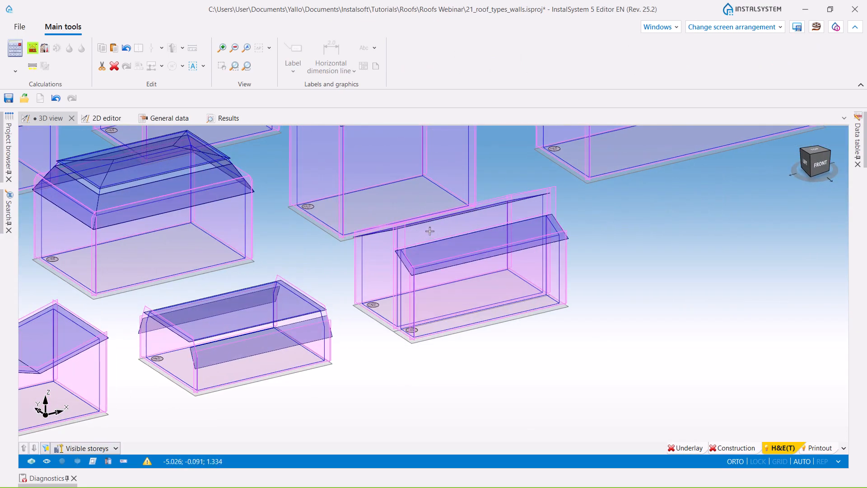
pyautogui.click(479, 257)
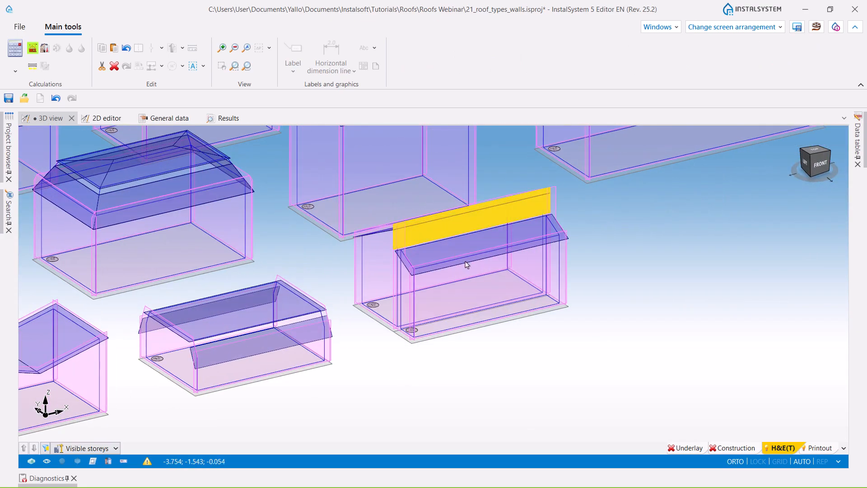
pyautogui.moveTo(859, 147)
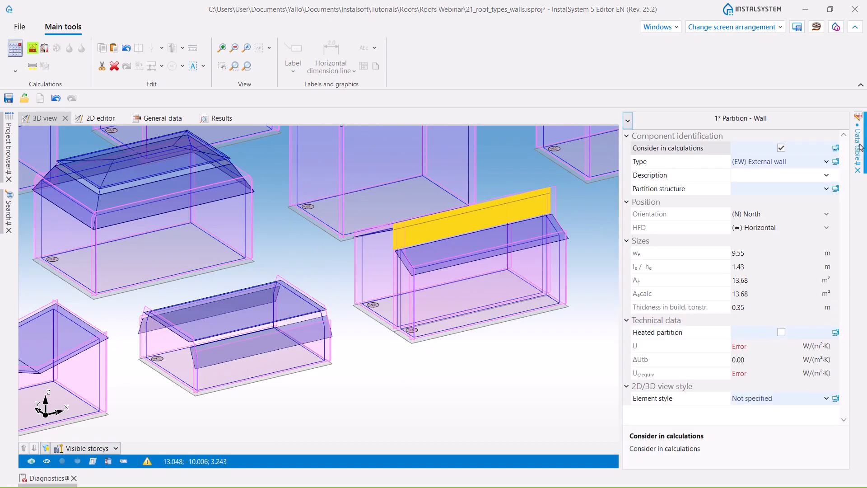
pyautogui.click(793, 161)
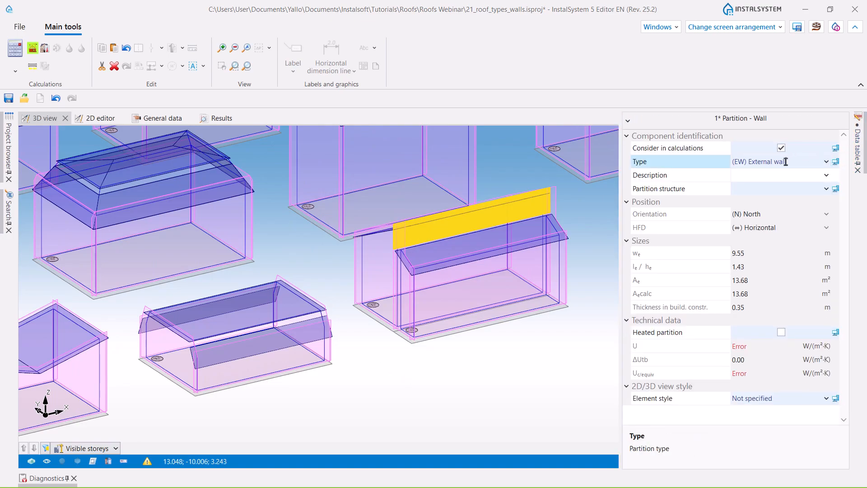
pyautogui.click(403, 301)
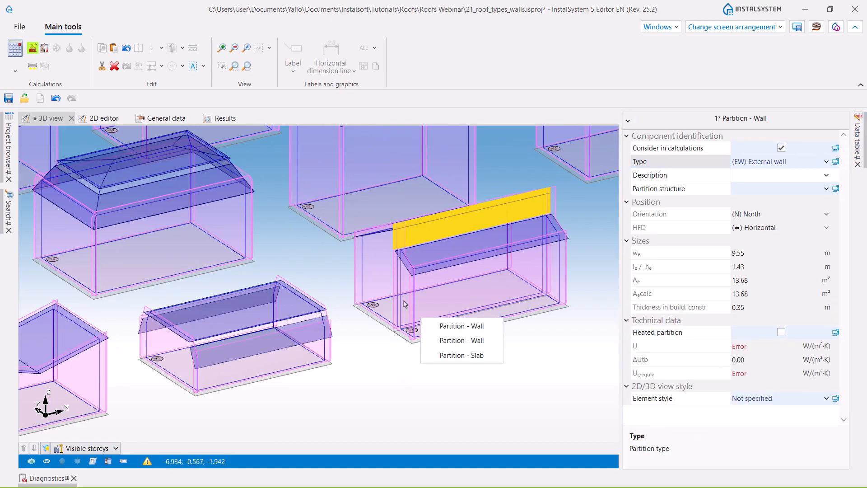
pyautogui.click(455, 341)
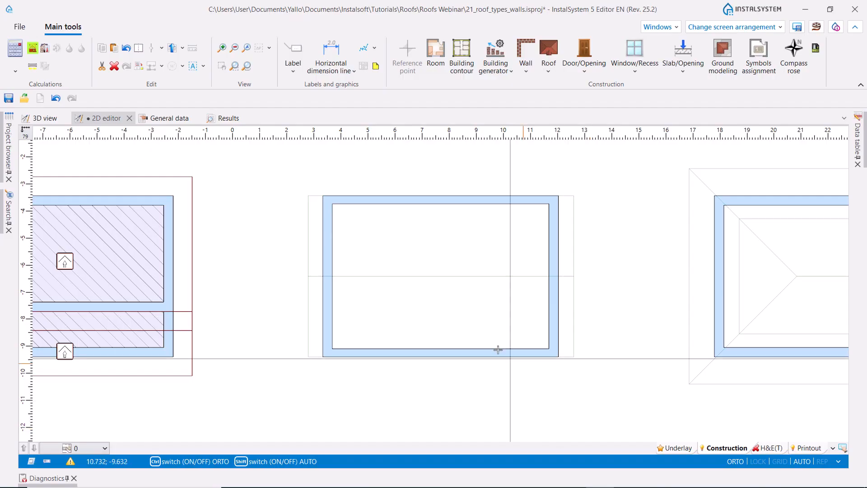
# - In the 2D editor, insert a rectangular roof about 9.8 by 5.9 m over the guide outline of the A-frame building
pyautogui.scroll(-1, 497, 349)
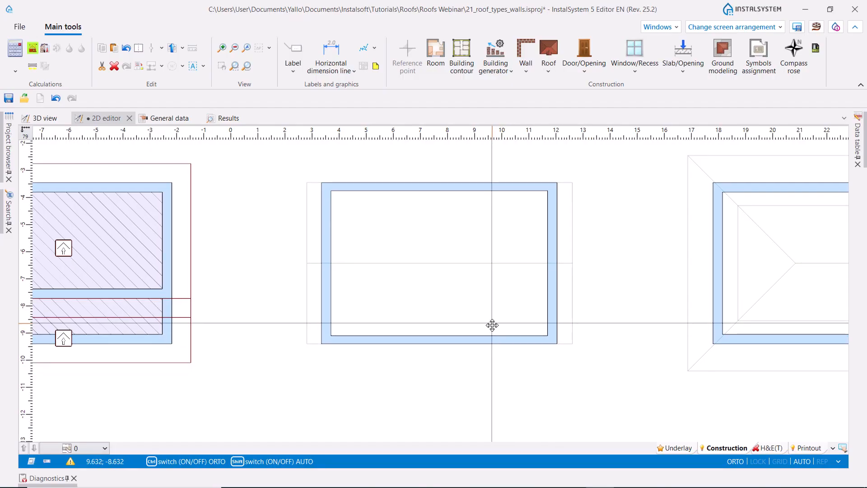
pyautogui.click(550, 73)
pyautogui.click(549, 111)
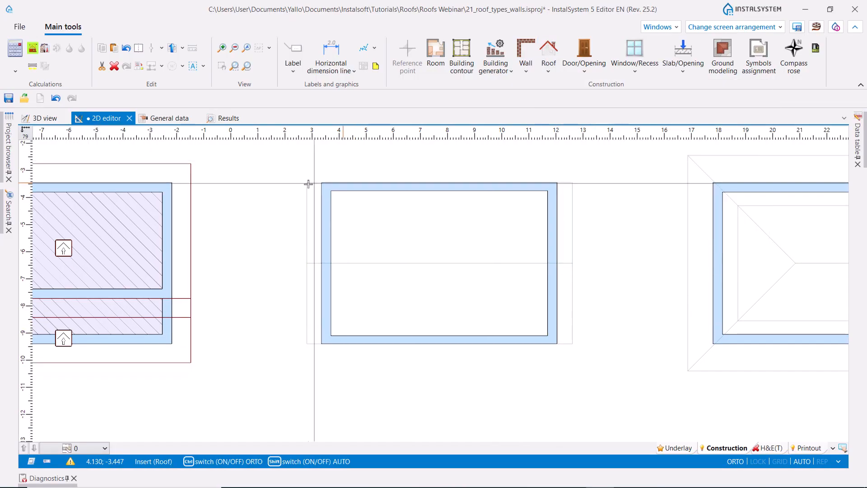
pyautogui.click(306, 183)
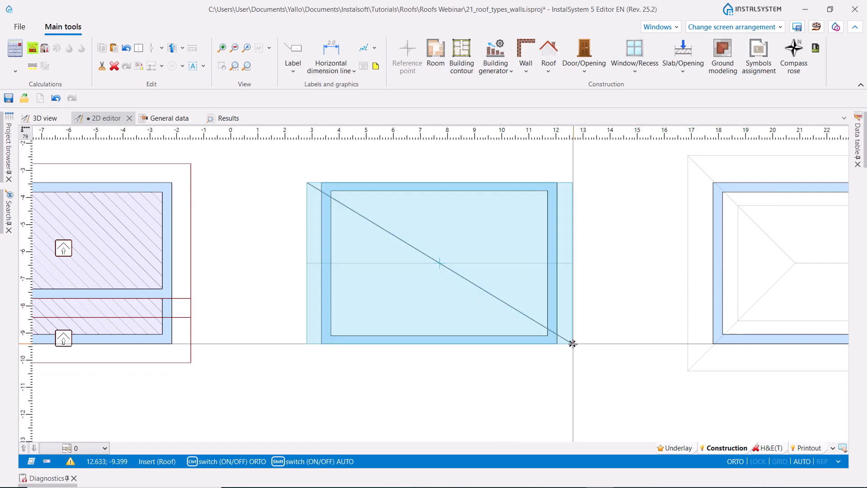
pyautogui.click(572, 344)
# - Add a roof edge along the horizontal guide line through the middle of the new roof
pyautogui.click(549, 73)
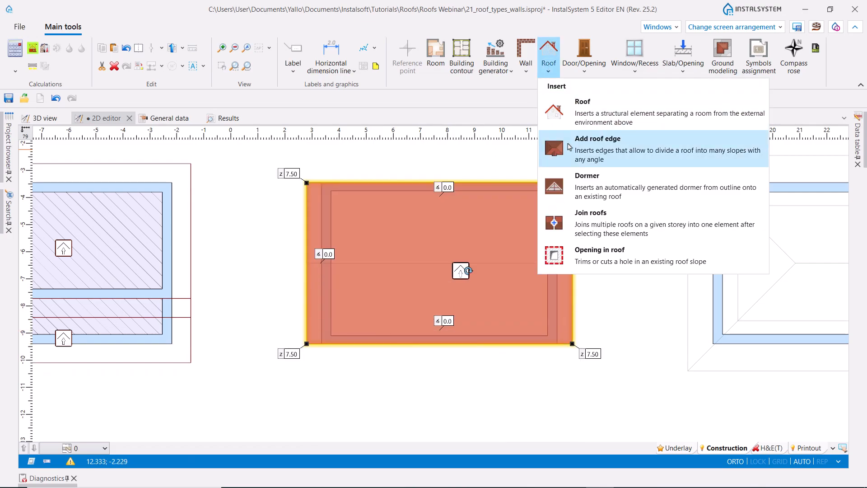
pyautogui.click(569, 140)
pyautogui.click(306, 263)
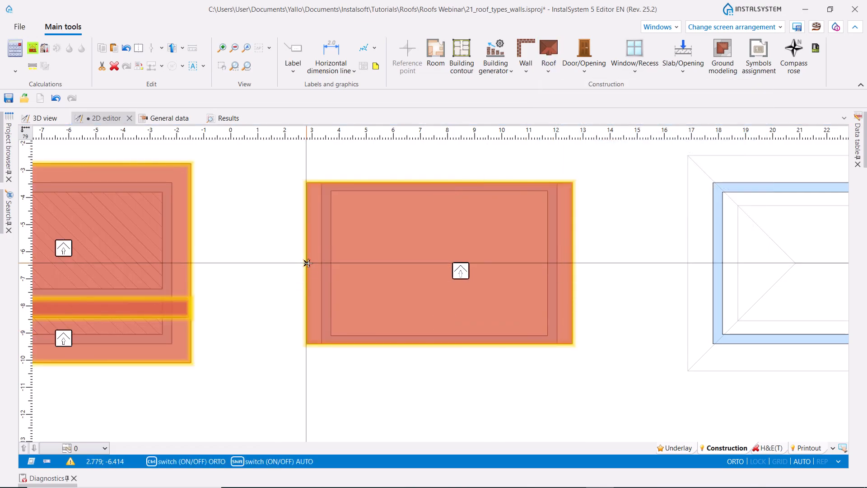
pyautogui.click(571, 263)
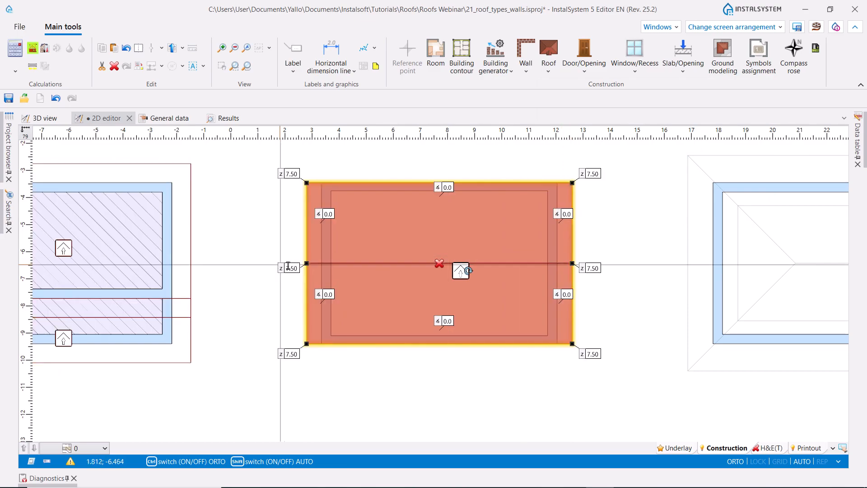
# - Set both ridge end heights to 5.95 and the angles of the two roof slopes to 60°
pyautogui.keyDown('ctrl'); pyautogui.click(594, 270); pyautogui.keyUp('ctrl')
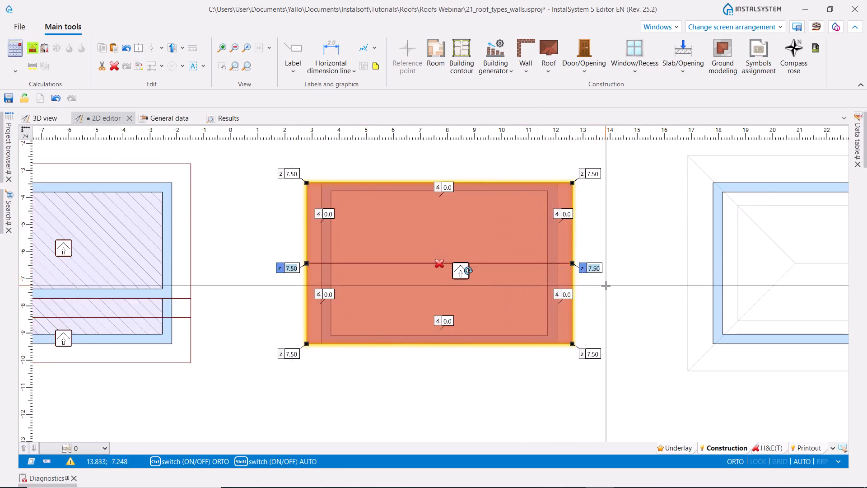
pyautogui.press('Return')
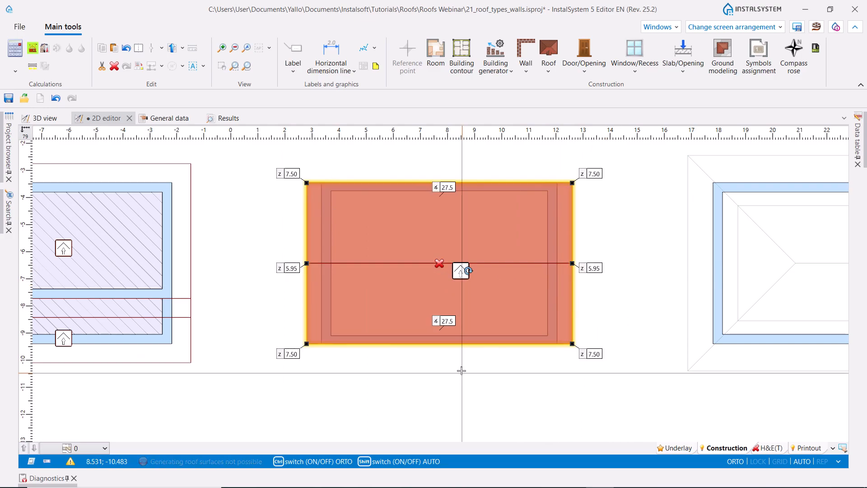
pyautogui.click(449, 320)
pyautogui.press('Return')
pyautogui.click(457, 186)
pyautogui.write('6')
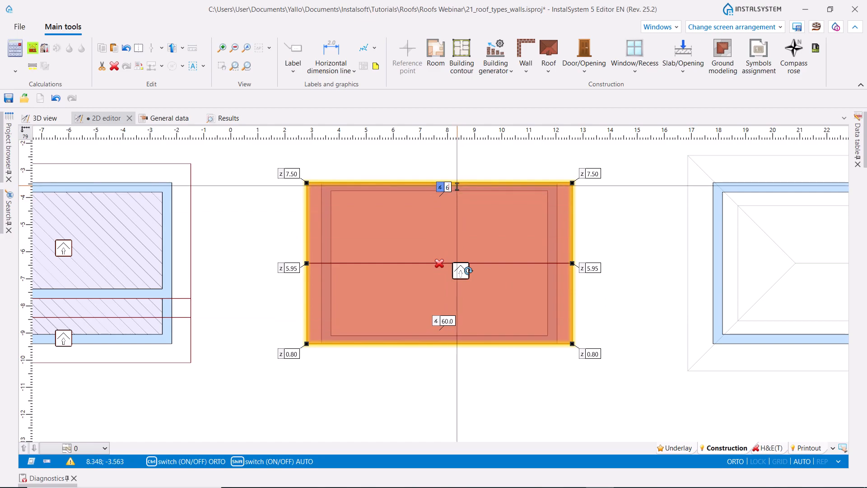
pyautogui.write('0')
pyautogui.press('Return')
pyautogui.click(422, 397)
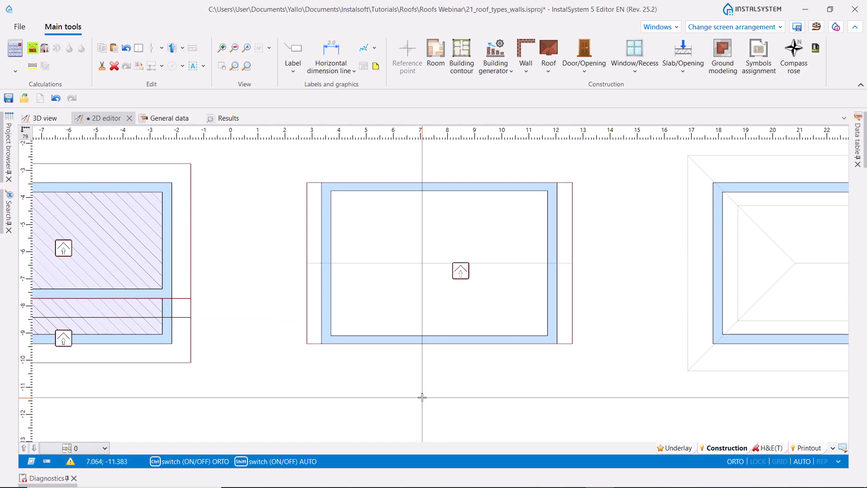
# - Calculate the building structure and inspect the A-frame roof in the 3D view
pyautogui.click(32, 49)
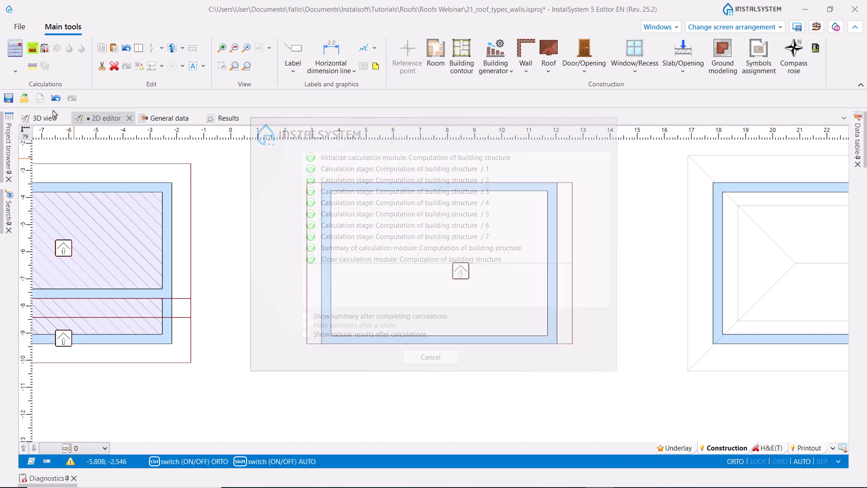
pyautogui.click(35, 121)
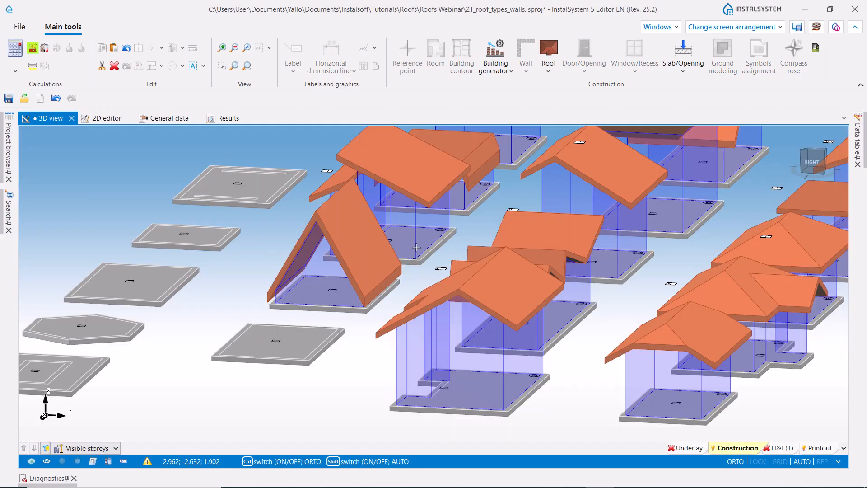
pyautogui.moveTo(294, 280); pyautogui.dragTo(286, 316, button='middle')
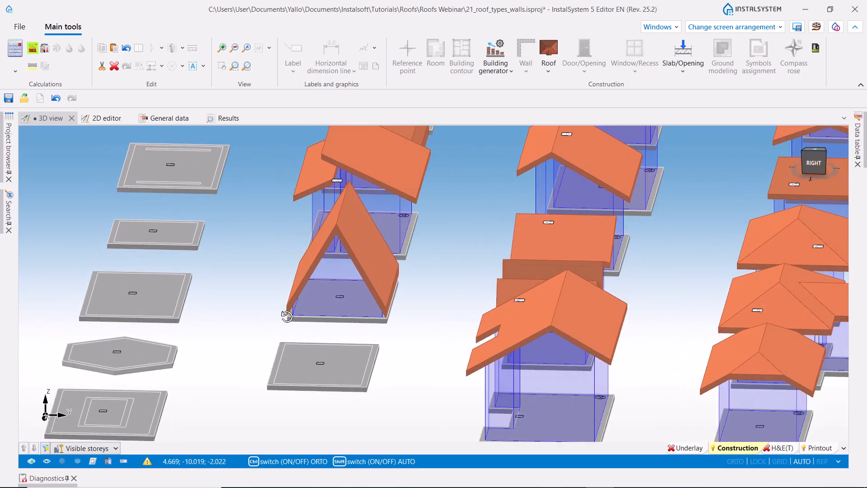
# - In the 2D editor, insert a rectangular slab about 4.2 by 5.3 m inside the A-frame building's eastern part, 2.80 m above the storey elevation
pyautogui.click(104, 121)
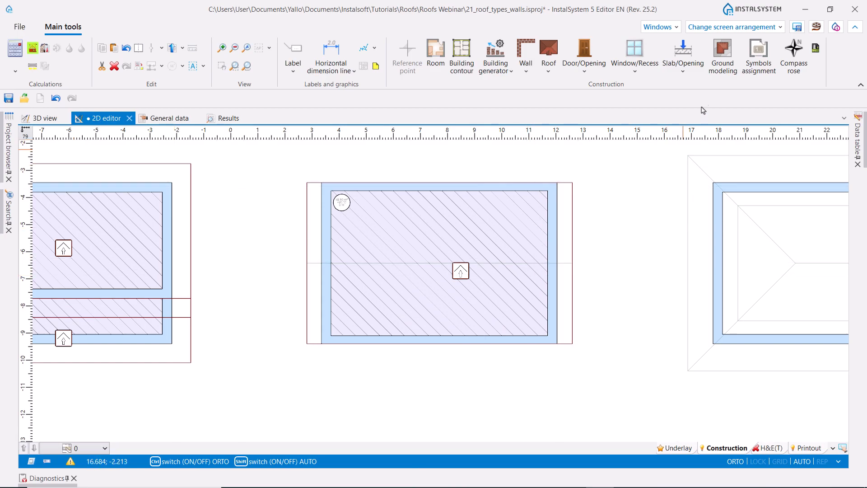
pyautogui.click(683, 71)
pyautogui.click(632, 108)
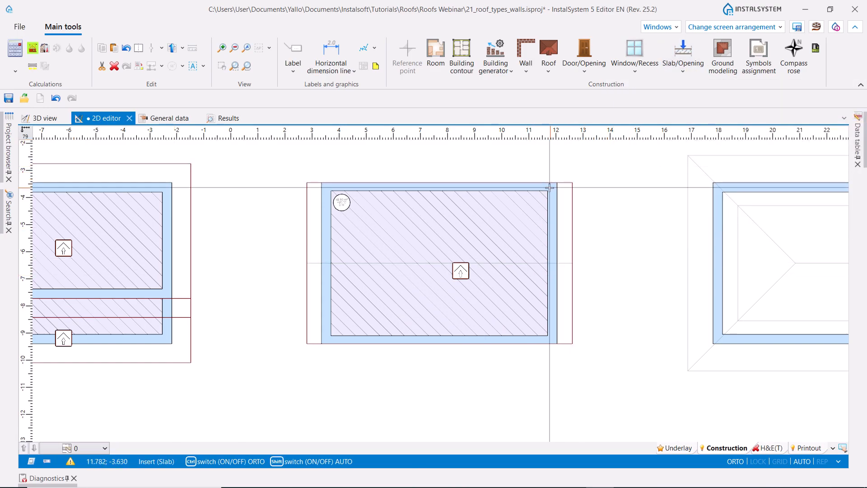
pyautogui.click(546, 190)
pyautogui.click(434, 191)
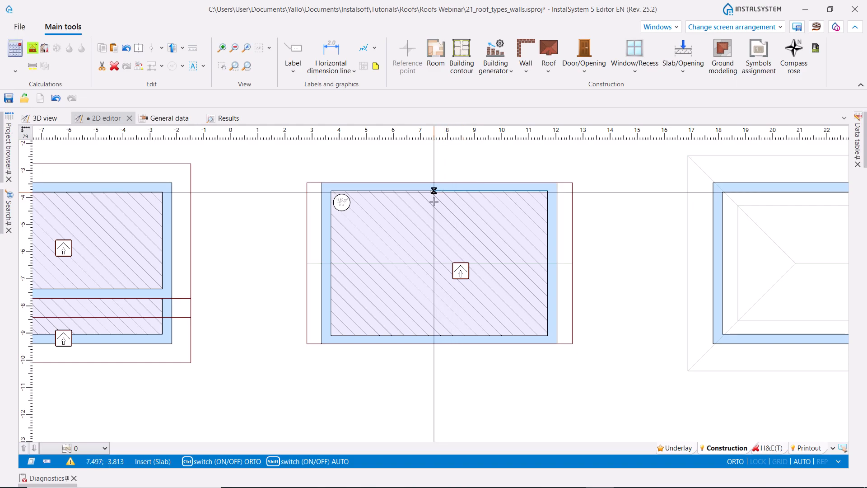
pyautogui.click(547, 335)
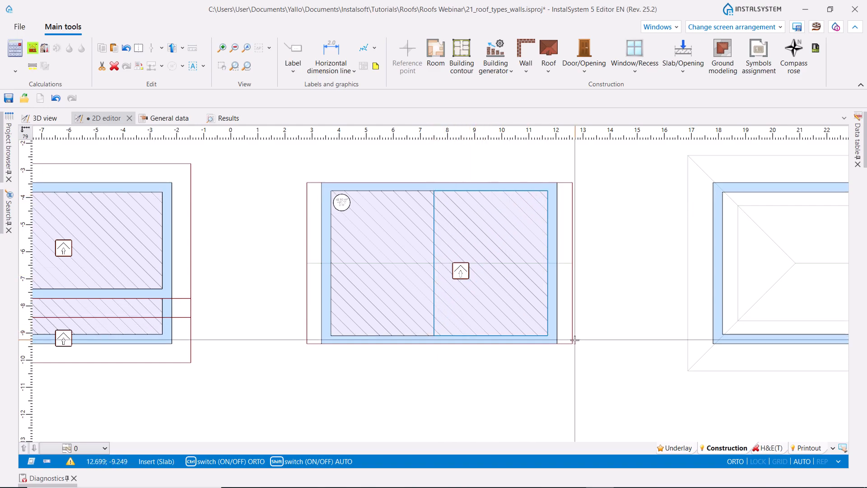
pyautogui.doubleClick(547, 338)
pyautogui.moveTo(857, 139)
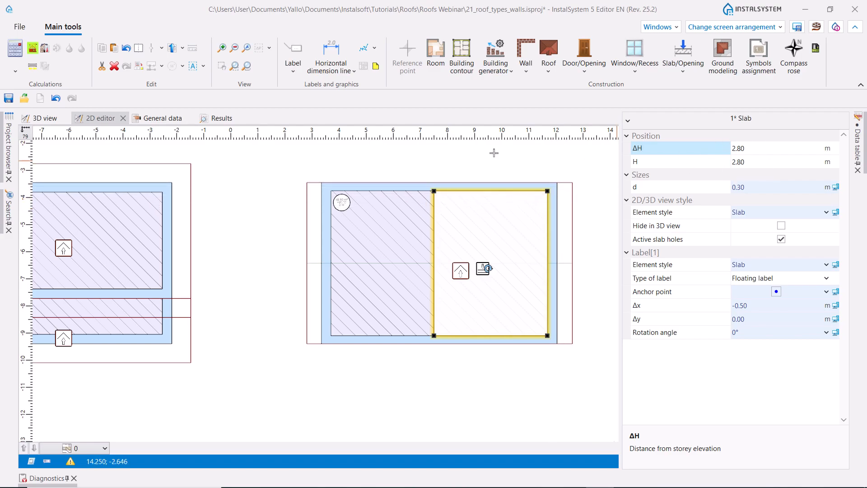
# - Recalculate the building structure and select the slab and roof referenced by the slab-trimming entry in the diagnostics
pyautogui.click(31, 51)
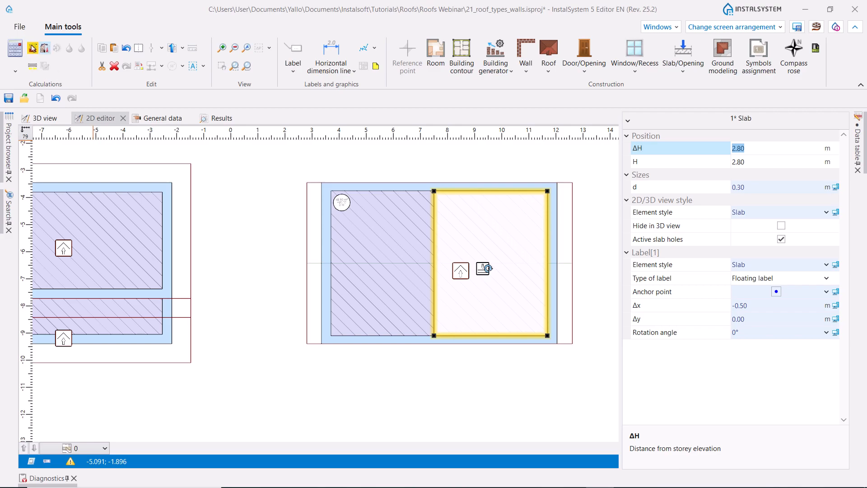
pyautogui.click(51, 477)
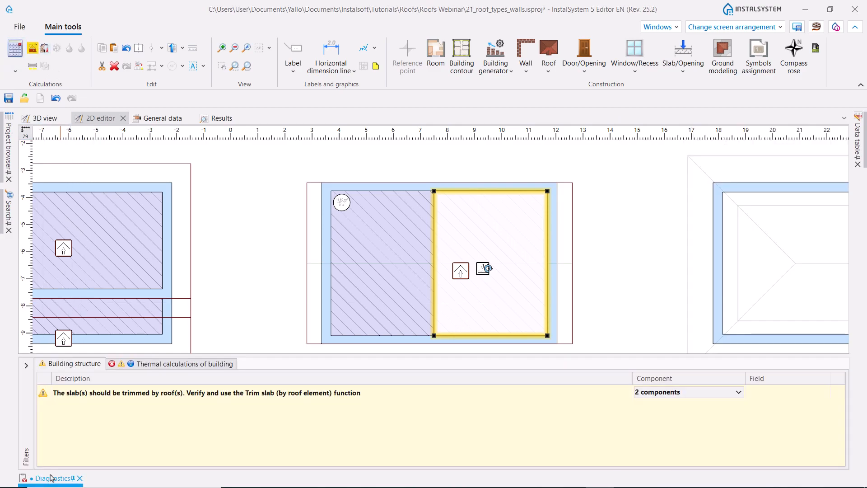
pyautogui.click(69, 395)
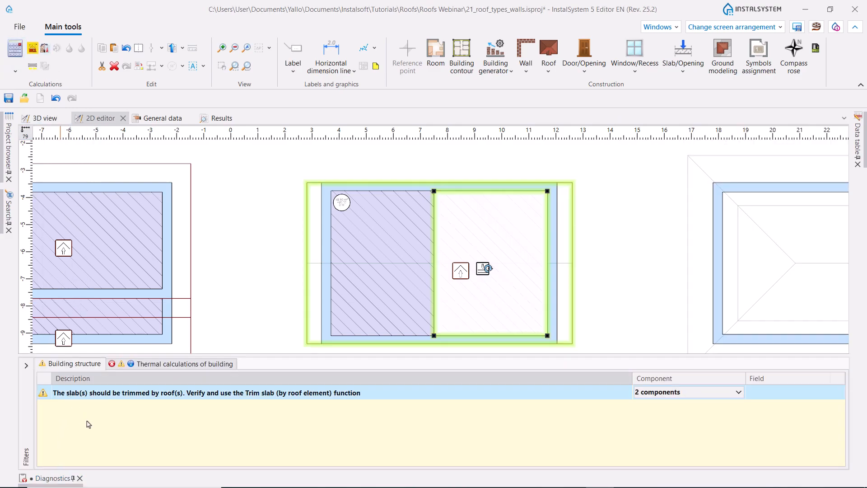
pyautogui.doubleClick(144, 392)
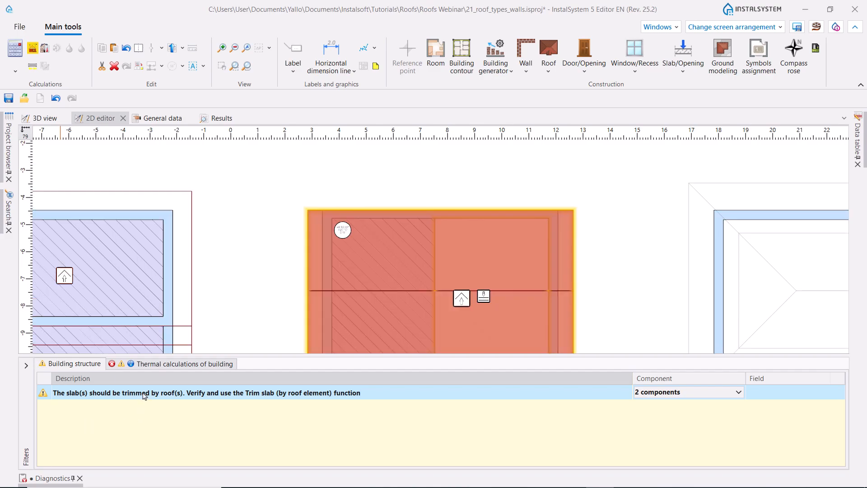
# - In the 3D view, trim the A-frame building's selected slab by its roof element
pyautogui.click(46, 118)
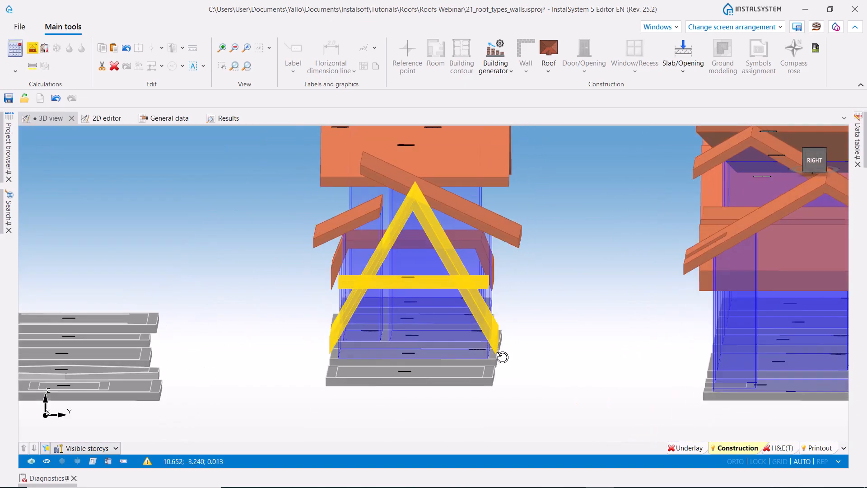
pyautogui.click(682, 73)
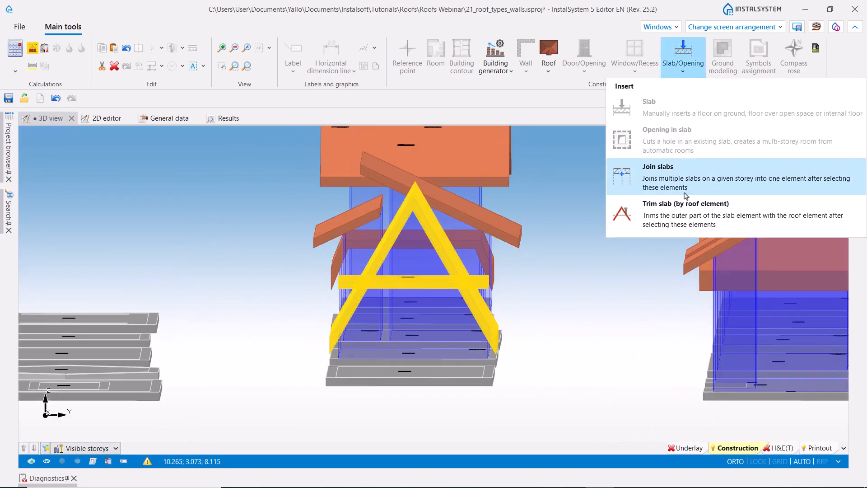
pyautogui.click(673, 218)
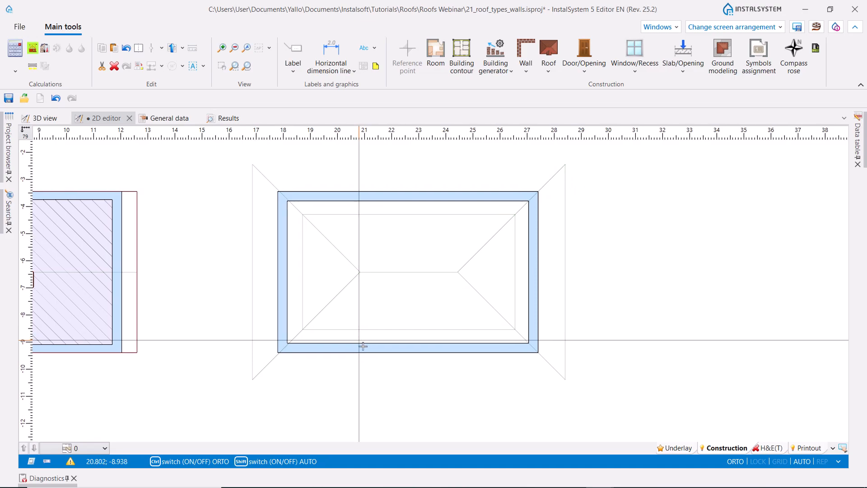
# - In the 2D editor, insert a rectangular roof about 11.6 by 8 m over the next building, following the underlay's outer corners
pyautogui.click(548, 66)
pyautogui.click(599, 108)
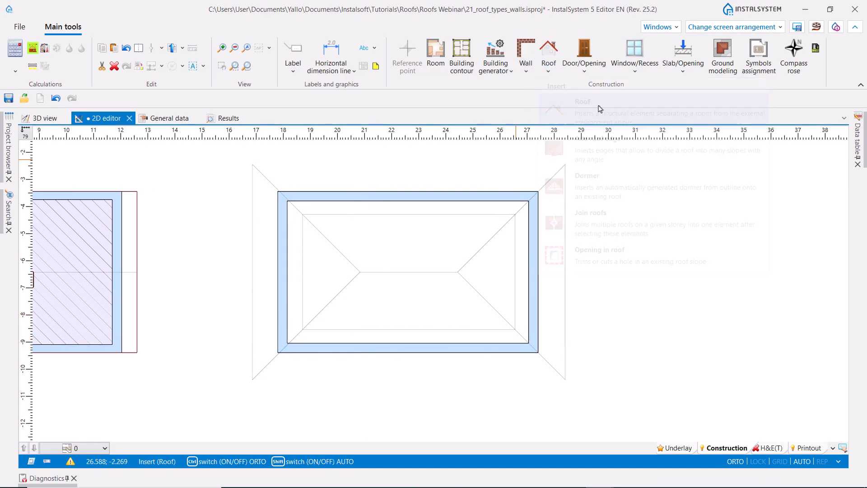
pyautogui.click(252, 164)
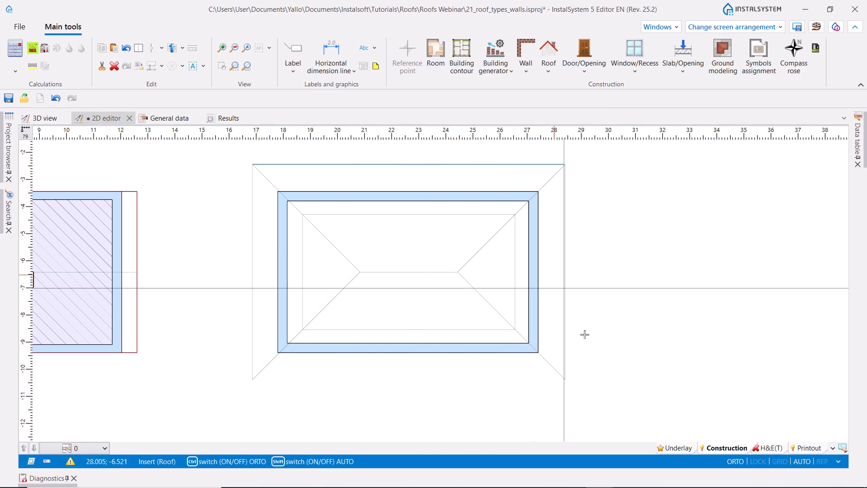
pyautogui.click(565, 379)
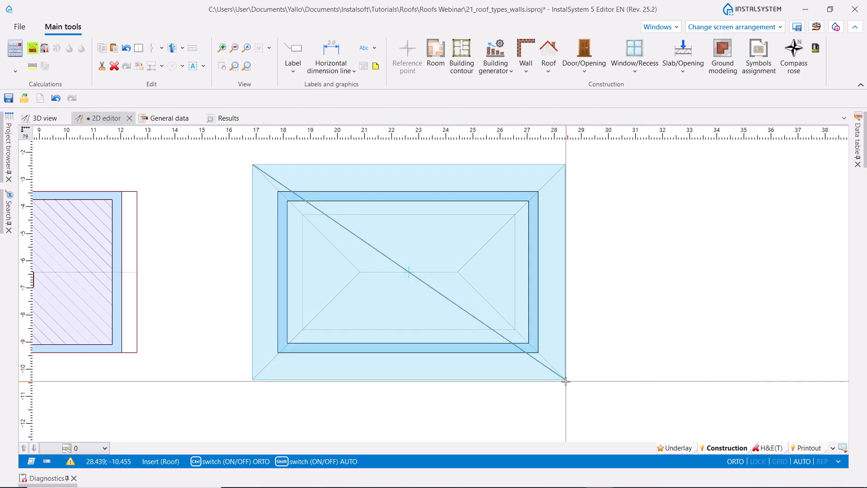
pyautogui.click(565, 381)
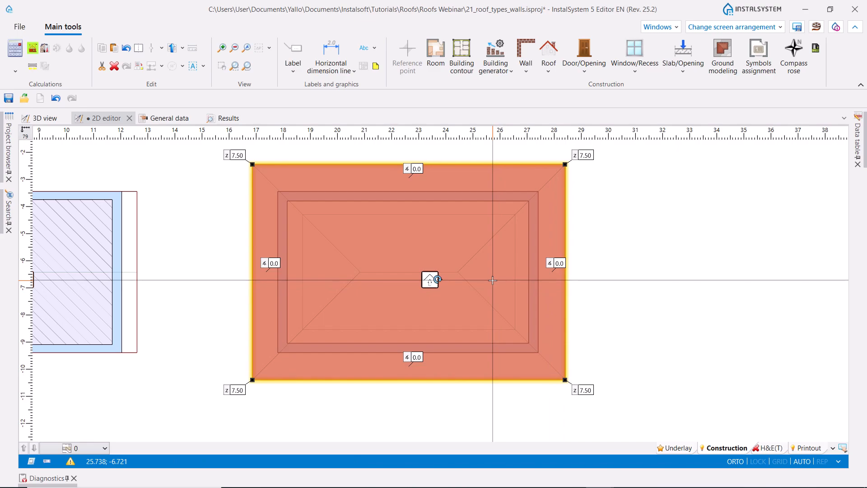
# - Add roof edges along the northern, eastern and southern sides of the inner underlay rectangle
pyautogui.click(548, 72)
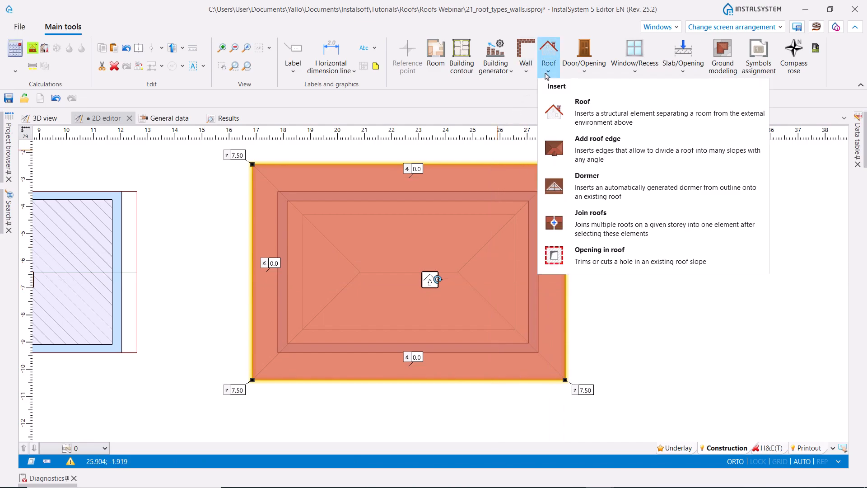
pyautogui.click(591, 140)
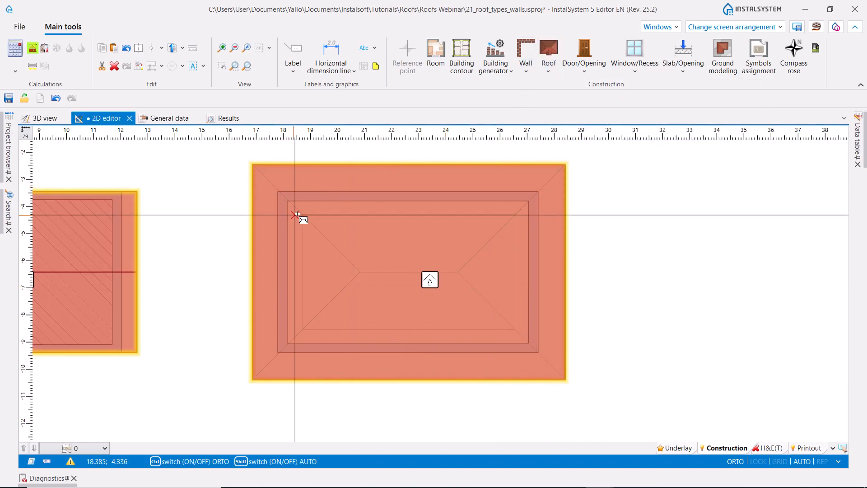
pyautogui.click(302, 214)
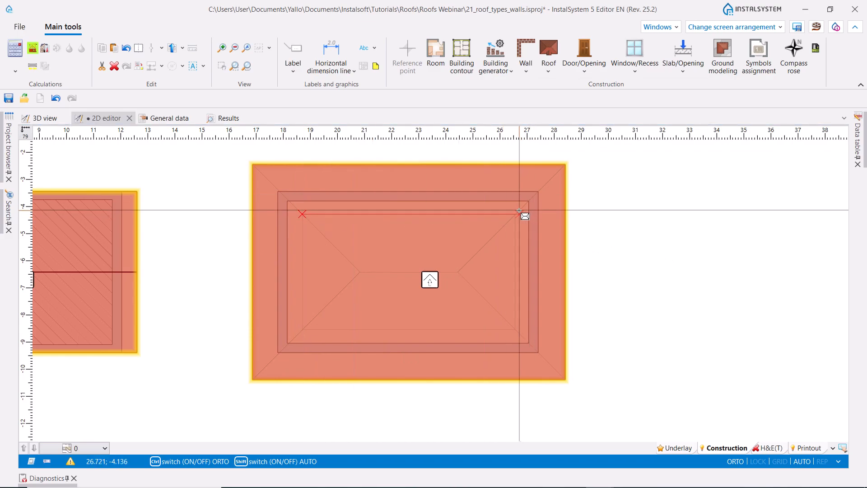
pyautogui.click(516, 213)
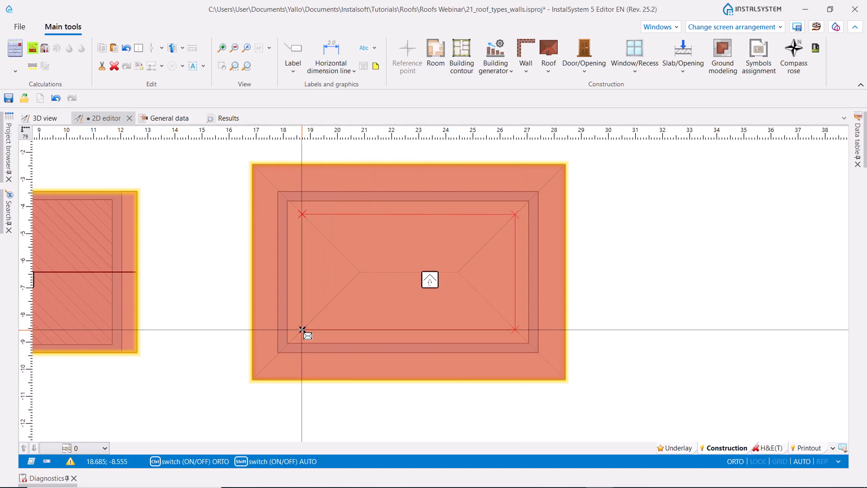
pyautogui.click(302, 330)
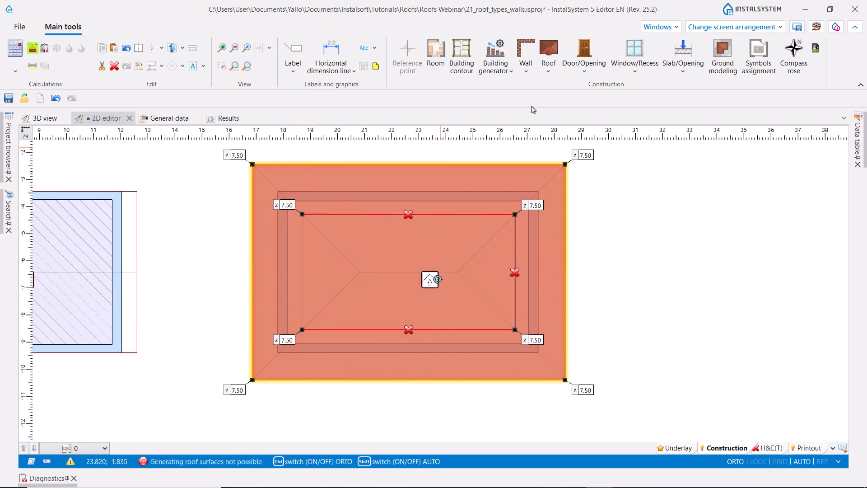
# - Add the missing western edge of the inner rectangle and move its upper end onto the northwestern corner
pyautogui.click(549, 77)
pyautogui.click(586, 139)
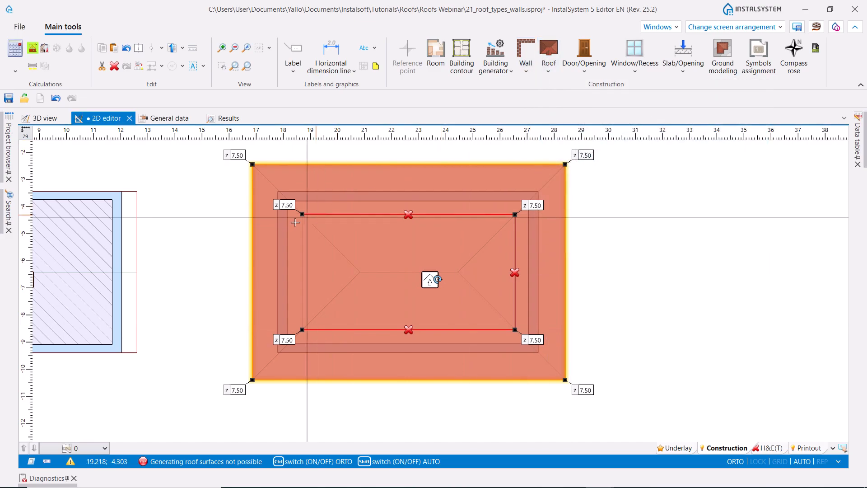
pyautogui.click(302, 214)
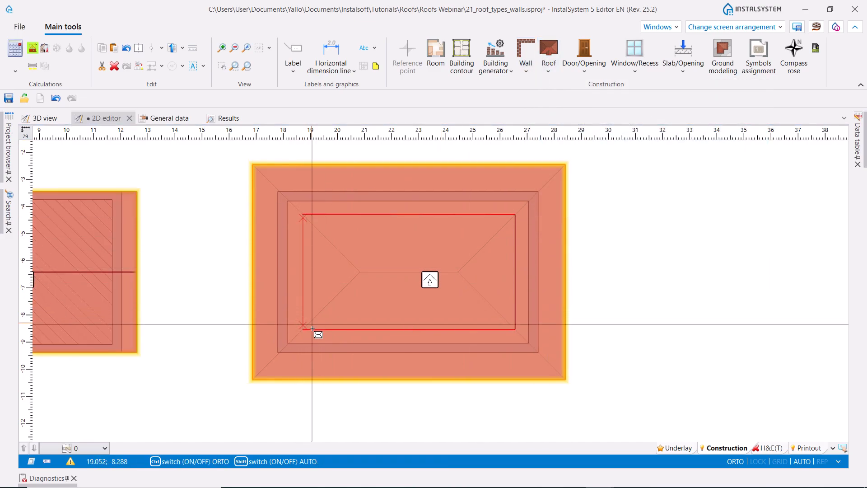
pyautogui.click(310, 332)
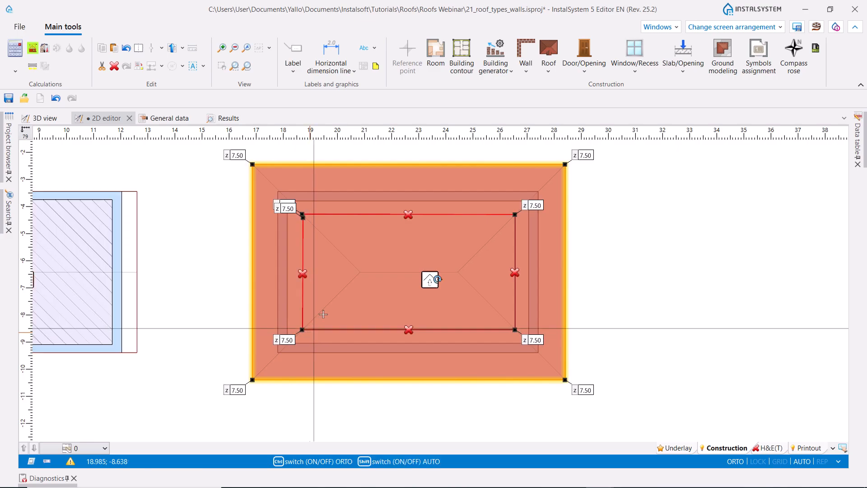
pyautogui.scroll(4, 310, 218)
pyautogui.moveTo(310, 225); pyautogui.dragTo(307, 211)
pyautogui.scroll(-5, 317, 210)
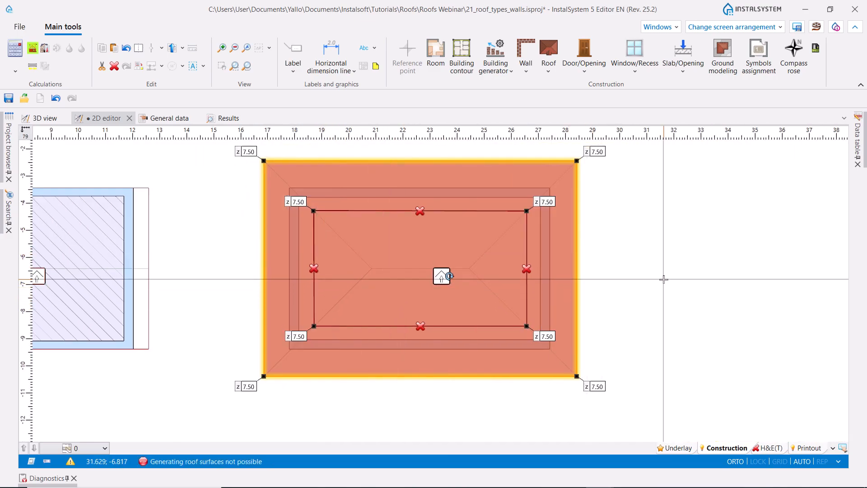
pyautogui.click(663, 278)
pyautogui.click(446, 273)
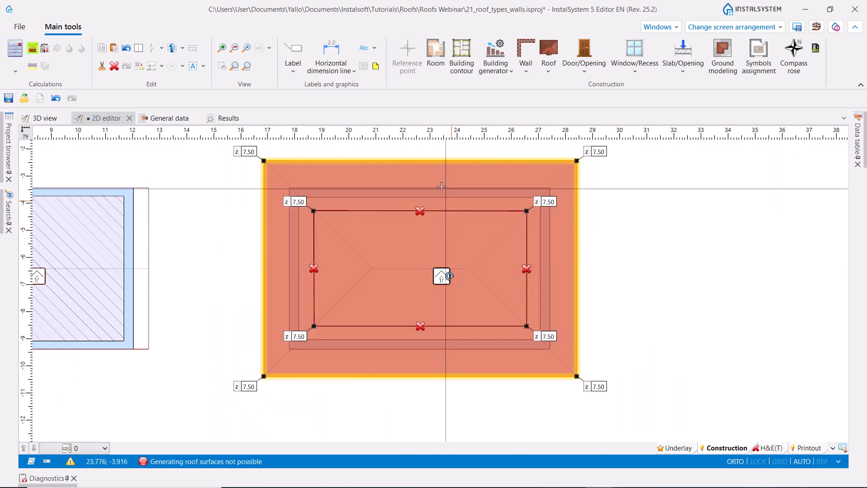
# - Add diagonal roof edges from the two western outer corners to the western ridge end
pyautogui.click(547, 53)
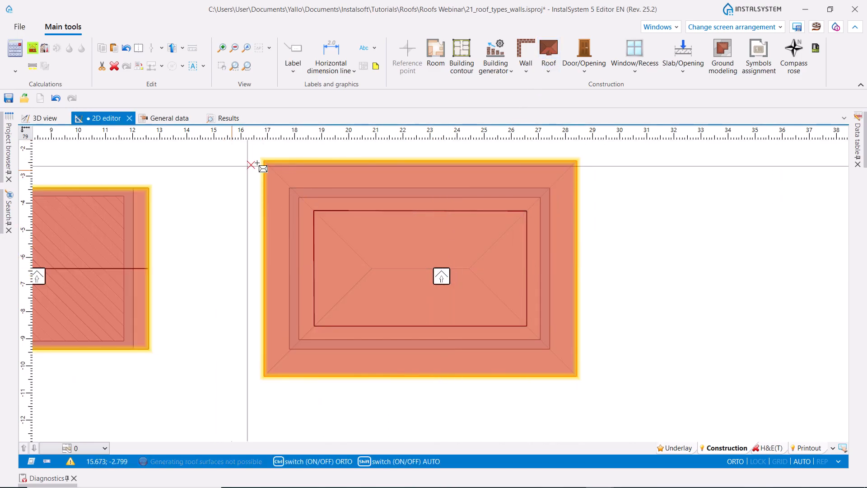
pyautogui.click(371, 268)
pyautogui.press('ctrl')
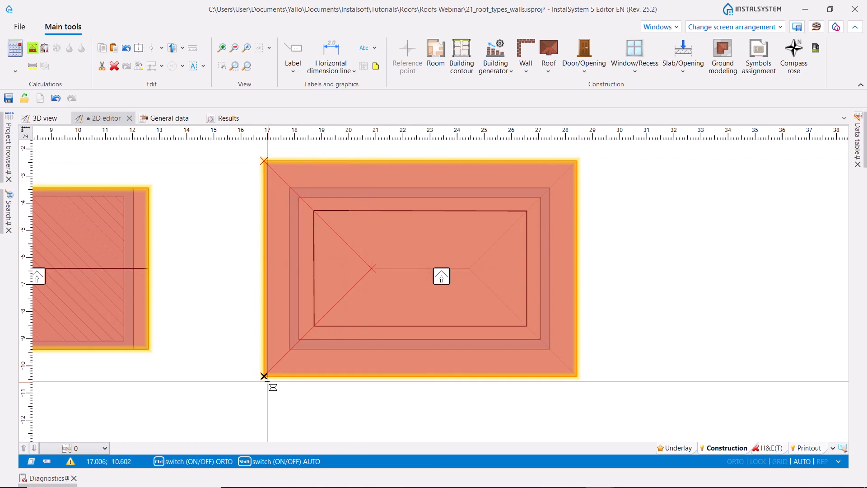
pyautogui.click(267, 381)
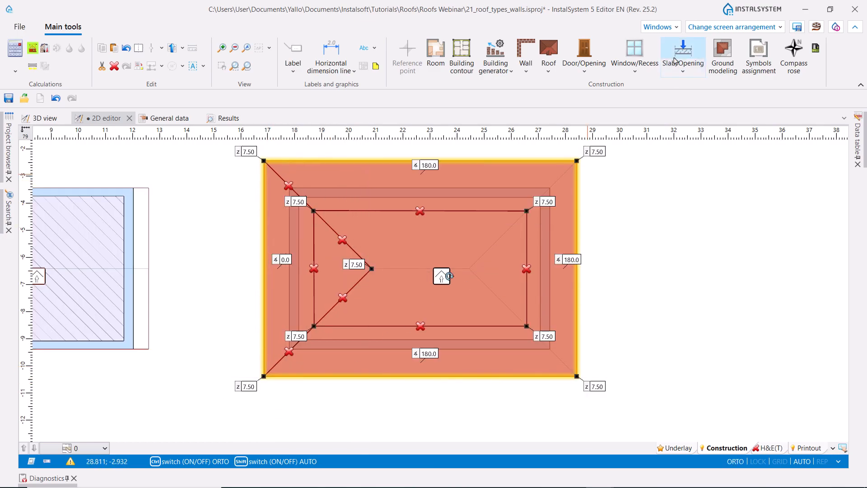
# - Add diagonal roof edges from the two eastern outer corners to the eastern ridge end
pyautogui.click(553, 50)
pyautogui.click(577, 161)
pyautogui.press('ctrl')
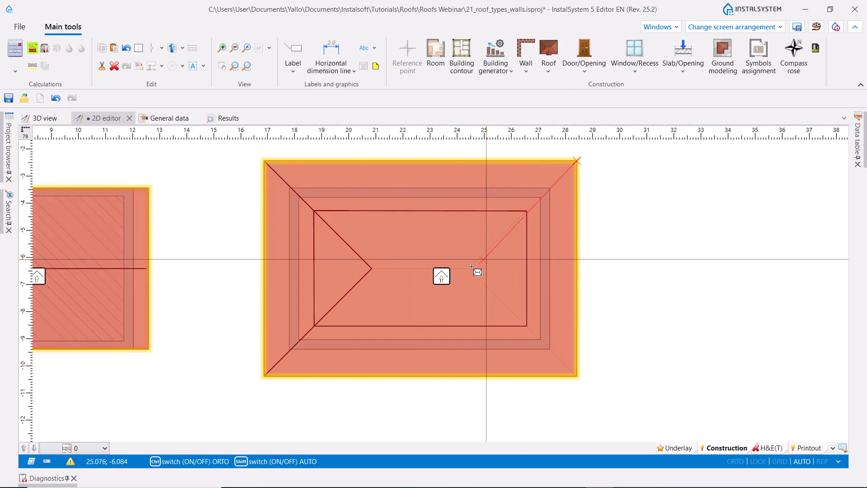
pyautogui.click(468, 268)
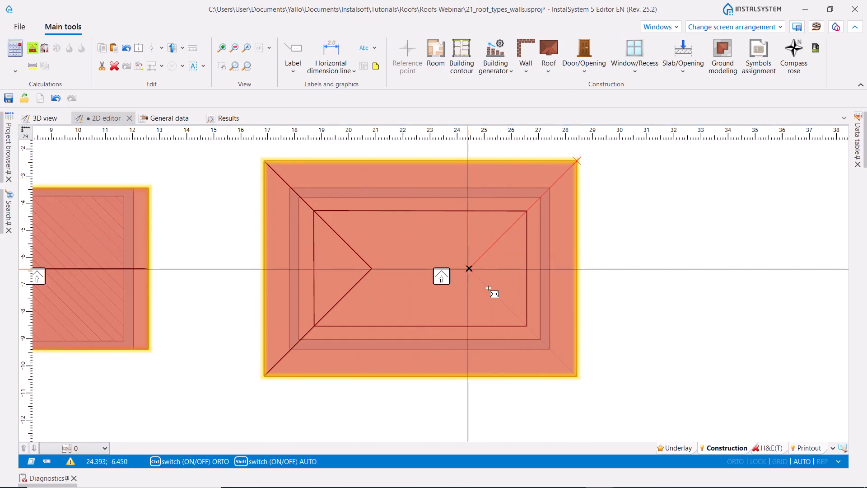
pyautogui.click(576, 375)
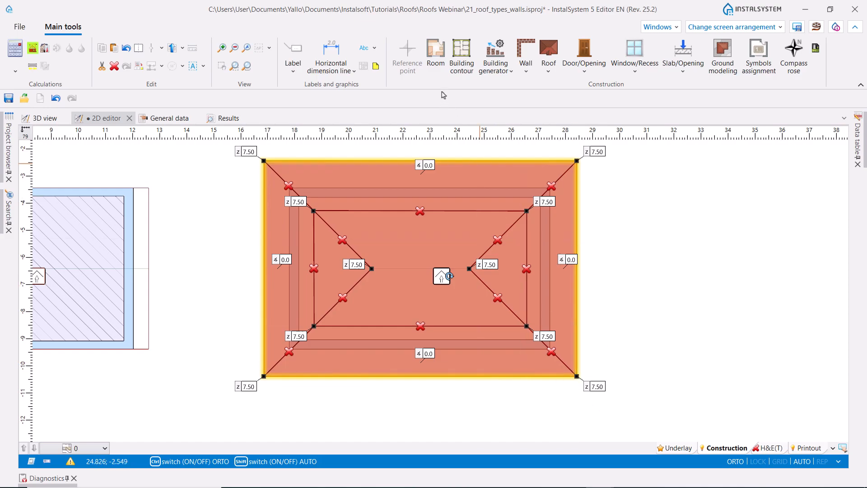
# - Add the horizontal ridge edge connecting the western and eastern ridge ends
pyautogui.click(549, 48)
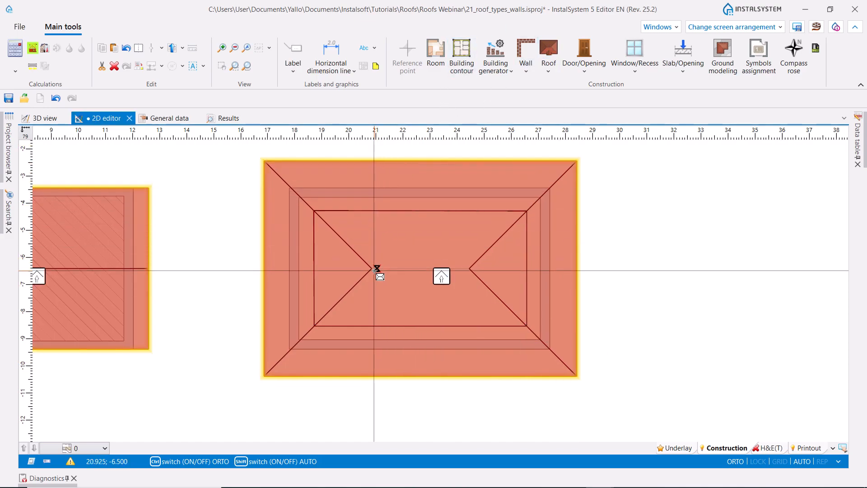
pyautogui.click(370, 268)
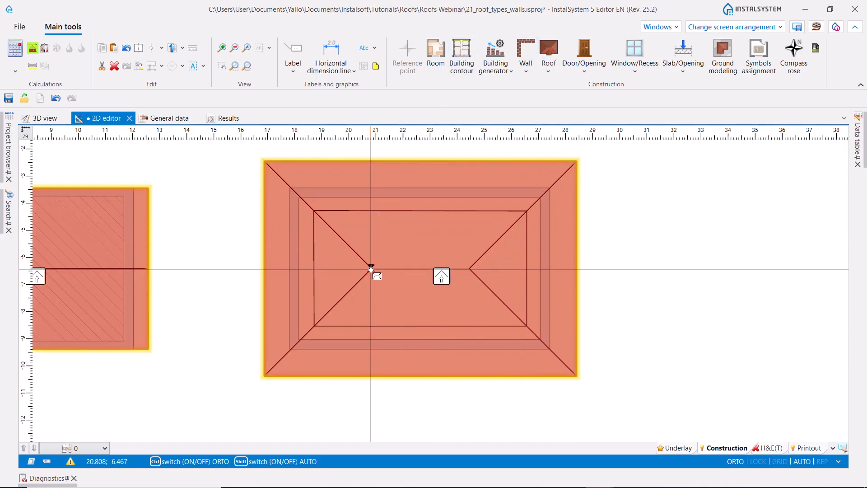
pyautogui.click(470, 270)
# - Set the height of both ridge ends to 6.84
pyautogui.scroll(2, 356, 265)
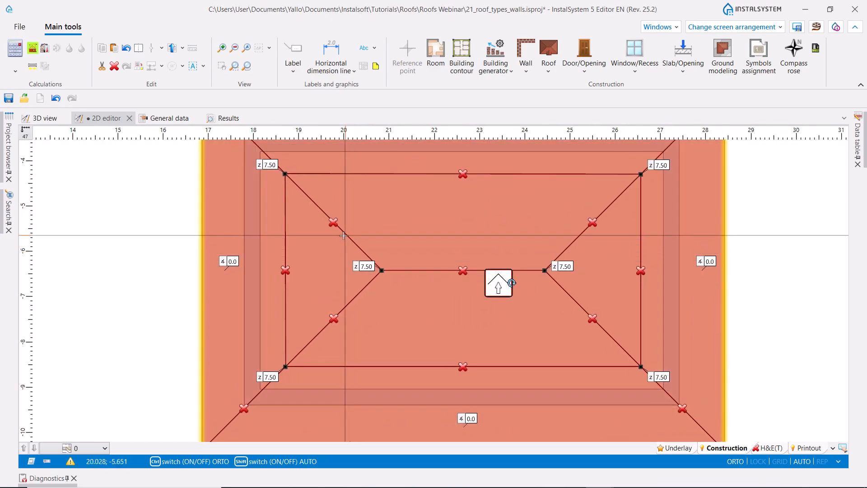
pyautogui.scroll(-2, 348, 240)
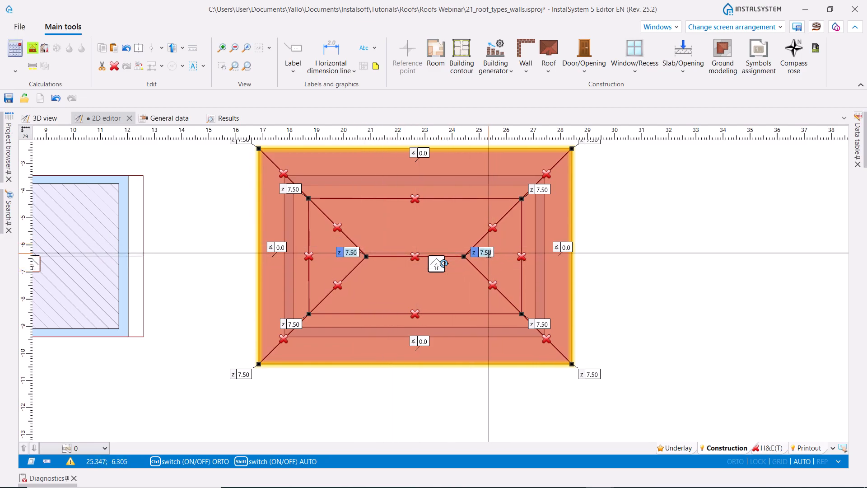
pyautogui.press('Return')
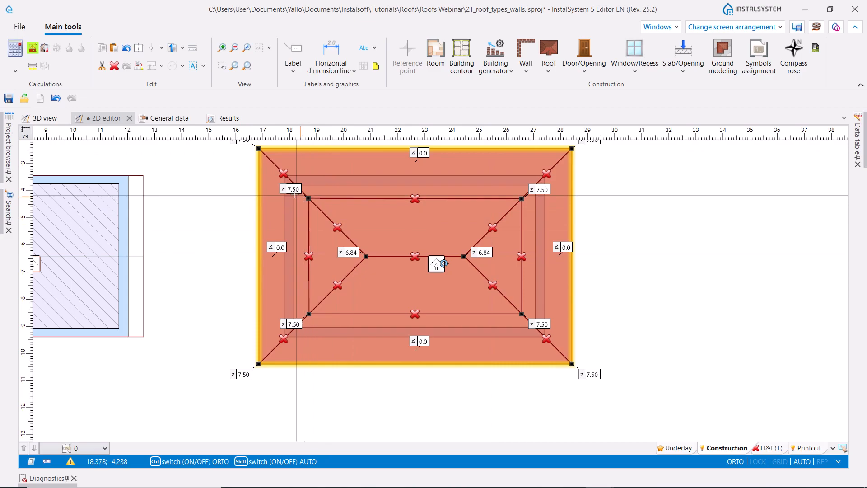
# - Set the height of the four inner rectangle corners to 4.16
pyautogui.keyDown('ctrl'); pyautogui.click(294, 189); pyautogui.keyUp('ctrl')
pyautogui.keyDown('ctrl'); pyautogui.click(542, 189); pyautogui.keyUp('ctrl')
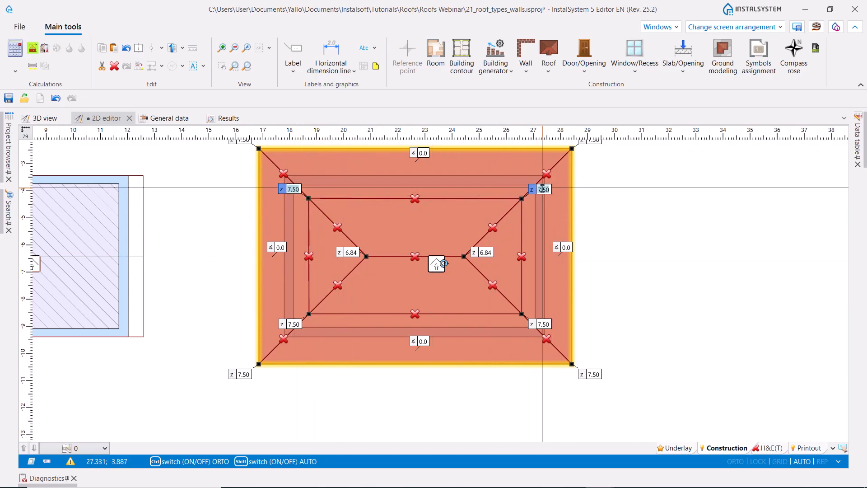
pyautogui.keyDown('ctrl'); pyautogui.click(541, 325); pyautogui.keyUp('ctrl')
pyautogui.keyDown('ctrl'); pyautogui.click(298, 324); pyautogui.keyUp('ctrl')
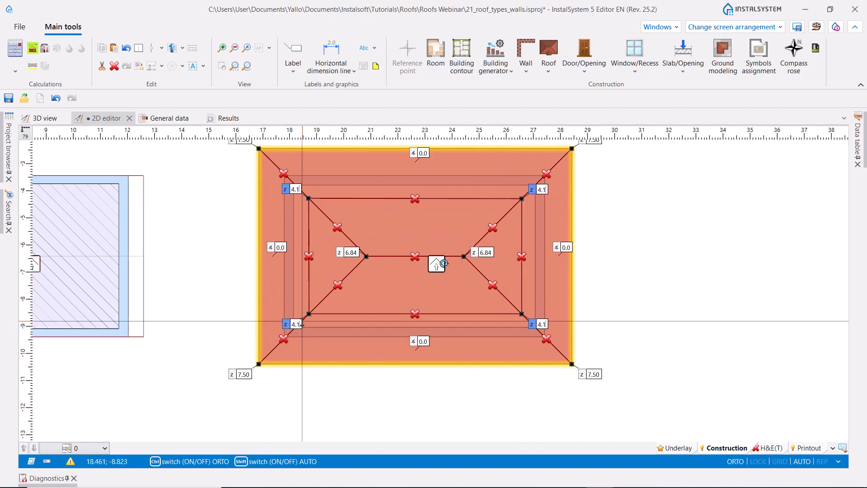
pyautogui.press('Return')
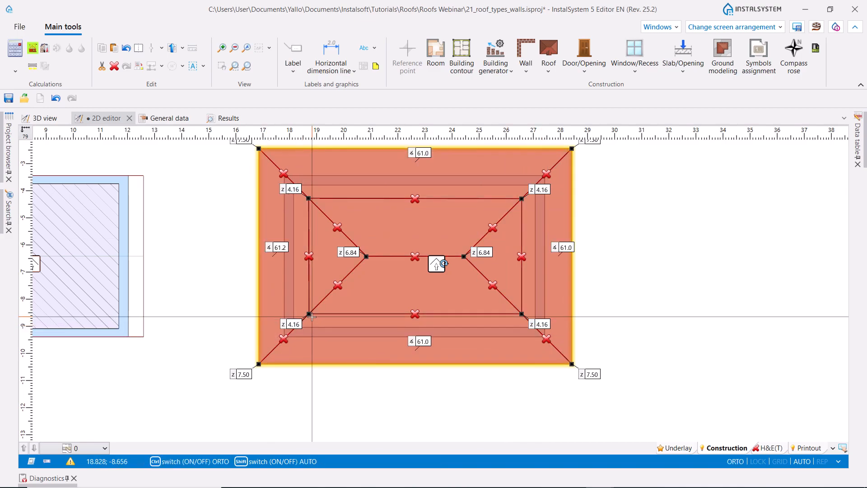
# - Set the height of the roof's four outer corners to 3.83
pyautogui.scroll(-3, 314, 274)
pyautogui.scroll(3, 268, 214)
pyautogui.keyDown('ctrl'); pyautogui.click(273, 192); pyautogui.keyUp('ctrl')
pyautogui.keyDown('ctrl'); pyautogui.click(624, 192); pyautogui.keyUp('ctrl')
pyautogui.keyDown('ctrl'); pyautogui.click(624, 426); pyautogui.keyUp('ctrl')
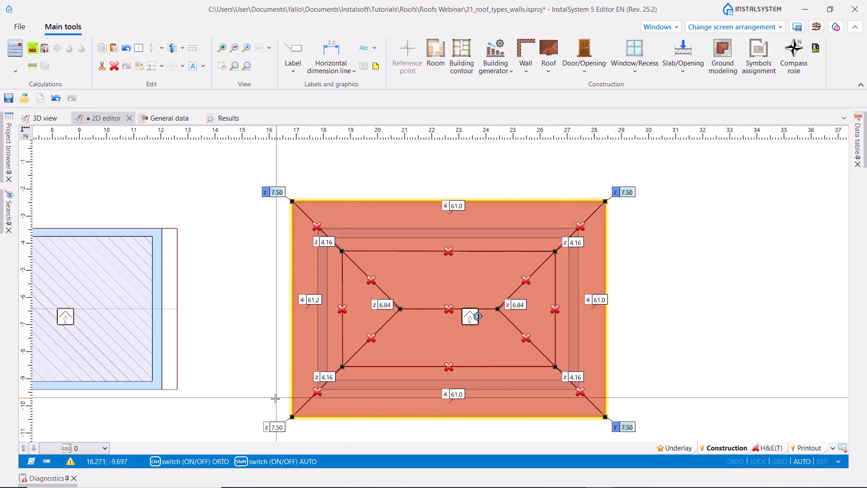
pyautogui.keyDown('ctrl'); pyautogui.click(285, 426); pyautogui.keyUp('ctrl')
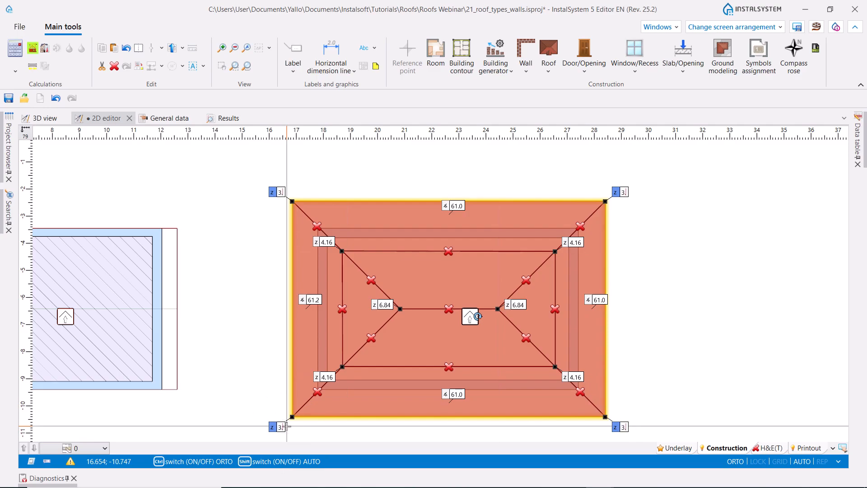
pyautogui.write('3.83')
pyautogui.press('Return')
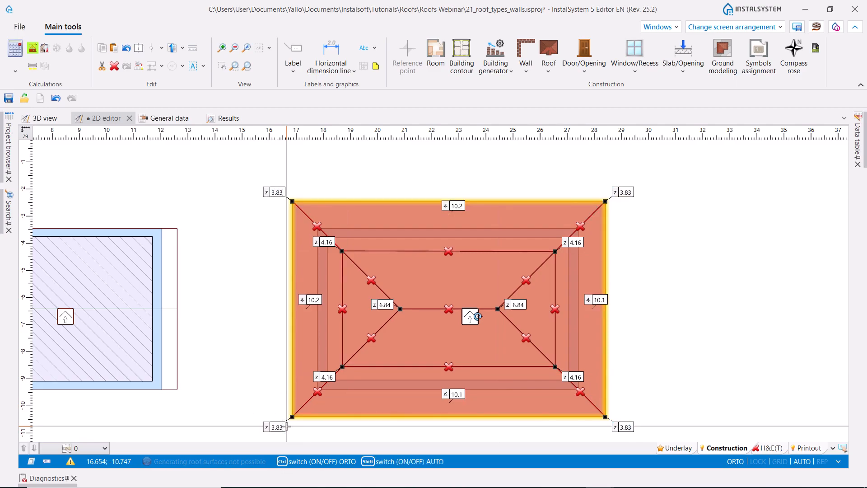
pyautogui.scroll(-2, 268, 243)
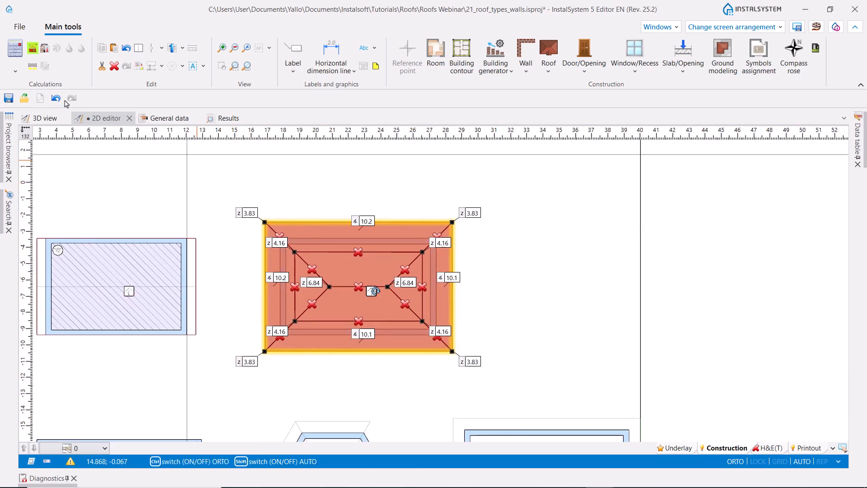
# - Update the building structure and examine the finished hip roof with the slope break in 3D
pyautogui.click(32, 49)
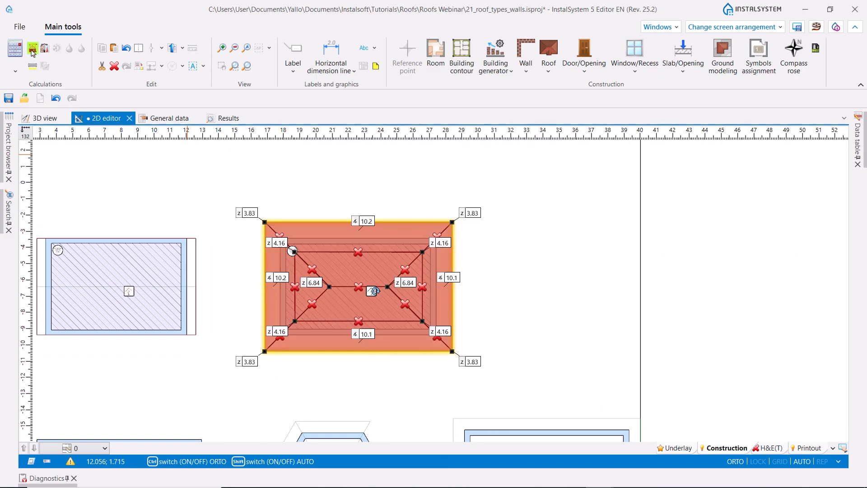
pyautogui.click(46, 118)
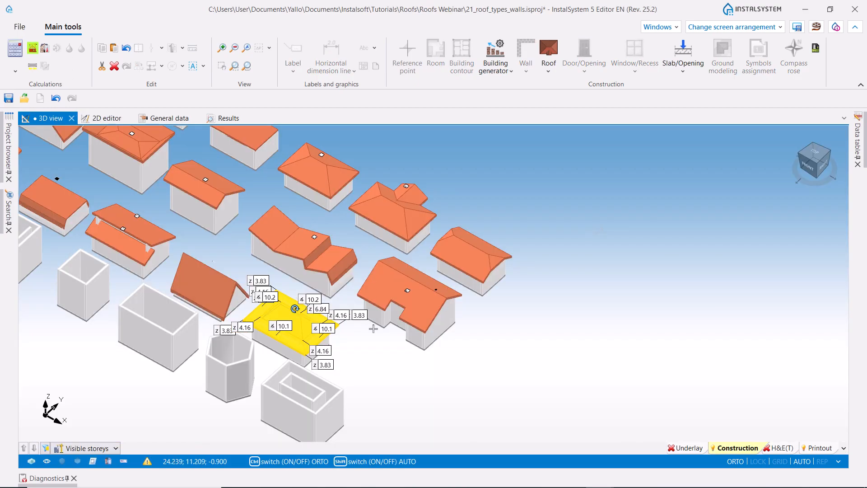
pyautogui.moveTo(415, 345); pyautogui.dragTo(317, 326, button='middle')
pyautogui.keyDown('ctrl'); pyautogui.moveTo(464, 335); pyautogui.dragTo(256, 400, button='middle'); pyautogui.keyUp('ctrl')
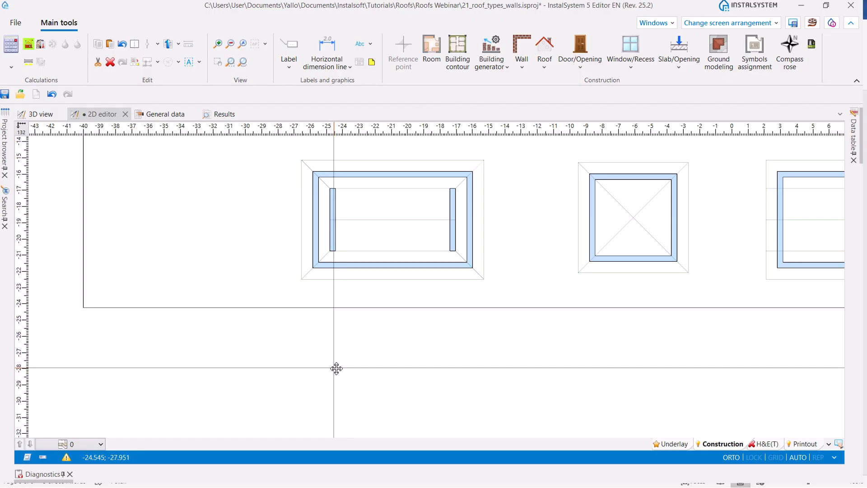
# - Insert a trapezoidal roof on the building's western side, from the outer outline corners to the ends of the inner western wall
pyautogui.scroll(3, 336, 367)
pyautogui.moveTo(327, 311); pyautogui.dragTo(336, 366, button='middle')
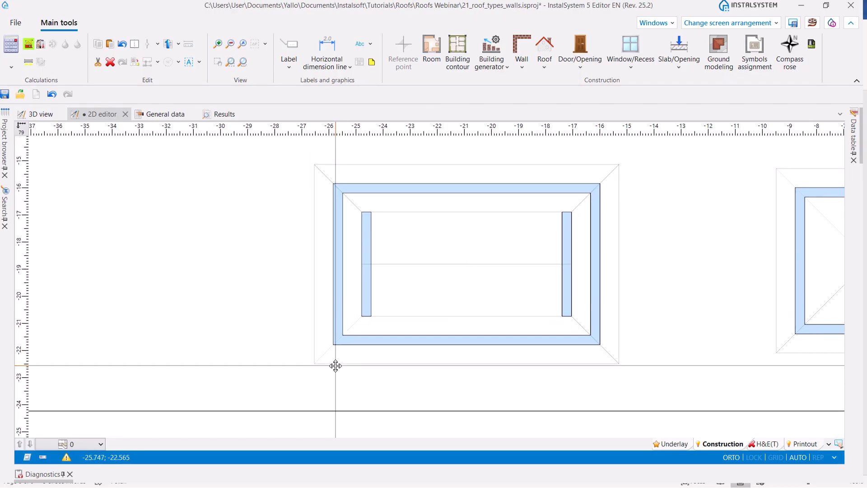
pyautogui.click(545, 68)
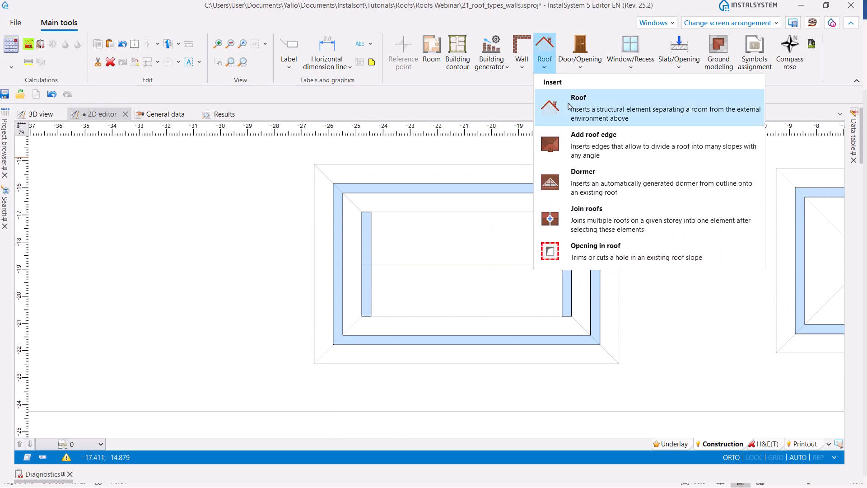
pyautogui.click(587, 94)
pyautogui.click(313, 164)
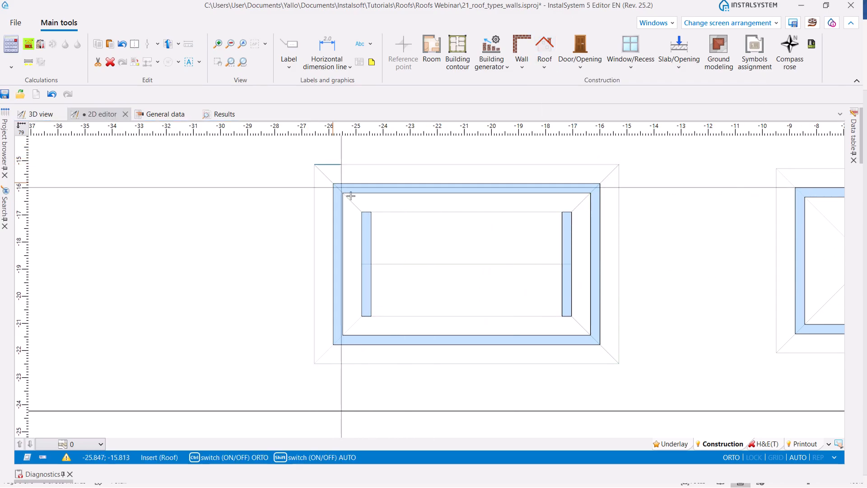
pyautogui.click(362, 212)
pyautogui.press('ctrl')
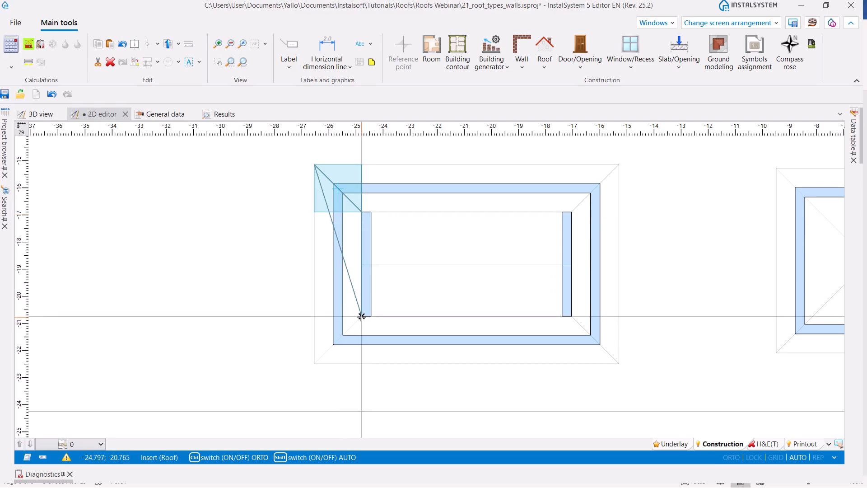
pyautogui.click(313, 362)
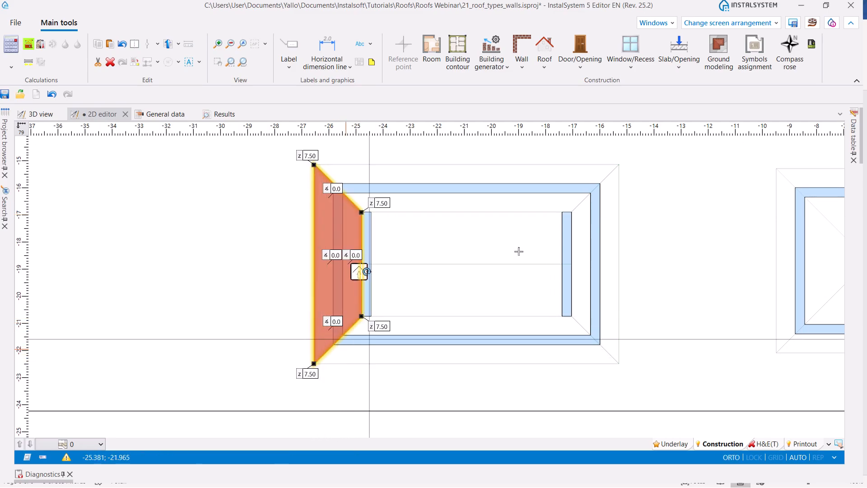
# - Insert a matching trapezoidal roof on the eastern side, from the outer outline corners to the ends of the inner eastern wall
pyautogui.click(545, 49)
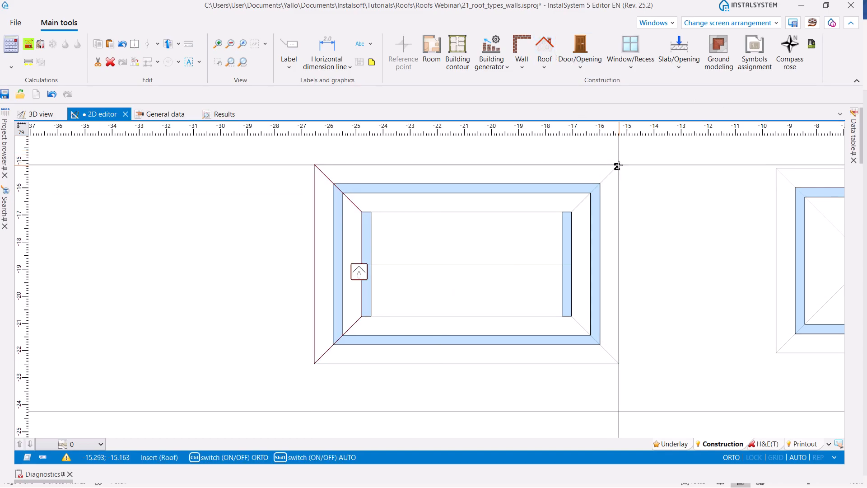
pyautogui.scroll(2, 617, 166)
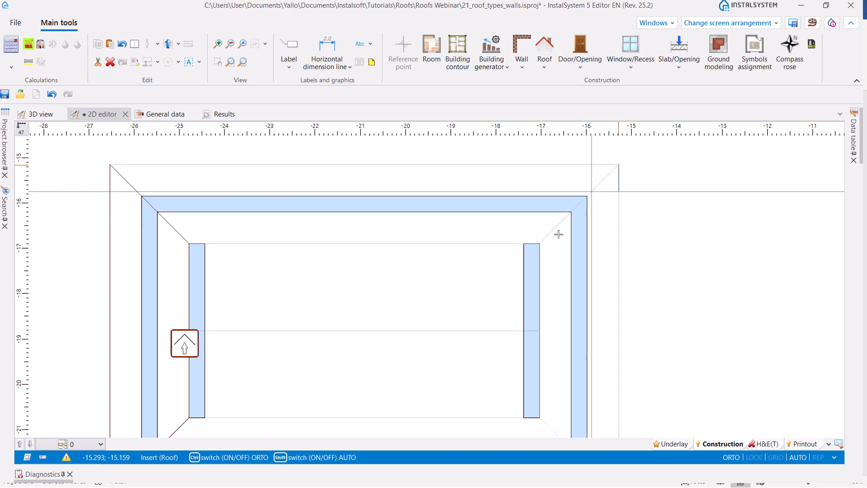
pyautogui.scroll(-2, 538, 245)
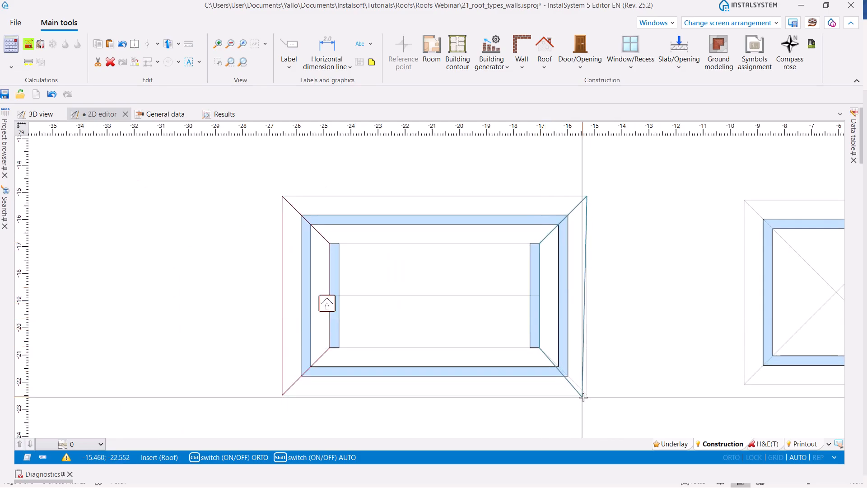
pyautogui.click(587, 394)
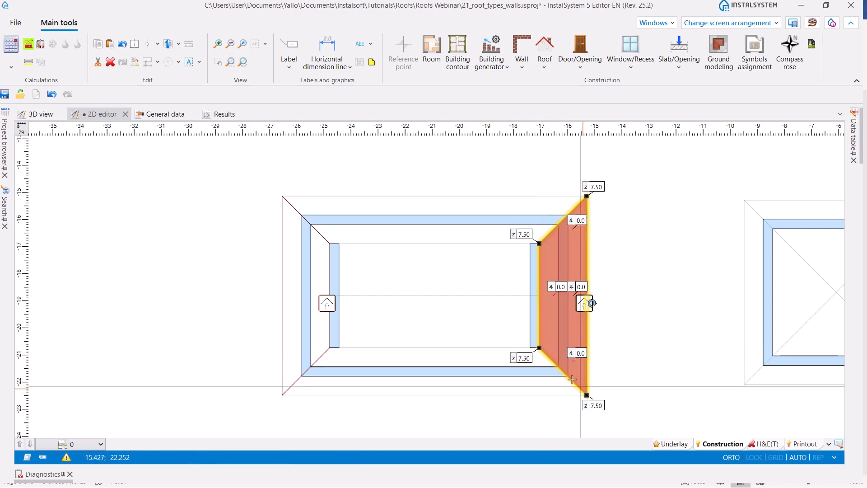
# - Insert the central roof between the two trapezoids, following the northern and southern outer edges and the outer faces of the inner walls
pyautogui.click(547, 45)
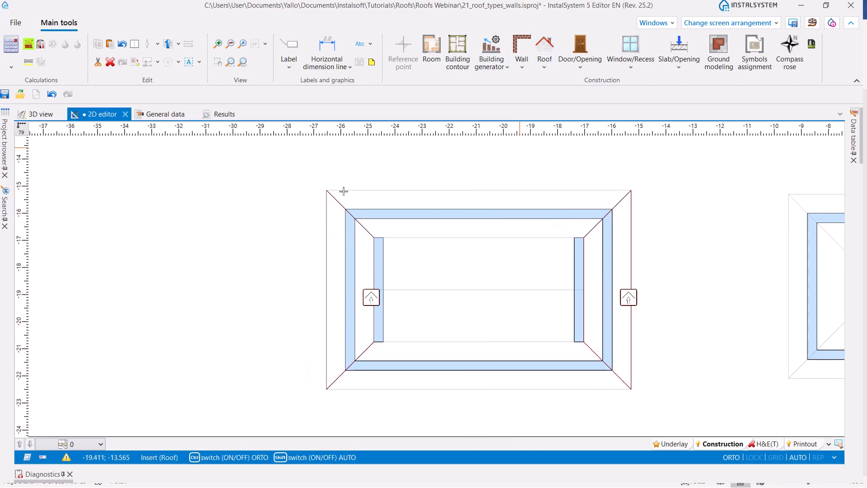
pyautogui.scroll(3, 331, 180)
pyautogui.click(338, 175)
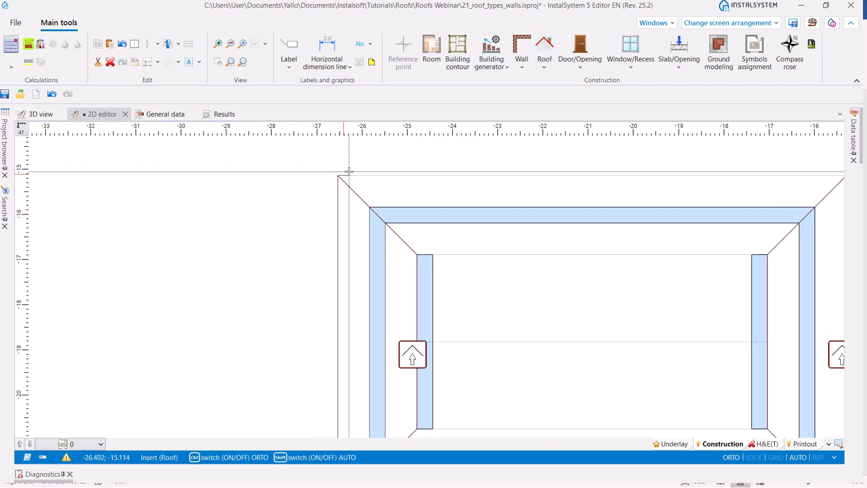
pyautogui.scroll(-3, 348, 171)
pyautogui.click(647, 173)
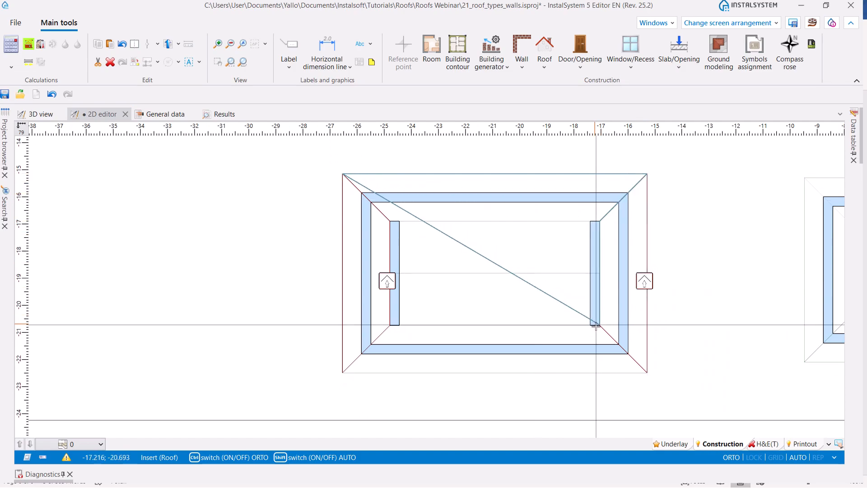
pyautogui.click(647, 373)
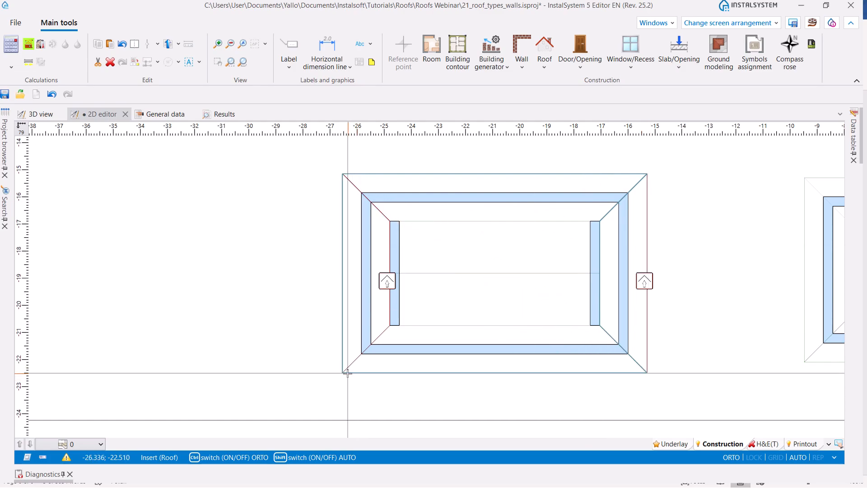
pyautogui.click(342, 373)
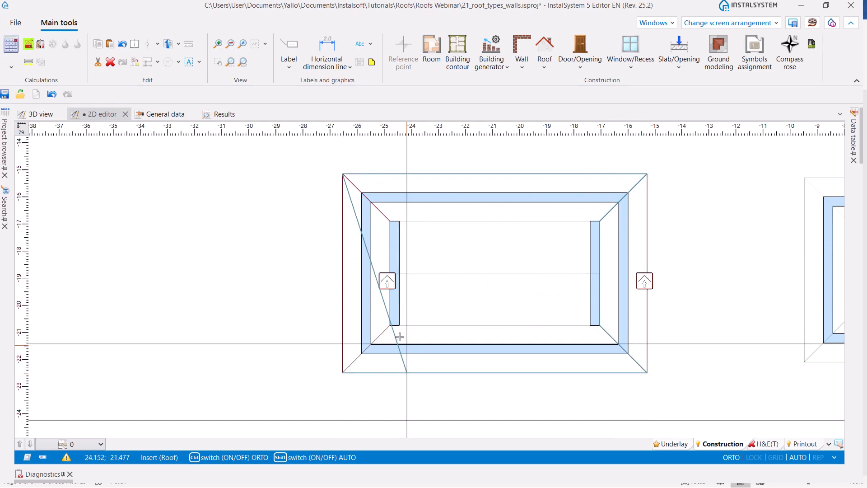
pyautogui.press('ctrl')
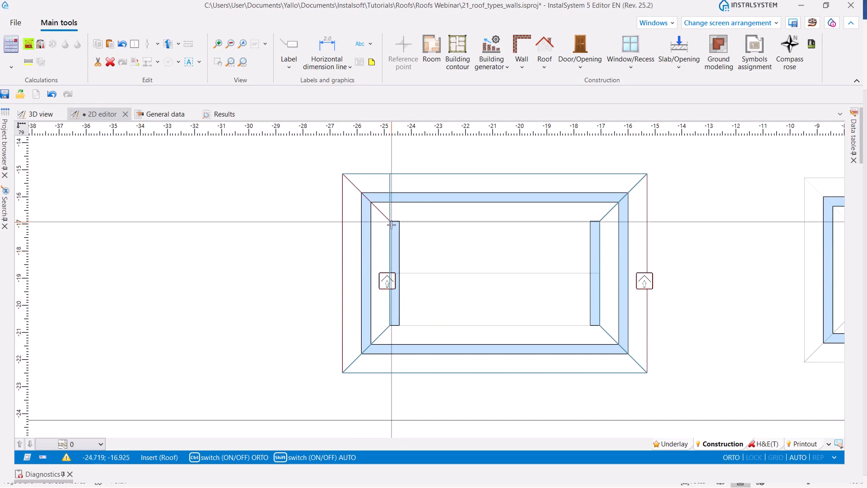
pyautogui.click(391, 223)
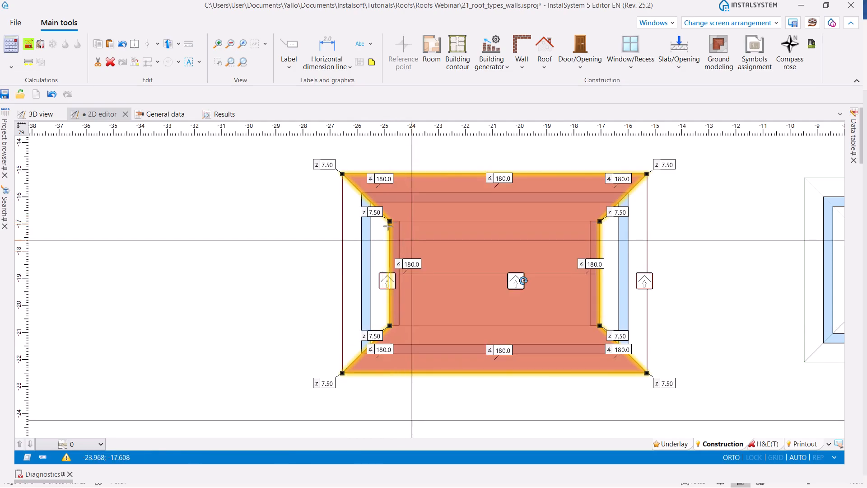
# - Inspect the outlines of the eastern, central and western roofs one after another
pyautogui.click(688, 253)
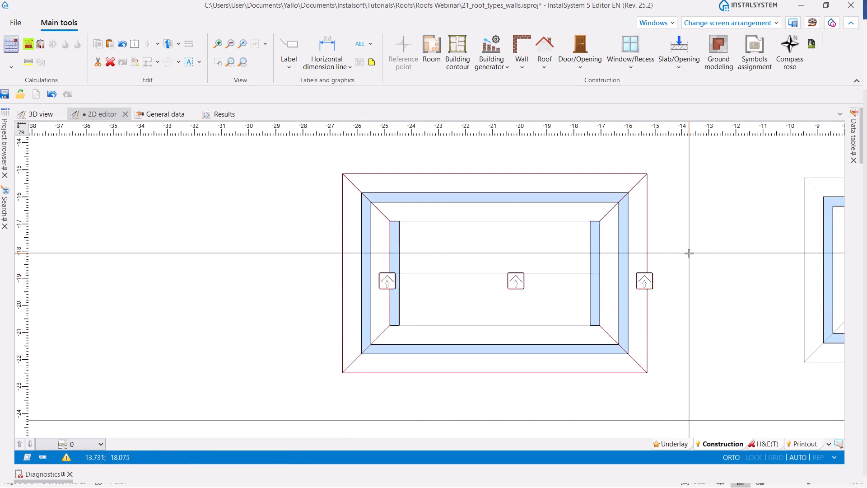
pyautogui.click(644, 281)
pyautogui.click(515, 280)
pyautogui.click(387, 281)
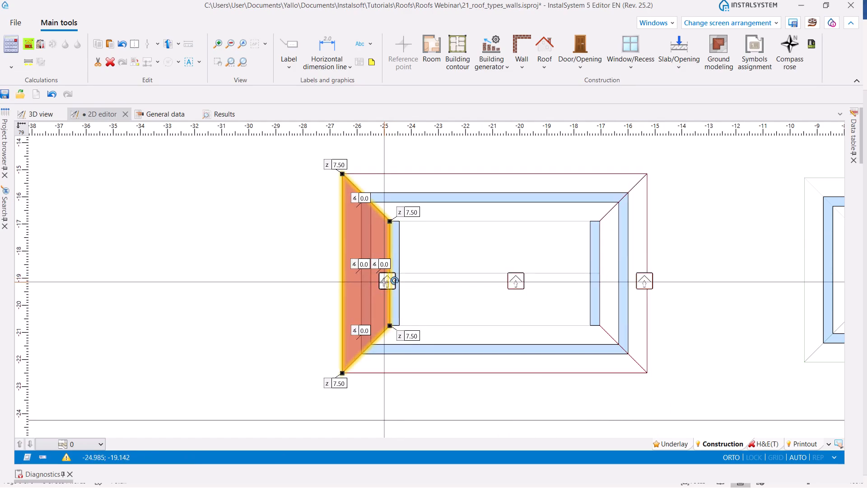
pyautogui.click(519, 159)
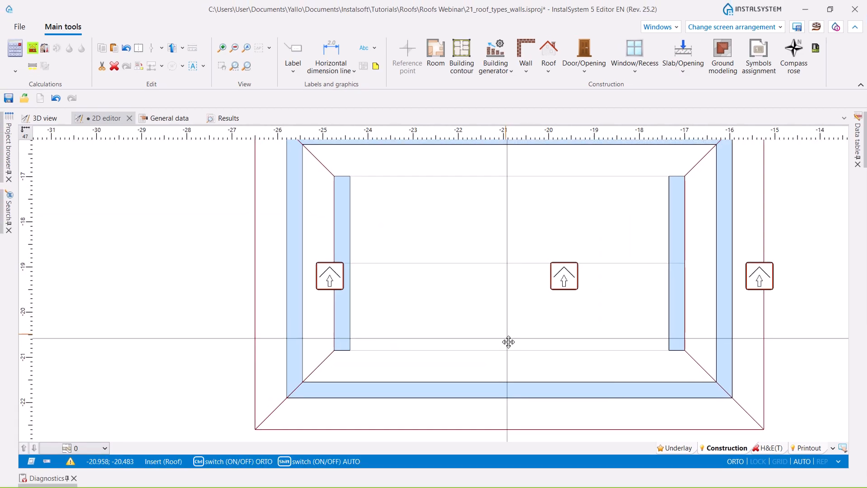
# - Add a horizontal ridge edge across the middle of the central roof, between the midpoints of its western and eastern sides
pyautogui.moveTo(508, 342); pyautogui.dragTo(511, 358, button='middle')
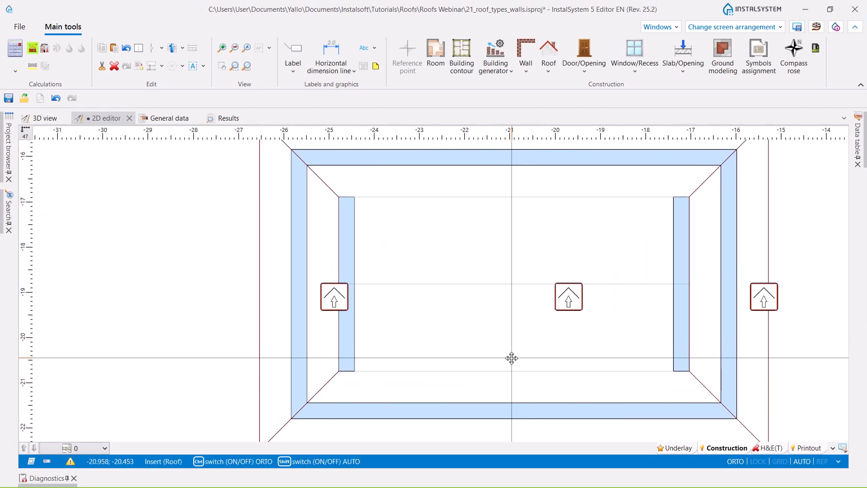
pyautogui.click(549, 68)
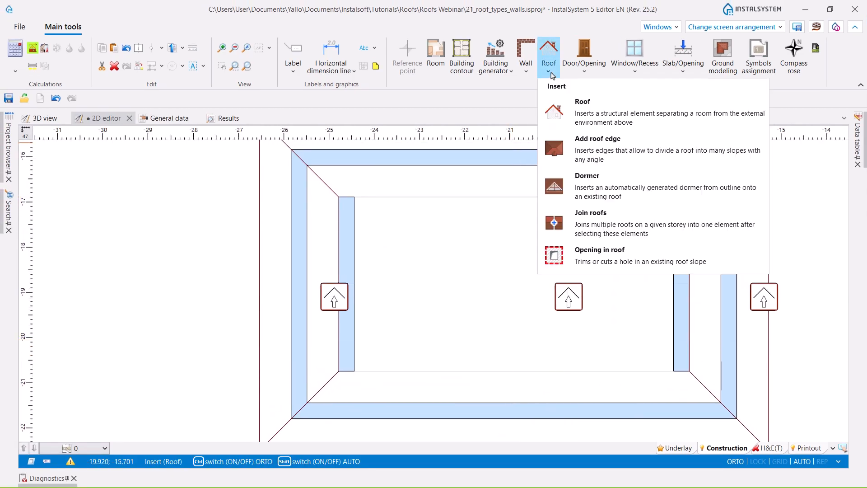
pyautogui.click(586, 138)
pyautogui.click(338, 283)
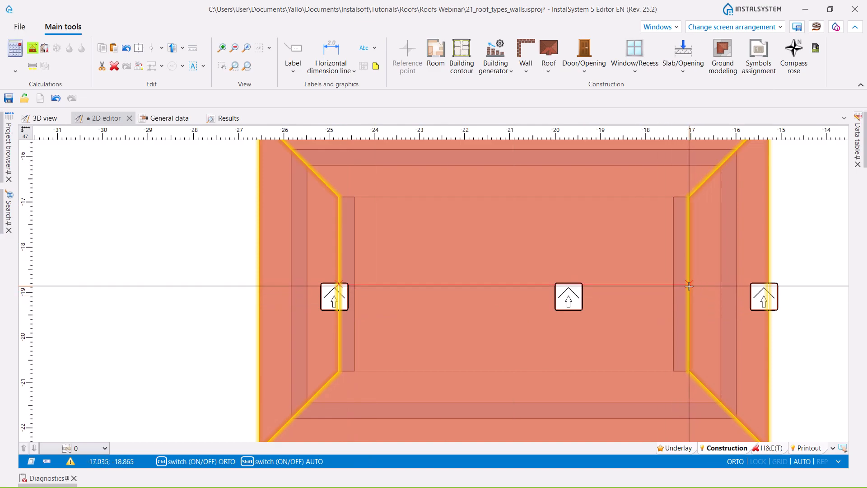
pyautogui.click(689, 284)
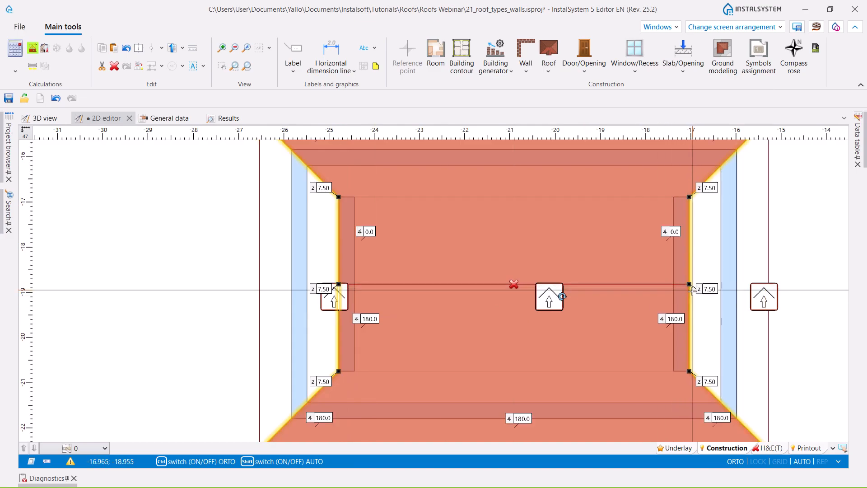
# - Add two roof edges parallel to the ridge, connecting the northern and the southern pairs of inner corners
pyautogui.click(552, 54)
pyautogui.click(338, 196)
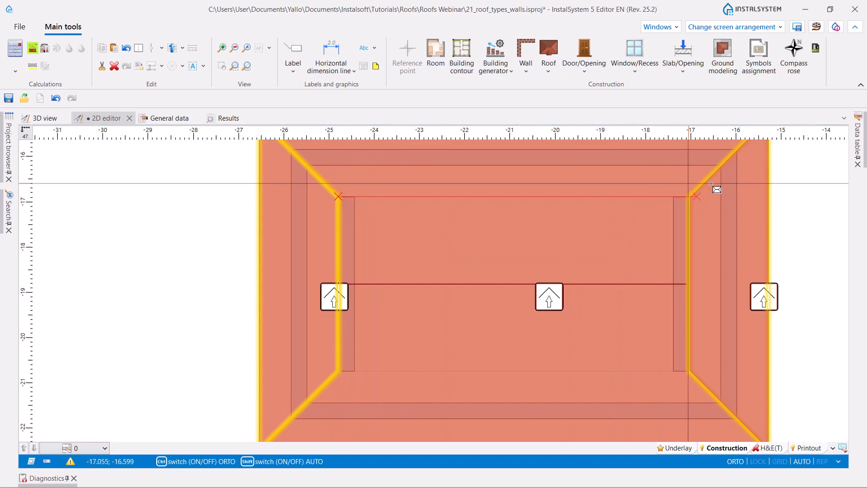
pyautogui.click(690, 196)
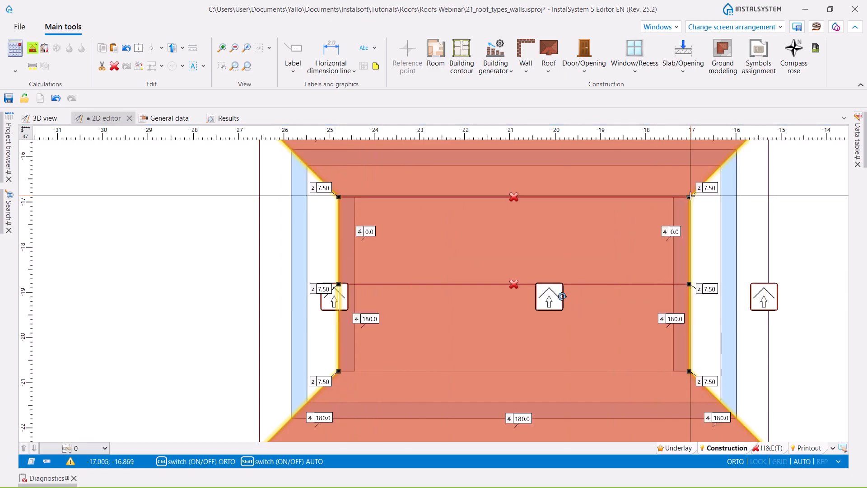
pyautogui.click(547, 53)
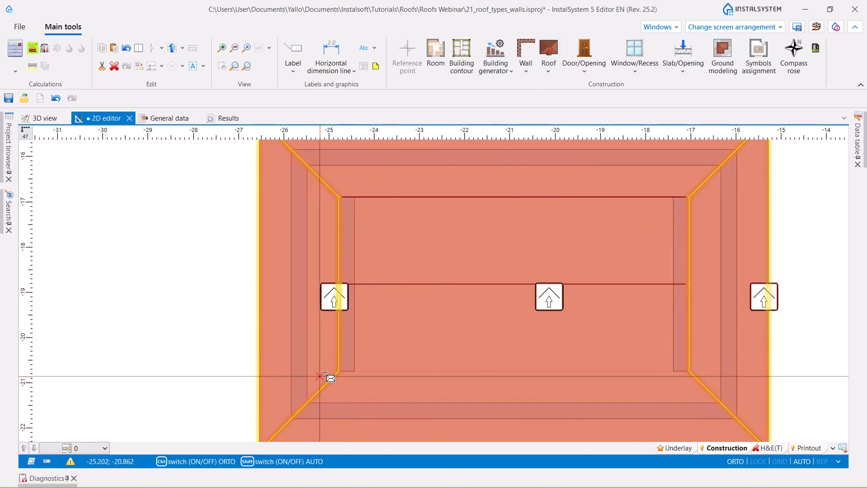
pyautogui.click(339, 371)
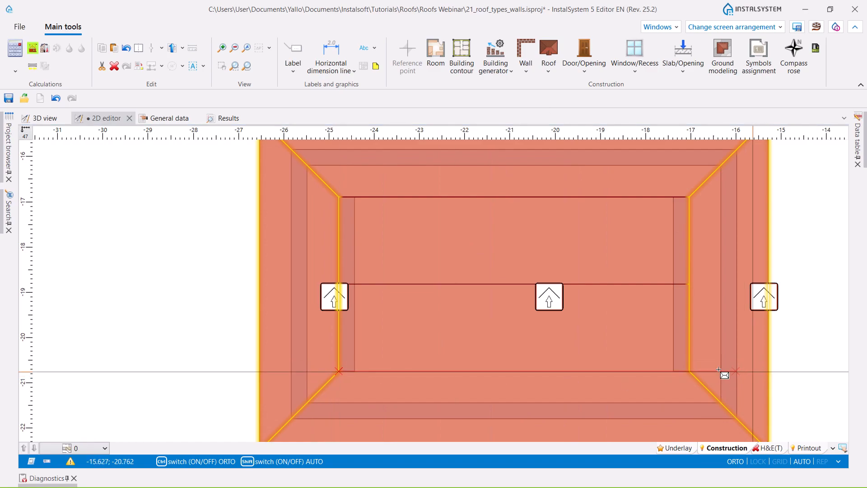
pyautogui.click(690, 370)
# - Set the height of the central roof's four outer corners to 3.71
pyautogui.scroll(-3, 432, 291)
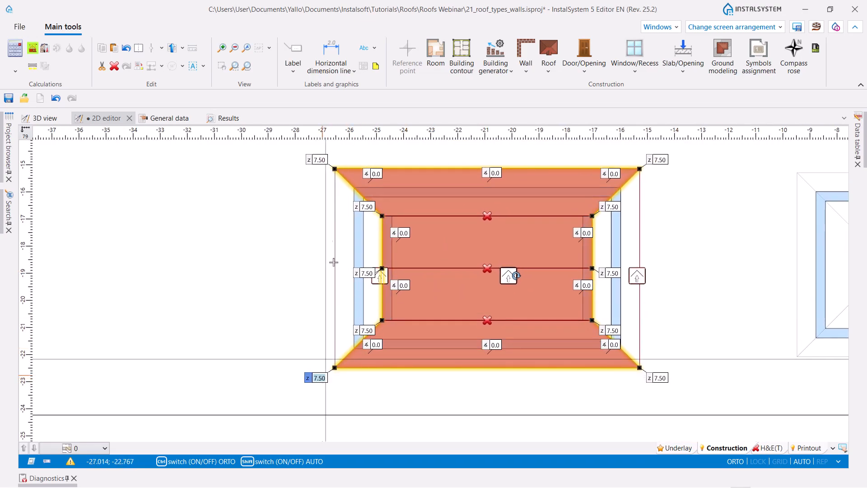
pyautogui.keyDown('ctrl'); pyautogui.click(325, 158); pyautogui.keyUp('ctrl')
pyautogui.keyDown('ctrl'); pyautogui.click(661, 160); pyautogui.keyUp('ctrl')
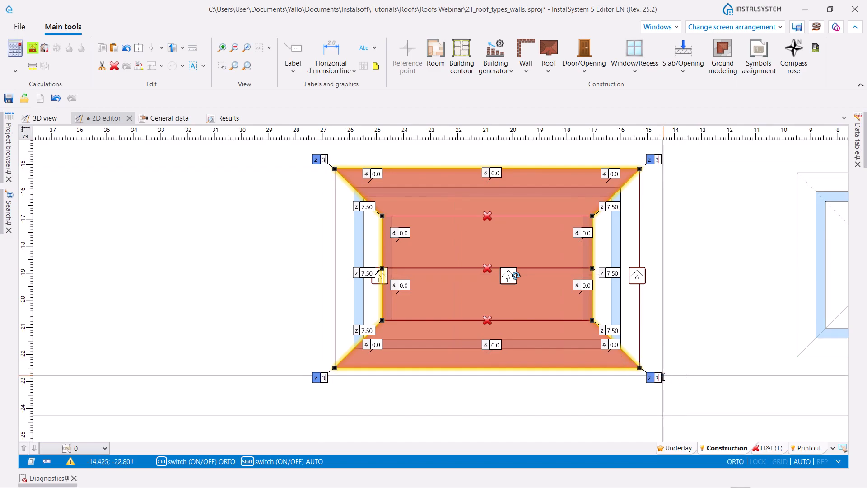
pyautogui.press('Return')
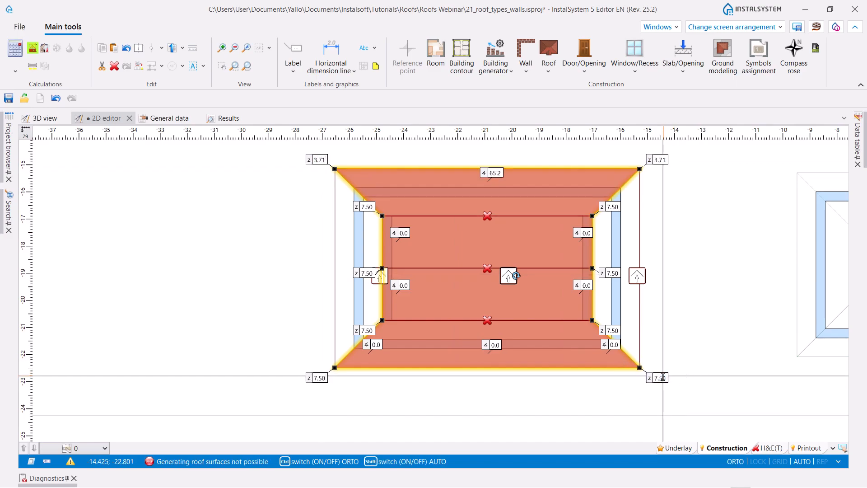
# - Set the central roof's four inner corners to a height of 4.43 and both ridge ends to 5.64
pyautogui.keyDown('ctrl'); pyautogui.click(356, 330); pyautogui.keyUp('ctrl')
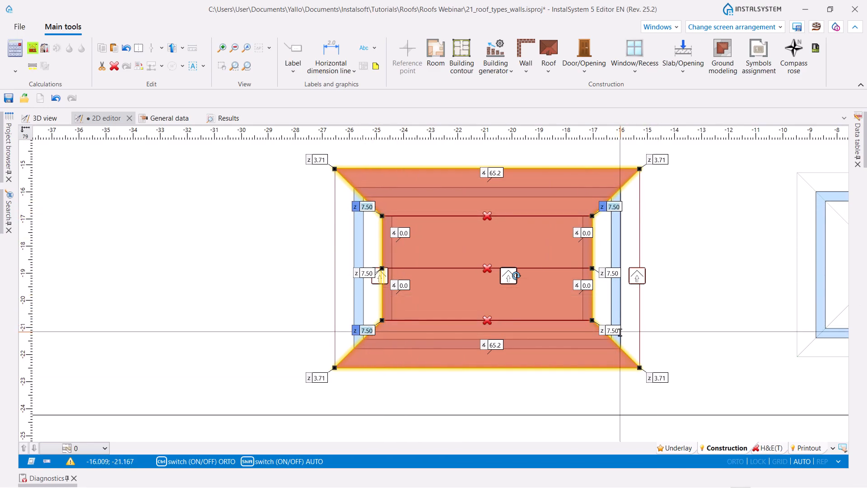
pyautogui.click(374, 329)
pyautogui.keyDown('ctrl'); pyautogui.click(368, 208); pyautogui.keyUp('ctrl')
pyautogui.keyDown('ctrl'); pyautogui.click(609, 207); pyautogui.keyUp('ctrl')
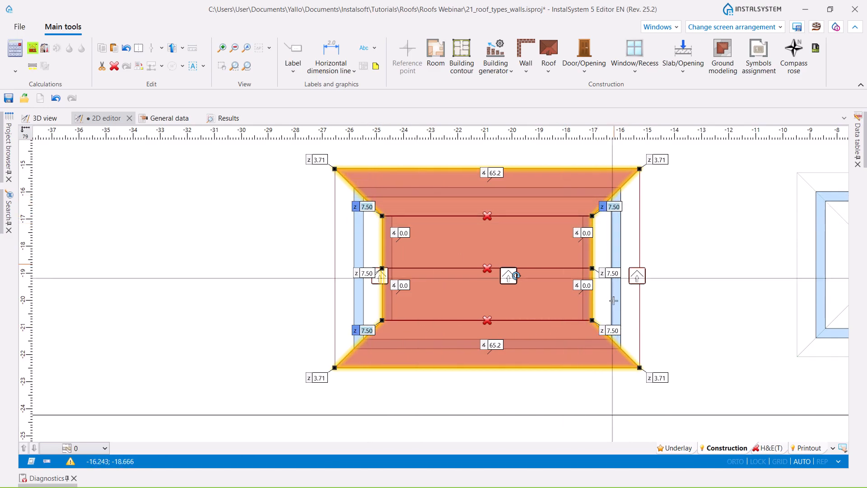
pyautogui.keyDown('ctrl'); pyautogui.click(618, 330); pyautogui.keyUp('ctrl')
pyautogui.write('4.')
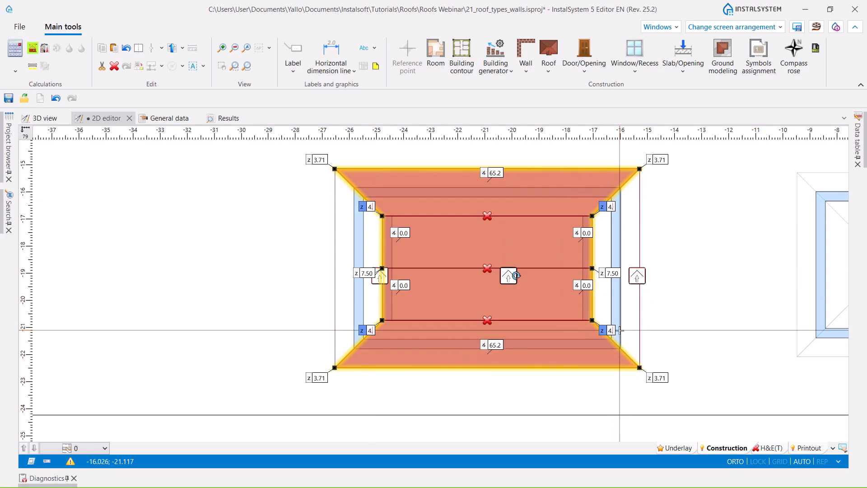
pyautogui.write('43')
pyautogui.press('Return')
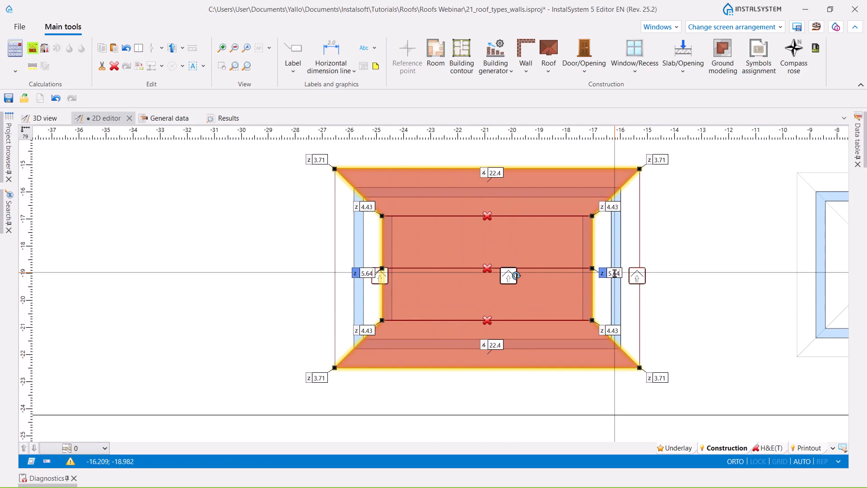
pyautogui.press('Return')
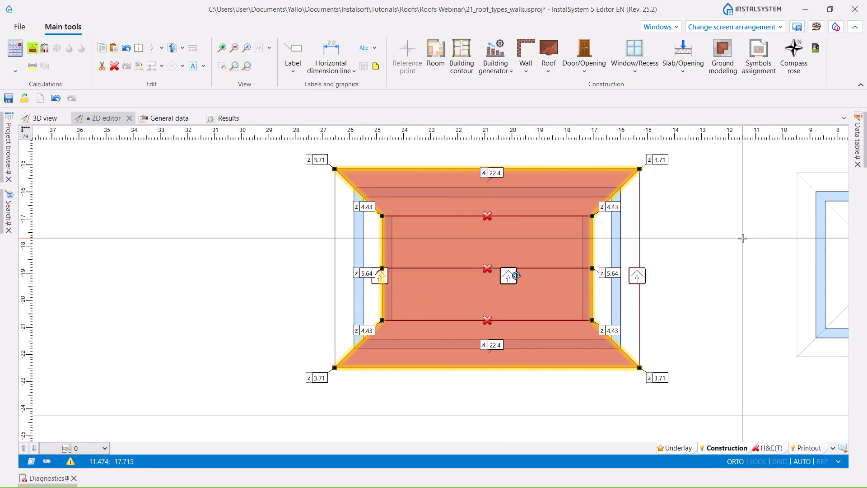
# - Set the western roof's two outer corners to a height of 3.71 and its two inner corners to 4.53
pyautogui.click(379, 275)
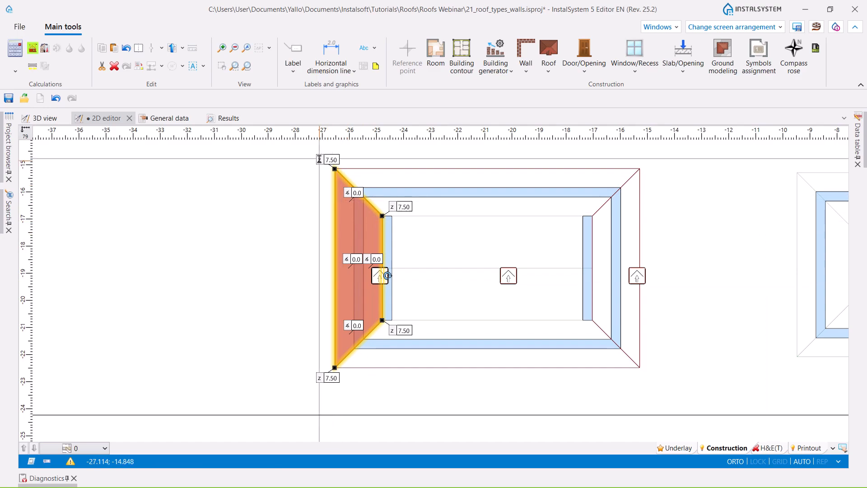
pyautogui.keyDown('shift'); pyautogui.click(334, 378); pyautogui.keyUp('shift')
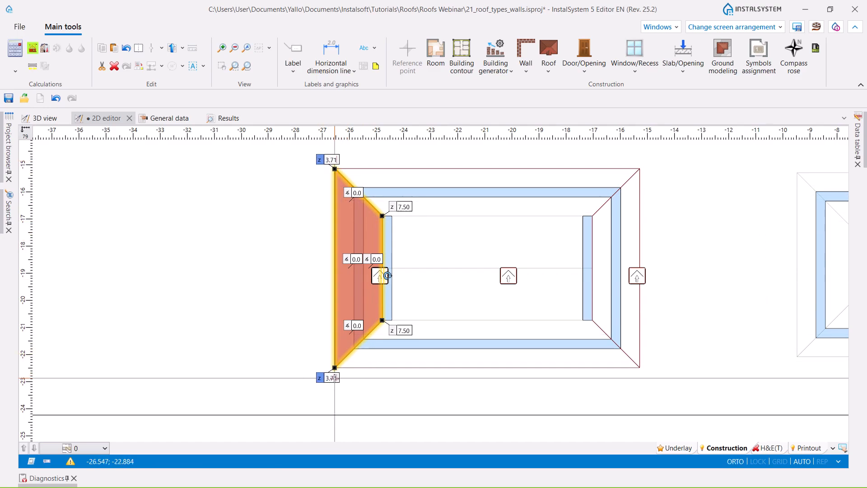
pyautogui.press('Return')
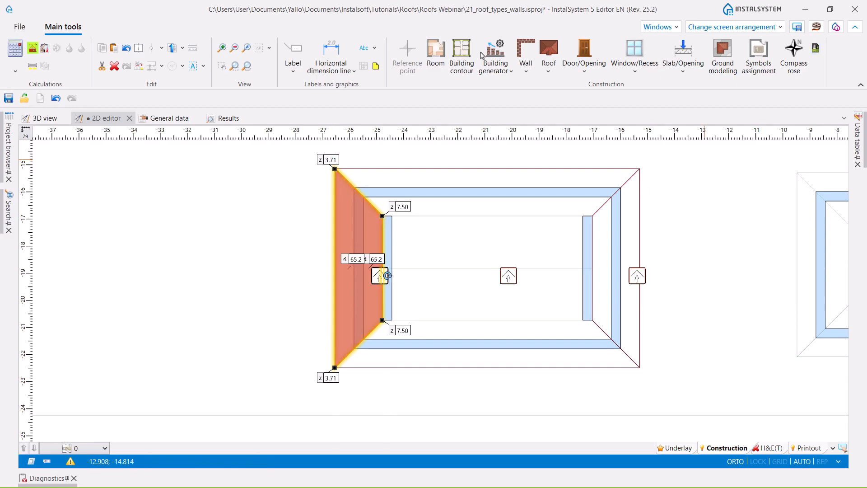
pyautogui.click(412, 207)
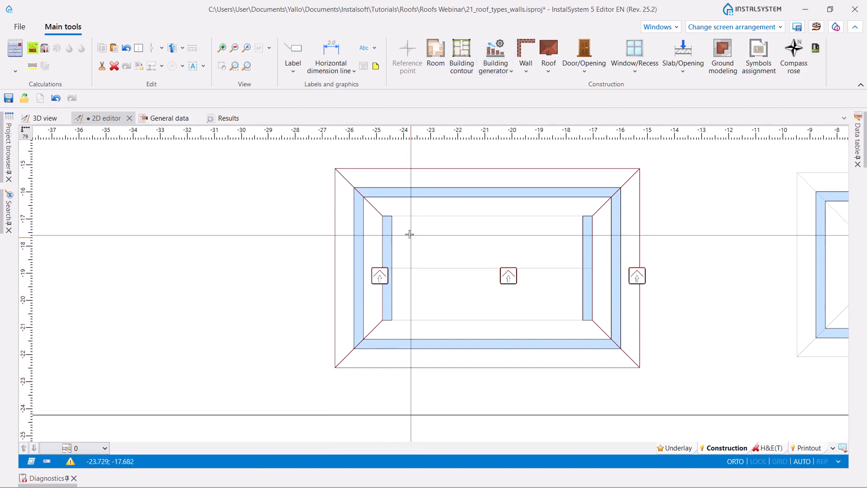
pyautogui.click(380, 273)
pyautogui.click(402, 207)
pyautogui.keyDown('shift'); pyautogui.click(403, 330); pyautogui.keyUp('shift')
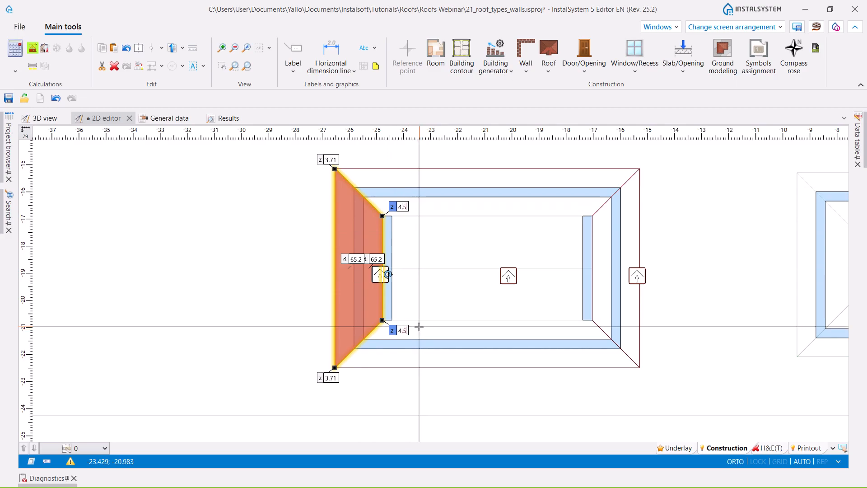
# - Set the eastern roof's two outer corners to a height of 3.71 and its two inner corners to 4.53
pyautogui.click(637, 275)
pyautogui.click(649, 159)
pyautogui.keyDown('shift'); pyautogui.click(650, 376); pyautogui.keyUp('shift')
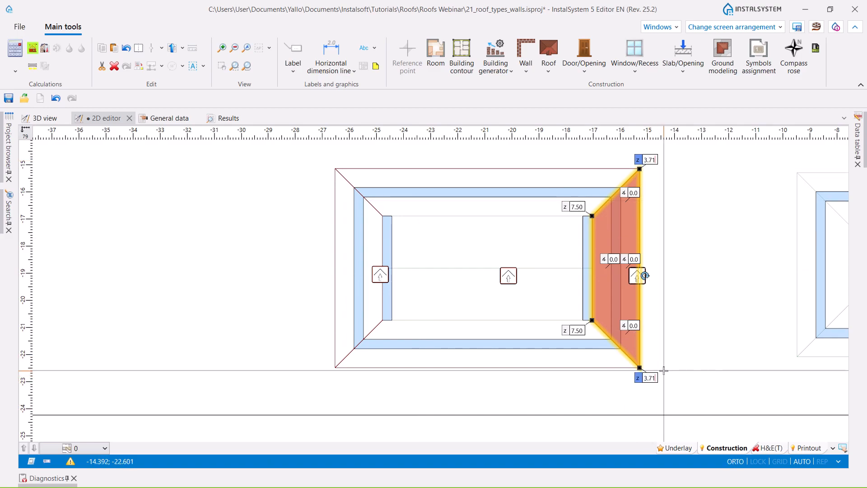
pyautogui.click(577, 206)
pyautogui.click(574, 207)
pyautogui.keyDown('shift'); pyautogui.click(578, 330); pyautogui.keyUp('shift')
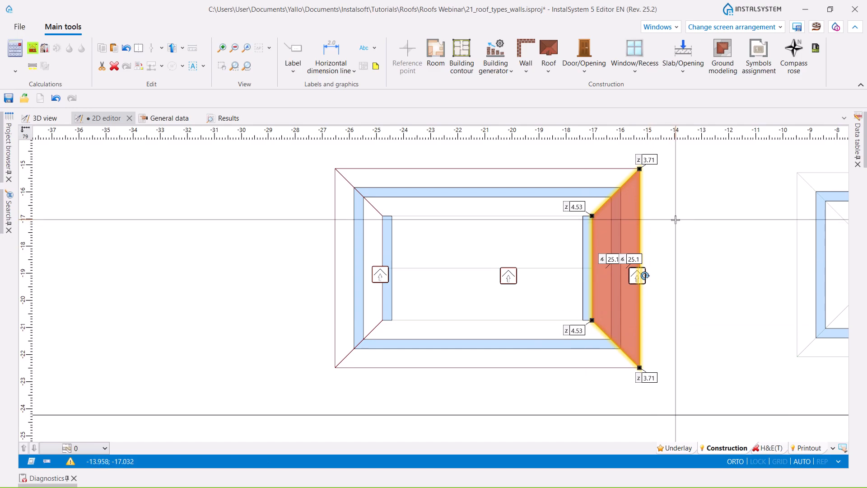
# - Generate the room beneath the three-part roof and inspect the result in 3D
pyautogui.click(32, 53)
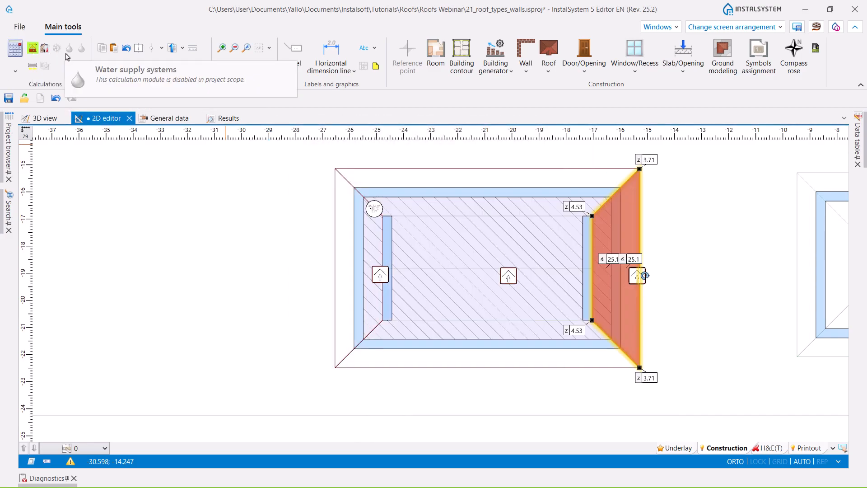
pyautogui.click(45, 119)
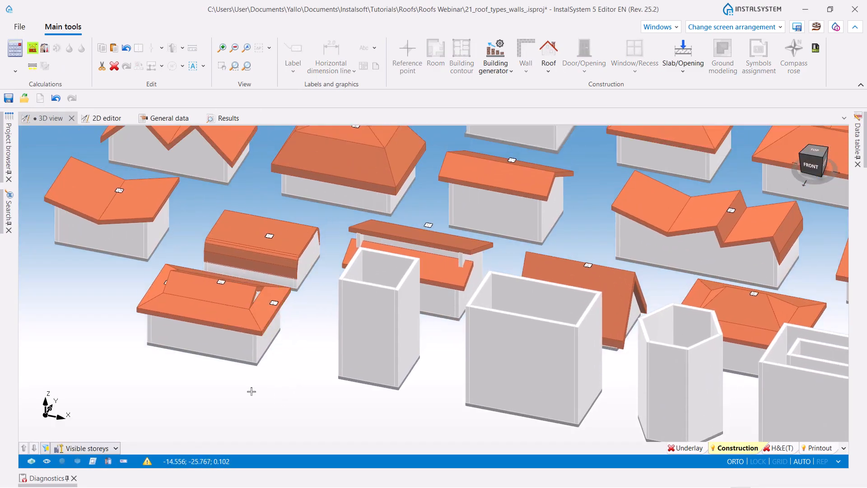
pyautogui.moveTo(252, 391); pyautogui.dragTo(246, 373, button='middle')
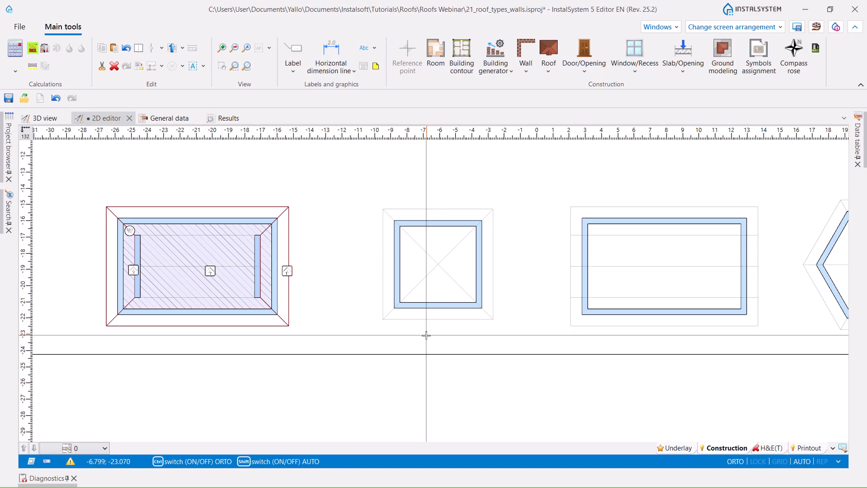
# - Insert a roof over the square building, spanning opposite corners of its outer guide outline in the 2D plan
pyautogui.scroll(3, 426, 334)
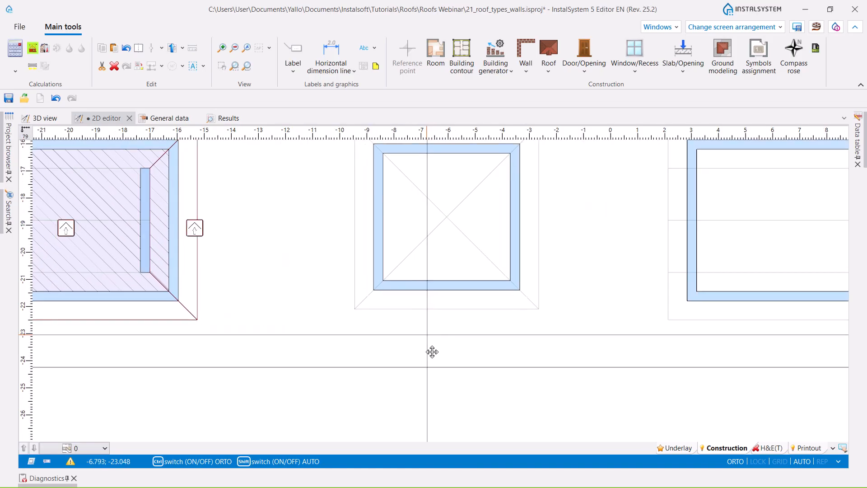
pyautogui.click(548, 67)
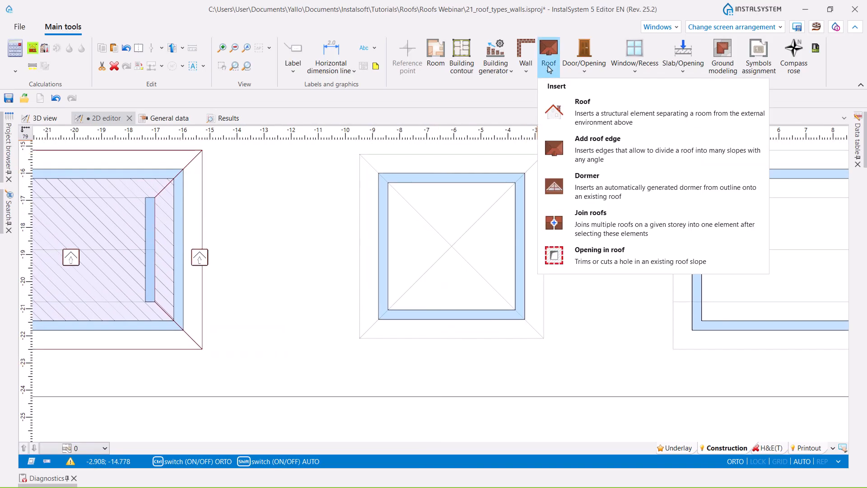
pyautogui.click(582, 107)
pyautogui.click(360, 154)
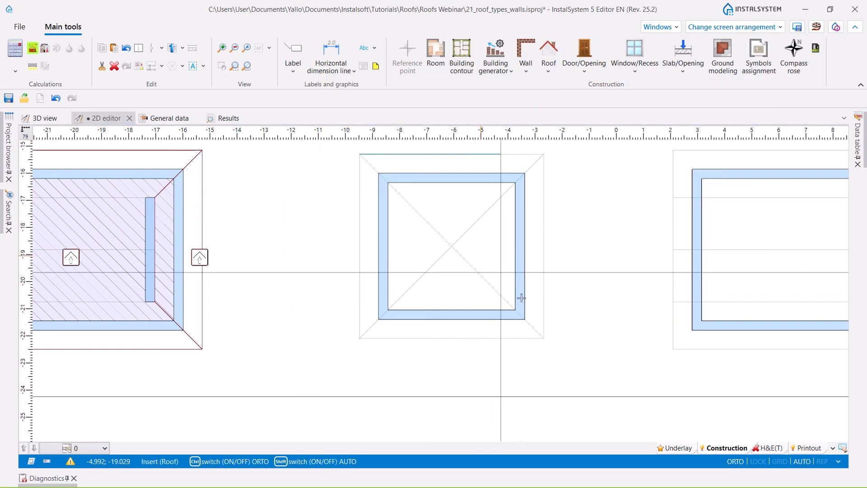
pyautogui.click(544, 338)
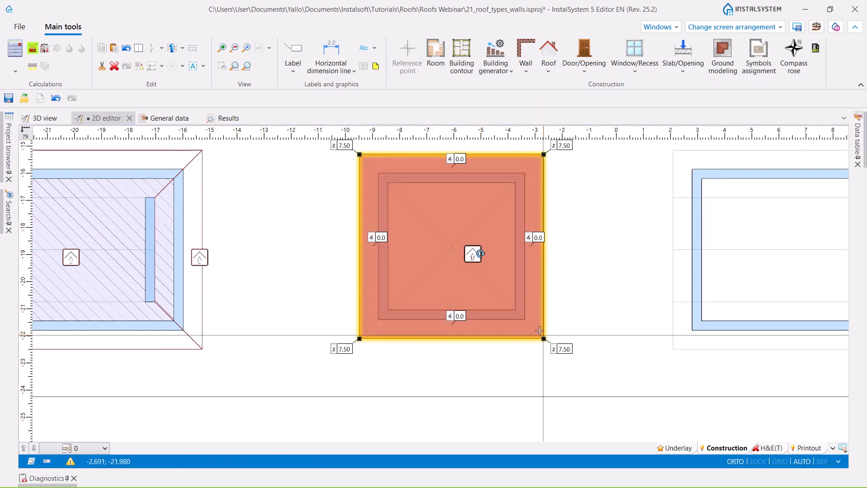
# - Add two diagonal roof edges connecting the opposite corners of the square roof
pyautogui.click(554, 73)
pyautogui.click(587, 138)
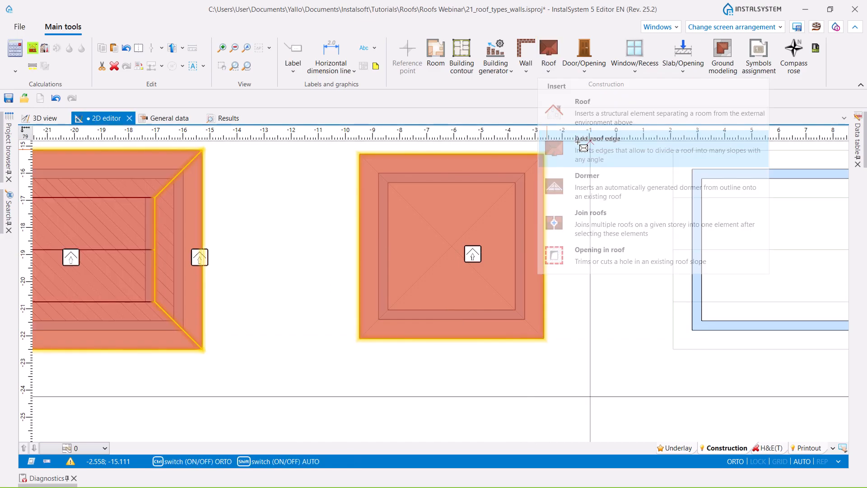
pyautogui.click(543, 154)
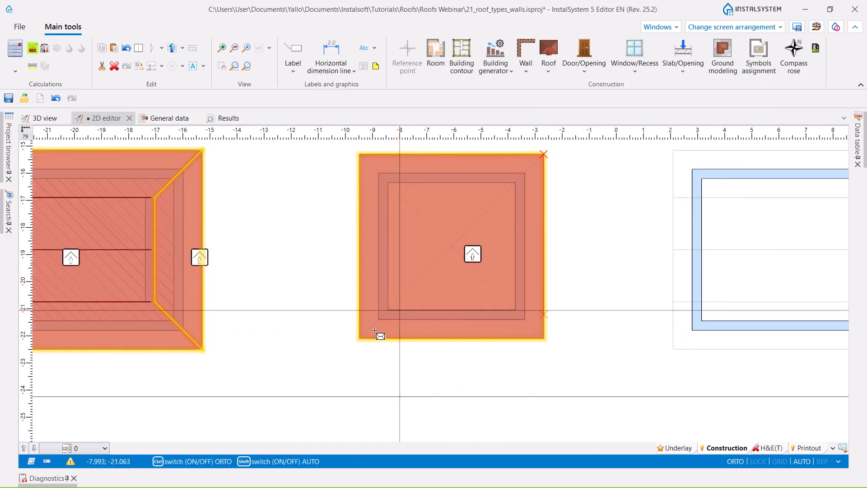
pyautogui.click(359, 338)
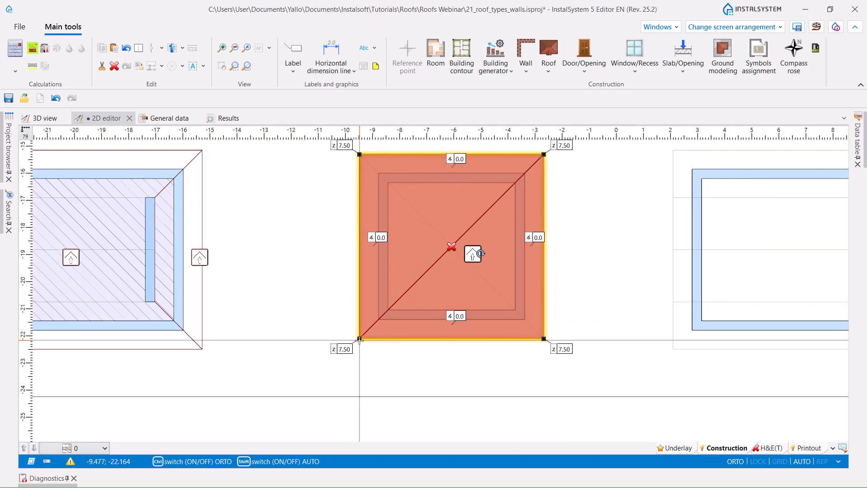
pyautogui.click(553, 50)
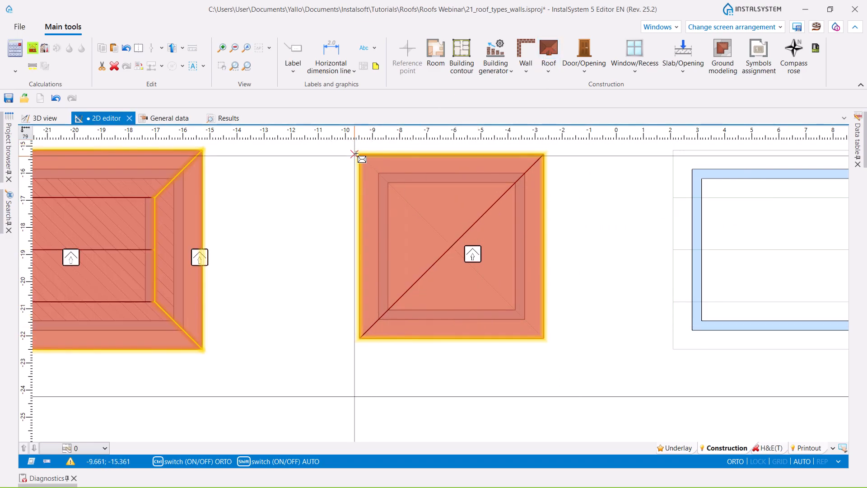
pyautogui.click(544, 338)
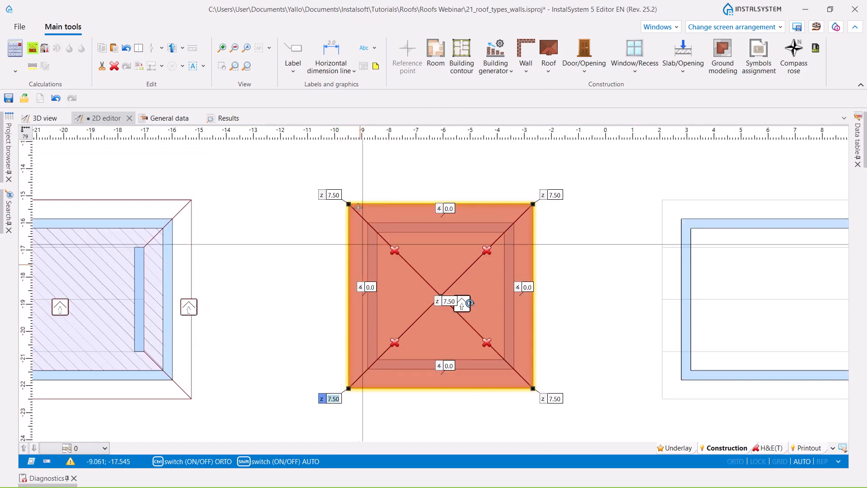
# - Set the square roof's four corners to a height of 3.65 and its central apex to 5.62
pyautogui.click(336, 195)
pyautogui.click(553, 194)
pyautogui.click(555, 398)
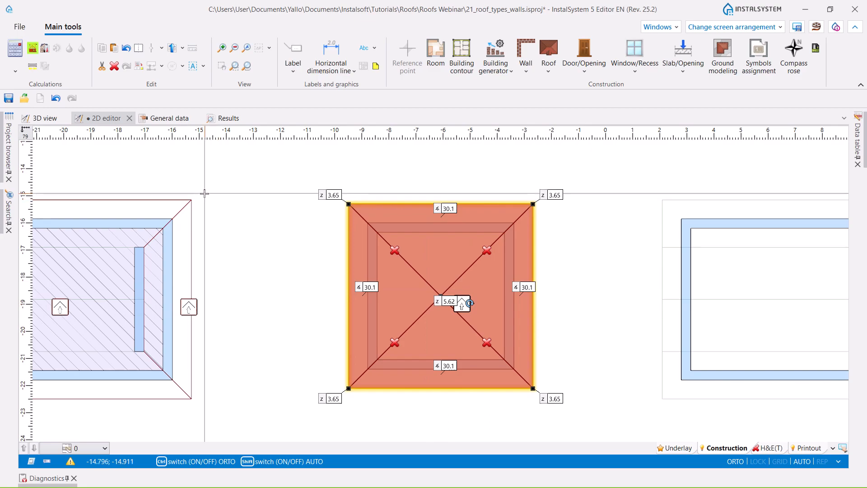
# - Generate the room beneath the square pyramid roof and inspect the roof in 3D
pyautogui.click(32, 49)
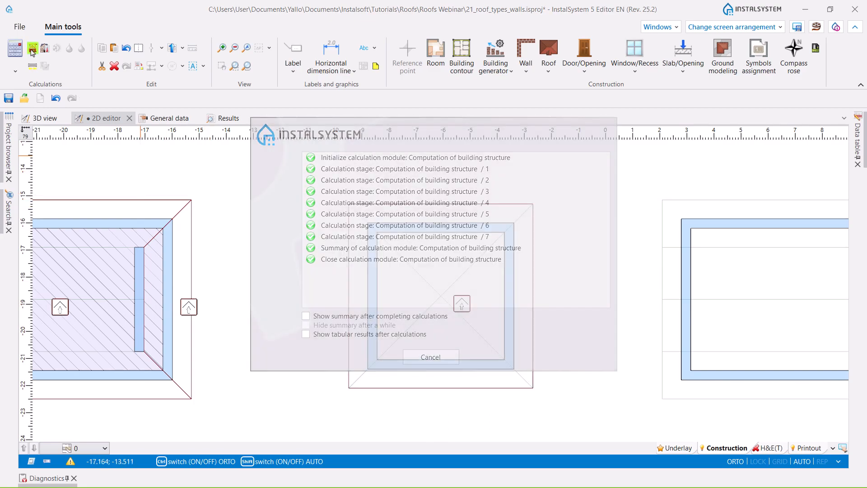
pyautogui.click(45, 118)
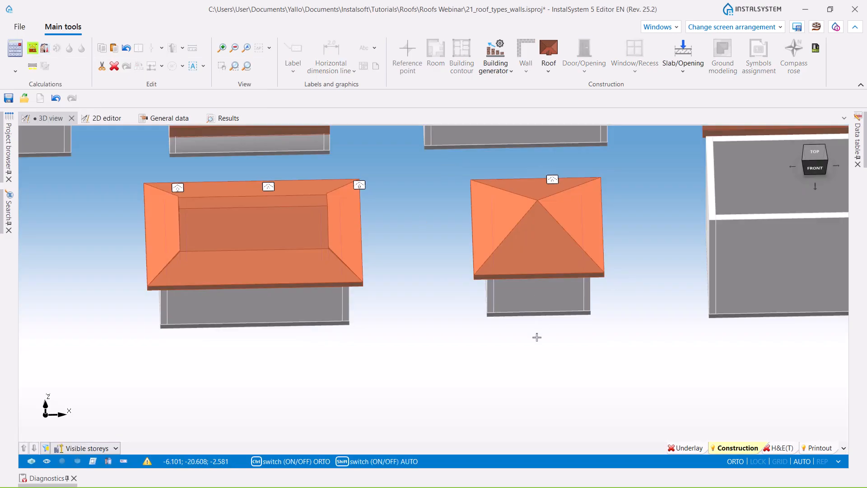
pyautogui.moveTo(601, 355); pyautogui.dragTo(451, 371, button='middle')
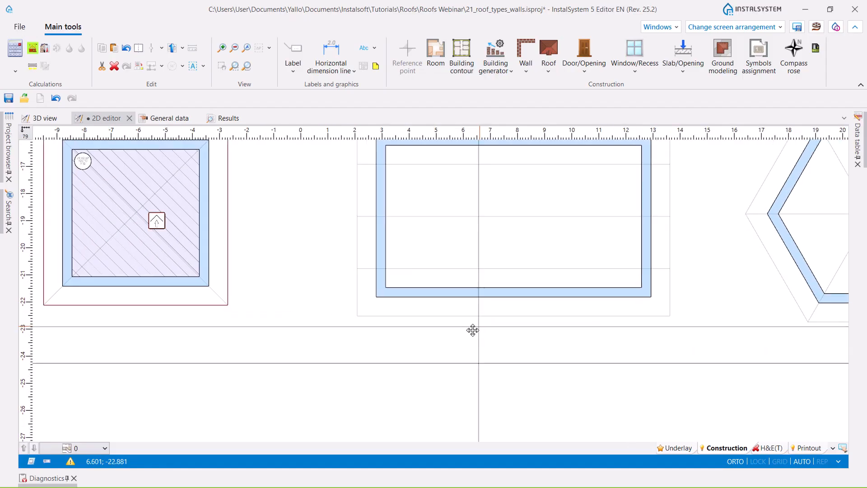
# - Insert a roof over the rectangular building east of the square one, following its outer guide outline in the 2D plan
pyautogui.moveTo(472, 329); pyautogui.dragTo(451, 360, button='middle')
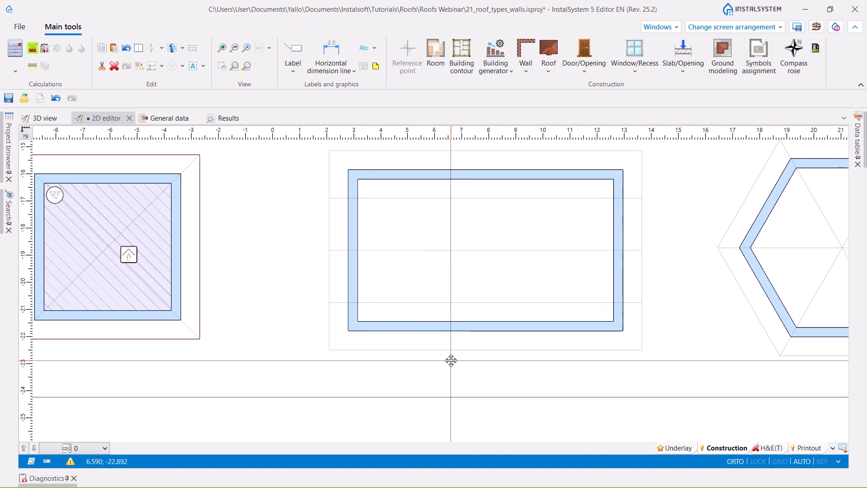
pyautogui.click(549, 75)
pyautogui.click(569, 106)
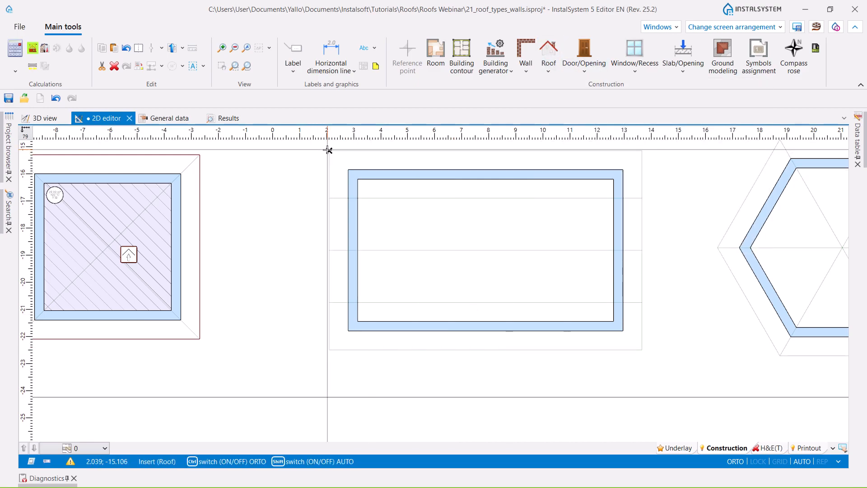
pyautogui.click(329, 151)
pyautogui.click(643, 349)
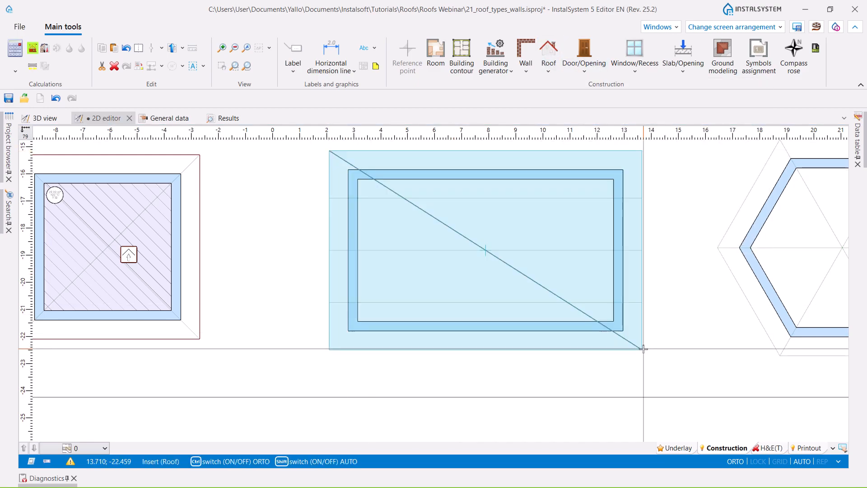
# - Add three parallel lengthwise roof edges across the rectangular roof, following the guide lines
pyautogui.click(549, 67)
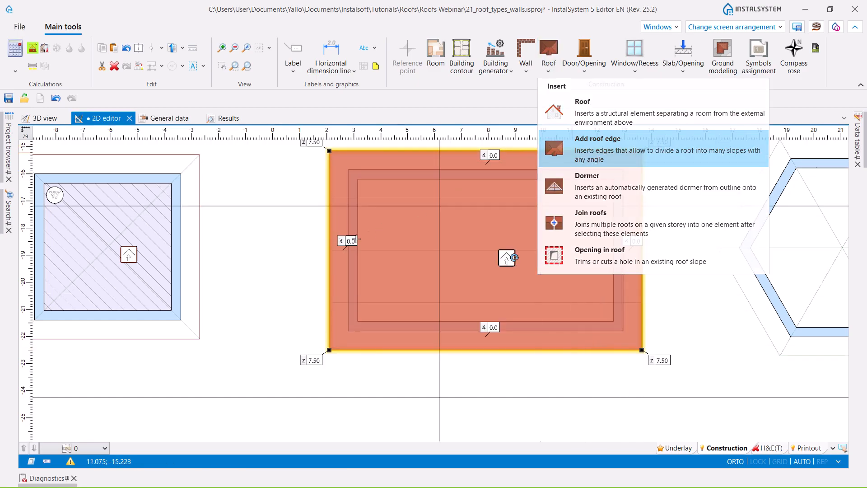
pyautogui.click(571, 152)
pyautogui.click(329, 250)
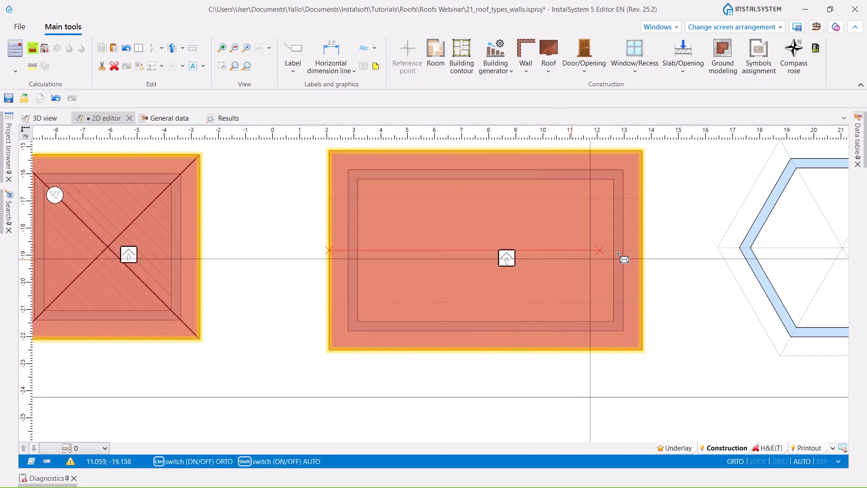
pyautogui.click(642, 249)
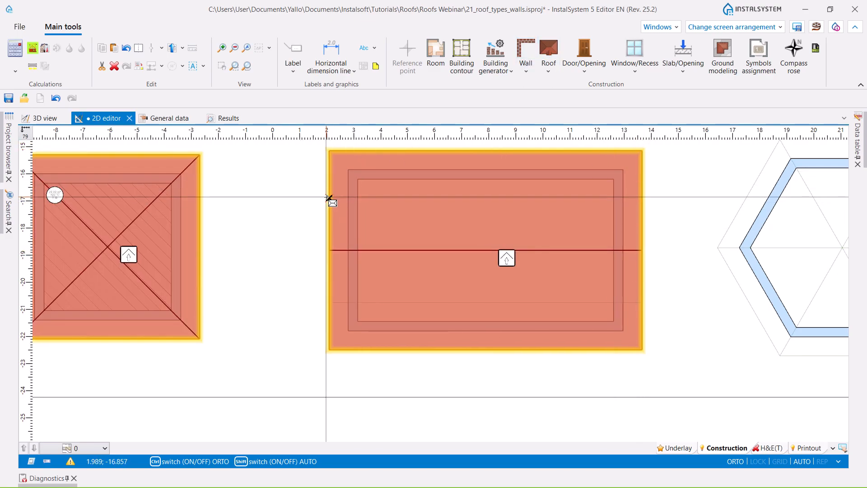
pyautogui.click(329, 197)
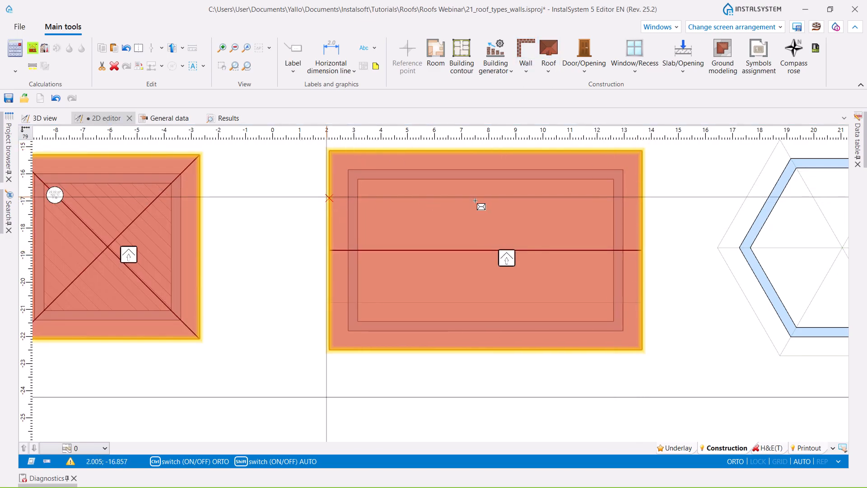
pyautogui.click(641, 197)
pyautogui.click(549, 47)
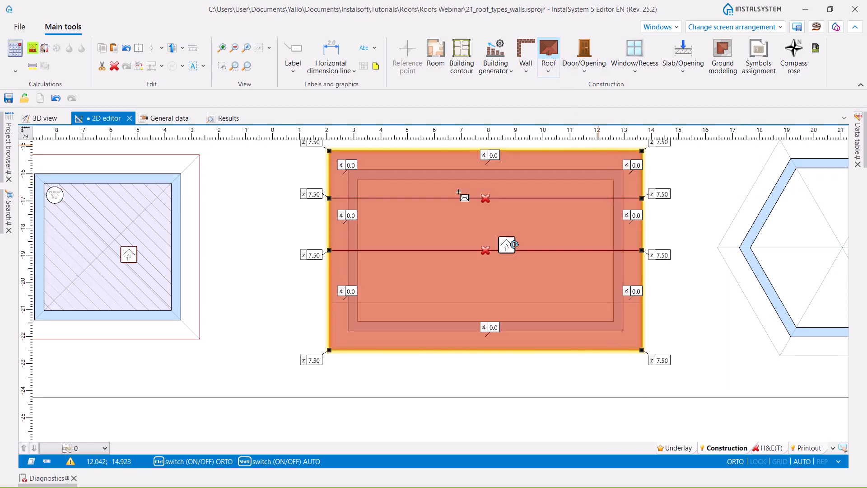
pyautogui.click(642, 303)
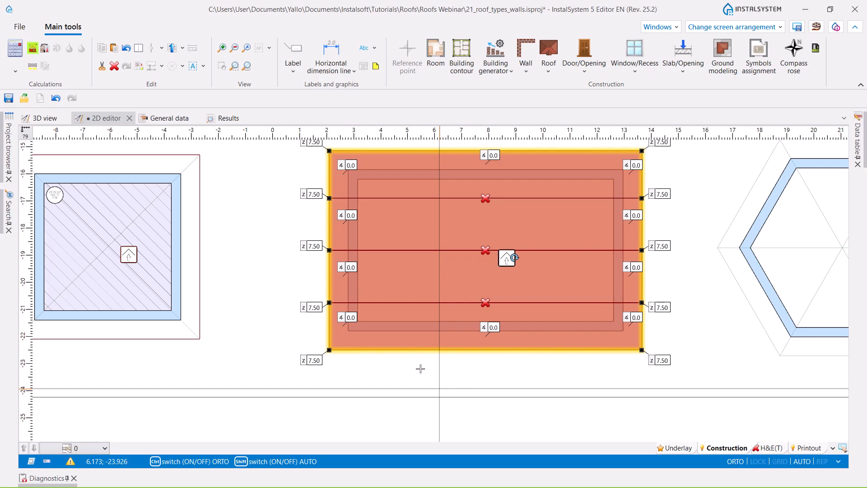
# - Set both ends of the rectangular roof's middle edge to a height of 6.17 and the ends of the two neighbouring edges to 5.47
pyautogui.click(311, 247)
pyautogui.keyDown('ctrl'); pyautogui.click(661, 246); pyautogui.keyUp('ctrl')
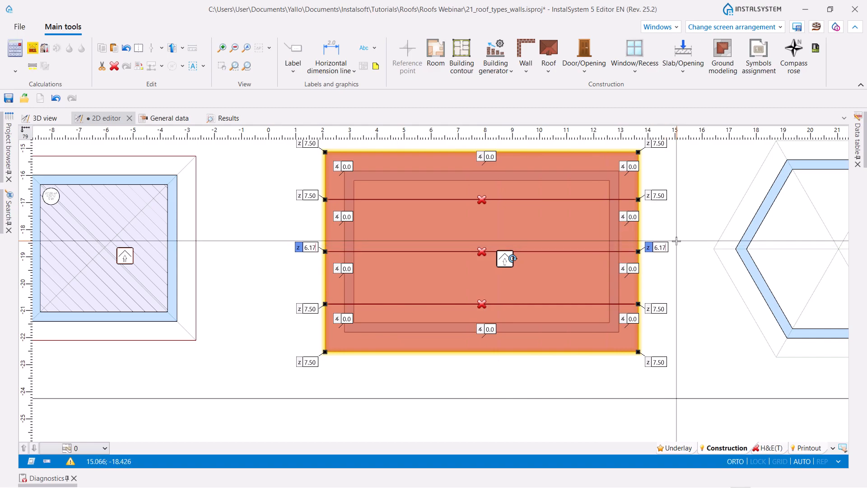
pyautogui.click(306, 308)
pyautogui.keyDown('ctrl'); pyautogui.click(306, 196); pyautogui.keyUp('ctrl')
pyautogui.keyDown('ctrl'); pyautogui.click(659, 195); pyautogui.keyUp('ctrl')
pyautogui.keyDown('ctrl'); pyautogui.click(665, 311); pyautogui.keyUp('ctrl')
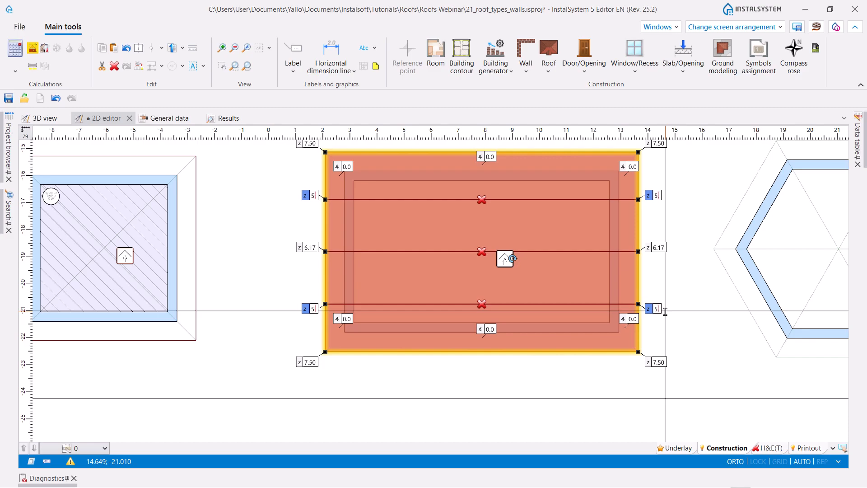
pyautogui.press('Return')
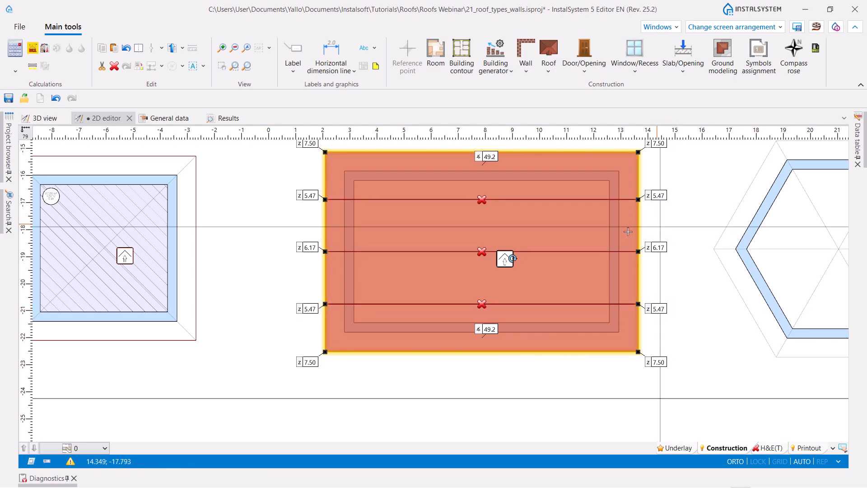
# - Set the slope angle along both long eaves of the rectangular roof to 50.0 and generate the room beneath it
pyautogui.click(496, 158)
pyautogui.keyDown('ctrl'); pyautogui.click(495, 328); pyautogui.keyUp('ctrl')
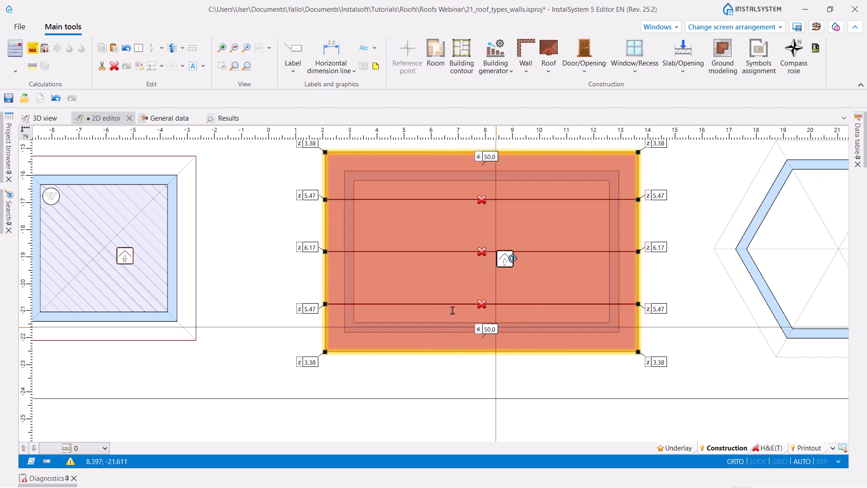
pyautogui.click(34, 49)
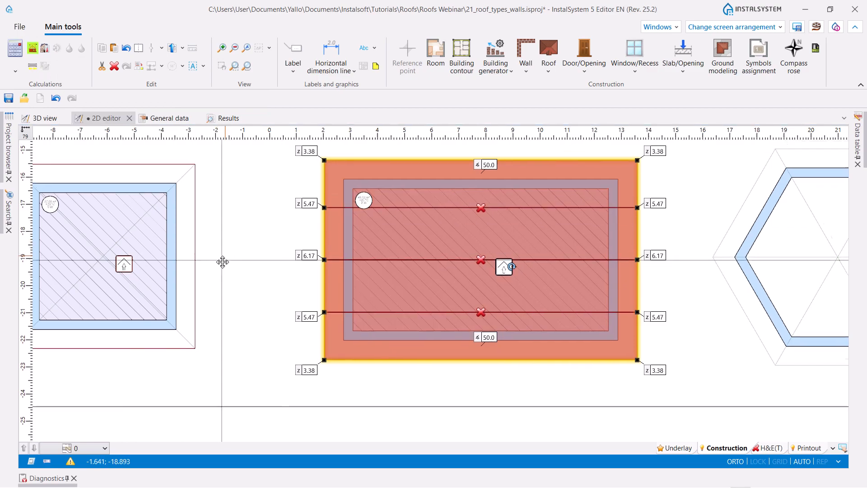
# - Inspect the rectangular building's multi-slope roof in 3D with the H&E(T) layer active
pyautogui.click(41, 117)
pyautogui.moveTo(399, 370)
pyautogui.mouseDown()
pyautogui.moveTo(381, 368)
pyautogui.moveTo(470, 361)
pyautogui.moveTo(401, 366)
pyautogui.moveTo(408, 366)
pyautogui.mouseUp()
pyautogui.click(784, 450)
pyautogui.scroll(3, 311, 348)
pyautogui.moveTo(310, 348); pyautogui.dragTo(330, 351, button='middle')
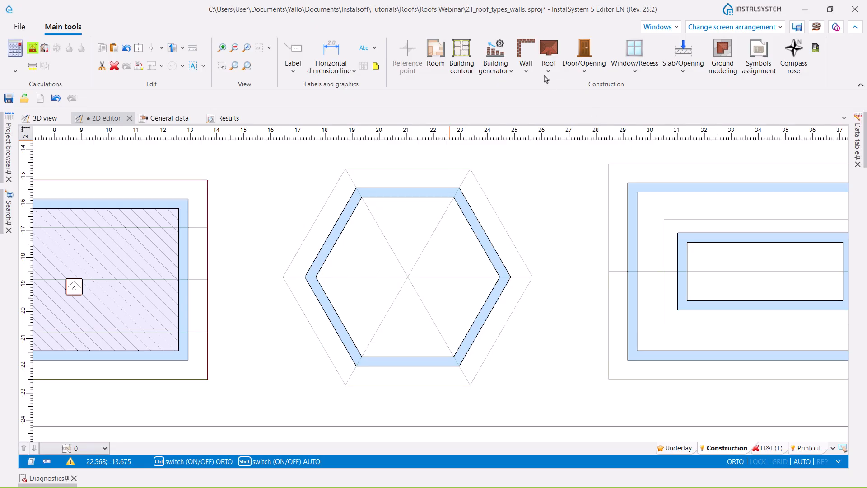
# - Insert a hexagonal roof over the six-sided building, tracing the six corners of its outer guide outline in the 2D plan
pyautogui.click(547, 73)
pyautogui.click(574, 114)
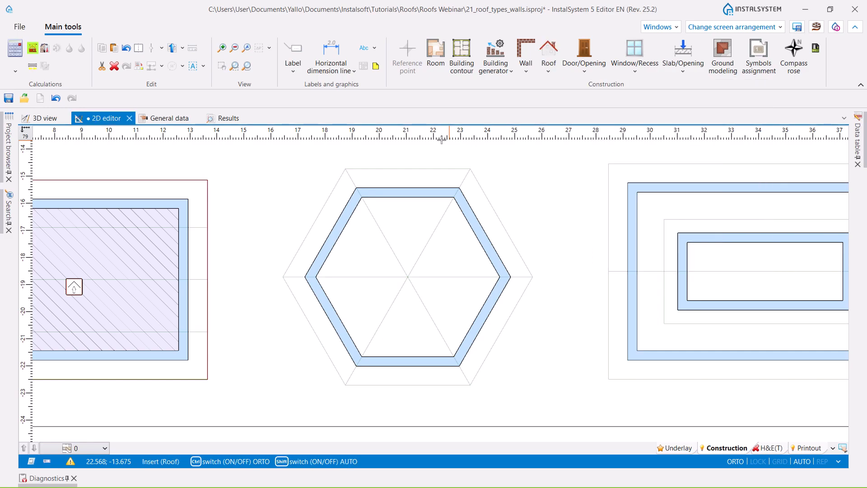
pyautogui.click(344, 169)
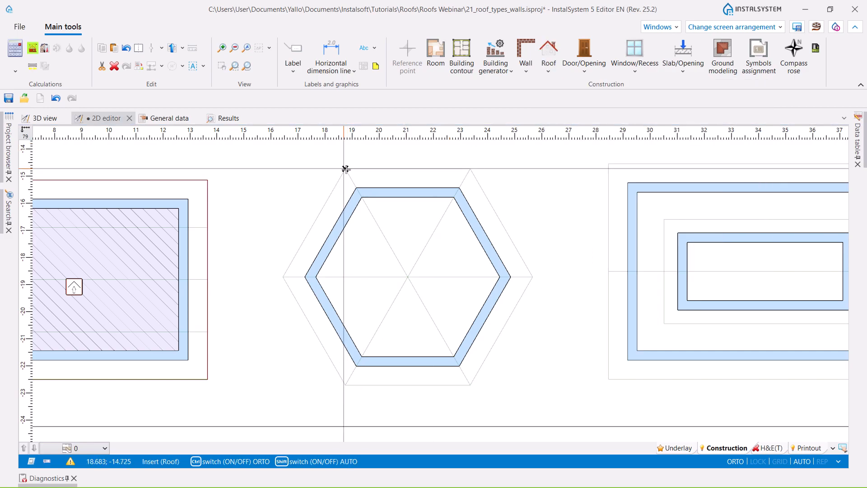
pyautogui.click(470, 169)
pyautogui.click(532, 276)
pyautogui.click(469, 384)
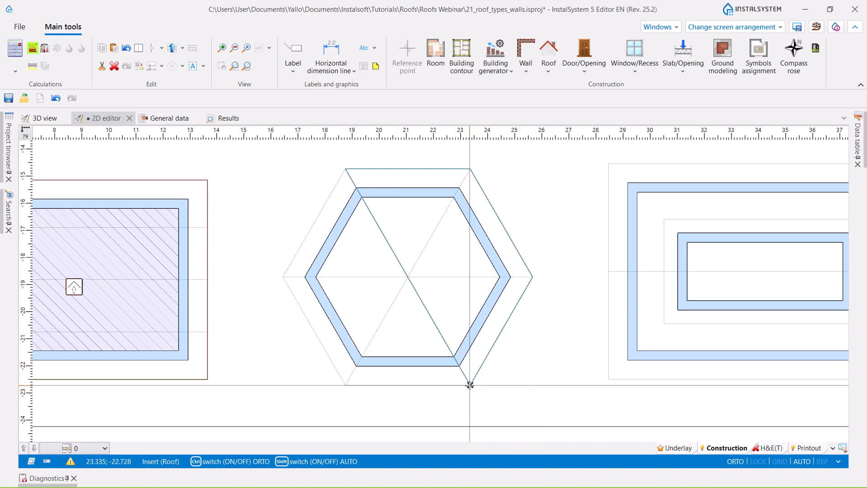
pyautogui.click(346, 386)
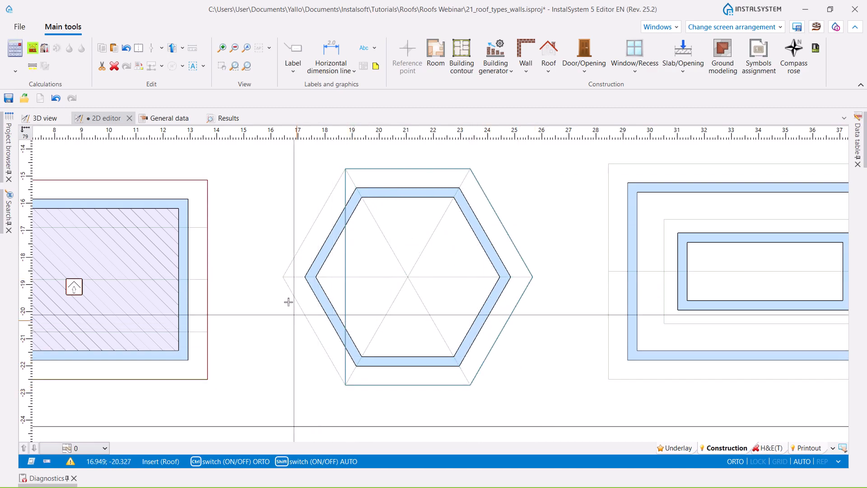
pyautogui.doubleClick(284, 278)
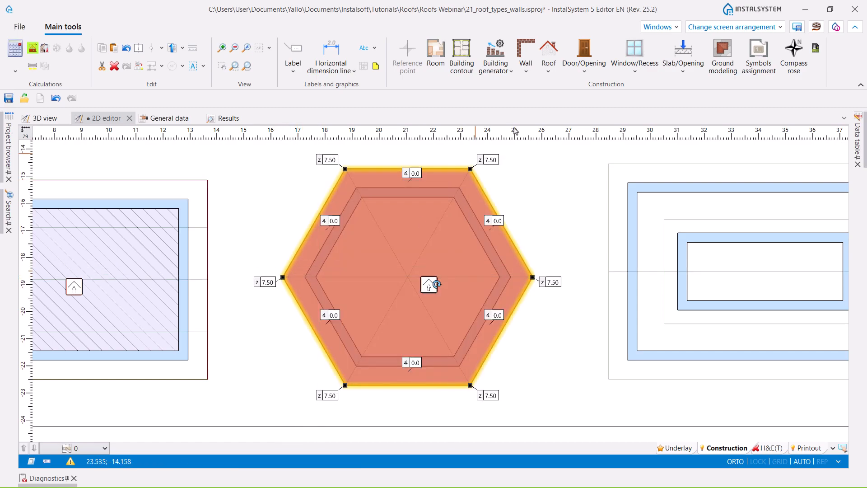
# - Add three roof edges connecting the opposite corners of the hexagonal roof through its centre
pyautogui.click(548, 68)
pyautogui.click(582, 134)
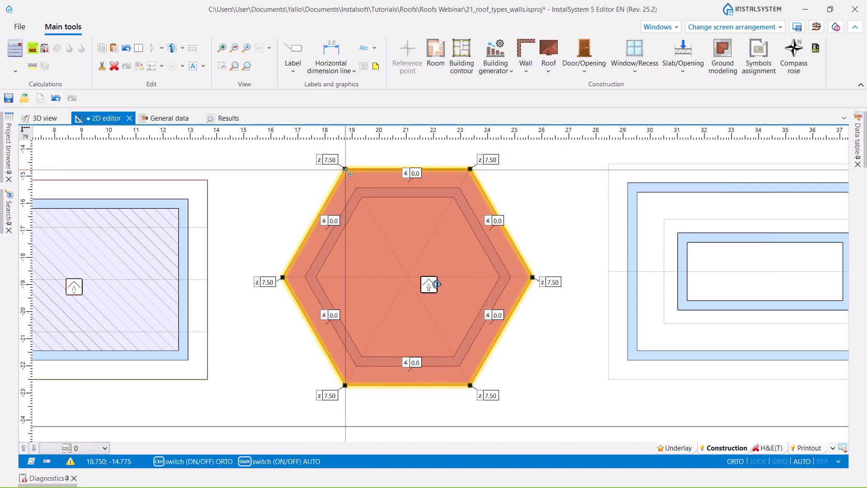
pyautogui.click(345, 170)
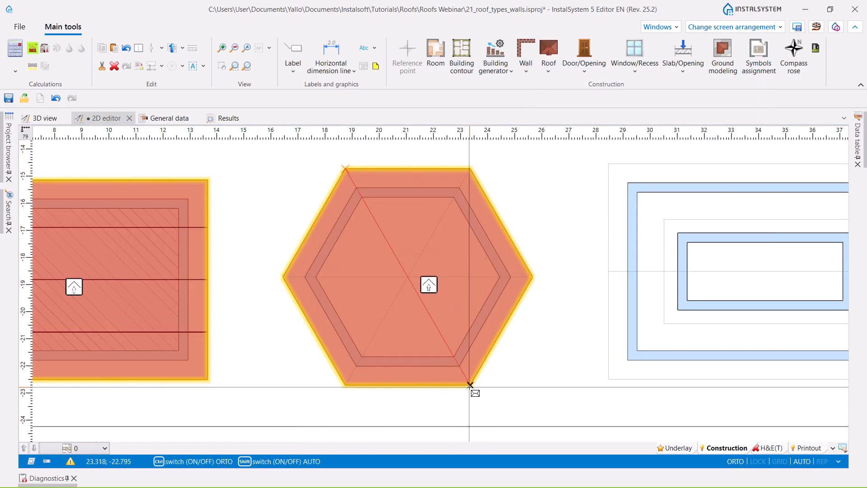
pyautogui.click(469, 386)
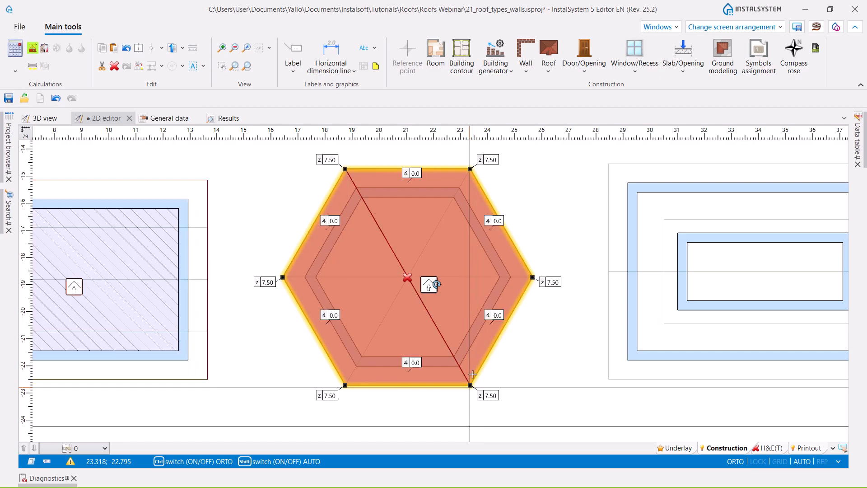
pyautogui.click(550, 60)
pyautogui.click(470, 169)
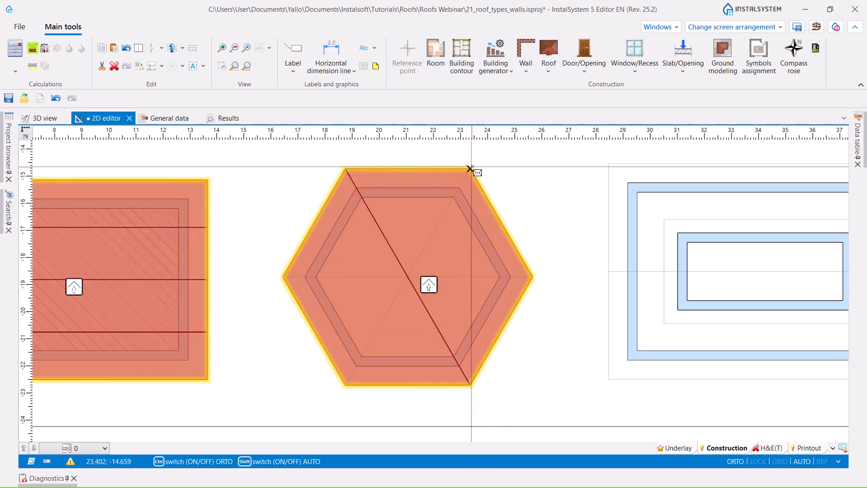
pyautogui.click(345, 384)
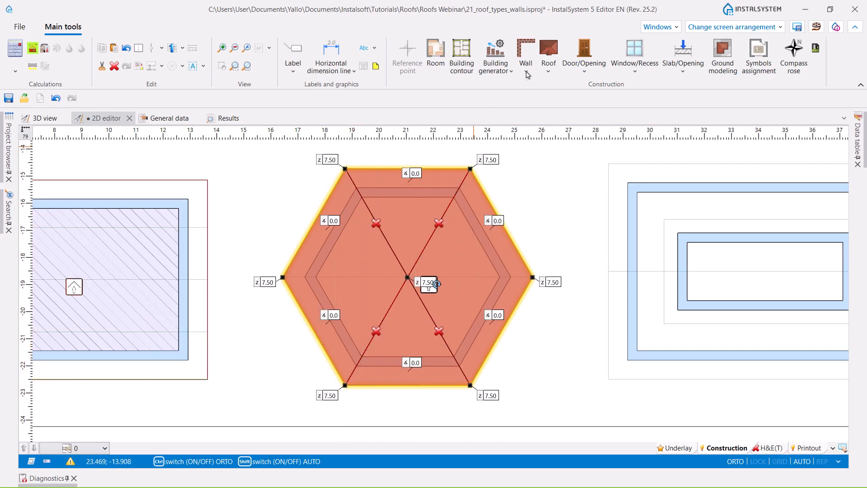
pyautogui.click(550, 54)
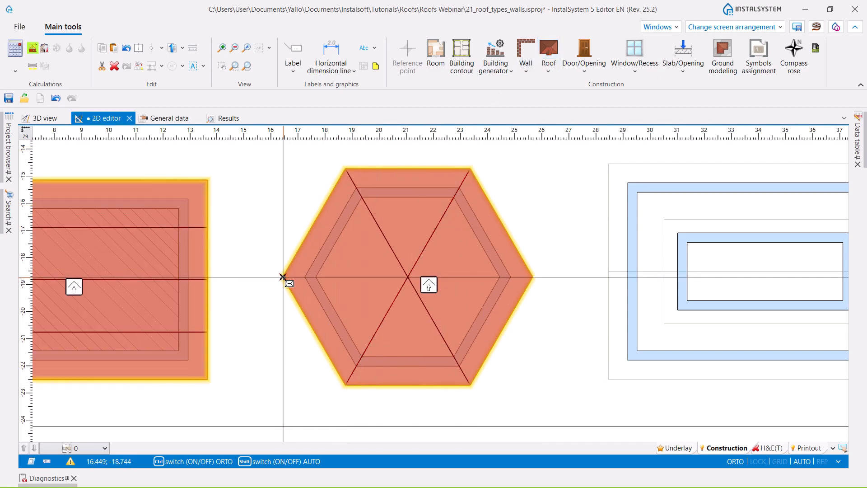
pyautogui.click(283, 276)
pyautogui.click(532, 276)
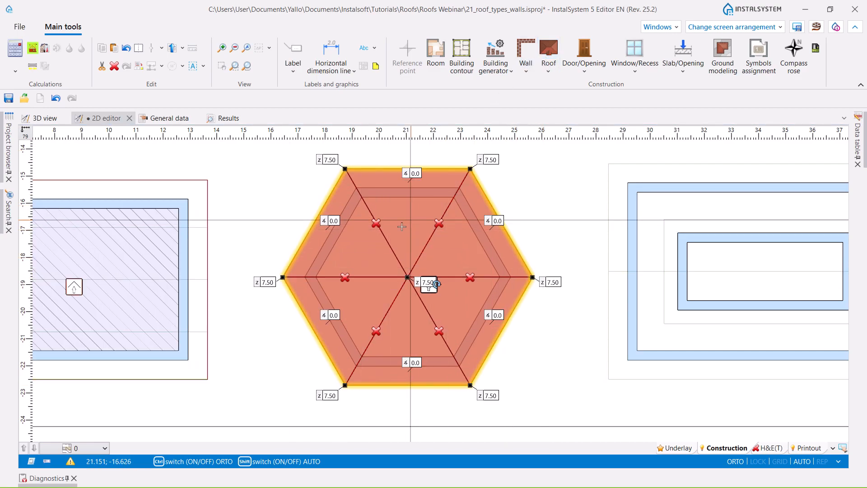
# - Set all six outer corners of the hexagonal roof to a height of 3.51
pyautogui.click(266, 282)
pyautogui.keyDown('ctrl'); pyautogui.click(329, 159); pyautogui.keyUp('ctrl')
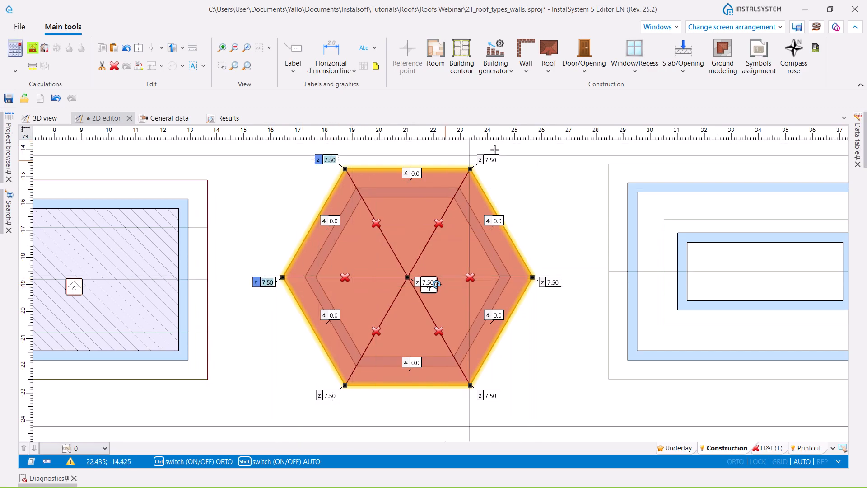
pyautogui.keyDown('ctrl'); pyautogui.click(491, 159); pyautogui.keyUp('ctrl')
pyautogui.keyDown('ctrl'); pyautogui.click(552, 282); pyautogui.keyUp('ctrl')
pyautogui.keyDown('ctrl'); pyautogui.click(490, 395); pyautogui.keyUp('ctrl')
pyautogui.keyDown('ctrl'); pyautogui.click(328, 395); pyautogui.keyUp('ctrl')
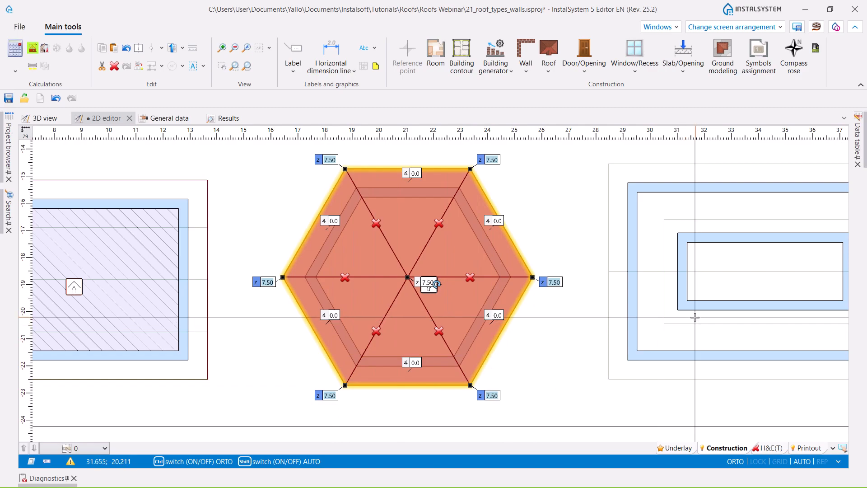
pyautogui.press('Return')
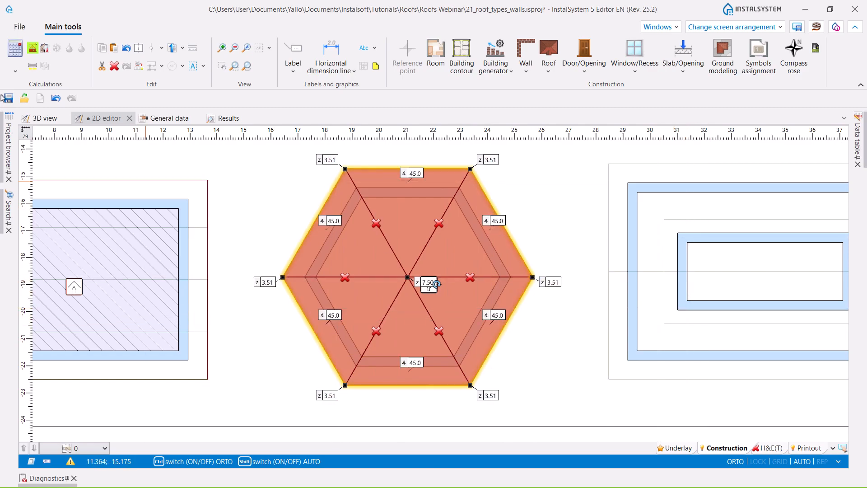
# - Generate the room beneath the hexagonal roof and inspect the roof in 3D
pyautogui.click(32, 50)
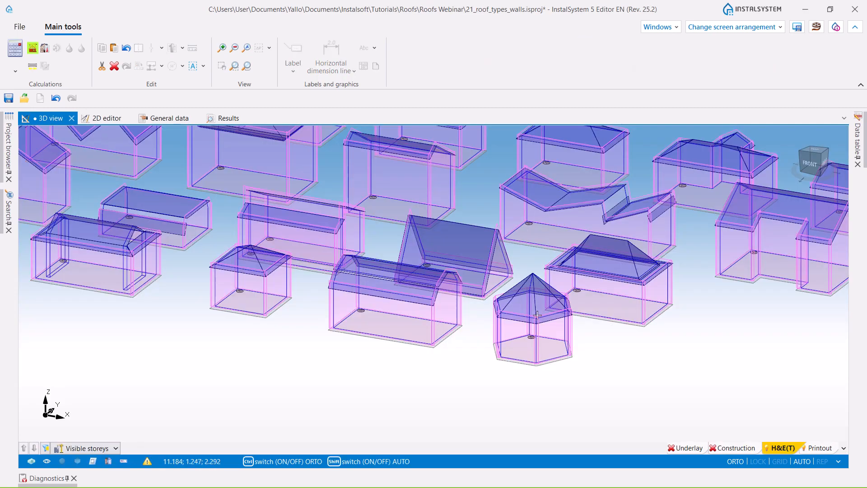
pyautogui.moveTo(556, 379); pyautogui.dragTo(490, 374, button='middle')
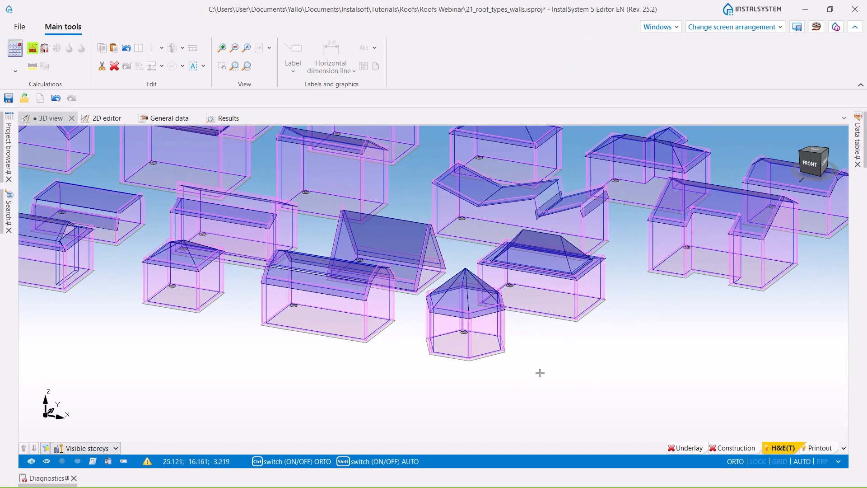
pyautogui.moveTo(620, 379); pyautogui.dragTo(597, 377, button='middle')
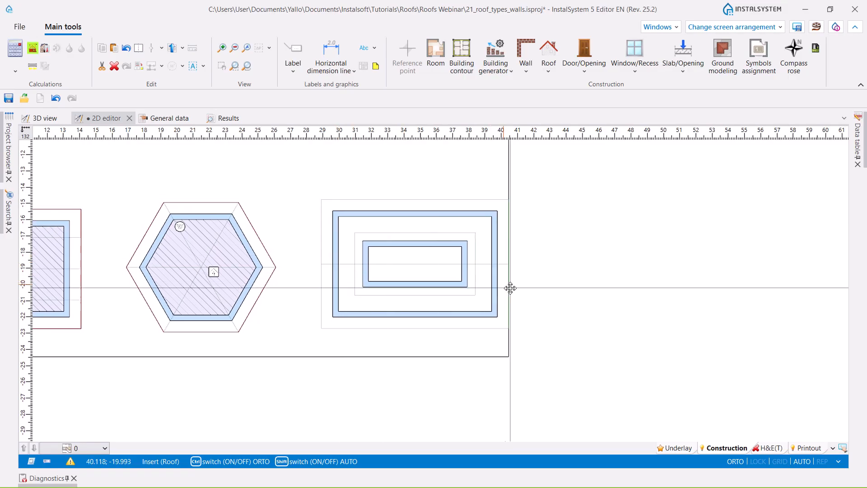
# - Insert a rectangular roof over the building with the nested inner walls east of the hexagon, following its outer guide outline
pyautogui.scroll(3, 408, 242)
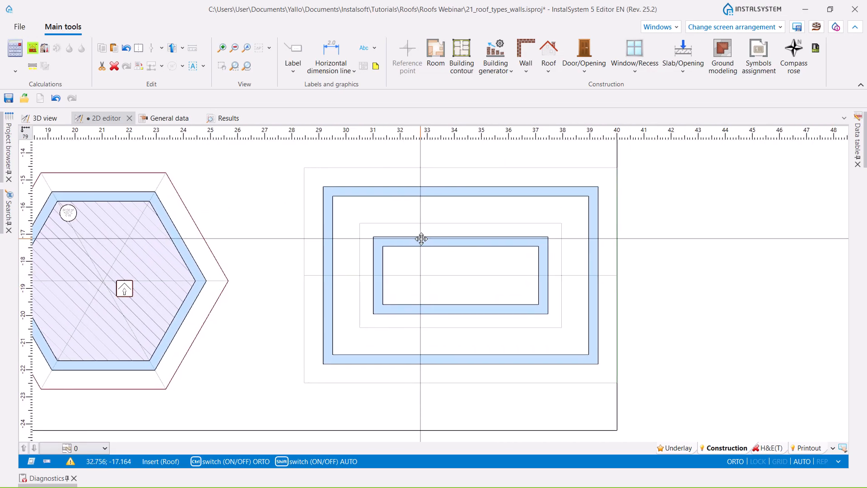
pyautogui.click(548, 72)
pyautogui.click(587, 106)
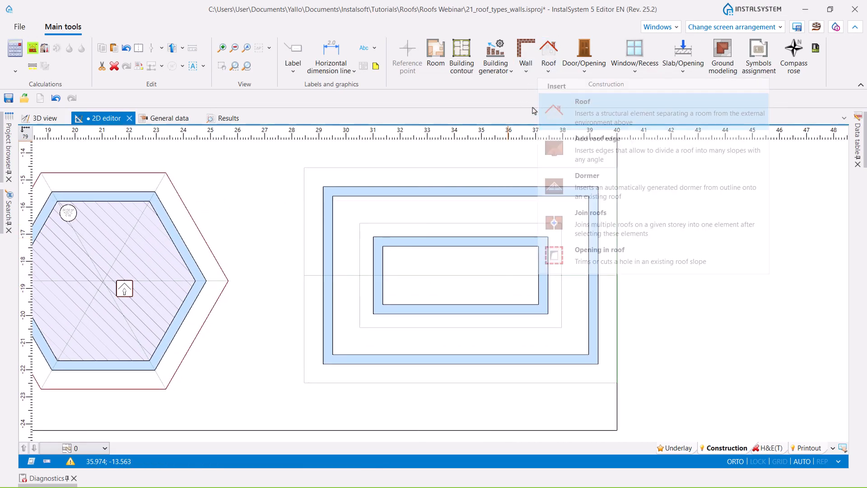
pyautogui.click(303, 167)
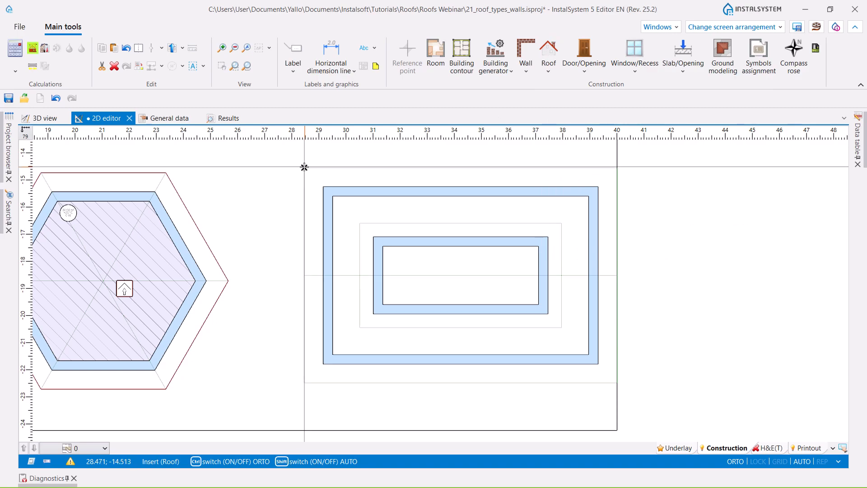
pyautogui.click(617, 382)
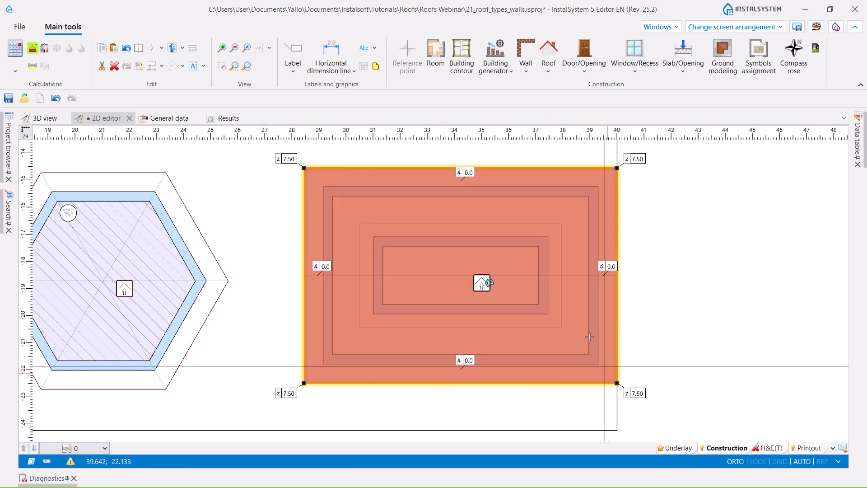
# - Add a lengthwise roof edge to the new rectangular roof, joining the midpoints of its two short sides
pyautogui.click(548, 72)
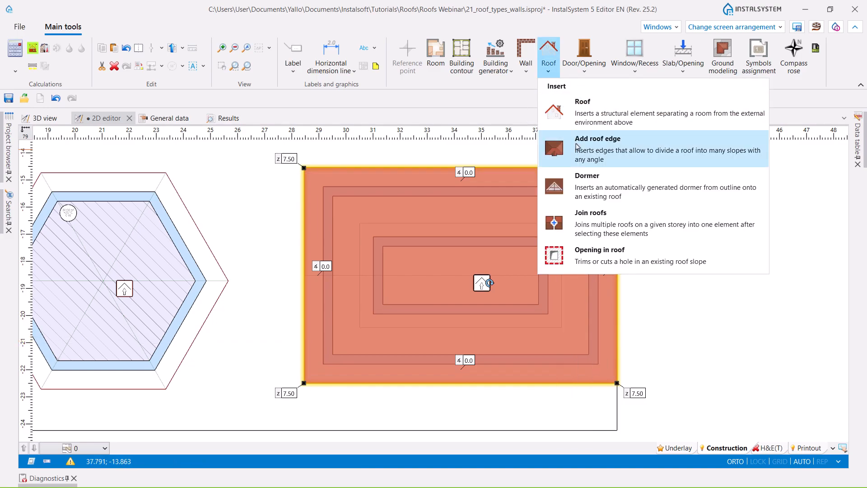
pyautogui.click(569, 139)
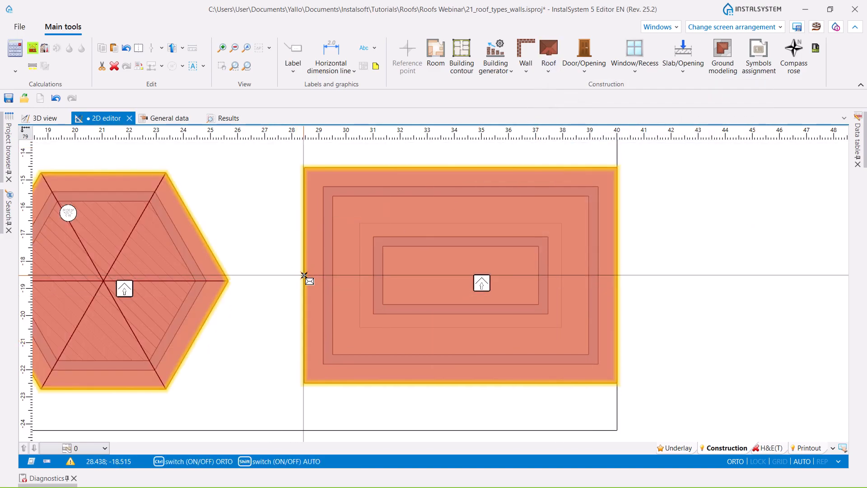
pyautogui.click(304, 275)
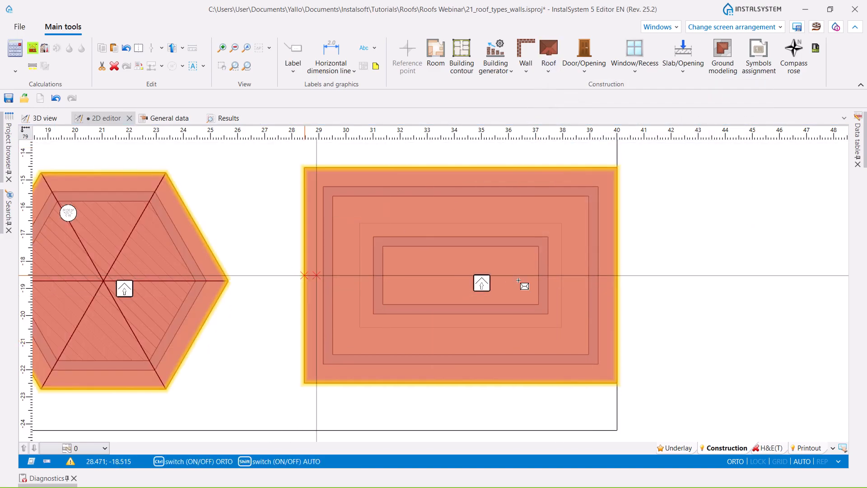
pyautogui.click(617, 276)
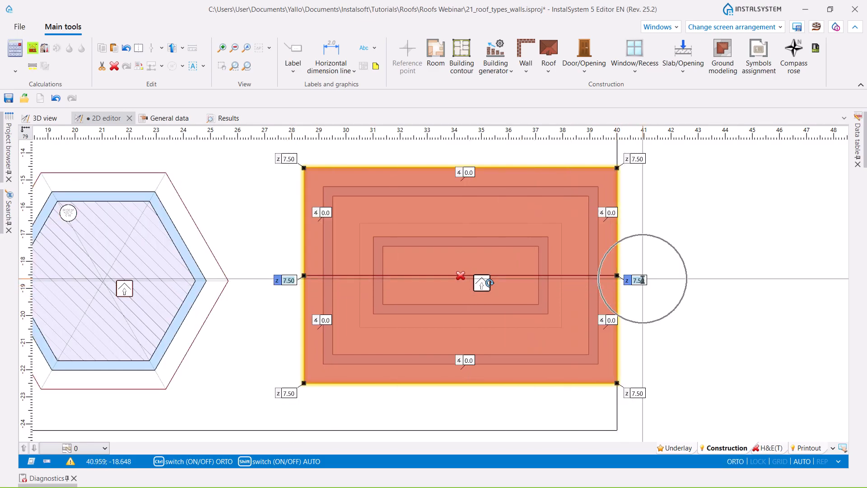
# - Set both ends of the rectangular roof's ridge to a height of 5.22 and its two long slopes to 20°
pyautogui.press('Return')
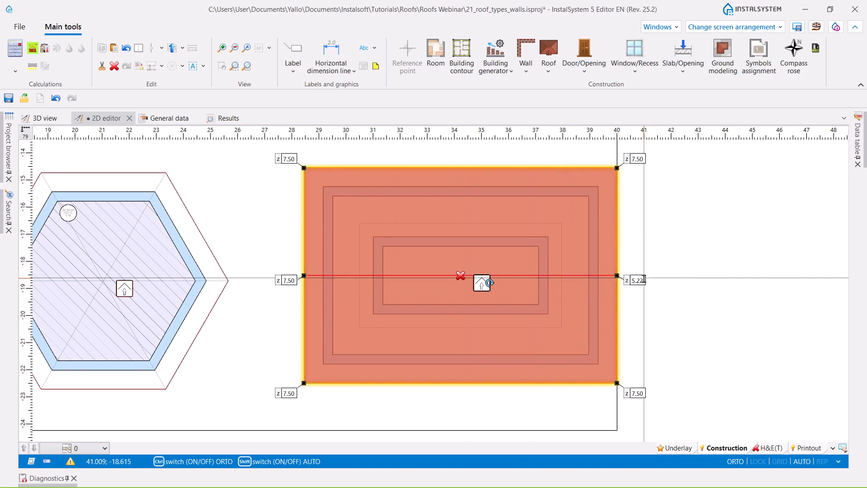
pyautogui.click(474, 171)
pyautogui.write('20.0')
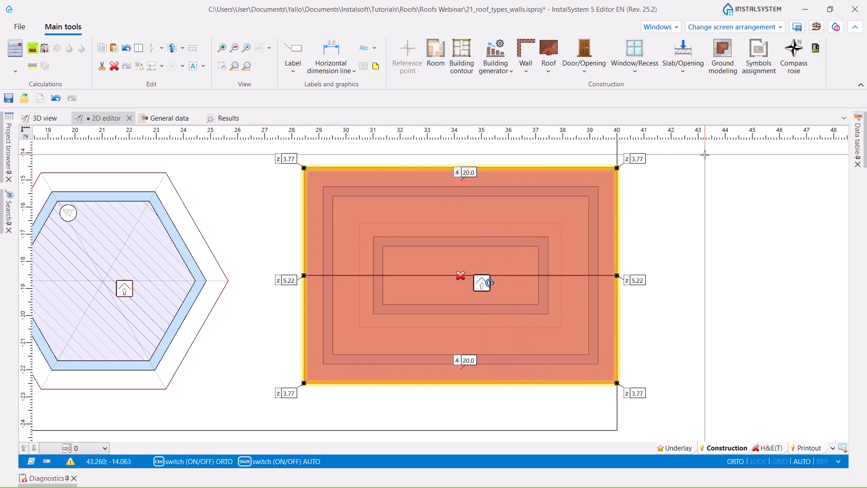
# - Cut a rectangular opening in the roof along the outer outline of the inner walls
pyautogui.click(550, 73)
pyautogui.click(634, 258)
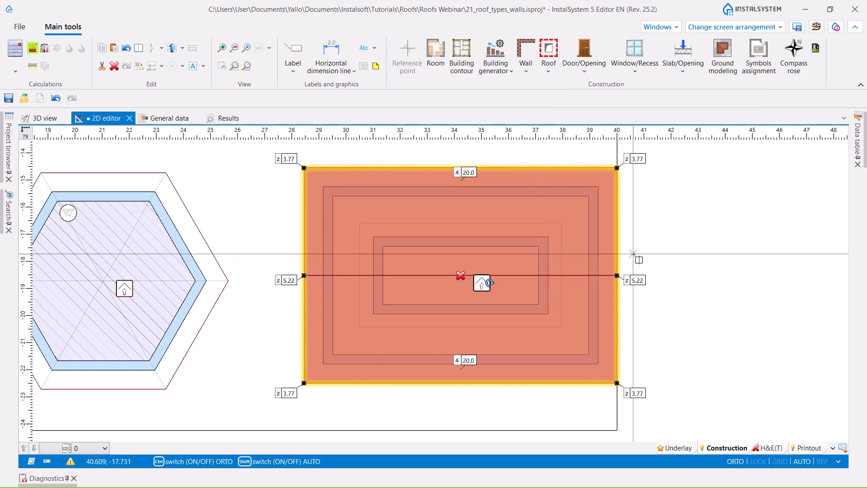
pyautogui.click(374, 236)
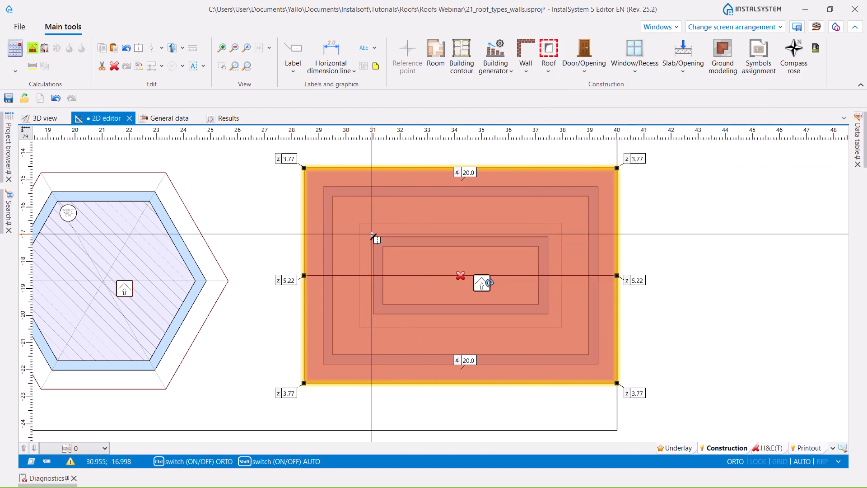
pyautogui.click(548, 314)
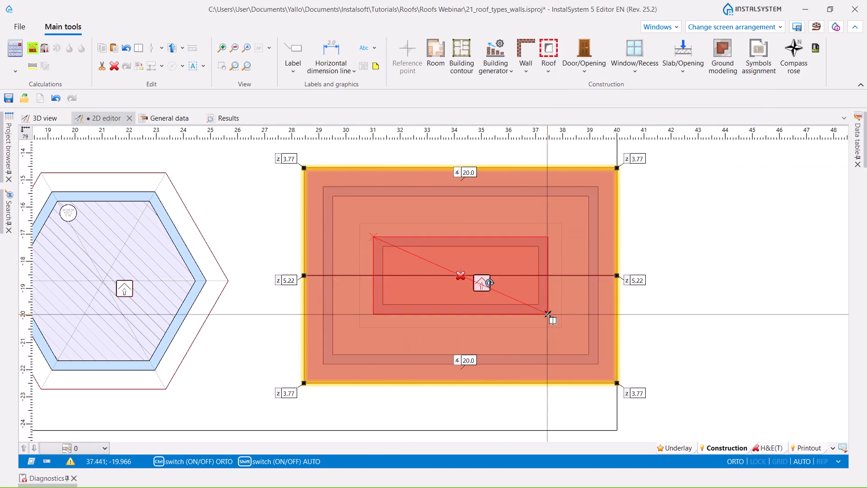
pyautogui.click(547, 314)
pyautogui.click(547, 314)
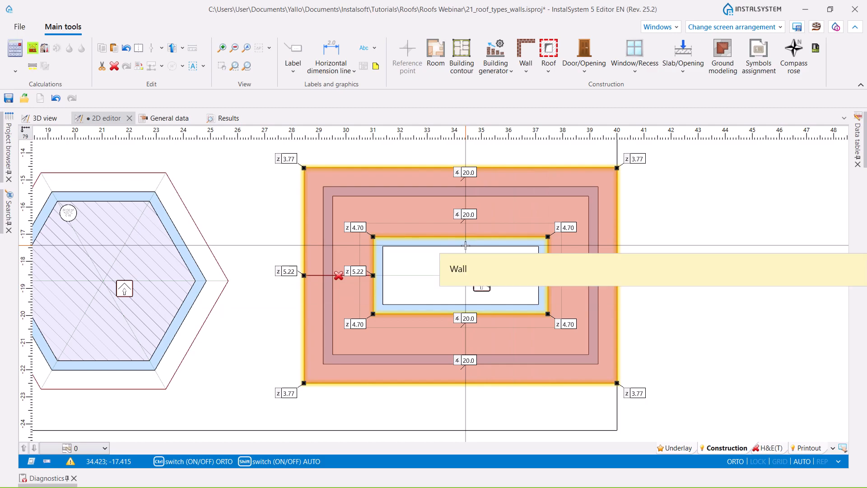
# - Insert an upper rectangular roof along the inner guide outline and add a lengthwise edge joining its short-side midpoints
pyautogui.click(549, 63)
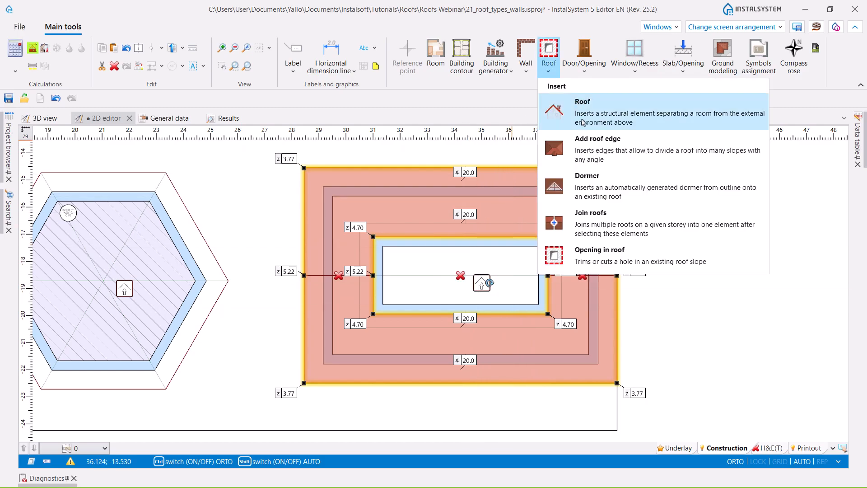
pyautogui.click(587, 108)
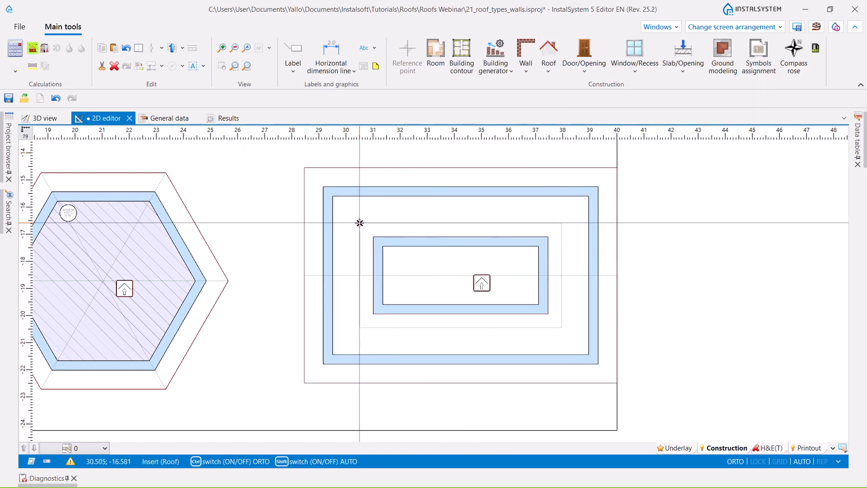
pyautogui.click(562, 329)
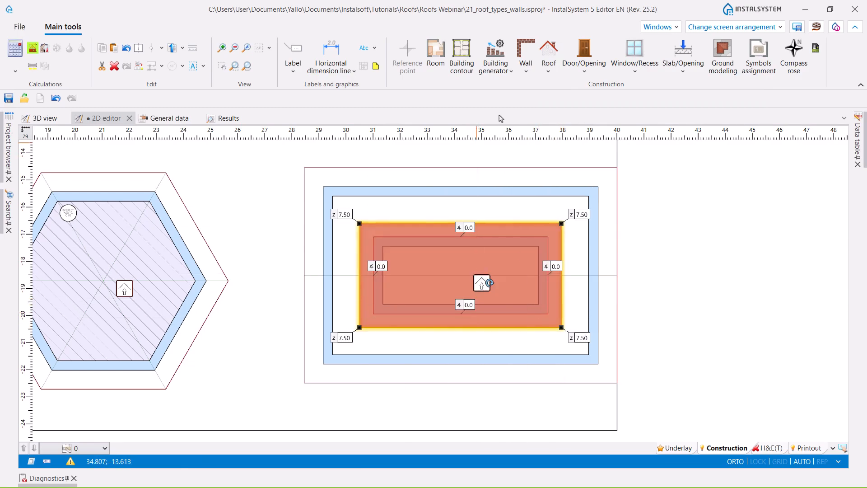
pyautogui.click(548, 69)
pyautogui.click(591, 134)
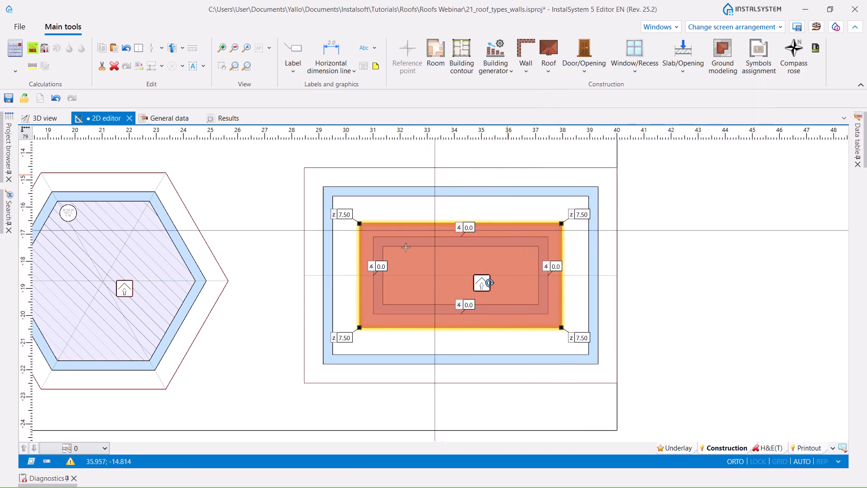
pyautogui.click(358, 275)
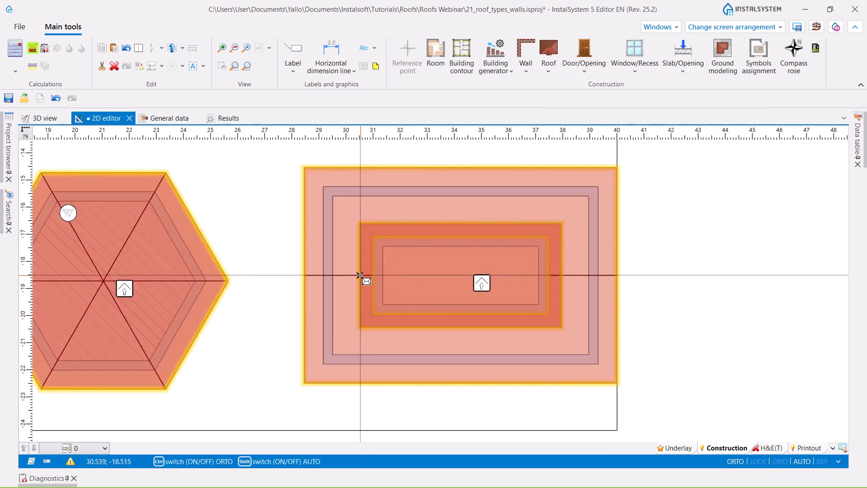
pyautogui.click(561, 276)
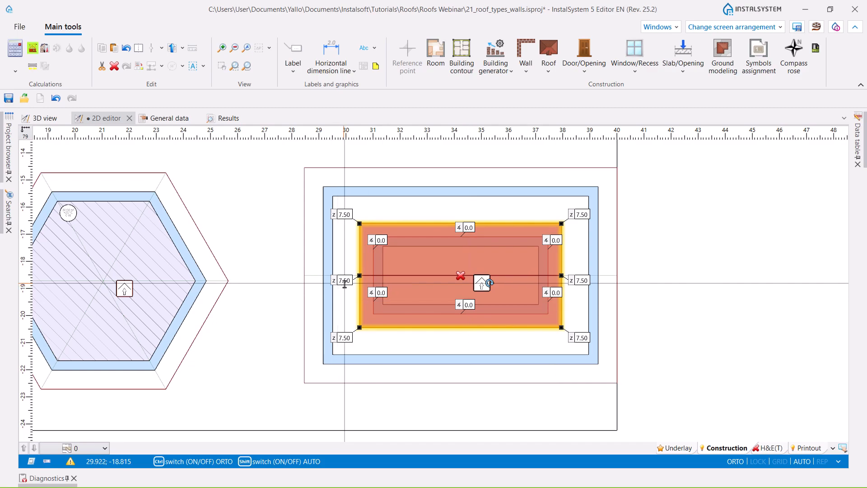
# - Set both ends of the upper roof's ridge to a height of 6.73 and its two long slopes to 20°
pyautogui.keyDown('shift'); pyautogui.click(583, 280); pyautogui.keyUp('shift')
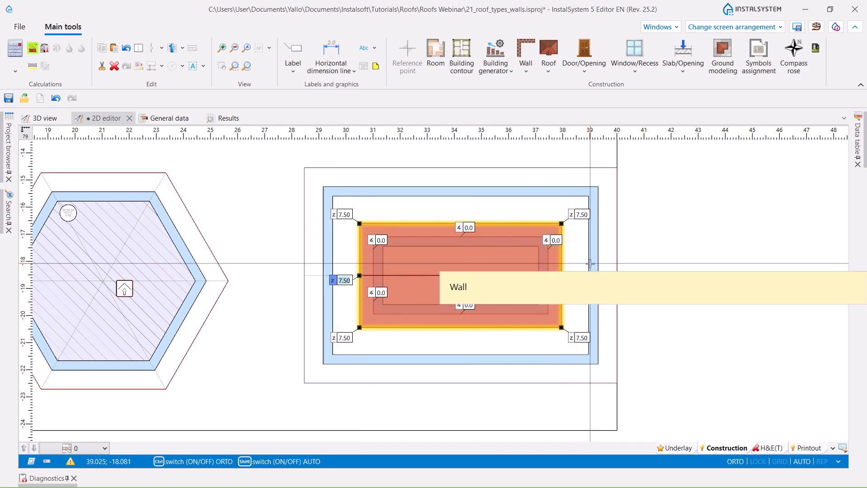
pyautogui.write('6.73')
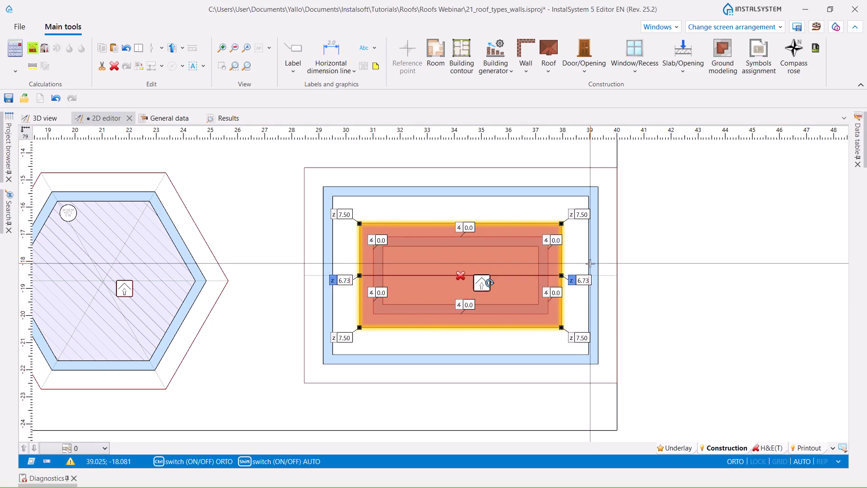
pyautogui.press('Return')
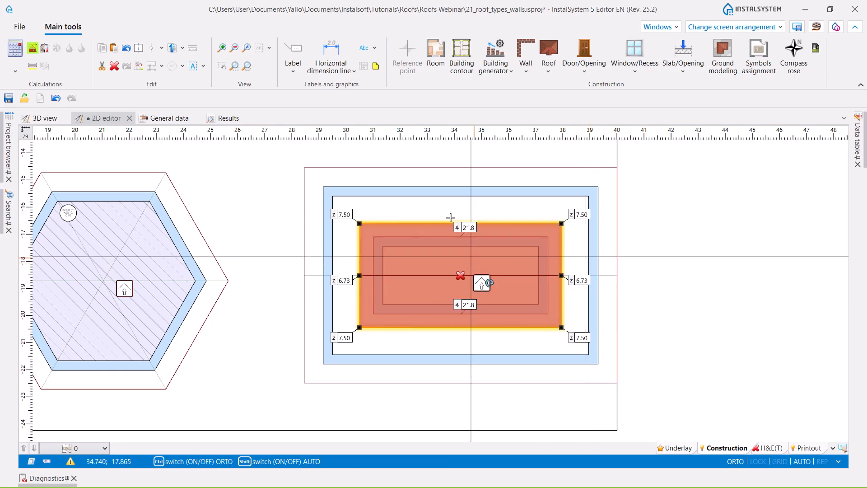
pyautogui.click(472, 228)
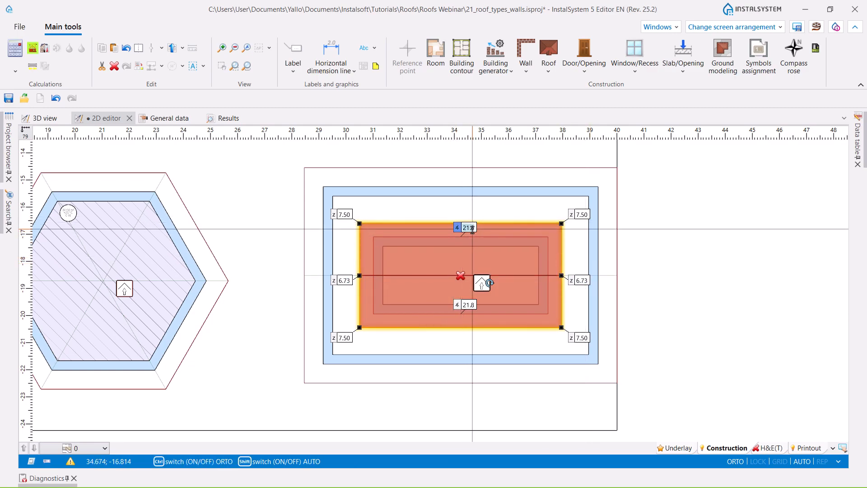
pyautogui.keyDown('ctrl'); pyautogui.click(468, 303); pyautogui.keyUp('ctrl')
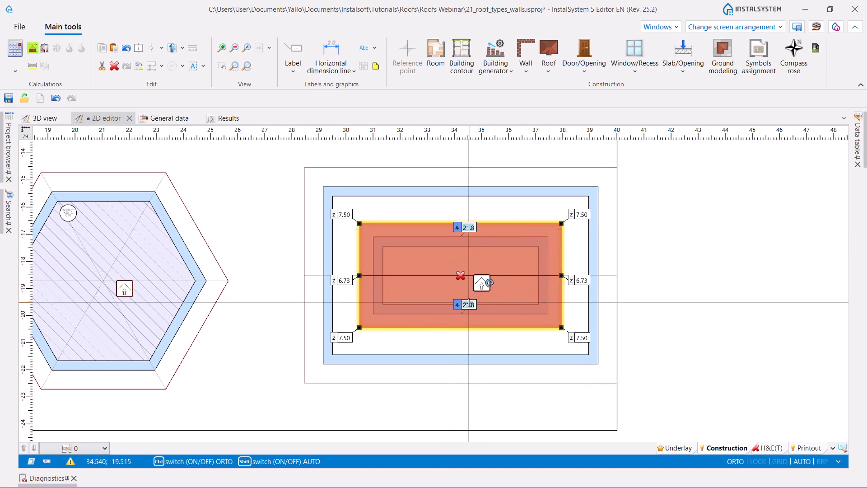
pyautogui.write('20')
pyautogui.press('Return')
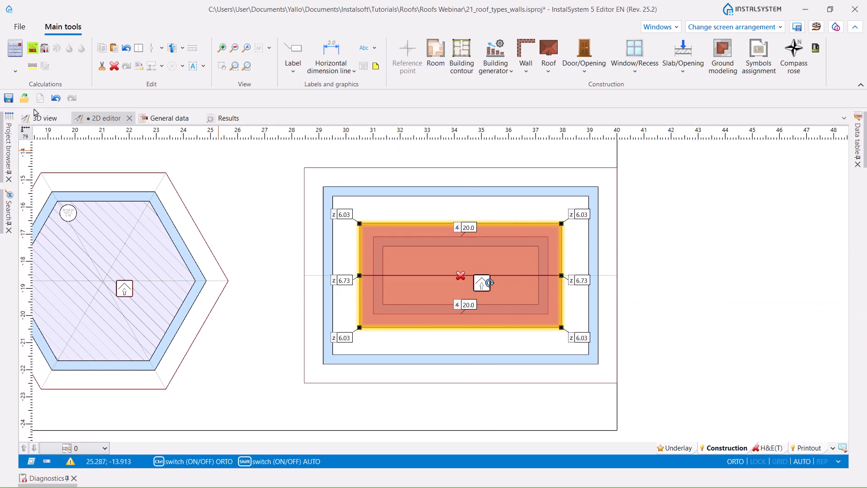
# - Show the nested-wall building in 3D and run the computation of building structure
pyautogui.click(44, 118)
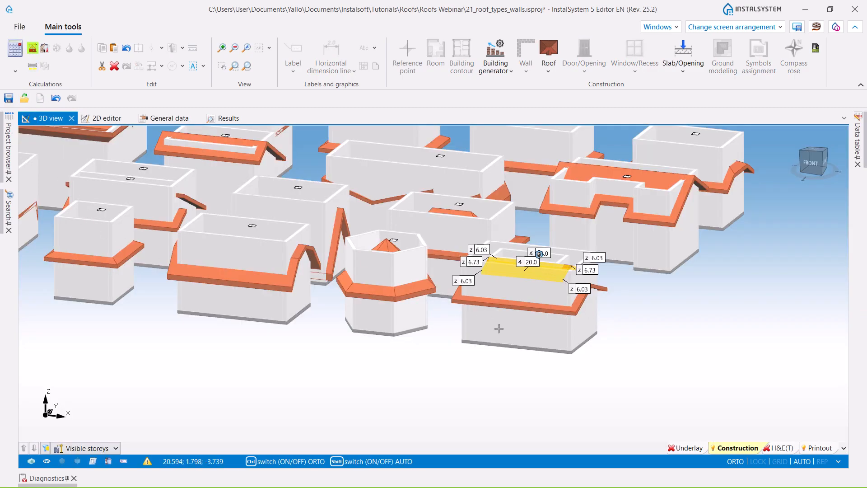
pyautogui.keyDown('ctrl'); pyautogui.moveTo(649, 377); pyautogui.dragTo(610, 380, button='middle'); pyautogui.keyUp('ctrl')
pyautogui.click(400, 395)
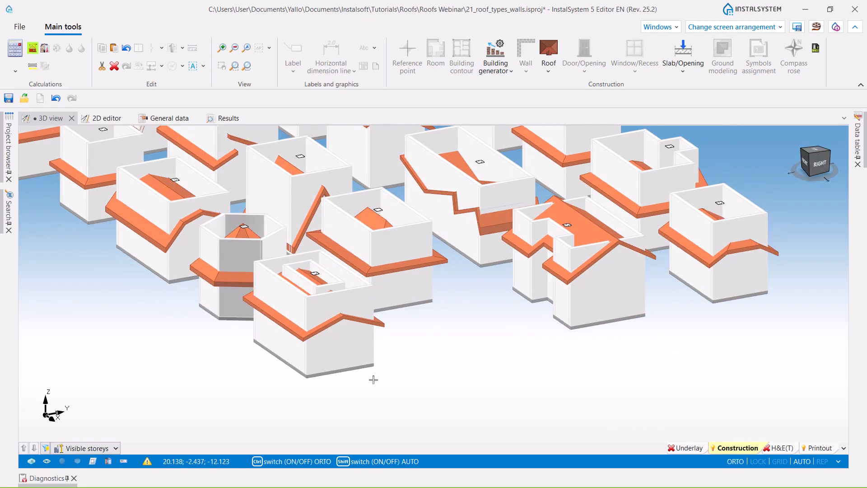
pyautogui.click(33, 50)
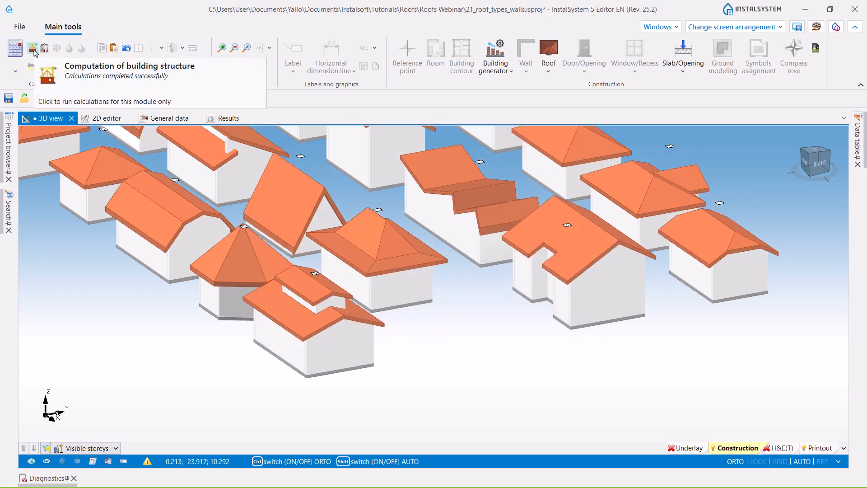
# - Examine the two-level roof and the whole set of roofs in 3D, including the H&E(T) display of the buildings
pyautogui.moveTo(385, 364); pyautogui.dragTo(381, 395, button='middle')
pyautogui.scroll(4, 418, 359)
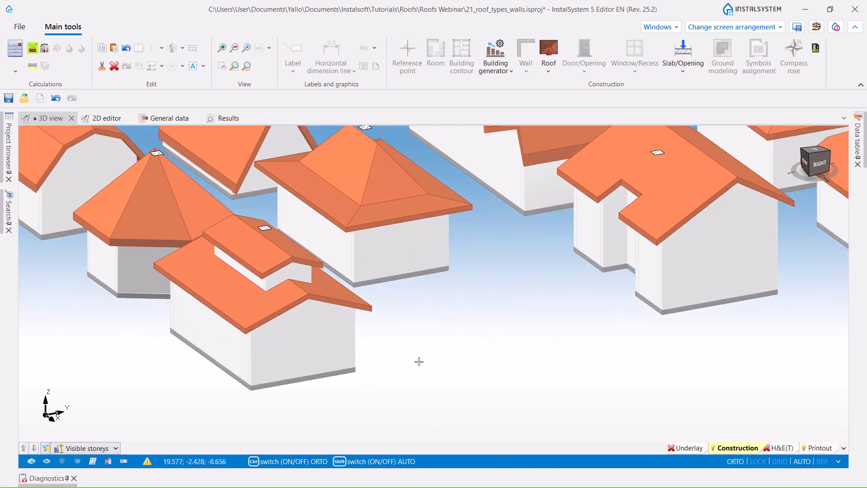
pyautogui.scroll(-3, 419, 350)
pyautogui.moveTo(410, 360); pyautogui.dragTo(375, 374, button='middle')
pyautogui.click(772, 449)
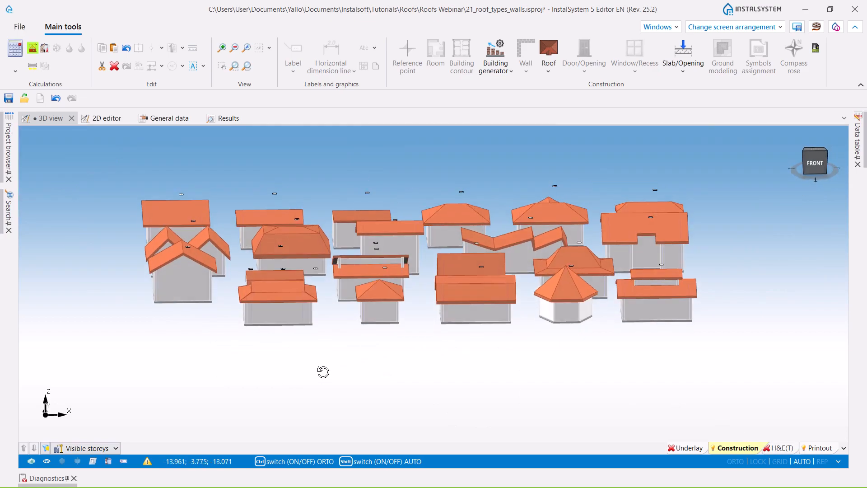
pyautogui.moveTo(324, 371); pyautogui.dragTo(316, 381, button='middle')
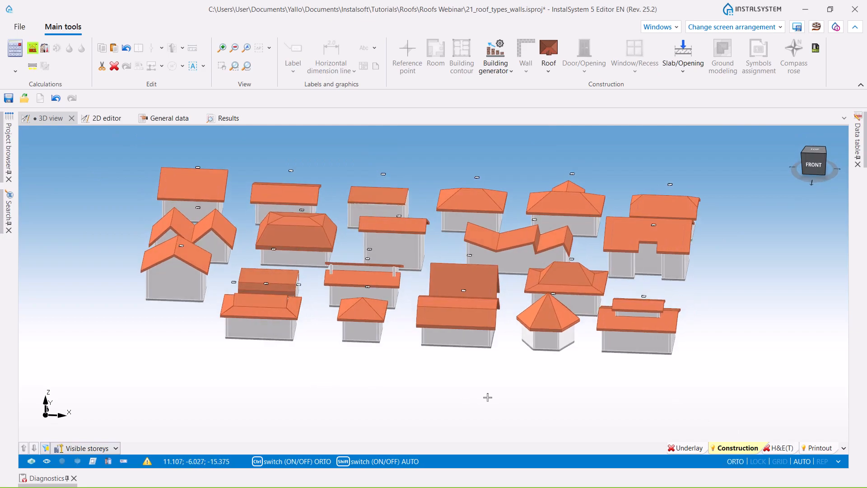
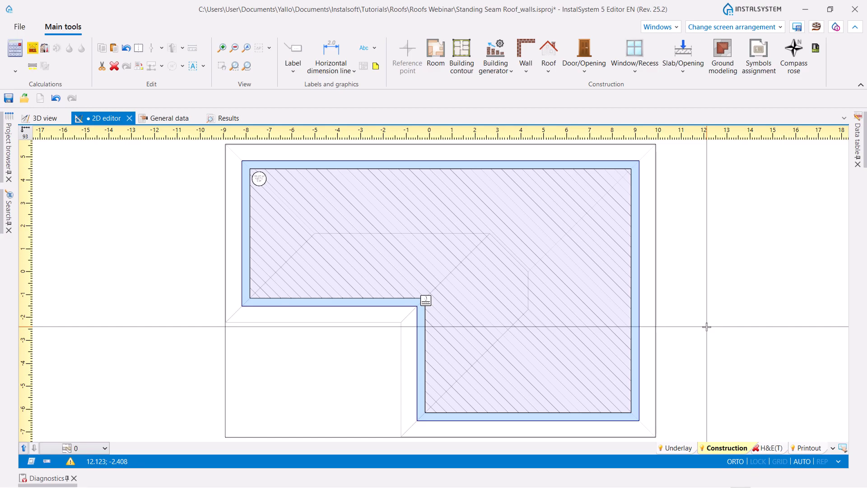
# - Switch the plan to storey 1 and inspect the building's walls in the 3D view
pyautogui.moveTo(592, 315); pyautogui.dragTo(590, 290, button='middle')
pyautogui.moveTo(644, 267); pyautogui.dragTo(615, 281, button='middle')
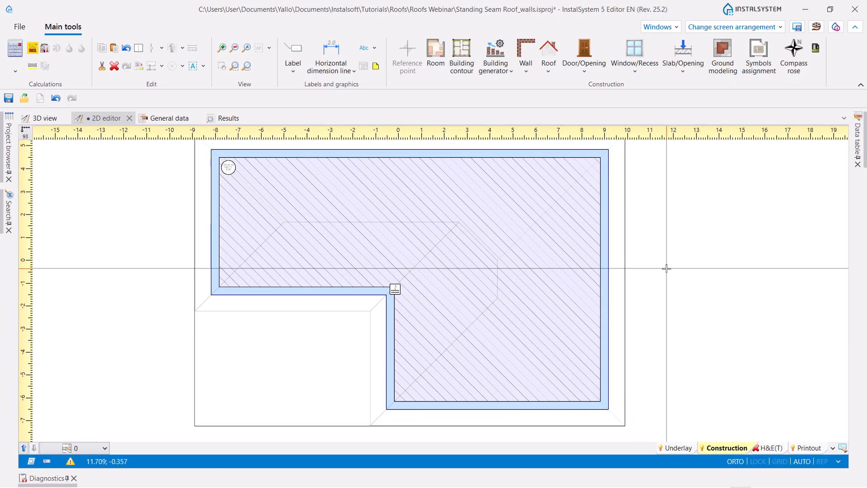
pyautogui.moveTo(340, 341); pyautogui.dragTo(333, 322, button='middle')
pyautogui.scroll(-5, 328, 320)
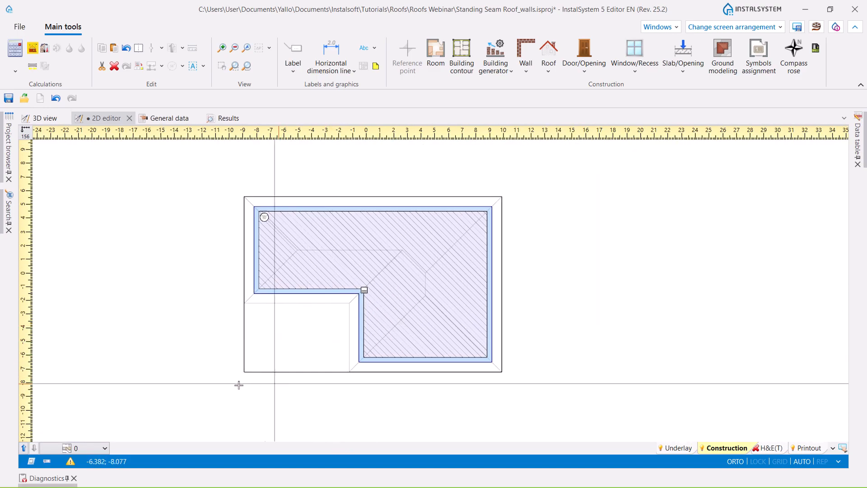
pyautogui.click(103, 448)
pyautogui.click(81, 393)
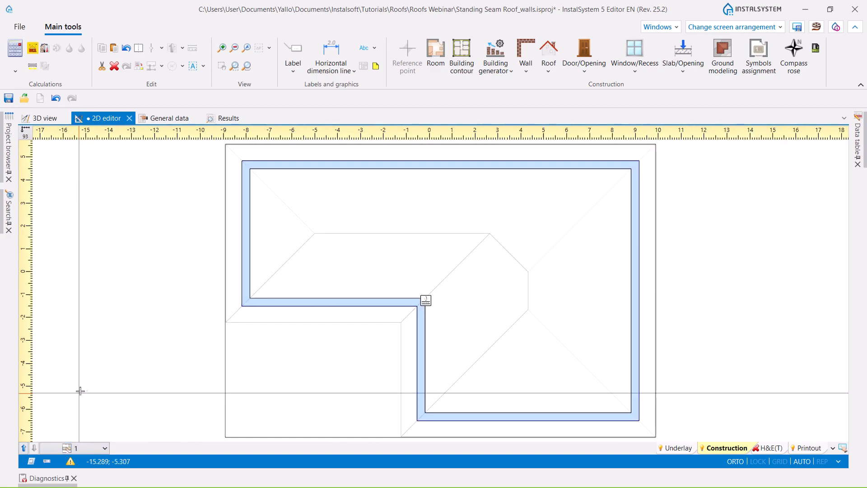
pyautogui.click(46, 118)
pyautogui.moveTo(319, 376); pyautogui.dragTo(289, 377, button='middle')
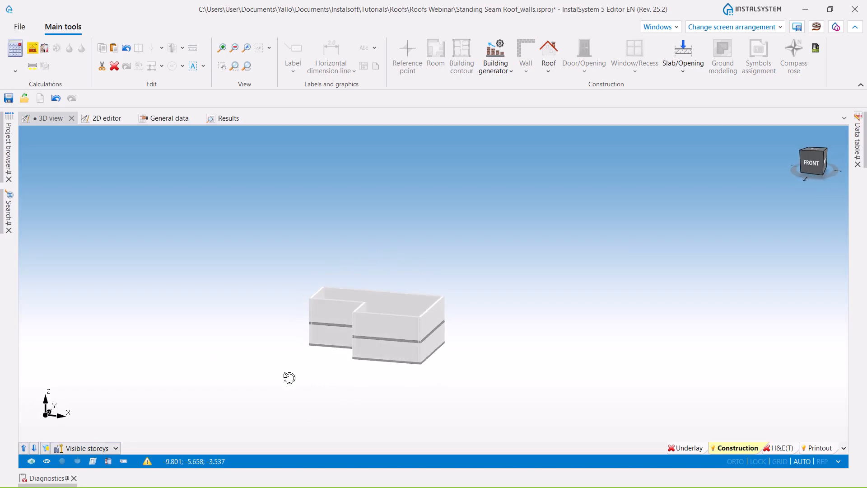
# - Insert a roof in the storey 1 plan by tracing the L-shaped eaves outline around the walls
pyautogui.hotkey('ctrl', 'Tab')
pyautogui.click(548, 72)
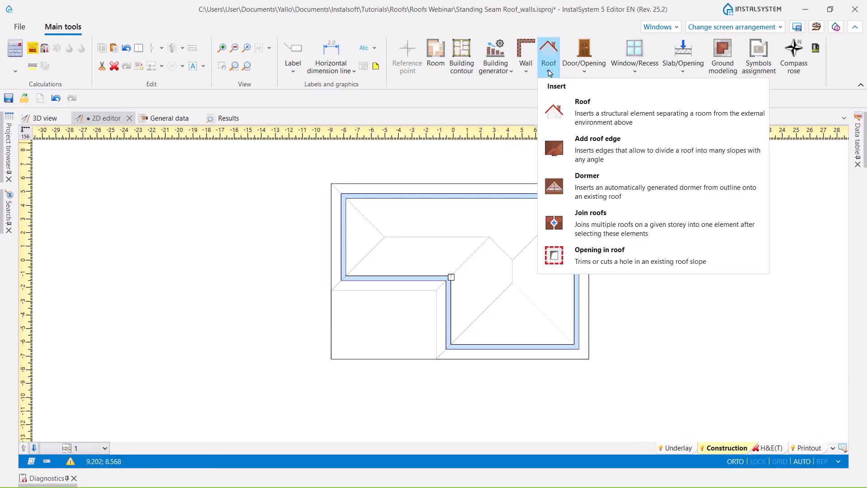
pyautogui.click(601, 115)
pyautogui.click(330, 182)
pyautogui.click(589, 183)
pyautogui.click(589, 359)
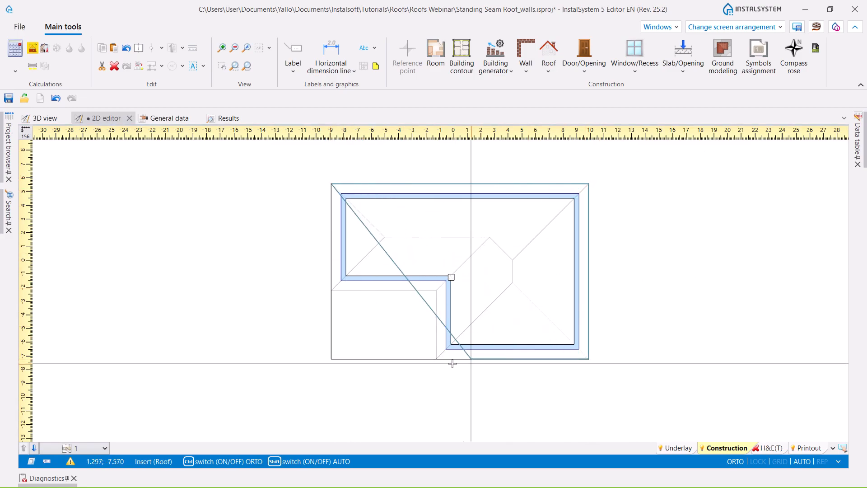
pyautogui.click(436, 359)
pyautogui.click(436, 290)
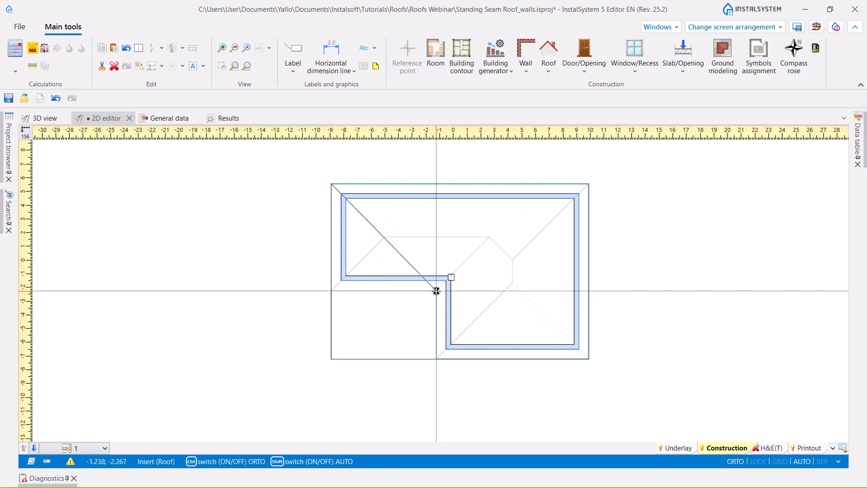
pyautogui.doubleClick(331, 291)
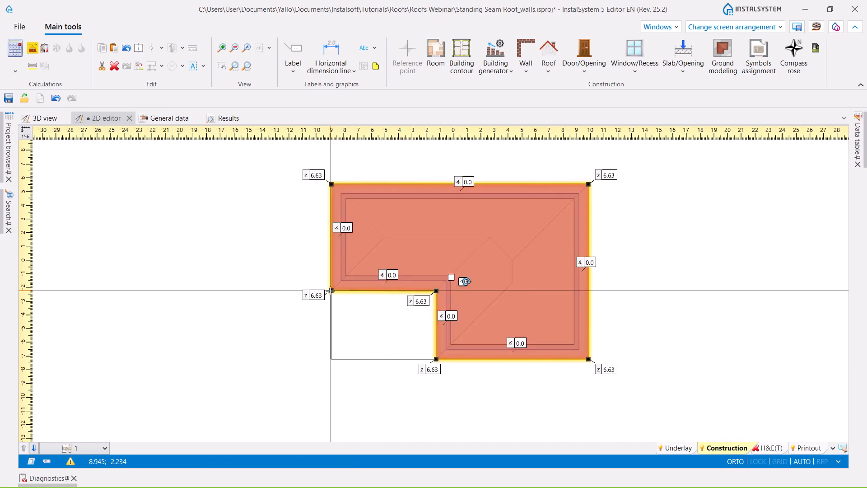
# - Add roof edges for the short ridge and its three hips to the upper-right, lower-right and lower-wing corners of the roof outline
pyautogui.click(548, 54)
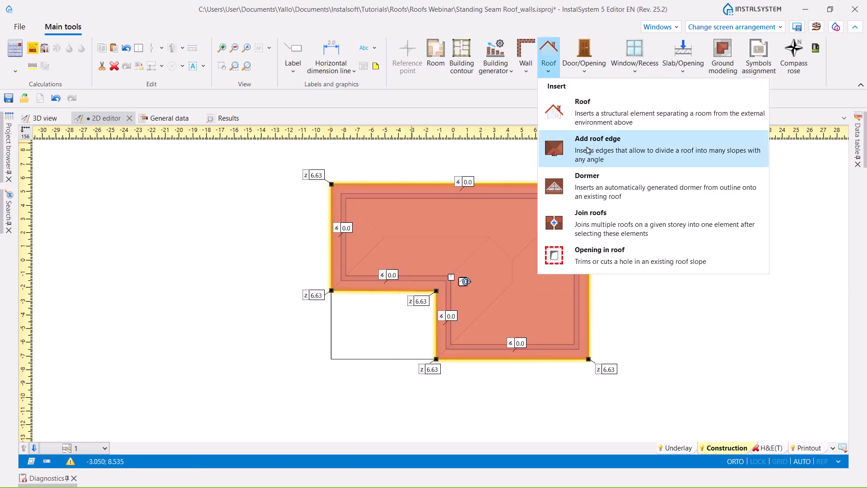
pyautogui.click(601, 135)
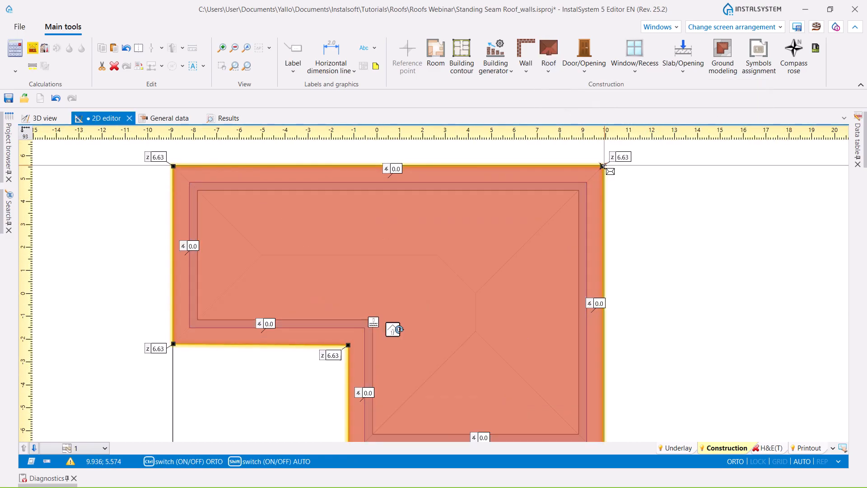
pyautogui.scroll(2, 567, 207)
pyautogui.click(475, 292)
pyautogui.click(474, 334)
pyautogui.moveTo(478, 302); pyautogui.dragTo(408, 144, button='middle')
pyautogui.click(532, 297)
pyautogui.scroll(-3, 532, 316)
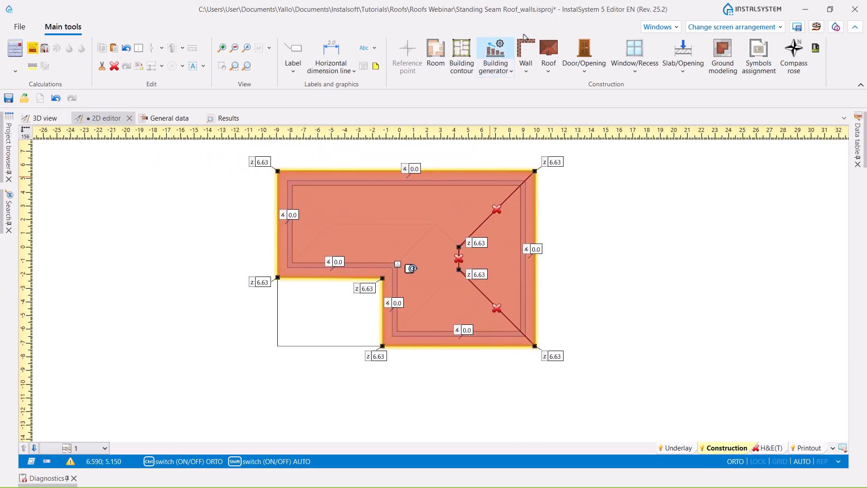
pyautogui.click(458, 269)
pyautogui.click(380, 346)
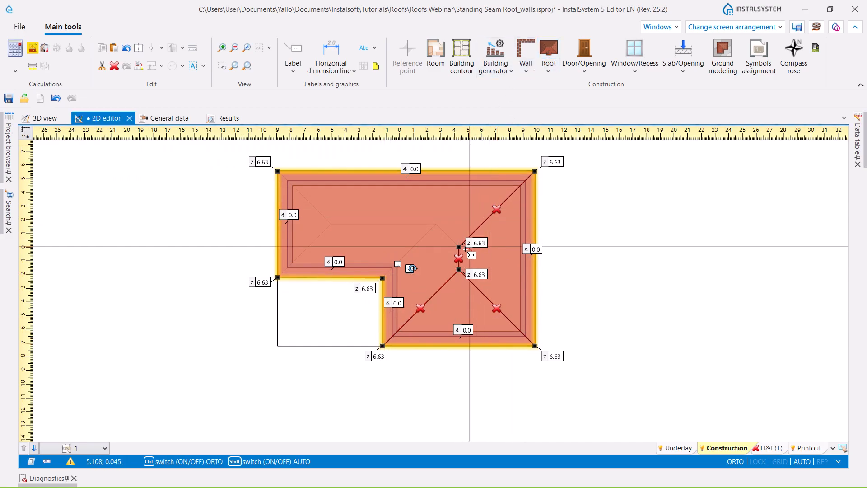
# - Add roof edges for the long ridge, its link to the short ridge, both left-end hips and the valley to the inner corner
pyautogui.click(434, 223)
pyautogui.click(331, 224)
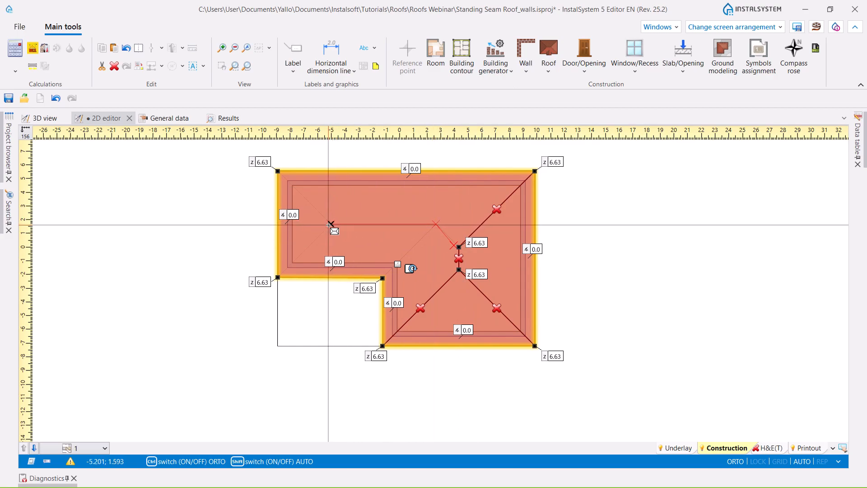
pyautogui.click(277, 171)
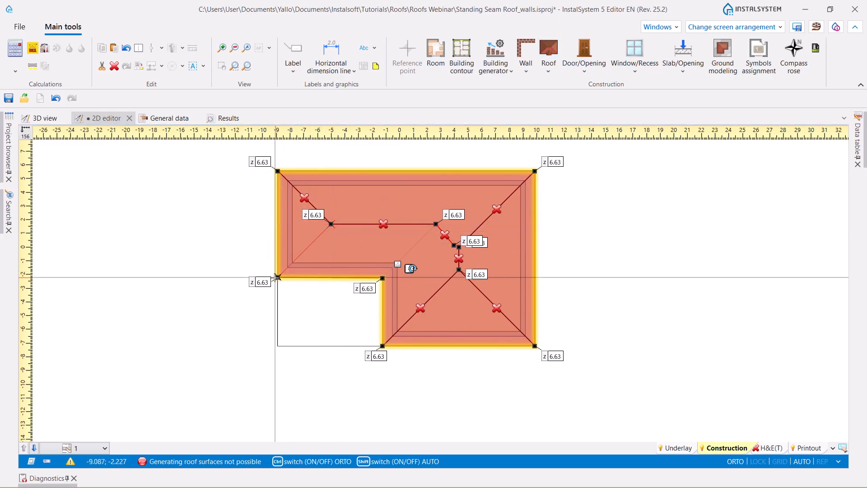
pyautogui.click(278, 276)
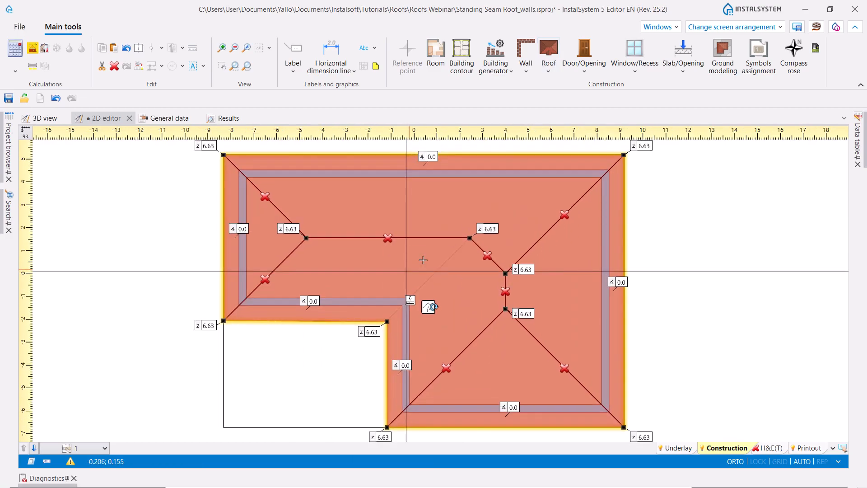
pyautogui.click(550, 60)
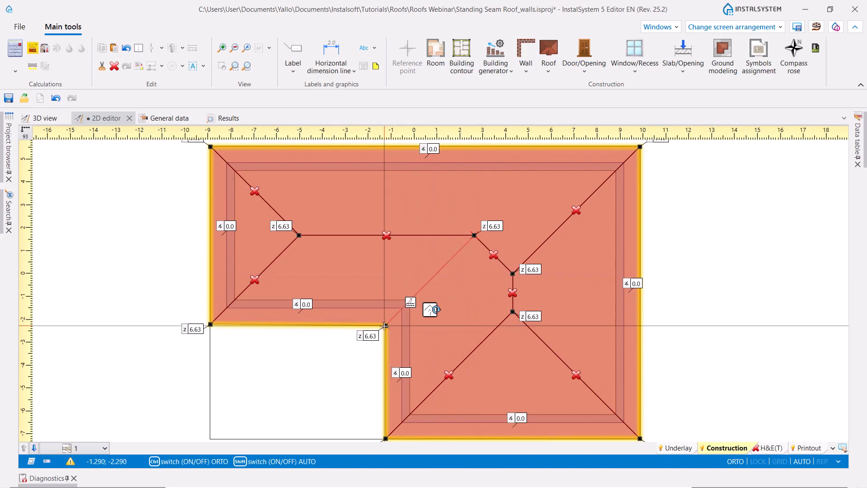
pyautogui.scroll(-3, 623, 283)
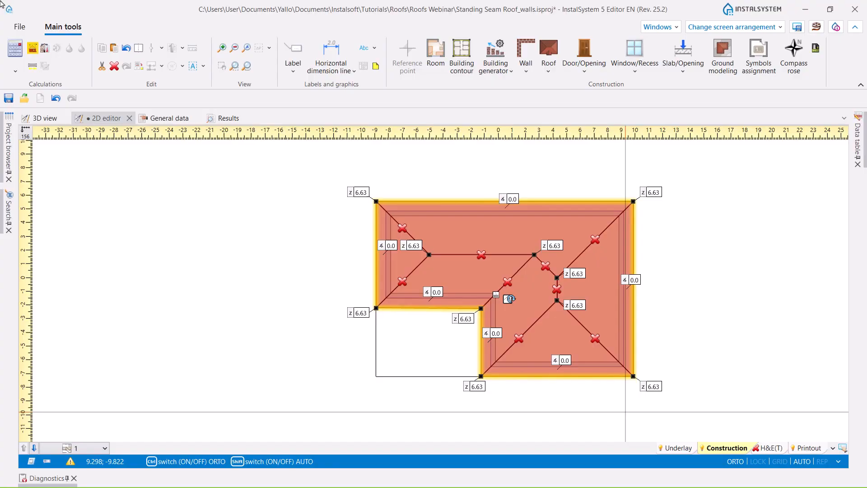
# - Set the Z height of both end points of the long ridge to 5.66
pyautogui.click(582, 304)
pyautogui.click(582, 274)
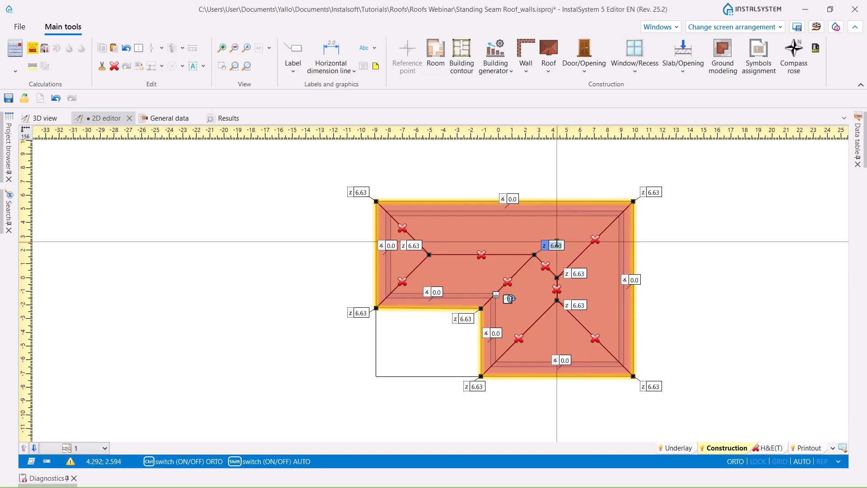
pyautogui.keyDown('ctrl'); pyautogui.click(418, 244); pyautogui.keyUp('ctrl')
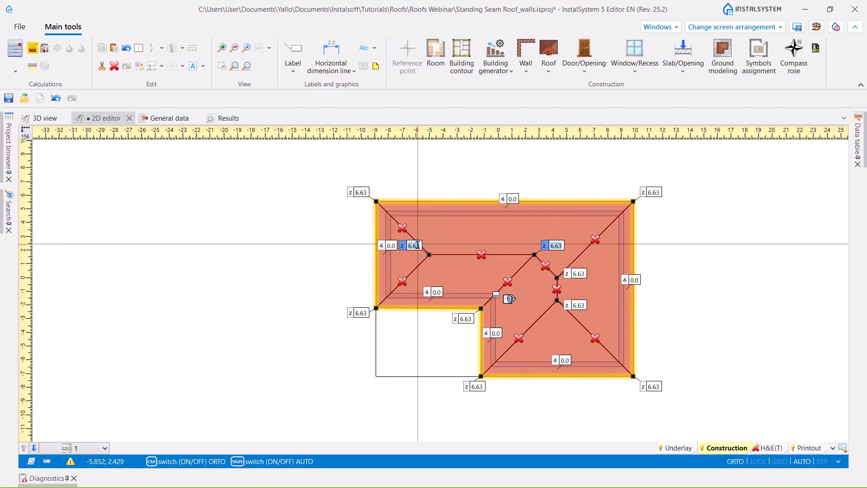
pyautogui.press('Return')
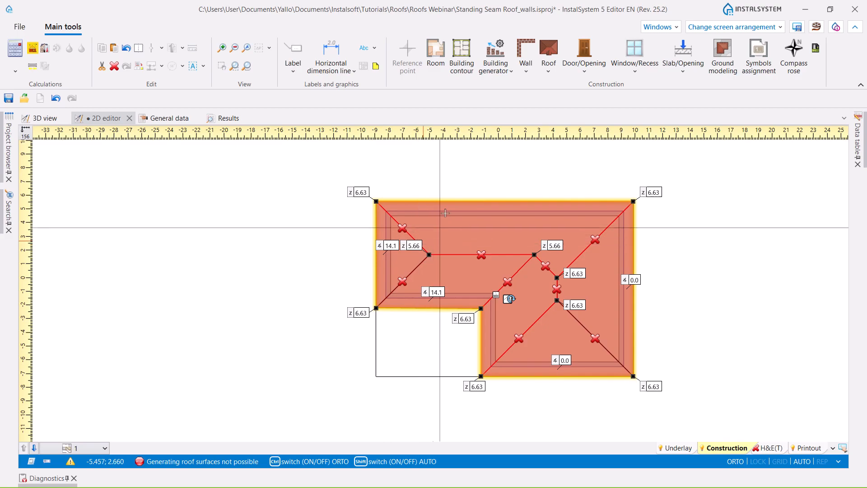
# - Set the Z height of all six corner points of the roof outline to 3.42
pyautogui.click(361, 191)
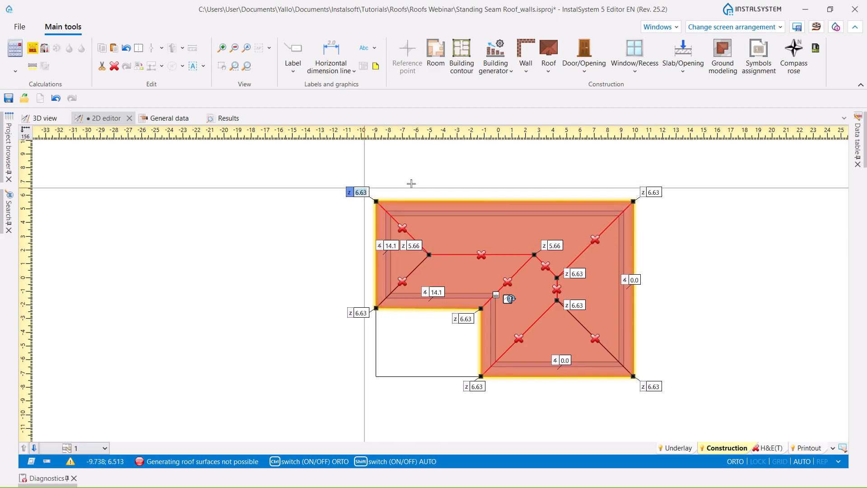
pyautogui.keyDown('ctrl'); pyautogui.click(650, 192); pyautogui.keyUp('ctrl')
pyautogui.keyDown('ctrl'); pyautogui.click(653, 385); pyautogui.keyUp('ctrl')
pyautogui.keyDown('ctrl'); pyautogui.click(474, 386); pyautogui.keyUp('ctrl')
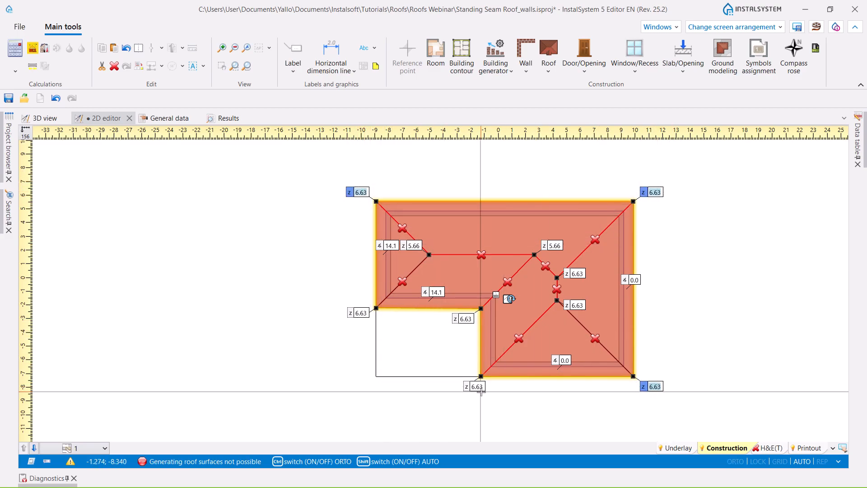
pyautogui.keyDown('ctrl'); pyautogui.click(465, 319); pyautogui.keyUp('ctrl')
pyautogui.keyDown('ctrl'); pyautogui.click(364, 313); pyautogui.keyUp('ctrl')
pyautogui.write('3')
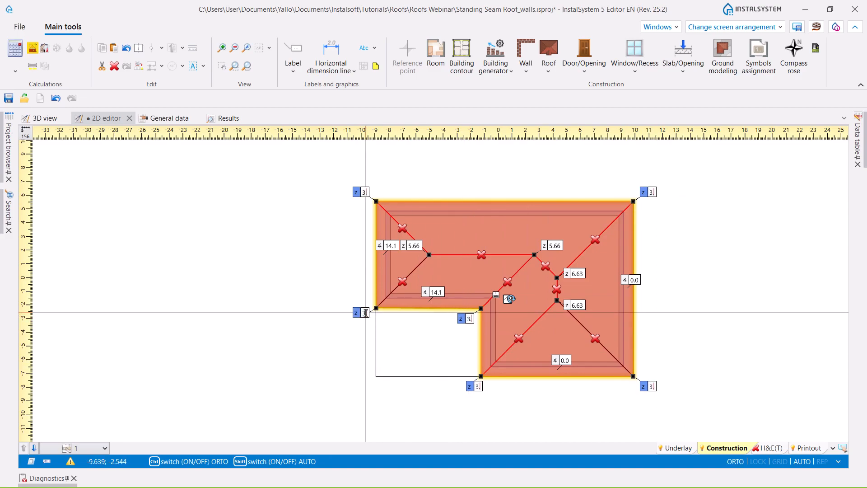
pyautogui.write('.42')
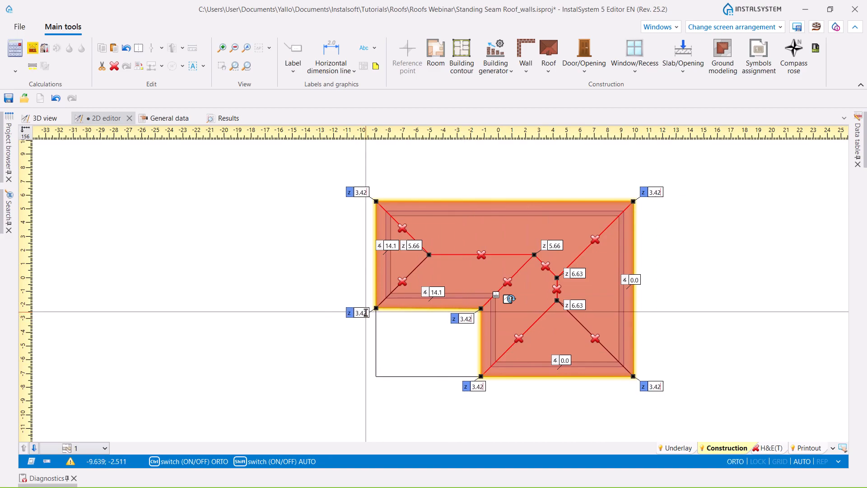
pyautogui.press('Return')
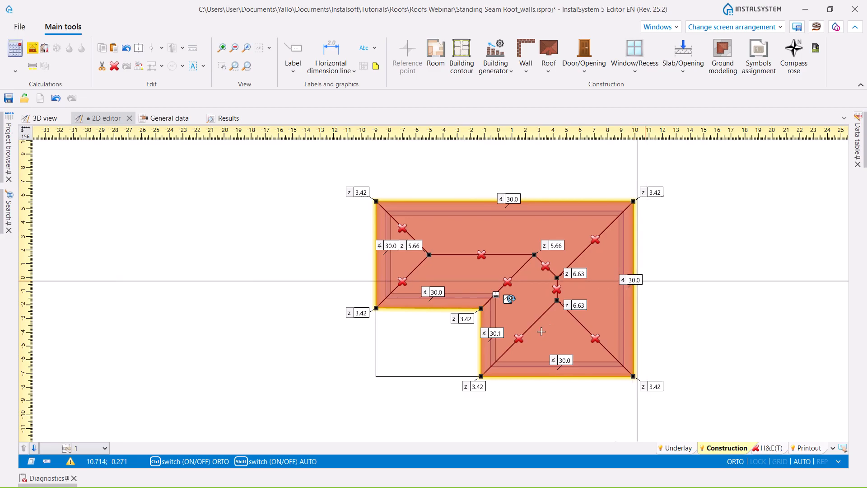
# - Generate the room under the roof on storey 1 and examine the hipped roof in the 3D view
pyautogui.click(33, 49)
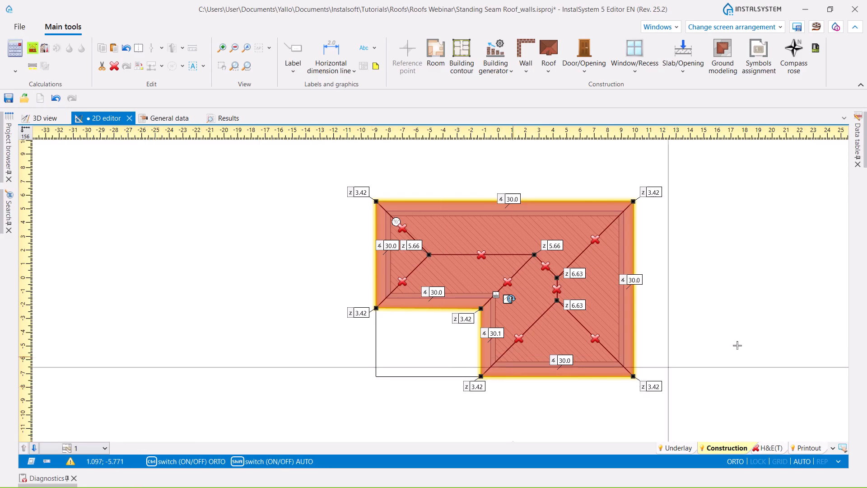
pyautogui.click(32, 121)
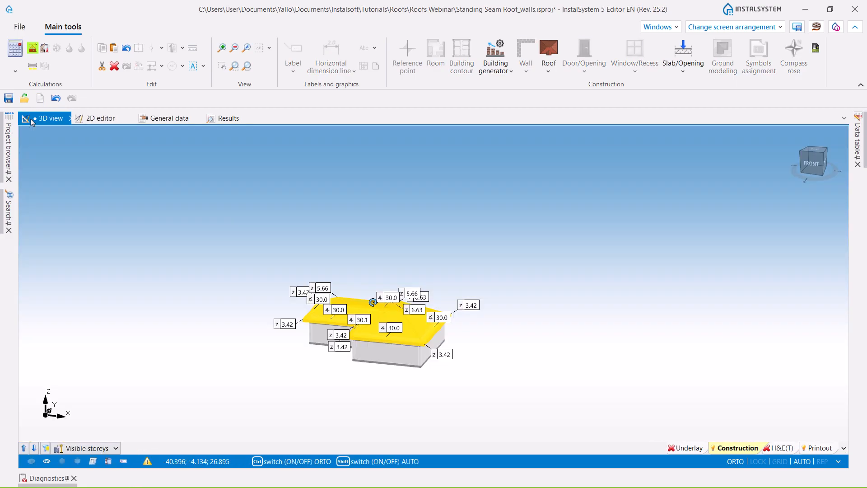
pyautogui.moveTo(267, 365); pyautogui.dragTo(308, 383, button='right')
pyautogui.click(309, 388)
pyautogui.moveTo(332, 371)
pyautogui.mouseDown(button='middle')
pyautogui.moveTo(385, 369)
pyautogui.moveTo(333, 371)
pyautogui.mouseUp(button='middle')
pyautogui.moveTo(585, 414); pyautogui.dragTo(560, 413, button='right')
pyautogui.moveTo(243, 322); pyautogui.dragTo(321, 337, button='middle')
pyautogui.moveTo(313, 361); pyautogui.dragTo(532, 360, button='right')
pyautogui.scroll(5, 442, 275)
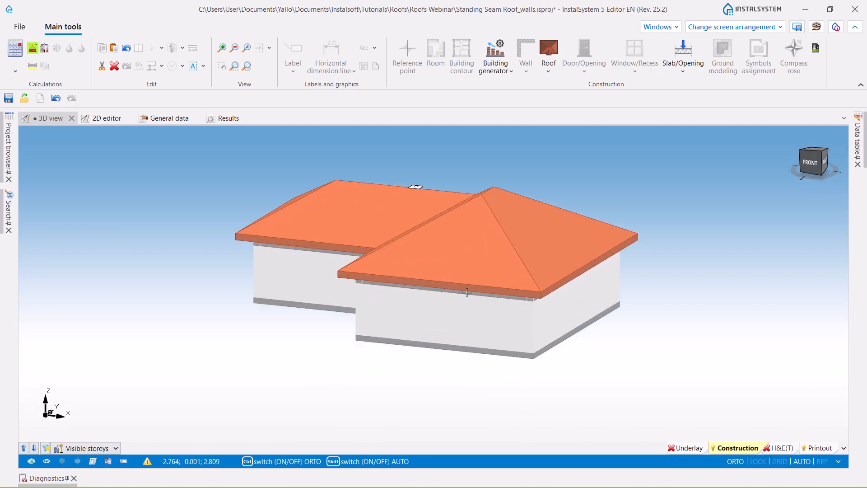
# - Hide all walls and all roofs in the 3D view to inspect the room volumes on both storeys
pyautogui.click(121, 463)
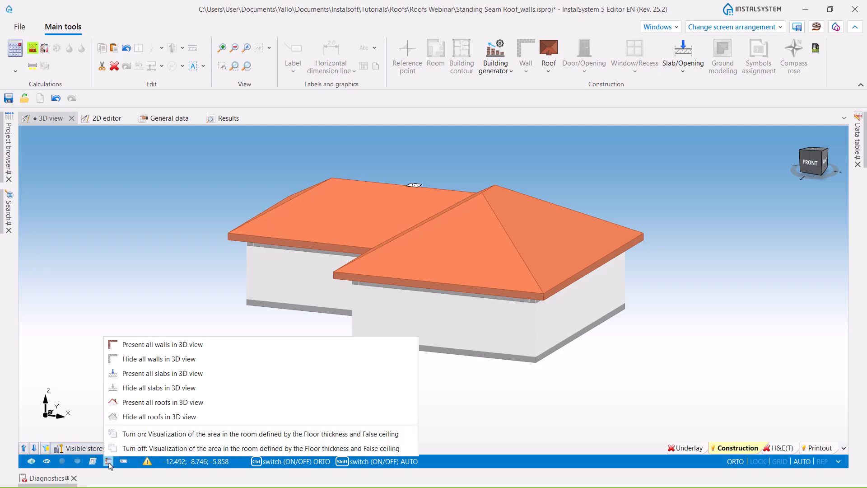
pyautogui.click(144, 360)
pyautogui.moveTo(271, 368); pyautogui.dragTo(300, 357, button='right')
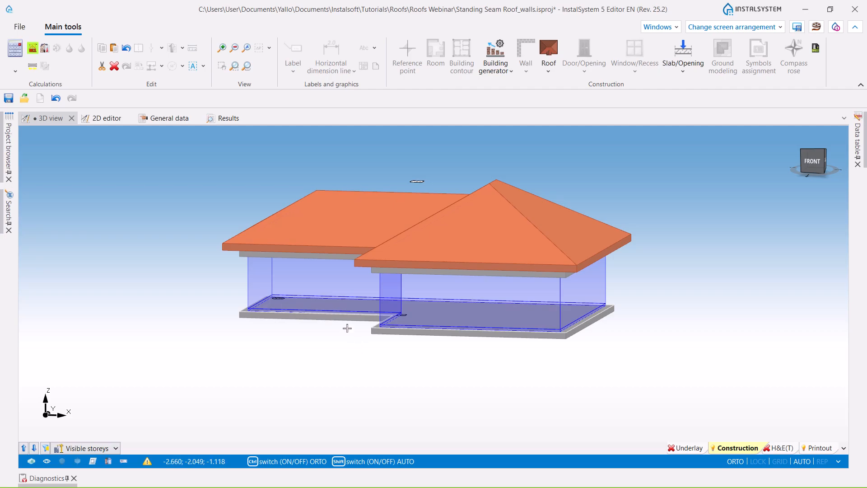
pyautogui.scroll(-3, 347, 329)
pyautogui.moveTo(330, 356); pyautogui.dragTo(276, 388, button='right')
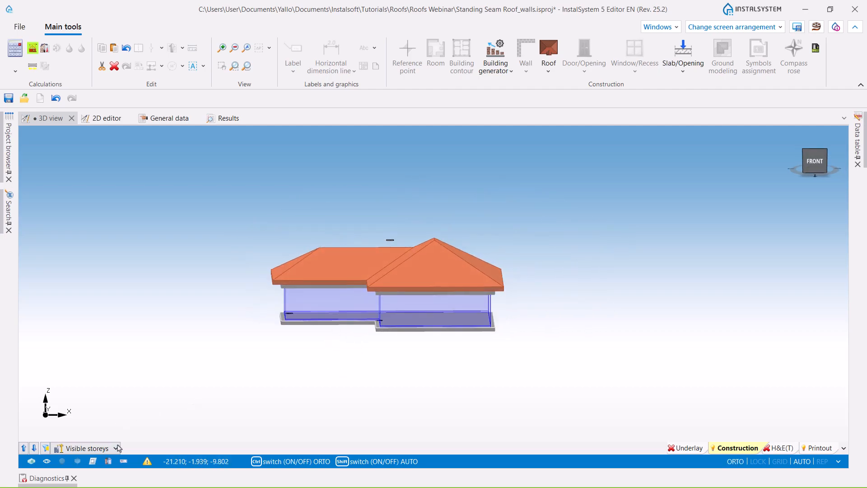
pyautogui.click(110, 462)
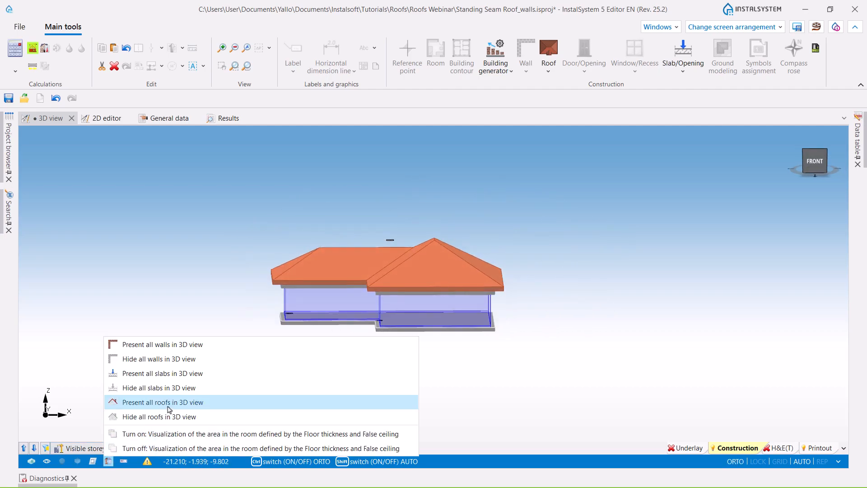
pyautogui.click(172, 416)
pyautogui.moveTo(418, 370); pyautogui.dragTo(377, 368, button='right')
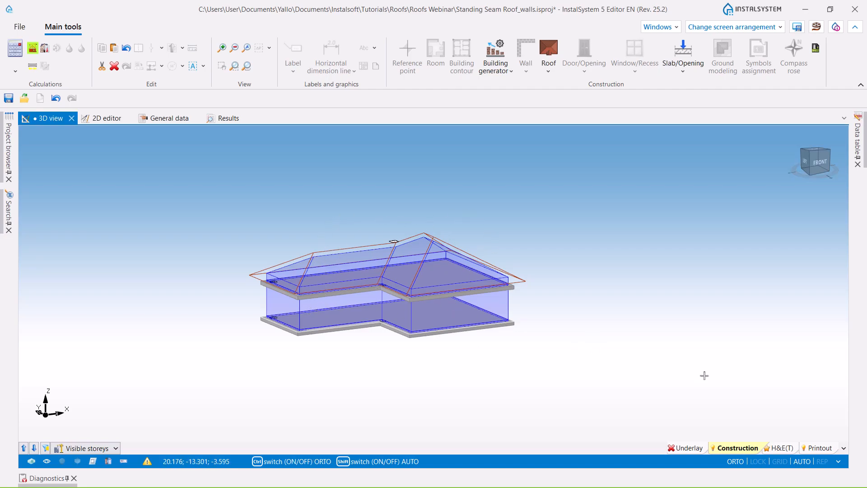
pyautogui.click(781, 451)
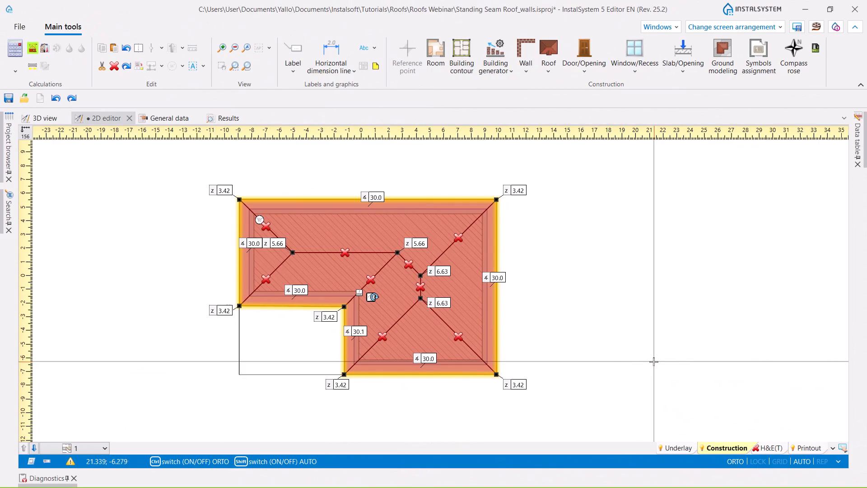
pyautogui.moveTo(586, 322); pyautogui.dragTo(598, 307, button='middle')
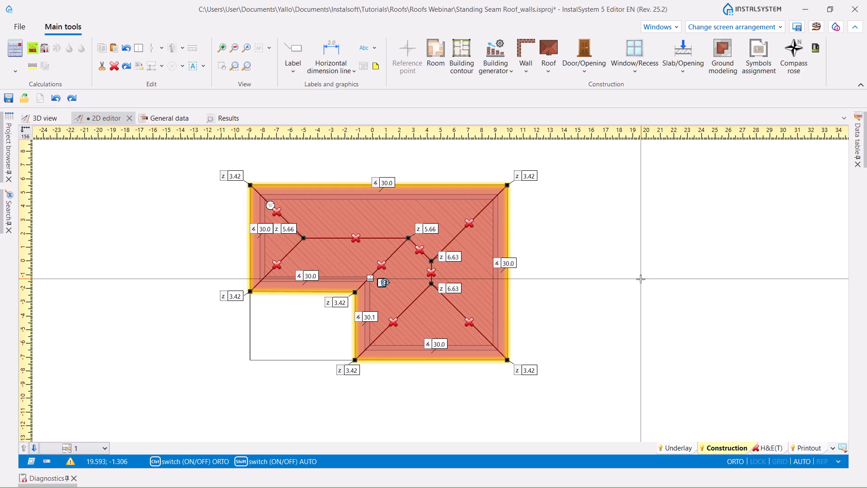
# - Set the Z height of both end points of the short ridge to 5.63
pyautogui.scroll(5, 456, 284)
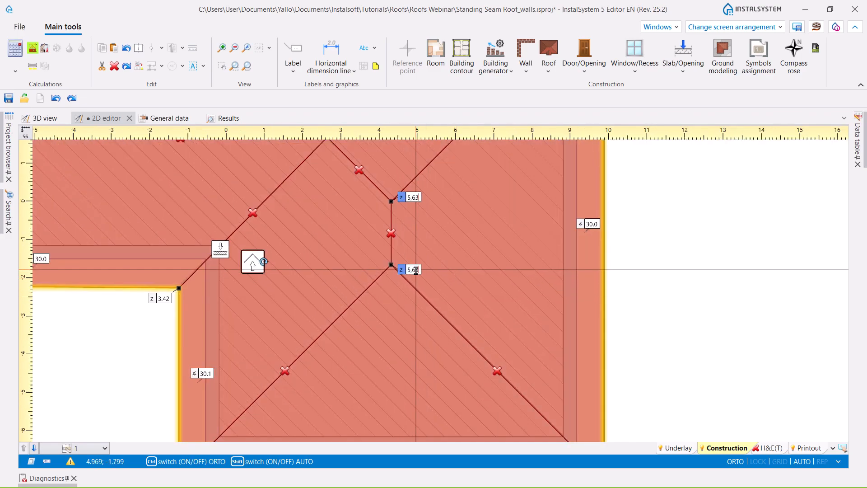
pyautogui.press('Return')
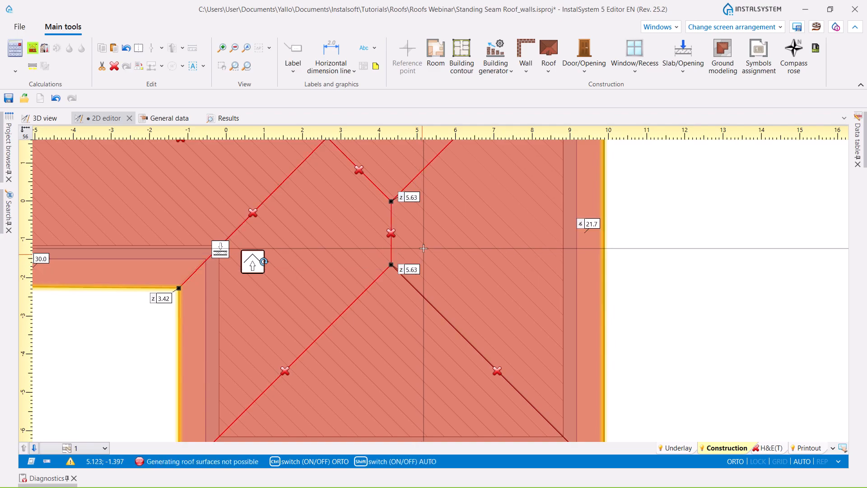
pyautogui.scroll(-2, 457, 242)
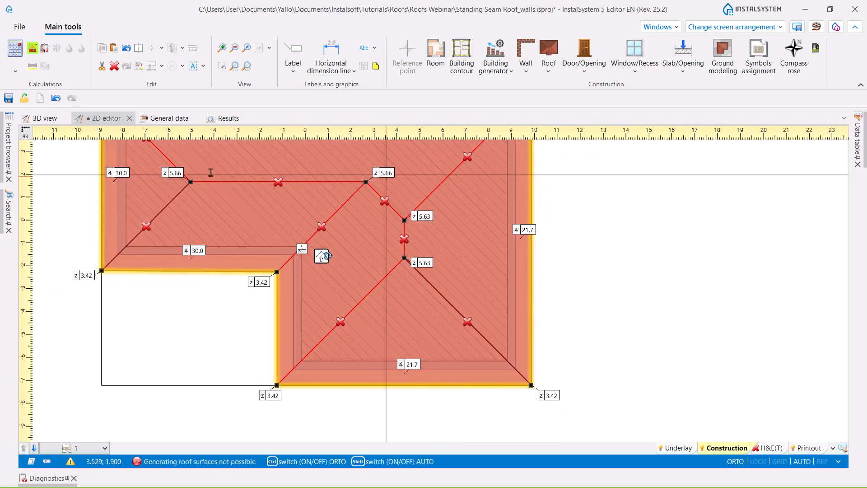
# - Set the Z height of both end points of the long ridge to 4.66
pyautogui.click(173, 173)
pyautogui.keyDown('shift'); pyautogui.click(388, 177); pyautogui.keyUp('shift')
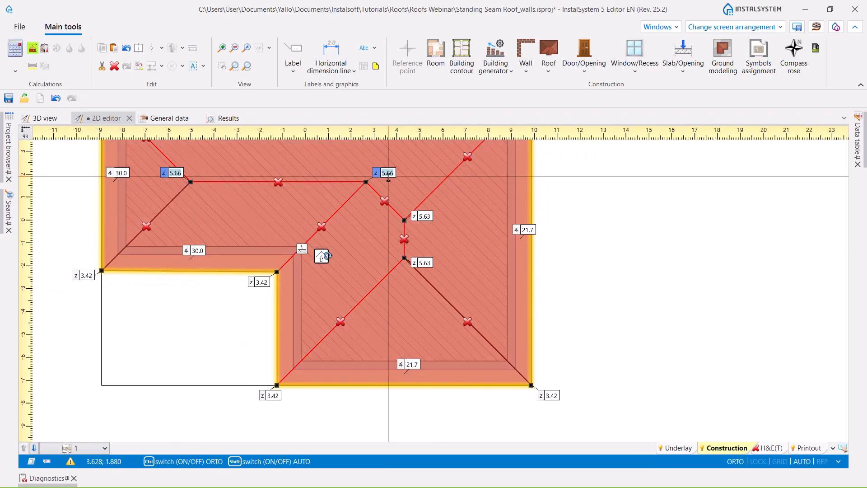
pyautogui.write('4.66')
pyautogui.press('Return')
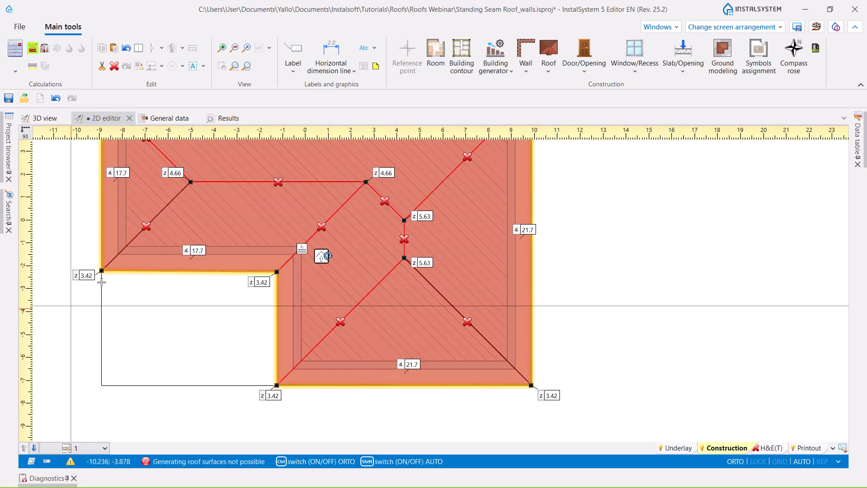
# - Set the Z height of all six corner points of the roof outline to 2.42
pyautogui.click(84, 275)
pyautogui.keyDown('shift'); pyautogui.click(261, 282); pyautogui.keyUp('shift')
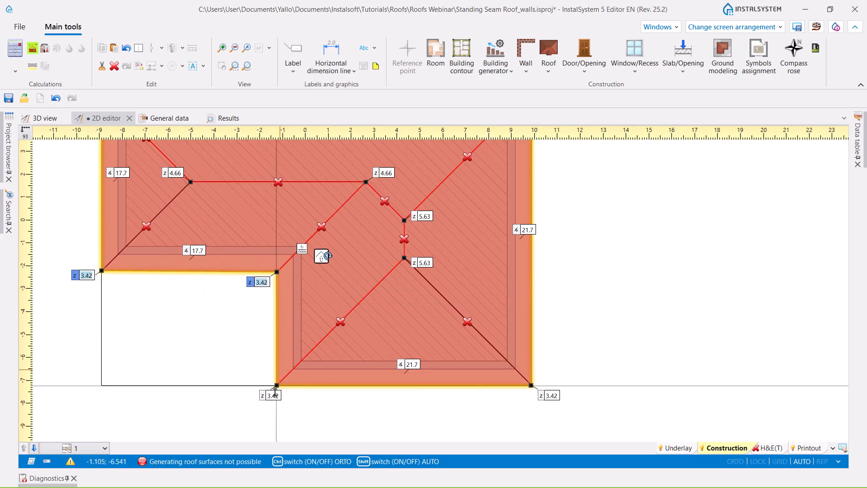
pyautogui.keyDown('shift'); pyautogui.click(272, 395); pyautogui.keyUp('shift')
pyautogui.keyDown('shift'); pyautogui.click(550, 396); pyautogui.keyUp('shift')
pyautogui.scroll(-3, 541, 402)
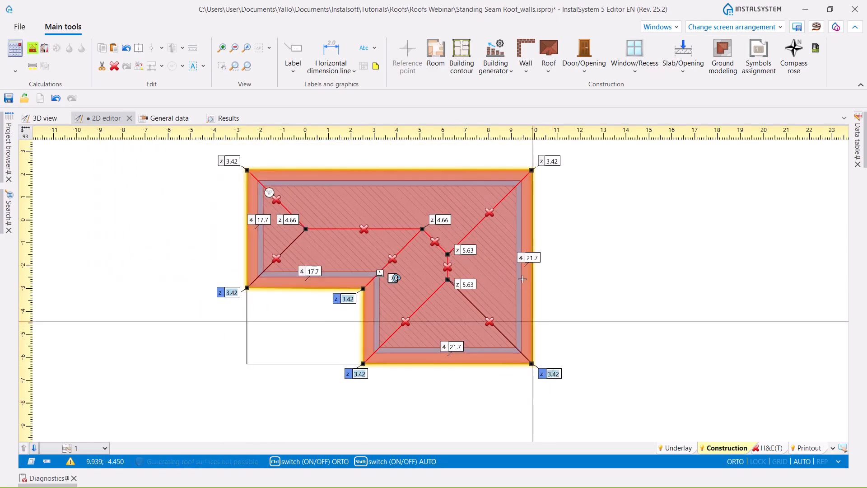
pyautogui.keyDown('shift'); pyautogui.click(562, 220); pyautogui.keyUp('shift')
pyautogui.keyDown('shift'); pyautogui.click(270, 220); pyautogui.keyUp('shift')
pyautogui.write('2')
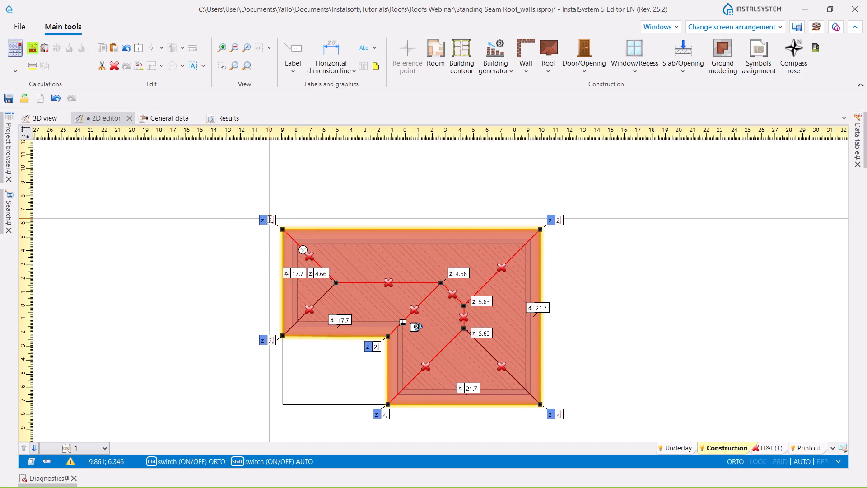
pyautogui.write(',4')
pyautogui.write('2')
pyautogui.press('Return')
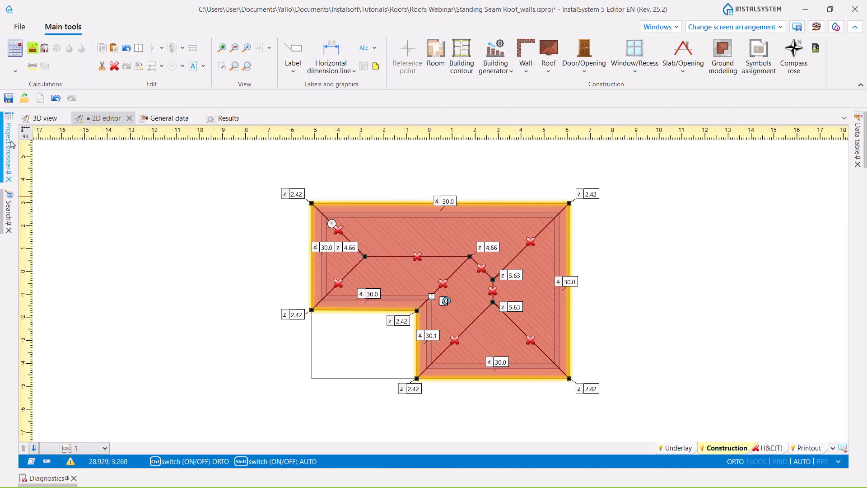
# - Examine the lowered hipped roof against the slabs and room volumes in the 3D view
pyautogui.click(43, 118)
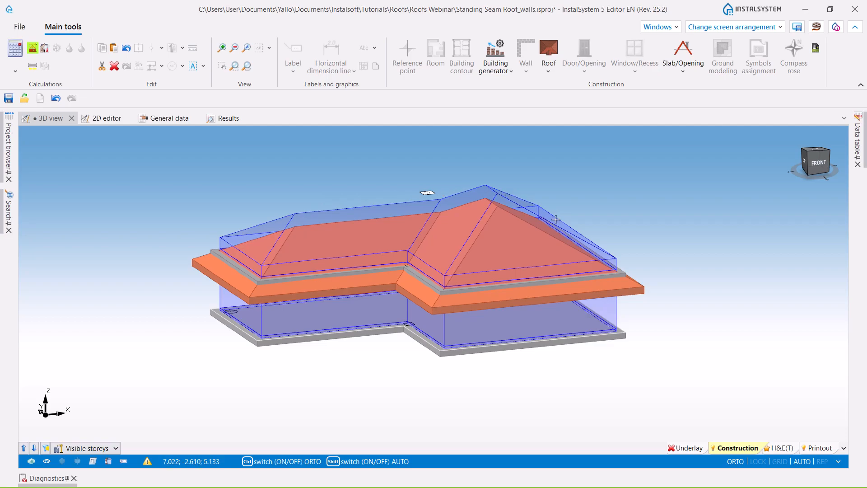
pyautogui.moveTo(257, 360)
pyautogui.keyDown('ctrl'); pyautogui.mouseDown(button='middle')
pyautogui.moveTo(294, 375)
pyautogui.moveTo(271, 391)
pyautogui.moveTo(247, 344)
pyautogui.moveTo(246, 358)
pyautogui.mouseUp(button='middle'); pyautogui.keyUp('ctrl')
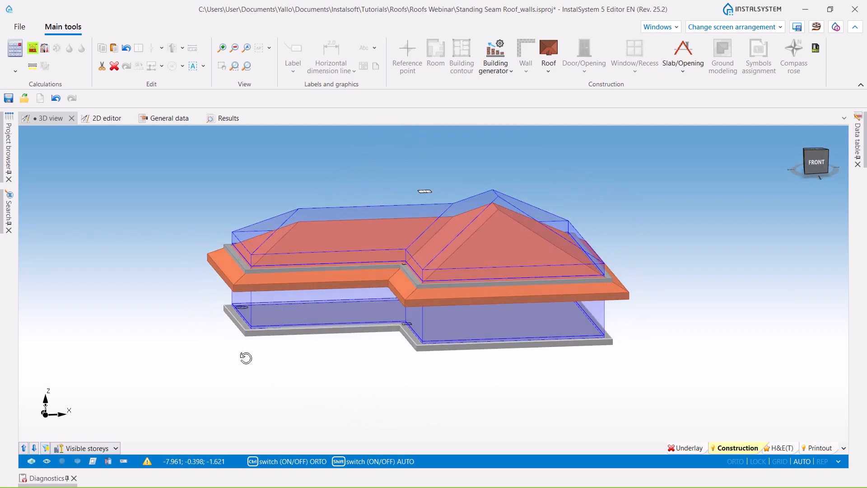
pyautogui.moveTo(331, 363); pyautogui.dragTo(346, 364, button='middle')
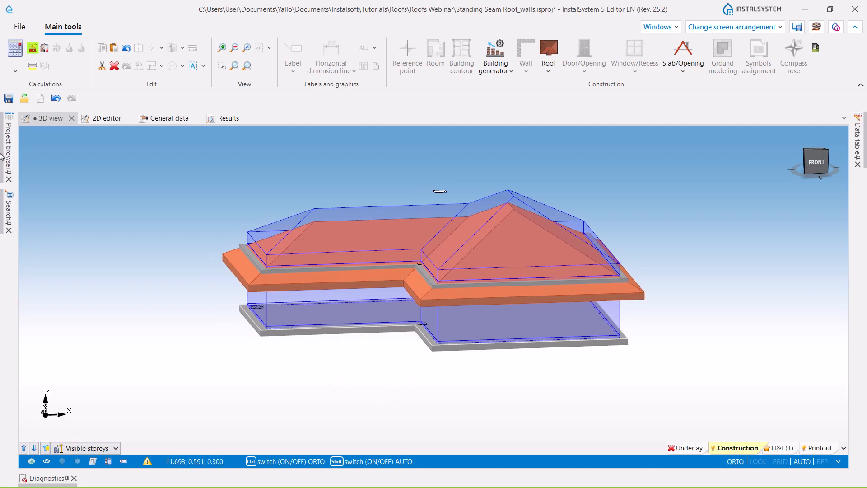
# - Recalculate the building and highlight the components that the slab-trimming entry in the diagnostics refers to
pyautogui.click(34, 53)
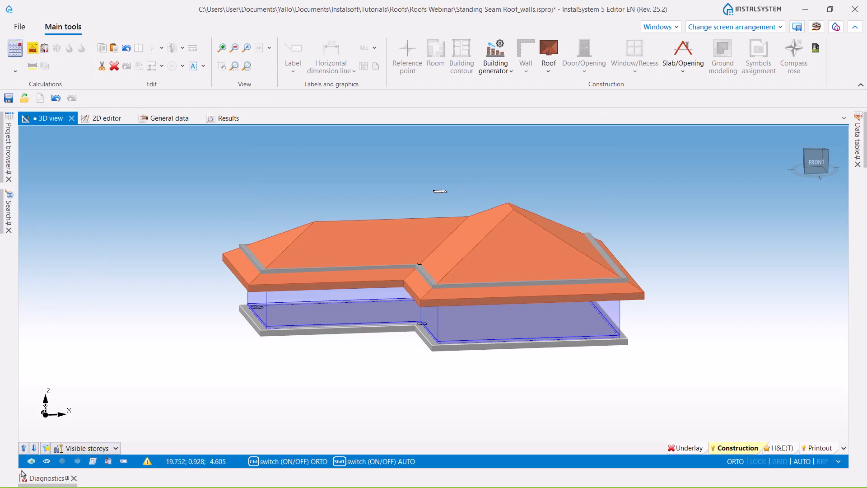
pyautogui.click(34, 479)
pyautogui.click(83, 396)
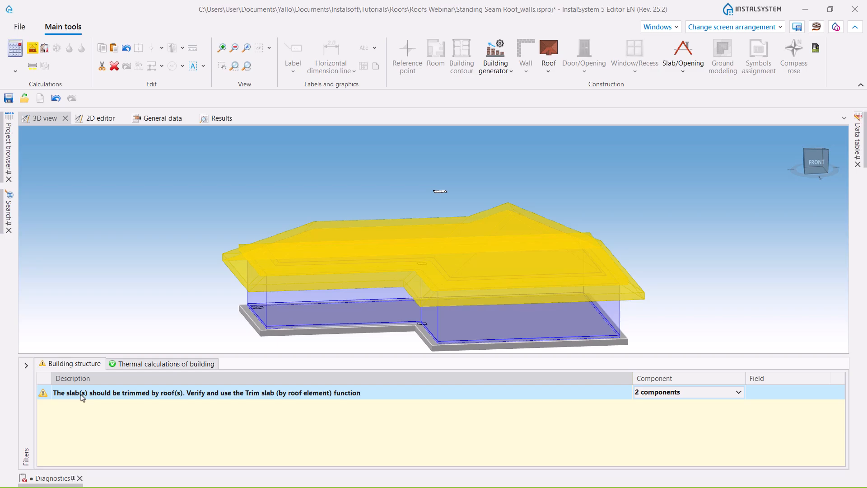
pyautogui.doubleClick(82, 397)
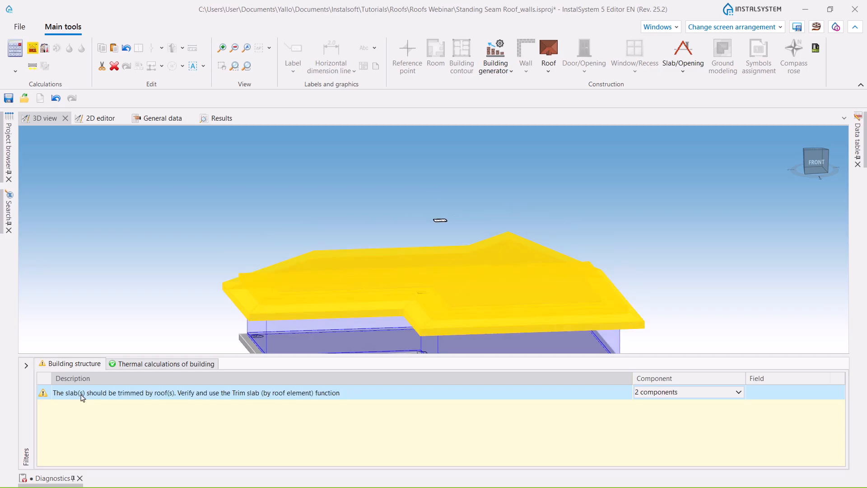
# - Trim the highlighted slab by the roof element and check its outer edges in 3D
pyautogui.click(682, 72)
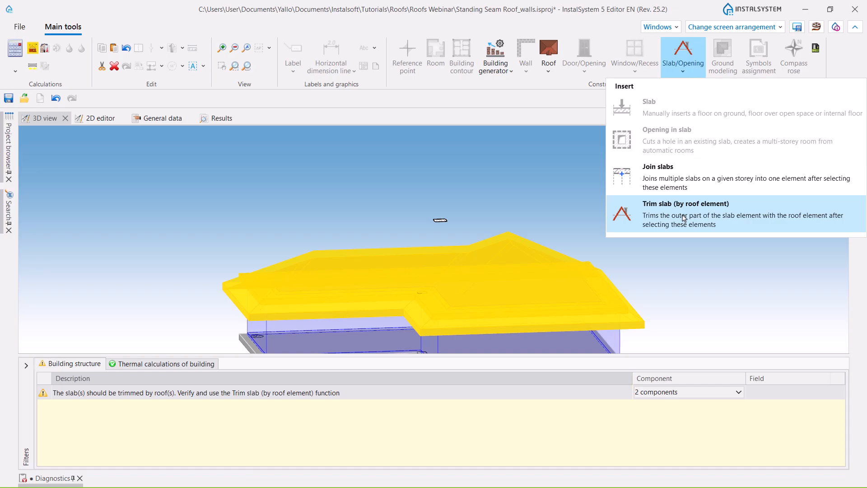
pyautogui.click(684, 218)
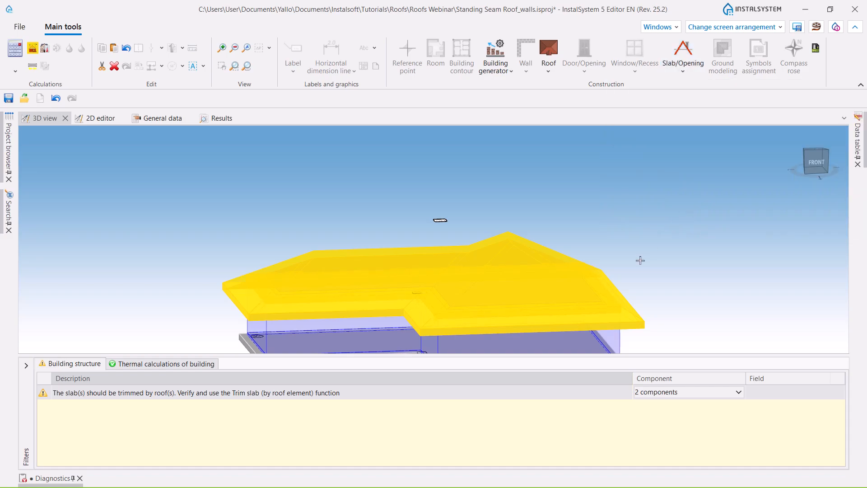
pyautogui.moveTo(677, 328); pyautogui.dragTo(664, 345, button='middle')
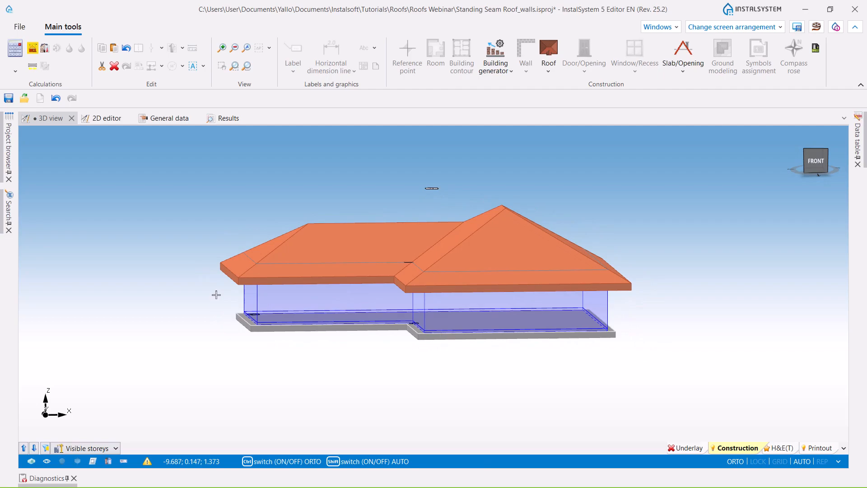
pyautogui.moveTo(228, 330); pyautogui.dragTo(236, 349, button='middle')
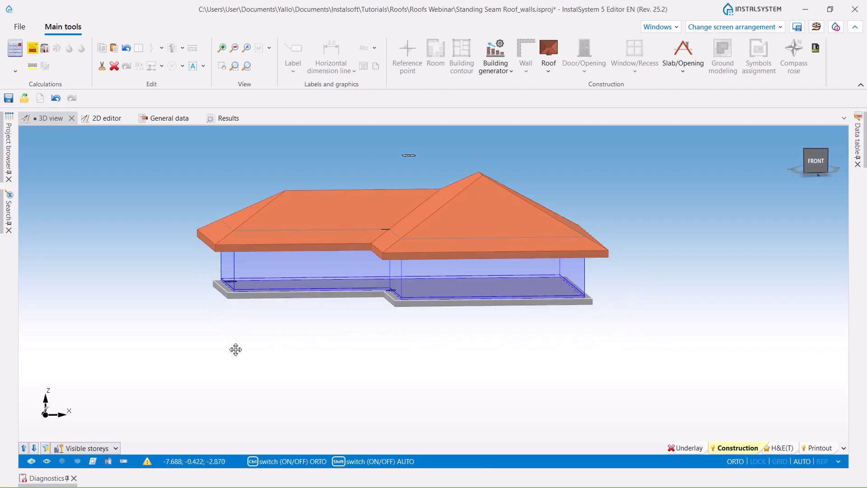
# - Recalculate the building and inspect the room under the trimmed roof from several angles on the H&E(T) layer
pyautogui.click(33, 48)
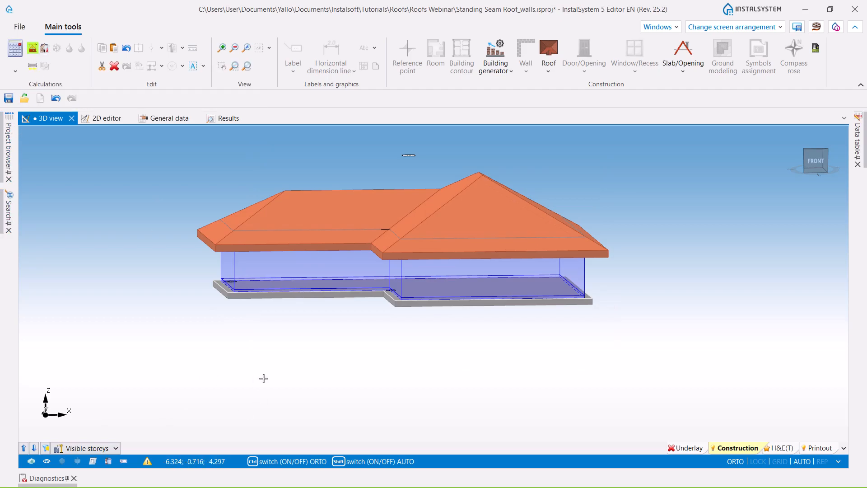
pyautogui.click(786, 448)
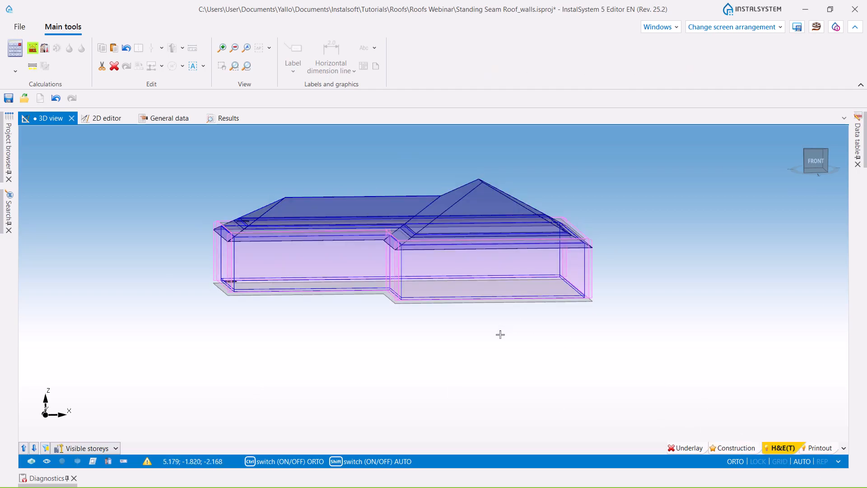
pyautogui.moveTo(367, 319); pyautogui.dragTo(297, 348, button='middle')
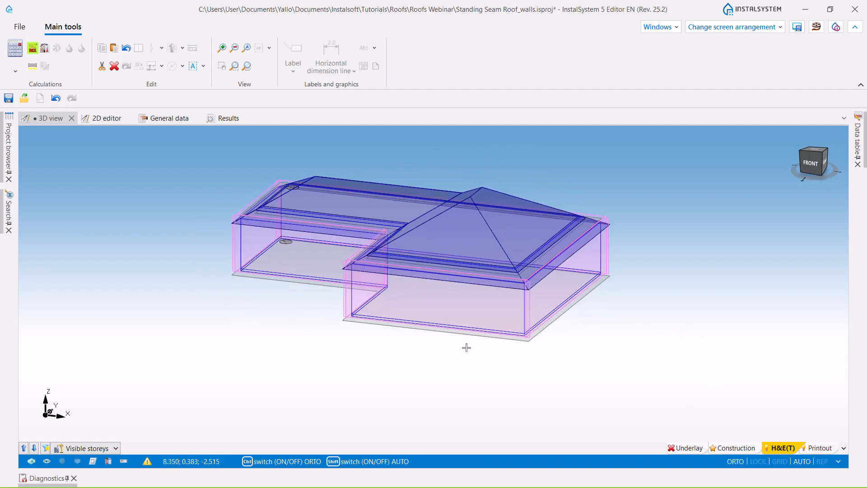
pyautogui.moveTo(384, 361); pyautogui.dragTo(321, 388, button='middle')
pyautogui.moveTo(623, 360)
pyautogui.mouseDown(button='middle')
pyautogui.moveTo(596, 364)
pyautogui.moveTo(619, 350)
pyautogui.moveTo(609, 357)
pyautogui.mouseUp(button='middle')
# - Switch to the 2_roofs_interpretation_from_IFC project and examine the house model with its roofs in the 3D view
pyautogui.press('ctrl')
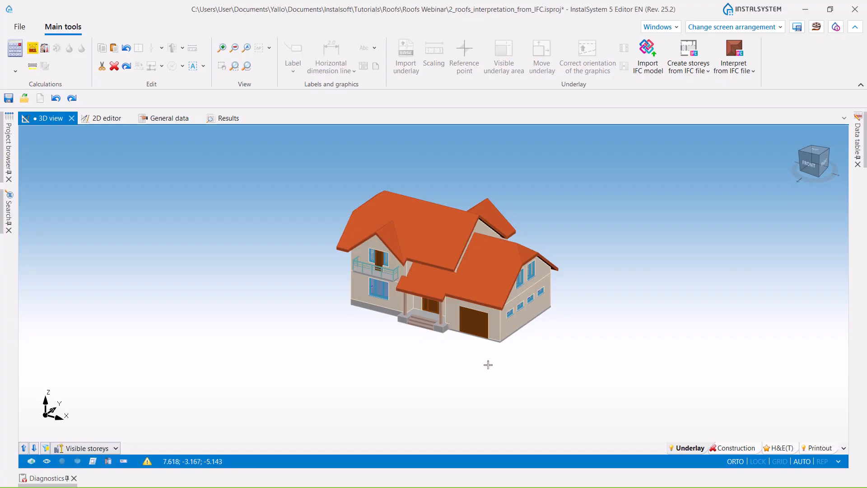
pyautogui.moveTo(496, 363); pyautogui.dragTo(370, 374, button='middle')
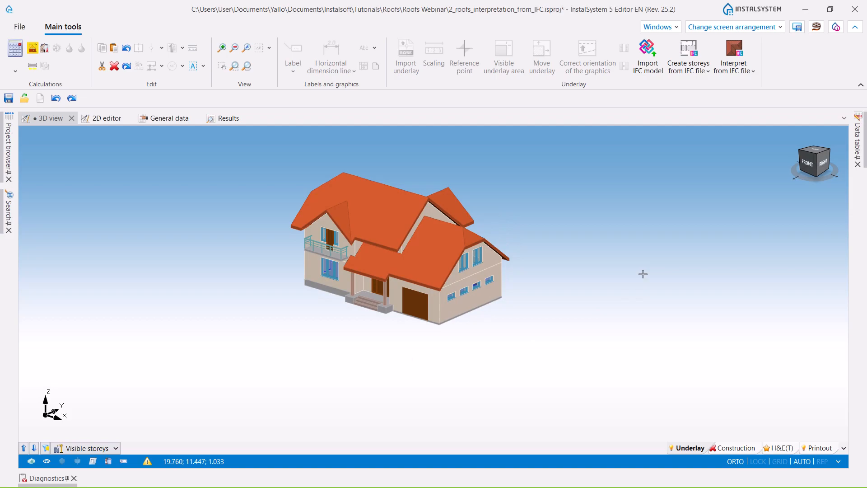
pyautogui.moveTo(496, 323); pyautogui.dragTo(504, 331, button='middle')
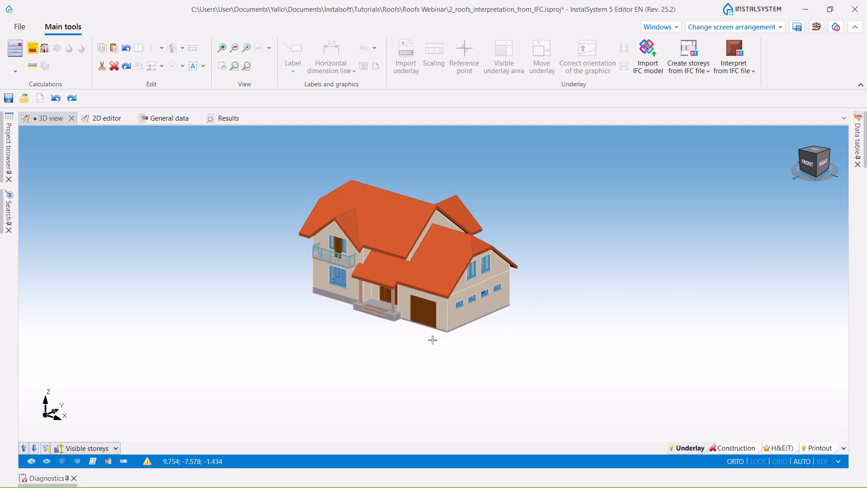
pyautogui.scroll(3, 474, 285)
pyautogui.scroll(-2, 474, 285)
pyautogui.scroll(-1, 474, 285)
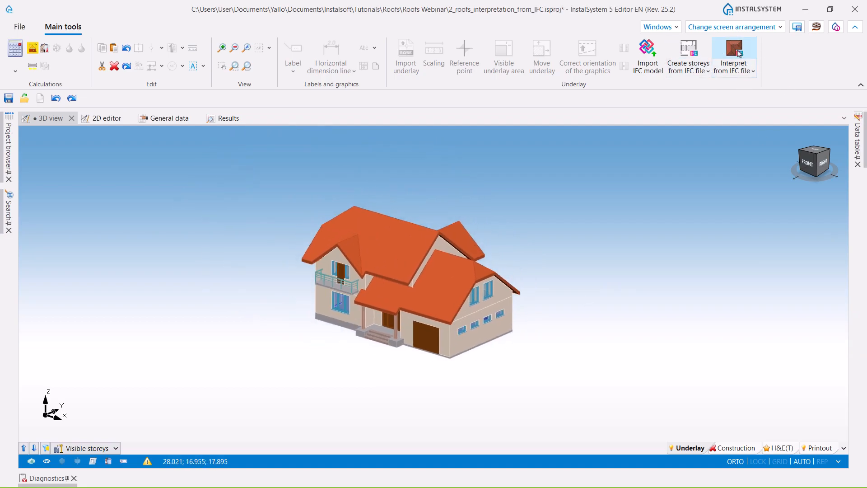
# - Review the options for interpreting elements from the IFC file and inspect the walls and slabs on the Construction layer
pyautogui.click(752, 73)
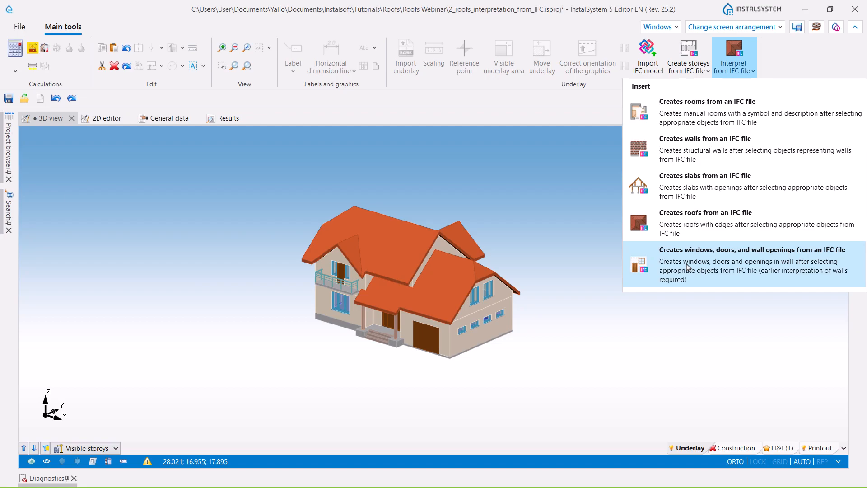
pyautogui.click(734, 449)
pyautogui.moveTo(504, 377)
pyautogui.mouseDown(button='middle')
pyautogui.moveTo(571, 385)
pyautogui.moveTo(497, 386)
pyautogui.mouseUp(button='middle')
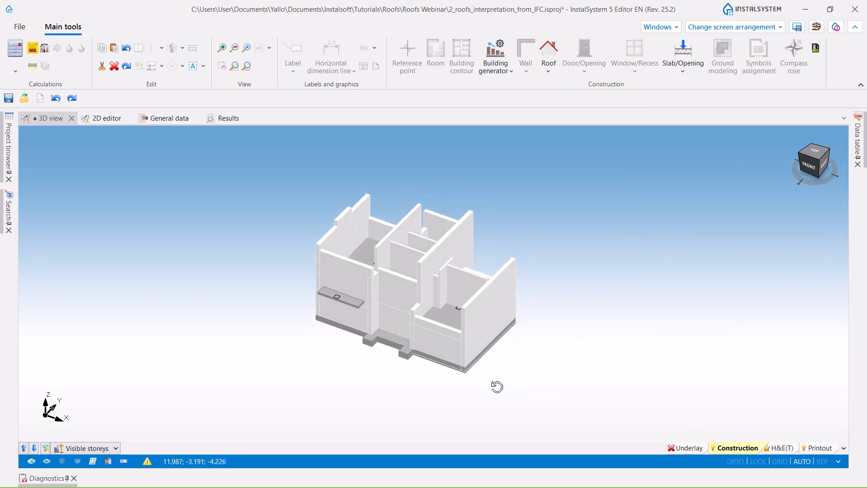
pyautogui.moveTo(529, 360); pyautogui.dragTo(534, 332, button='middle')
pyautogui.scroll(3, 418, 348)
pyautogui.scroll(-3, 430, 375)
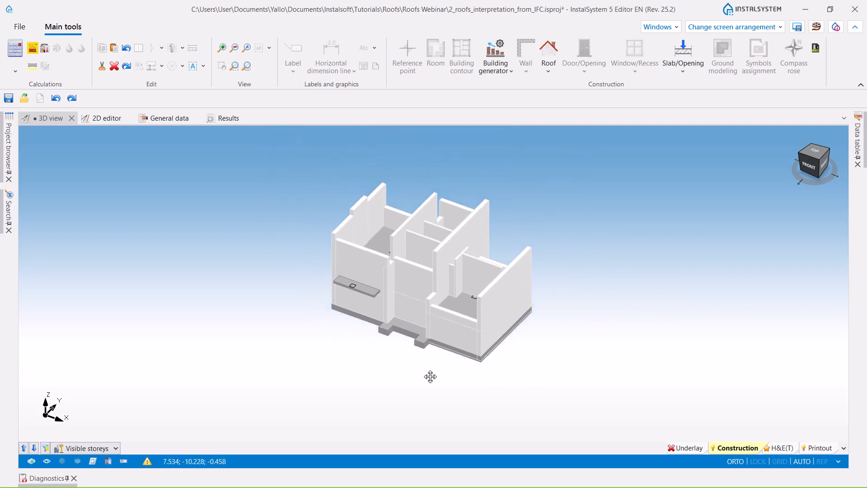
# - Select the lower roof over the garage and entrance on the Underlay layer and create a roof from that IFC object
pyautogui.click(686, 448)
pyautogui.scroll(4, 569, 252)
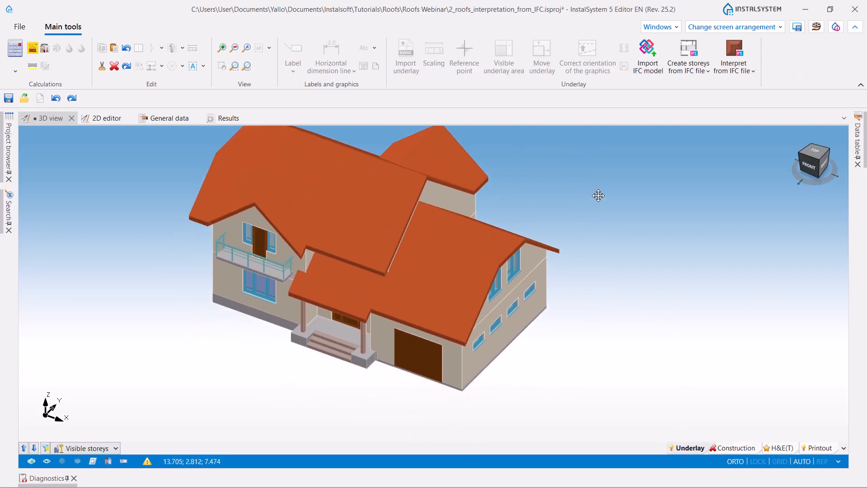
pyautogui.click(461, 260)
pyautogui.click(515, 286)
pyautogui.click(744, 74)
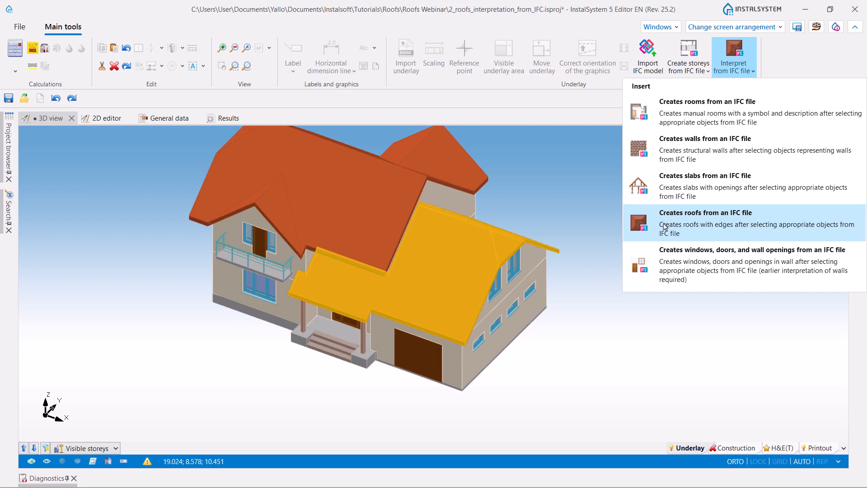
pyautogui.click(702, 230)
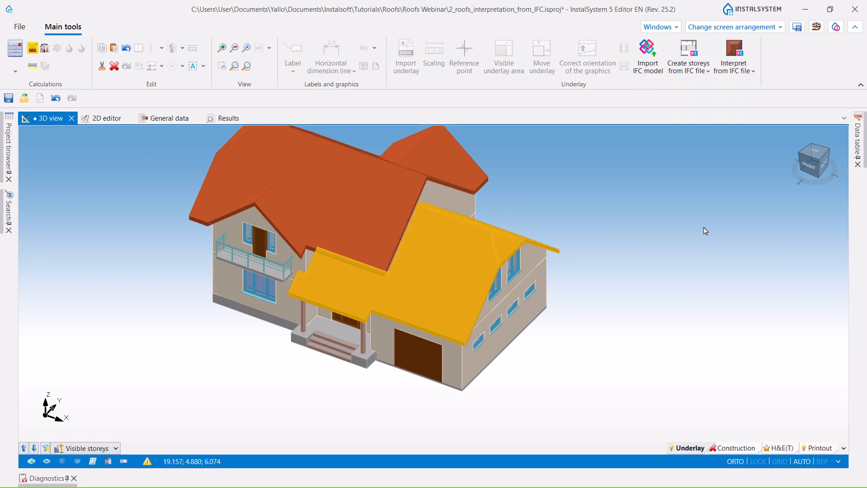
# - Inspect the roof created from the IFC object against the walls on the Construction layer, from the front and back
pyautogui.click(730, 447)
pyautogui.click(730, 446)
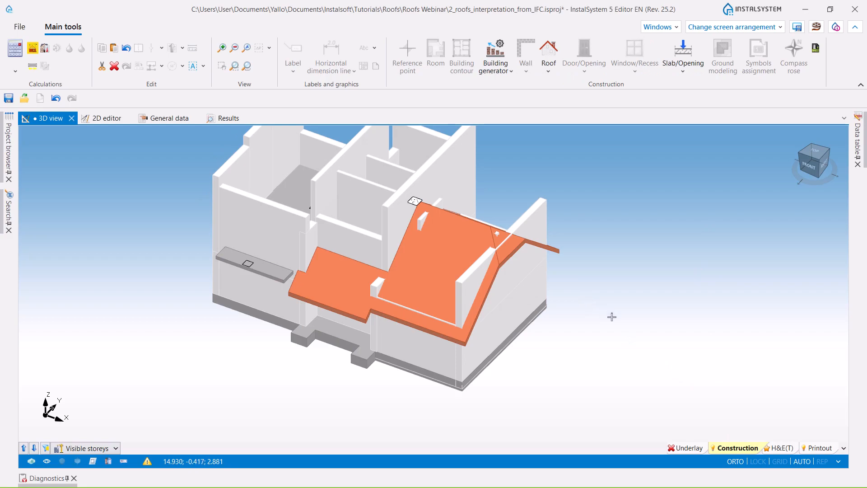
pyautogui.moveTo(644, 333); pyautogui.dragTo(534, 333, button='middle')
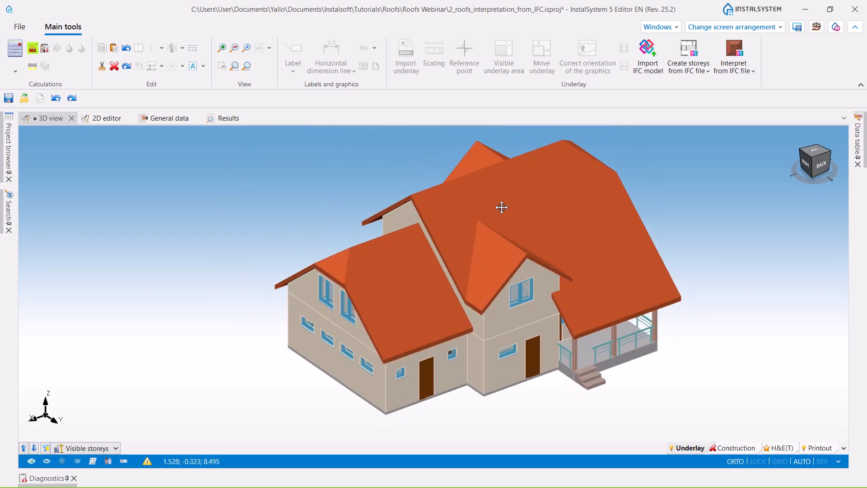
pyautogui.moveTo(501, 207); pyautogui.dragTo(499, 215, button='middle')
pyautogui.scroll(3, 503, 264)
pyautogui.scroll(-3, 478, 235)
pyautogui.keyDown('shift'); pyautogui.moveTo(414, 279); pyautogui.dragTo(439, 250, button='middle'); pyautogui.keyUp('shift')
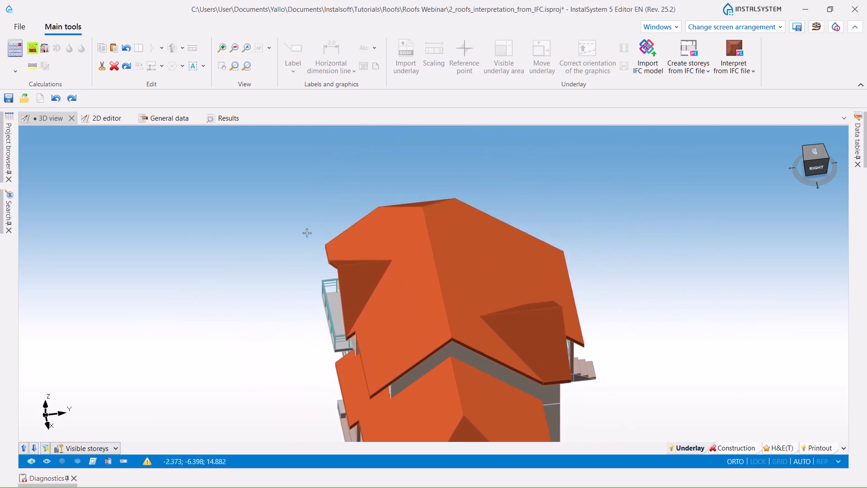
# - Select the upper main roof and its two dormer roofs as IfcRoof objects on the Underlay layer
pyautogui.scroll(-3, 428, 227)
pyautogui.keyDown('shift'); pyautogui.moveTo(569, 366); pyautogui.dragTo(517, 218, button='middle'); pyautogui.keyUp('shift')
pyautogui.scroll(3, 486, 266)
pyautogui.click(448, 345)
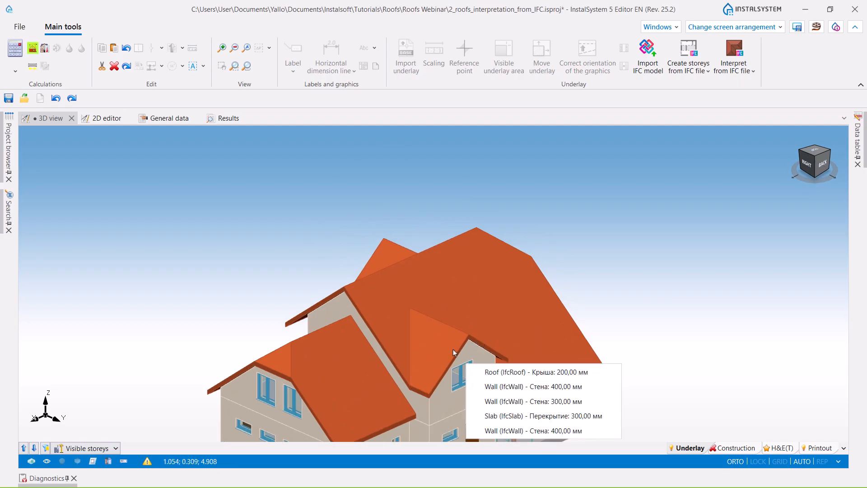
pyautogui.click(485, 370)
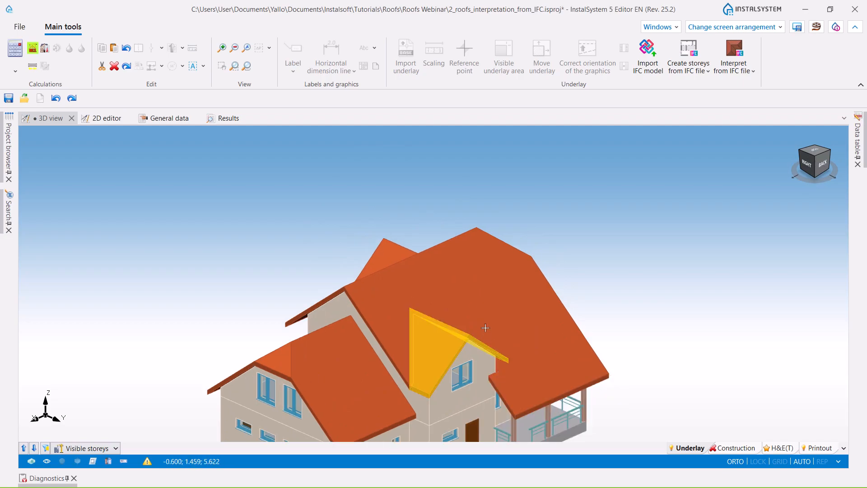
pyautogui.click(461, 286)
pyautogui.click(501, 321)
pyautogui.click(391, 254)
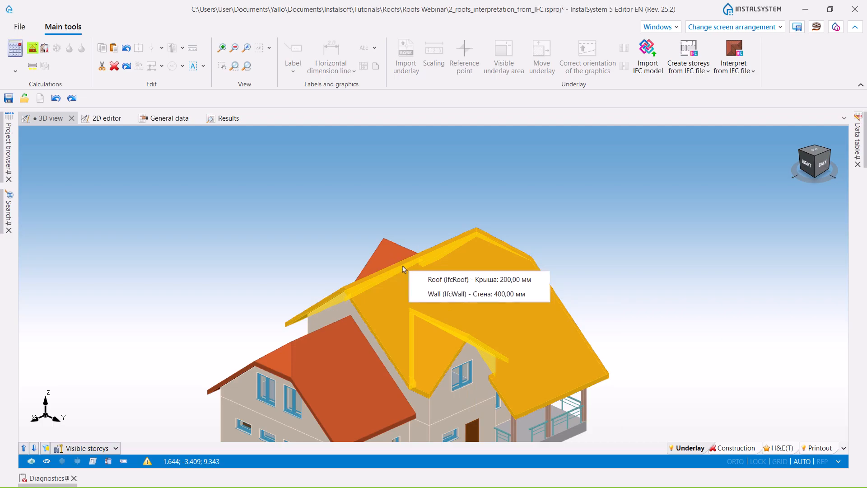
pyautogui.click(414, 277)
# - Create separate roofs from the three selected IFC roof objects without joining them into one
pyautogui.scroll(-2, 437, 178)
pyautogui.moveTo(341, 388); pyautogui.dragTo(421, 381, button='middle')
pyautogui.scroll(4, 413, 270)
pyautogui.moveTo(422, 185); pyautogui.dragTo(428, 165, button='middle')
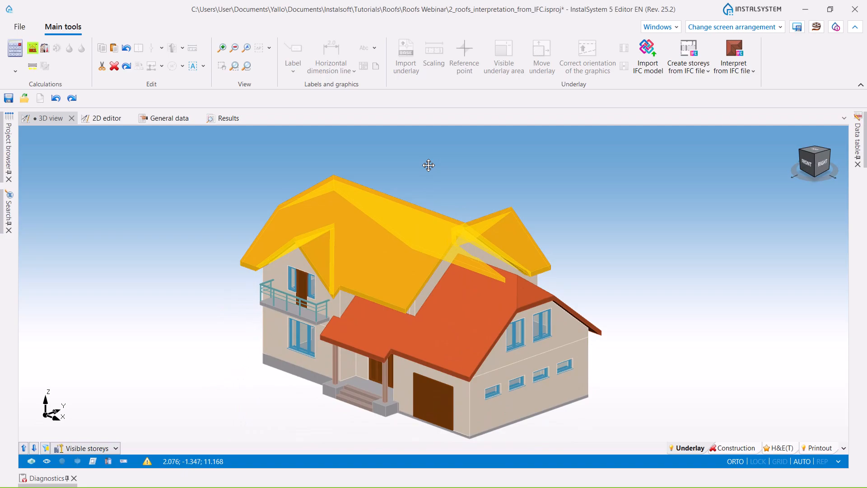
pyautogui.moveTo(637, 336); pyautogui.dragTo(600, 341, button='middle')
pyautogui.moveTo(688, 380); pyautogui.dragTo(604, 392, button='middle')
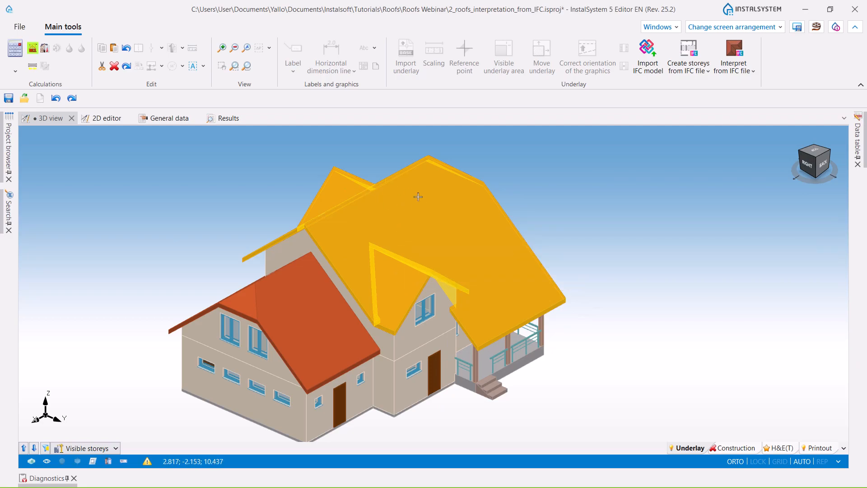
pyautogui.click(751, 73)
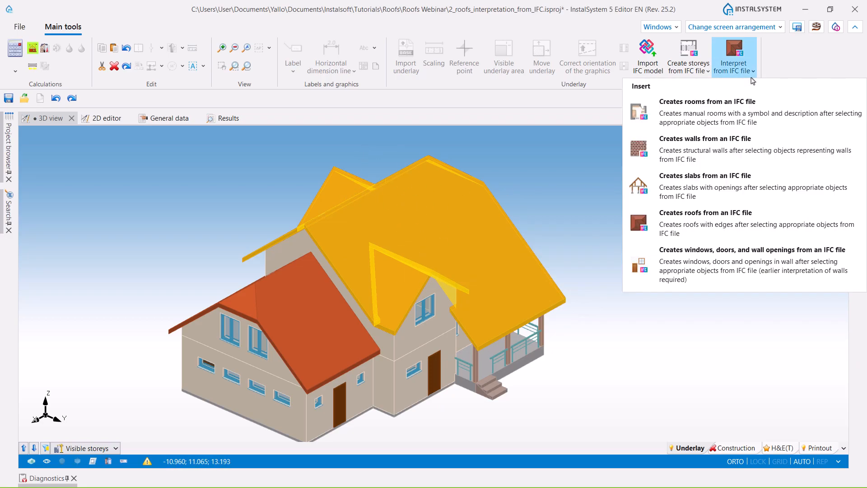
pyautogui.click(724, 223)
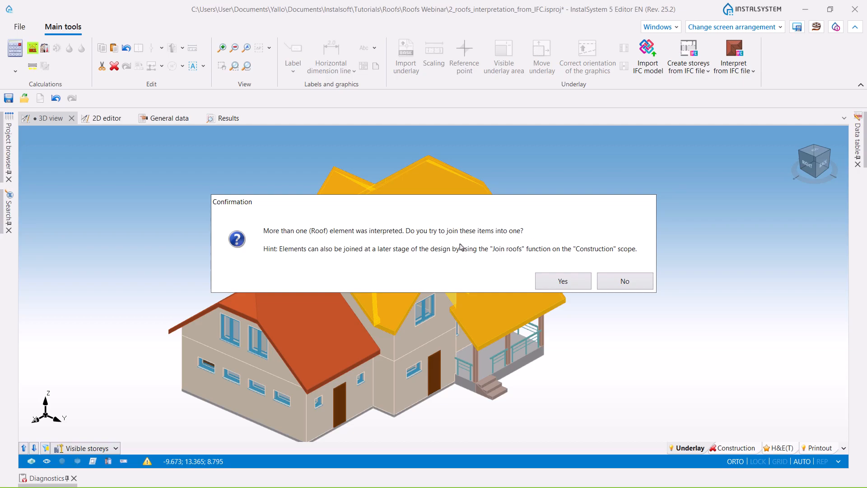
pyautogui.click(643, 284)
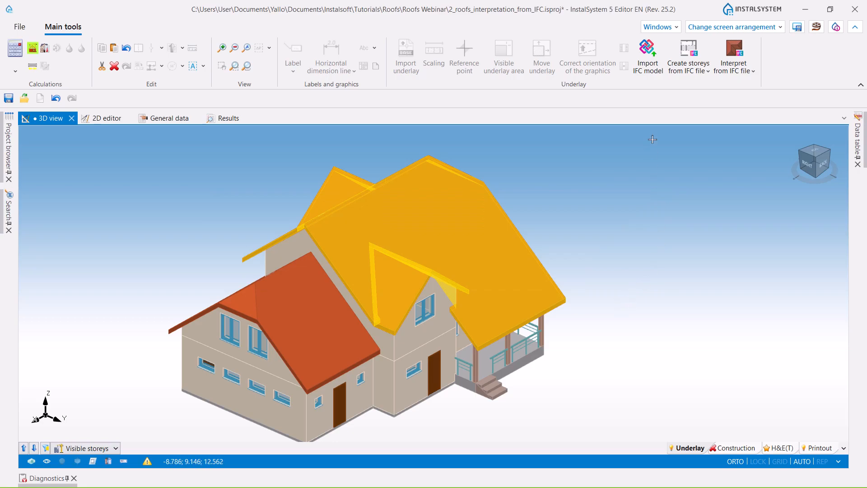
# - Show the Construction layer and examine the newly created upper roofs against the walls from the back and front
pyautogui.click(735, 448)
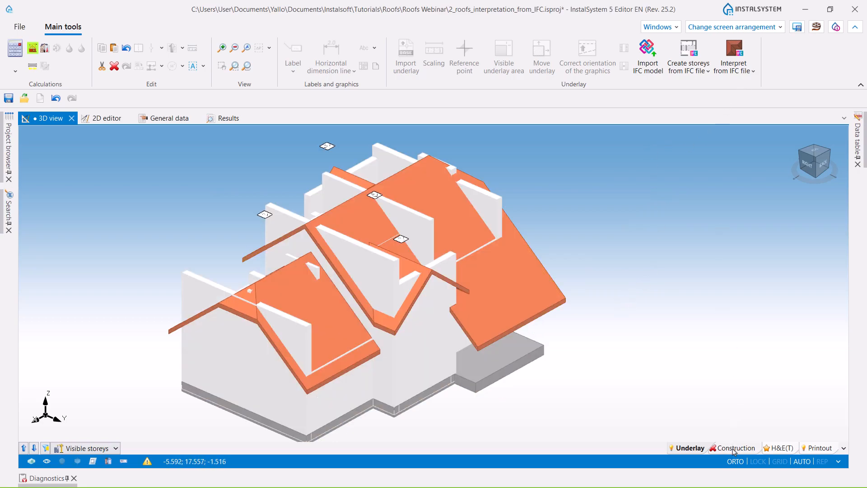
pyautogui.moveTo(408, 377); pyautogui.dragTo(478, 400, button='middle')
pyautogui.scroll(-3, 453, 348)
pyautogui.moveTo(453, 347); pyautogui.dragTo(437, 258, button='middle')
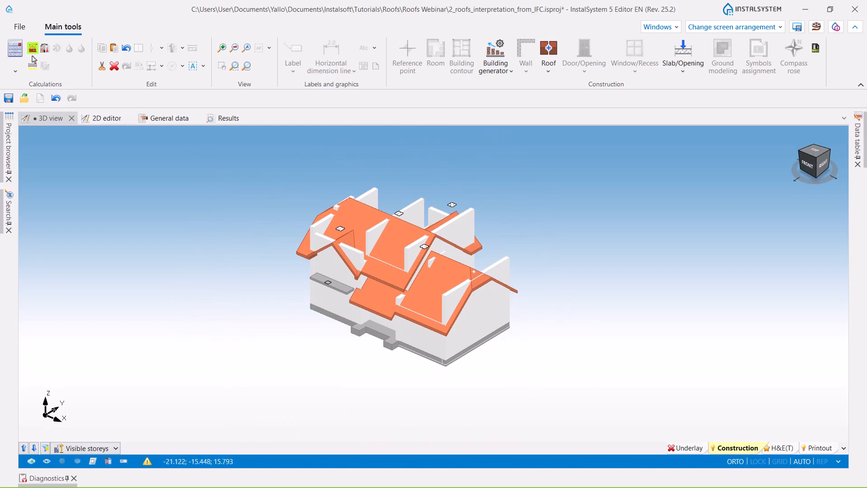
# - Calculate the building structure to trim the walls under the roofs, and check the result in the 3D view
pyautogui.click(33, 49)
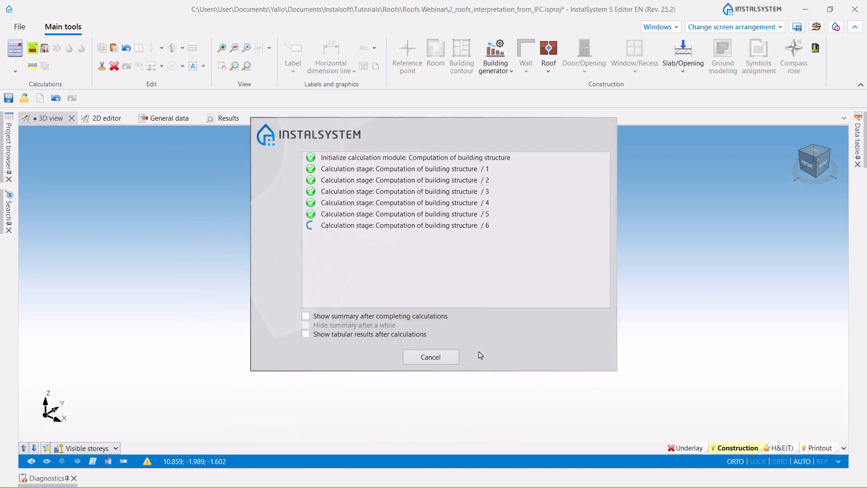
pyautogui.moveTo(391, 352); pyautogui.dragTo(376, 387, button='middle')
pyautogui.scroll(3, 399, 277)
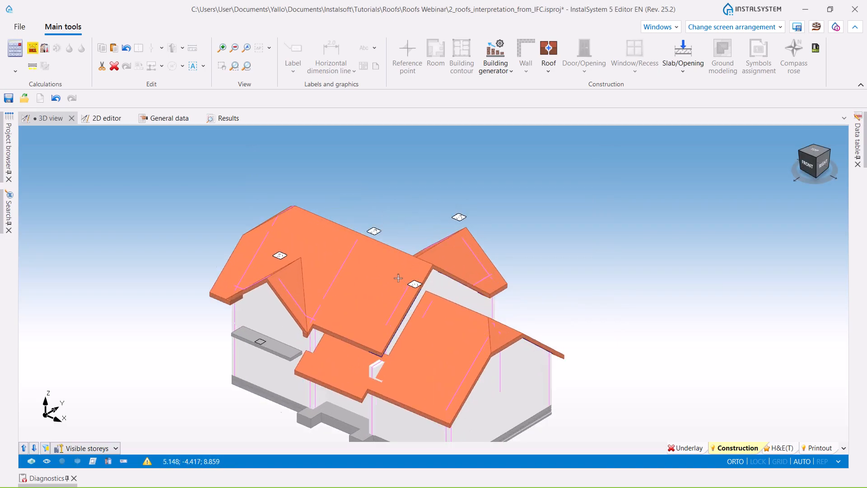
pyautogui.scroll(-3, 262, 242)
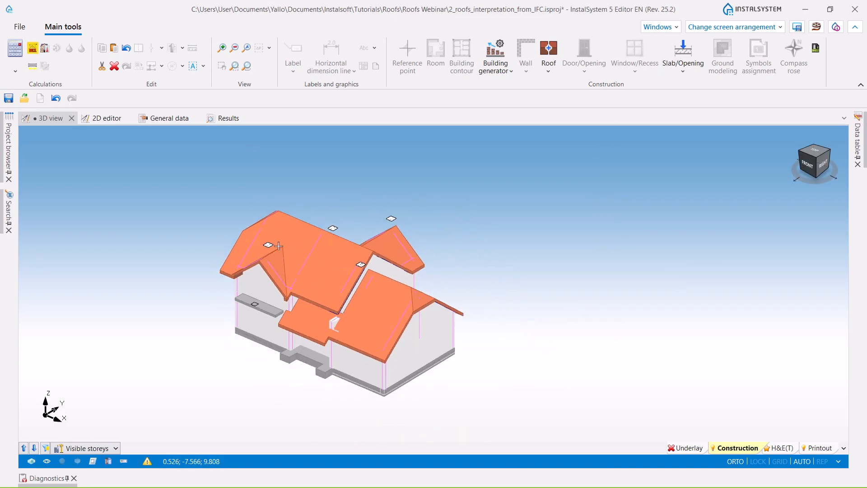
# - Try to join the upper main roof and its two dormer roofs into one element with Join roofs
pyautogui.scroll(3, 264, 245)
pyautogui.click(261, 243)
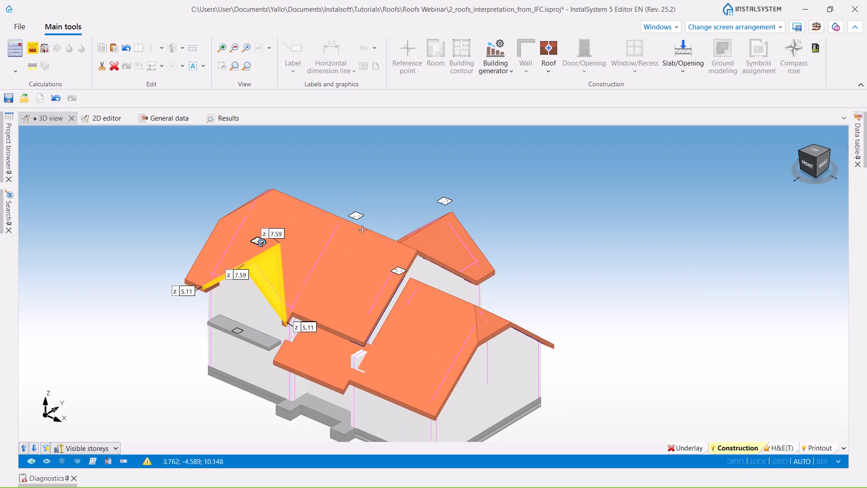
pyautogui.click(356, 216)
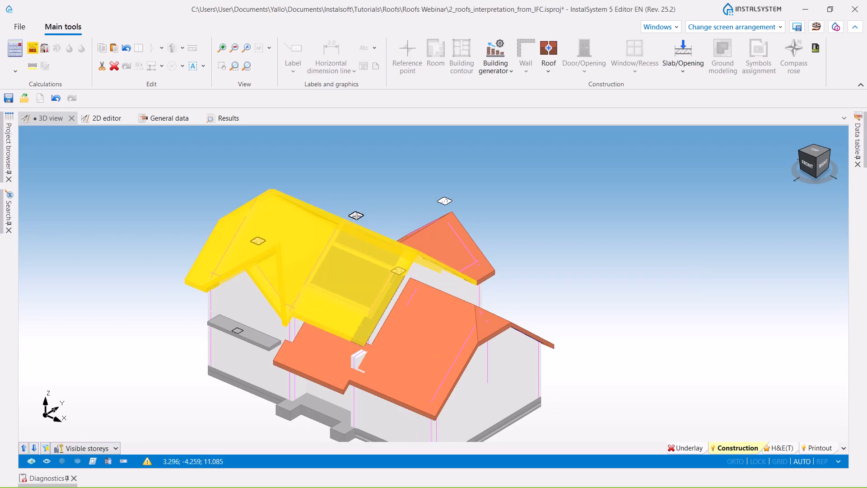
pyautogui.click(445, 201)
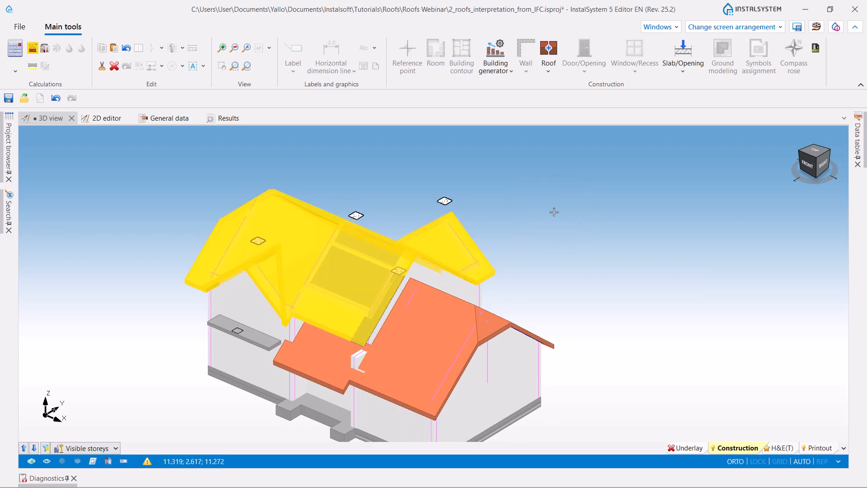
pyautogui.click(549, 63)
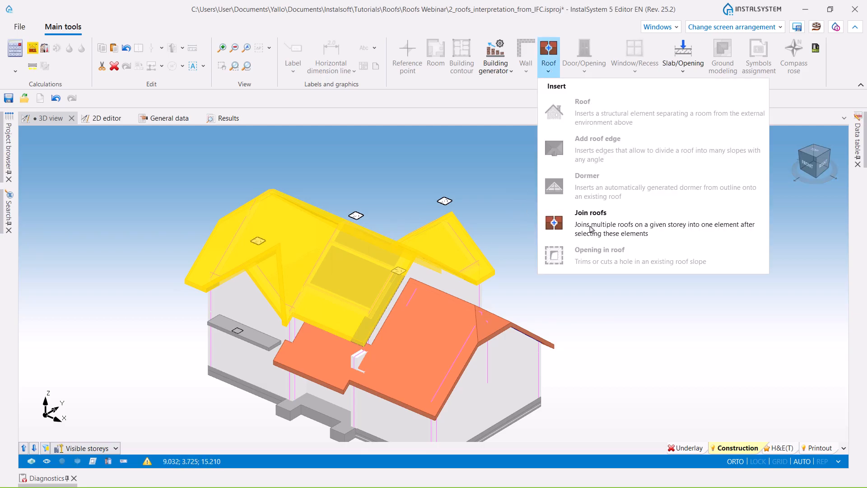
pyautogui.click(592, 230)
pyautogui.click(612, 321)
pyautogui.click(628, 308)
# - Inspect the building's roofs from the front around to the back in the 3D view
pyautogui.scroll(-3, 519, 236)
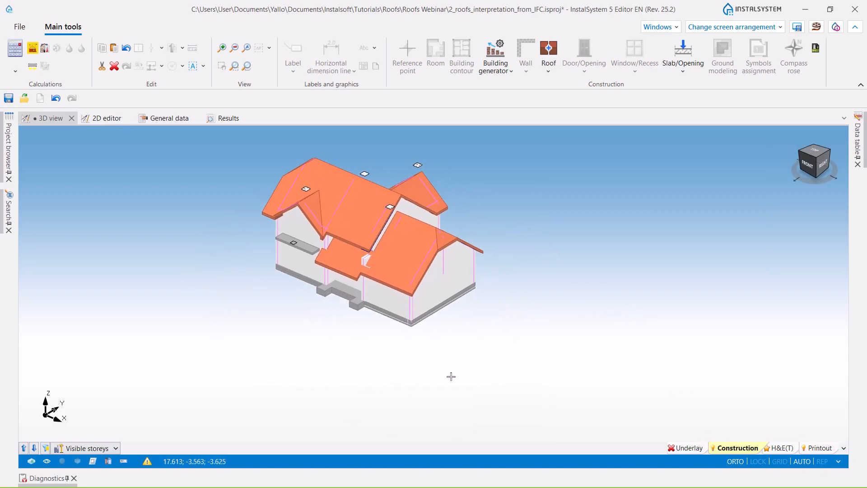
pyautogui.moveTo(416, 354); pyautogui.dragTo(484, 340, button='middle')
pyautogui.moveTo(440, 383); pyautogui.dragTo(461, 384, button='middle')
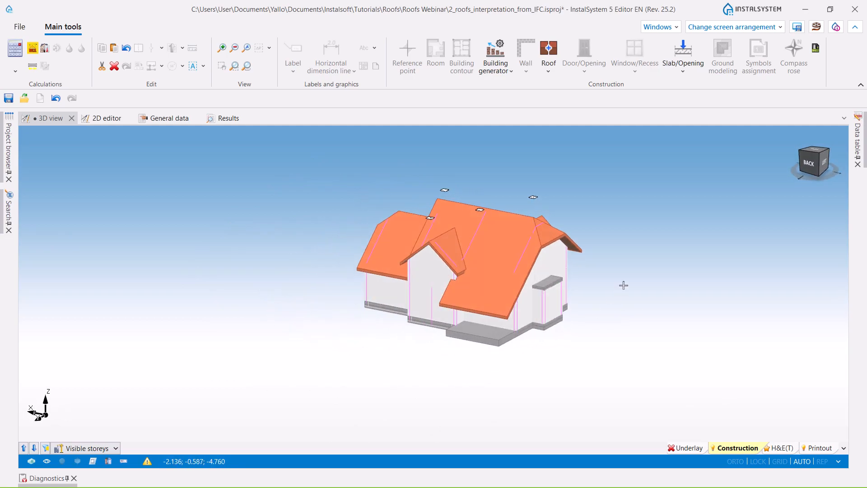
pyautogui.scroll(5, 619, 288)
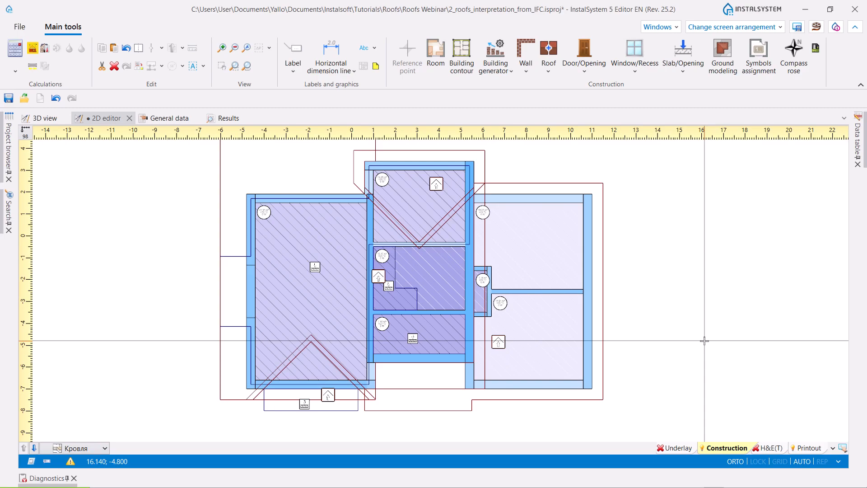
# - Insert a 0.80 × 1.50 m roof window into the front slope of the garage roof on the Кровля storey in the 2D editor
pyautogui.click(635, 73)
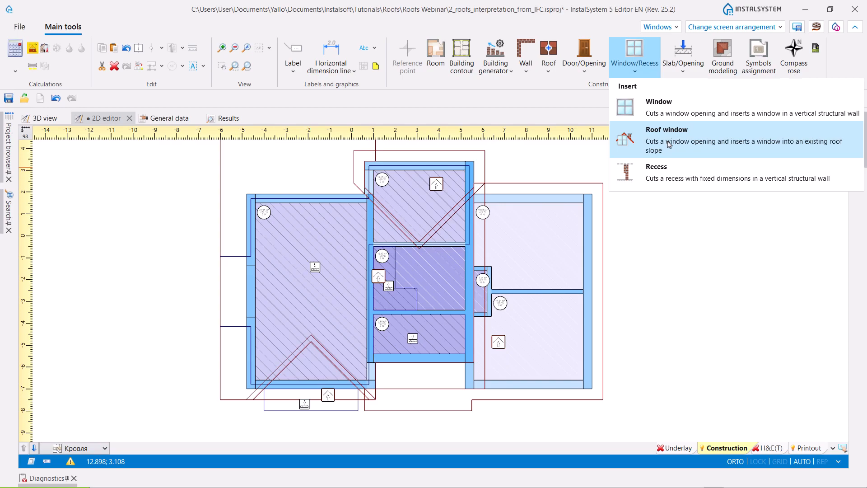
pyautogui.click(669, 144)
pyautogui.scroll(2, 527, 314)
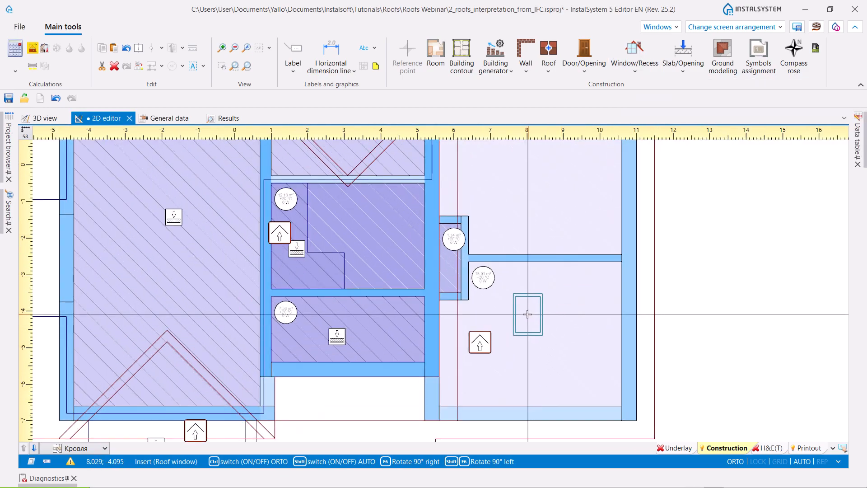
pyautogui.scroll(2, 528, 314)
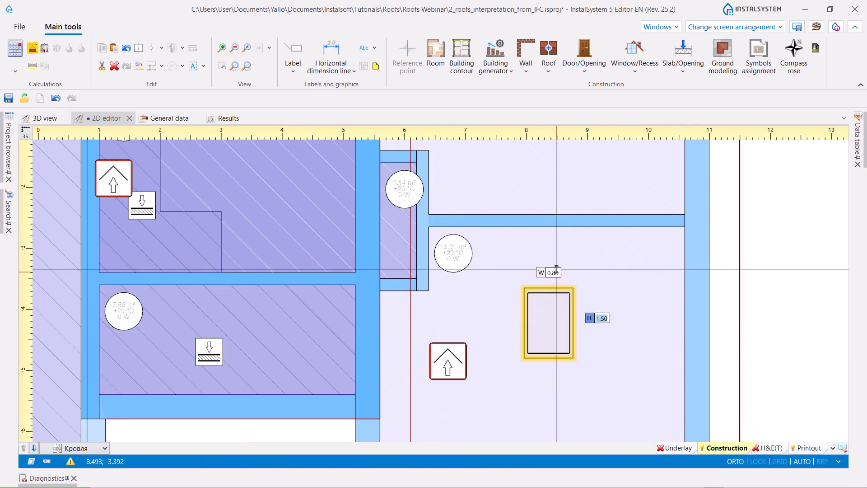
# - Review the roof window's width and height in its properties, and deselect it
pyautogui.click(859, 145)
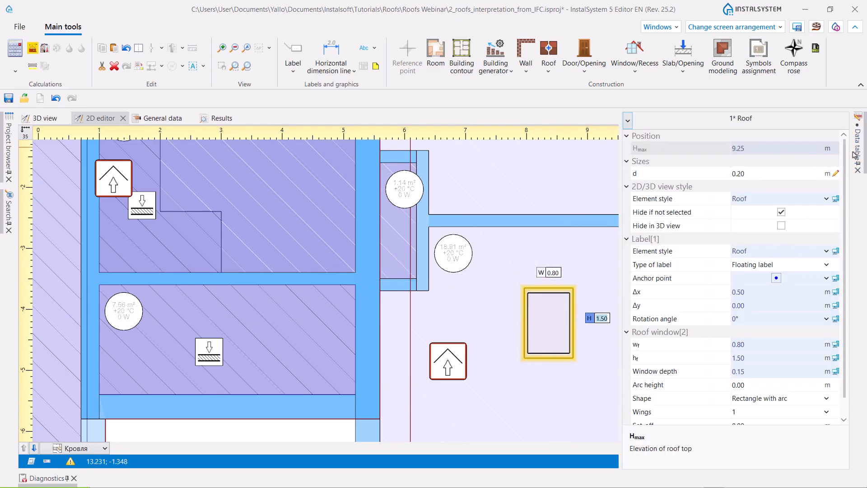
pyautogui.click(756, 345)
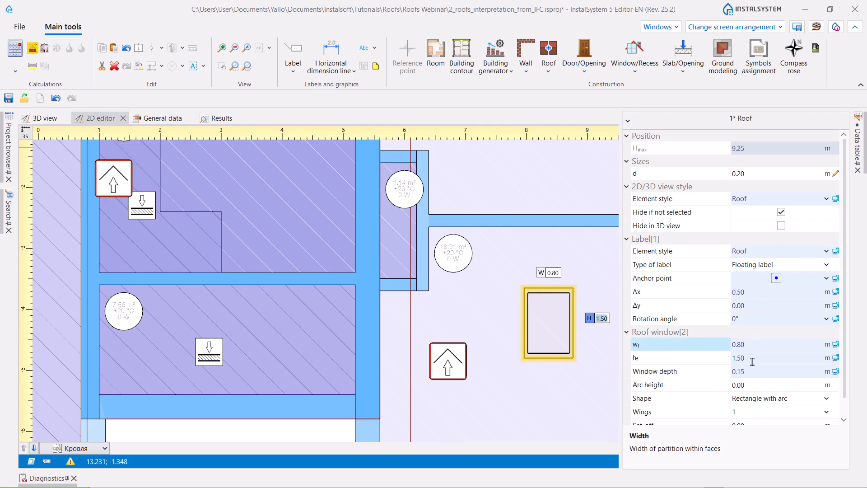
pyautogui.click(750, 359)
pyautogui.click(515, 336)
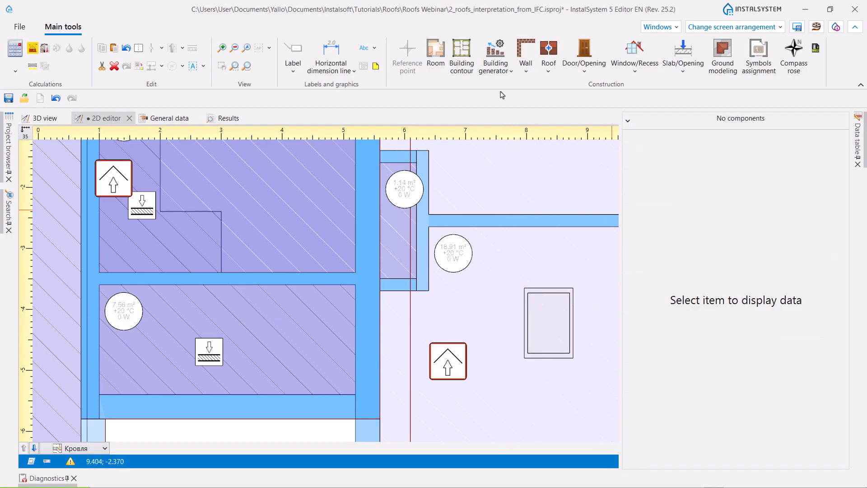
# - Inspect the inserted roof window on the front slope of the garage roof in the 3D view
pyautogui.click(40, 120)
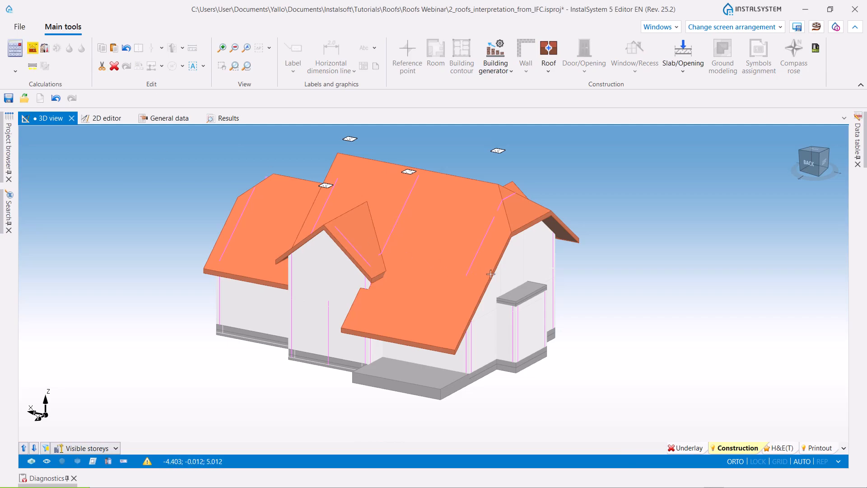
pyautogui.scroll(-3, 579, 324)
pyautogui.moveTo(574, 319); pyautogui.dragTo(407, 337, button='middle')
pyautogui.scroll(2, 467, 269)
pyautogui.scroll(4, 466, 269)
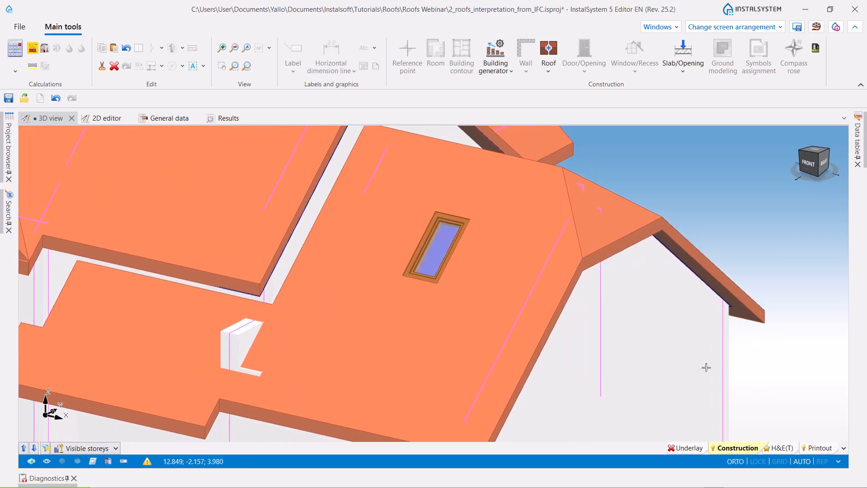
# - Recalculate the building structure and select the garage roof window partition on the H&E(T) layer in 3D
pyautogui.click(33, 49)
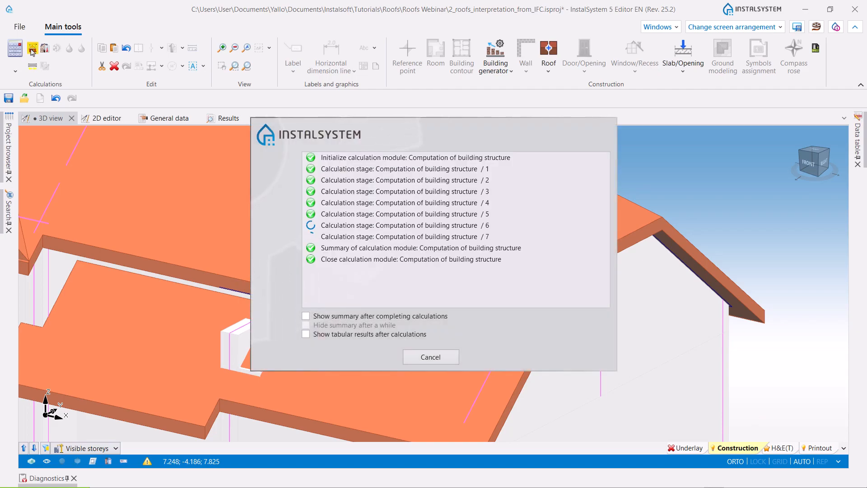
pyautogui.click(779, 451)
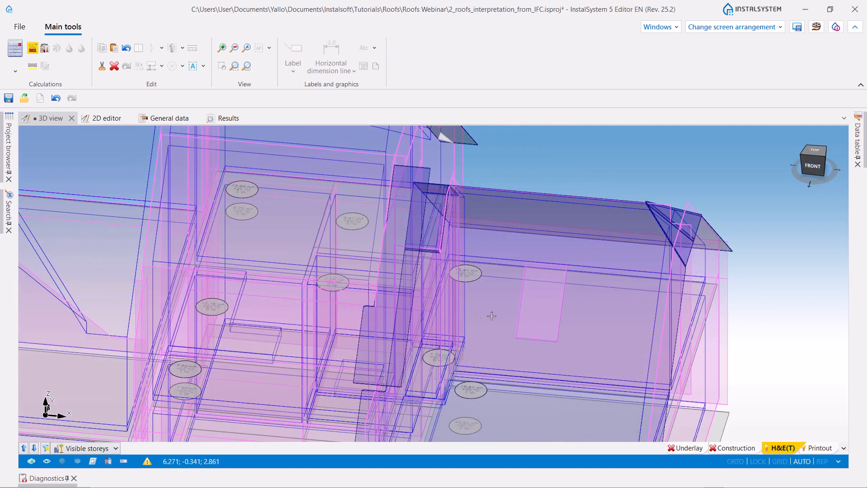
pyautogui.scroll(3, 481, 313)
pyautogui.click(551, 308)
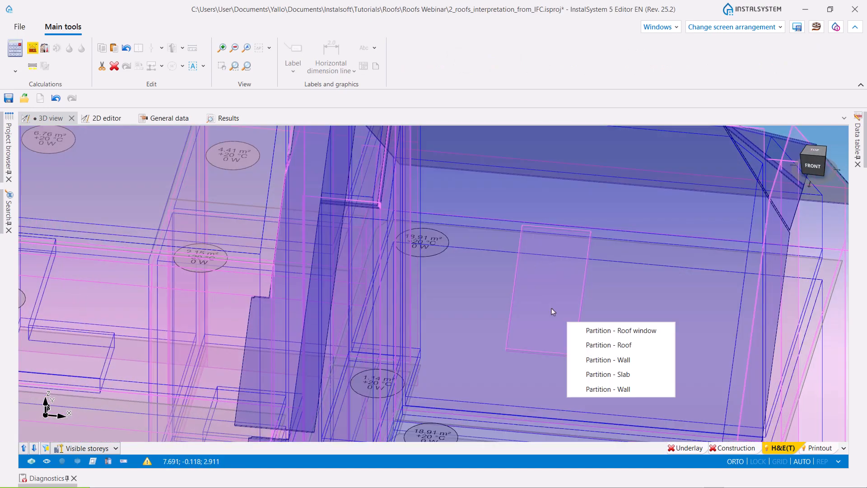
pyautogui.click(589, 332)
pyautogui.scroll(-3, 532, 246)
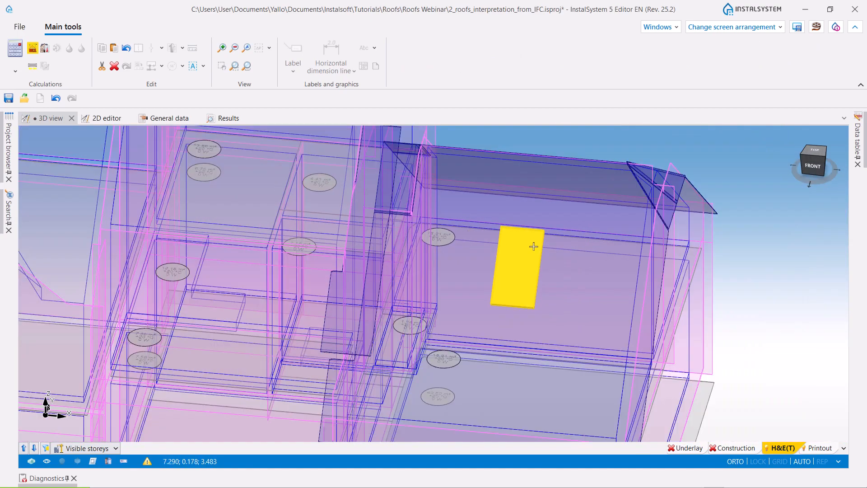
pyautogui.scroll(-2, 744, 264)
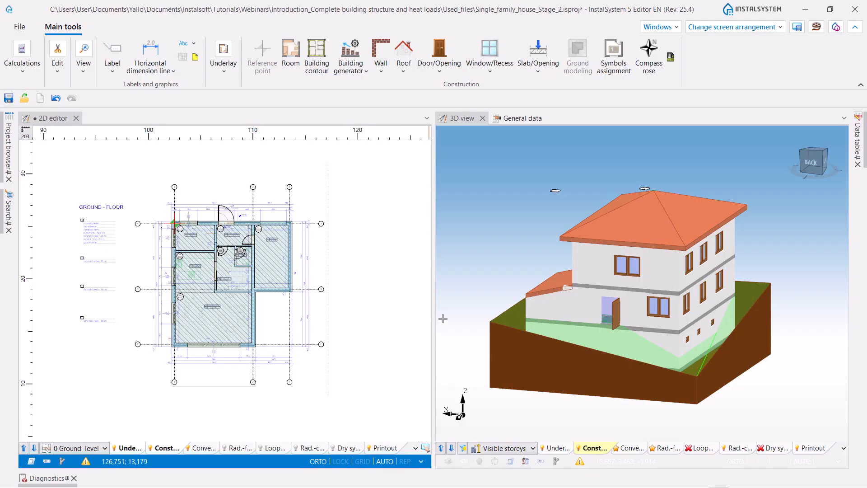
# - Insert a door into the garage's exterior front wall on the 0 Ground level storey in the 2D editor
pyautogui.click(440, 71)
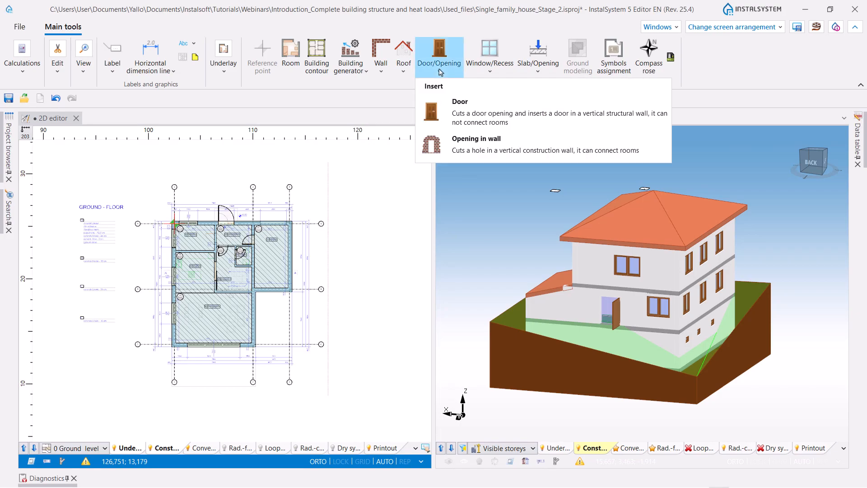
pyautogui.click(460, 113)
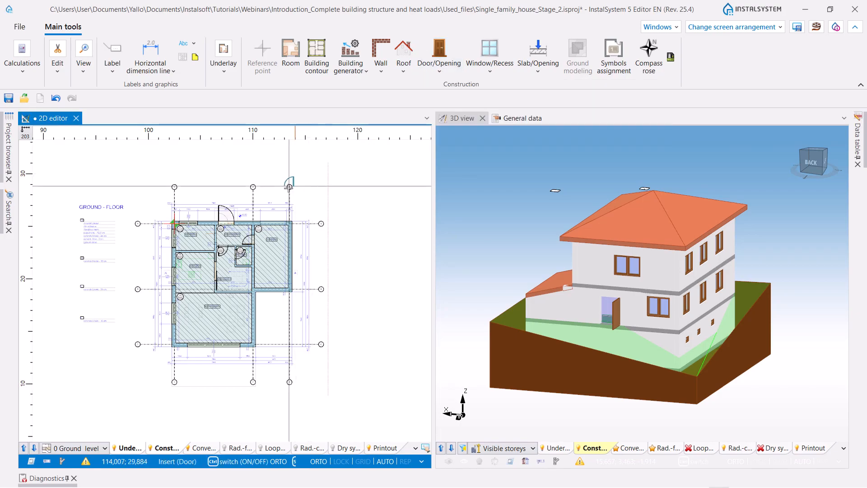
pyautogui.scroll(3, 270, 225)
pyautogui.scroll(3, 270, 225)
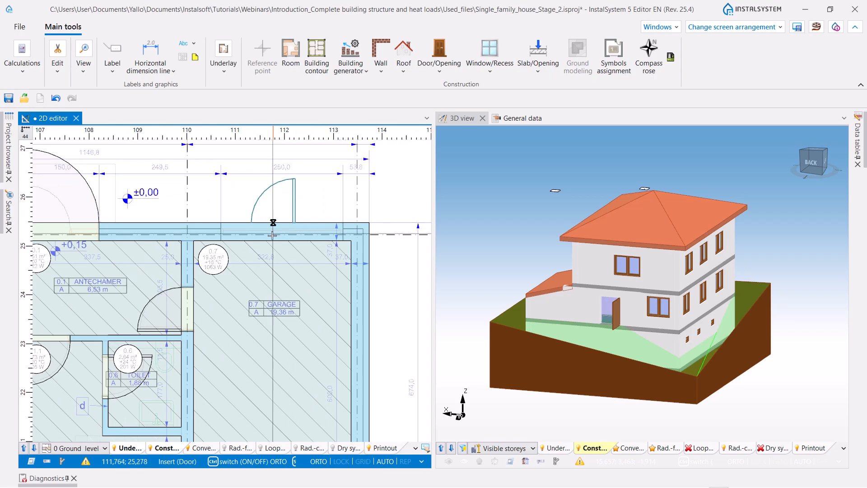
pyautogui.click(272, 212)
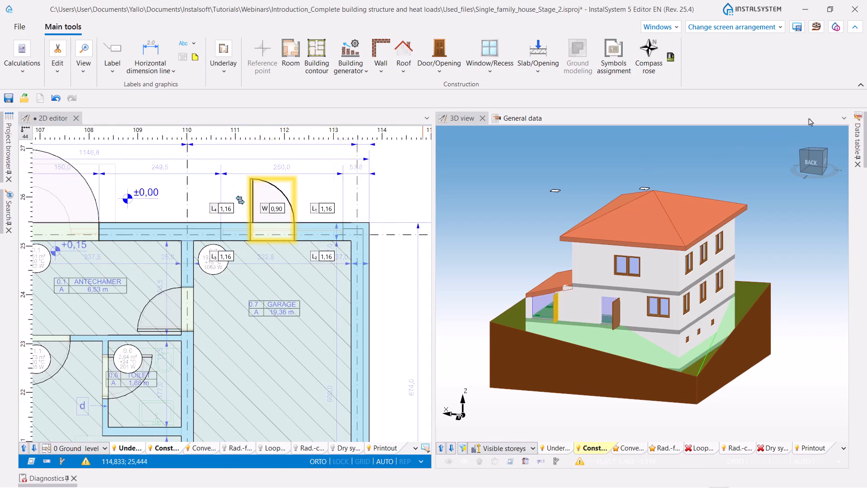
# - Change the inserted door's type to Garage door and set its width to 2.50 m
pyautogui.moveTo(856, 144)
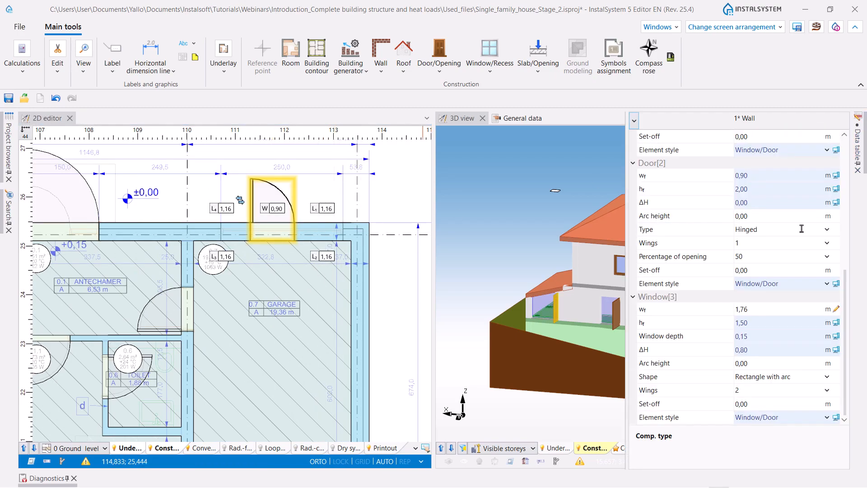
pyautogui.click(827, 229)
pyautogui.click(758, 268)
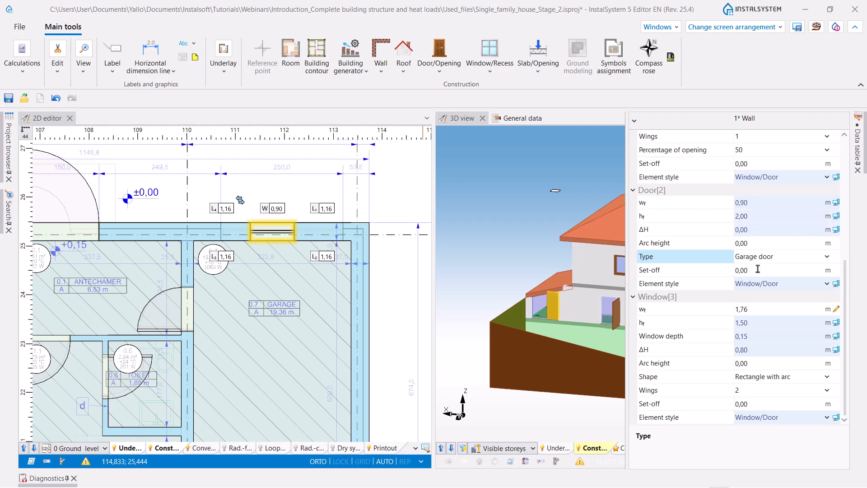
pyautogui.doubleClick(743, 202)
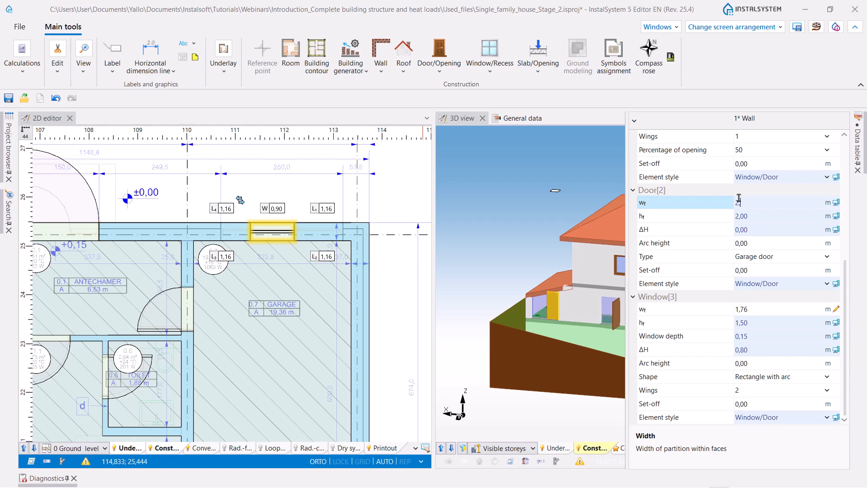
pyautogui.press('Return')
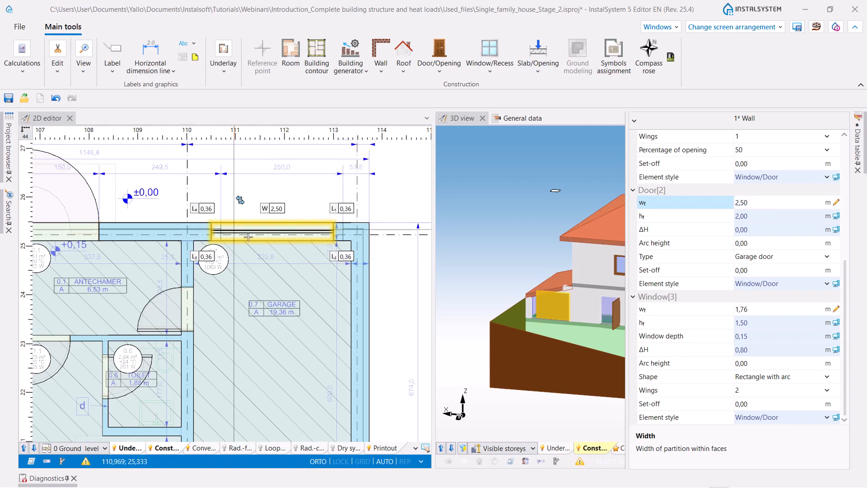
# - Shift the garage door along the wall to about 0.55 m from the antechamber partition, and inspect it in the 3D view
pyautogui.scroll(3, 247, 236)
pyautogui.moveTo(253, 235); pyautogui.dragTo(264, 235)
pyautogui.moveTo(234, 175); pyautogui.dragTo(250, 175)
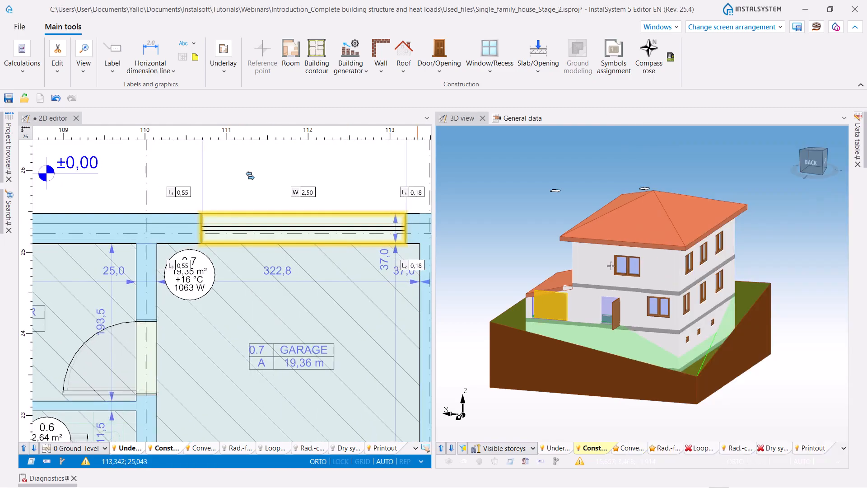
pyautogui.scroll(4, 534, 288)
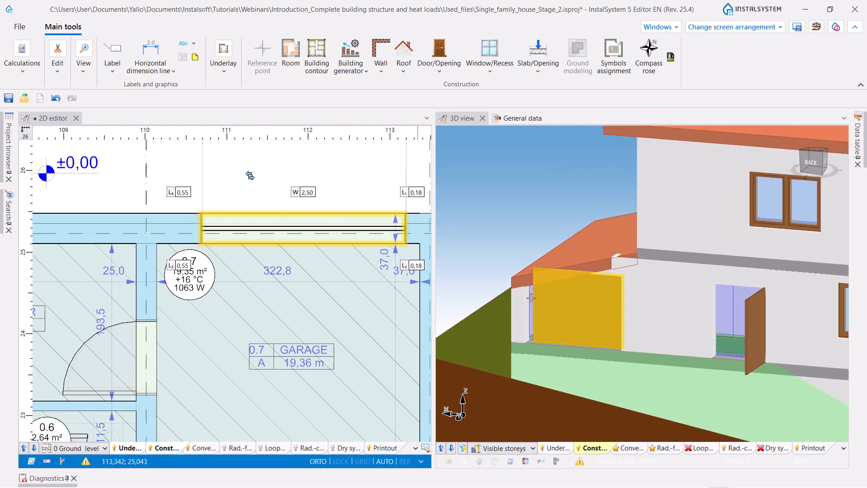
pyautogui.click(508, 225)
pyautogui.scroll(2, 519, 273)
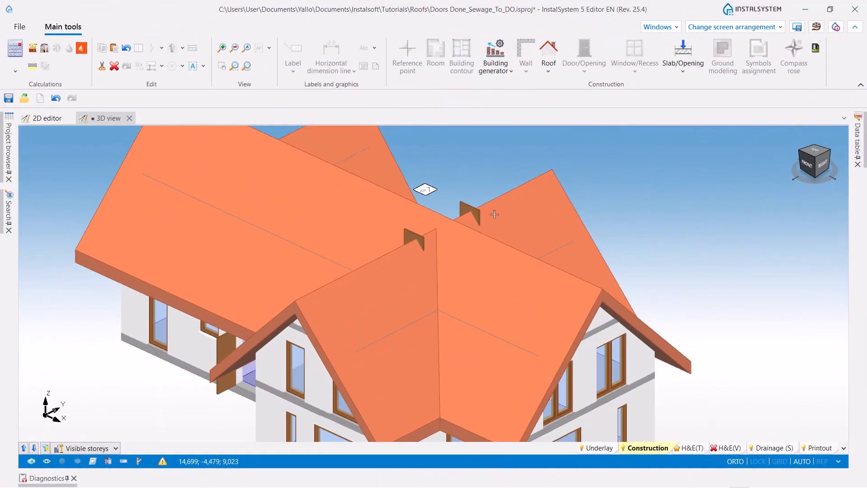
pyautogui.scroll(1, 483, 202)
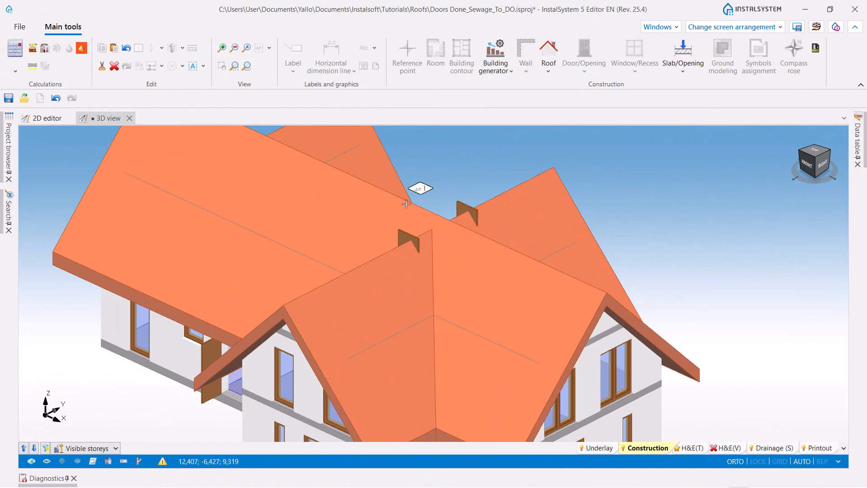
# - Hide all roofs in the 3D view to inspect the doors beneath them, and present all roofs again
pyautogui.click(108, 461)
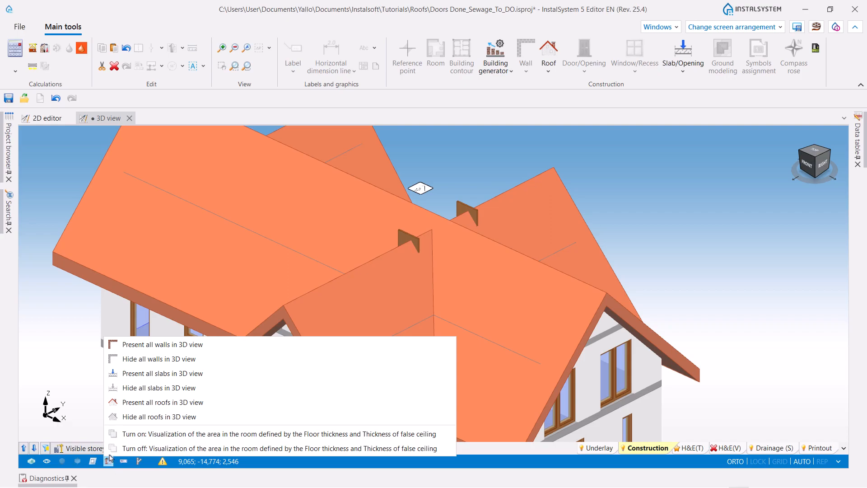
pyautogui.click(130, 417)
pyautogui.moveTo(353, 349)
pyautogui.mouseDown(button='middle')
pyautogui.moveTo(387, 334)
pyautogui.moveTo(407, 349)
pyautogui.moveTo(430, 348)
pyautogui.moveTo(349, 351)
pyautogui.mouseUp(button='middle')
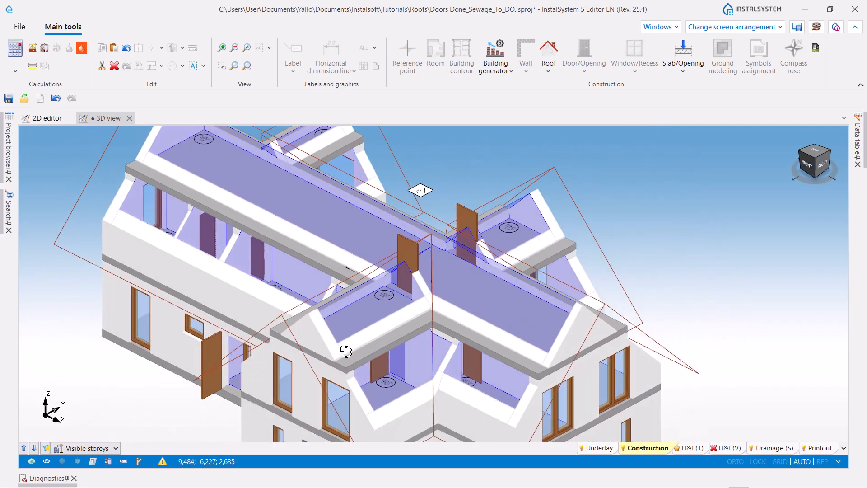
pyautogui.scroll(3, 344, 348)
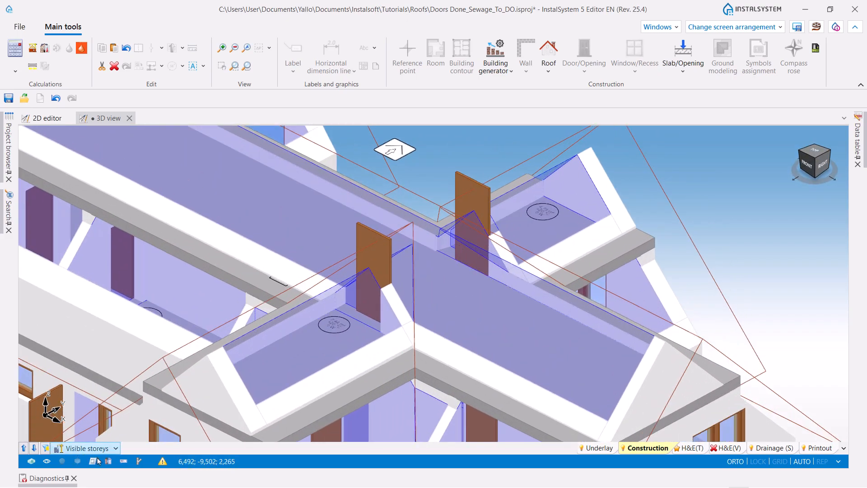
pyautogui.click(109, 461)
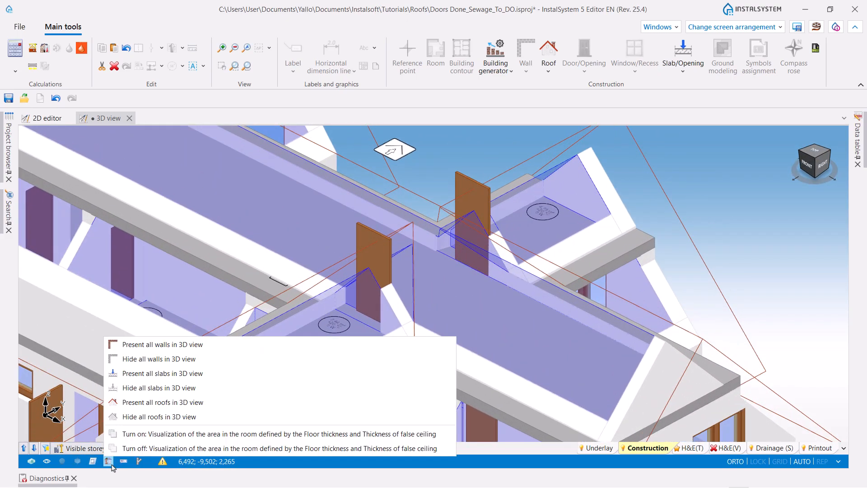
pyautogui.click(146, 404)
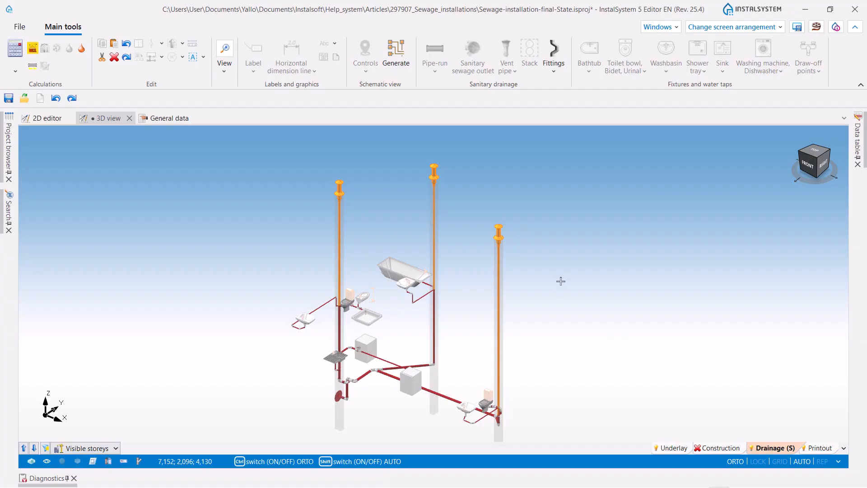
# - Select one vent pipe of the sewage installation in 3D and check its elevation in the properties
pyautogui.moveTo(561, 293)
pyautogui.mouseDown(button='middle')
pyautogui.moveTo(590, 279)
pyautogui.moveTo(565, 288)
pyautogui.mouseUp(button='middle')
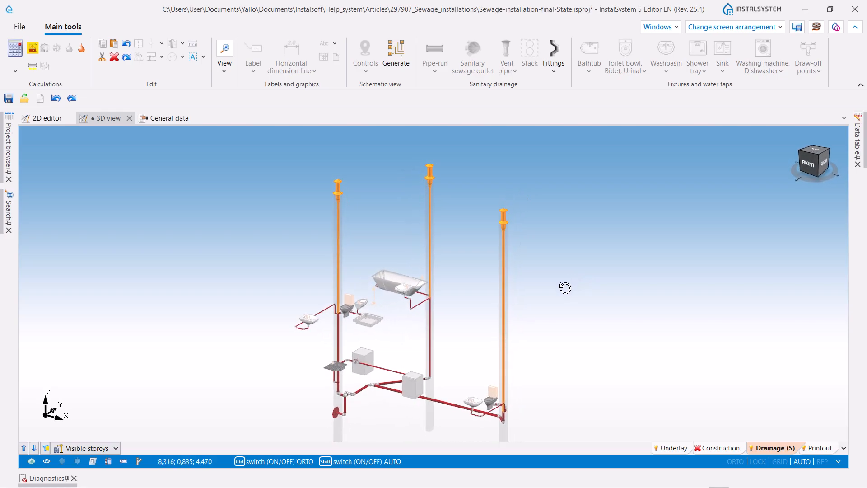
pyautogui.click(338, 192)
pyautogui.click(385, 231)
pyautogui.click(860, 142)
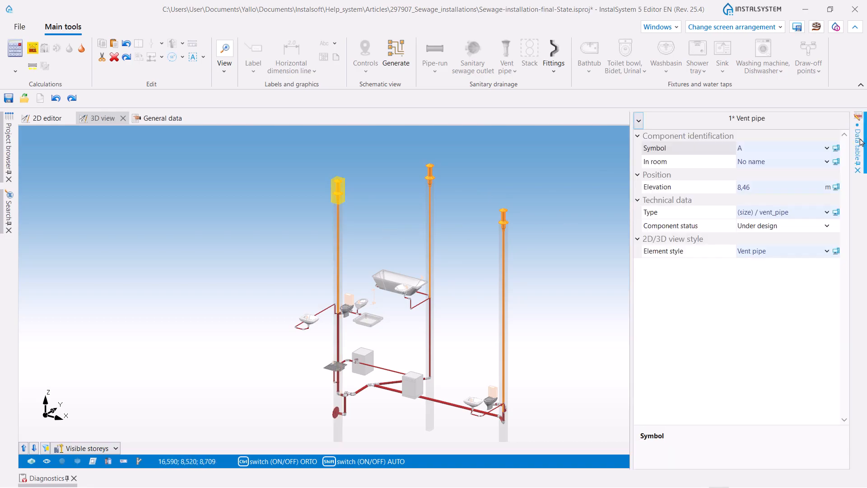
pyautogui.click(745, 188)
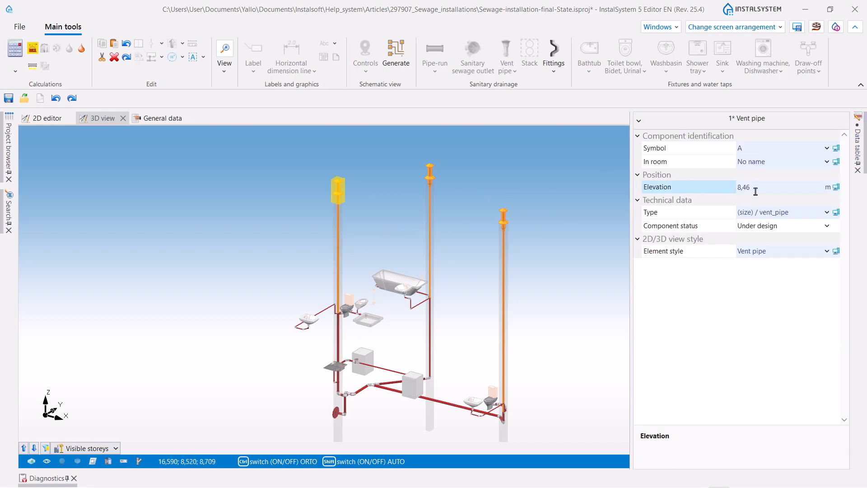
pyautogui.click(755, 190)
# - Check the elevation of the roof top for storey 1 in Storeys management
pyautogui.click(154, 122)
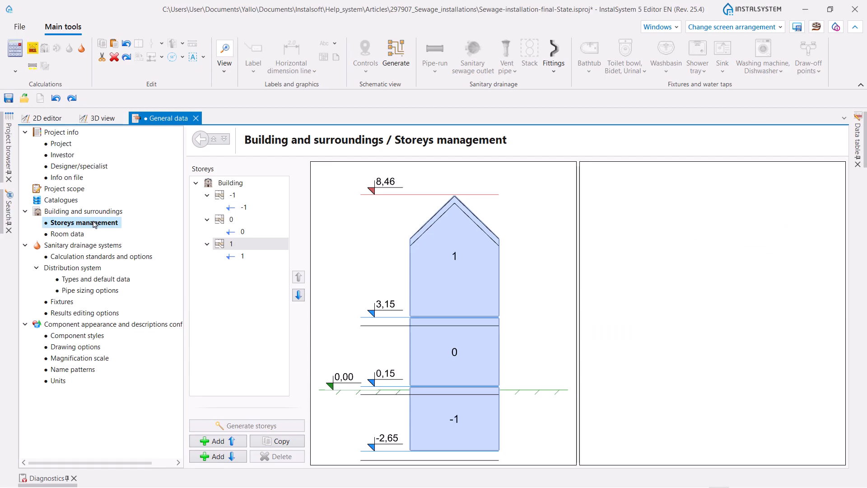
pyautogui.click(490, 275)
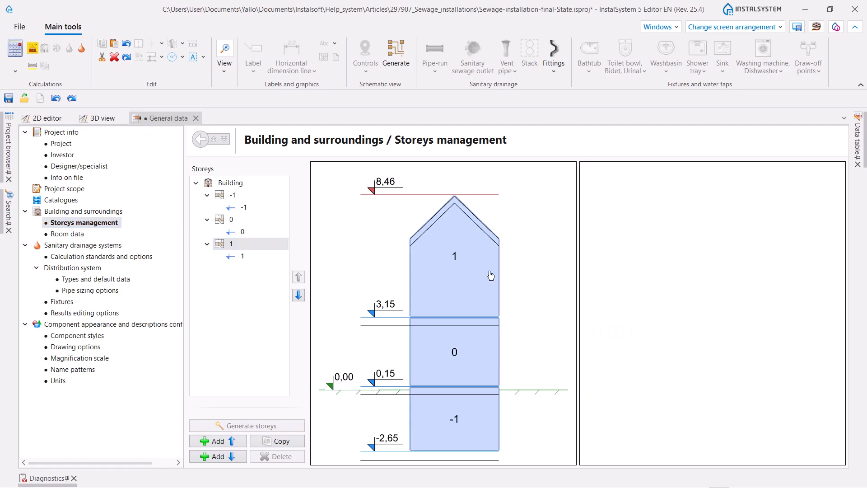
pyautogui.click(861, 140)
pyautogui.click(745, 202)
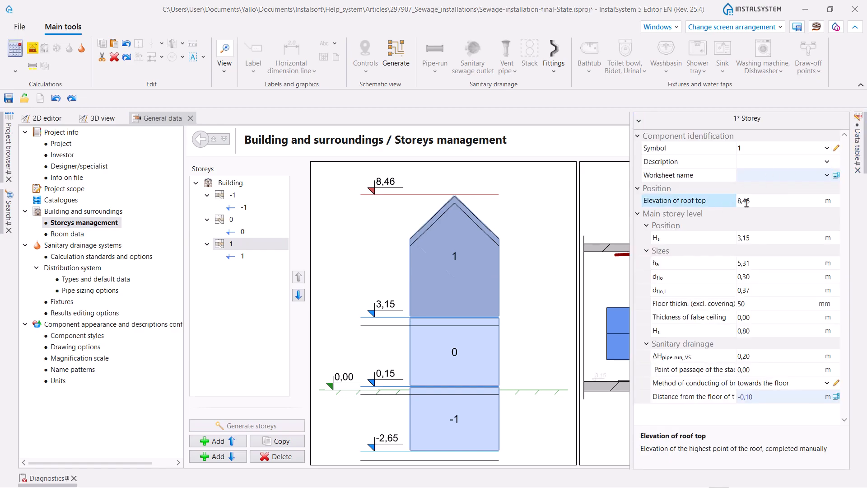
pyautogui.click(750, 203)
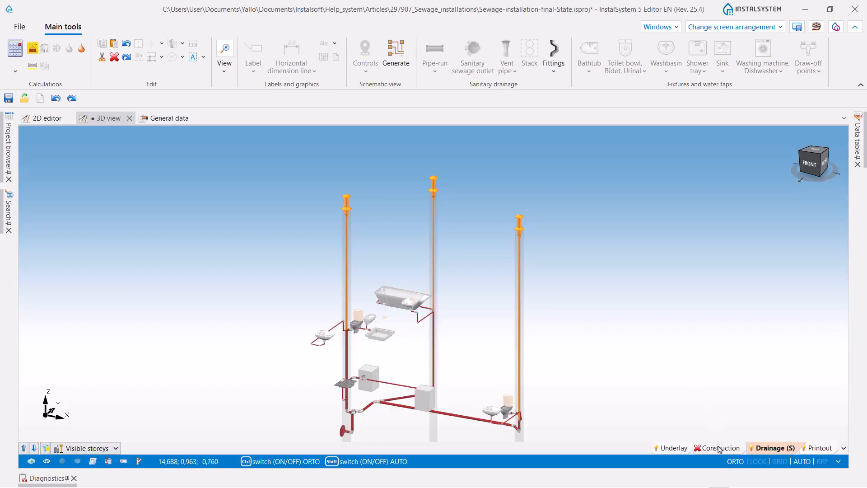
# - Activate the Construction layer in 3D, run calculations for the Sanitary drainage systems module only, and inspect the vent pipes
pyautogui.click(719, 448)
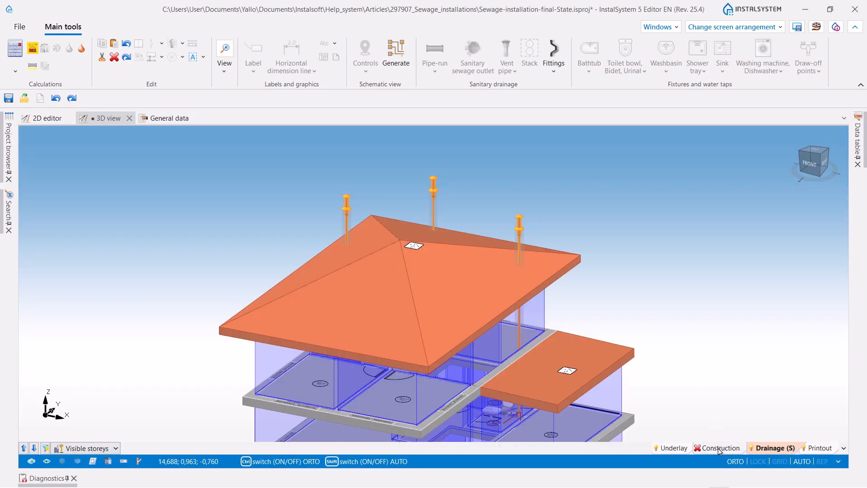
pyautogui.moveTo(419, 343); pyautogui.dragTo(445, 328, button='middle')
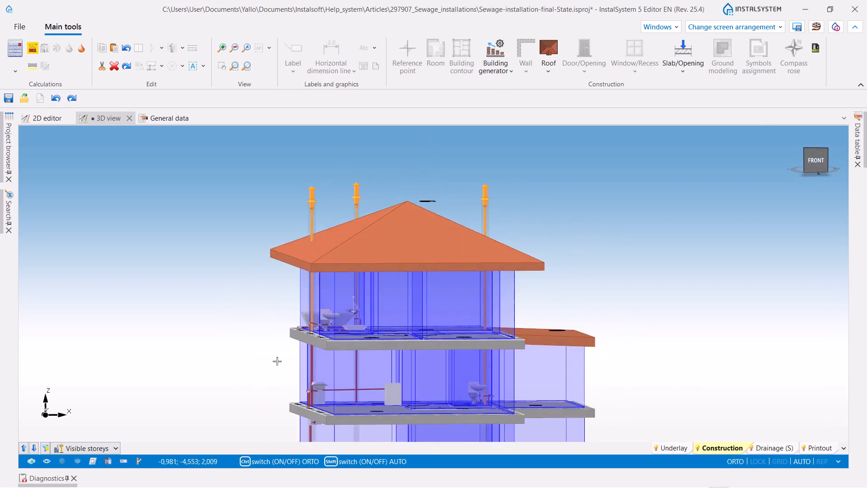
pyautogui.click(81, 48)
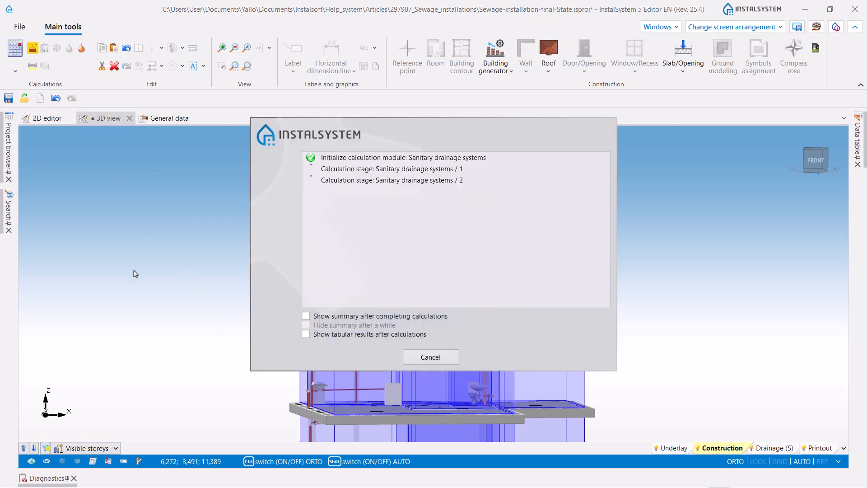
pyautogui.moveTo(114, 329); pyautogui.dragTo(254, 347, button='middle')
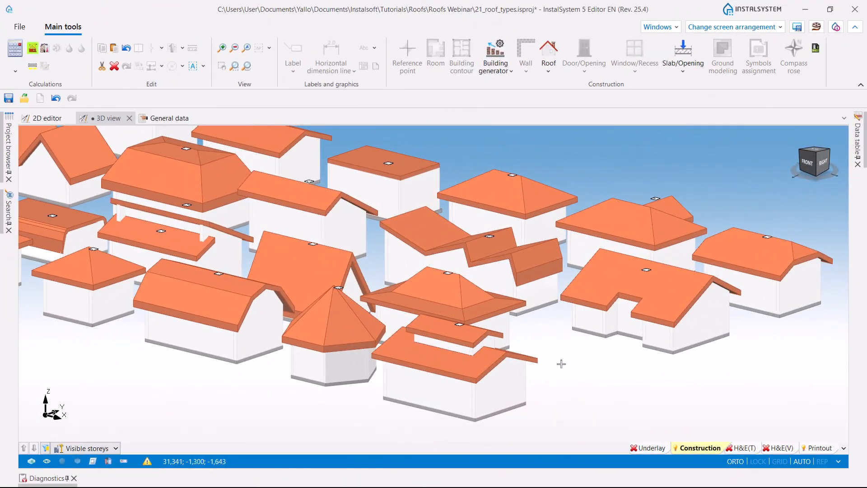
# - Inspect the model of houses with different roof types from several directions in the 3D view
pyautogui.moveTo(559, 362); pyautogui.dragTo(619, 381, button='middle')
pyautogui.moveTo(308, 327); pyautogui.dragTo(388, 363, button='middle')
pyautogui.moveTo(142, 326); pyautogui.dragTo(203, 345, button='middle')
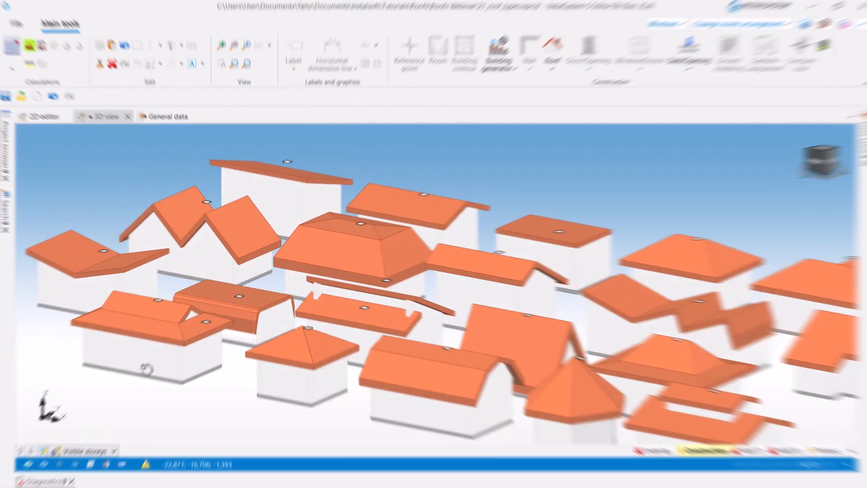